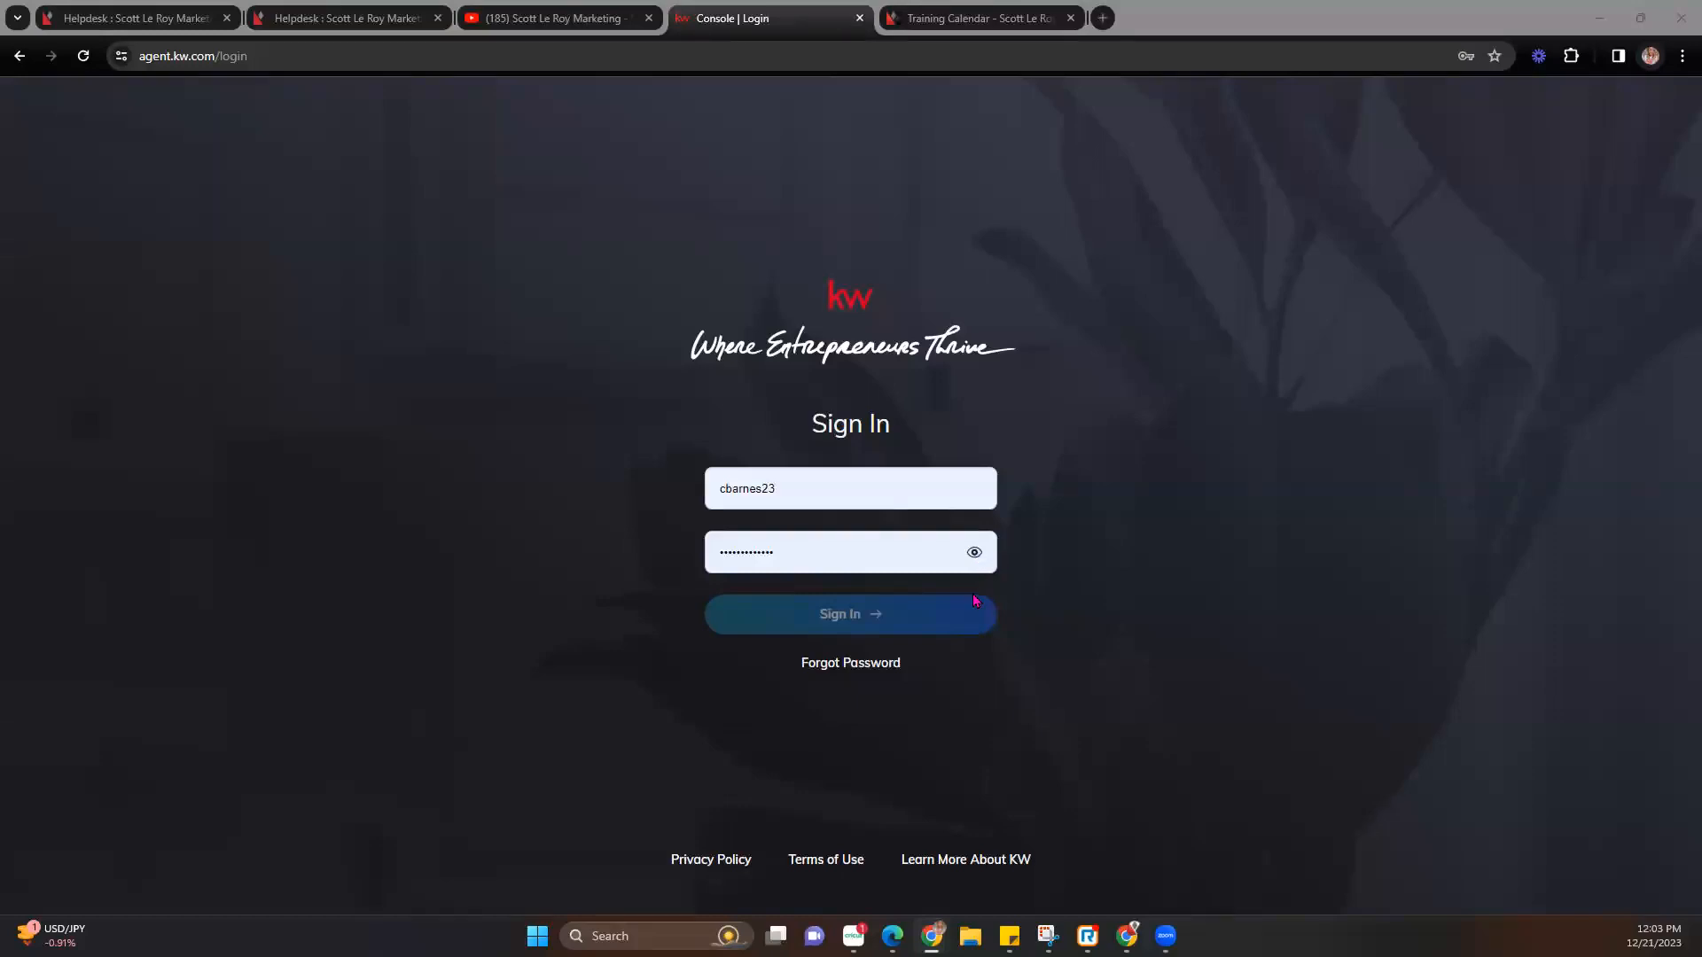
# Sign in to the KW Command agent account and go to the Designs page.
pyautogui.click(817, 618)
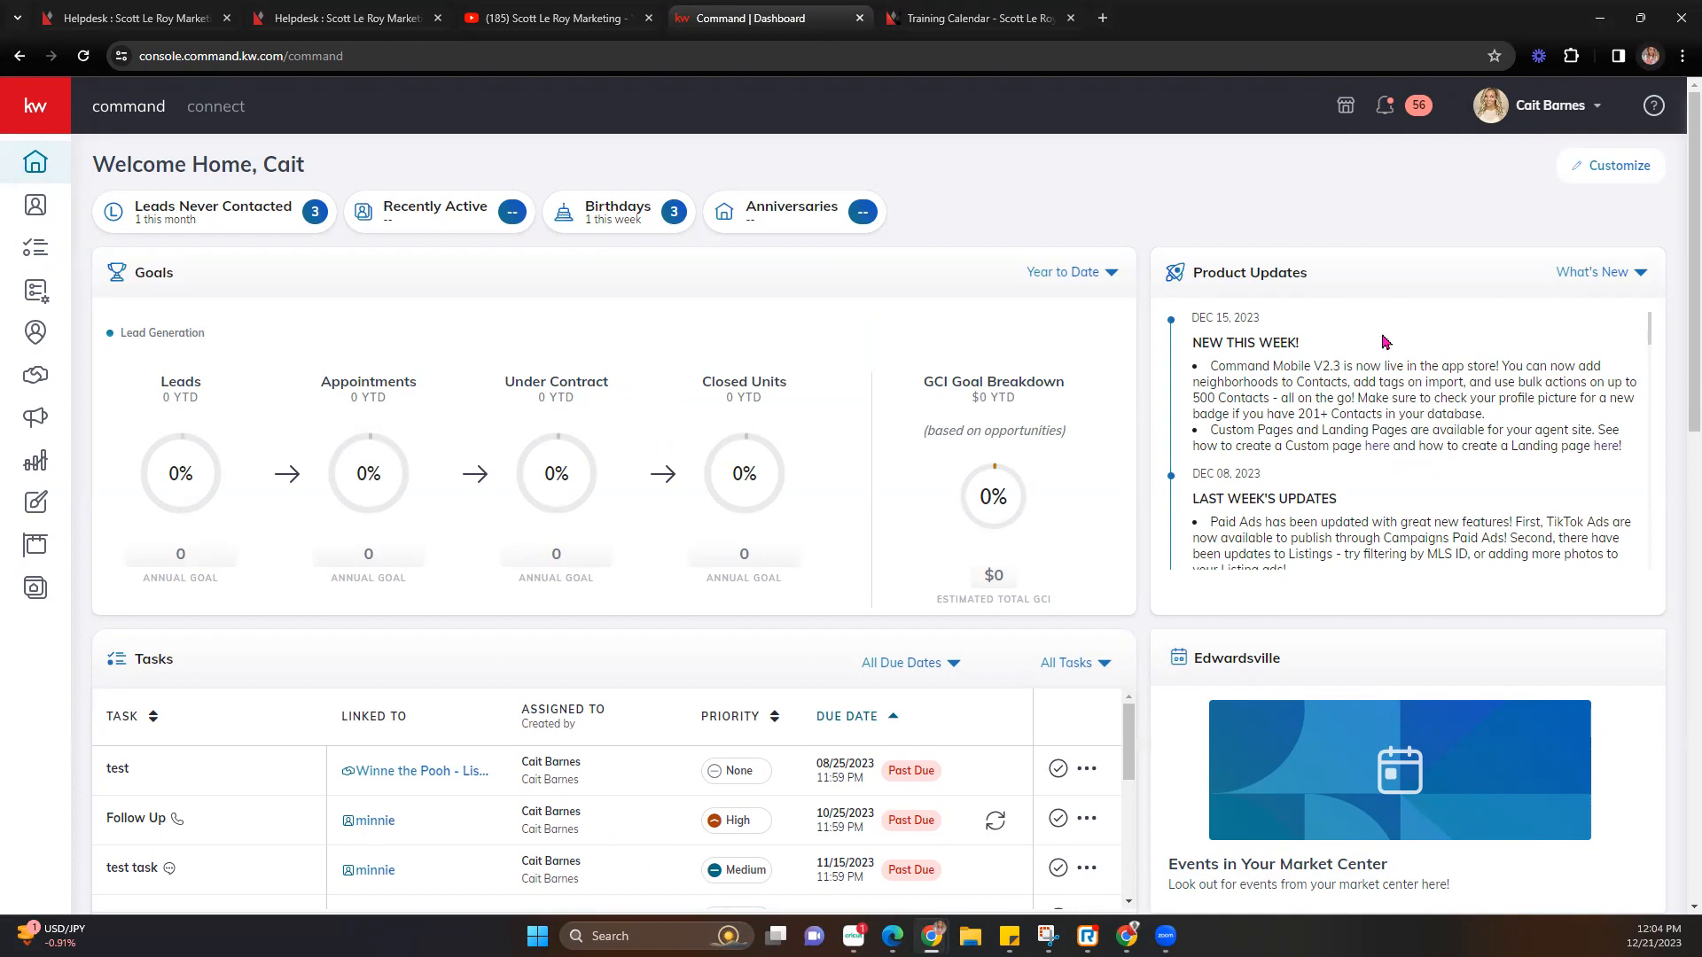
pyautogui.click(35, 503)
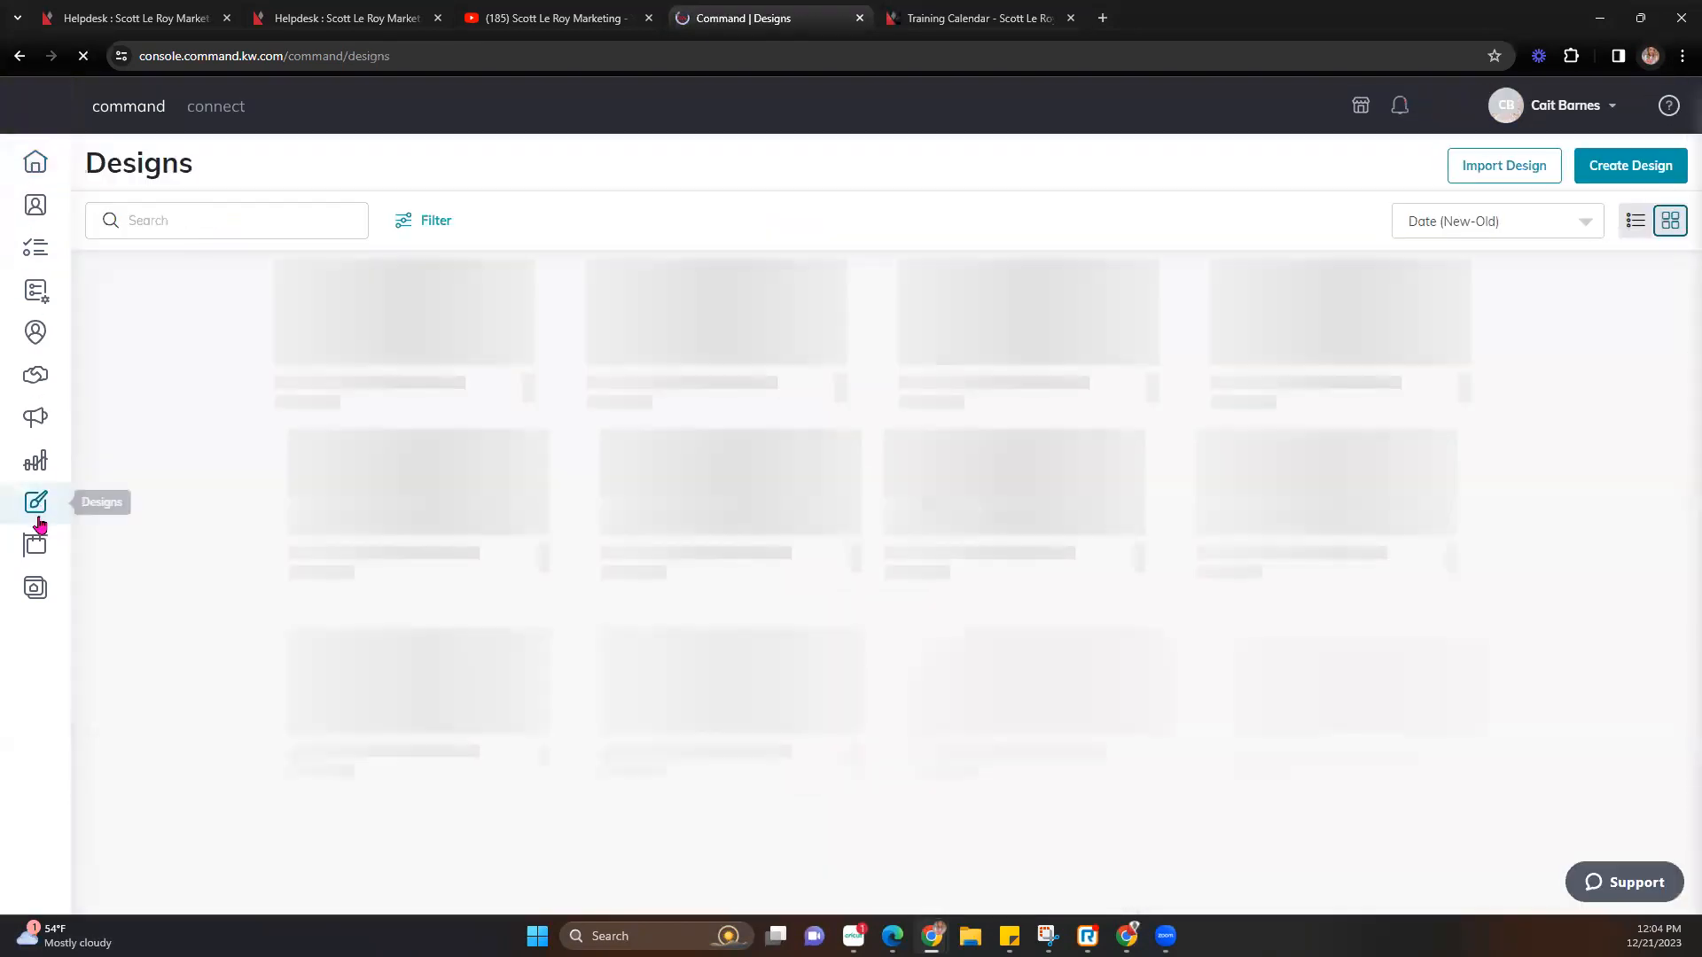
# Use Import Design to reach the kw.webrand.com My Projects library of saved designs.
pyautogui.moveTo(50, 121)
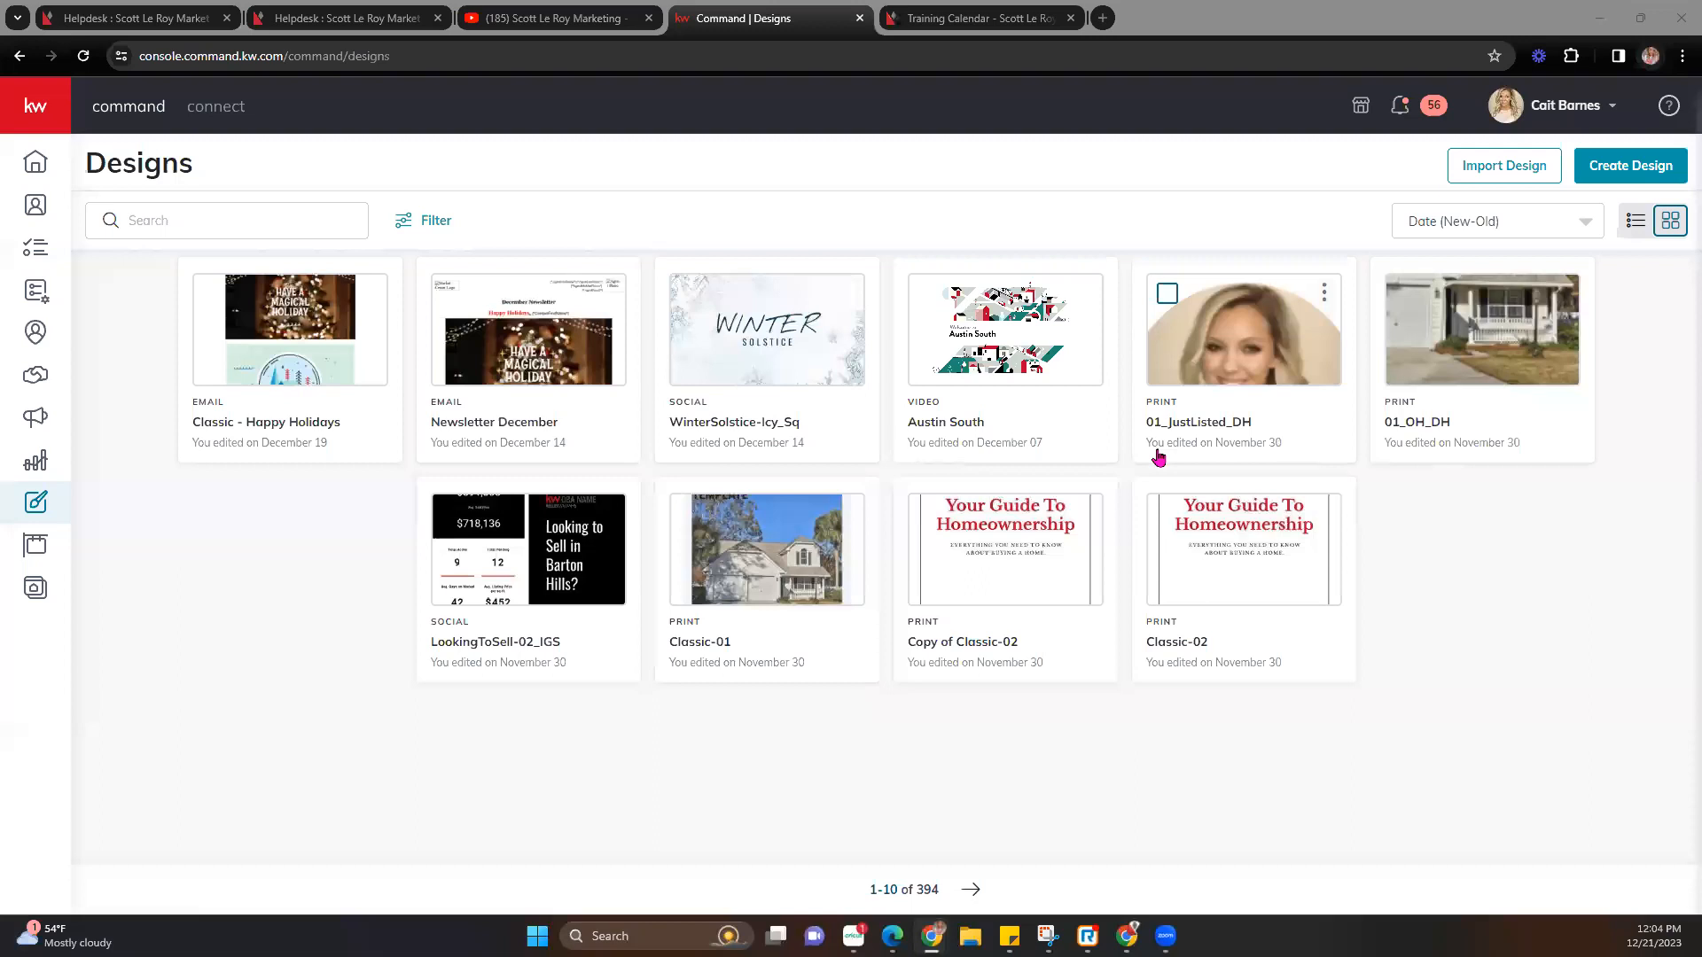
pyautogui.click(1505, 173)
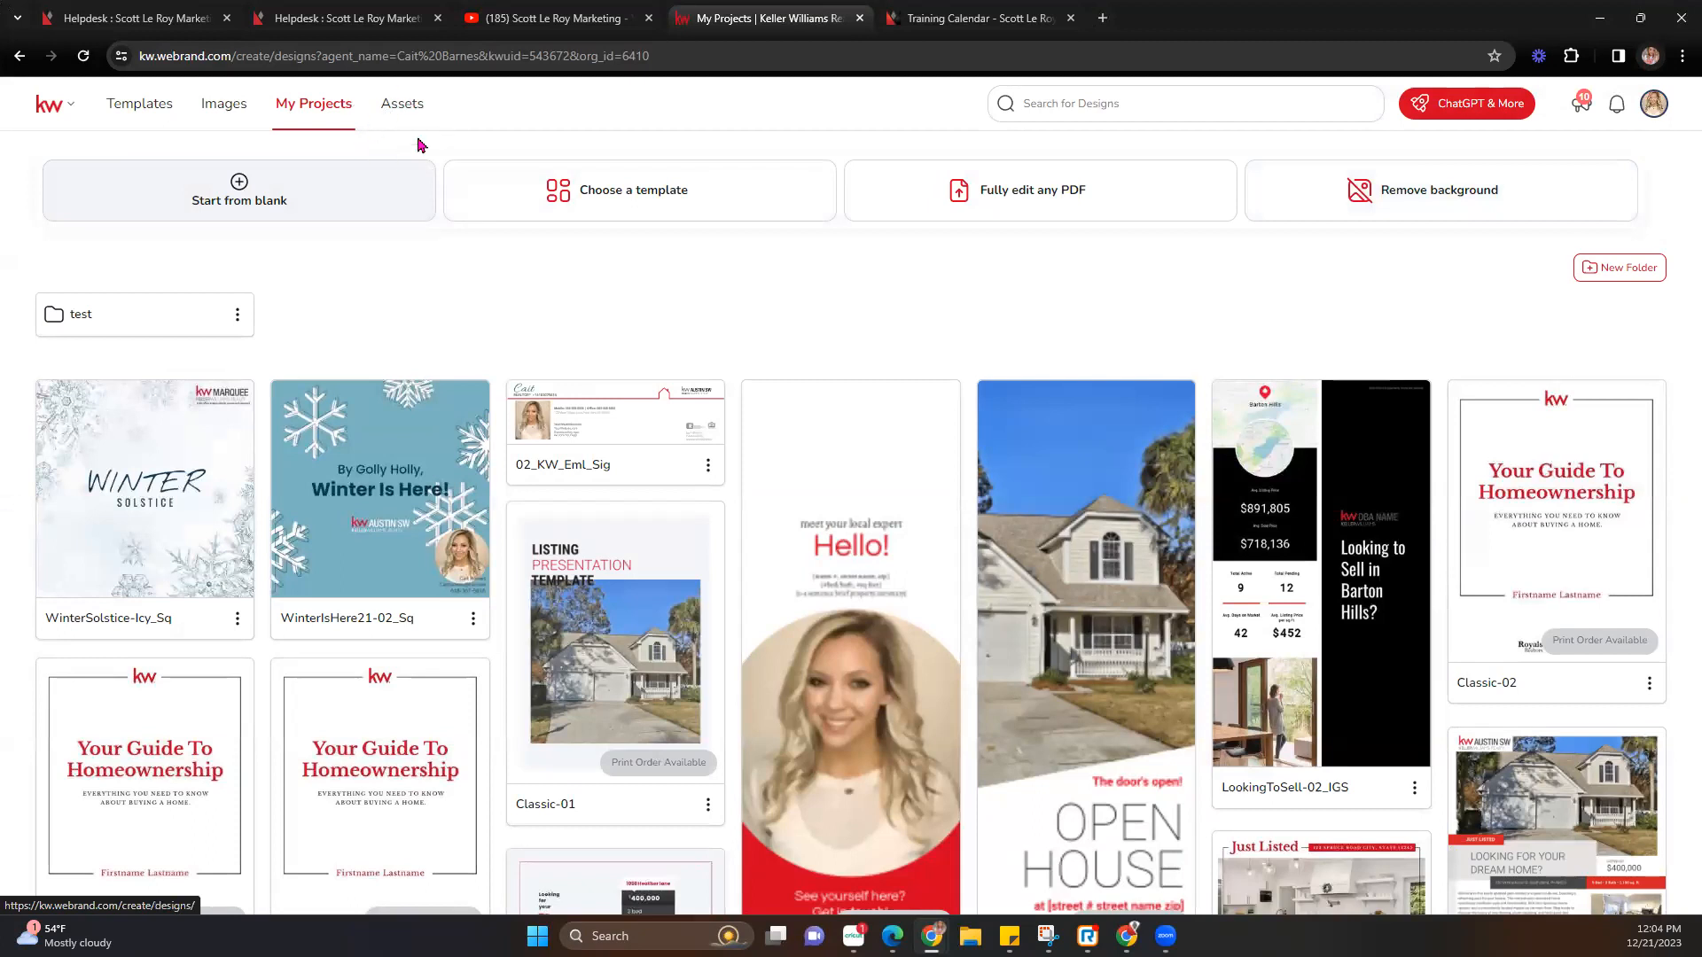
# In Assets, view Keller Williams Realty Colors & Fonts, then its brand Images library.
pyautogui.click(403, 110)
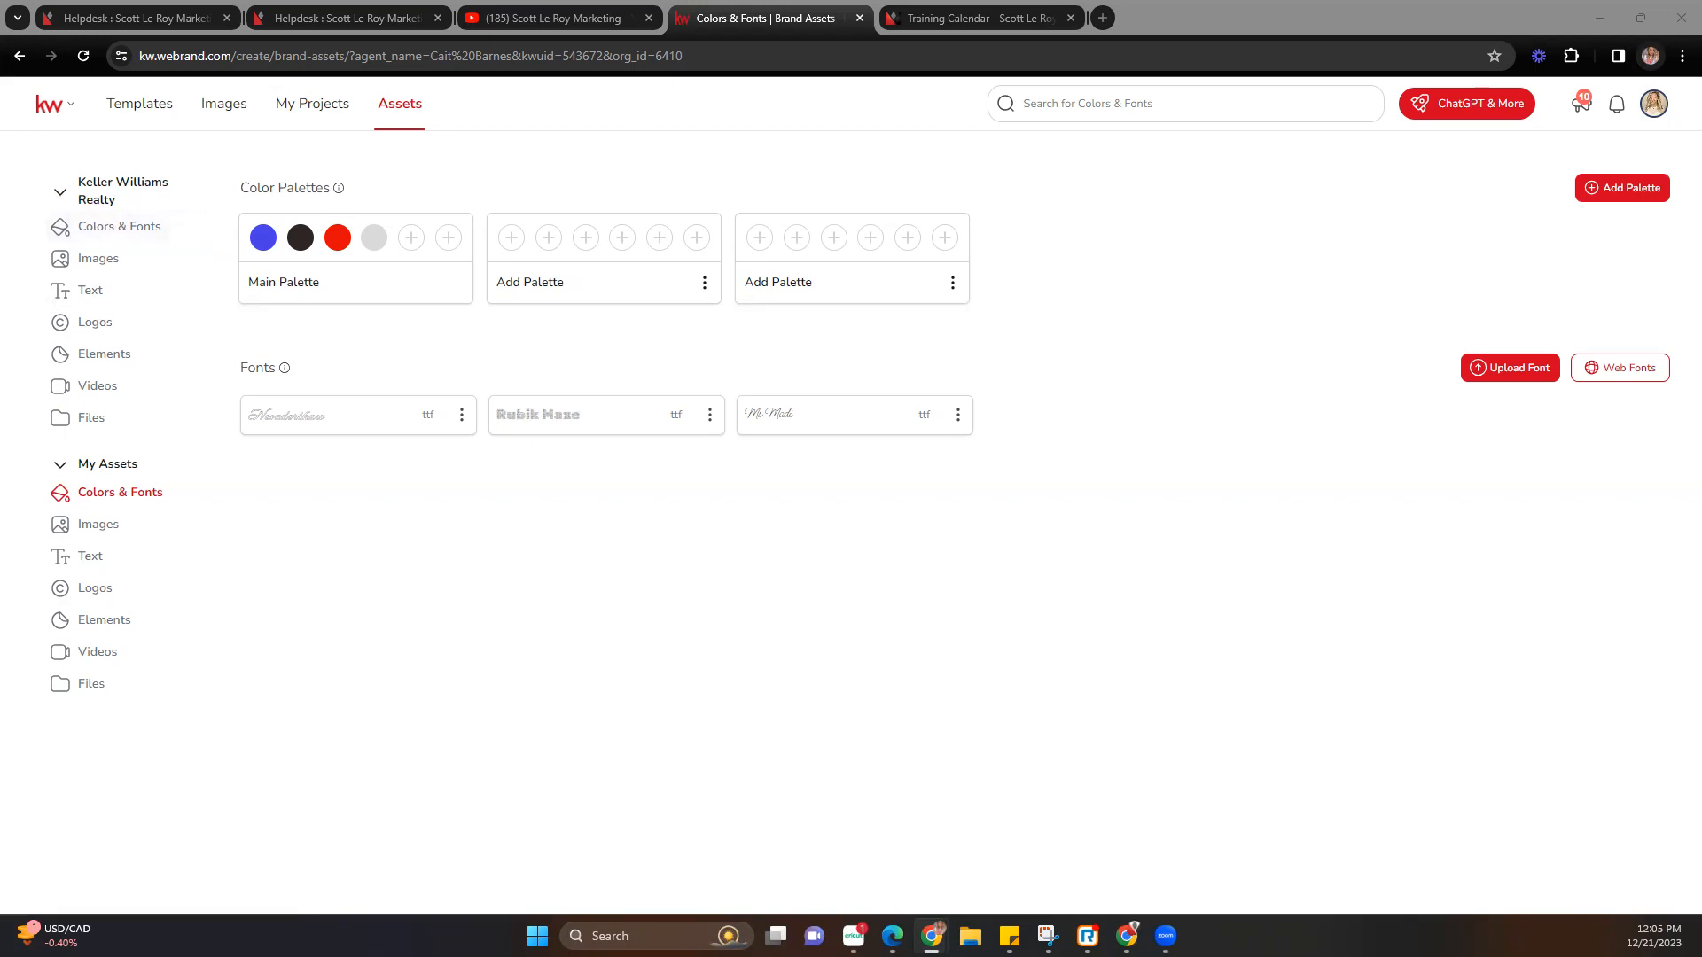
pyautogui.click(110, 229)
pyautogui.click(110, 230)
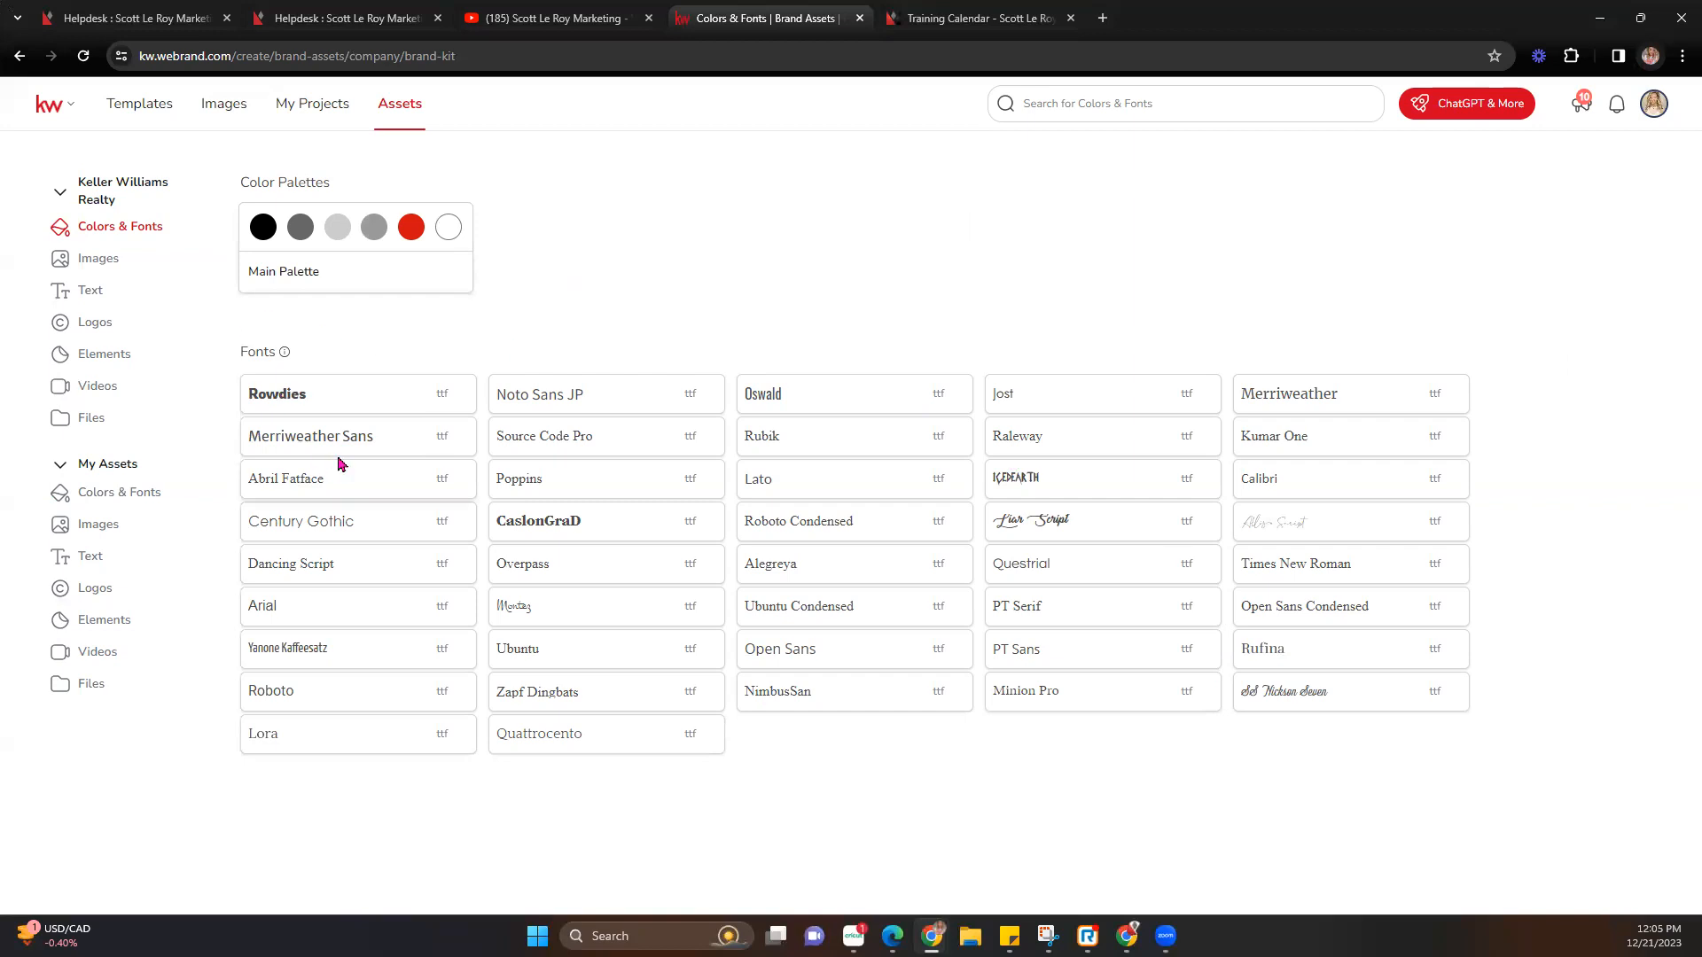
pyautogui.click(114, 260)
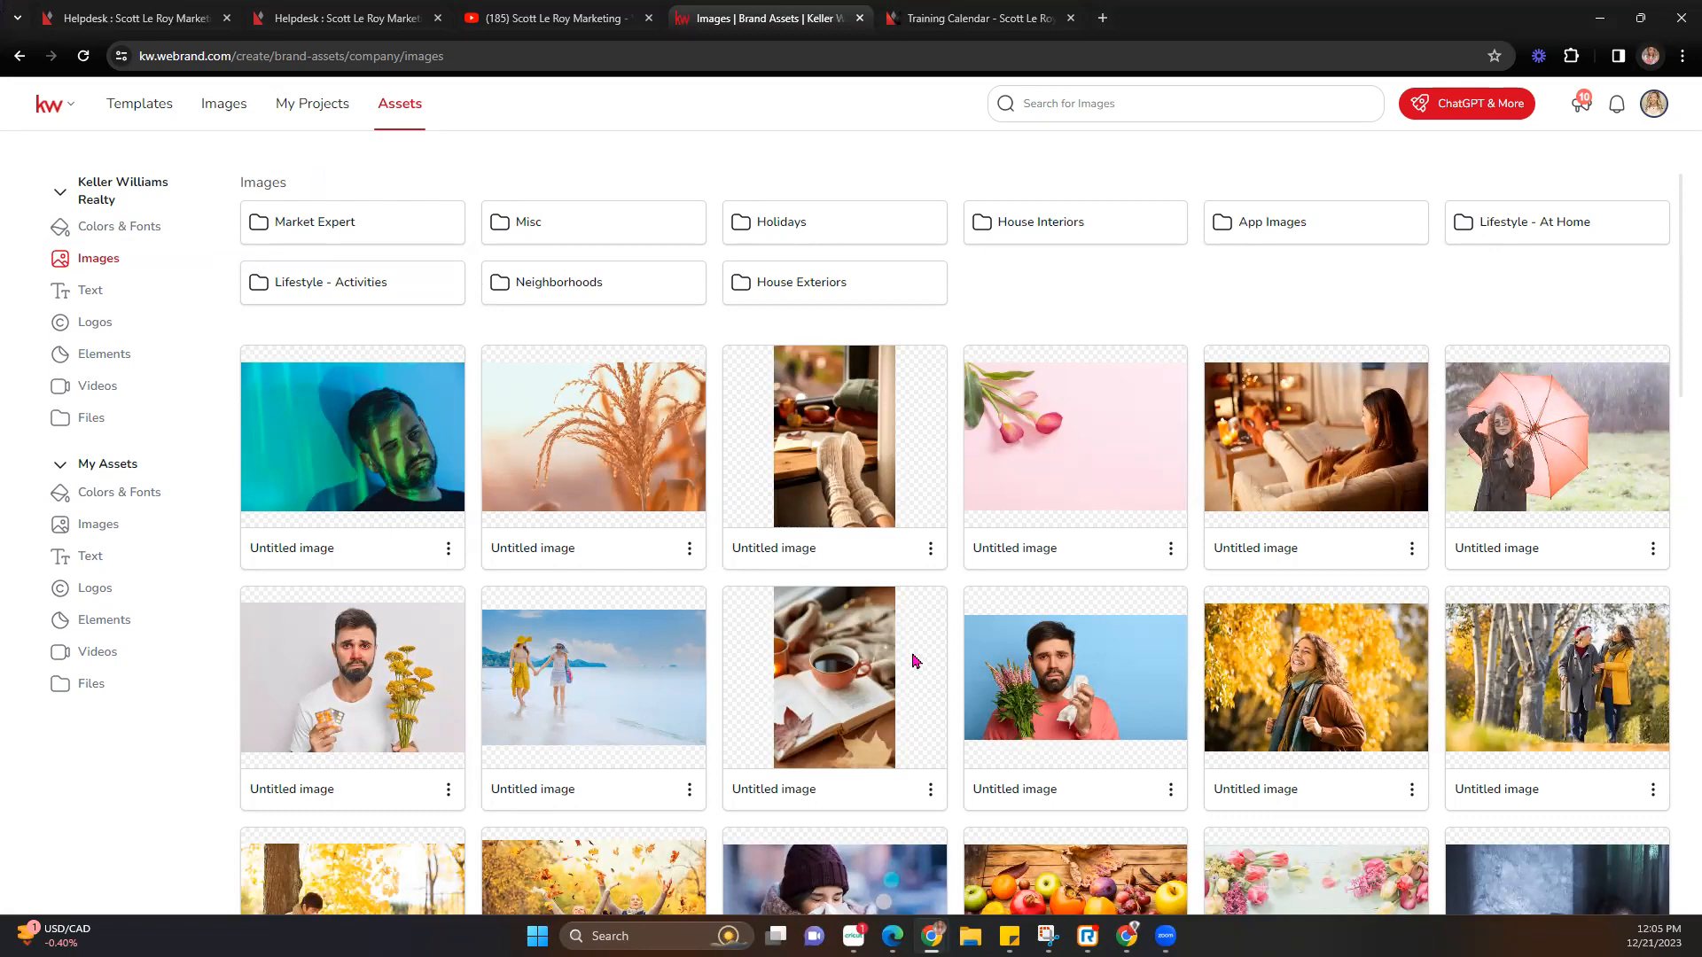
pyautogui.scroll(-9, 644, 407)
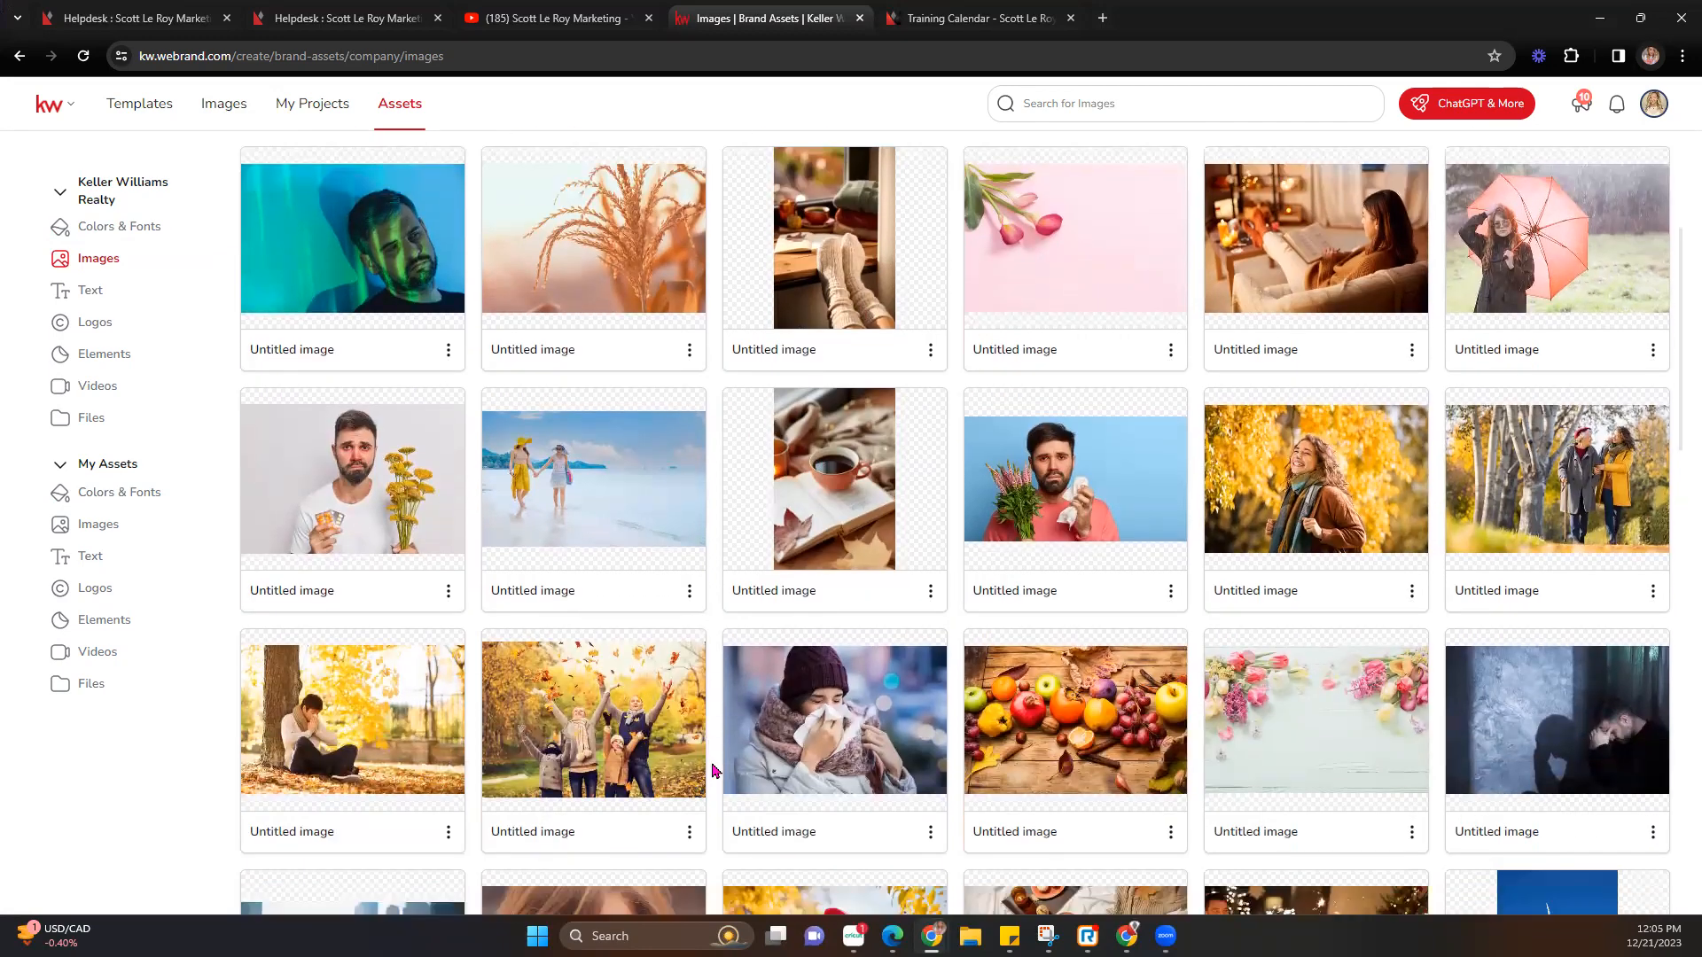
pyautogui.scroll(9, 729, 764)
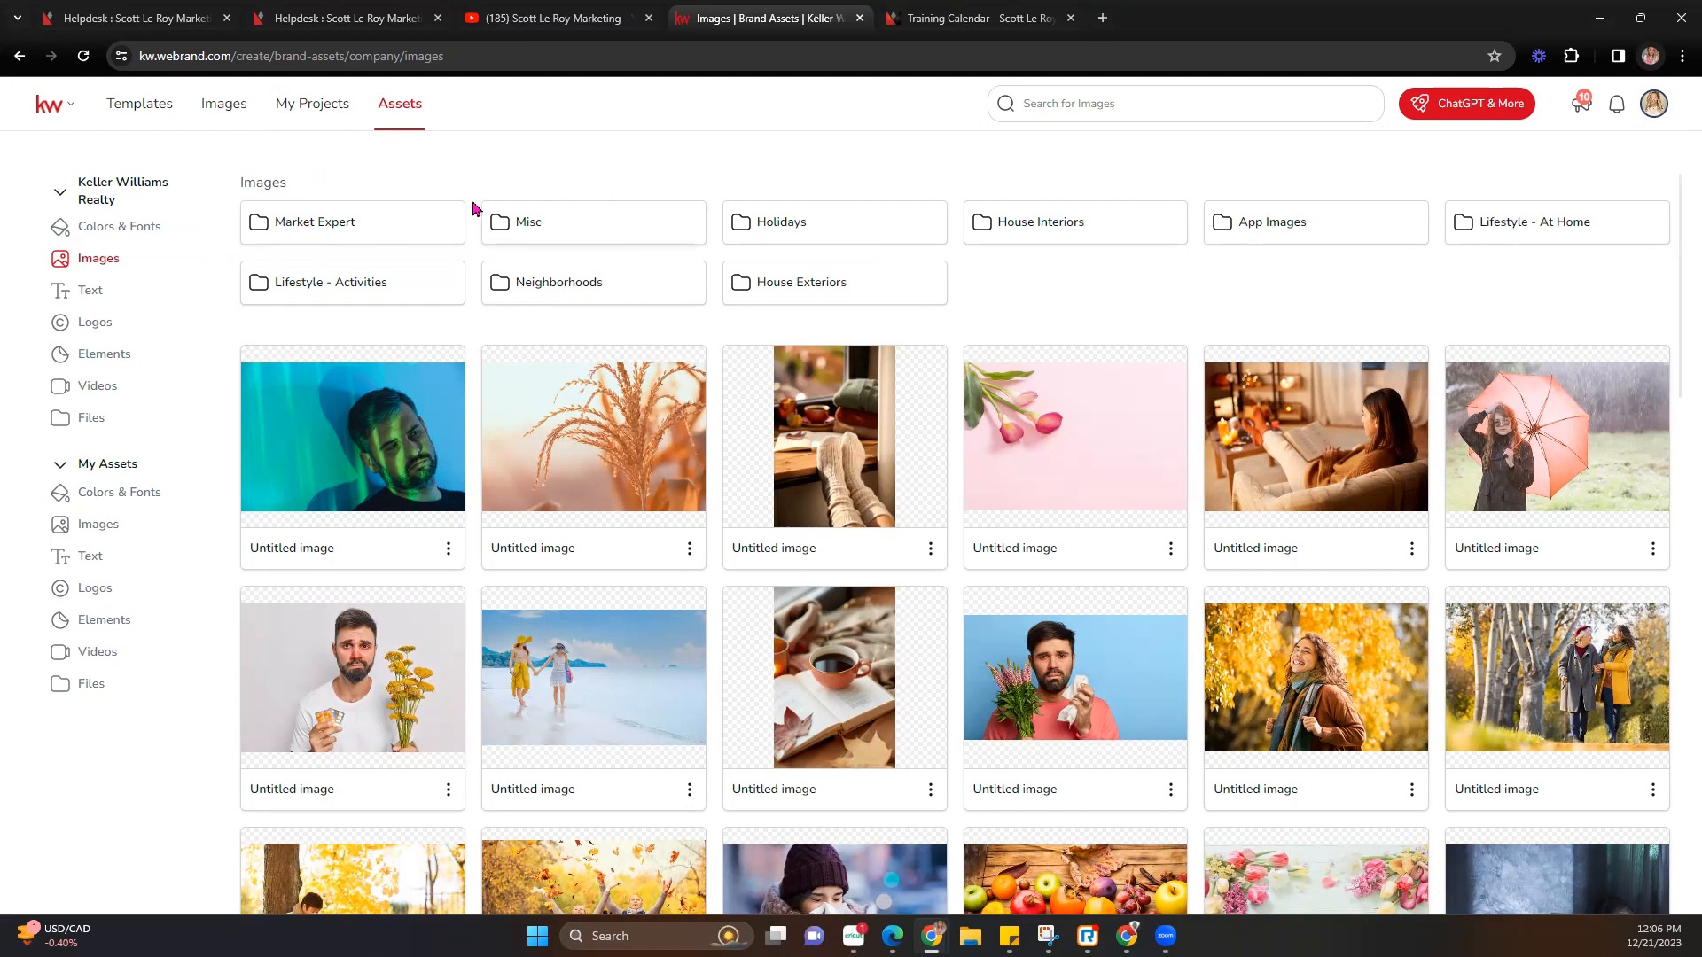
pyautogui.click(312, 234)
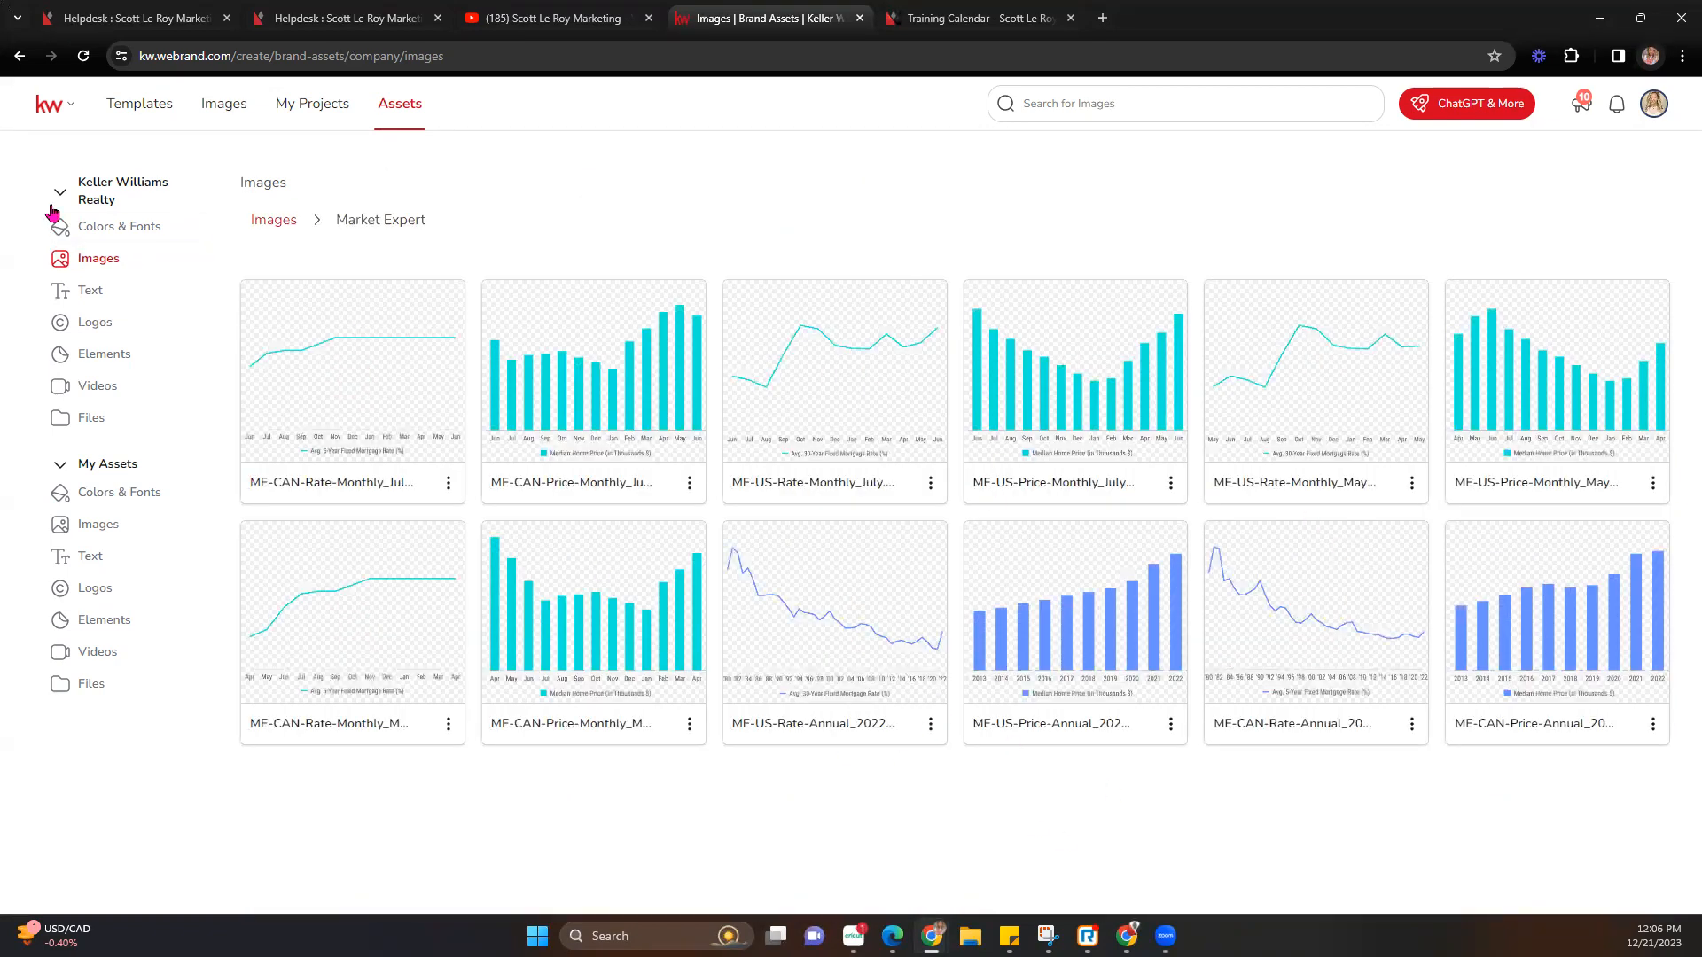
pyautogui.click(271, 222)
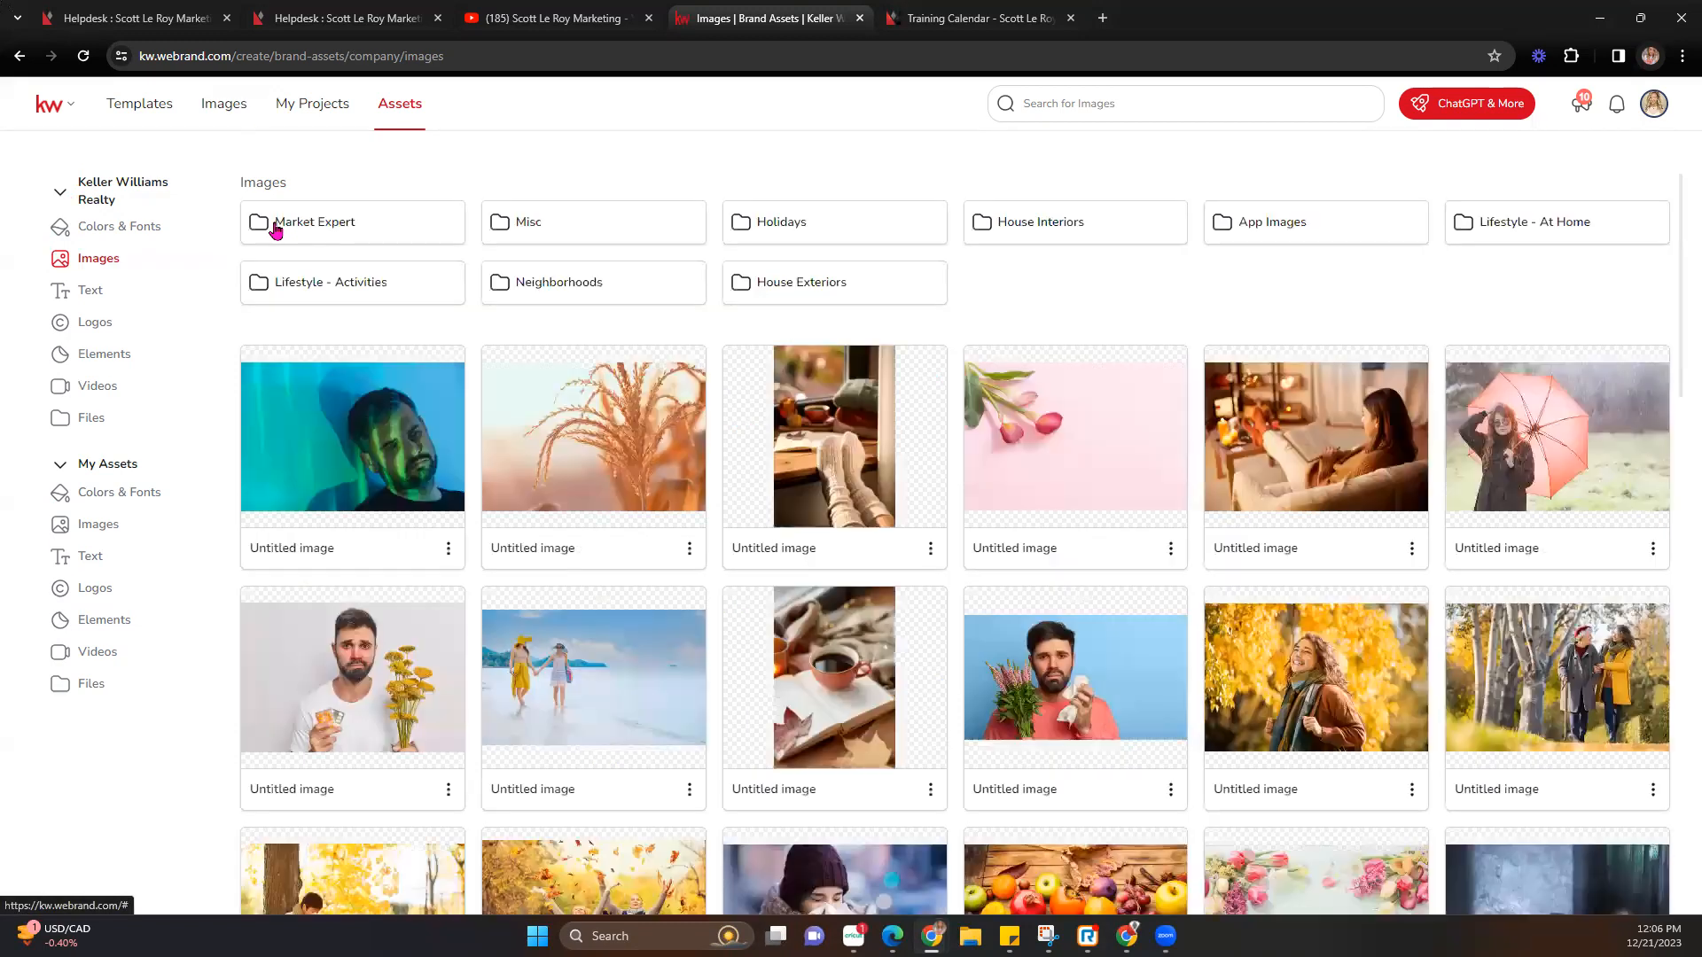
pyautogui.click(581, 235)
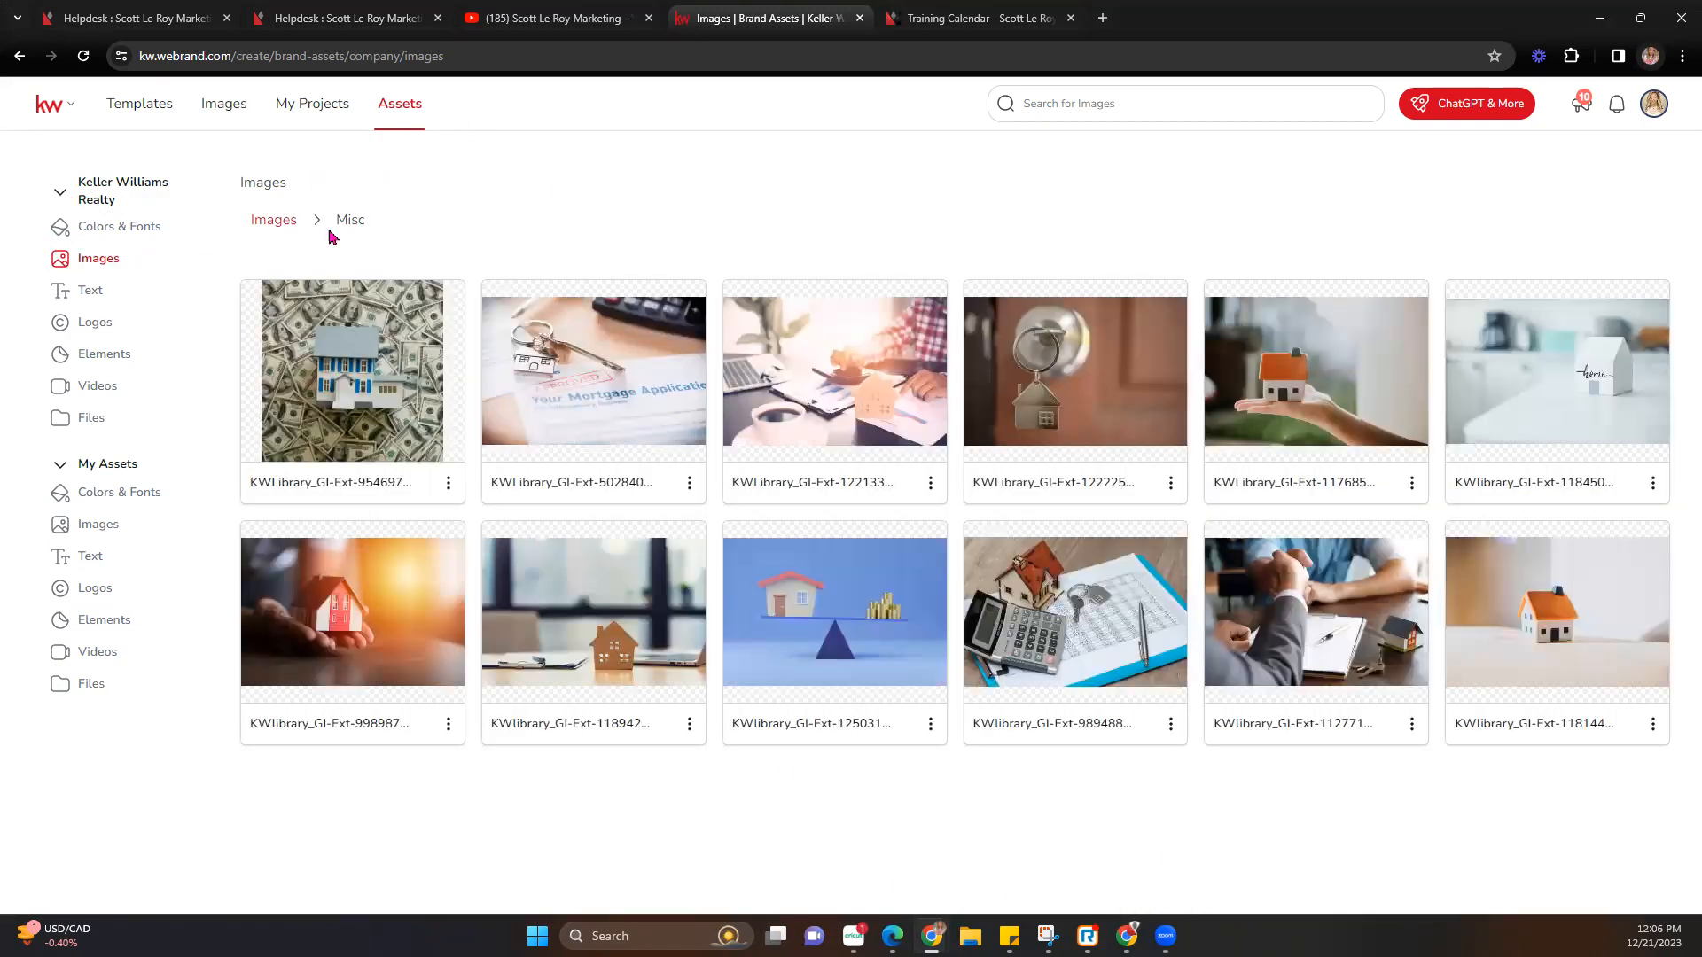
pyautogui.click(275, 221)
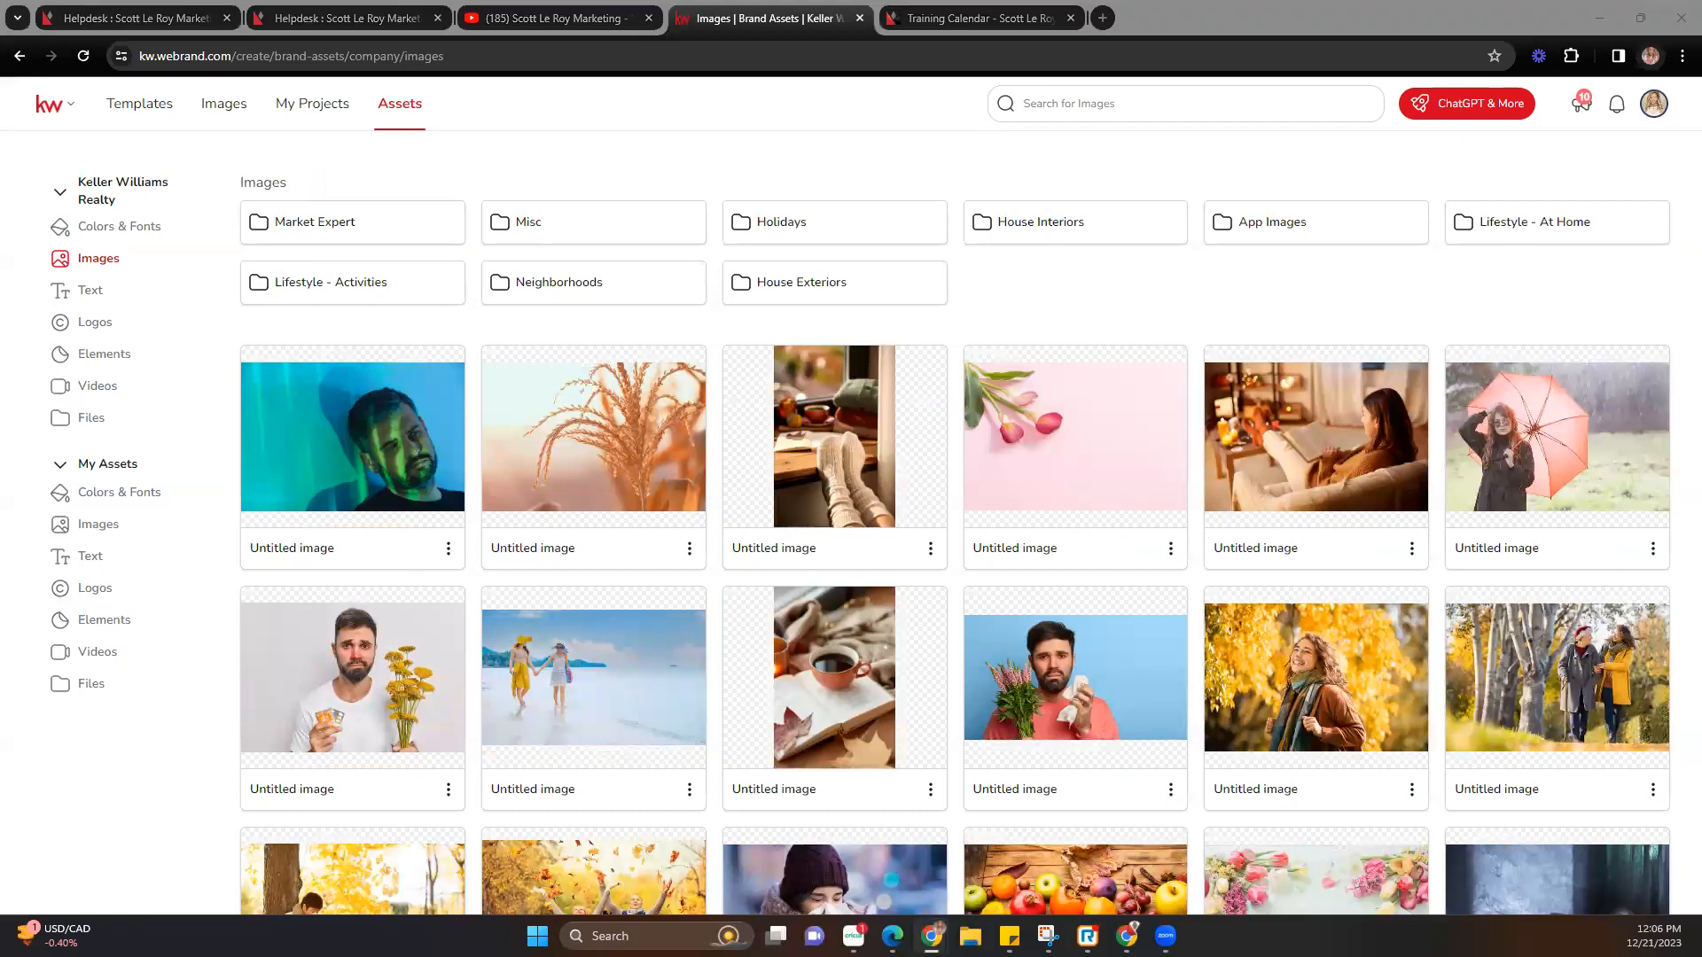
pyautogui.click(778, 222)
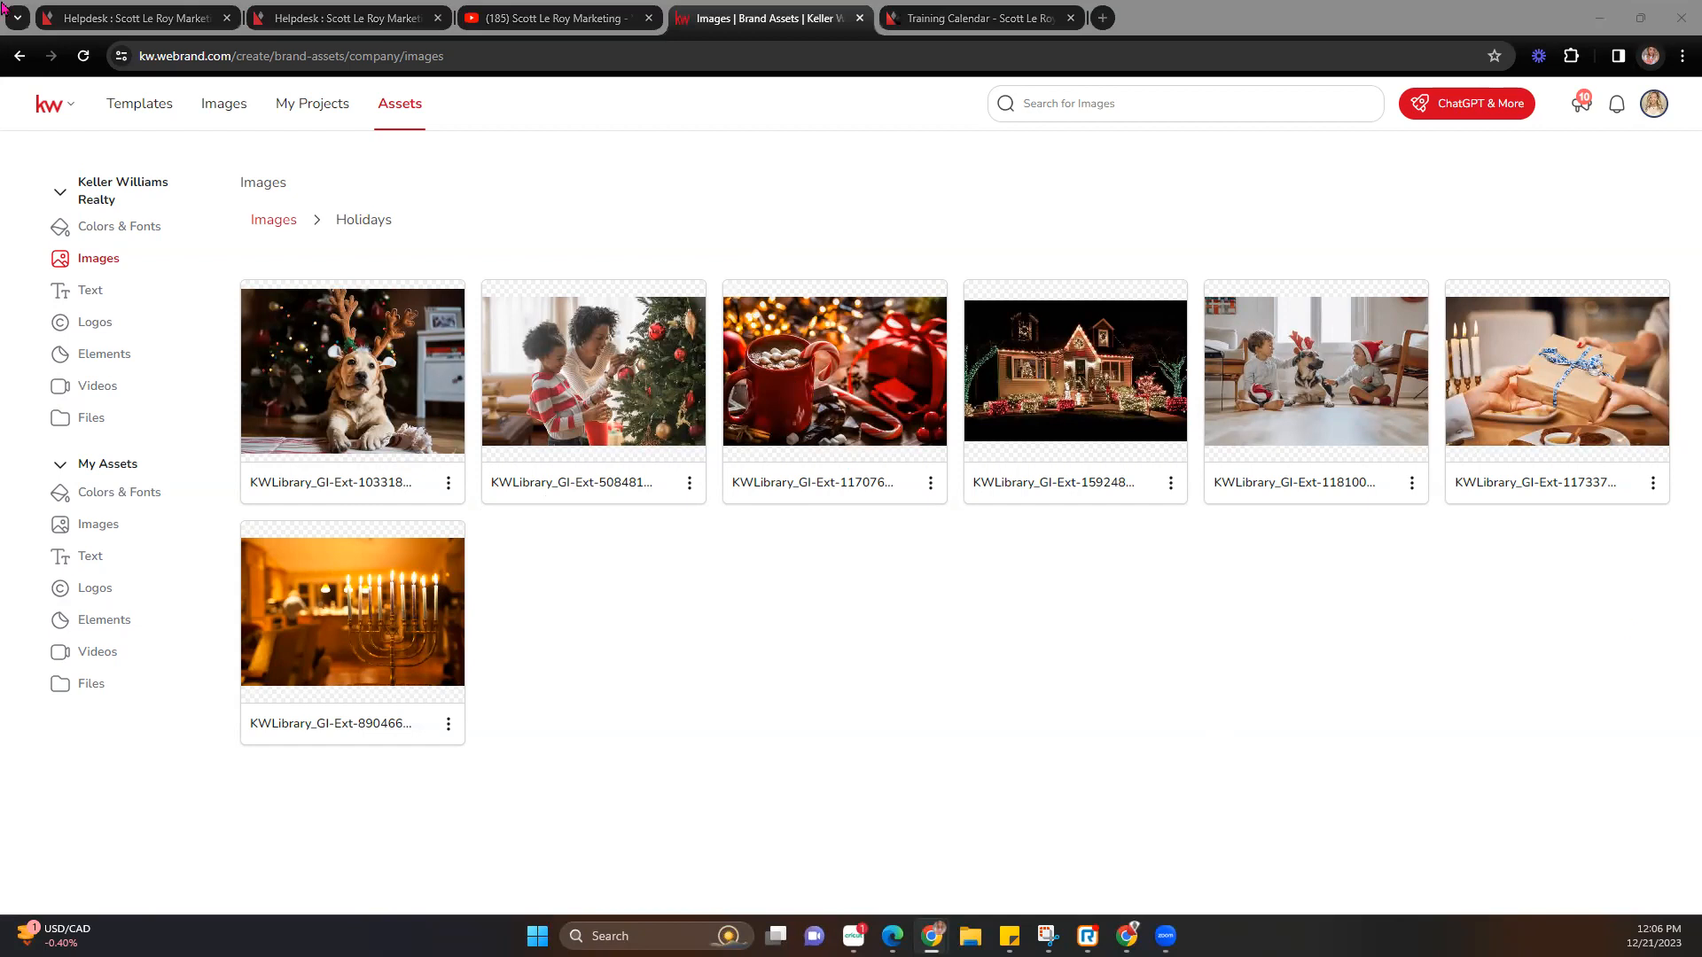
pyautogui.click(267, 219)
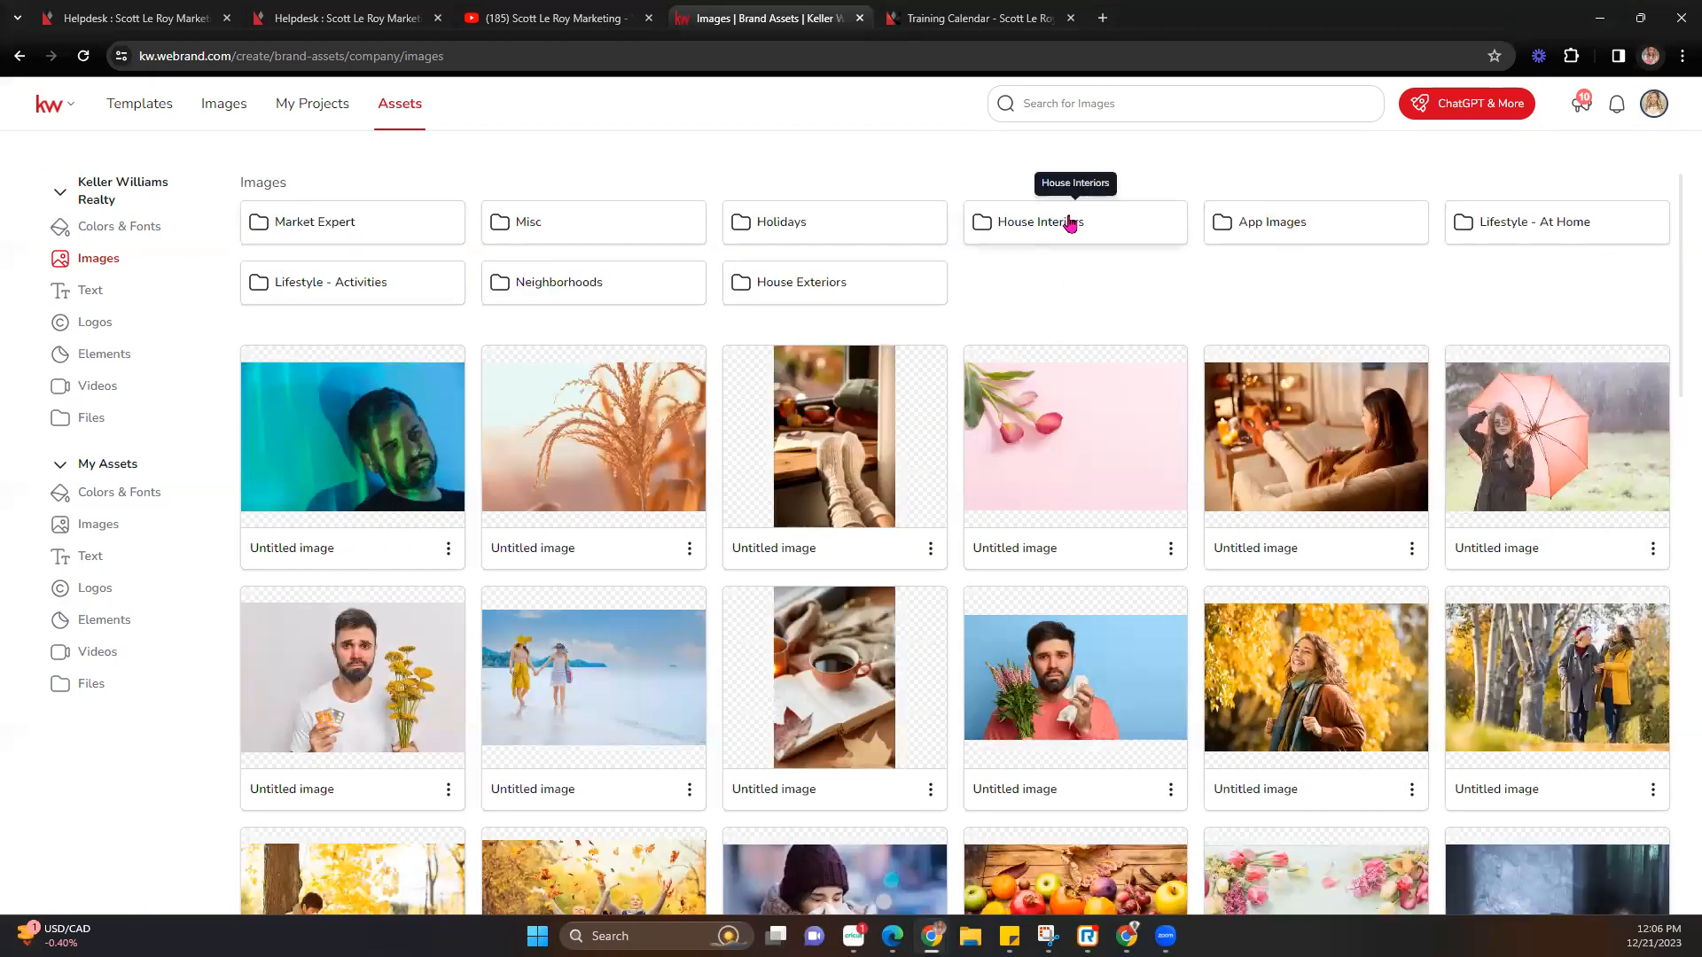
pyautogui.click(1070, 224)
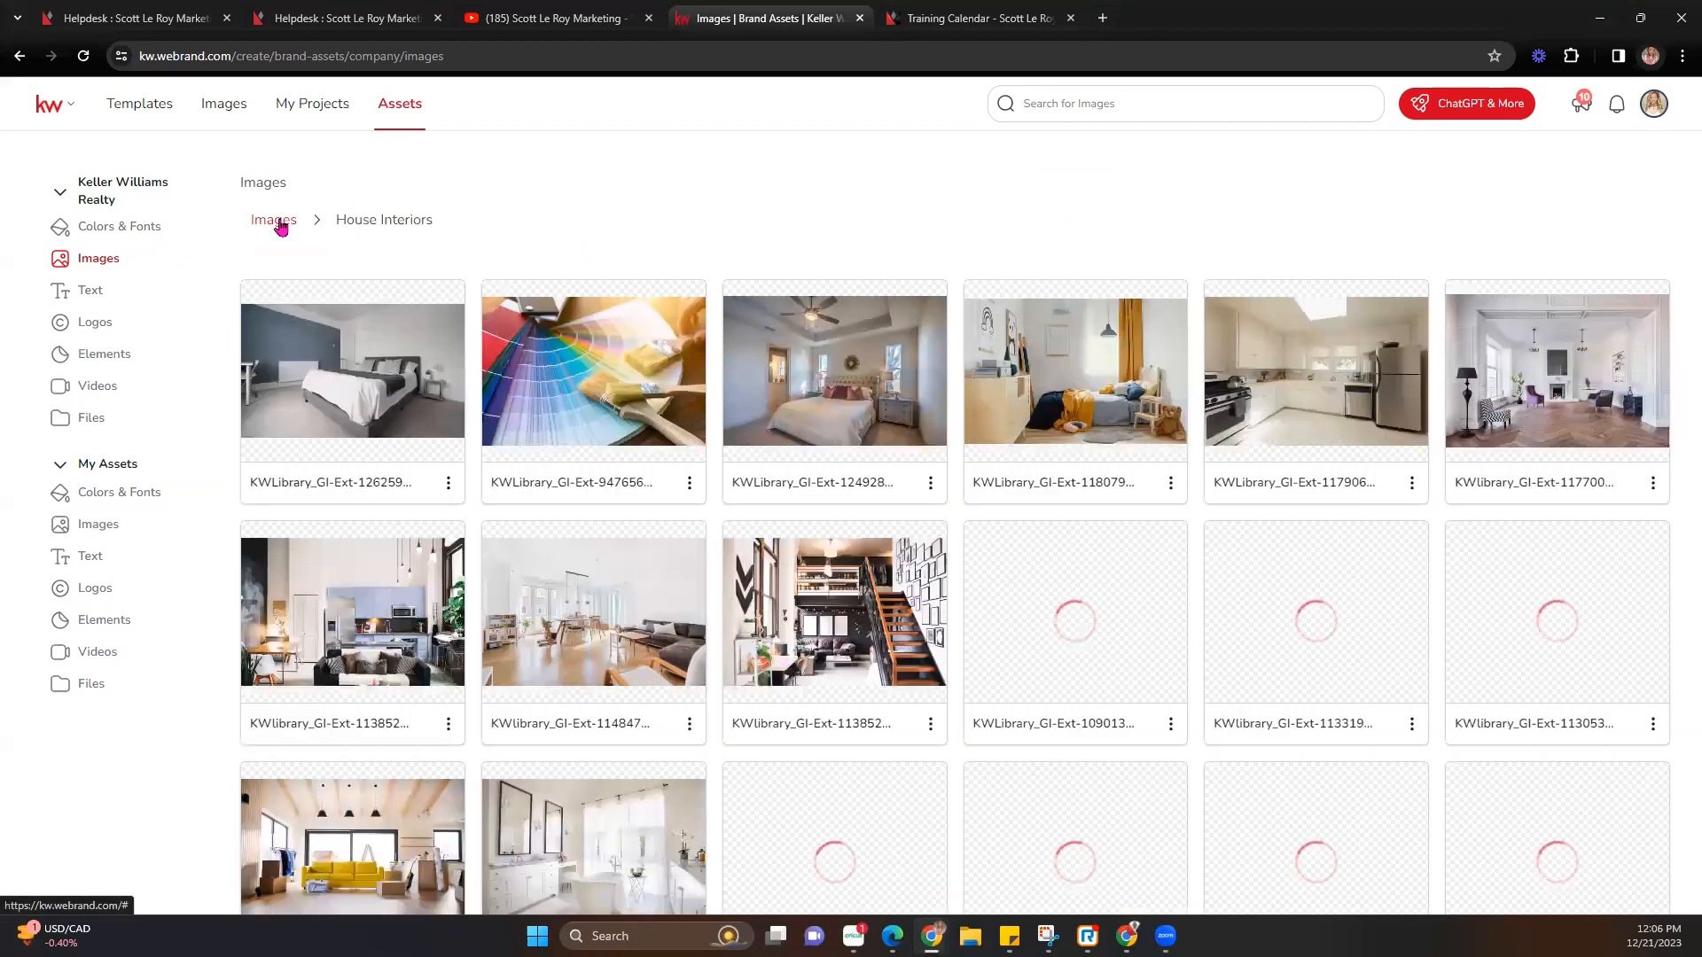
pyautogui.click(280, 227)
pyautogui.click(1299, 227)
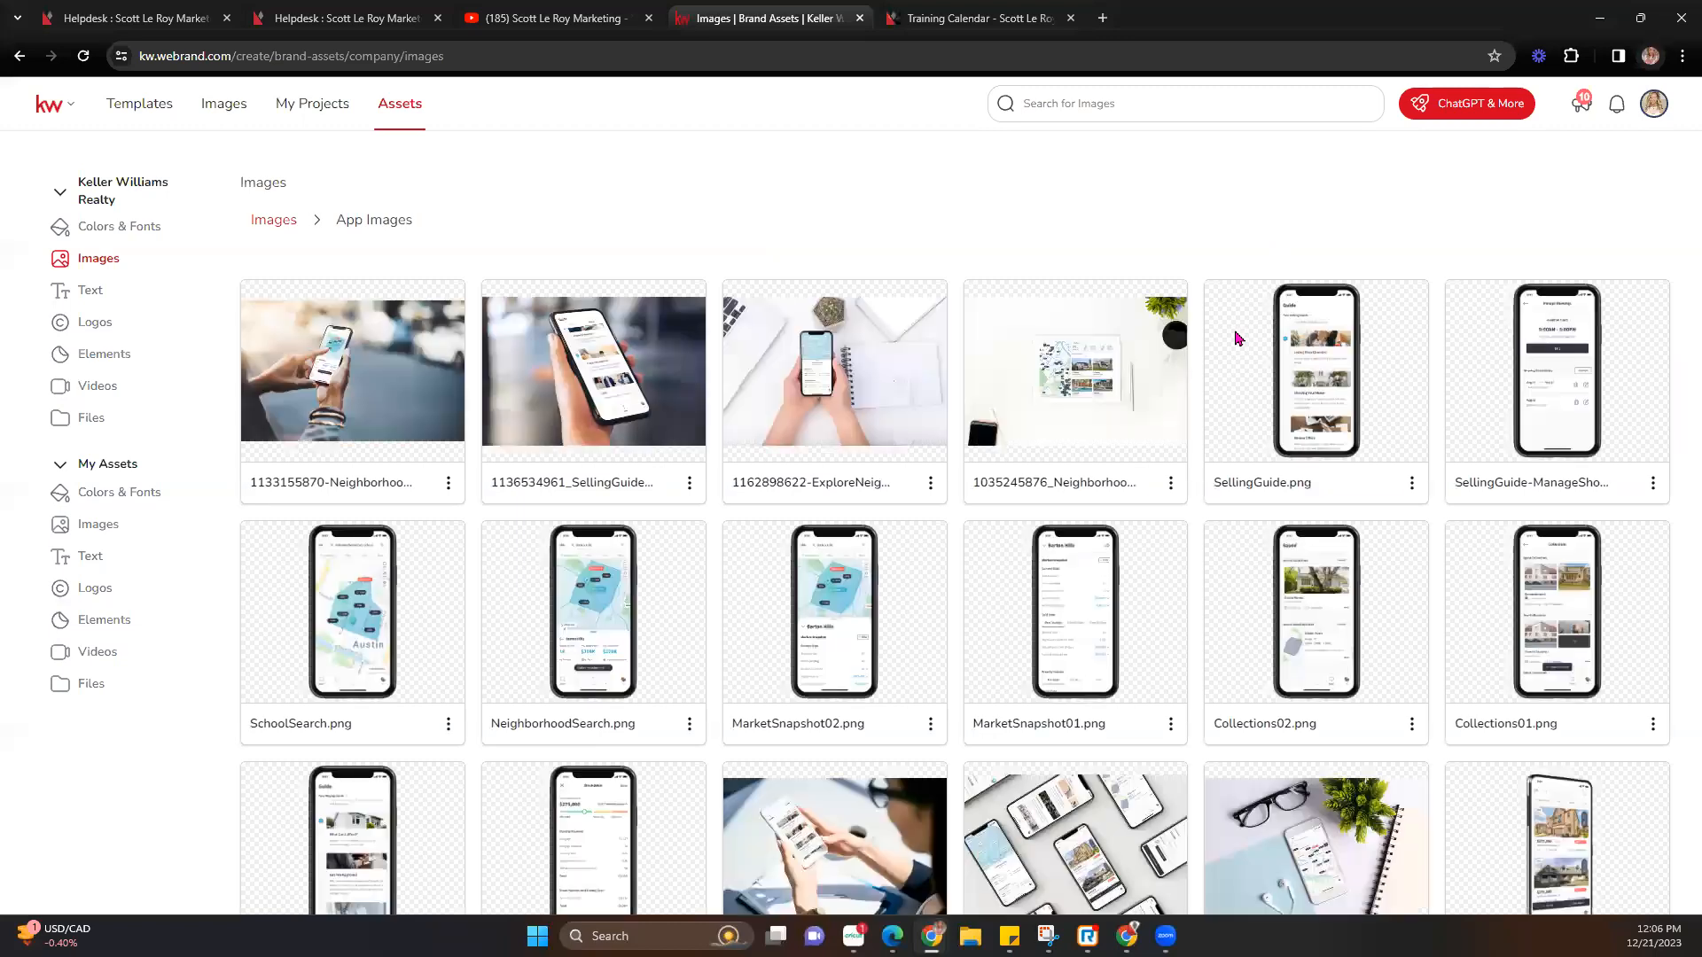
pyautogui.scroll(-4, 1238, 338)
pyautogui.scroll(5, 1238, 339)
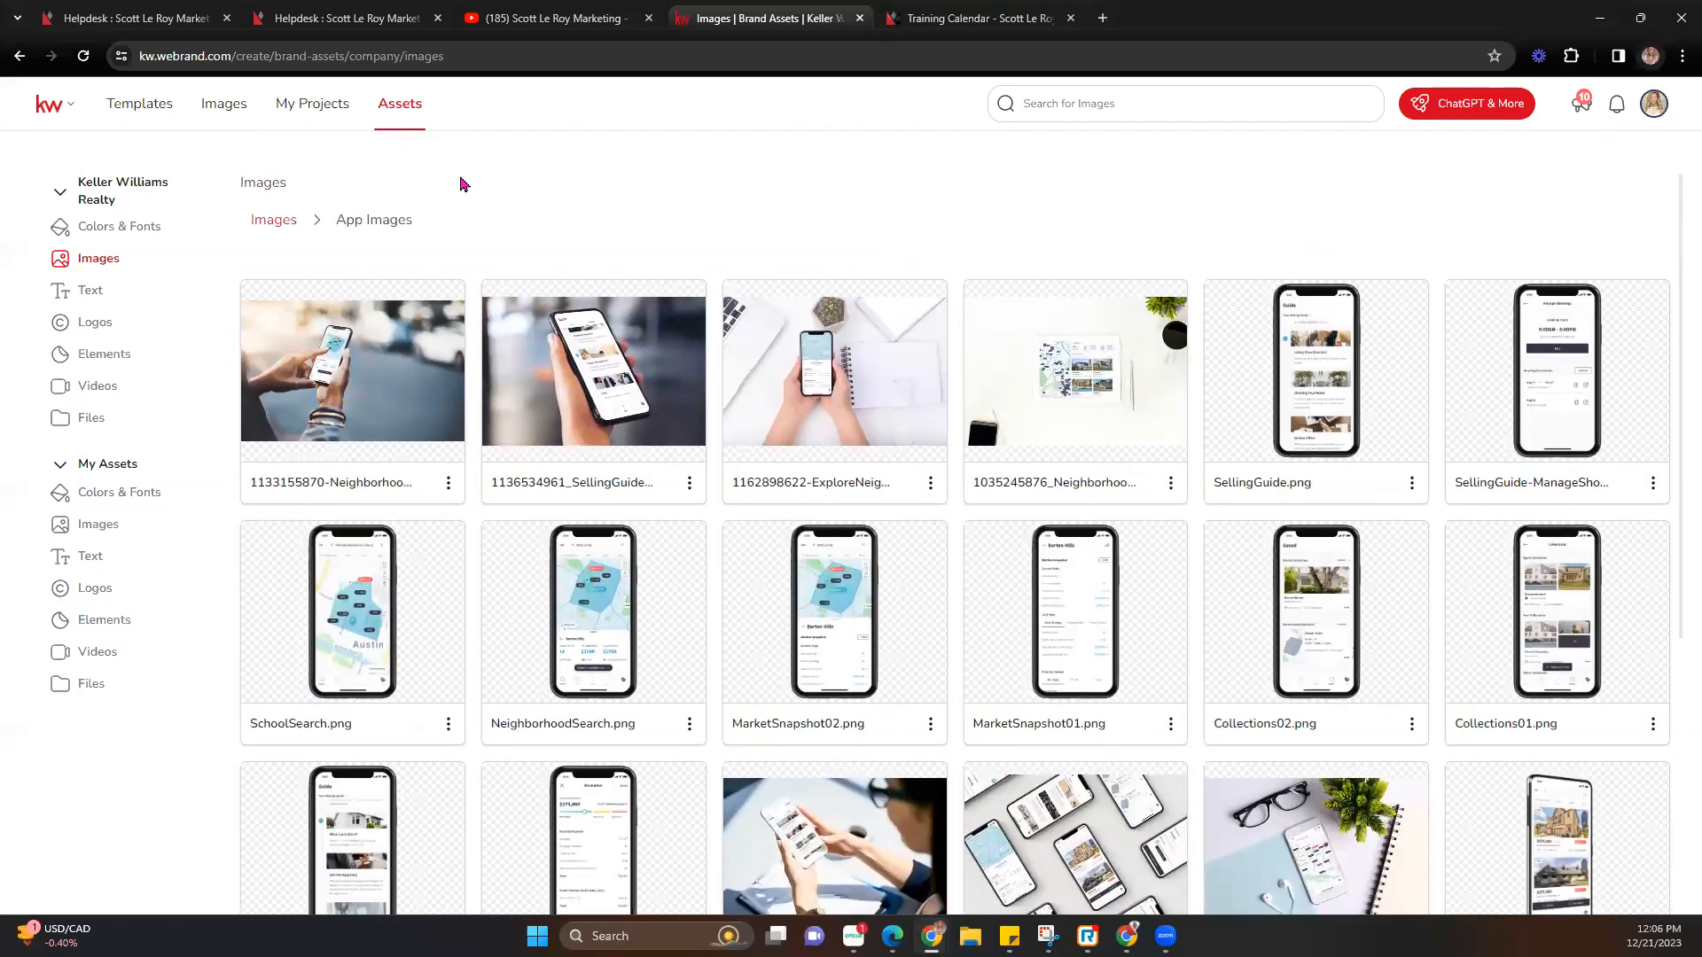
pyautogui.click(271, 218)
pyautogui.click(1544, 220)
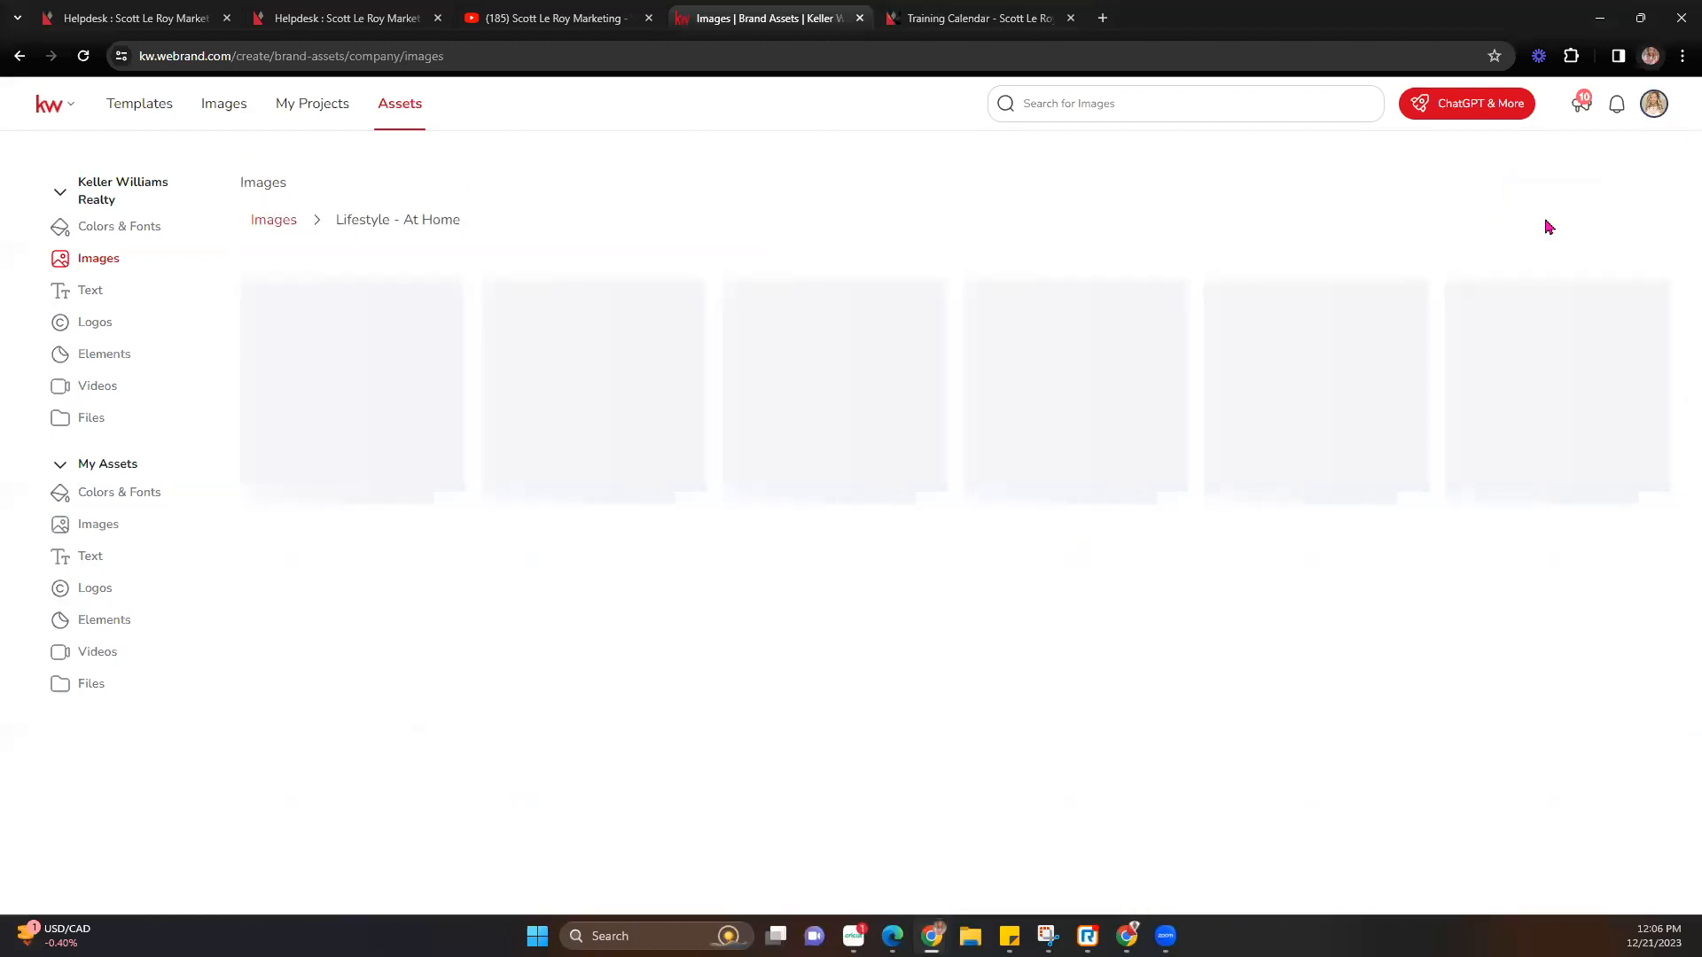
pyautogui.scroll(-6, 1041, 423)
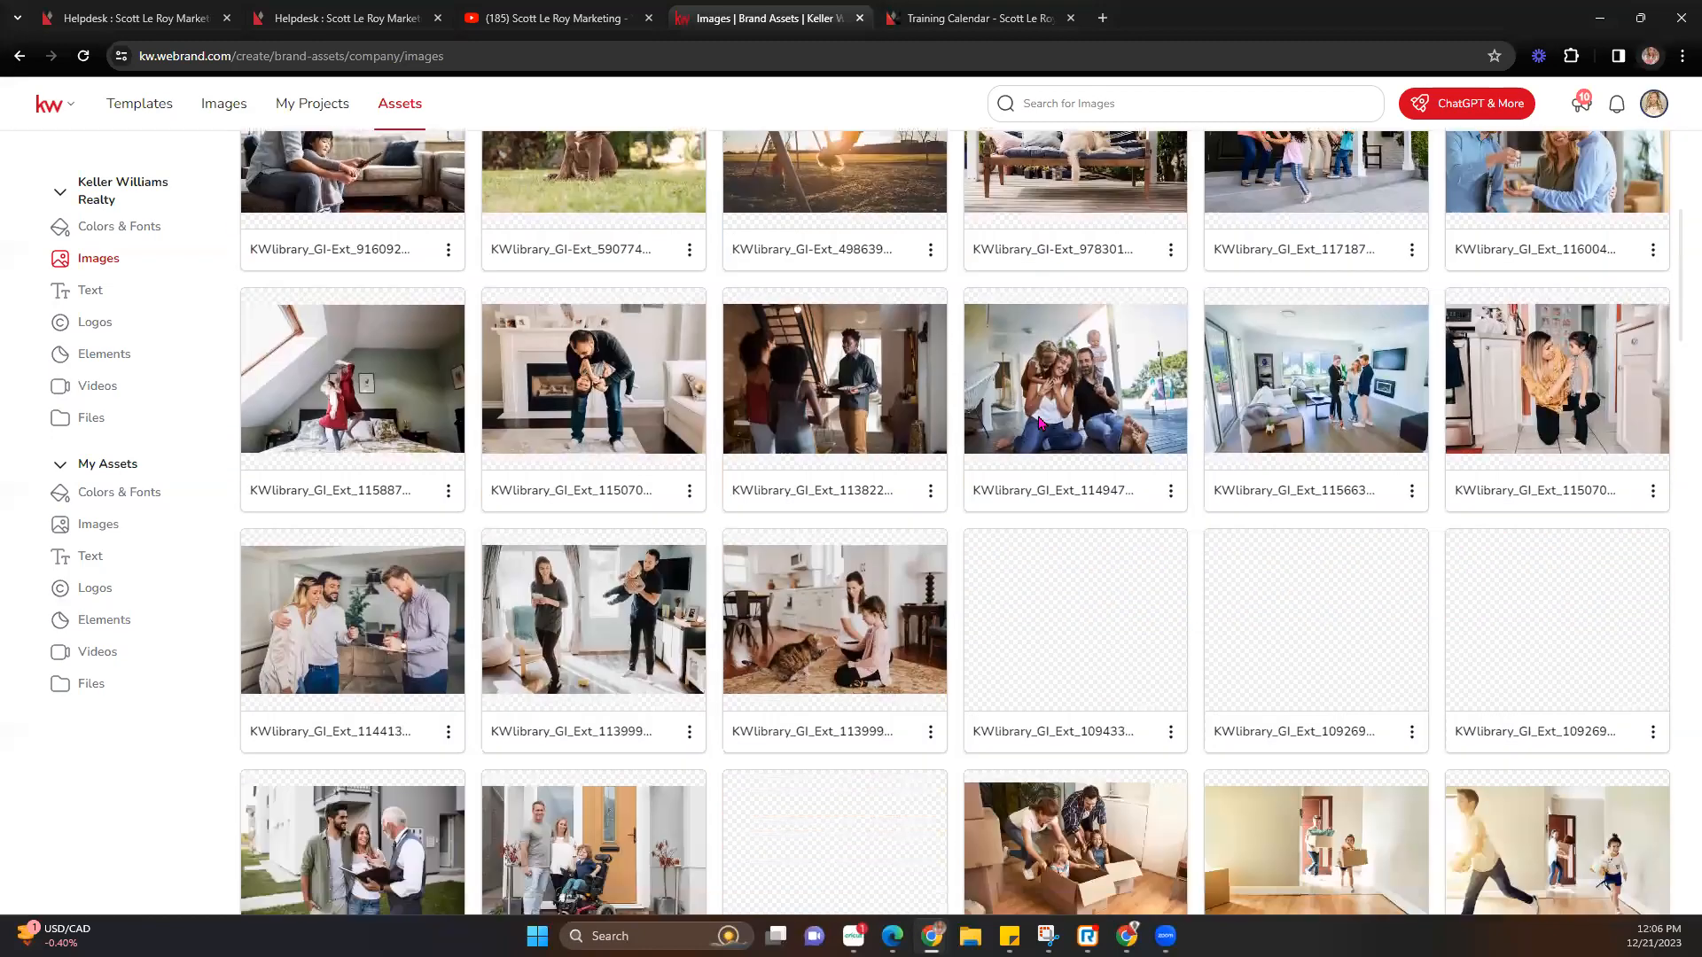
pyautogui.scroll(-12, 1041, 424)
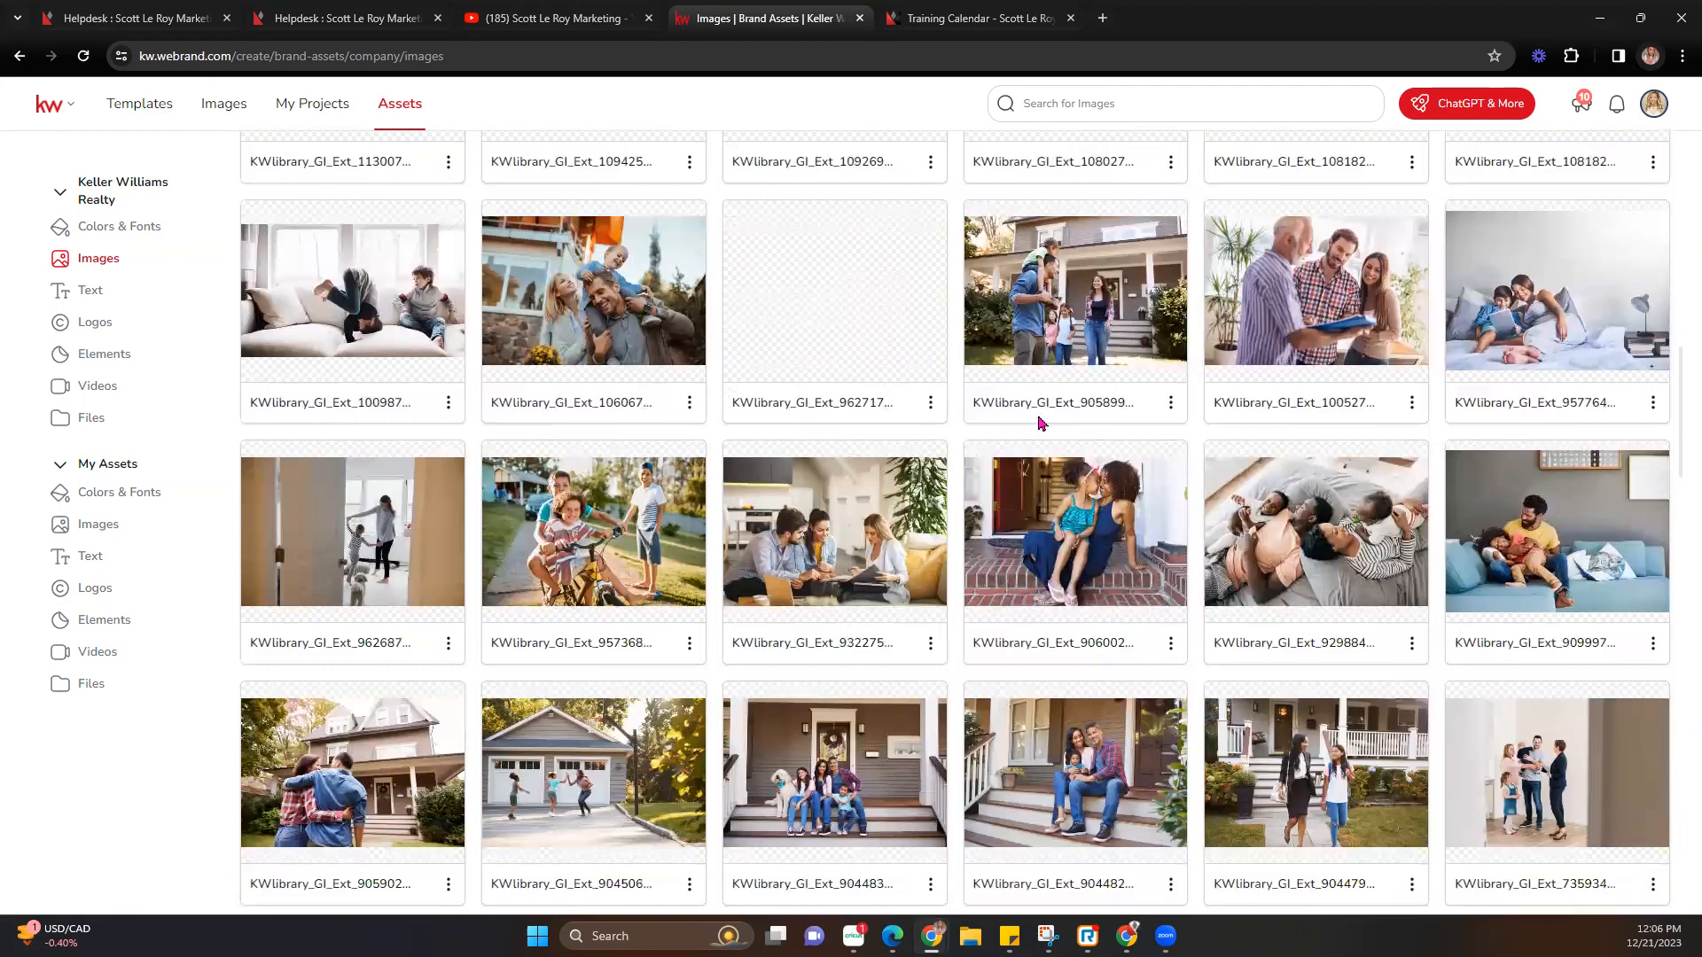
pyautogui.scroll(-8, 1042, 424)
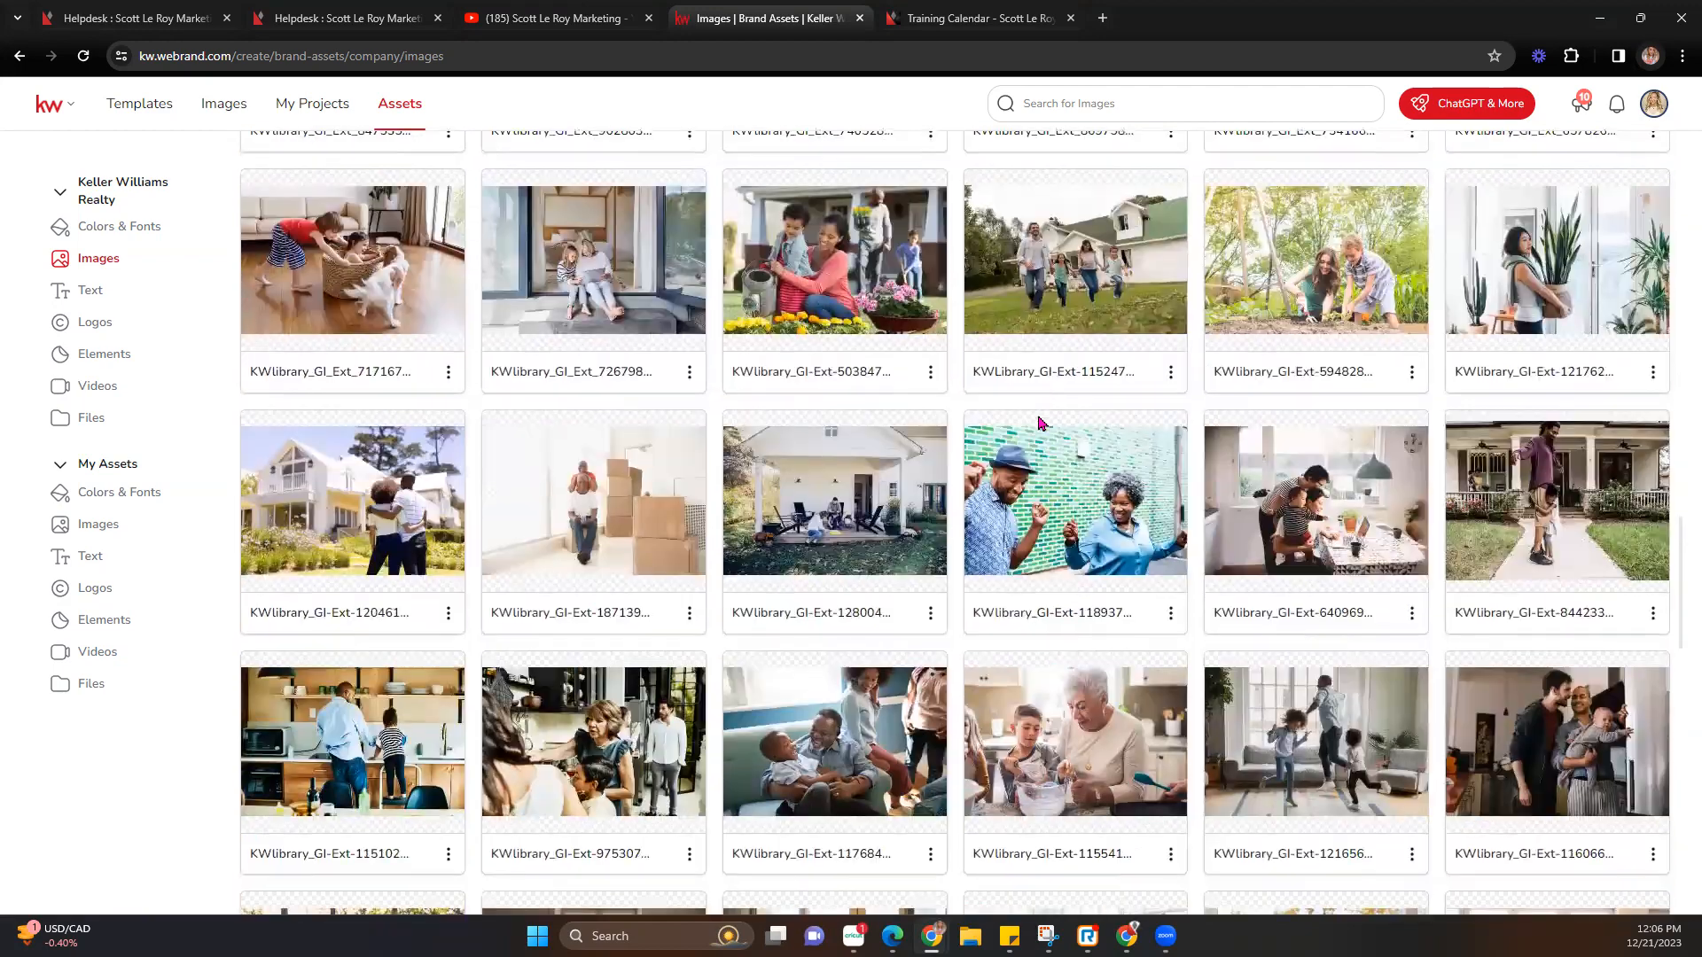
pyautogui.scroll(10, 1041, 424)
pyautogui.scroll(3, 1041, 423)
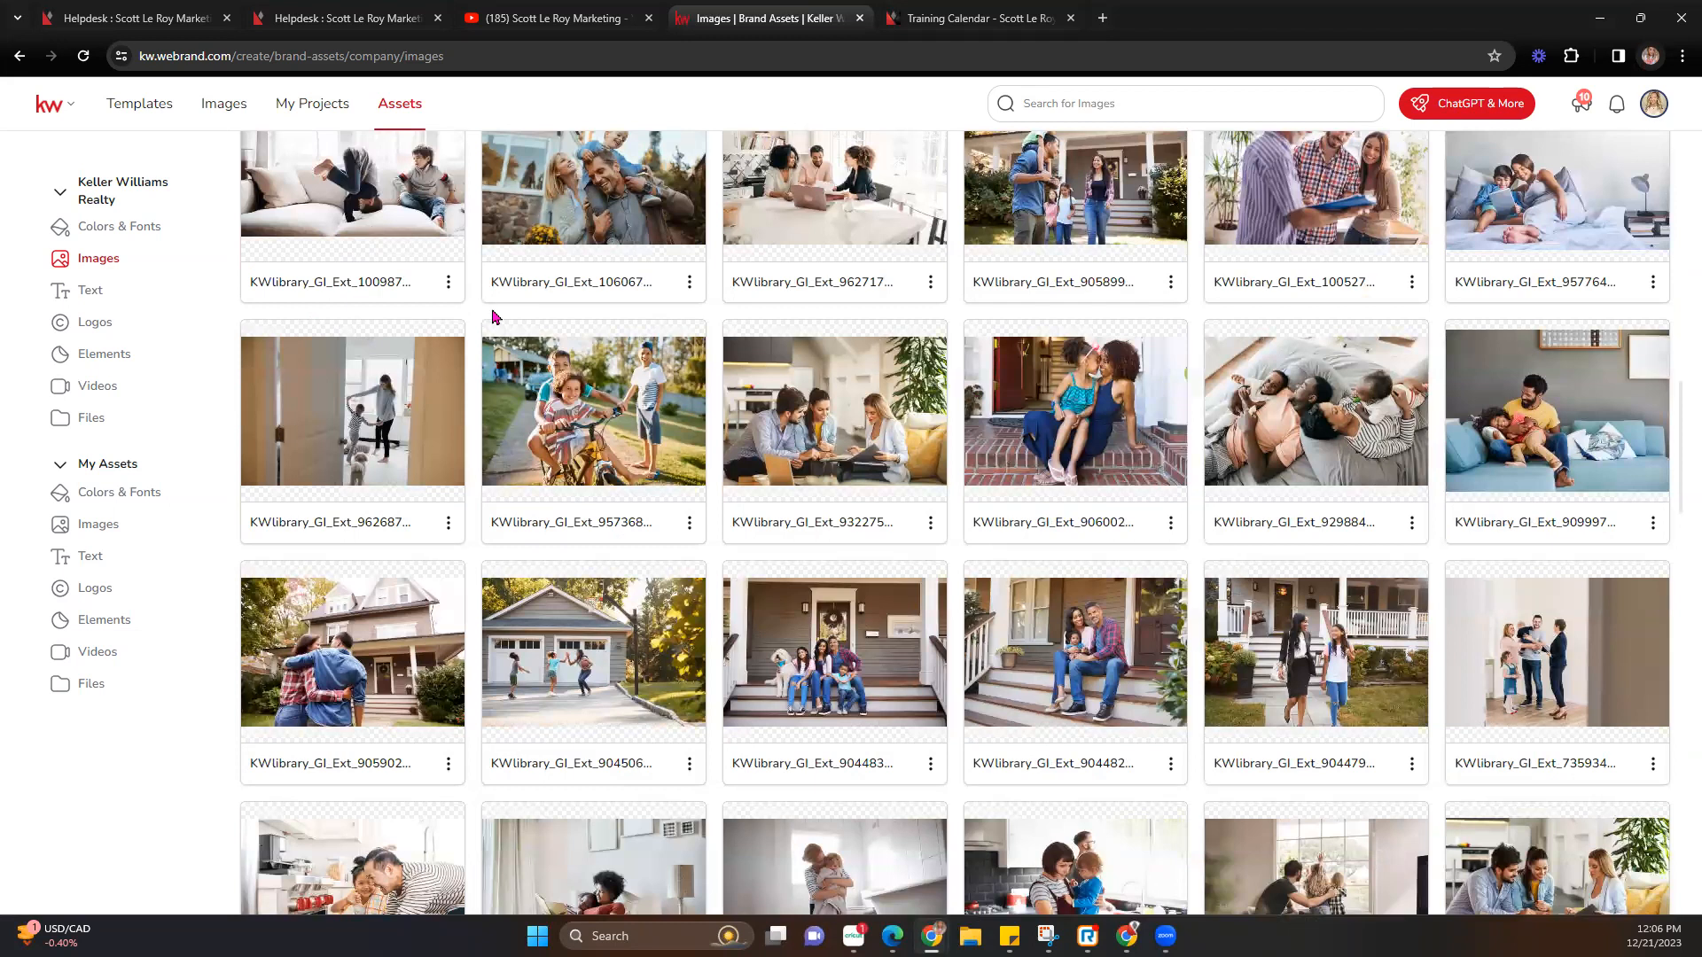
pyautogui.scroll(6, 492, 310)
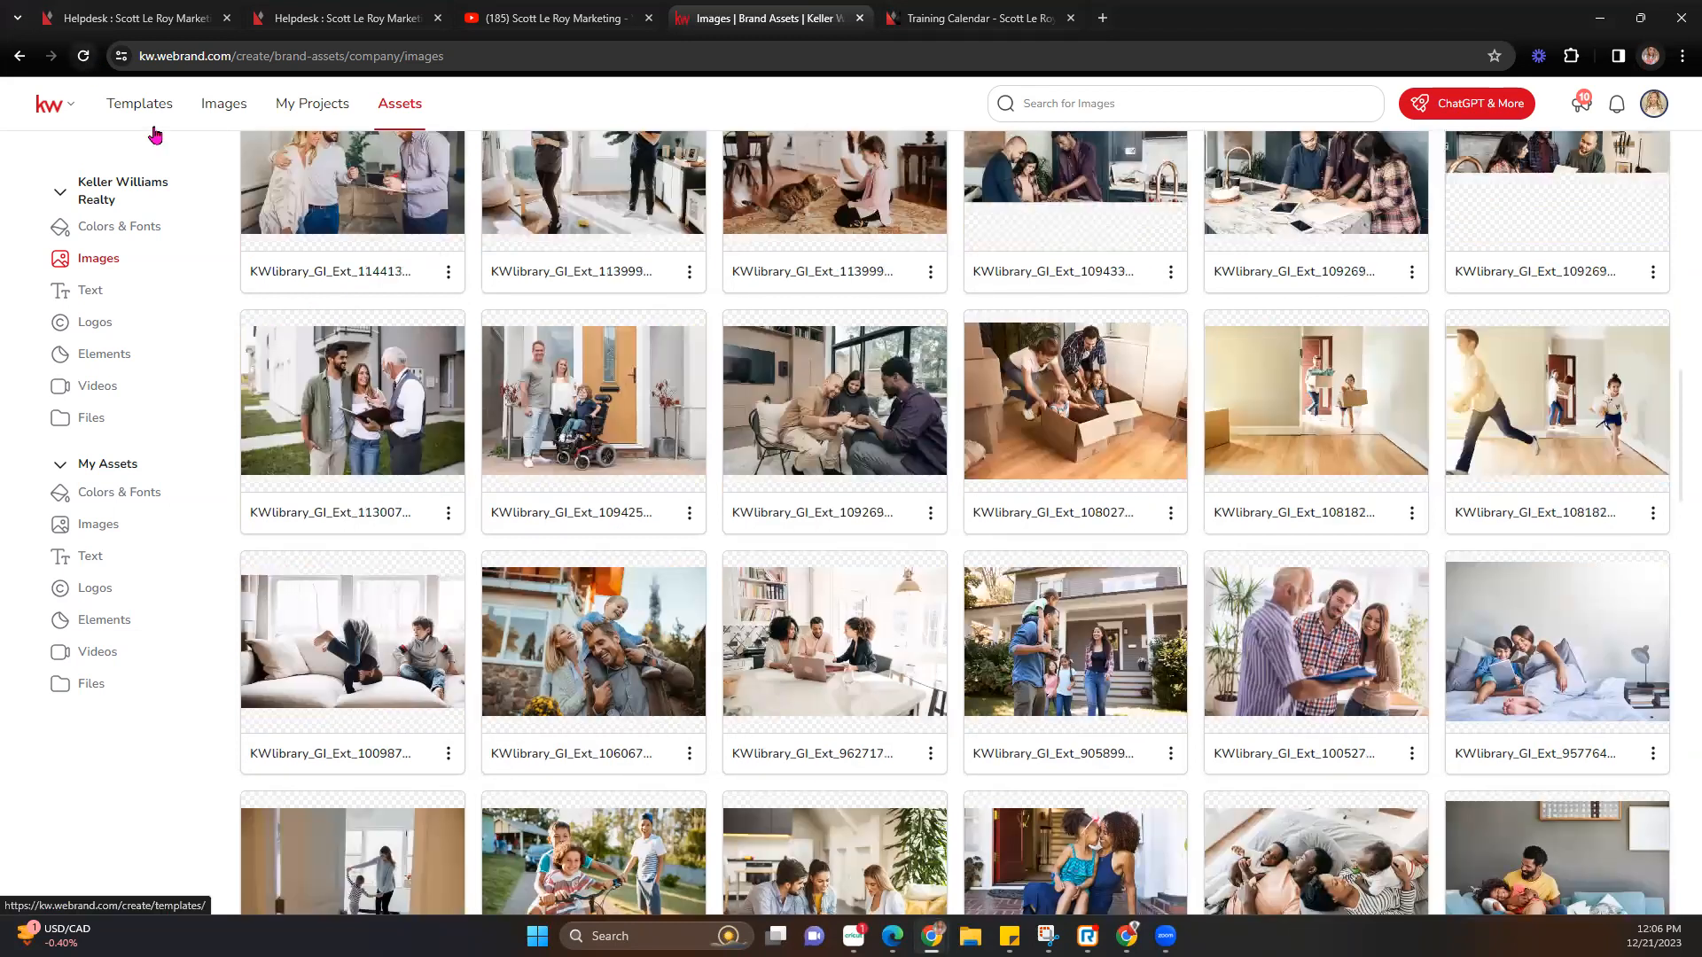
pyautogui.scroll(8, 479, 286)
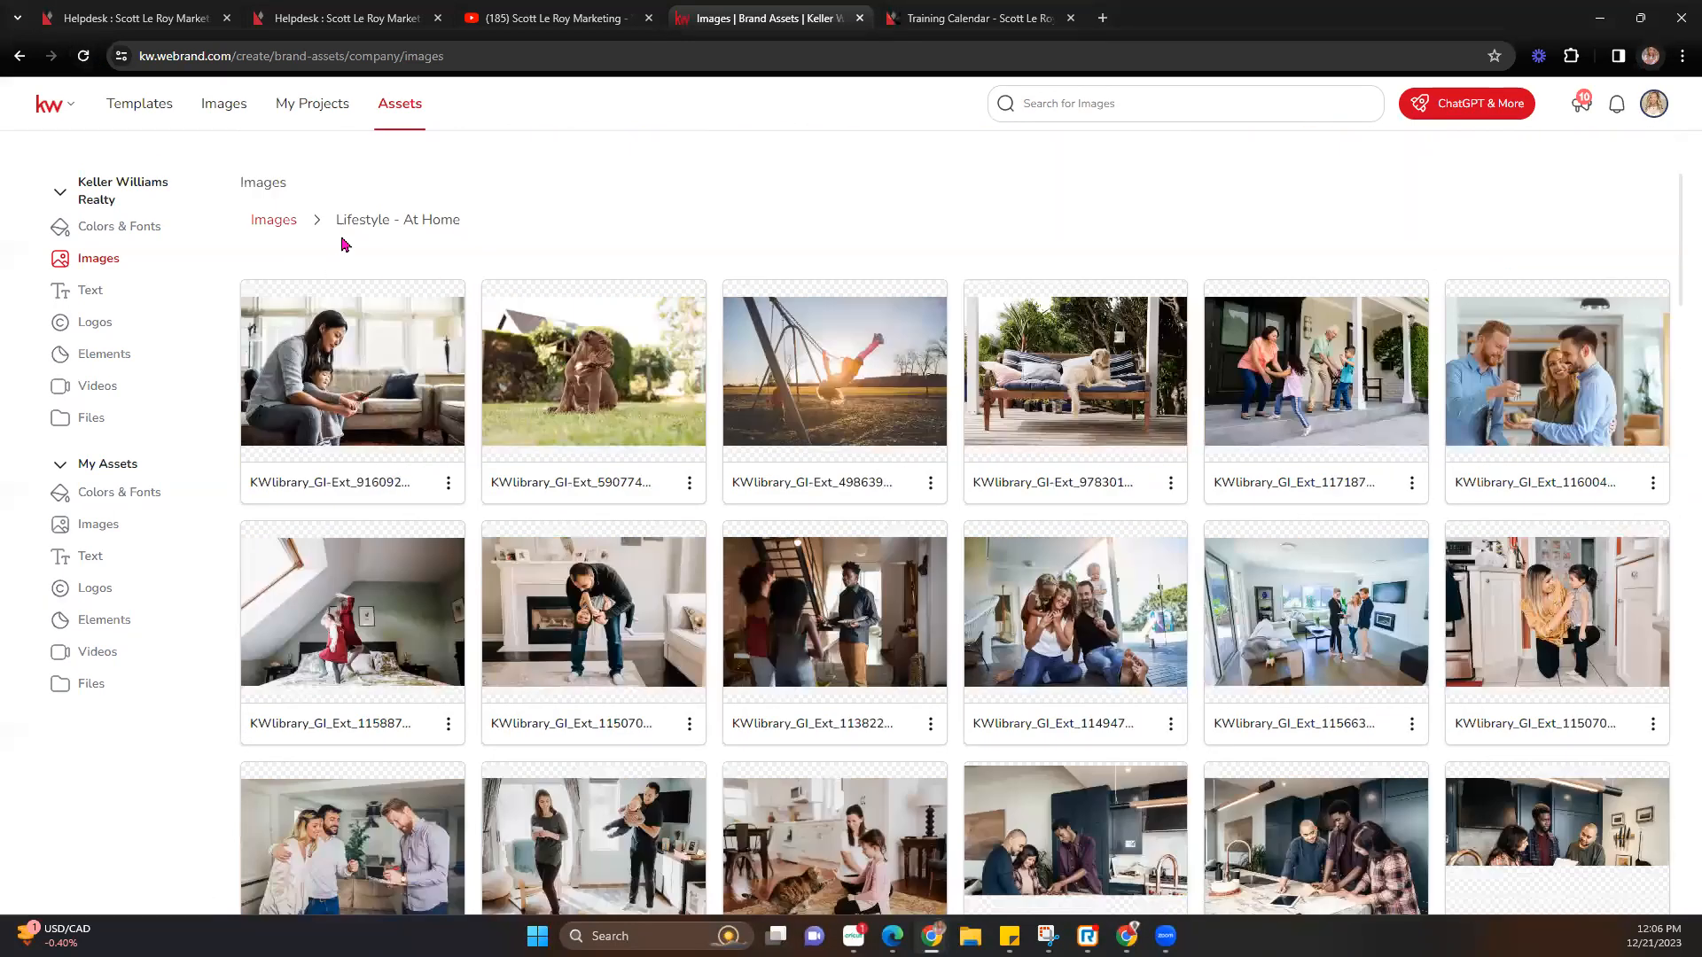
# Browse the Lifestyle - Activities and House Exteriors folders, then return to the top-level Images library.
pyautogui.click(269, 228)
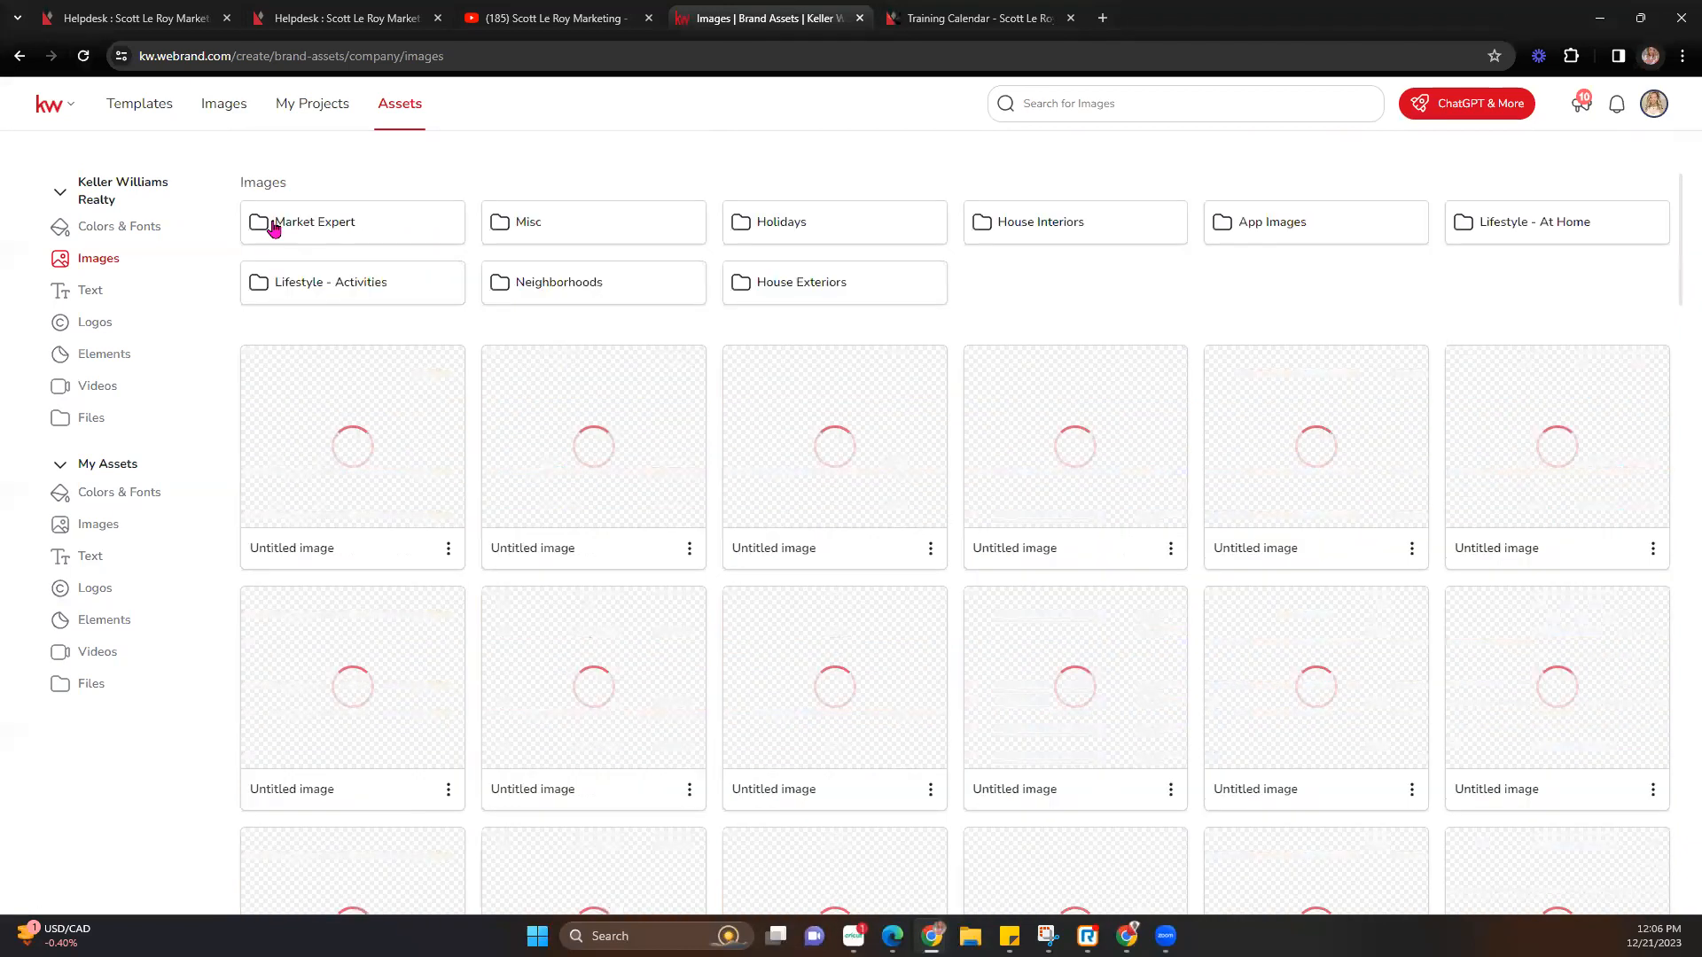
pyautogui.click(397, 291)
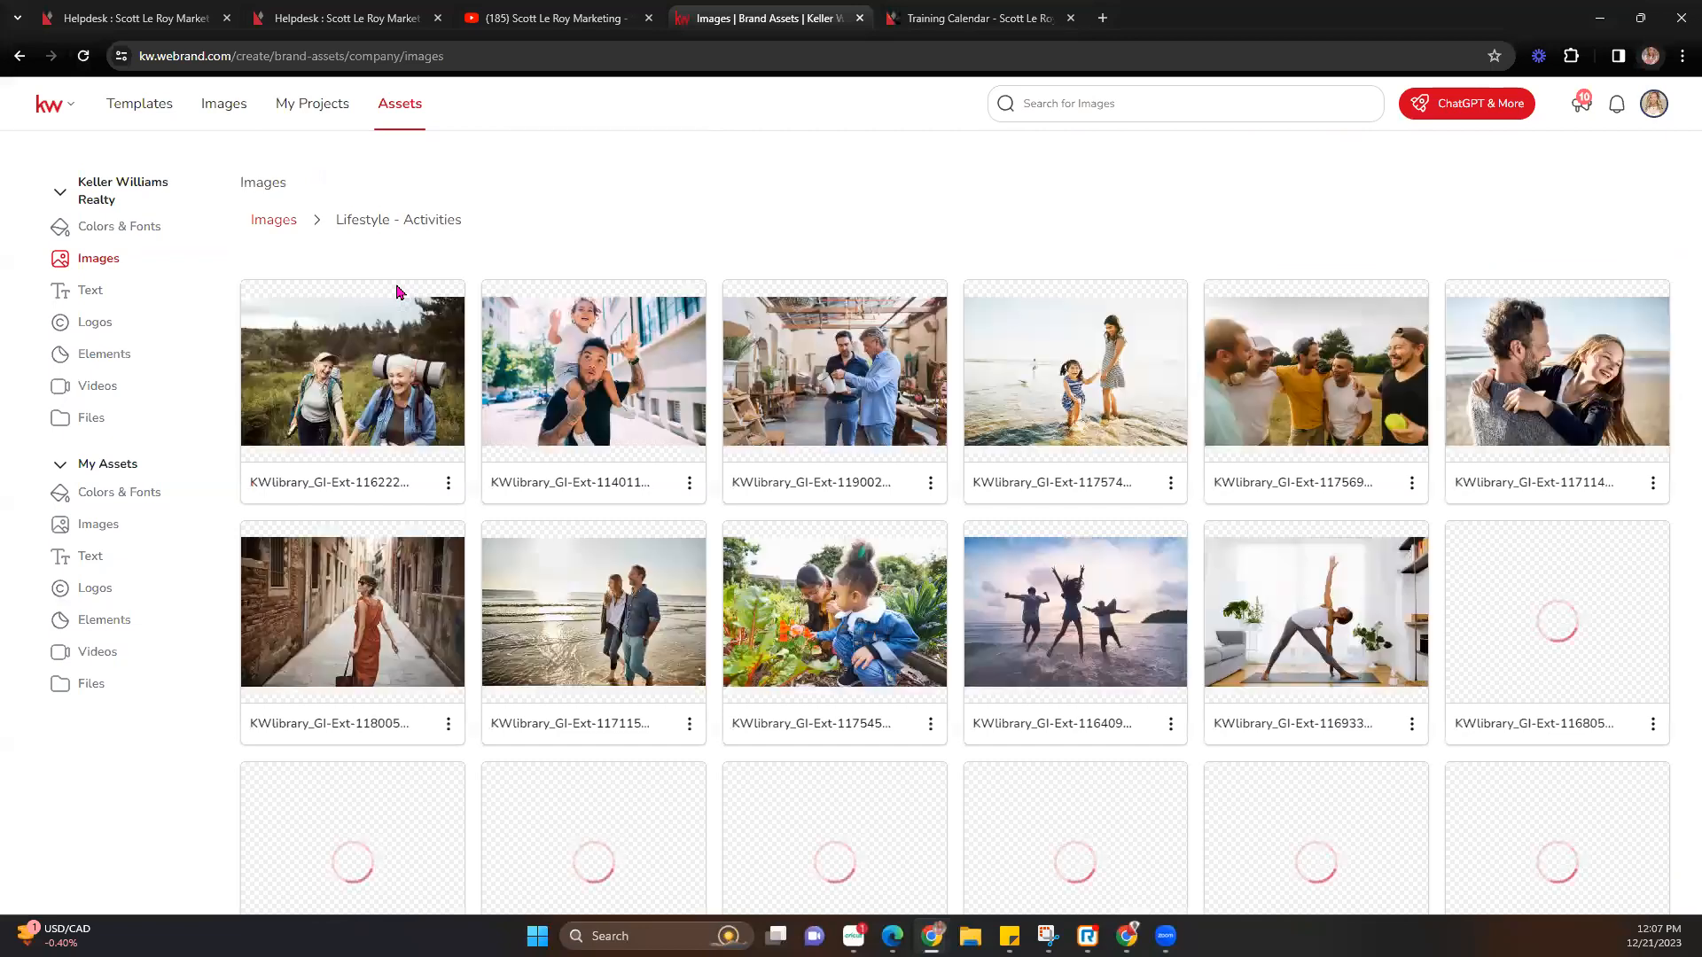
pyautogui.click(276, 221)
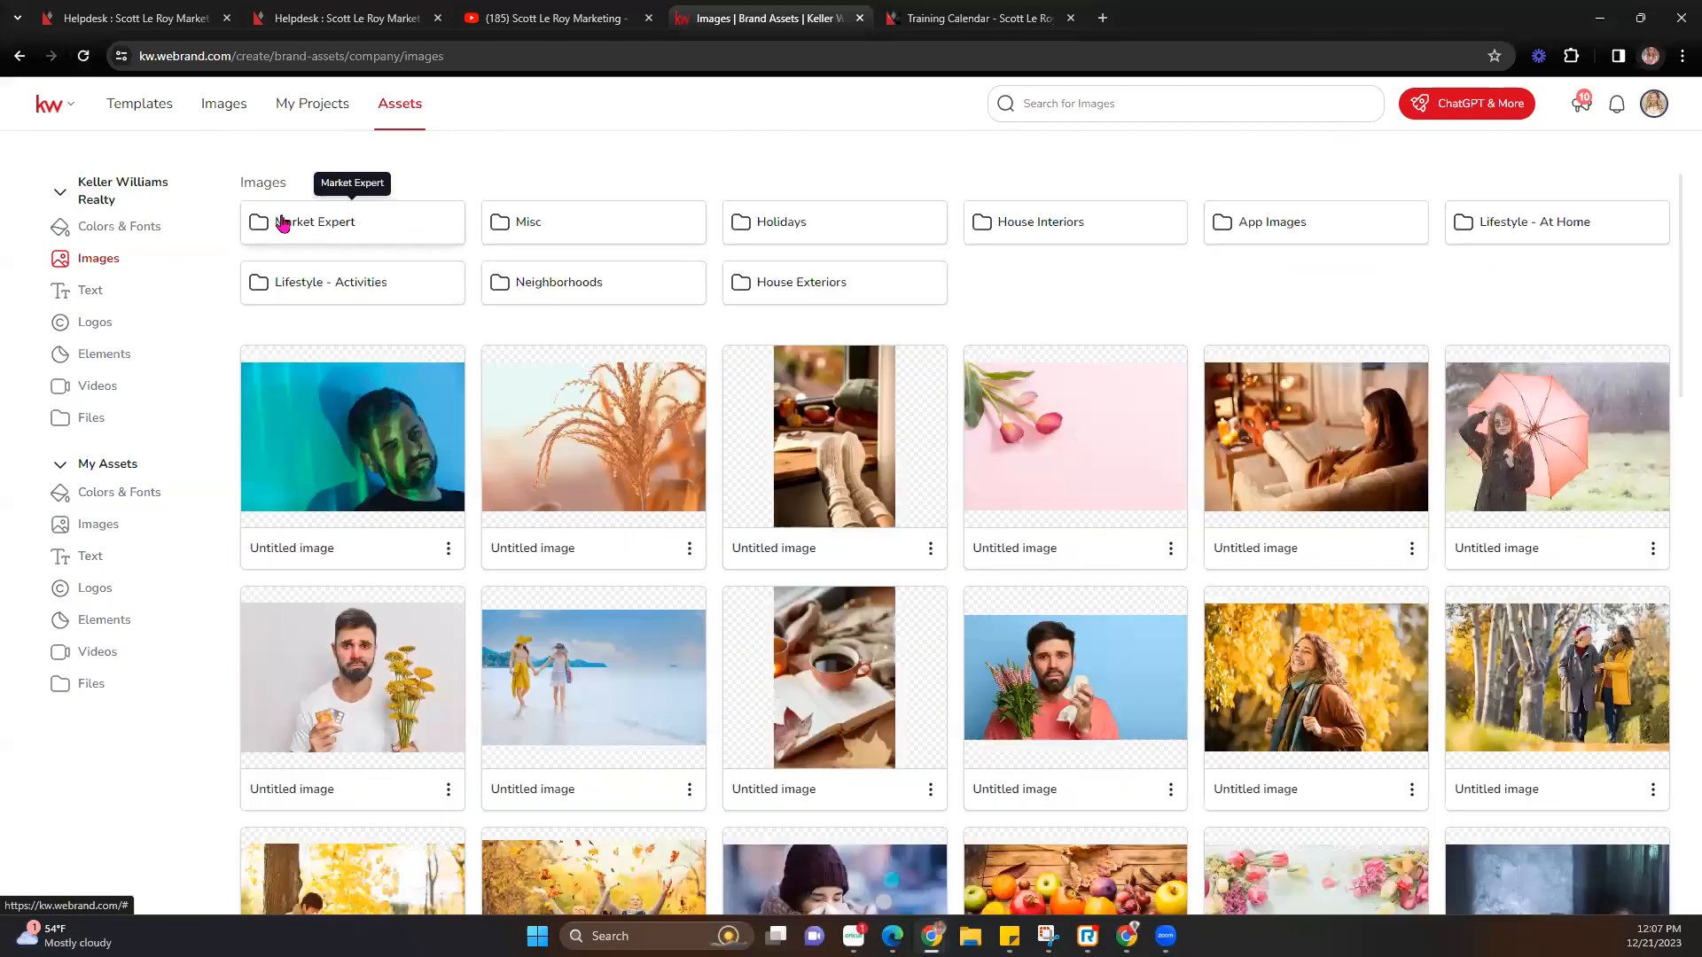
pyautogui.click(884, 301)
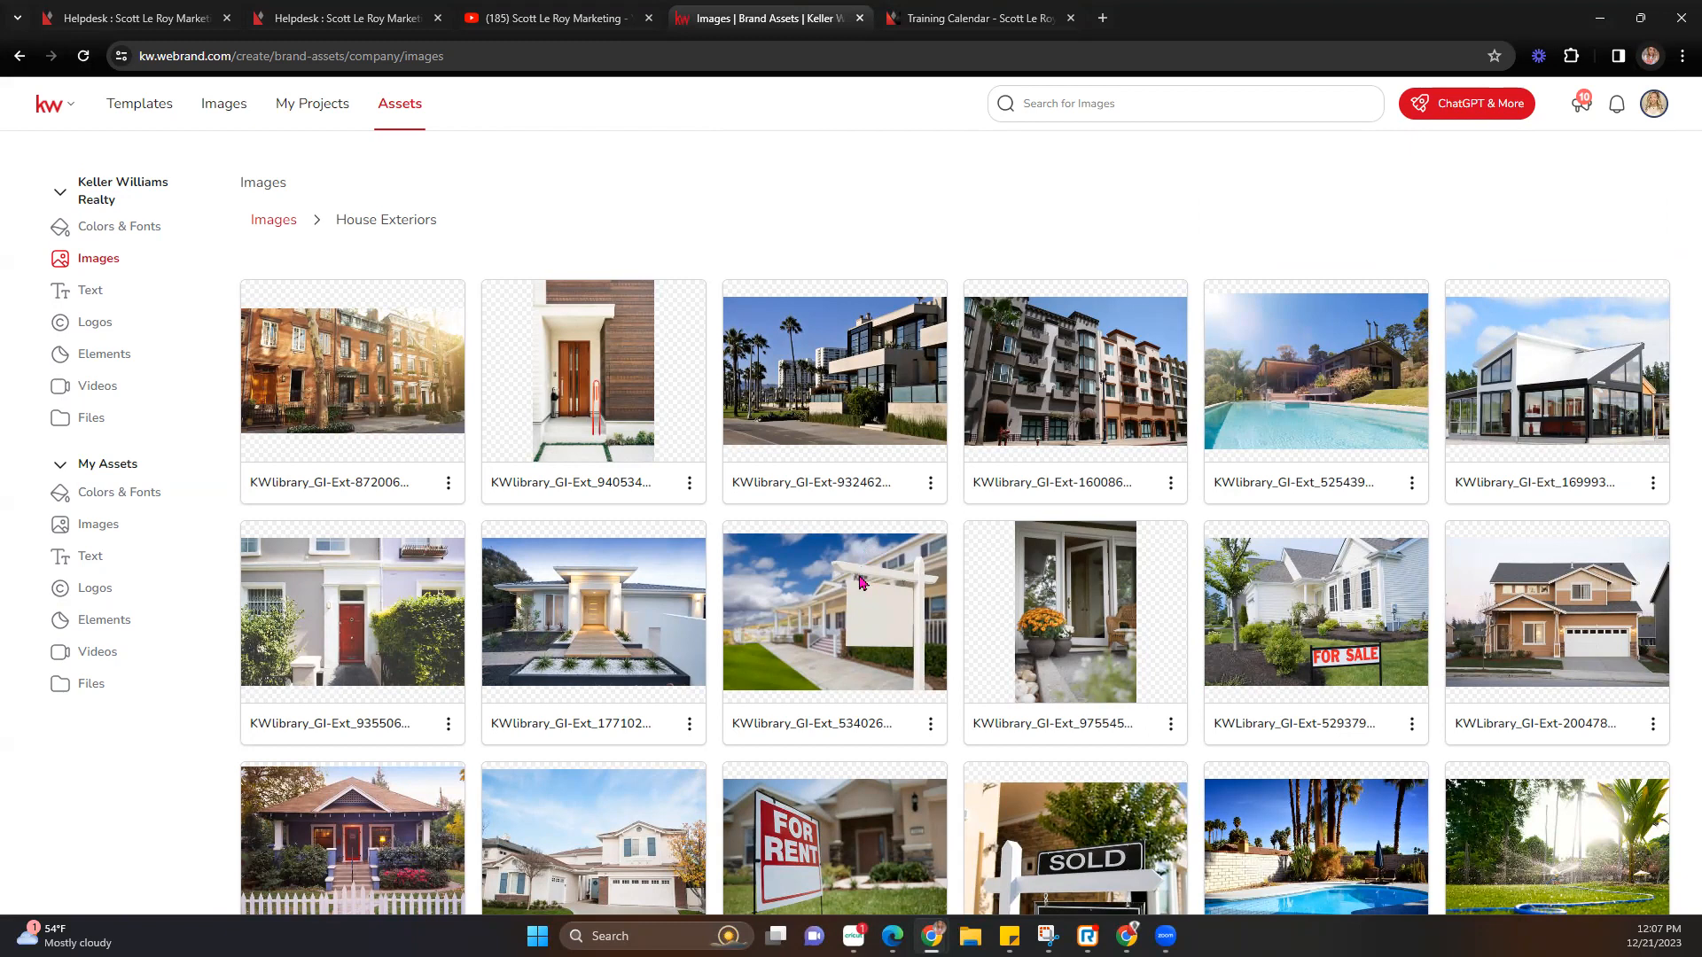
pyautogui.scroll(-5, 859, 581)
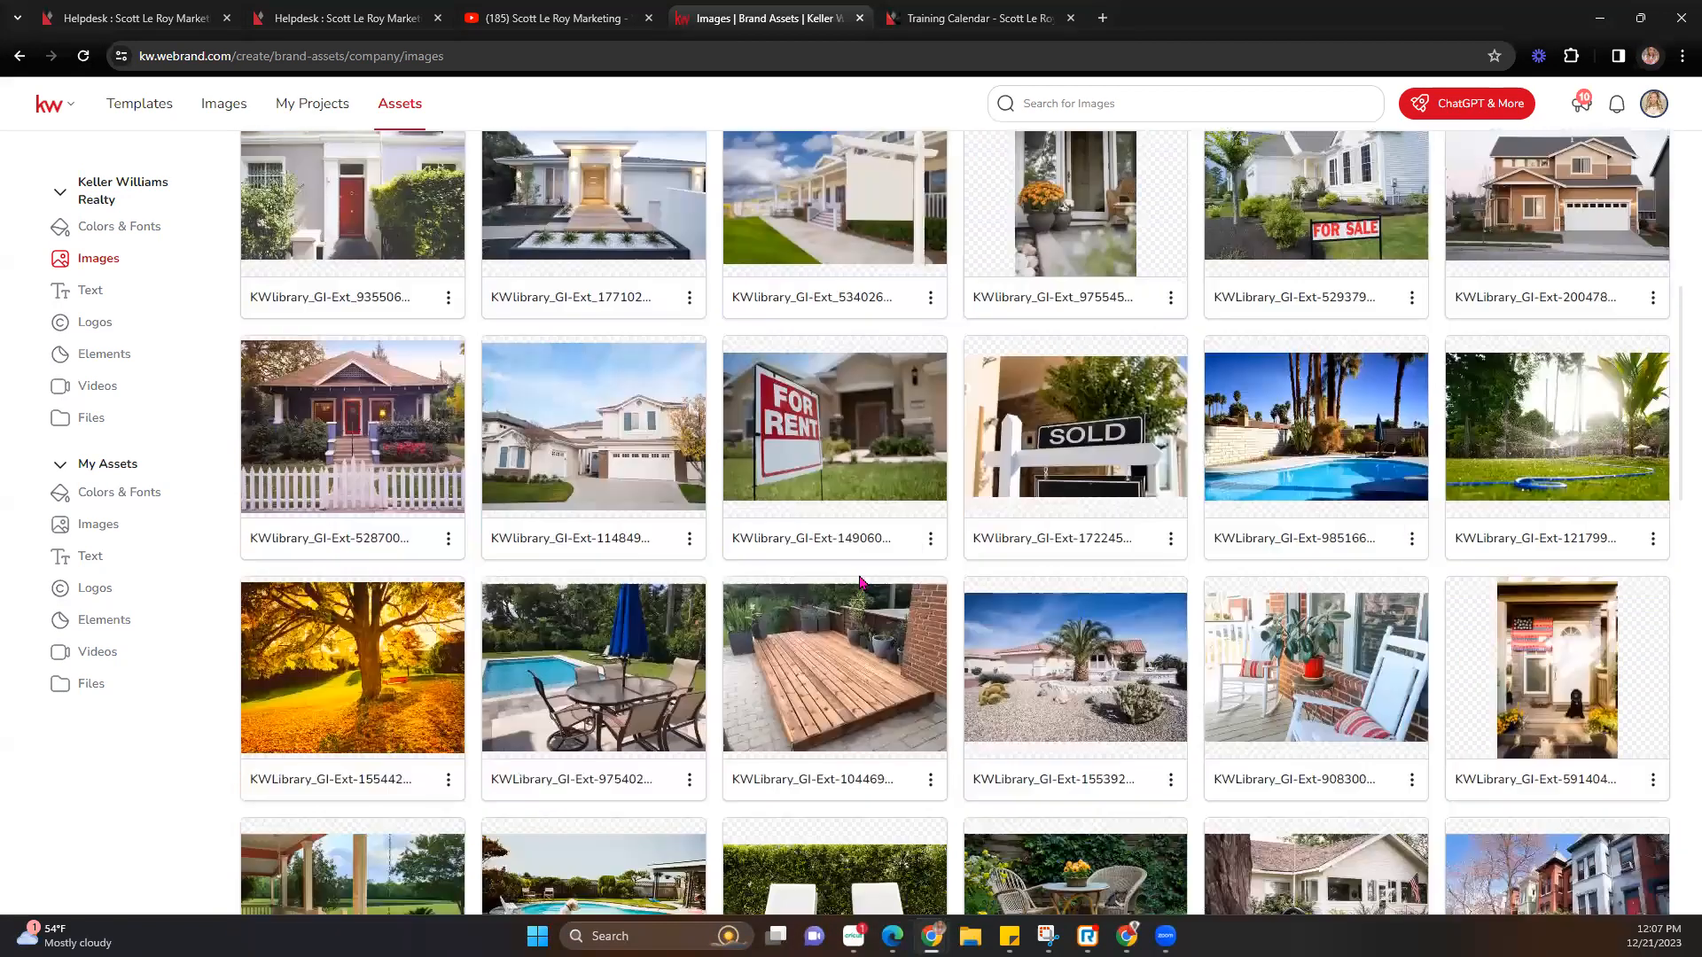
pyautogui.scroll(-1, 859, 581)
pyautogui.scroll(6, 532, 399)
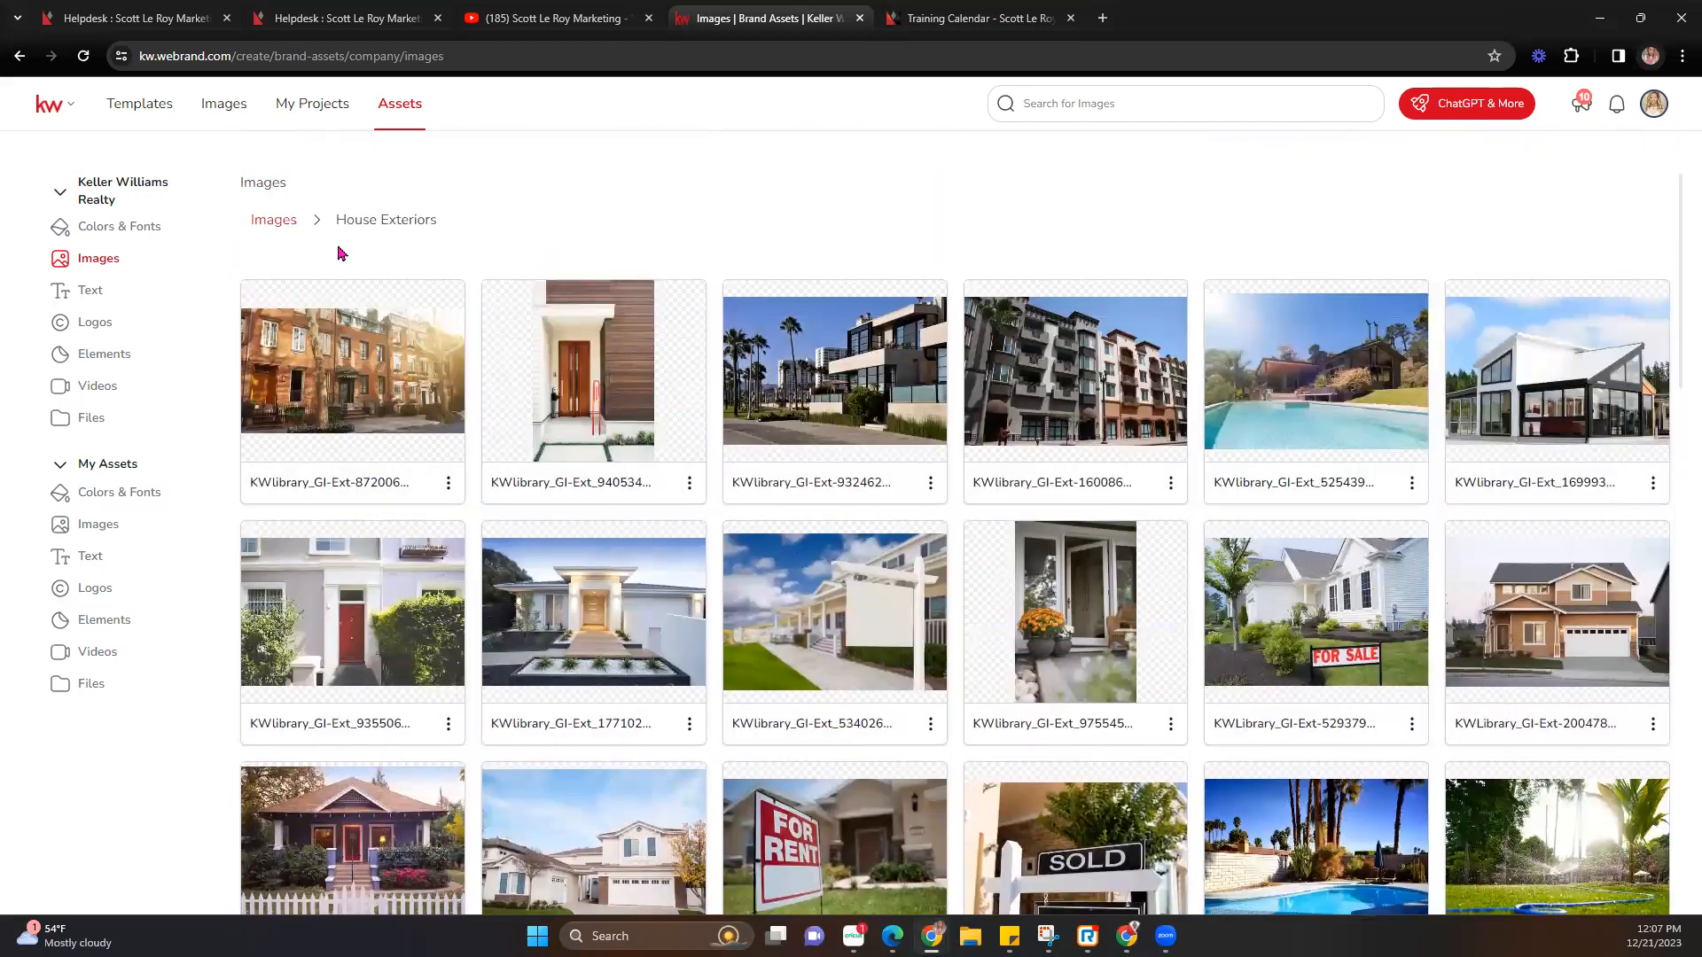
pyautogui.click(285, 231)
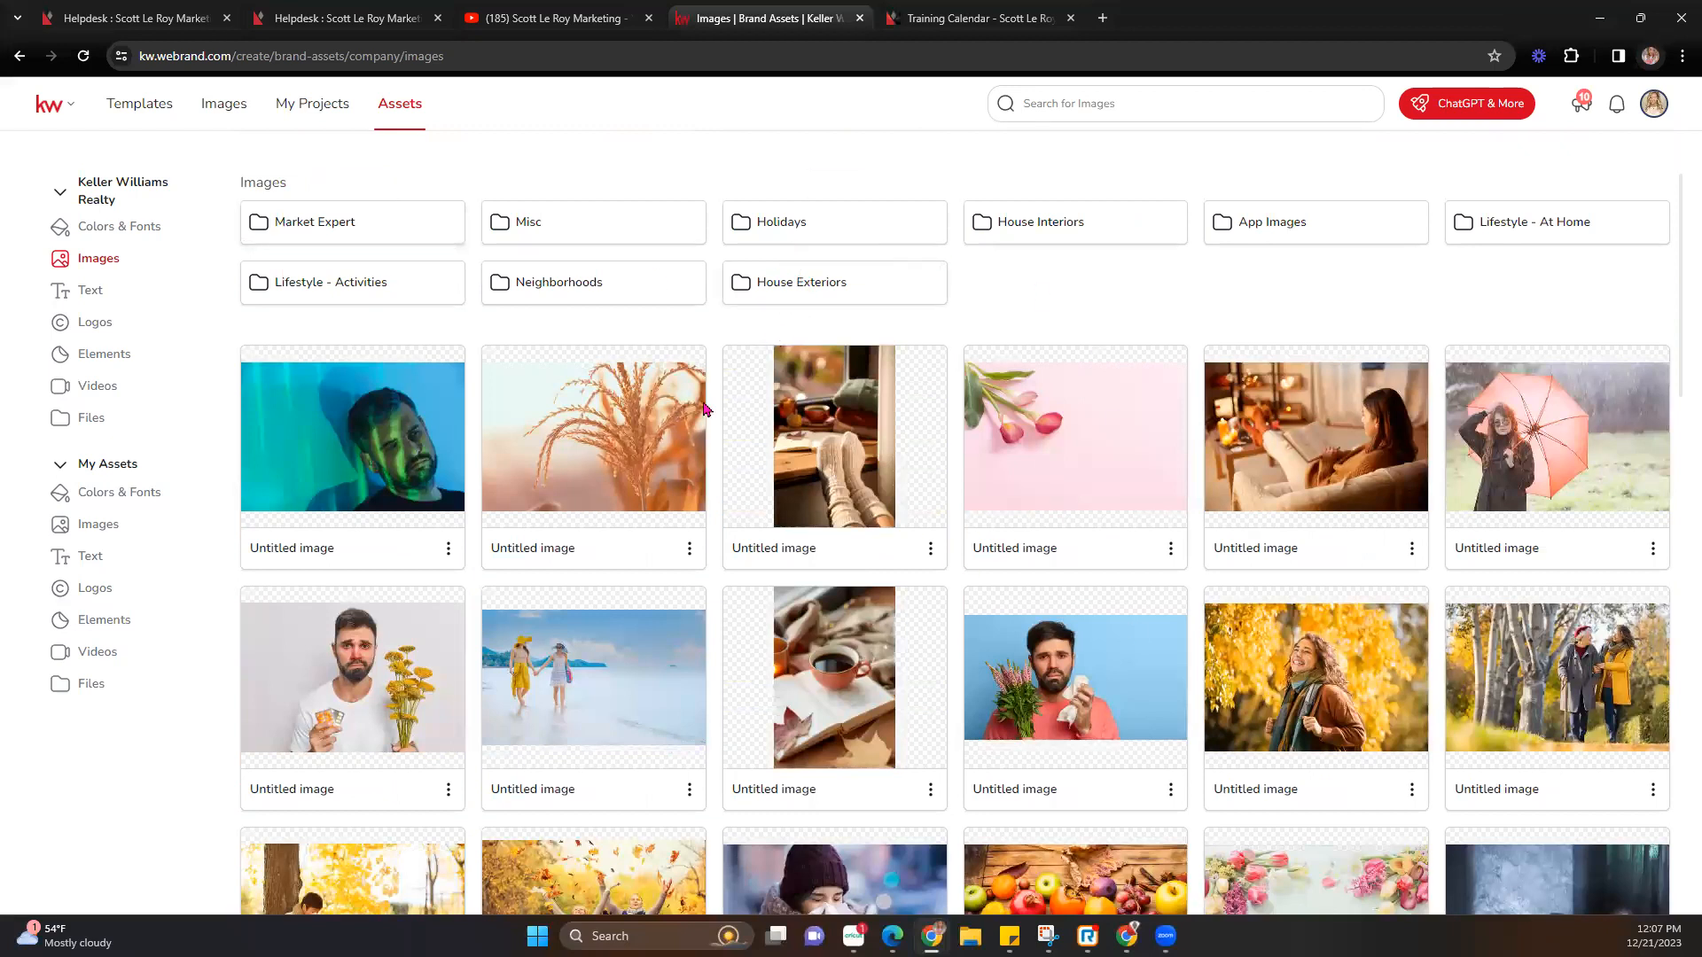
# Browse company Text and Logos, checking the Events, Misc and KW folders, then show Elements.
pyautogui.click(94, 295)
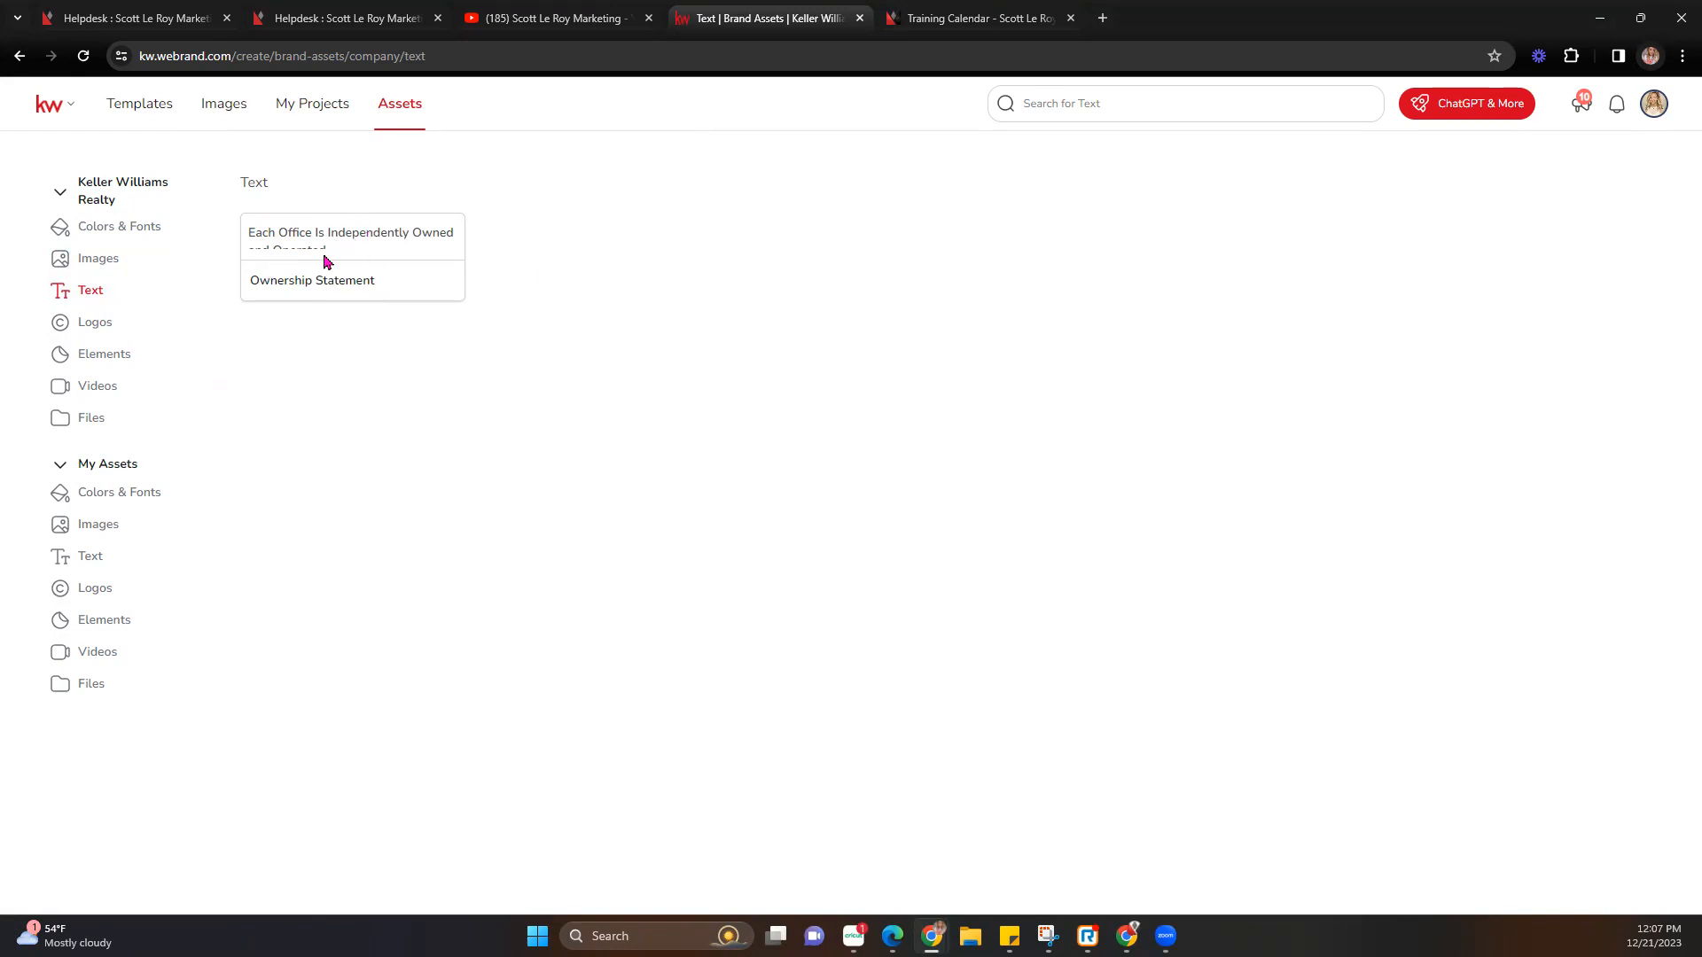
pyautogui.click(101, 328)
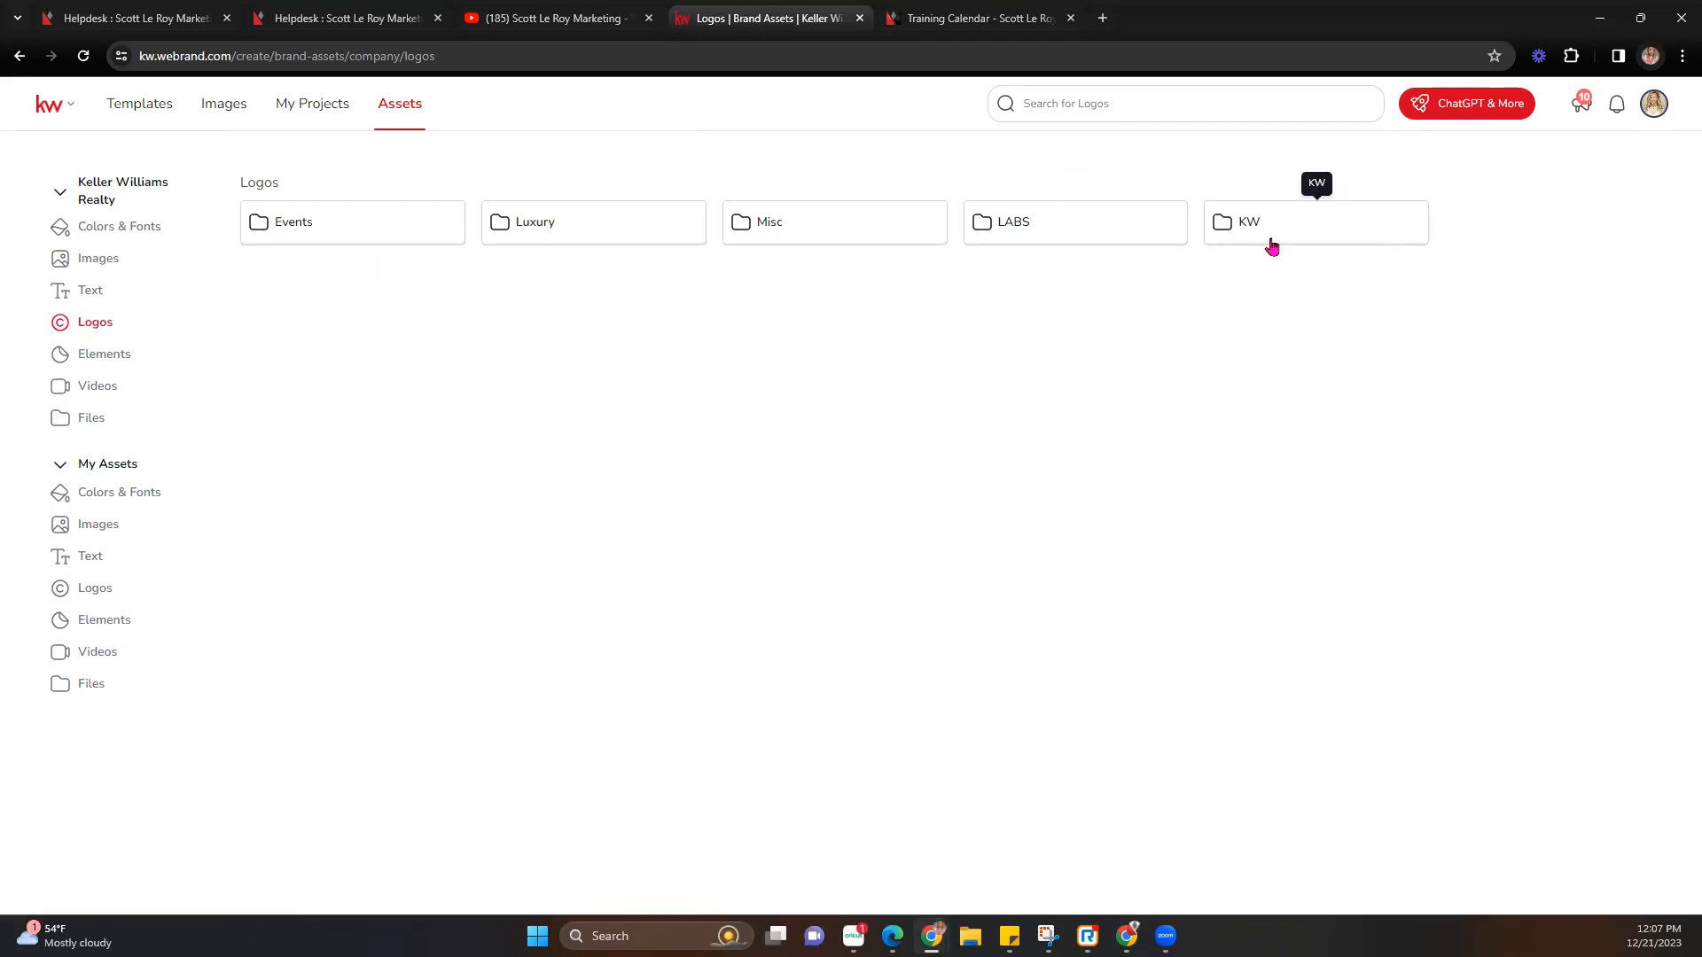
pyautogui.click(362, 220)
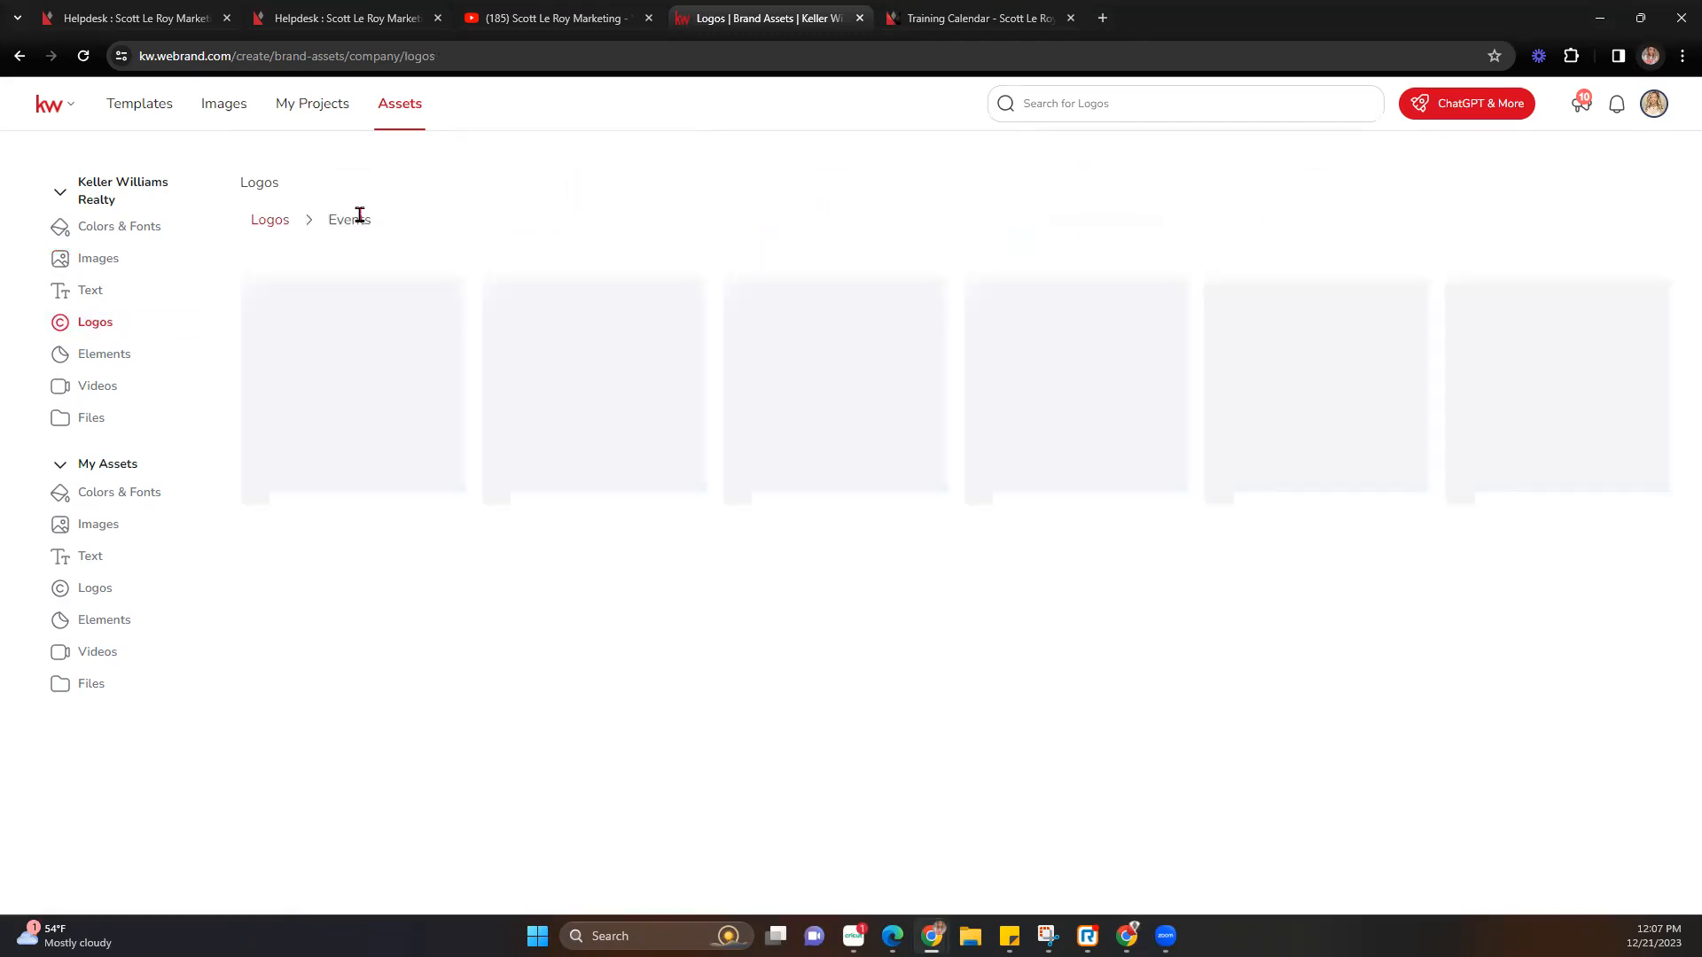
pyautogui.click(271, 221)
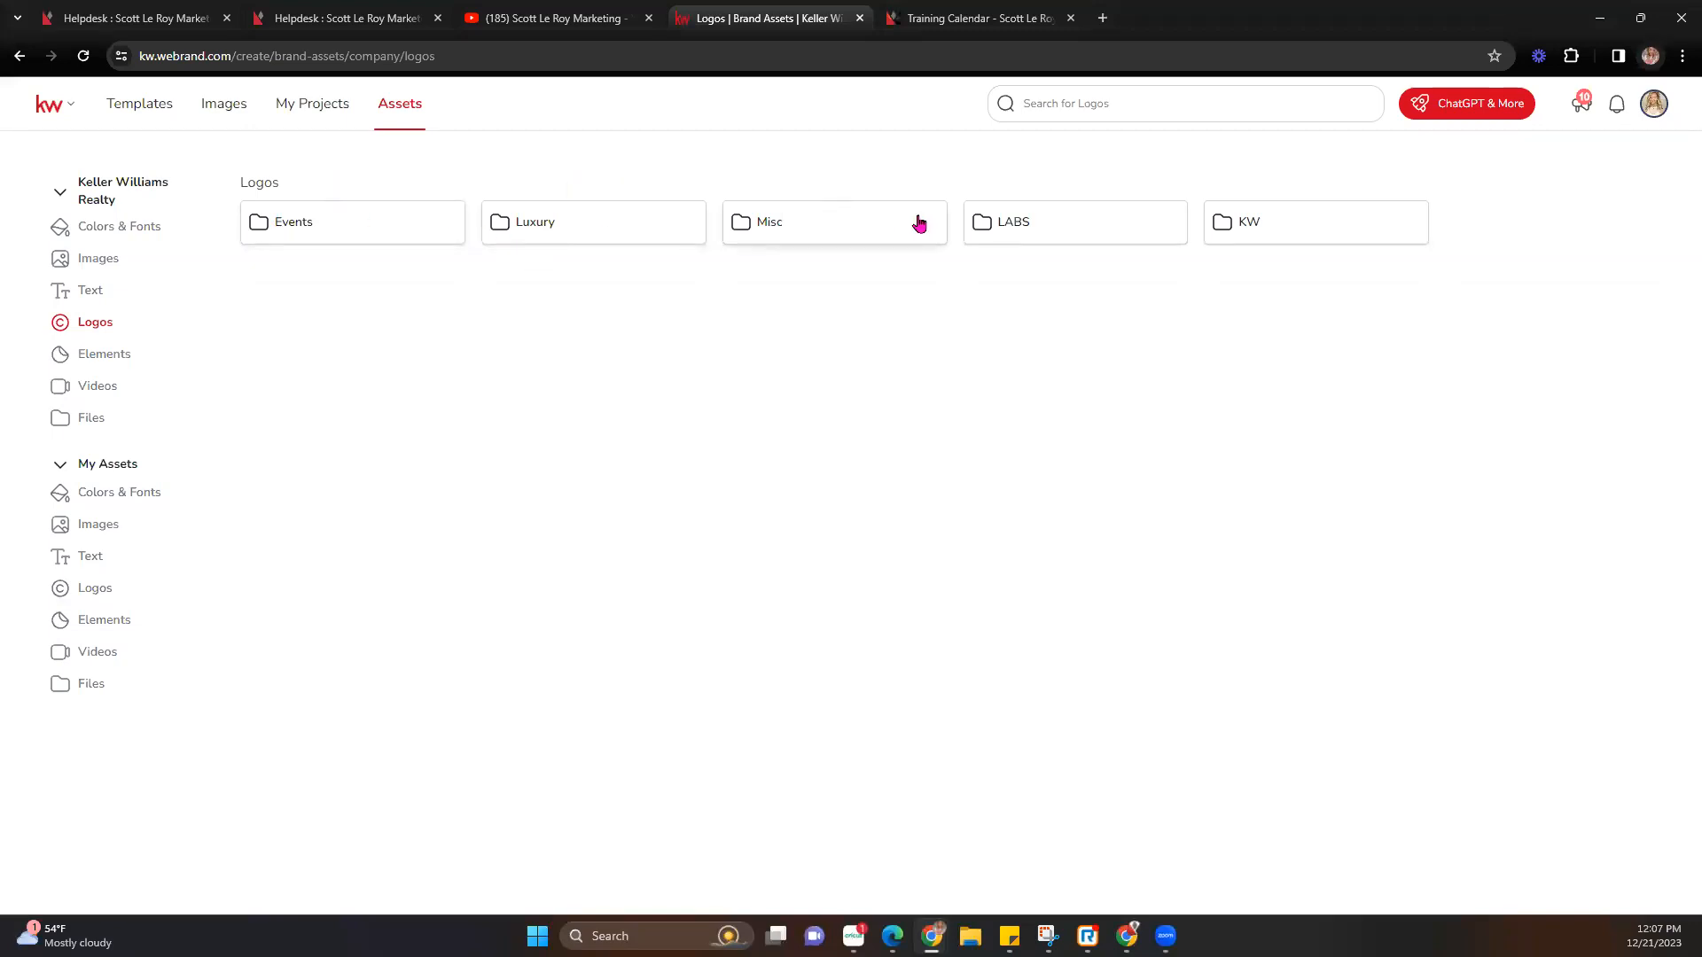
pyautogui.click(794, 231)
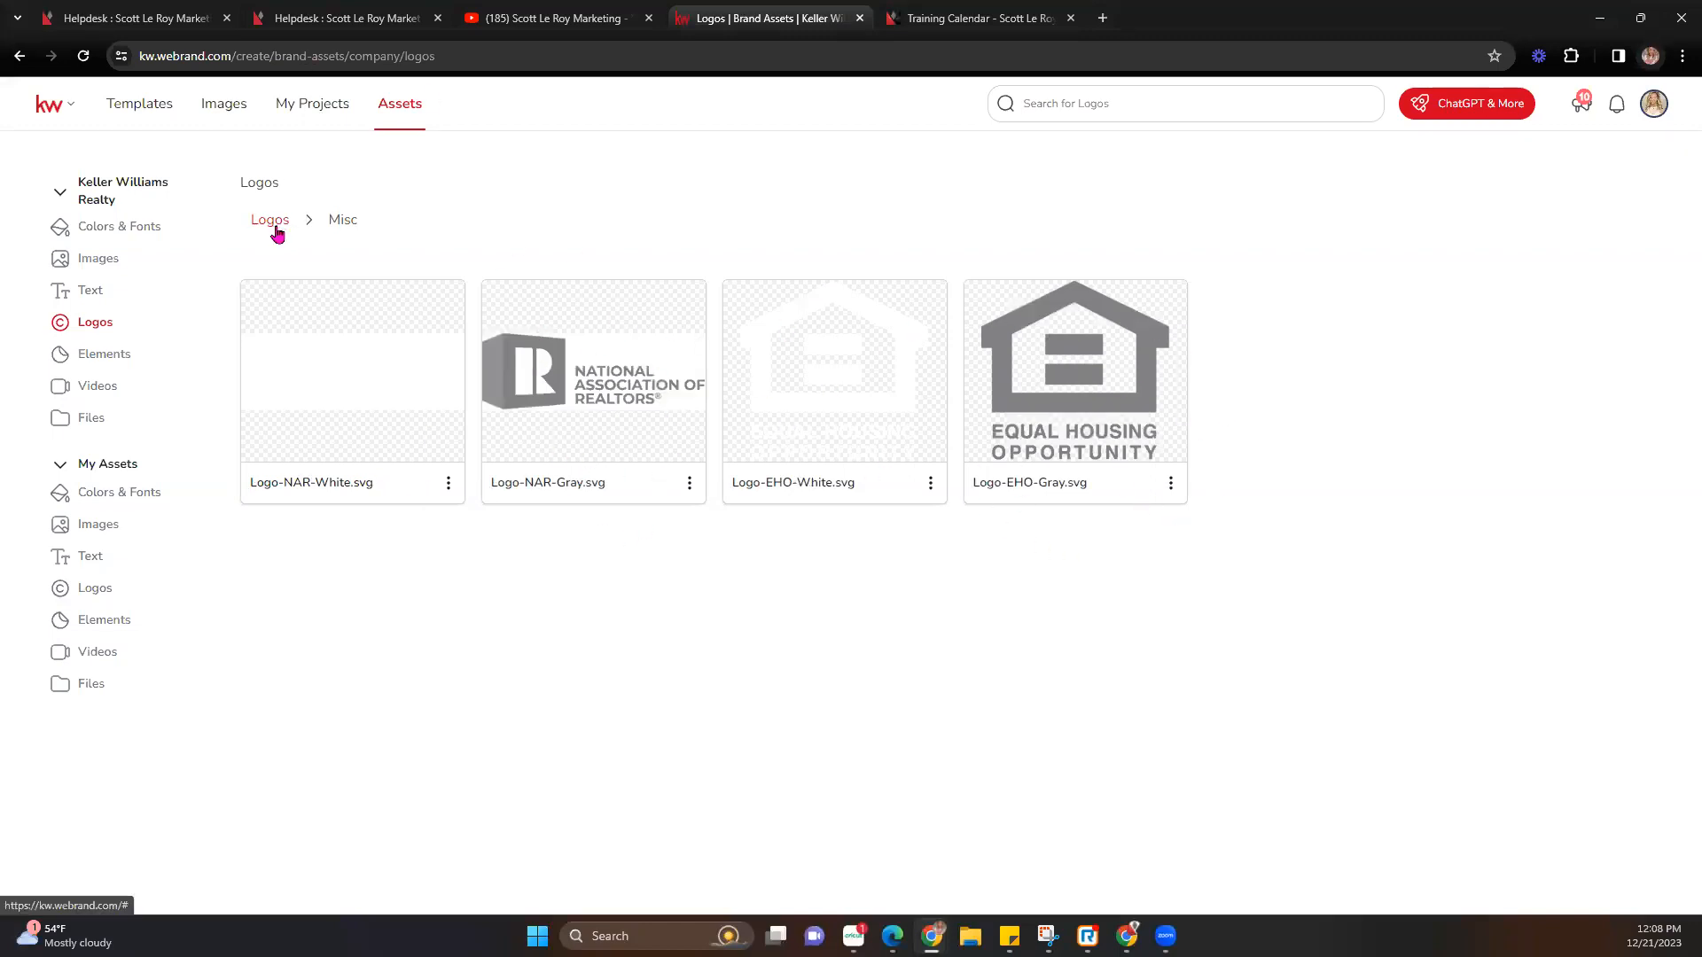
pyautogui.click(277, 233)
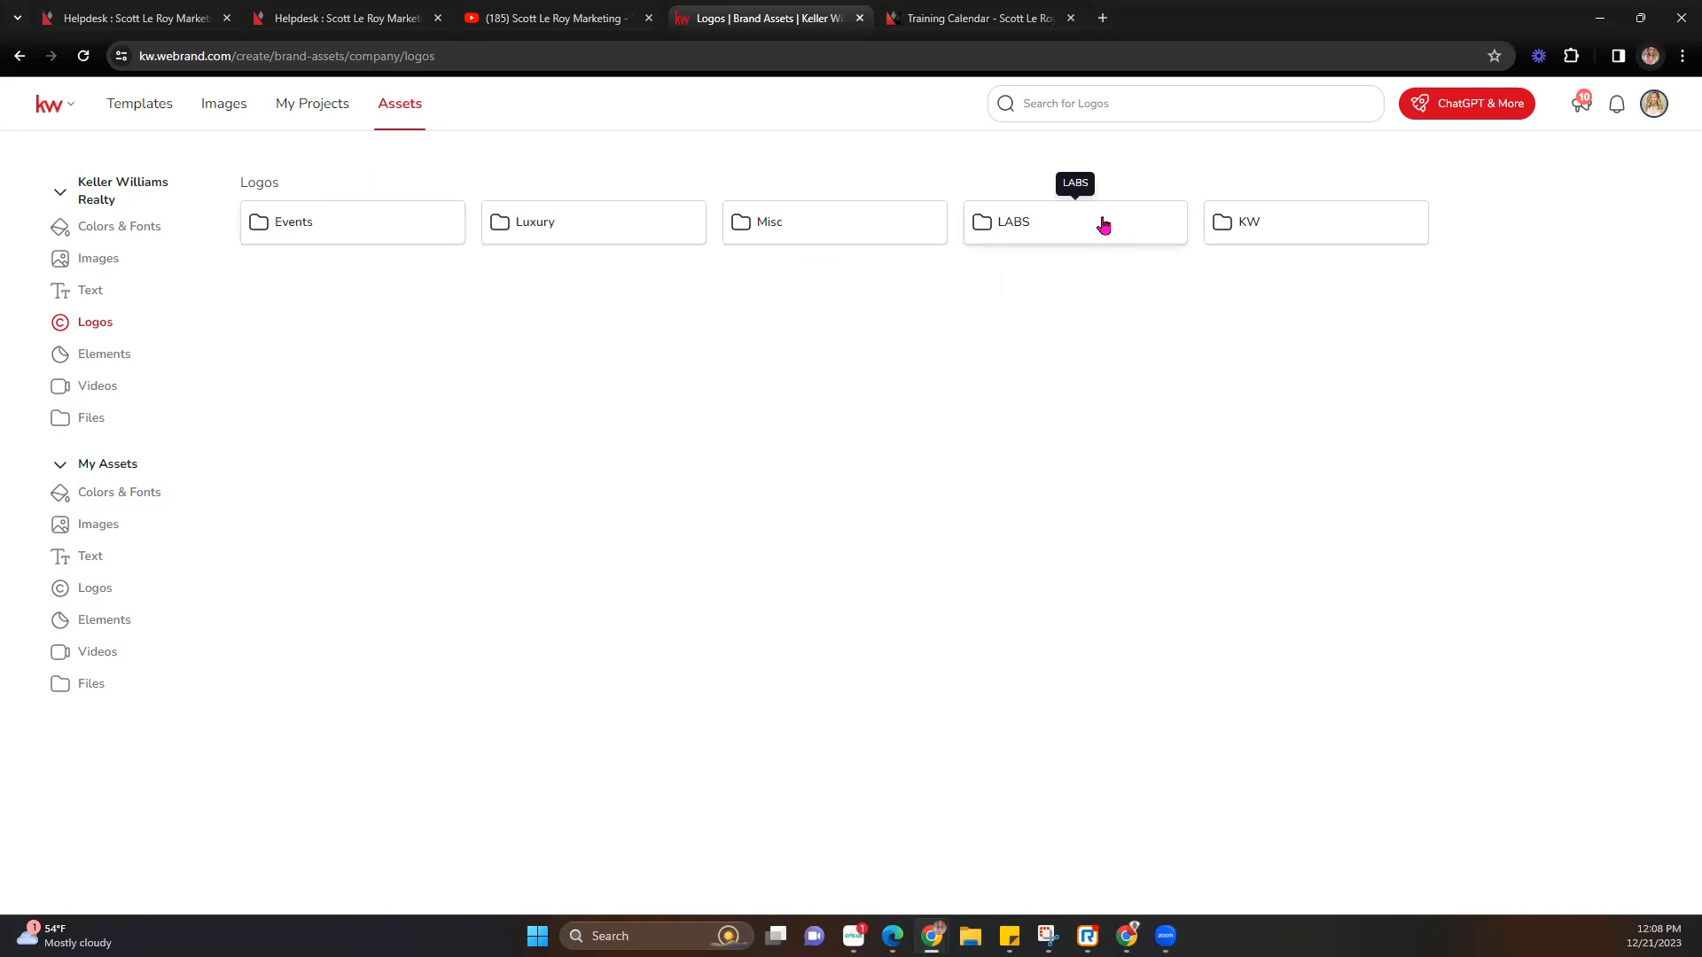
pyautogui.click(1355, 240)
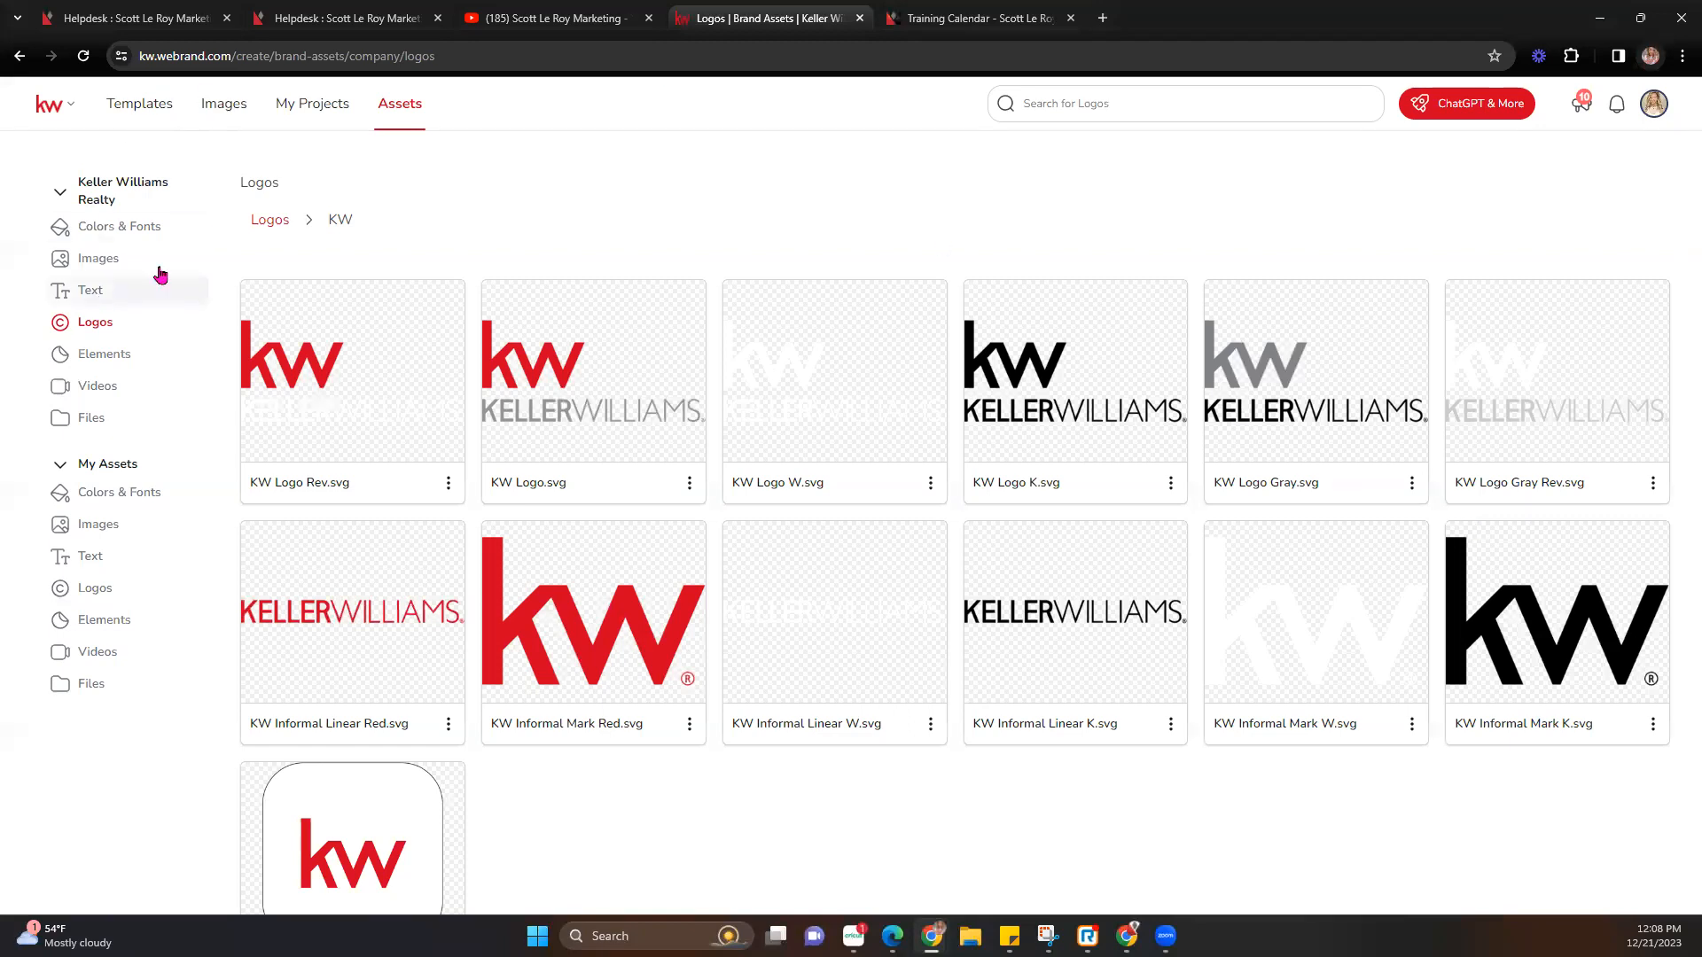
pyautogui.click(269, 222)
pyautogui.click(105, 354)
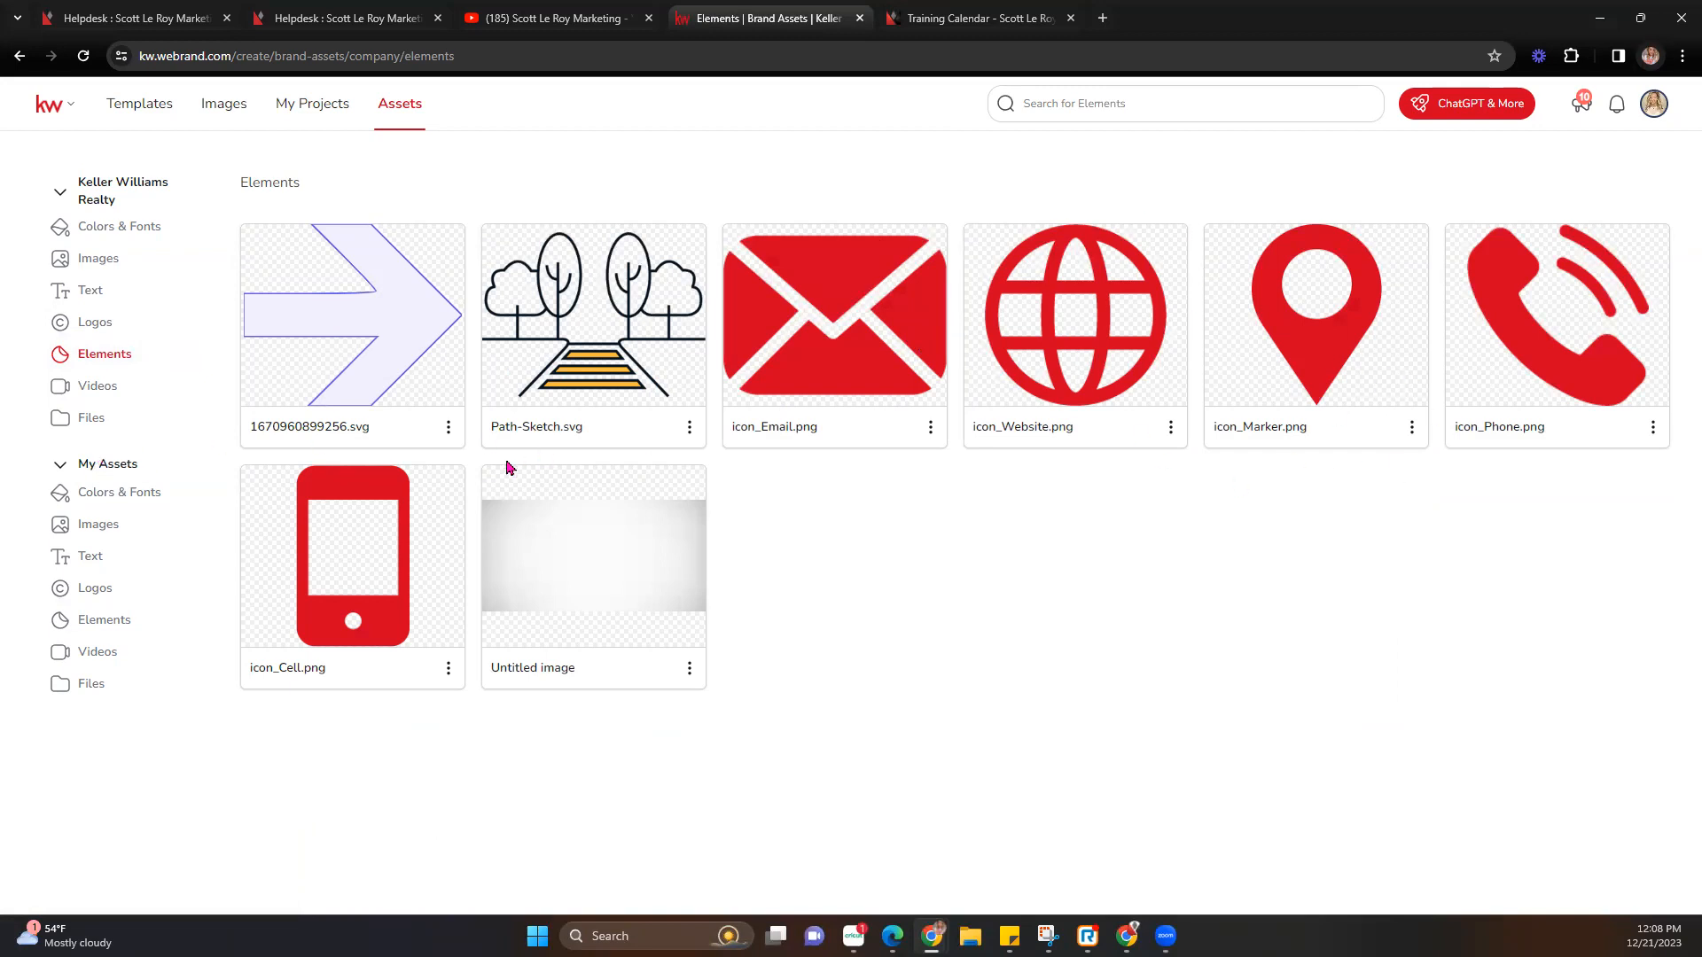
# View the empty company Videos page, then Files, and collapse the Keller Williams Realty section.
pyautogui.click(86, 396)
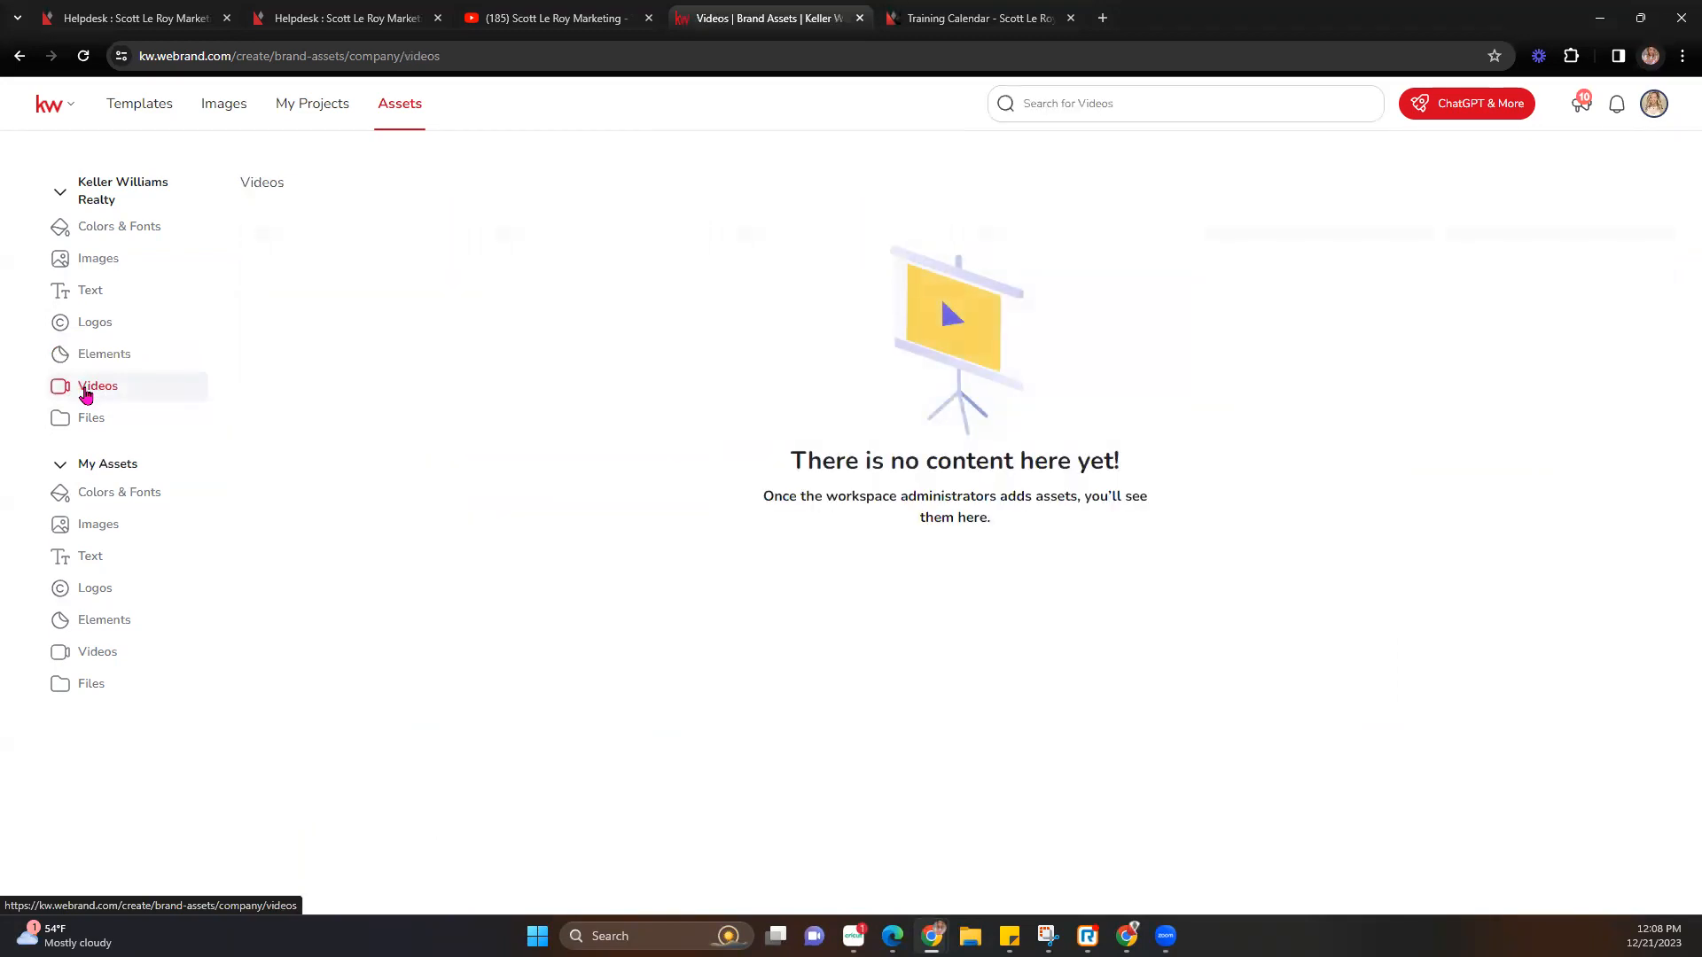
pyautogui.click(94, 433)
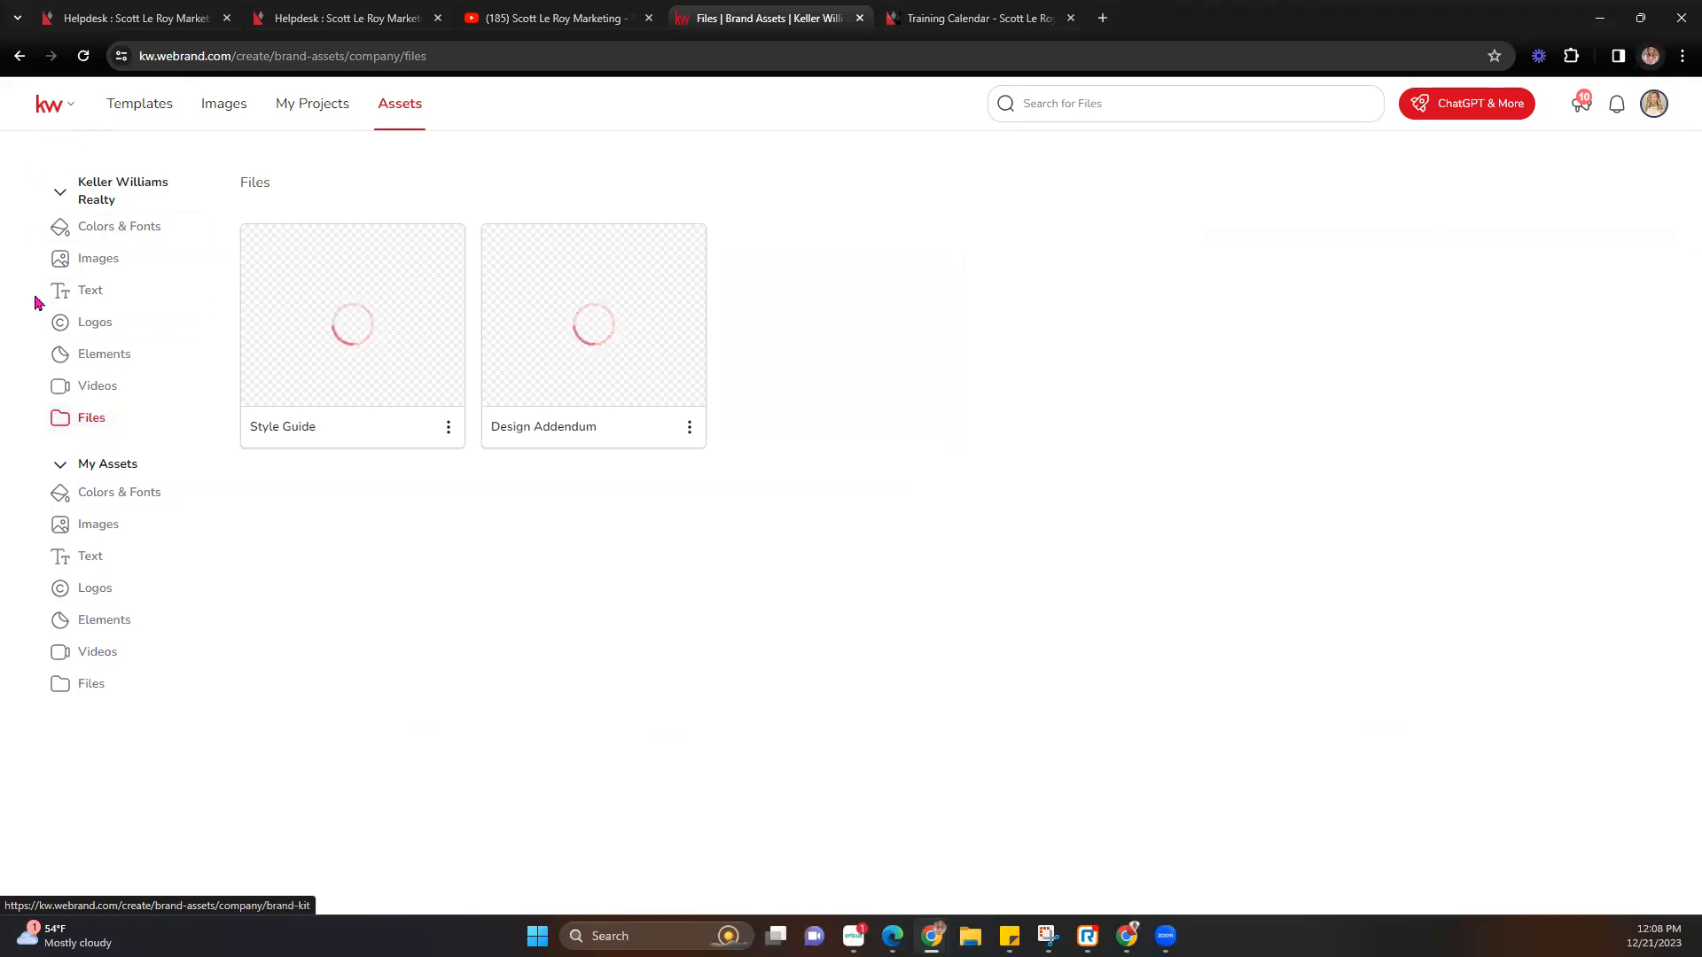
pyautogui.click(67, 193)
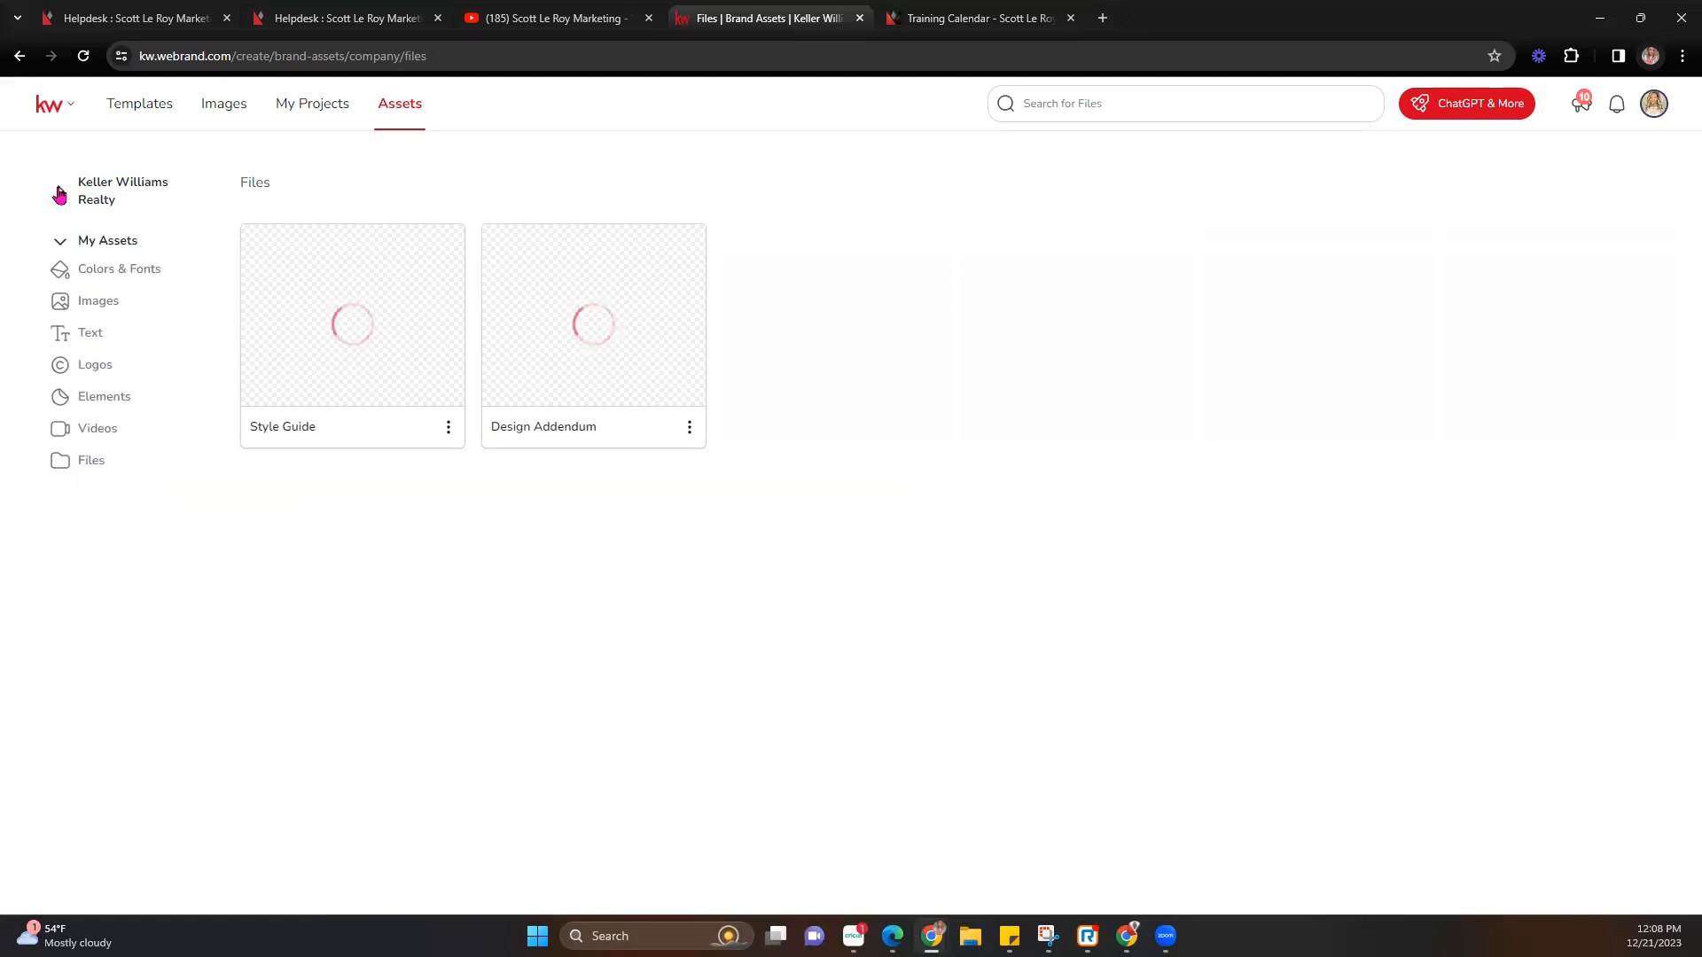
# Go through My Assets Colors & Fonts and Images, ending on the personal Text entries.
pyautogui.click(108, 277)
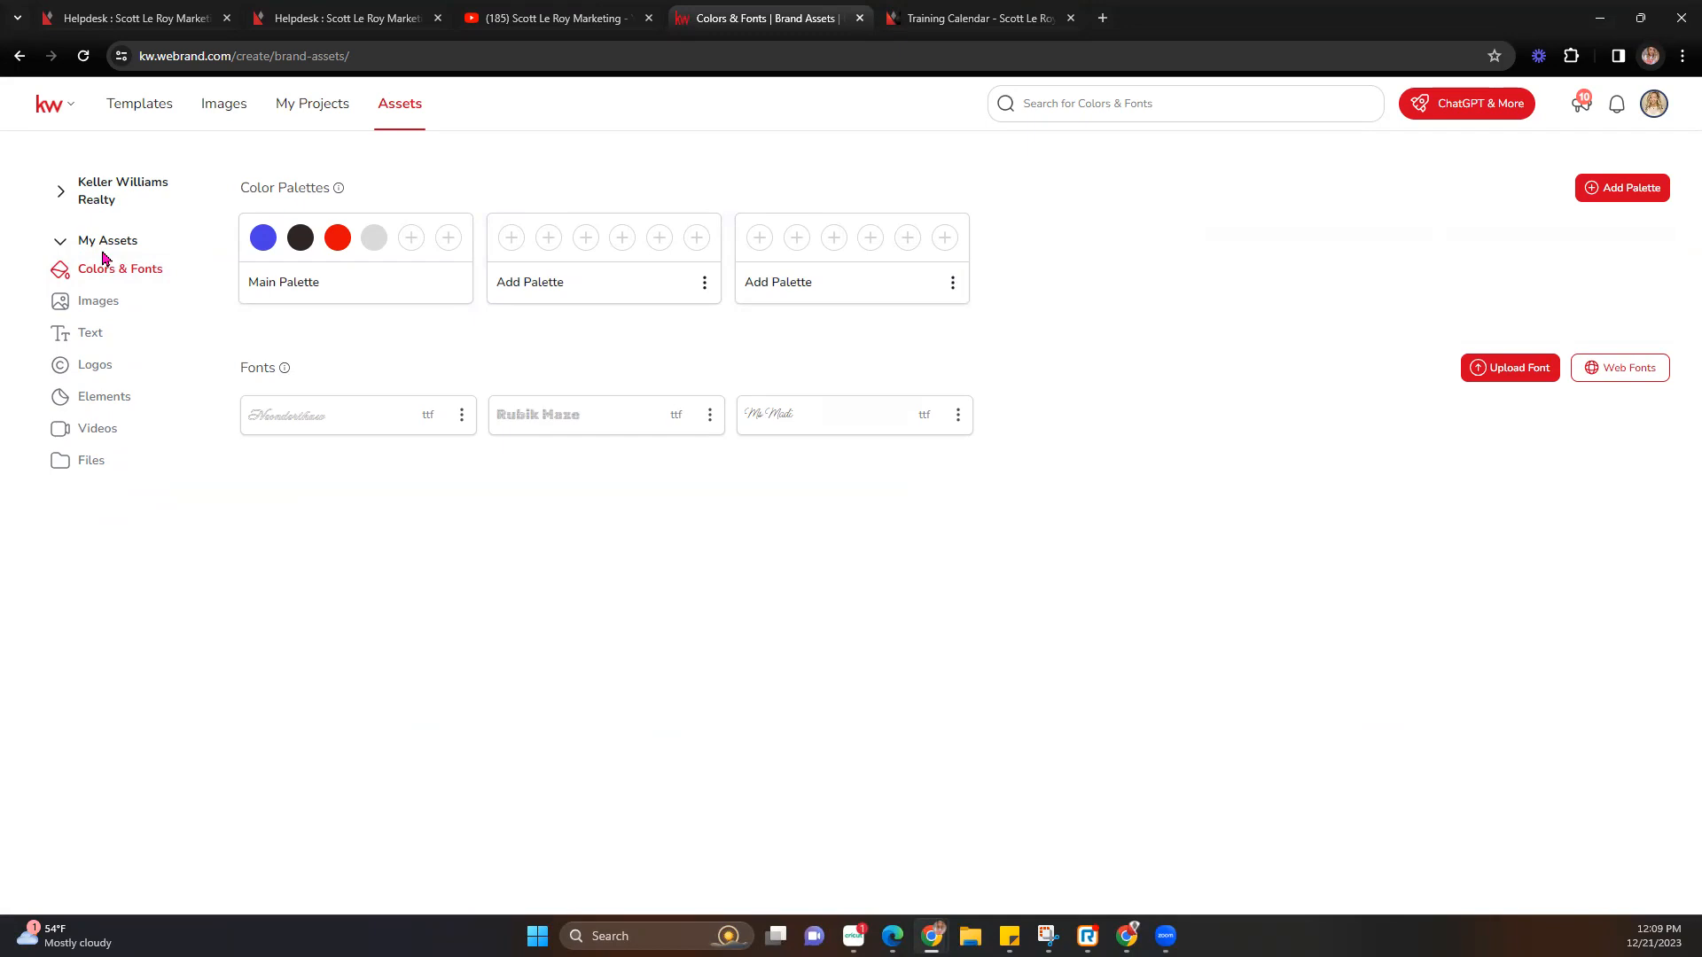
pyautogui.click(81, 312)
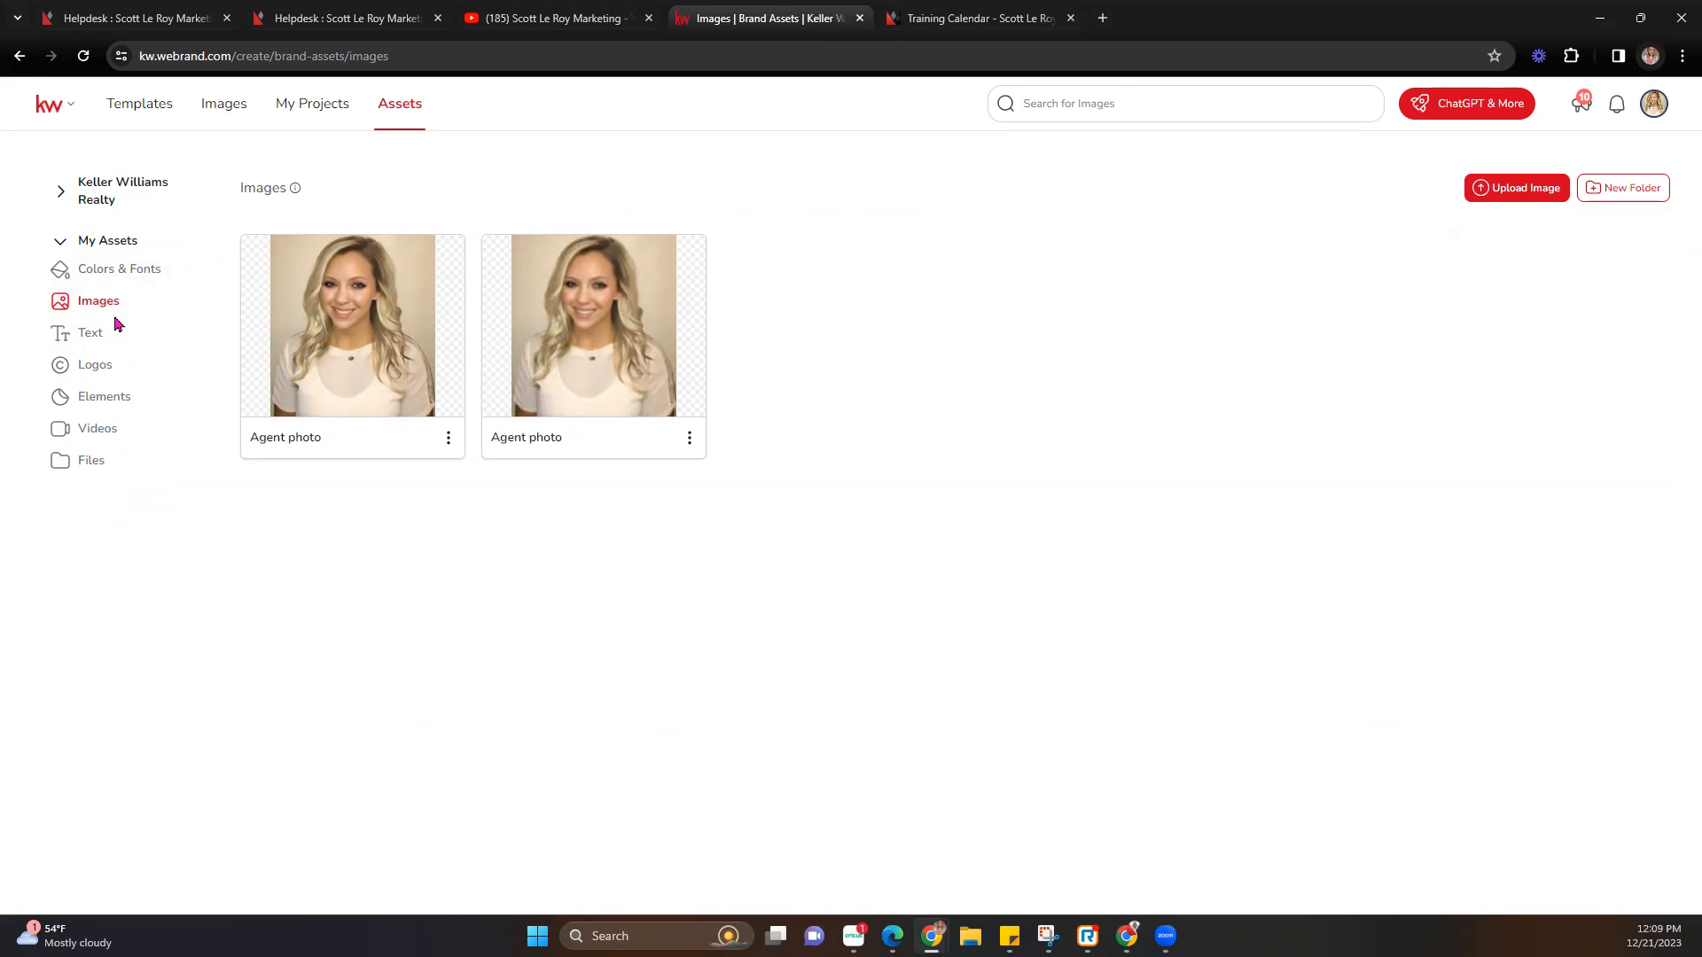
pyautogui.click(92, 333)
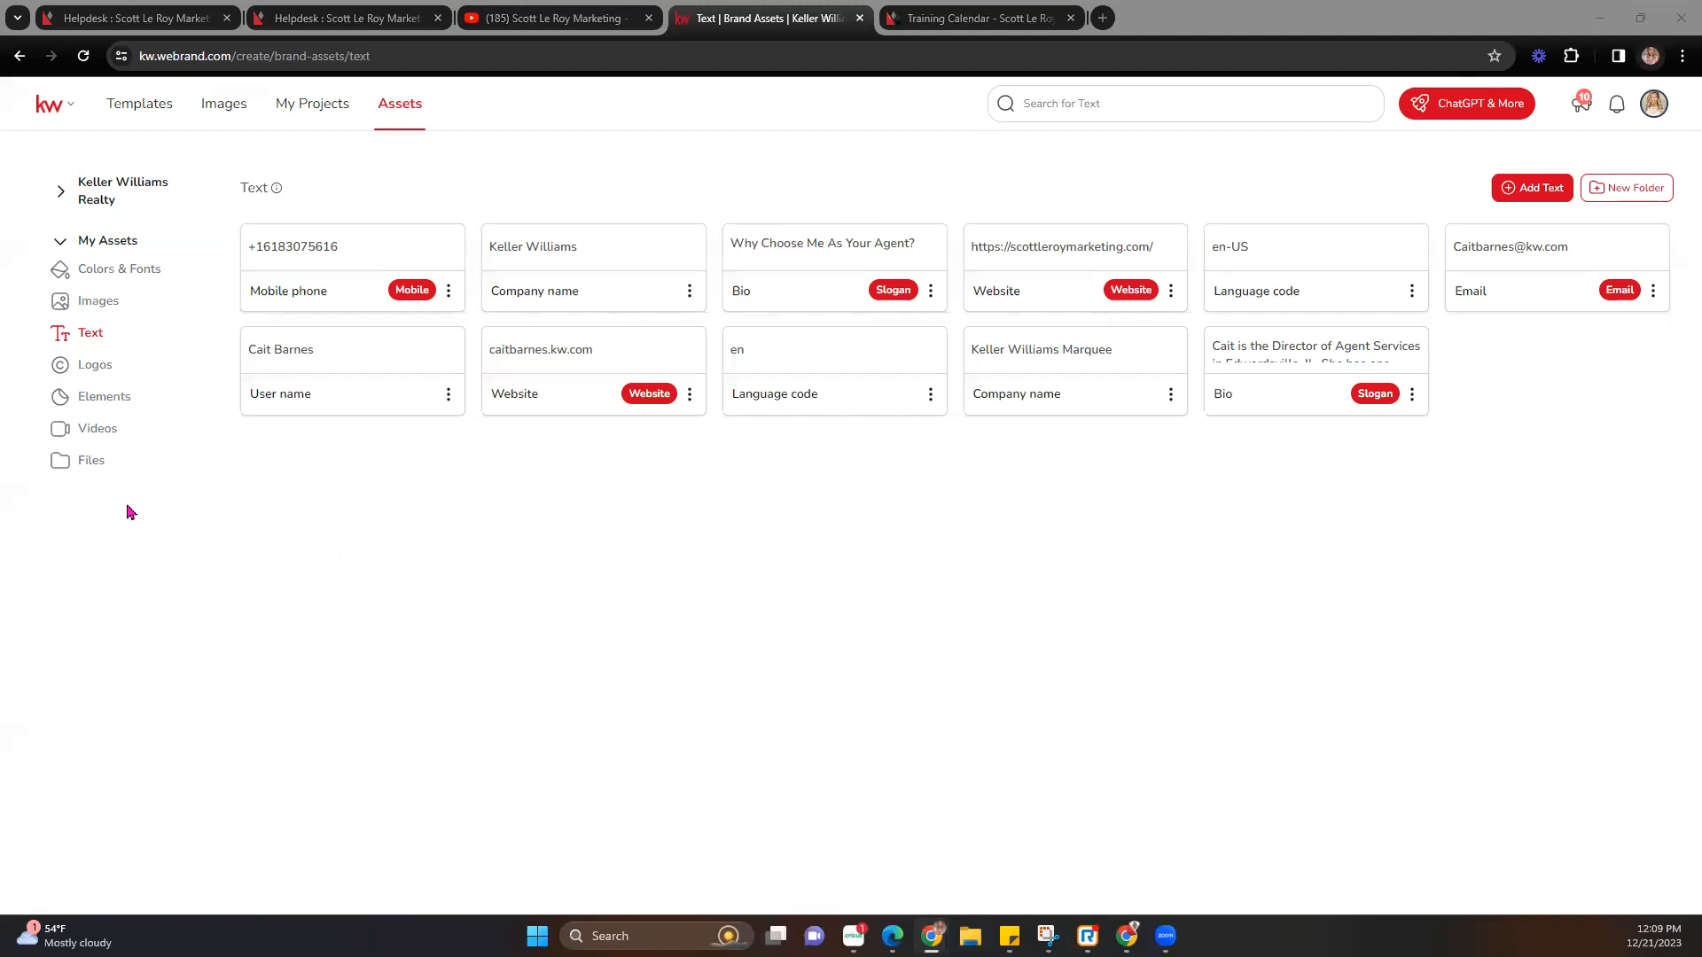
# Show the personal Logos assets, then open a new browser tab beside them.
pyautogui.click(98, 364)
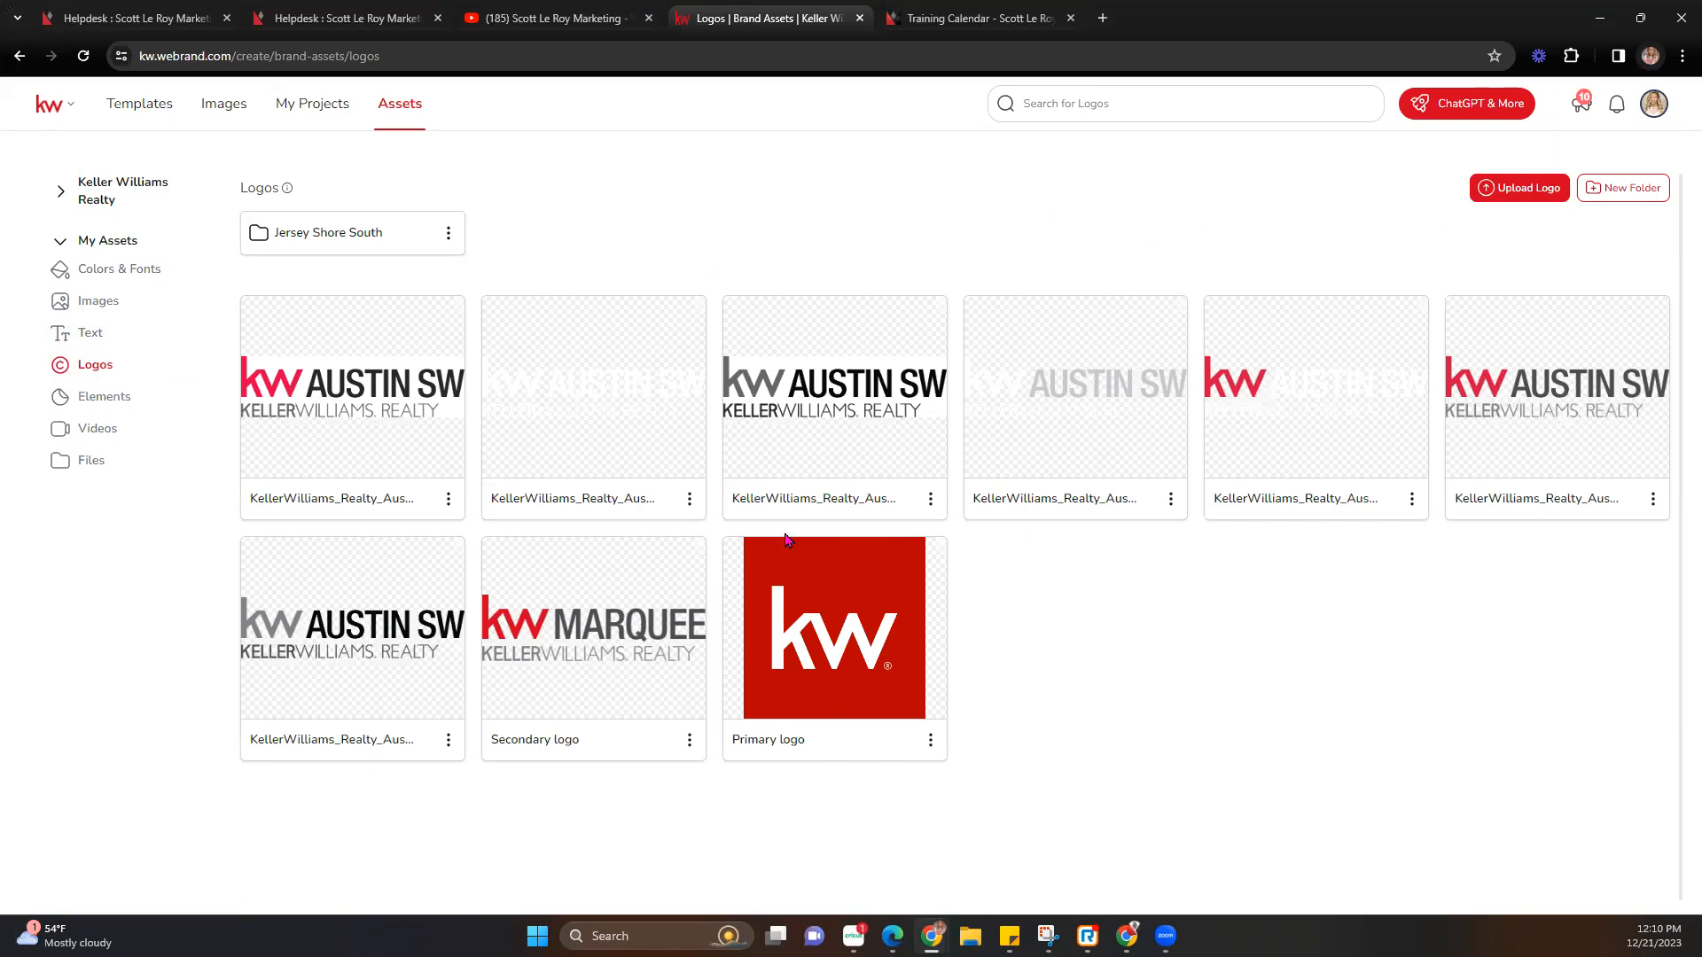
pyautogui.click(1104, 18)
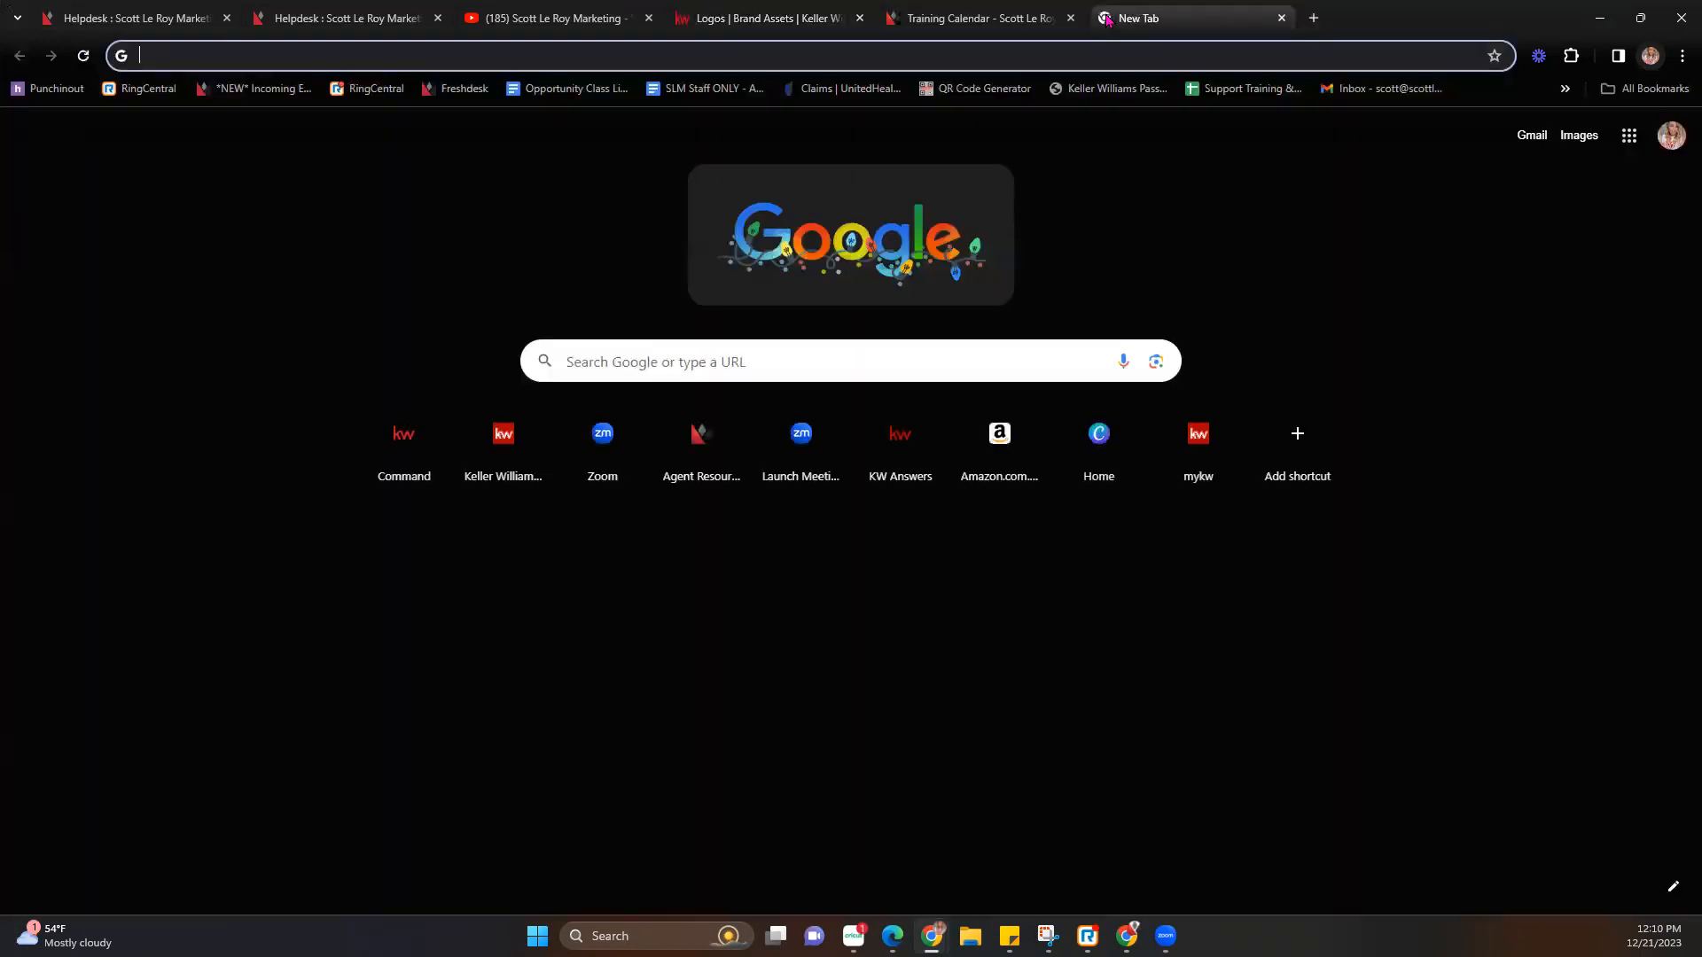
# Load kwconnect and open the Marketing page from the Resources menu.
pyautogui.write('kwconnect')
pyautogui.press('Return')
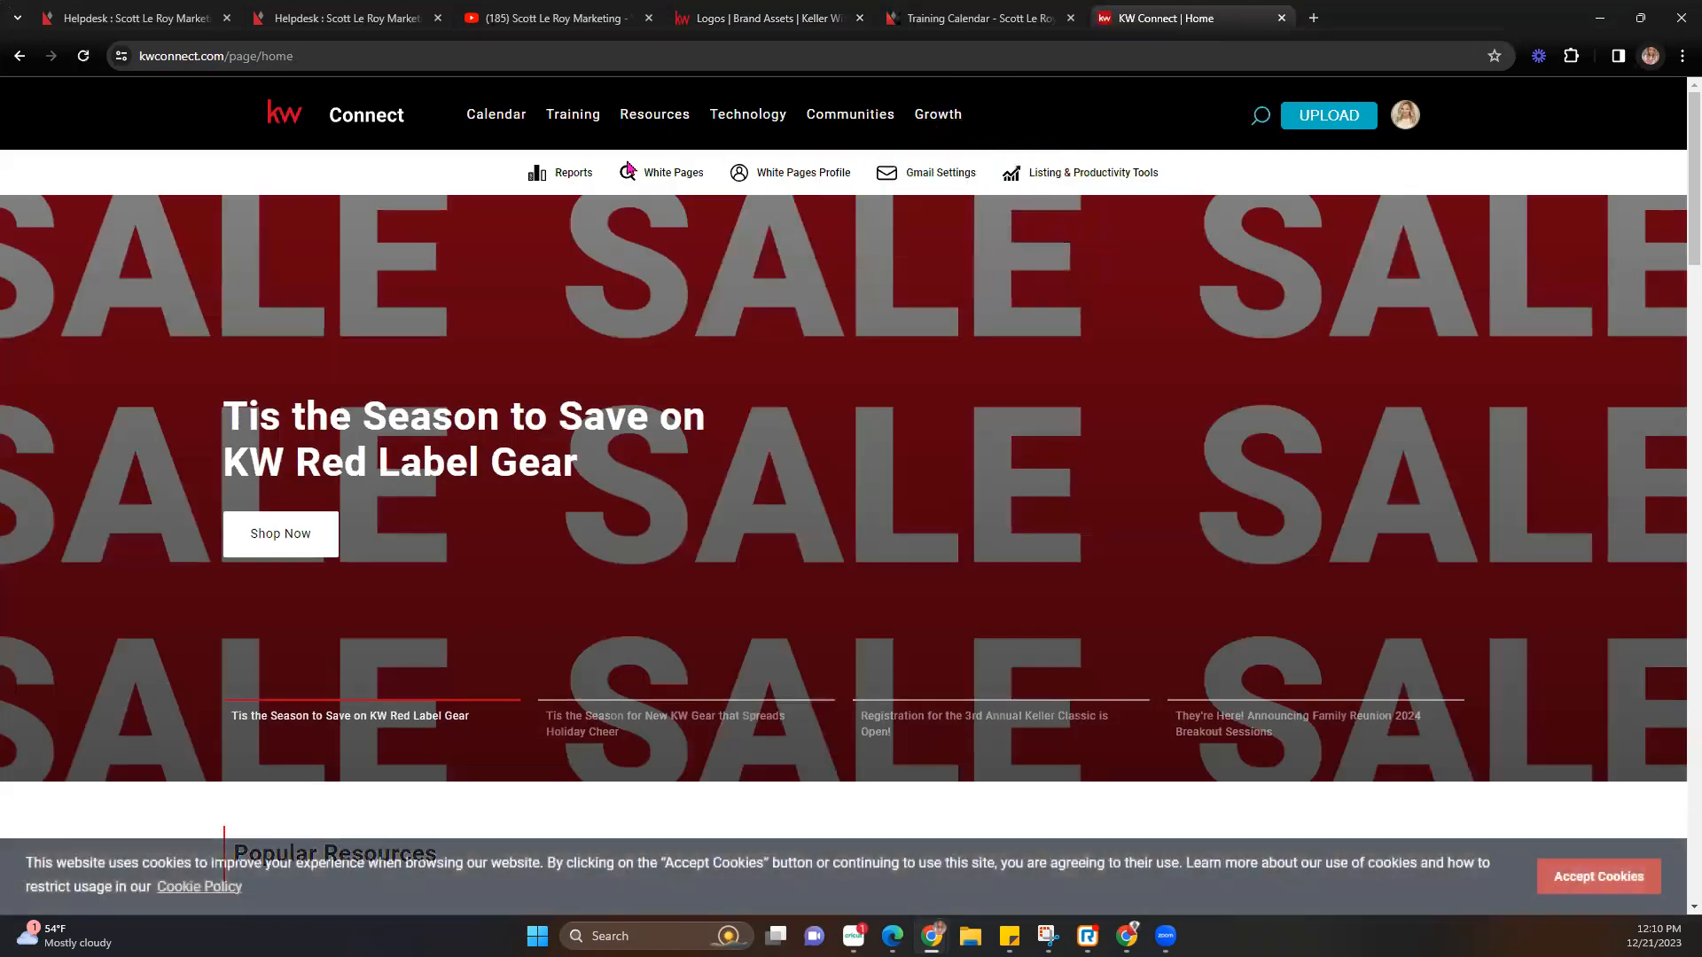
pyautogui.moveTo(563, 120)
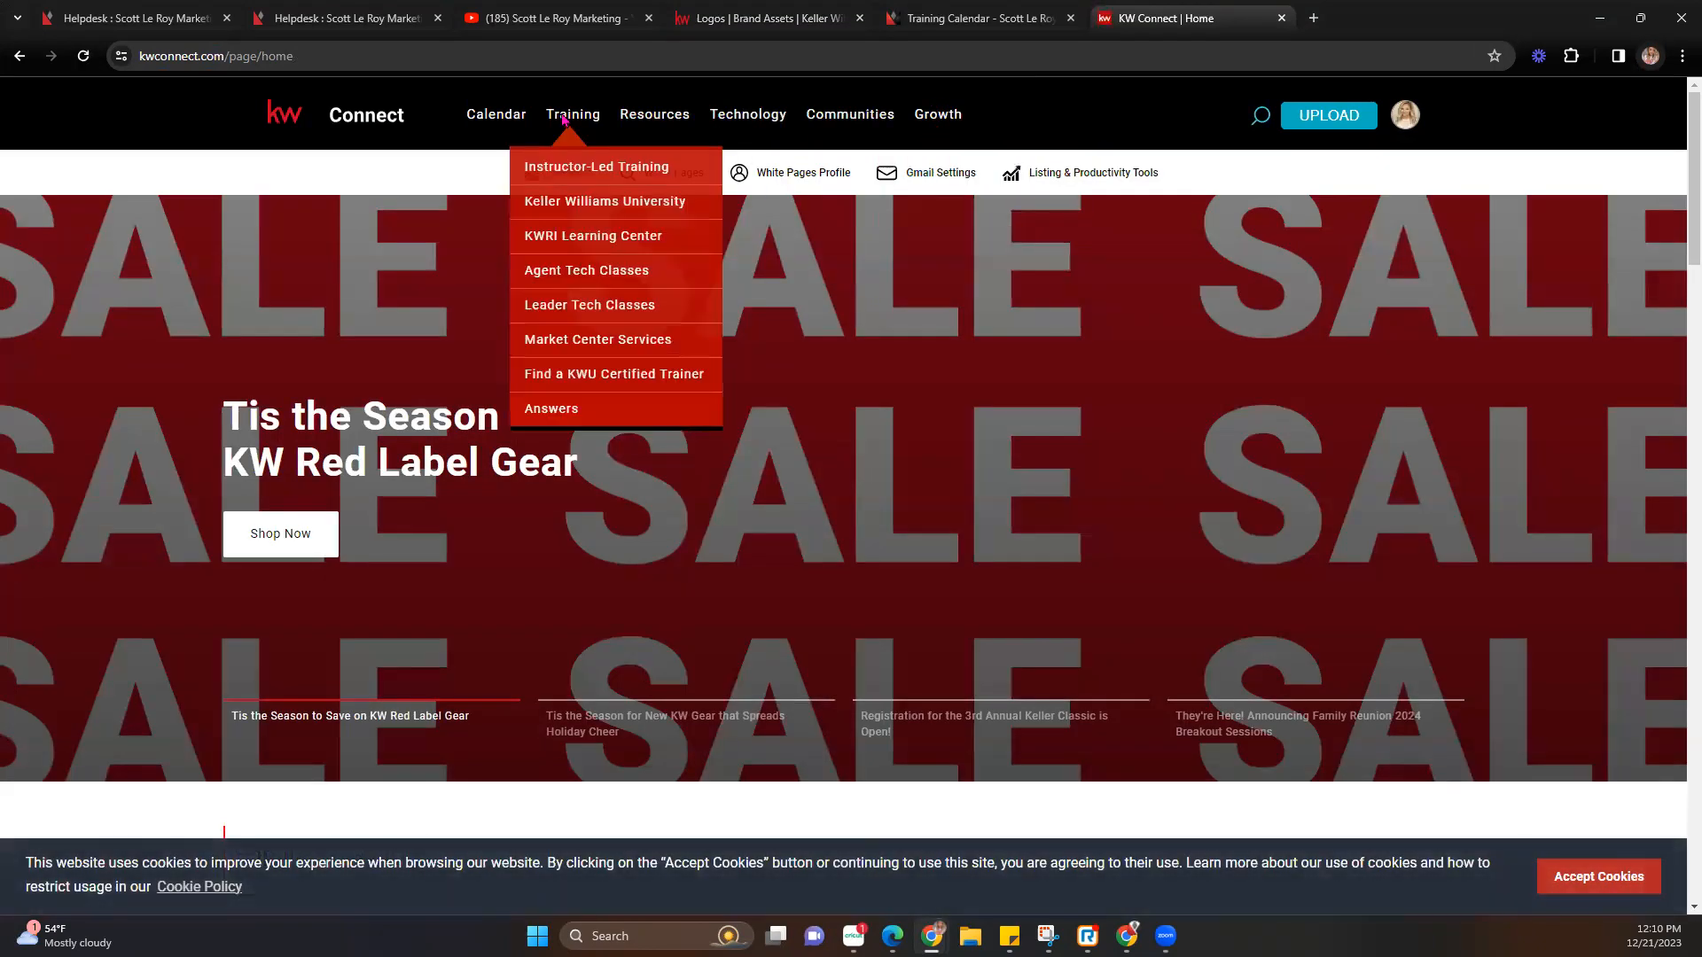
pyautogui.moveTo(651, 113)
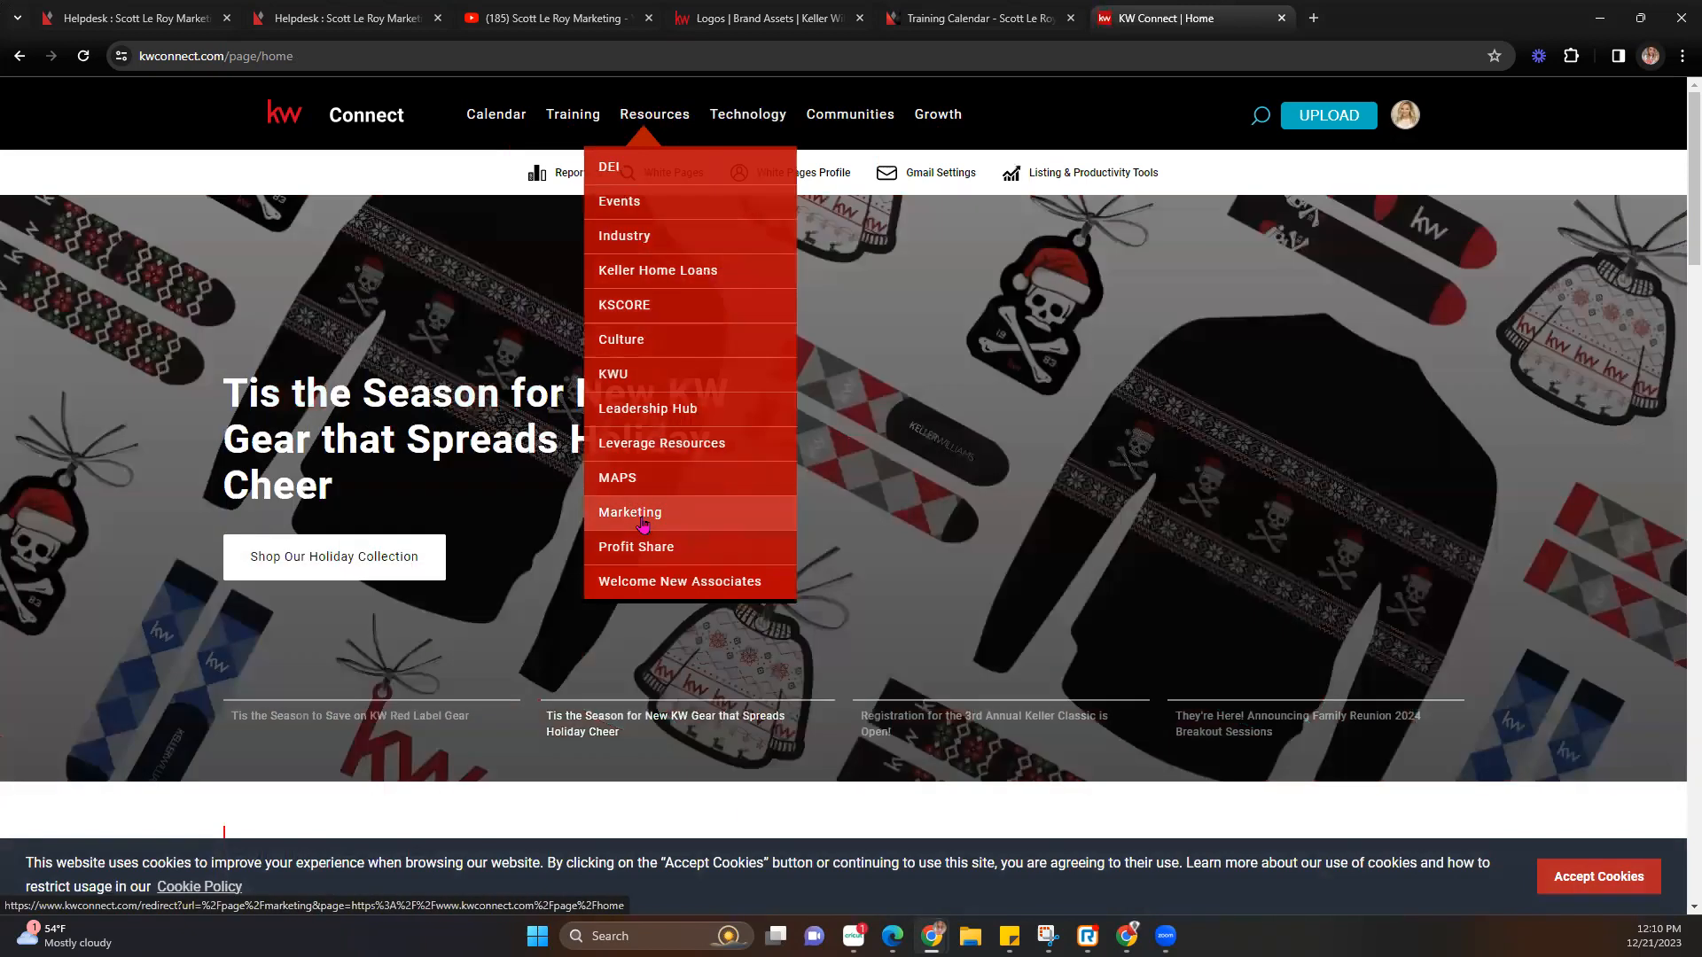
pyautogui.click(642, 523)
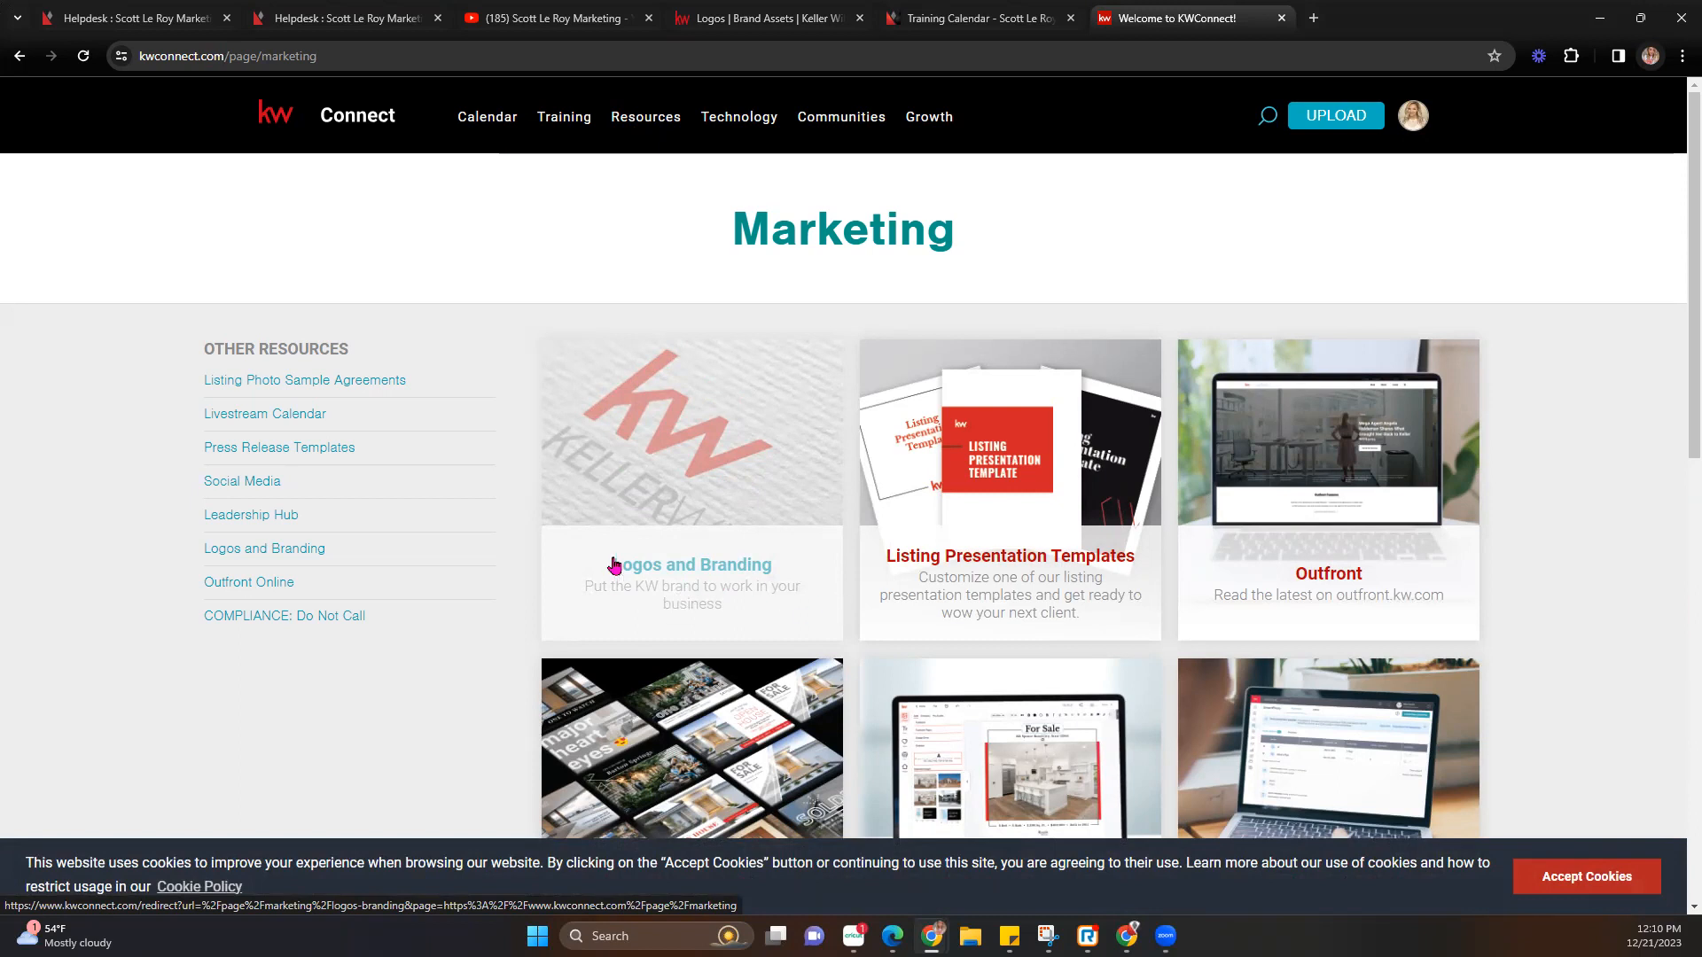
# Open Logos and Branding, scroll through the logo sections, and return to the Market Center search.
pyautogui.click(695, 566)
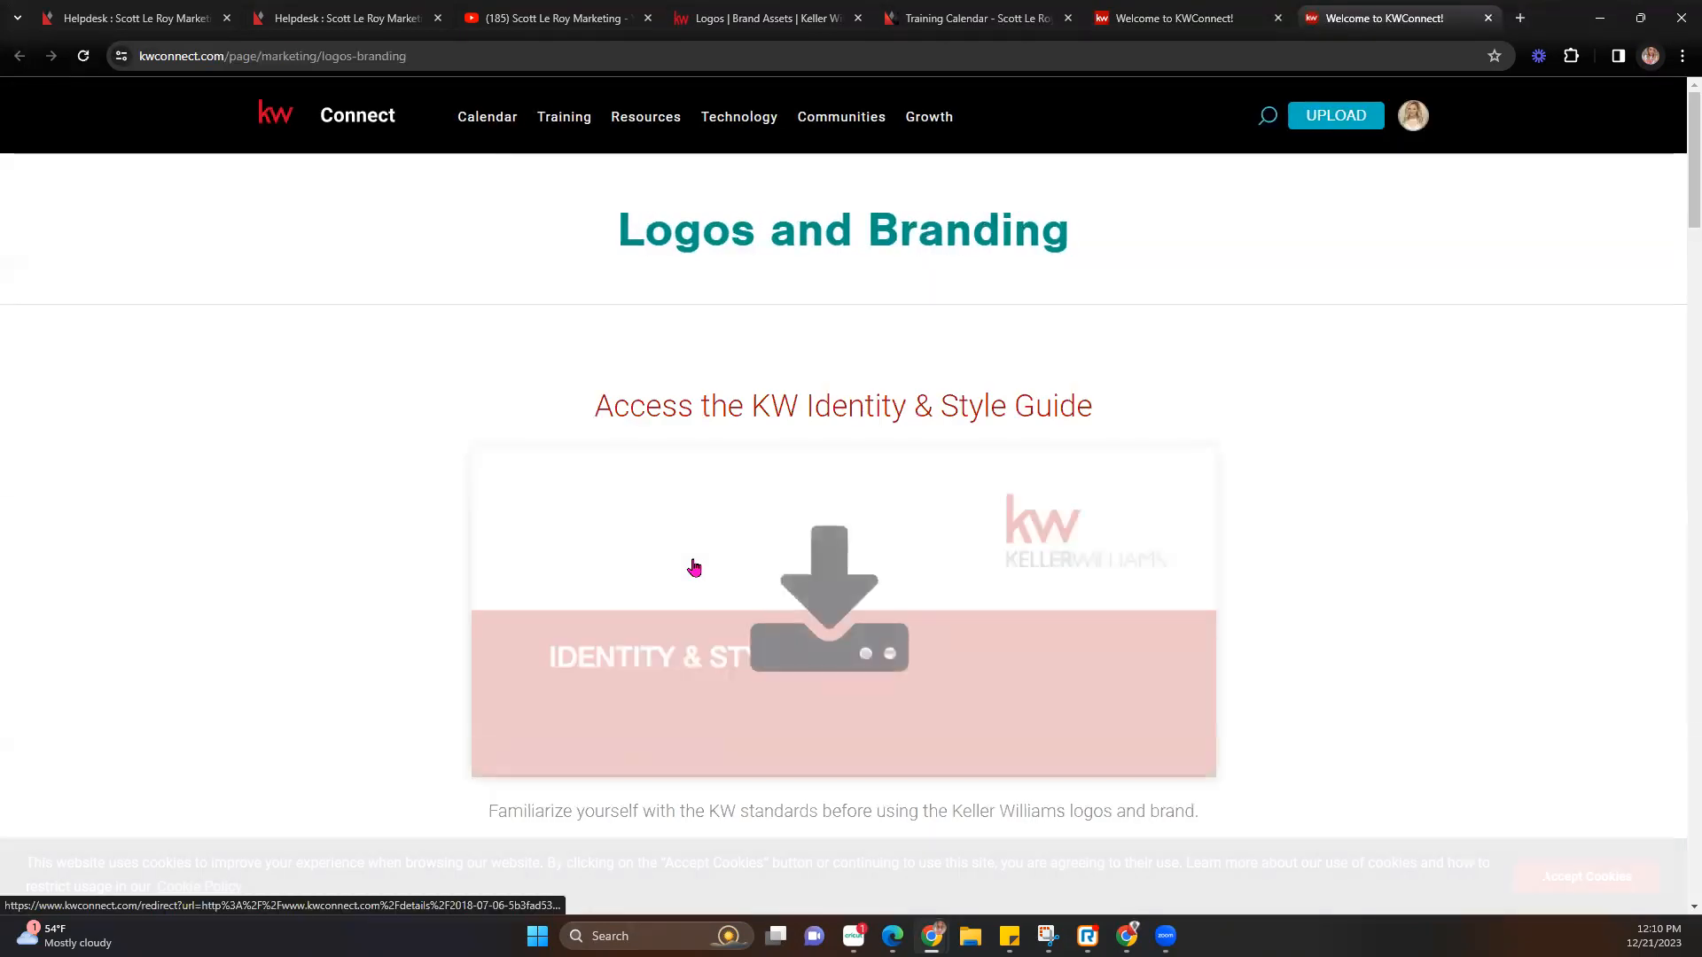
pyautogui.scroll(-15, 700, 514)
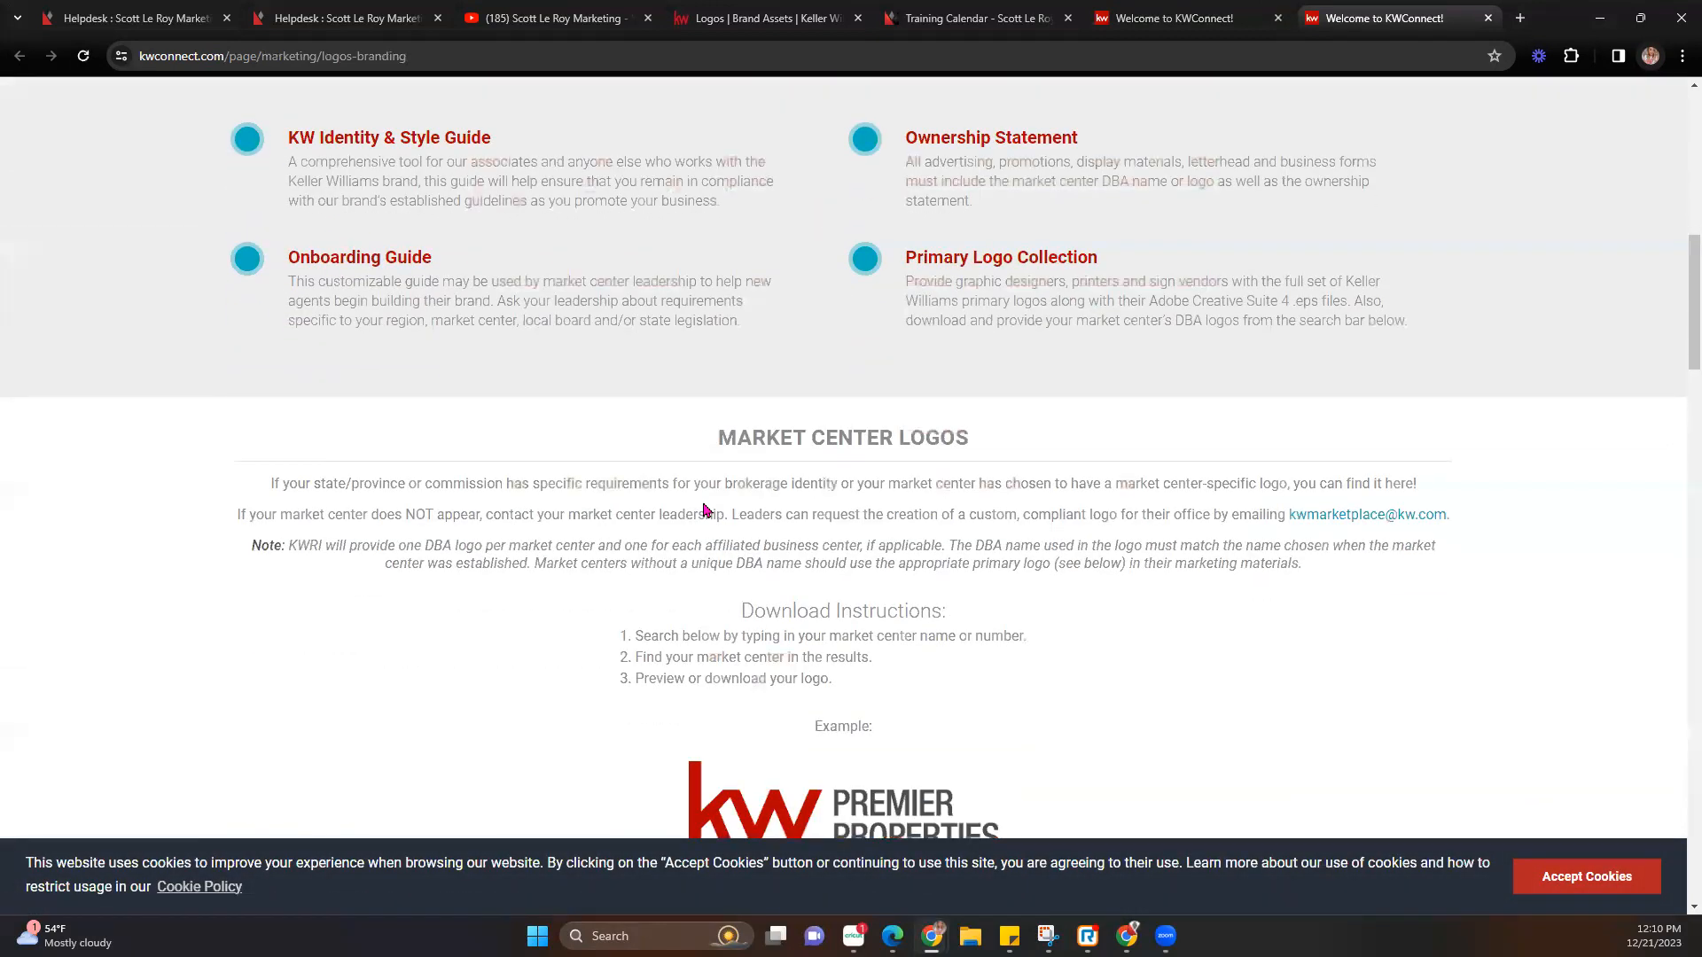
pyautogui.scroll(-3, 707, 510)
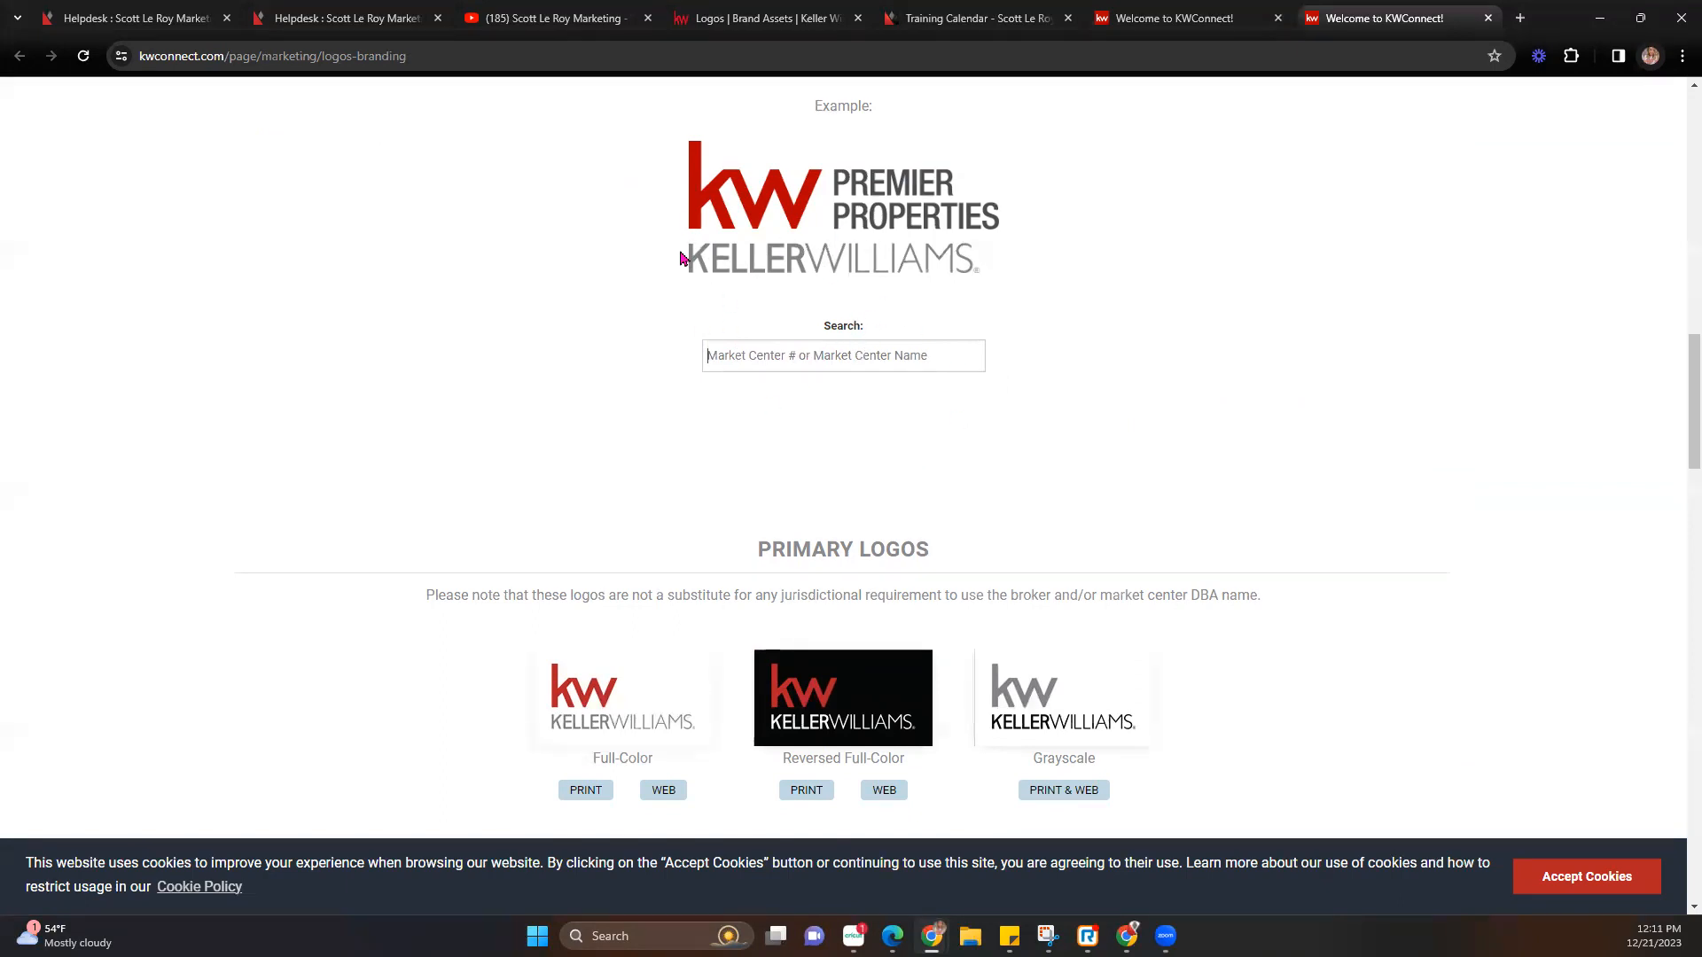
pyautogui.scroll(-9, 681, 257)
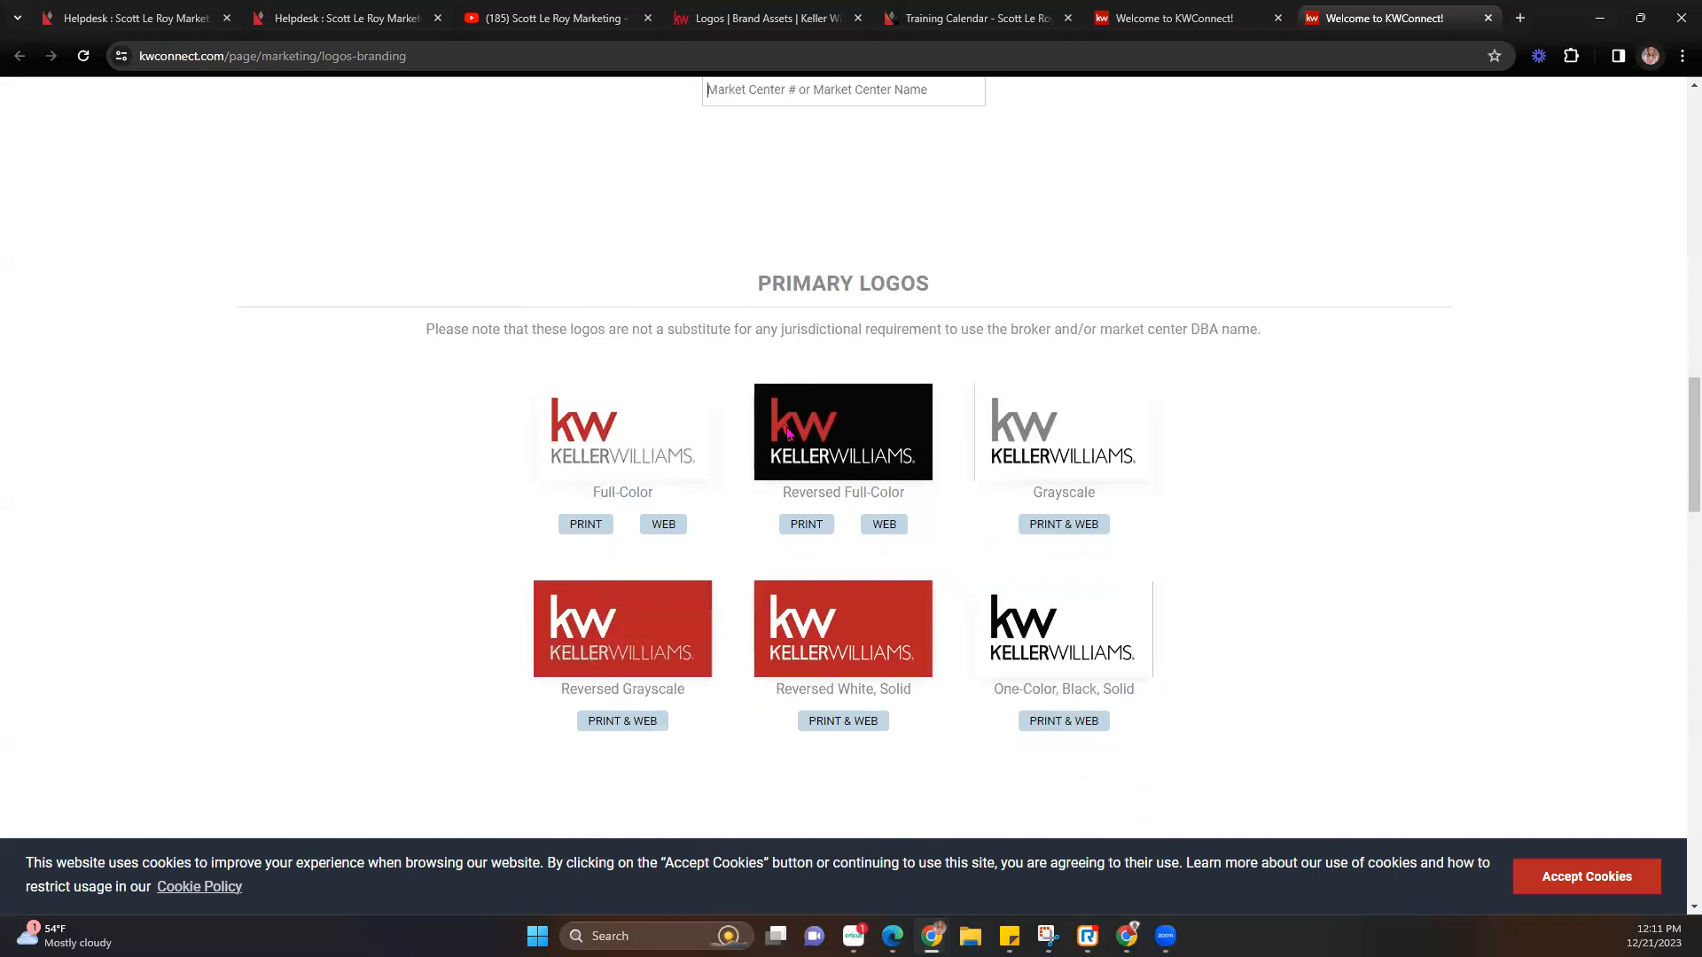
pyautogui.scroll(-19, 788, 434)
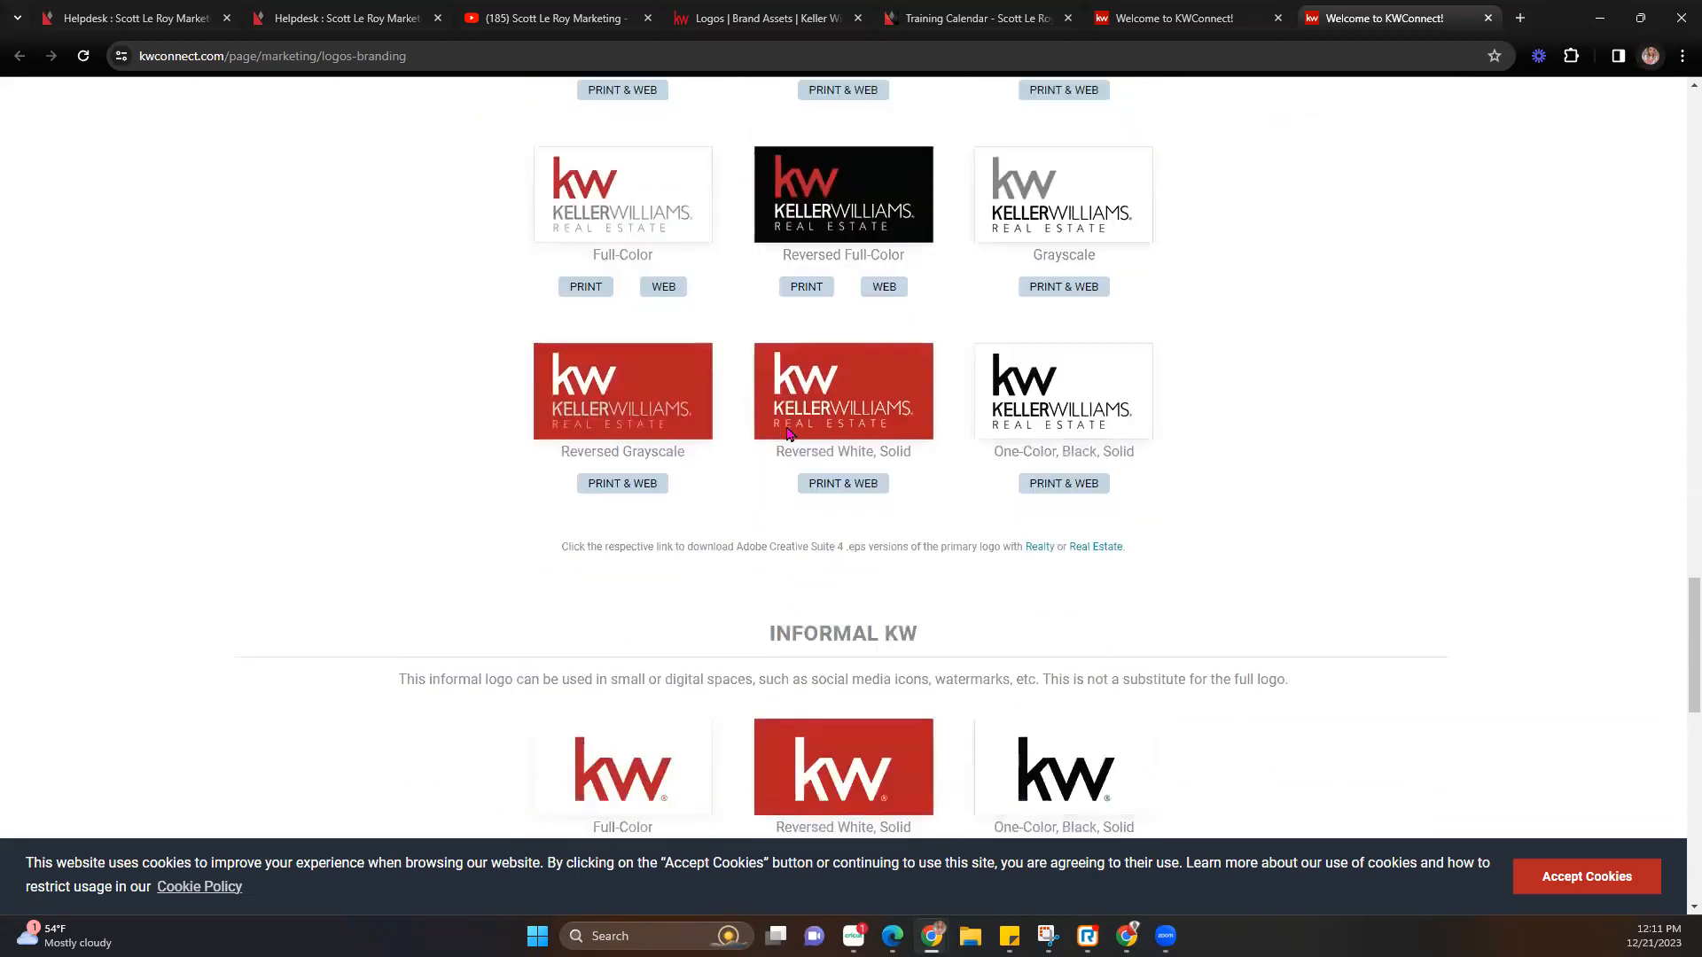
pyautogui.scroll(2, 787, 433)
pyautogui.scroll(-5, 788, 433)
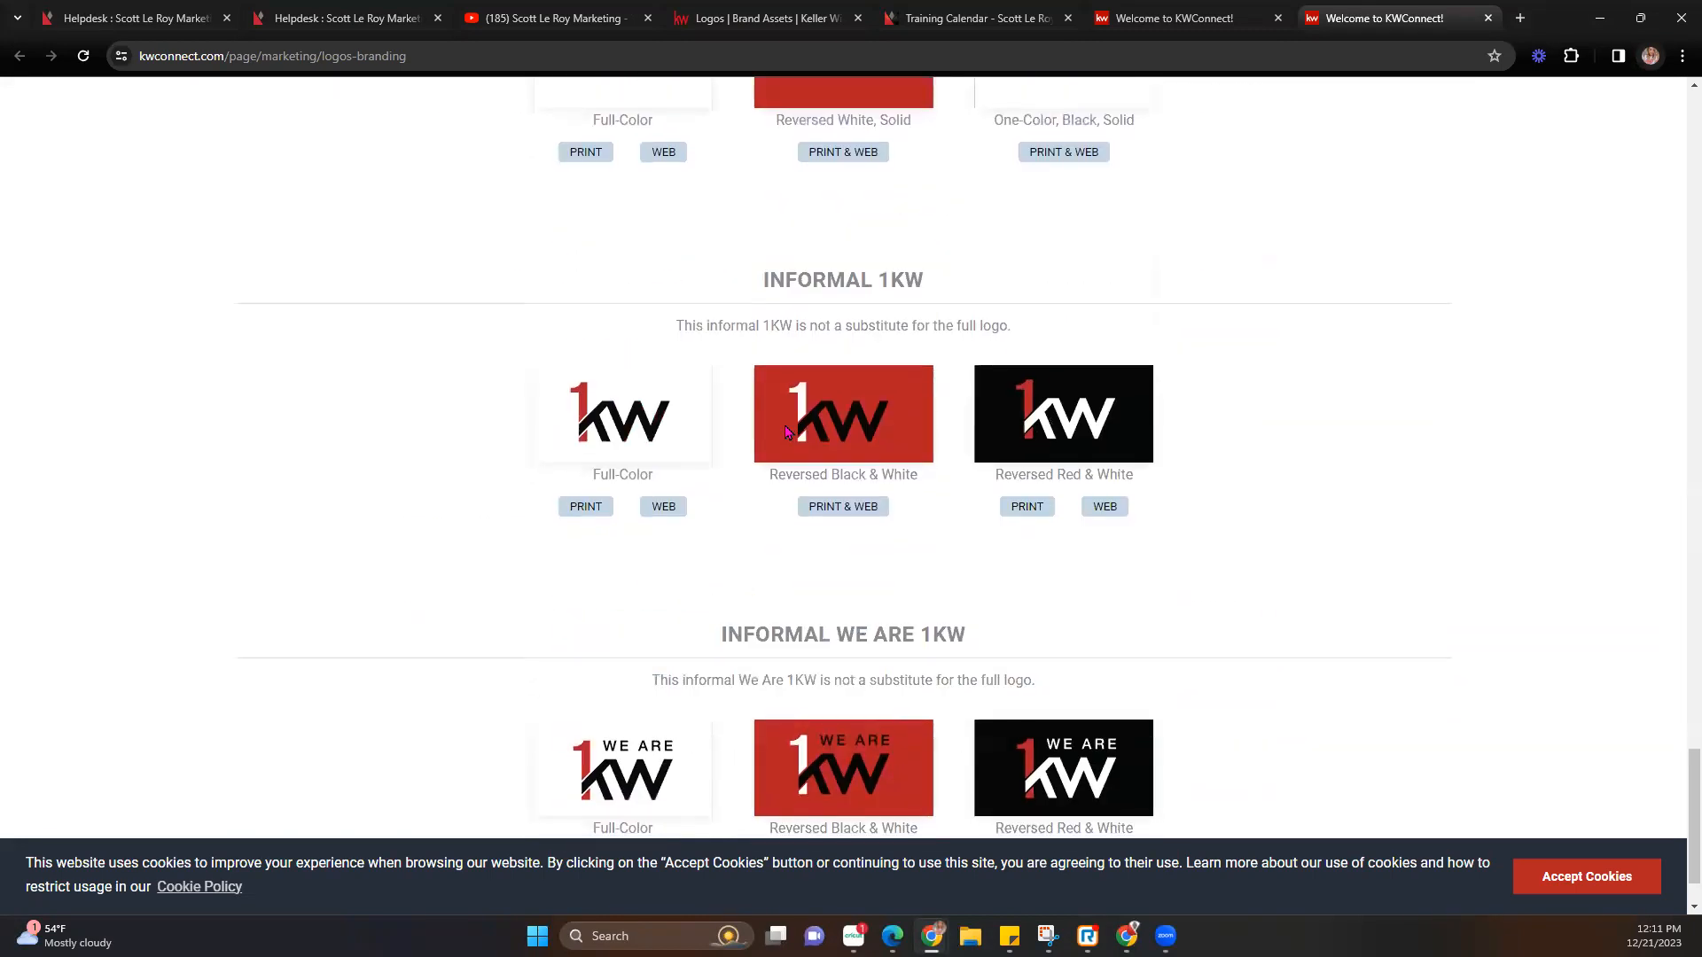
pyautogui.scroll(6, 785, 432)
pyautogui.scroll(20, 783, 430)
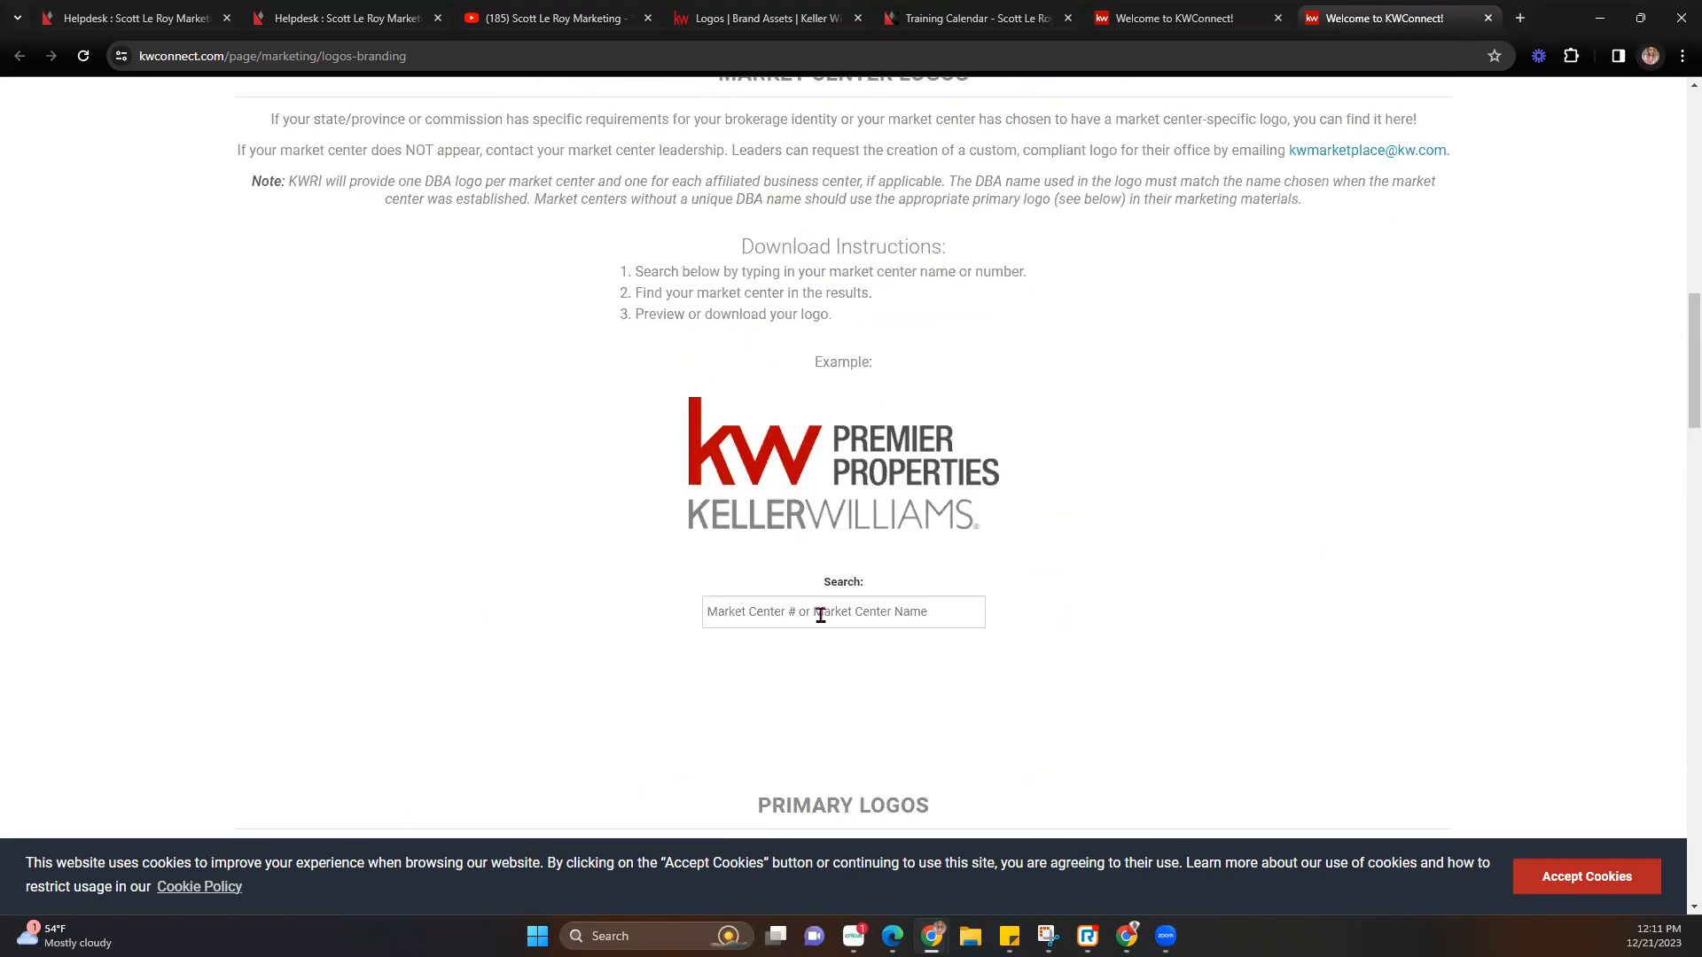
# Search the market center logos for '1'.
pyautogui.click(820, 615)
pyautogui.write('2')
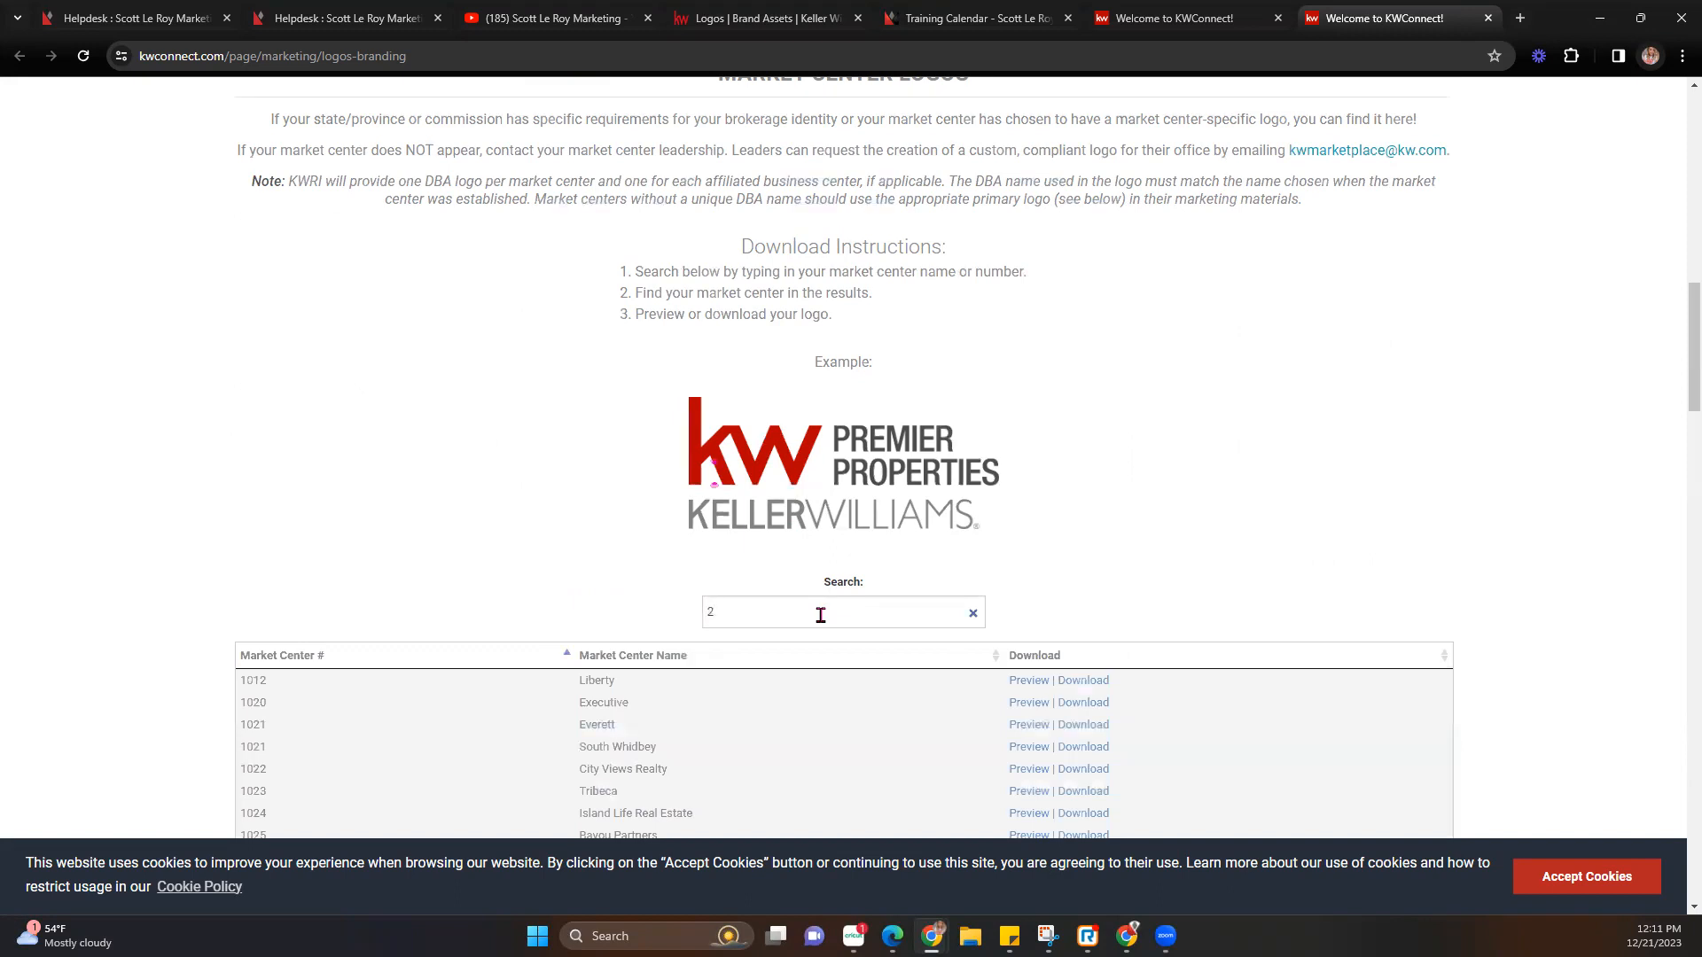
pyautogui.scroll(-2, 821, 615)
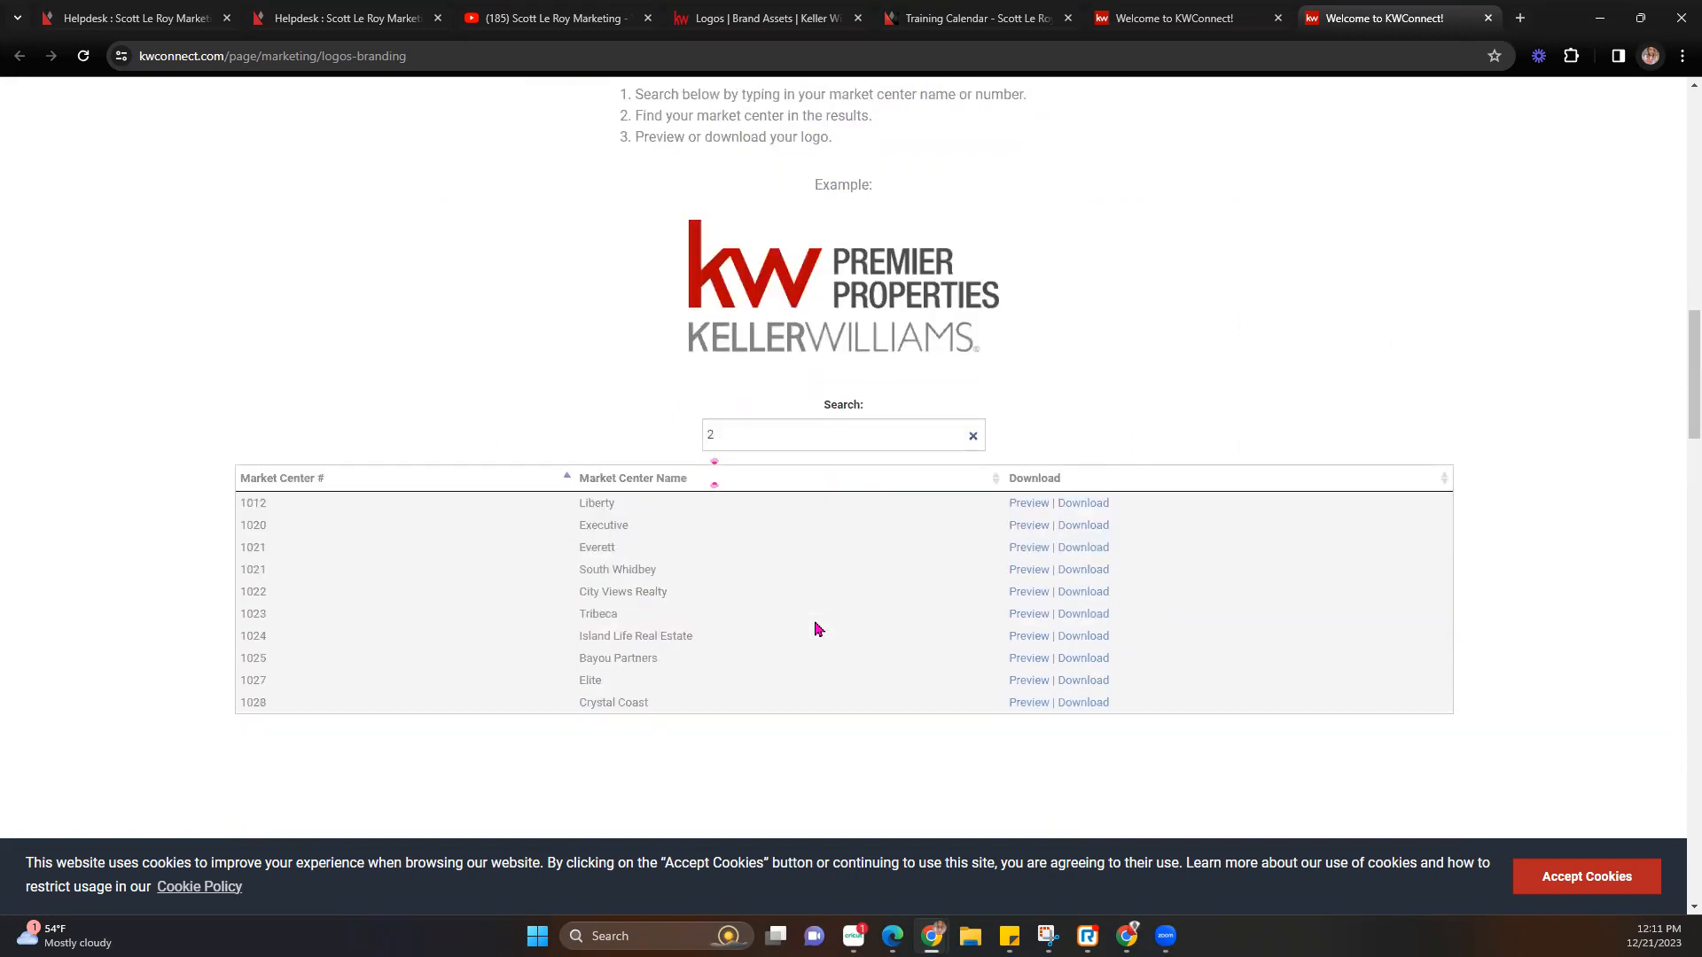
pyautogui.press('BackSpace')
pyautogui.write('1')
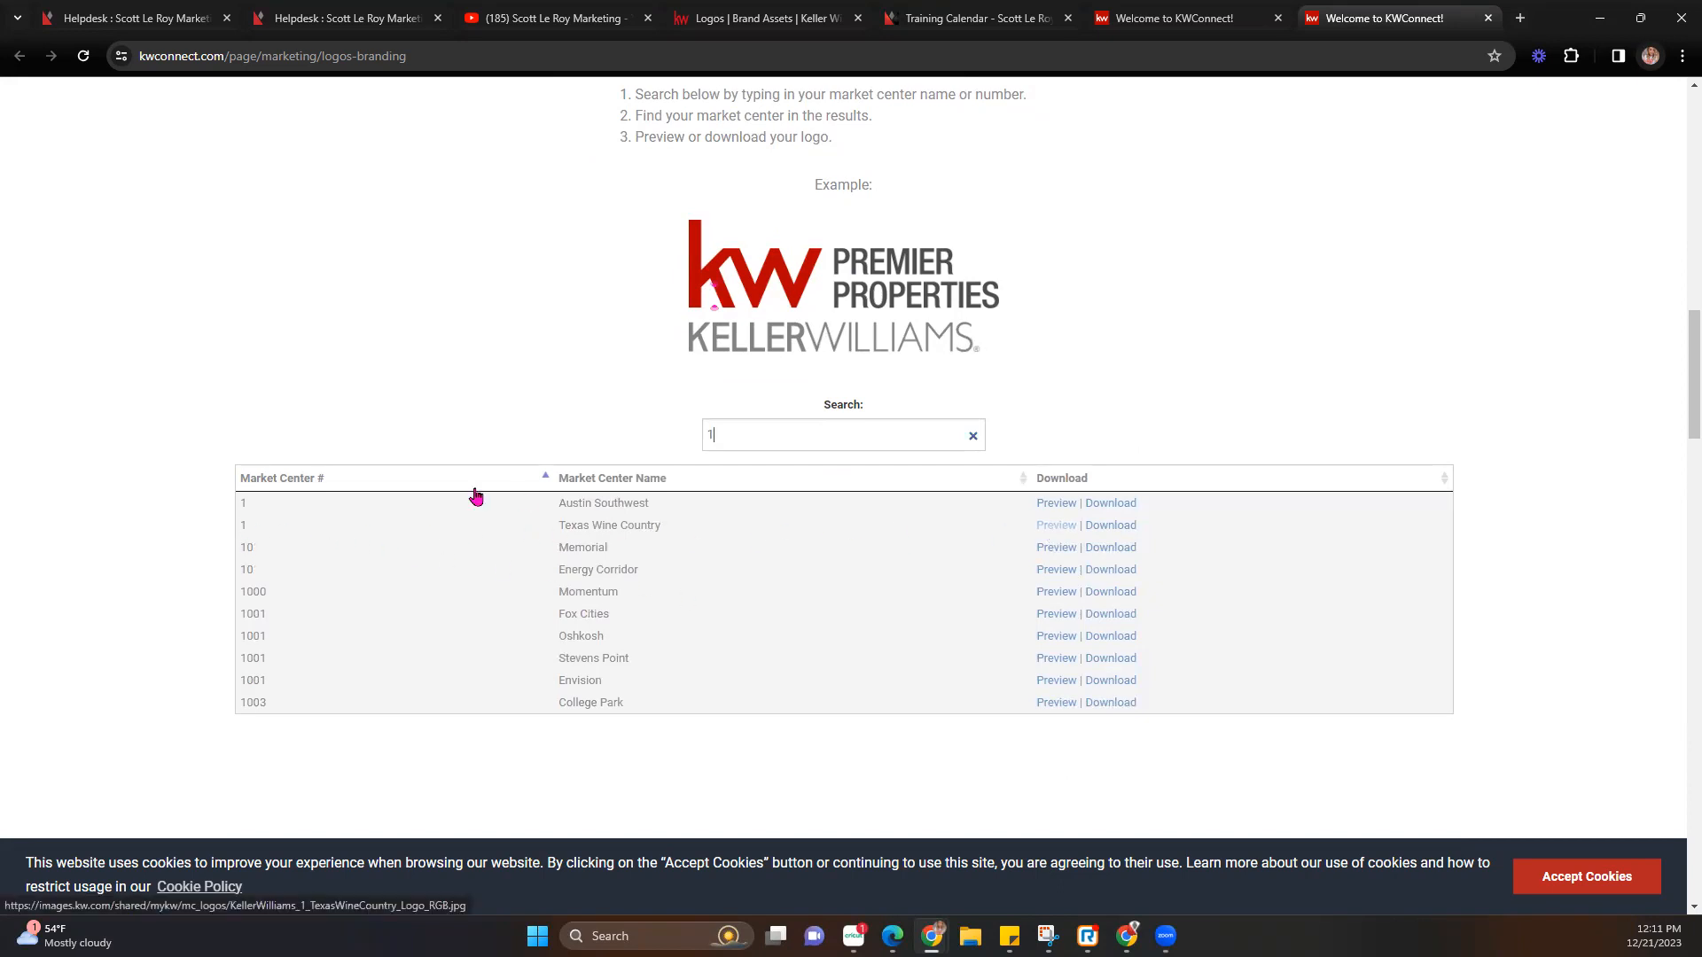
# Preview the Texas Wine Country logo, then download its 1_TexasWineCountry.zip package.
pyautogui.click(1068, 529)
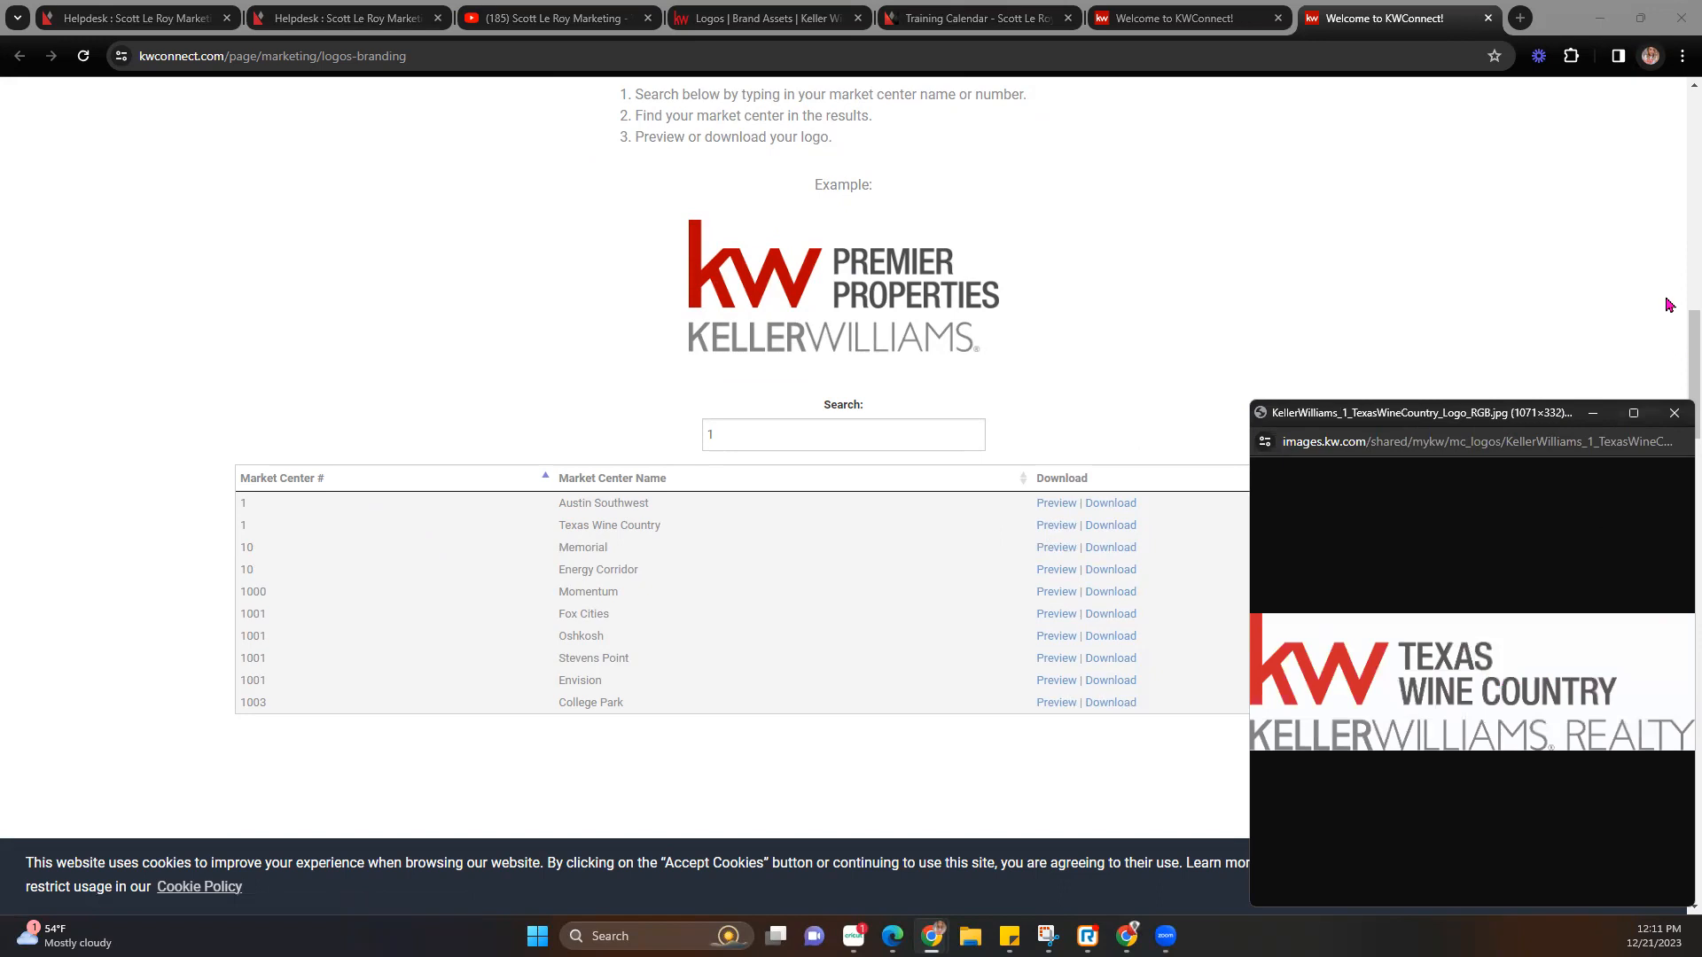
pyautogui.click(1674, 413)
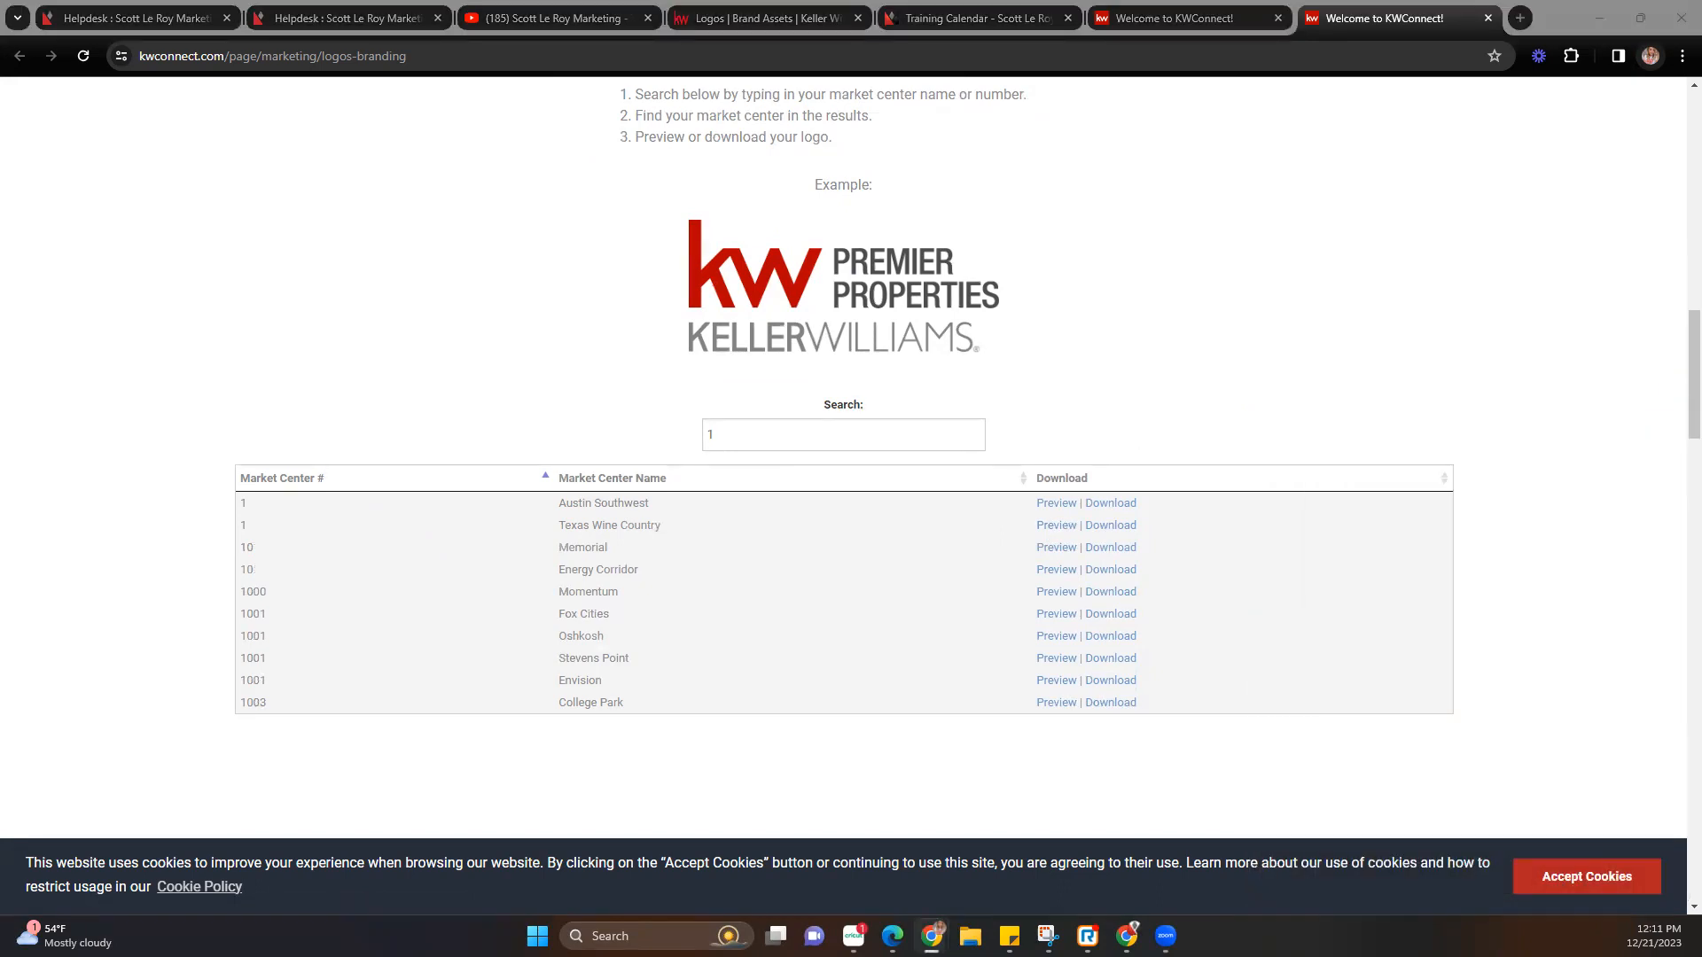
pyautogui.click(1105, 530)
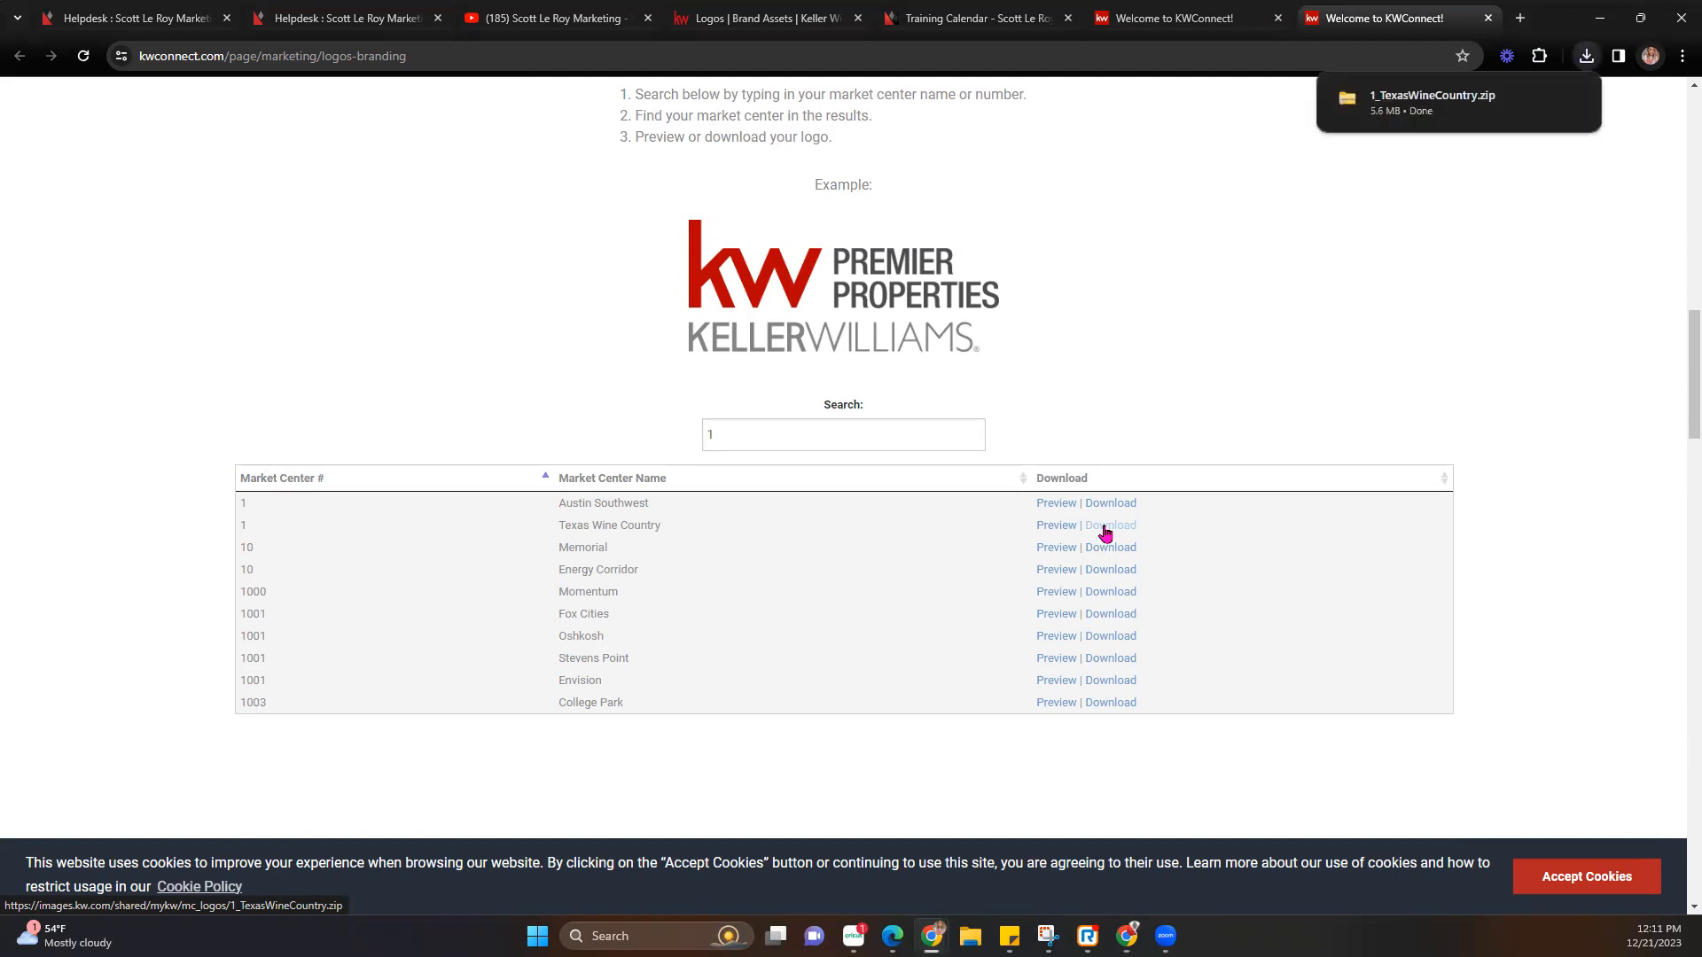
# Extract 1_TexasWineCountry.zip from the download bubble into a folder in Downloads.
pyautogui.click(1422, 105)
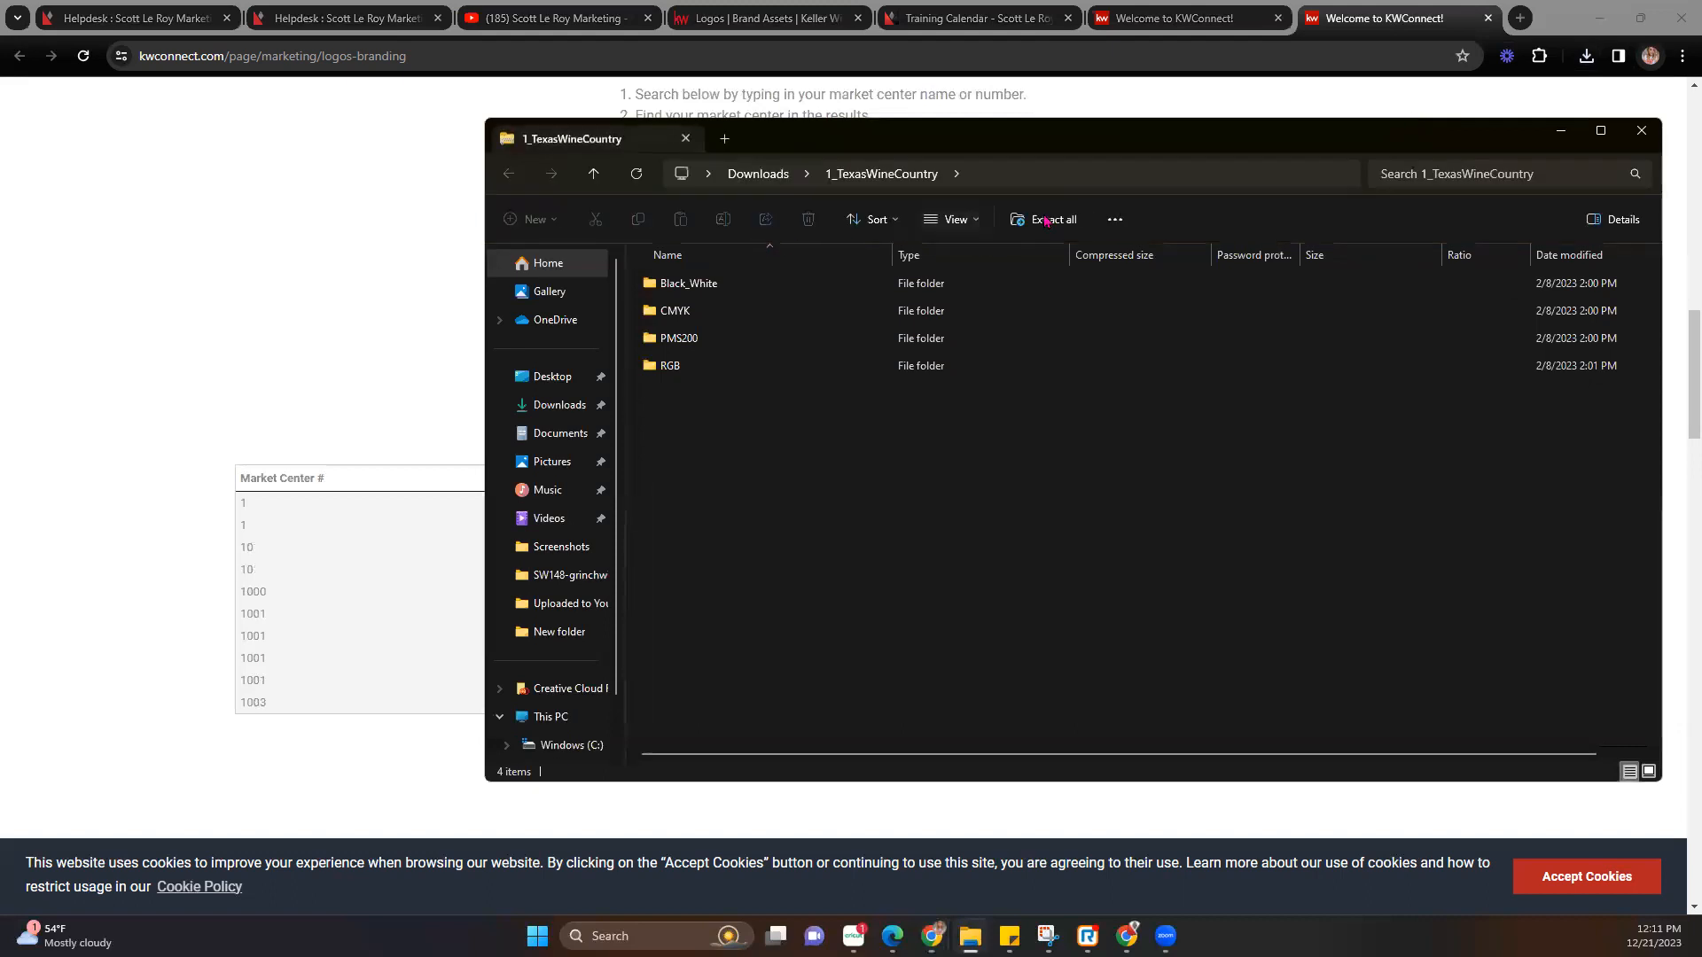
pyautogui.click(1046, 221)
pyautogui.moveTo(1265, 147); pyautogui.dragTo(1700, 147)
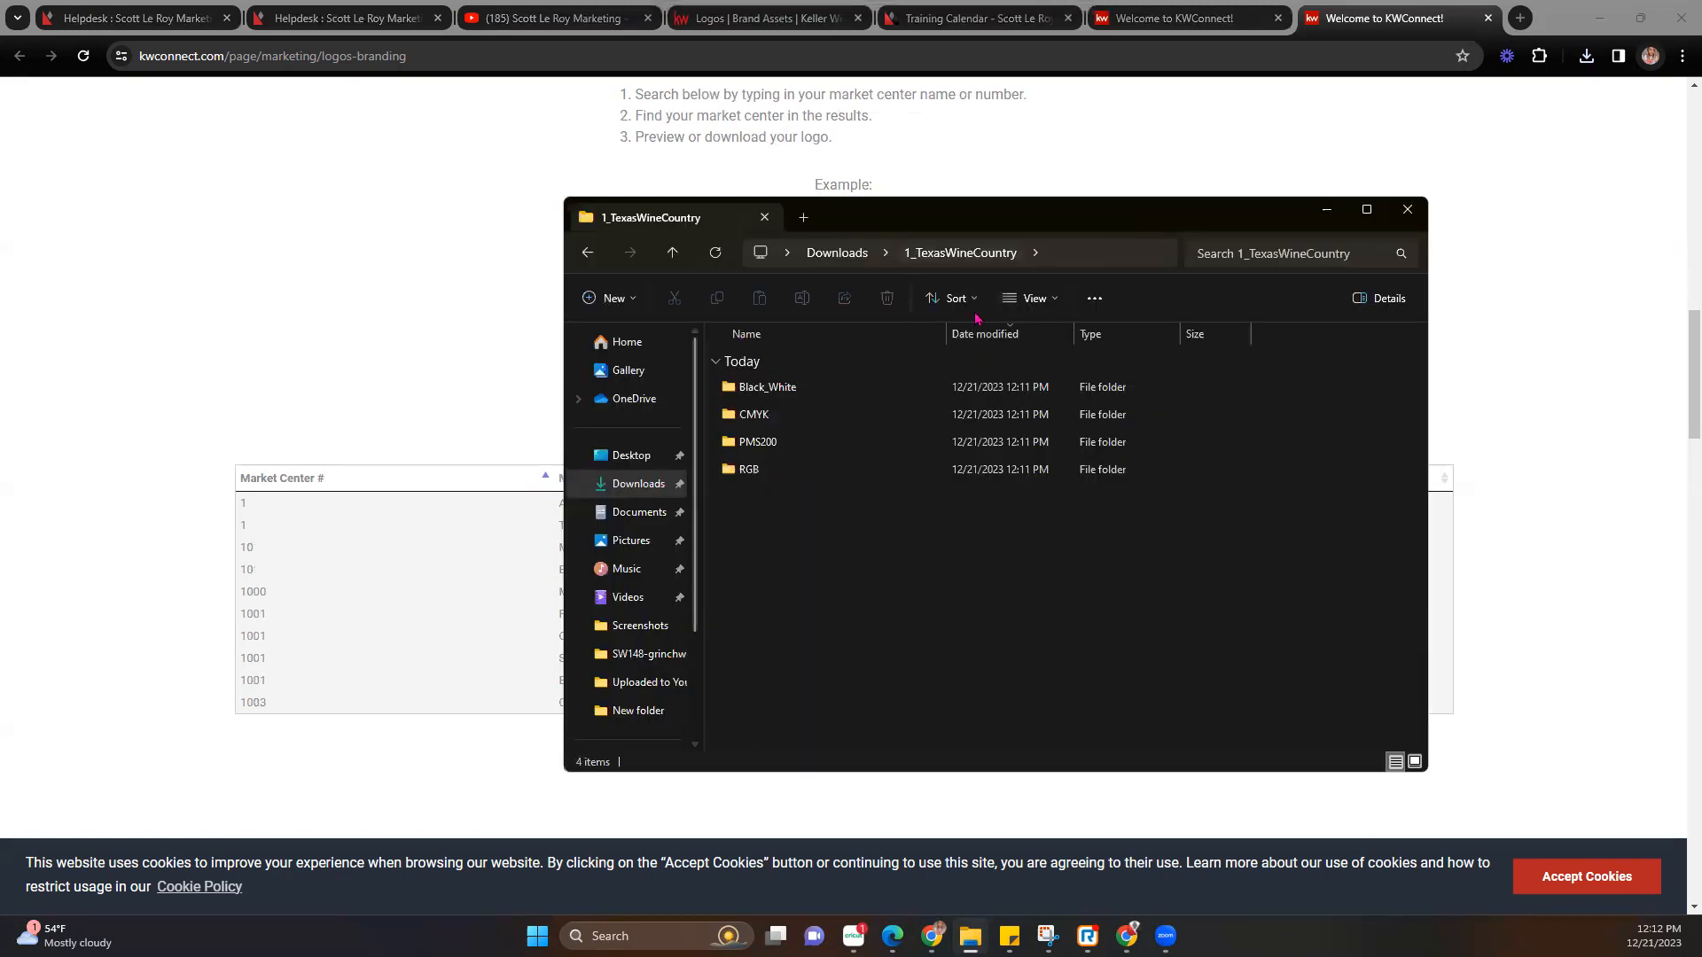
# Review the Black_White logo files as extra large thumbnails in a widened window.
pyautogui.doubleClick(753, 387)
pyautogui.click(1031, 298)
pyautogui.click(1053, 340)
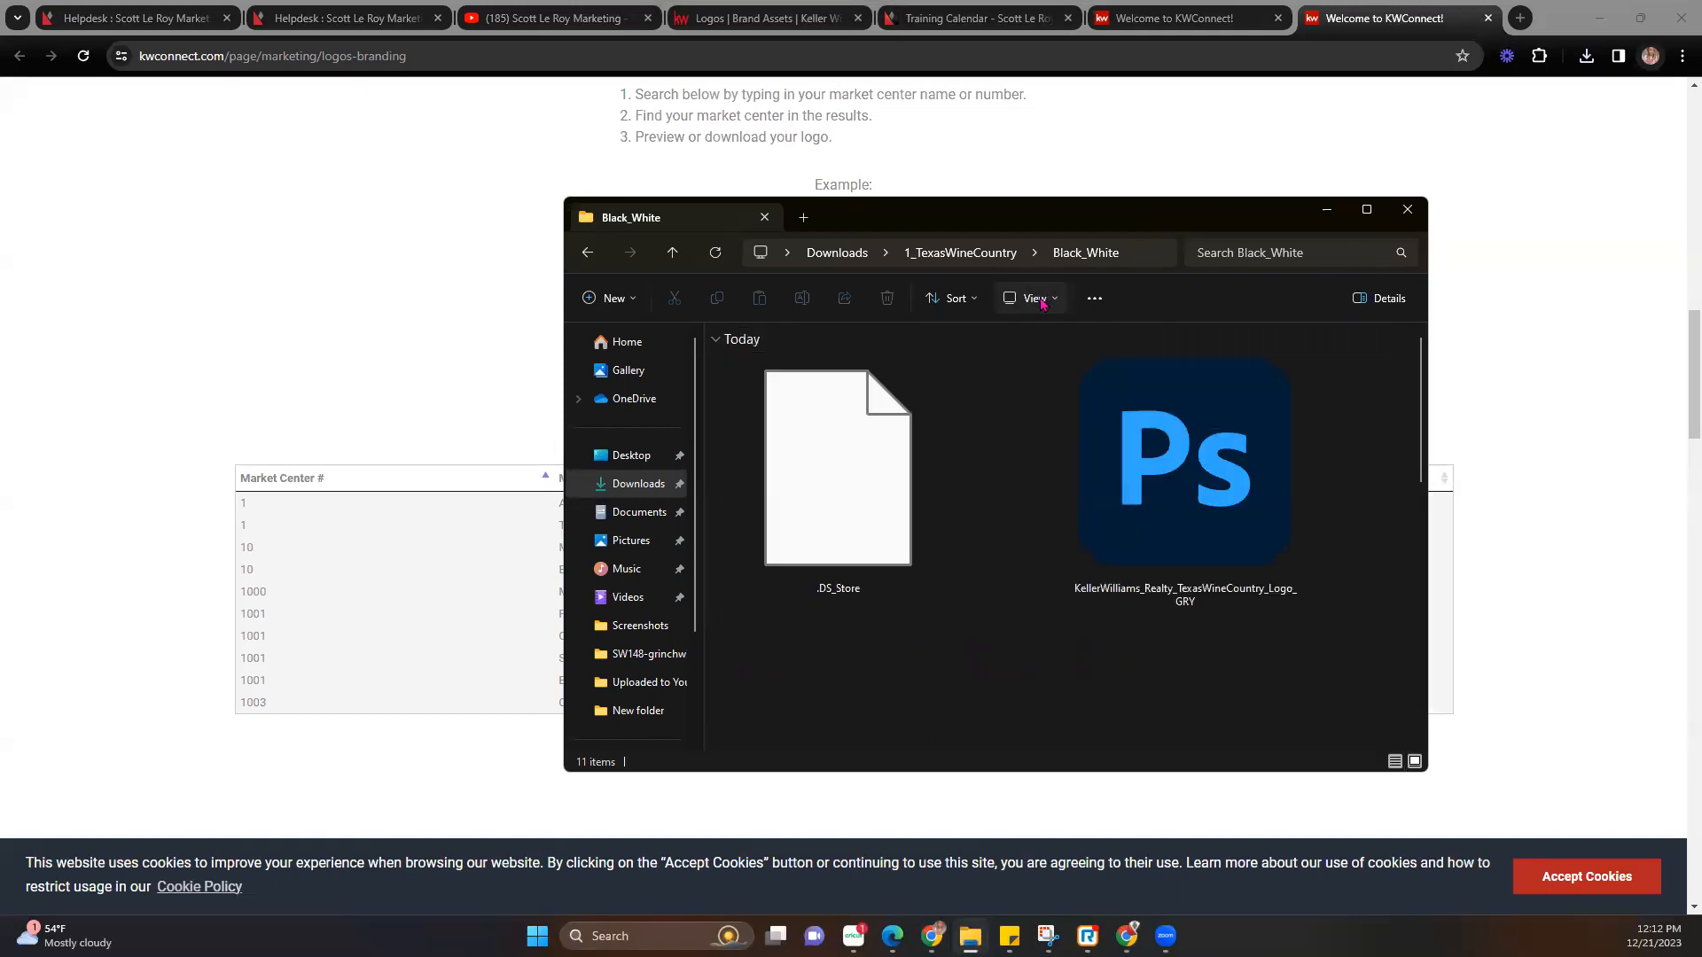
pyautogui.click(1031, 299)
pyautogui.click(1035, 369)
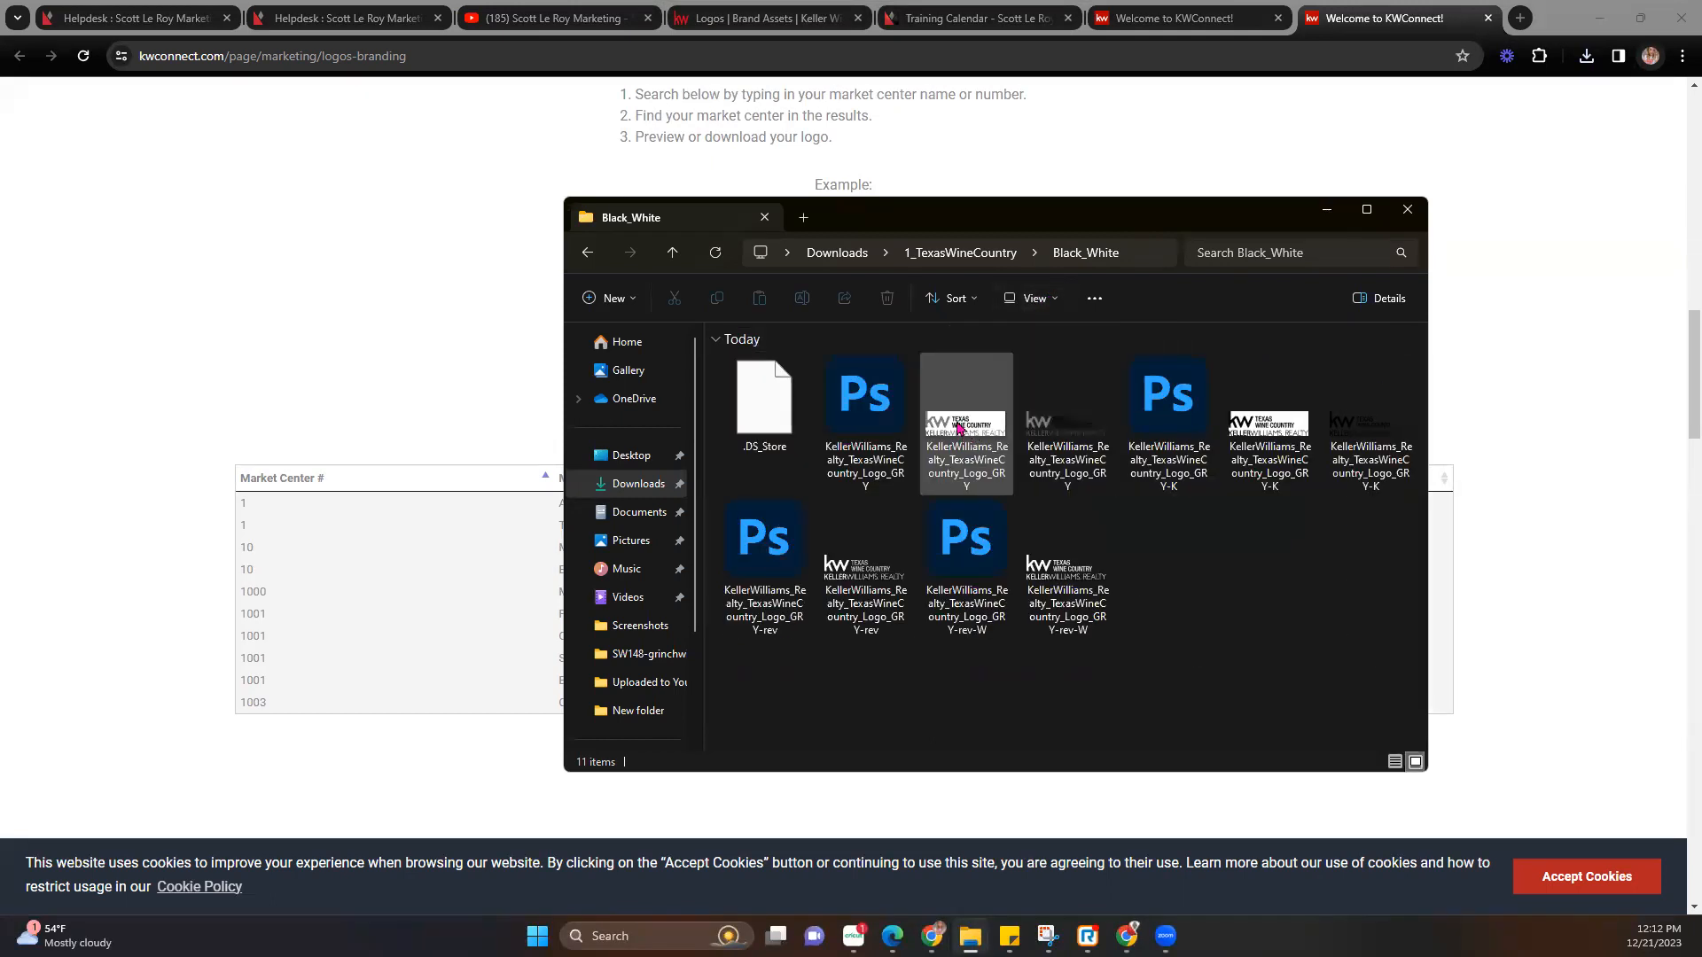
pyautogui.click(1041, 301)
pyautogui.click(1053, 340)
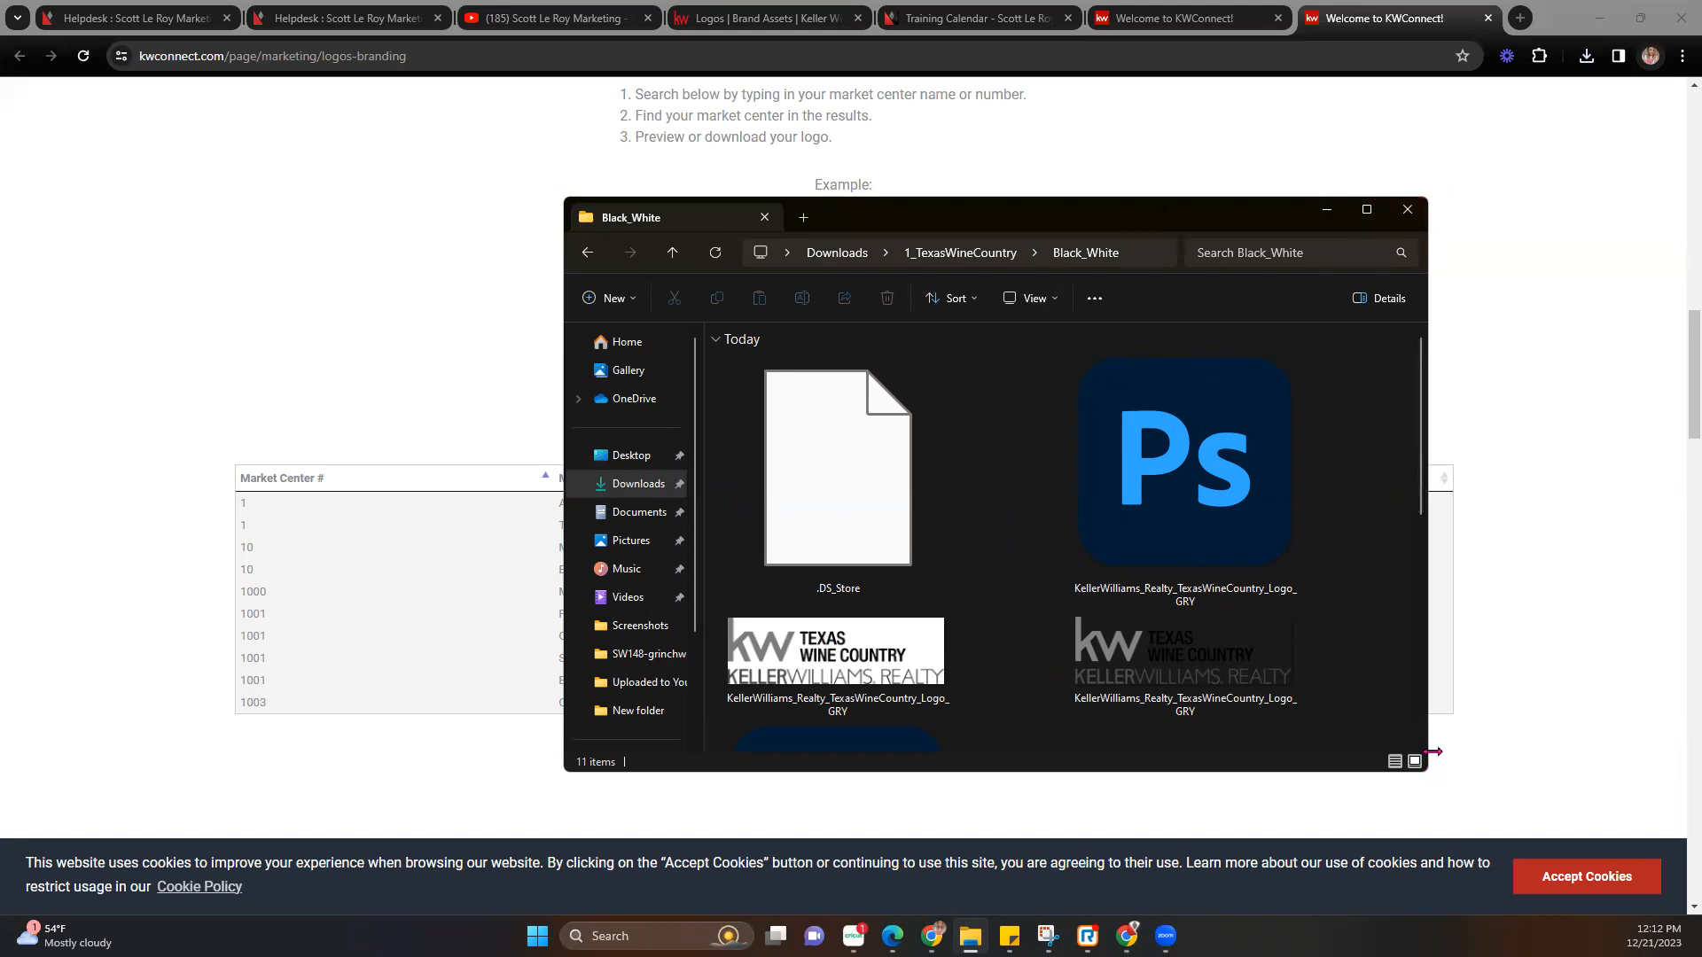
pyautogui.moveTo(1433, 752); pyautogui.dragTo(1700, 753)
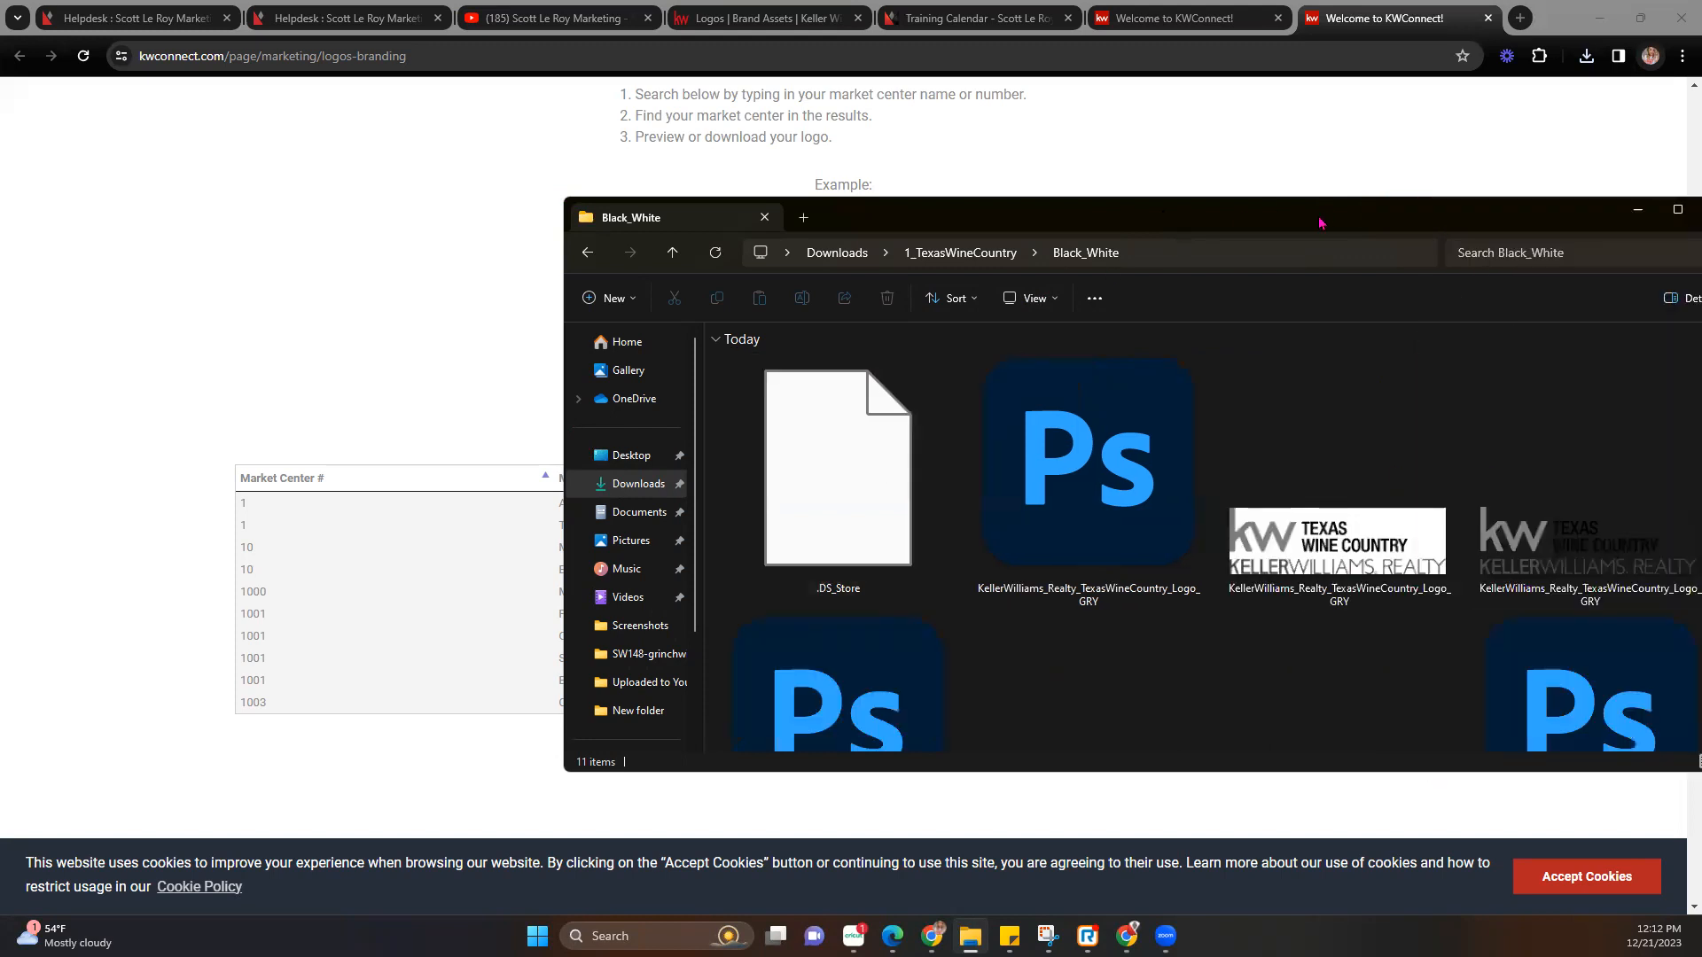
pyautogui.moveTo(1319, 223); pyautogui.dragTo(949, 146)
pyautogui.scroll(-1, 1065, 471)
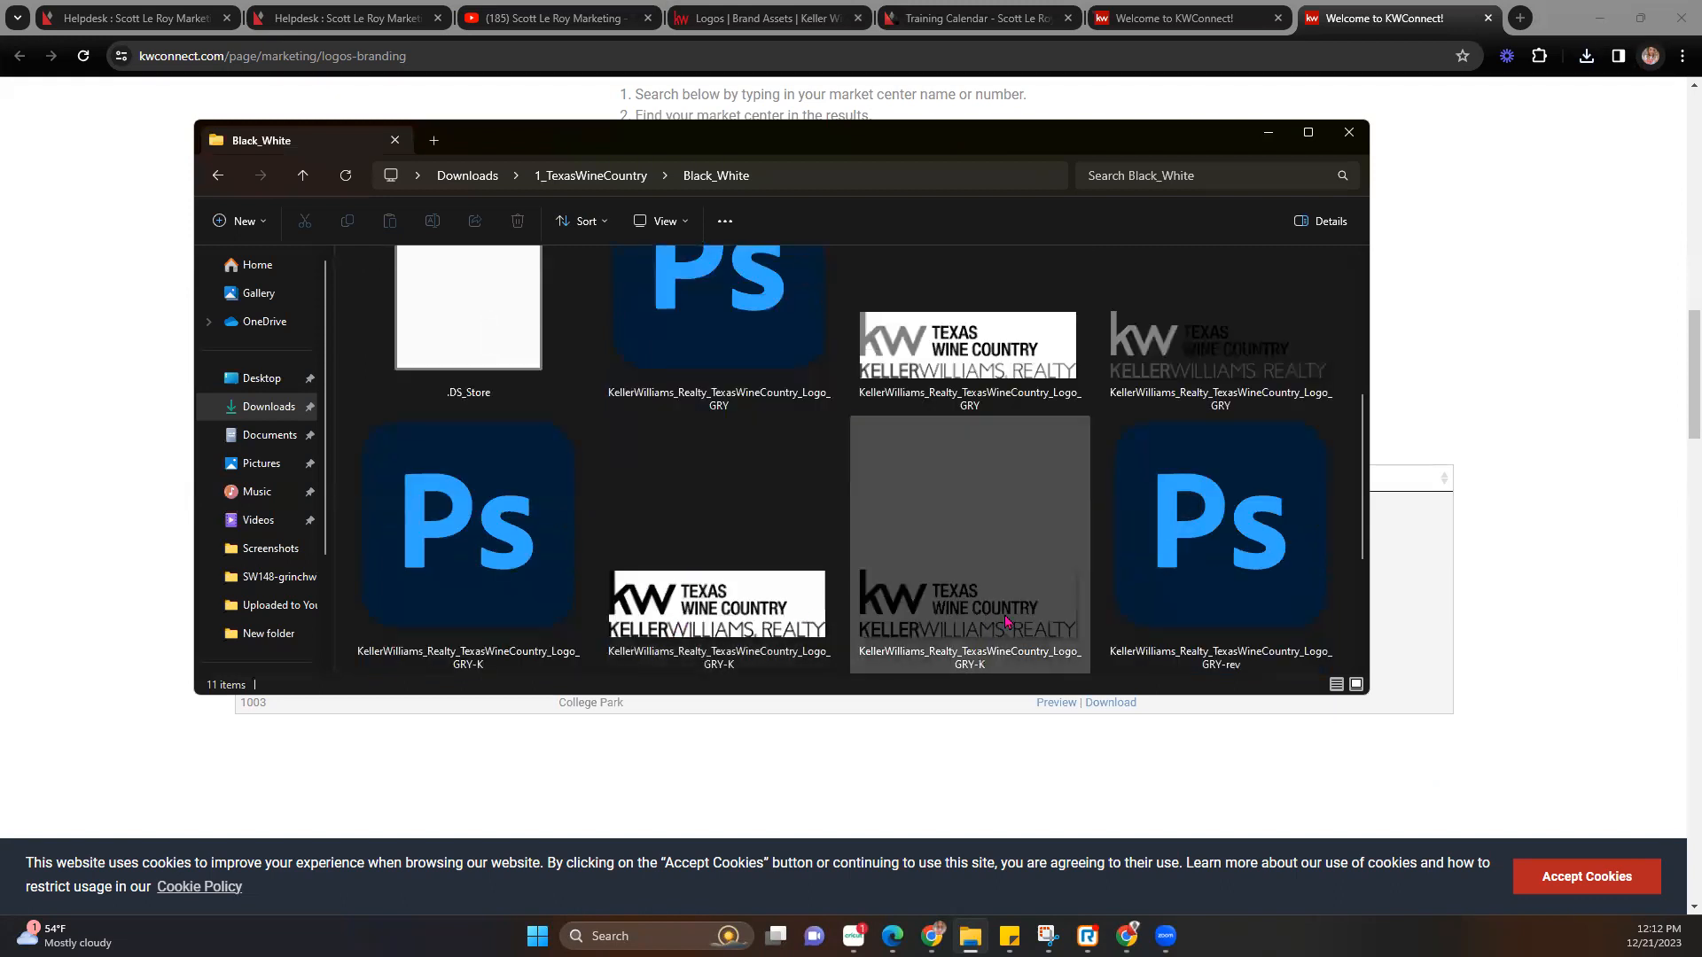
pyautogui.scroll(1, 1188, 355)
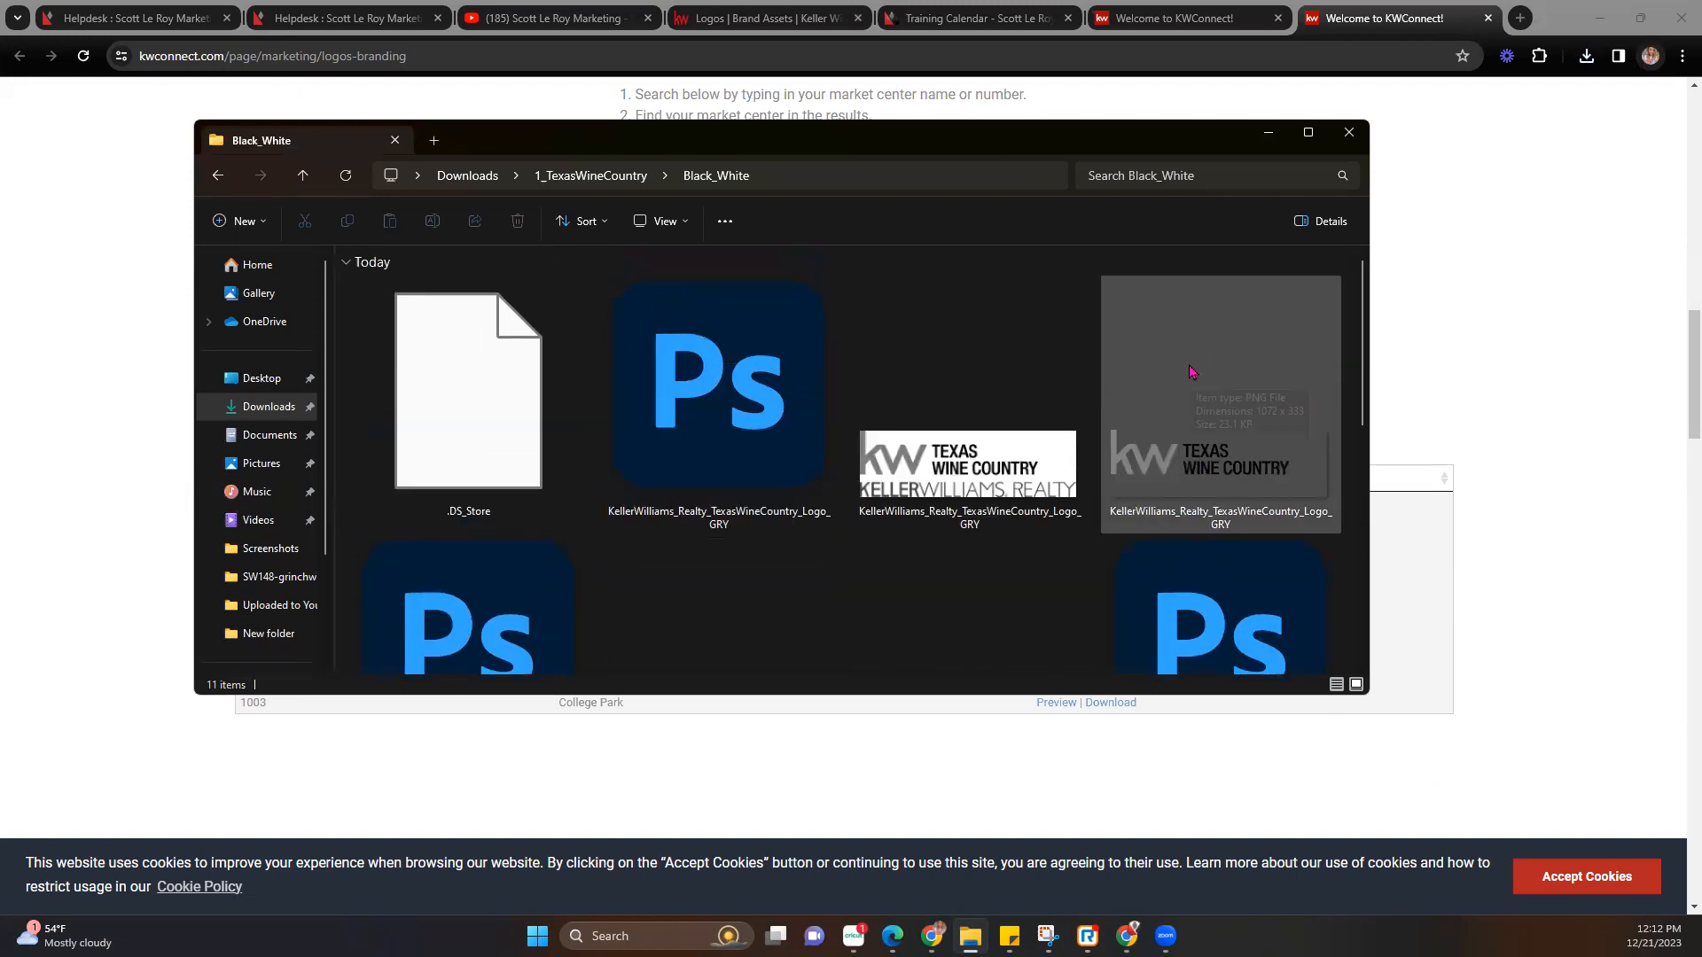
pyautogui.scroll(-3, 883, 457)
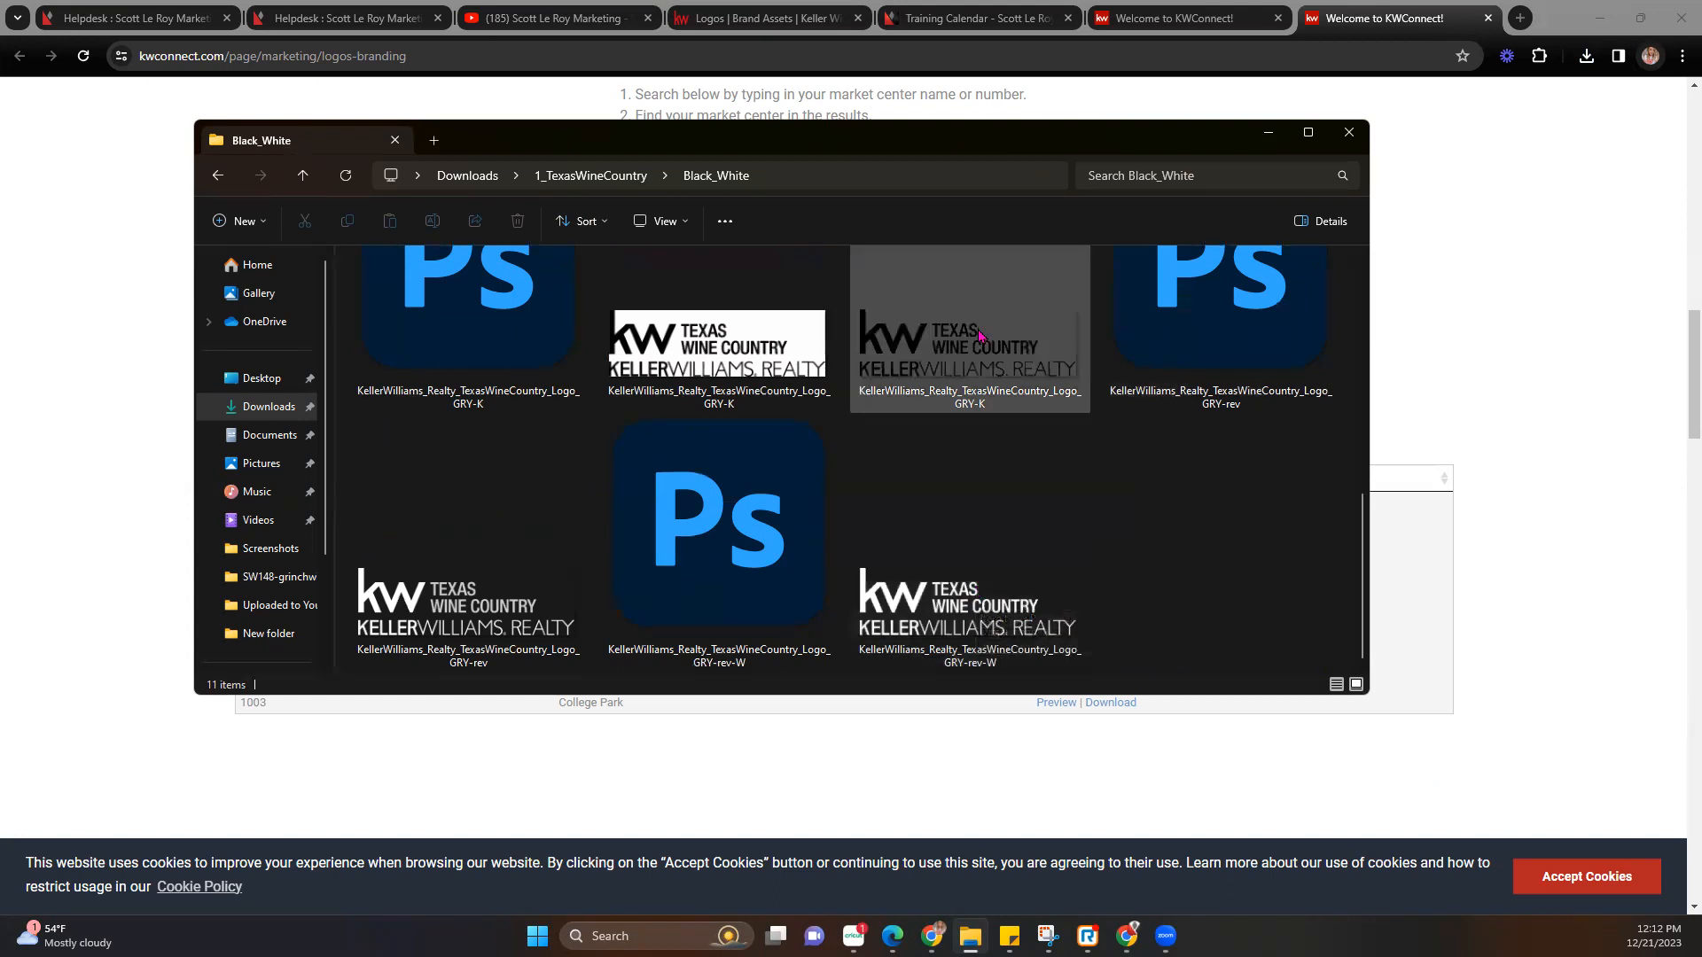
pyautogui.scroll(5, 975, 514)
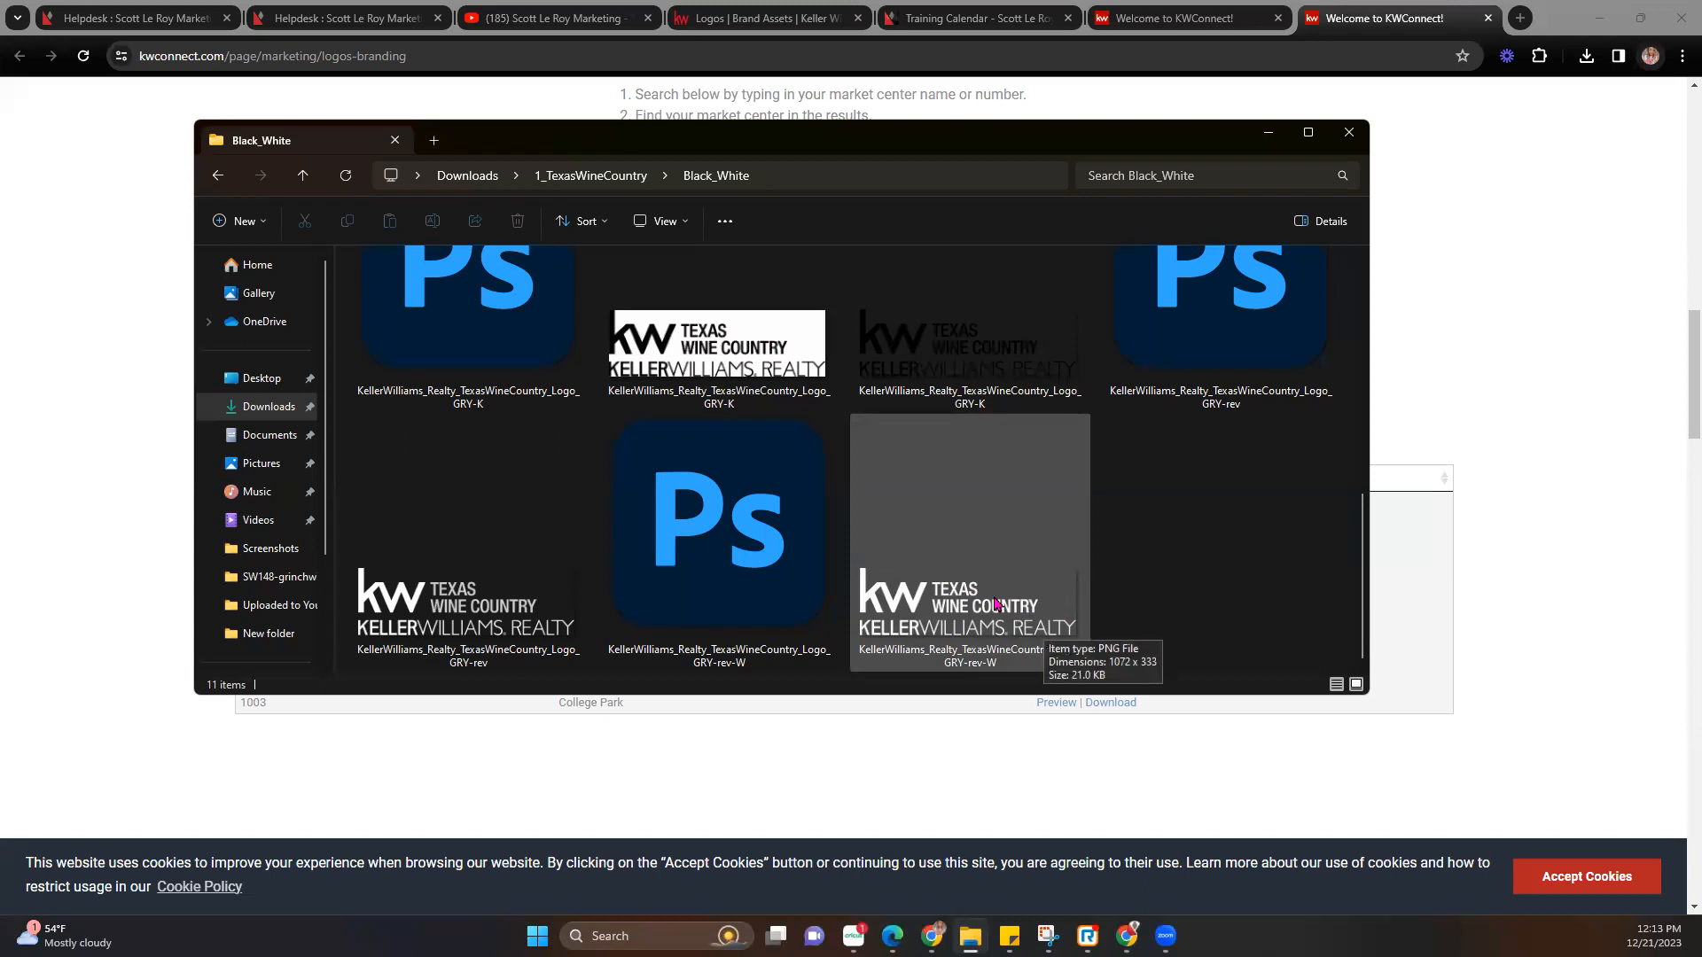
# Review the CMYK folder's logo files as extra large thumbnails, then return to KW Designs Logos.
pyautogui.click(615, 175)
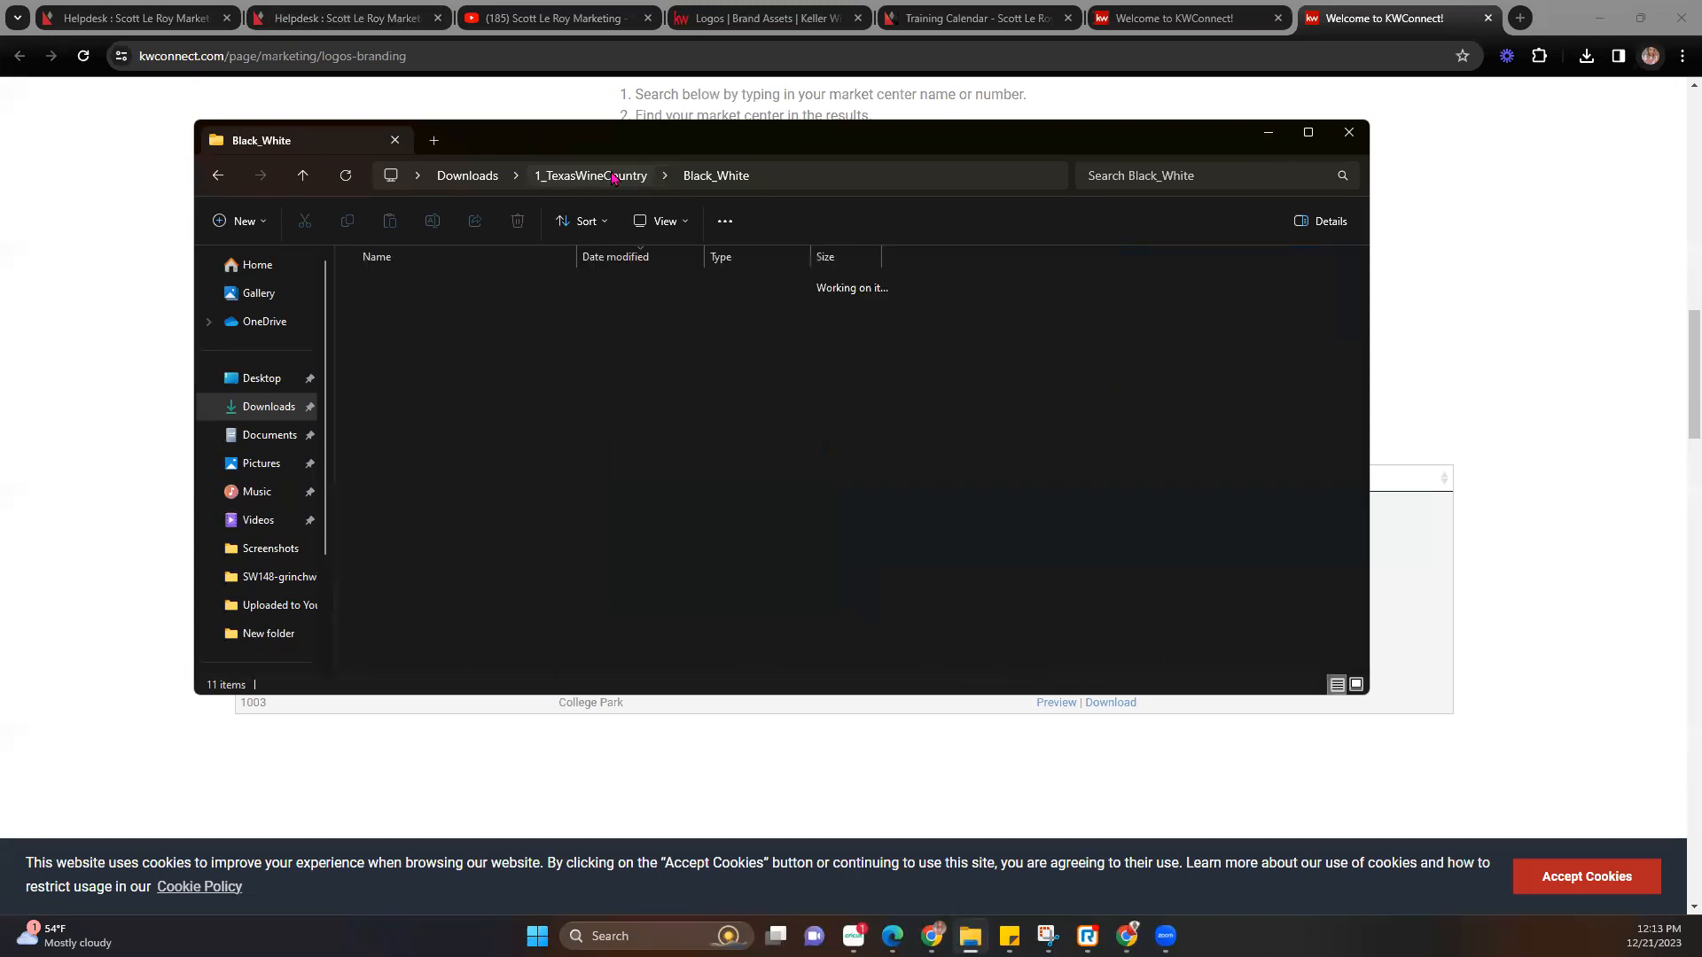
pyautogui.doubleClick(514, 337)
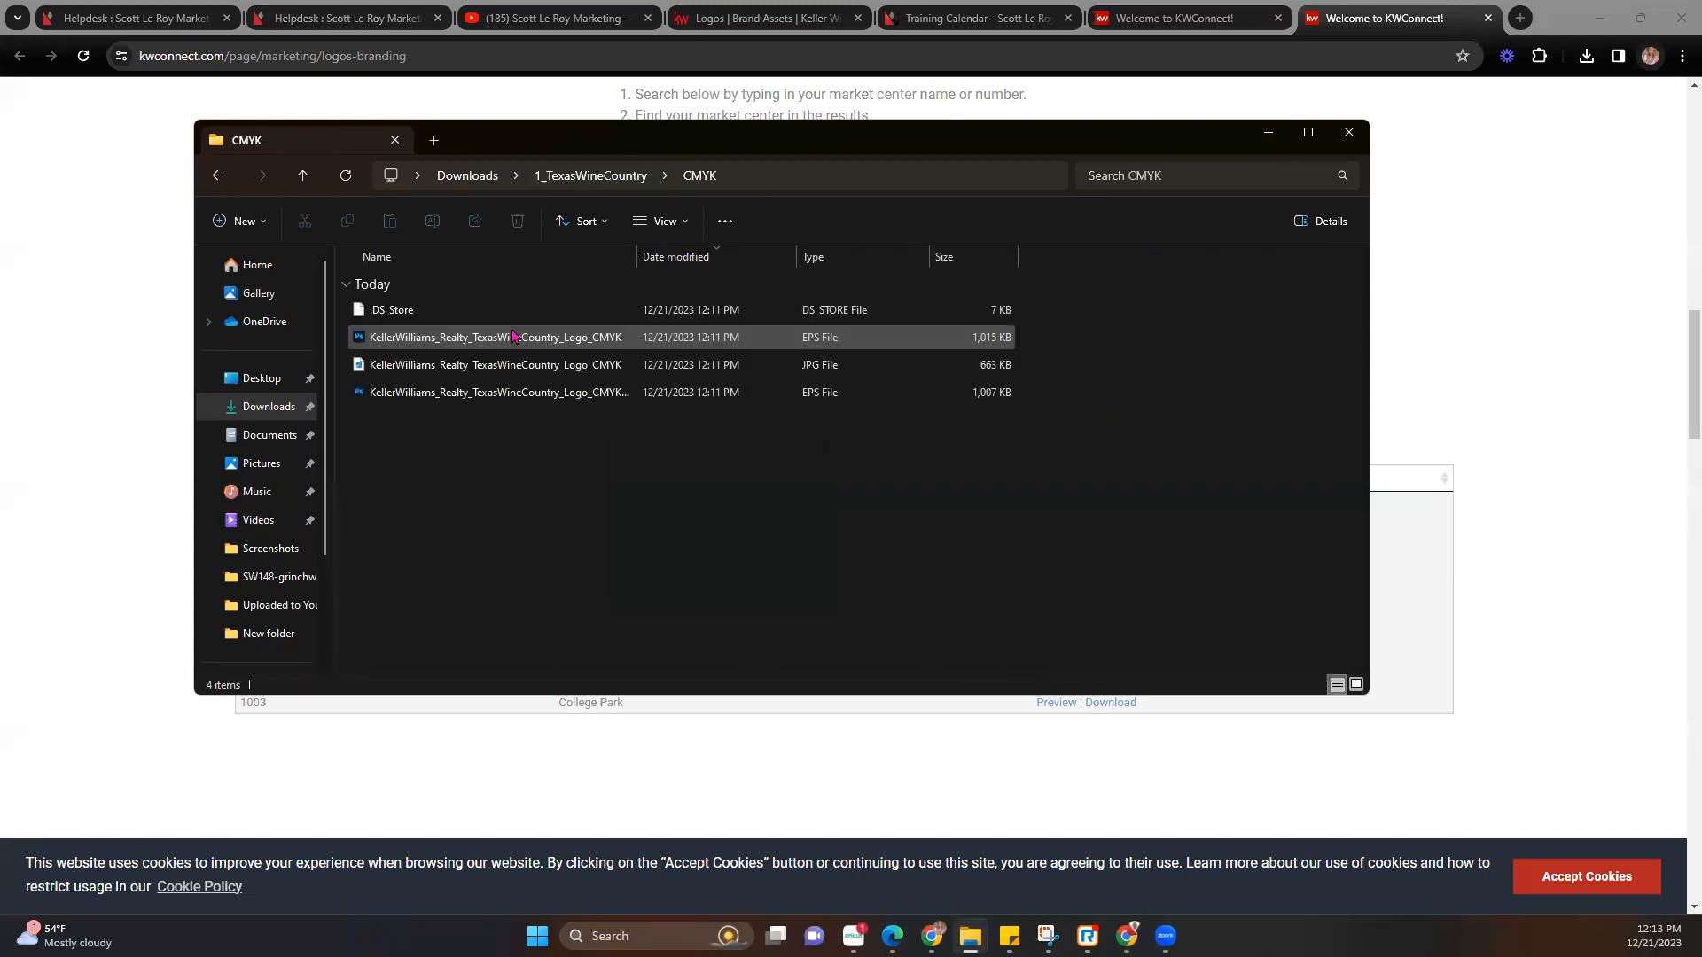
pyautogui.click(663, 222)
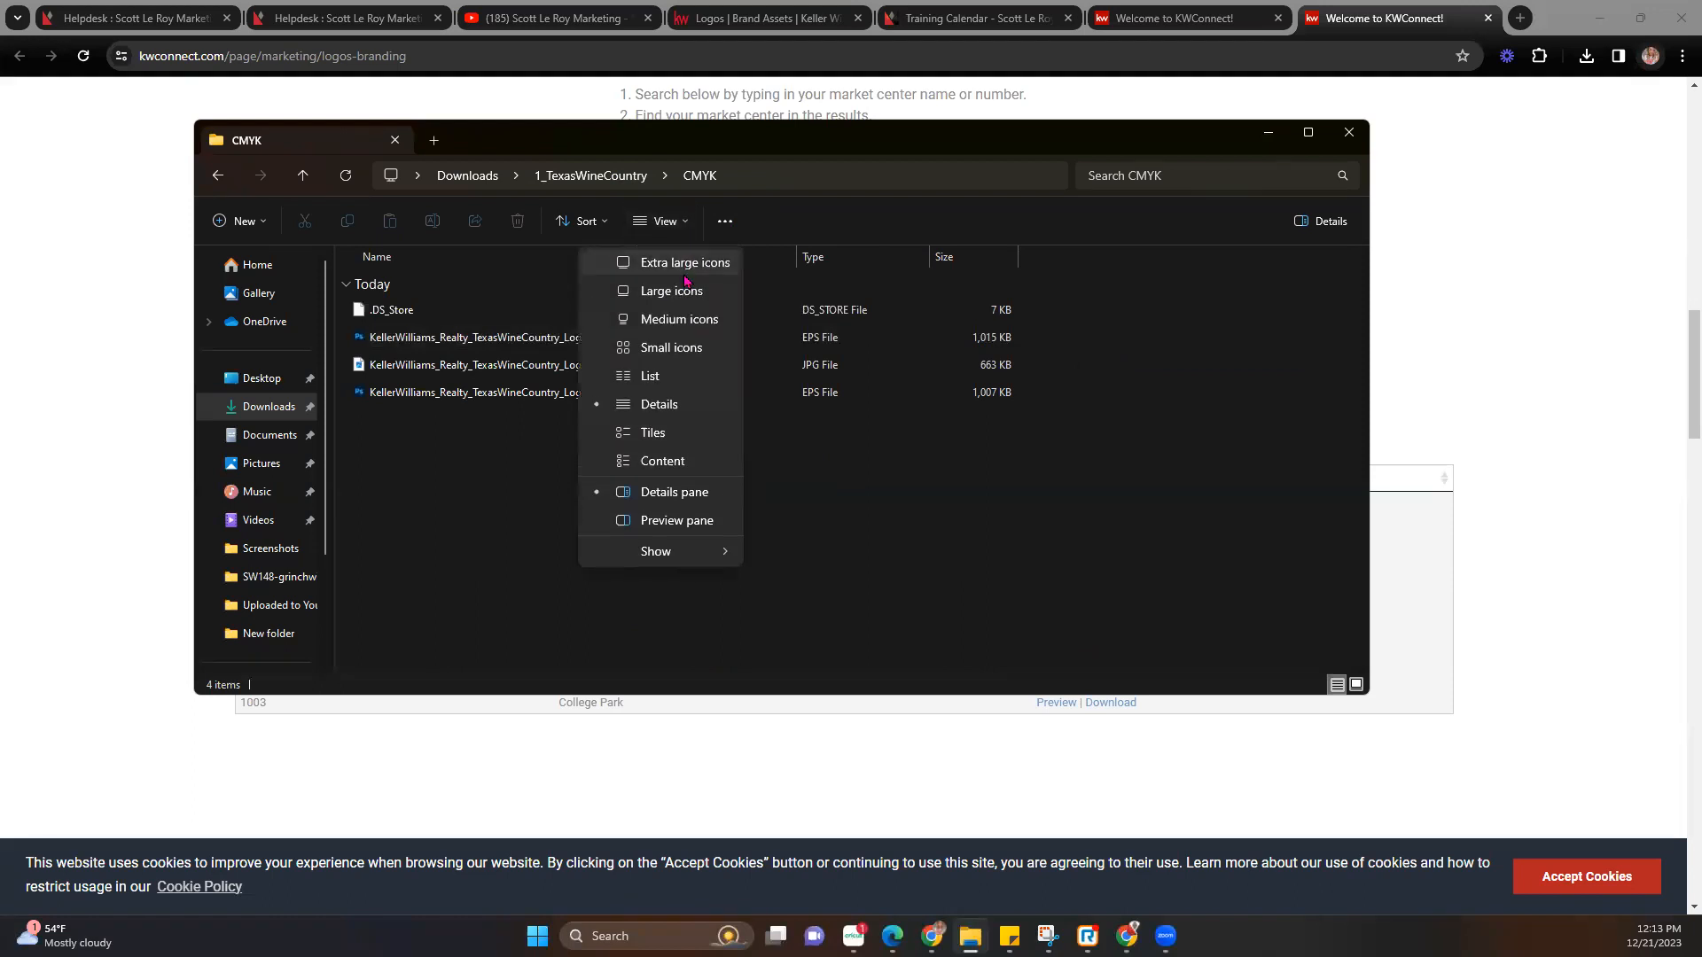
pyautogui.click(684, 266)
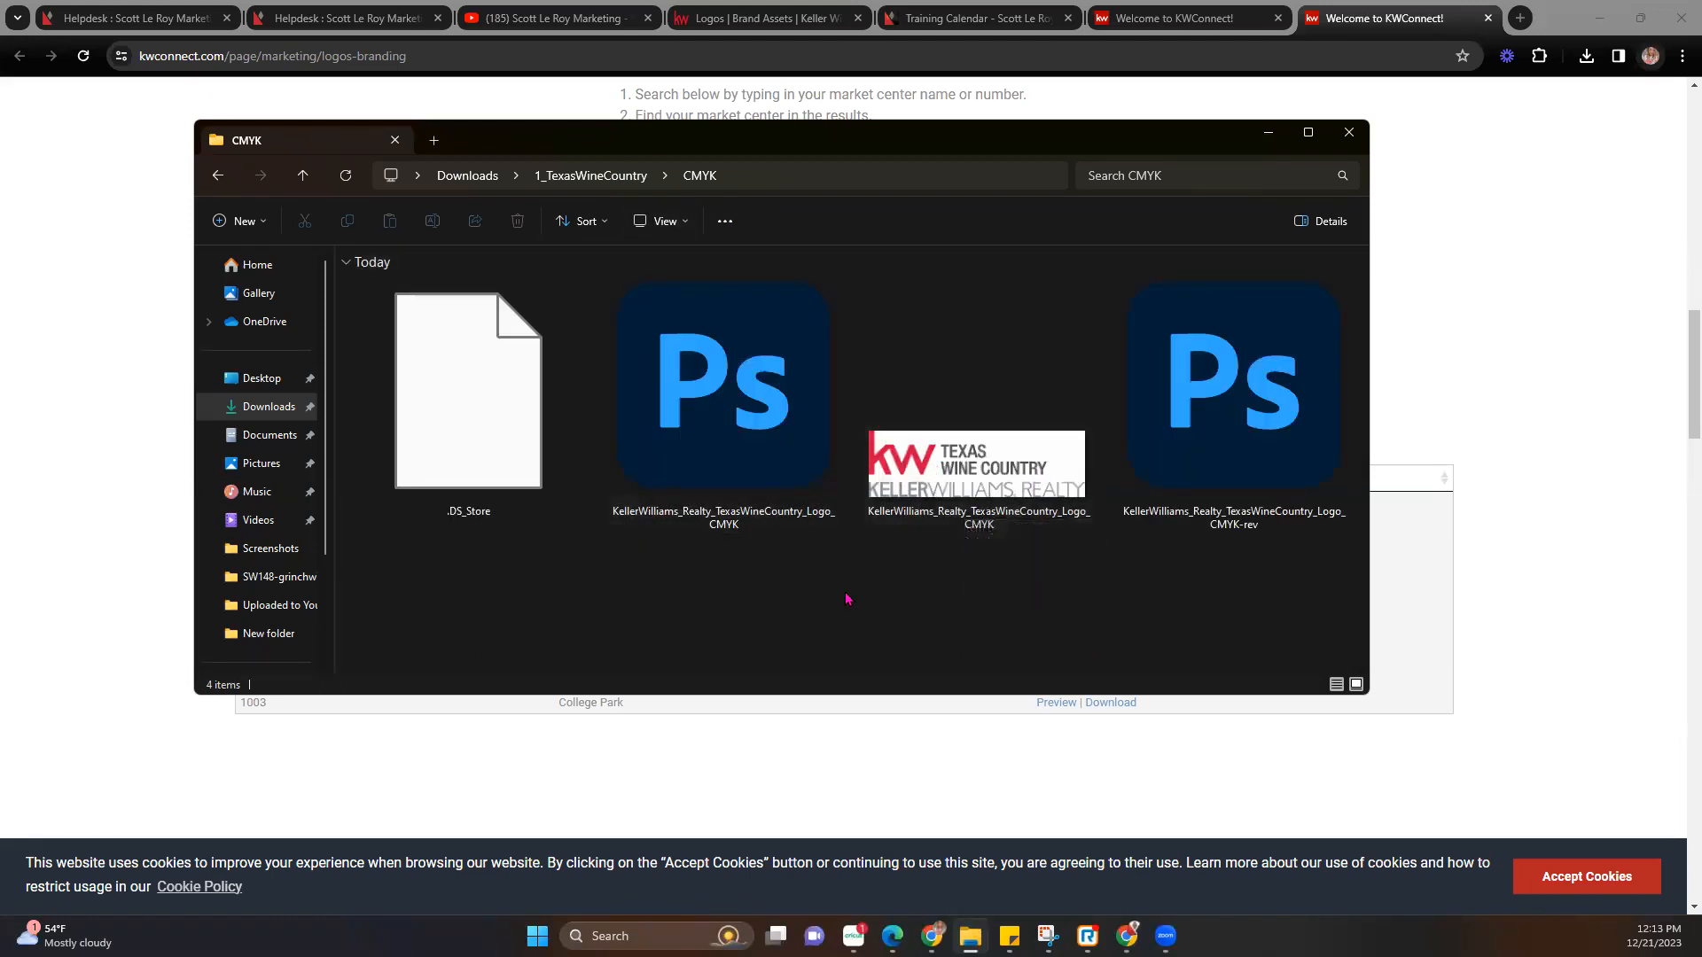
pyautogui.click(1307, 132)
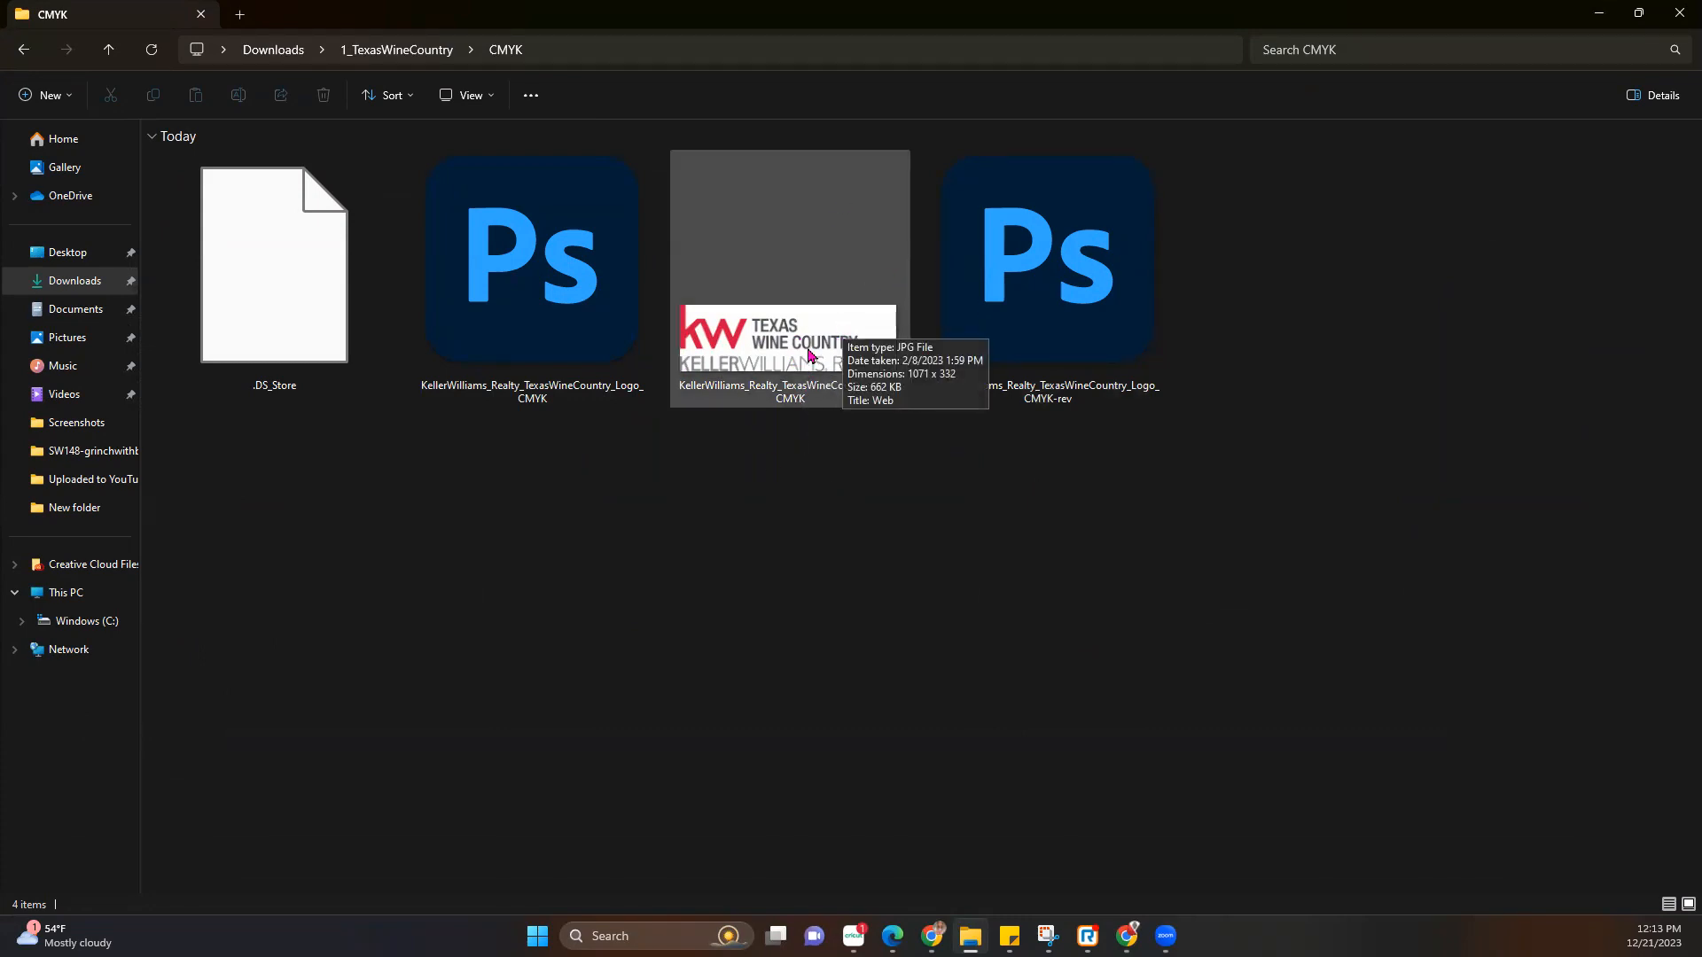
pyautogui.click(1638, 14)
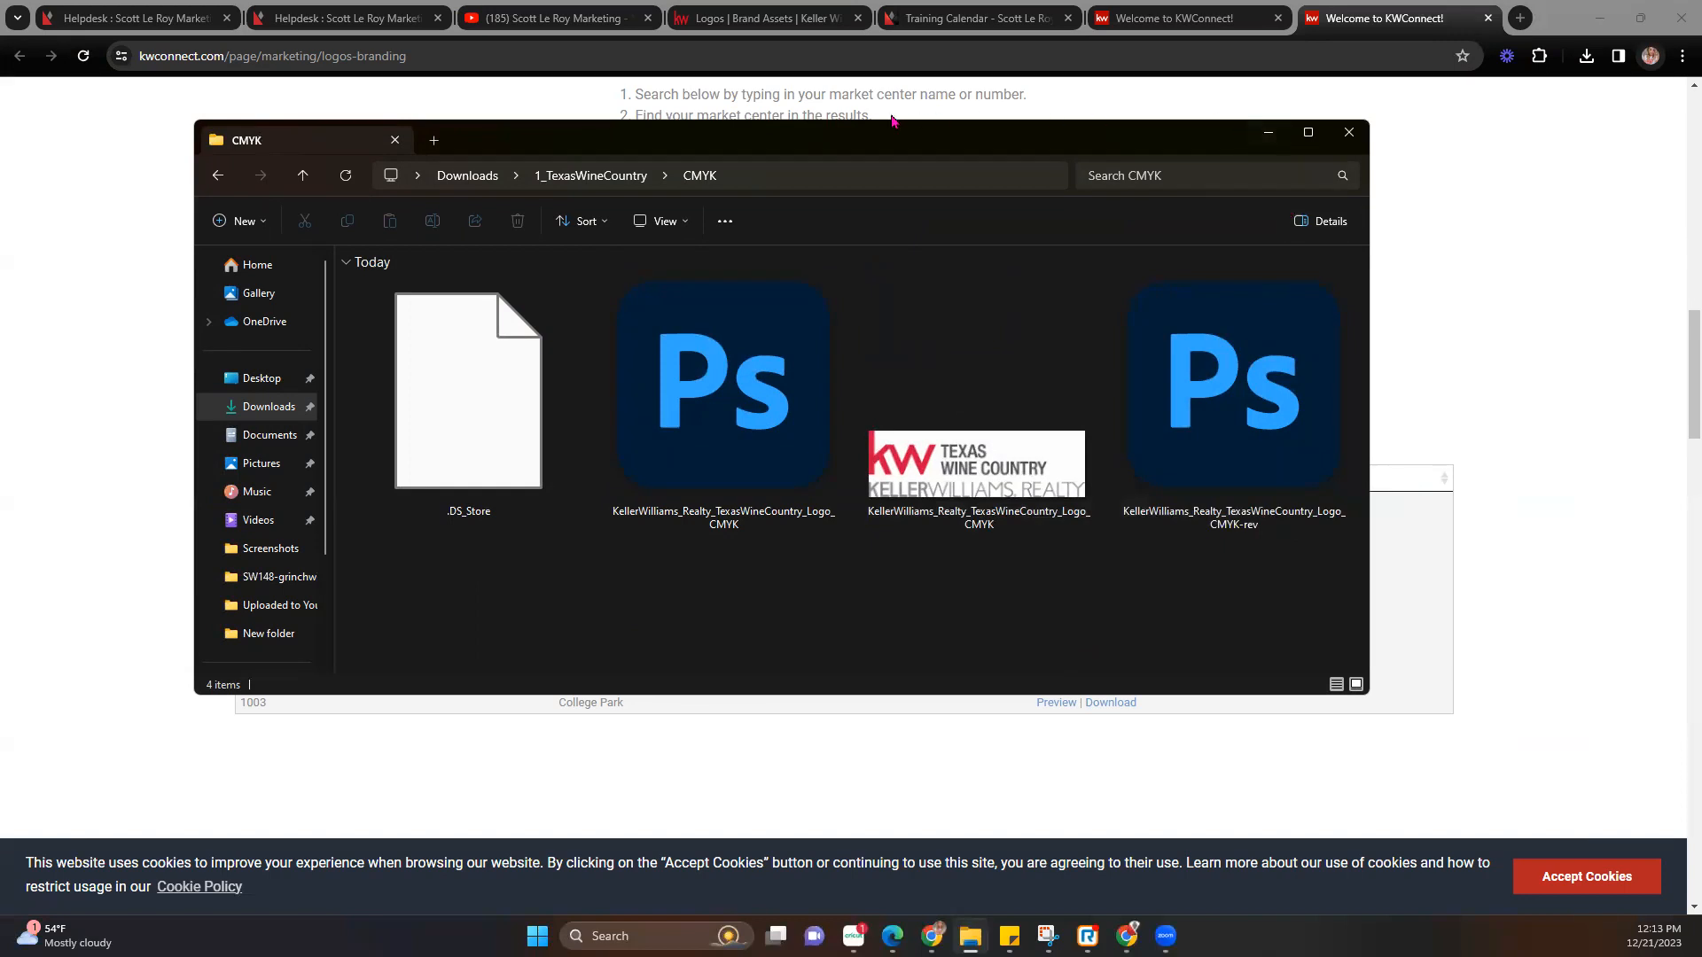
pyautogui.click(764, 25)
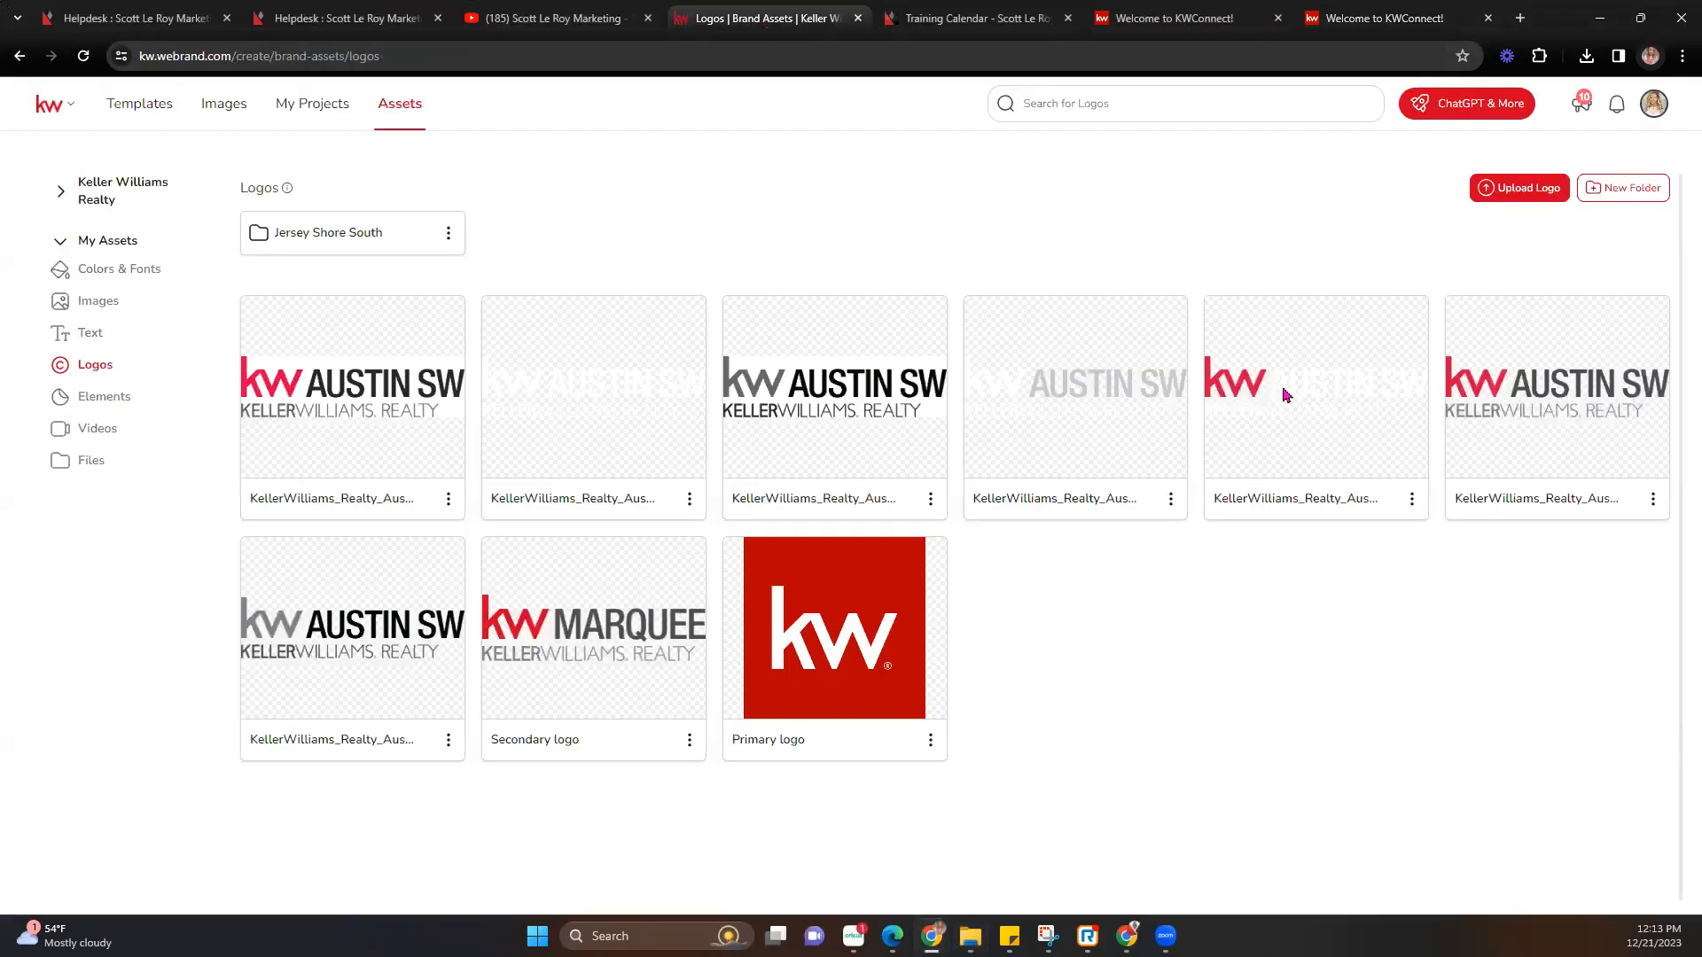
# Select the six Black_White logo files from 1_TexasWineCountry for a new logo upload.
pyautogui.click(1518, 190)
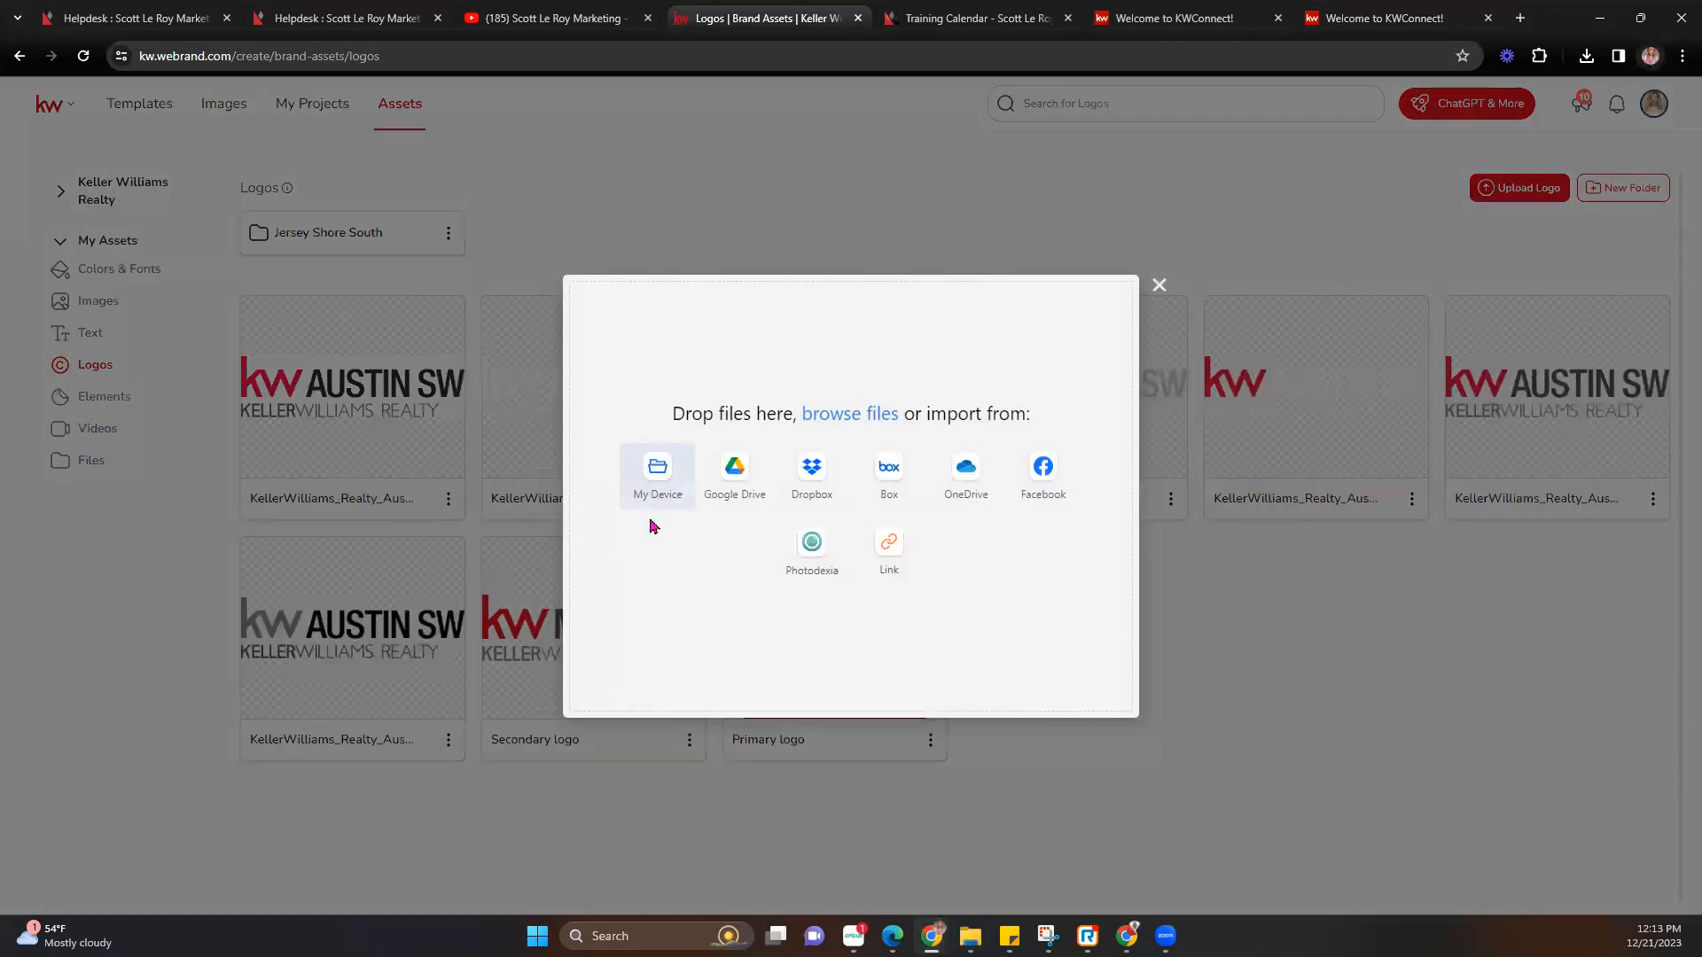
pyautogui.click(654, 486)
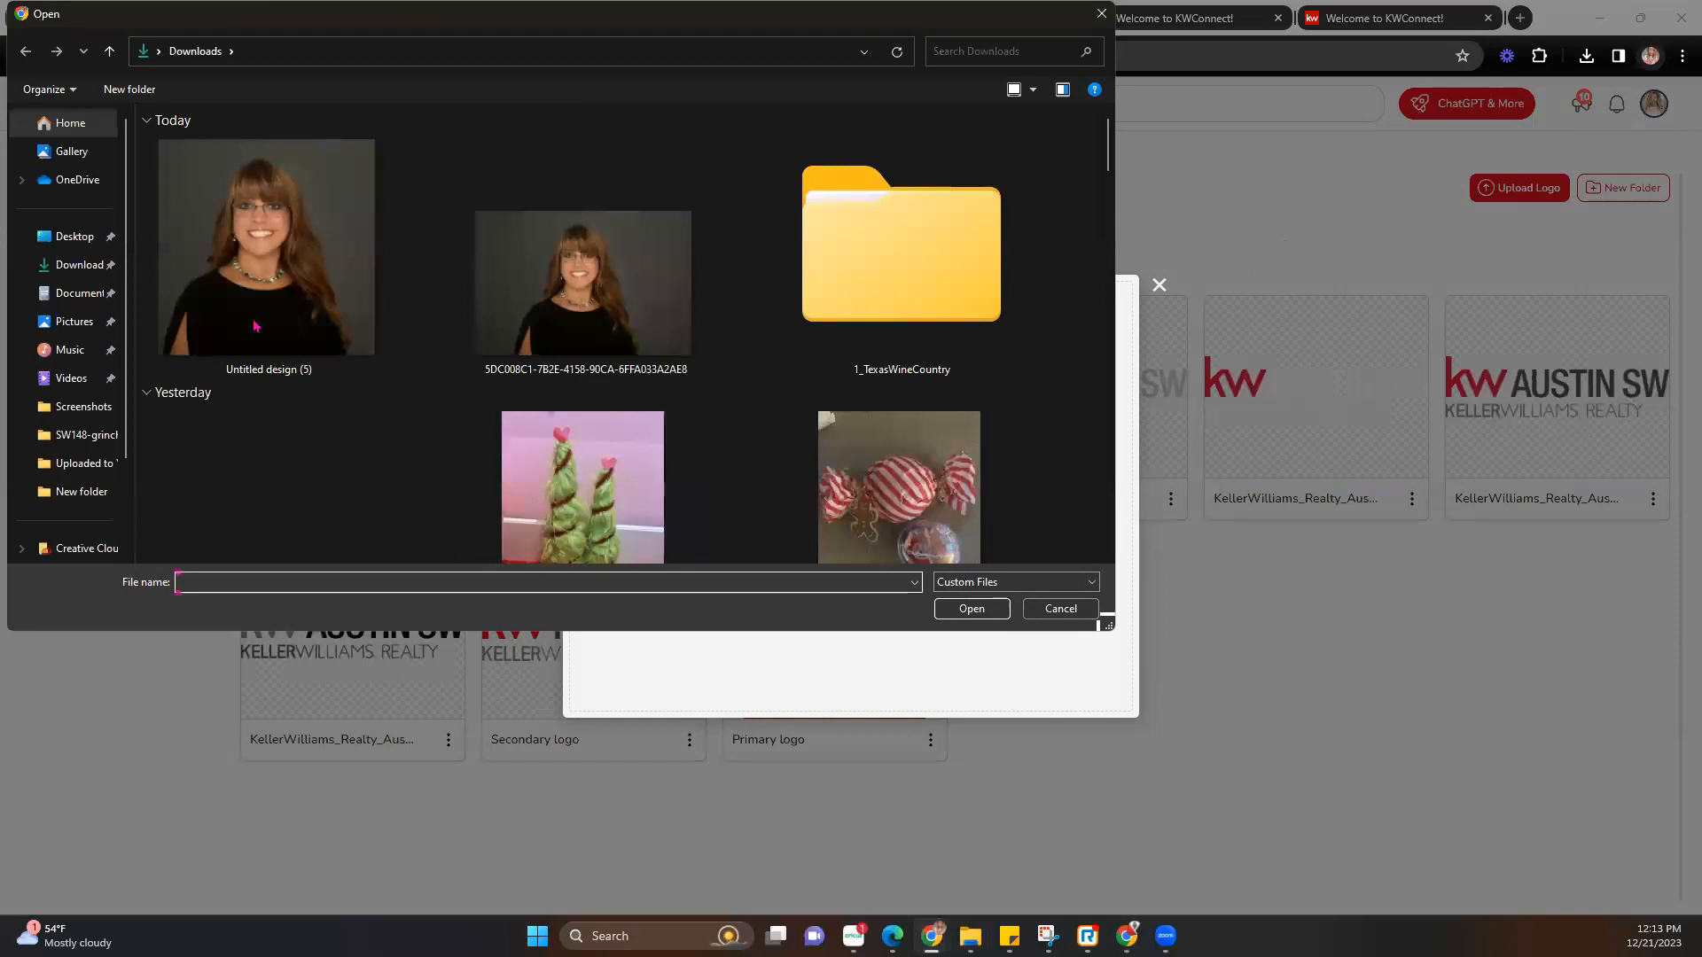
pyautogui.doubleClick(828, 264)
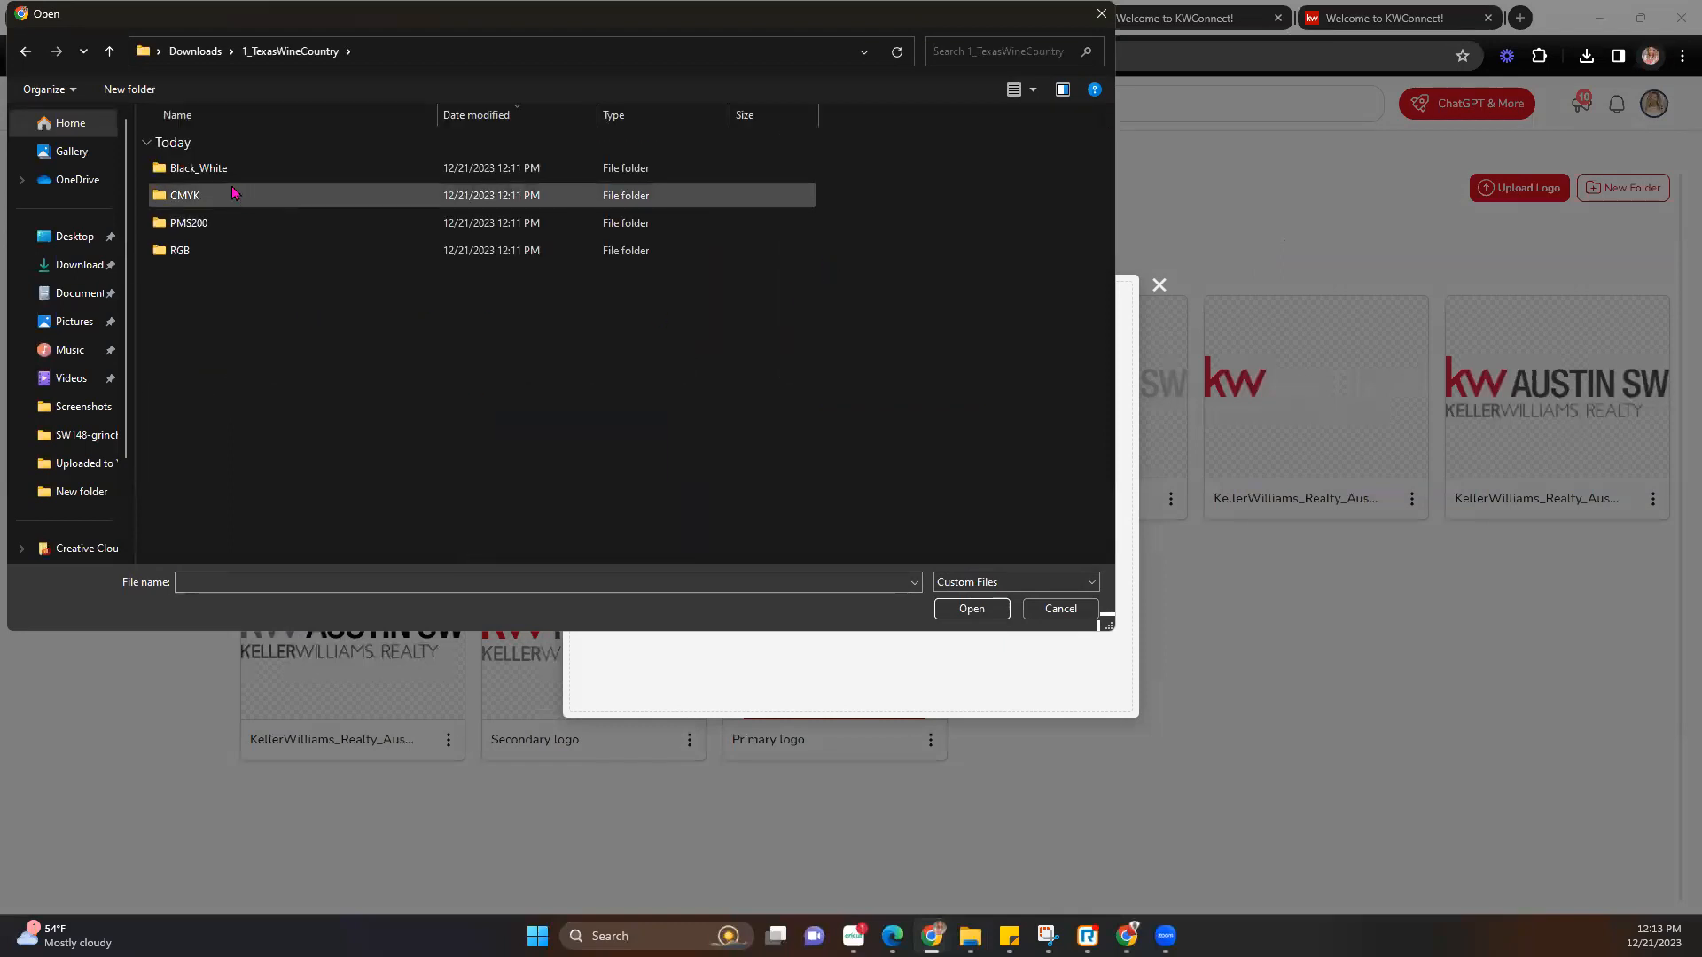
pyautogui.doubleClick(197, 168)
pyautogui.moveTo(283, 355); pyautogui.dragTo(284, 169)
pyautogui.click(969, 611)
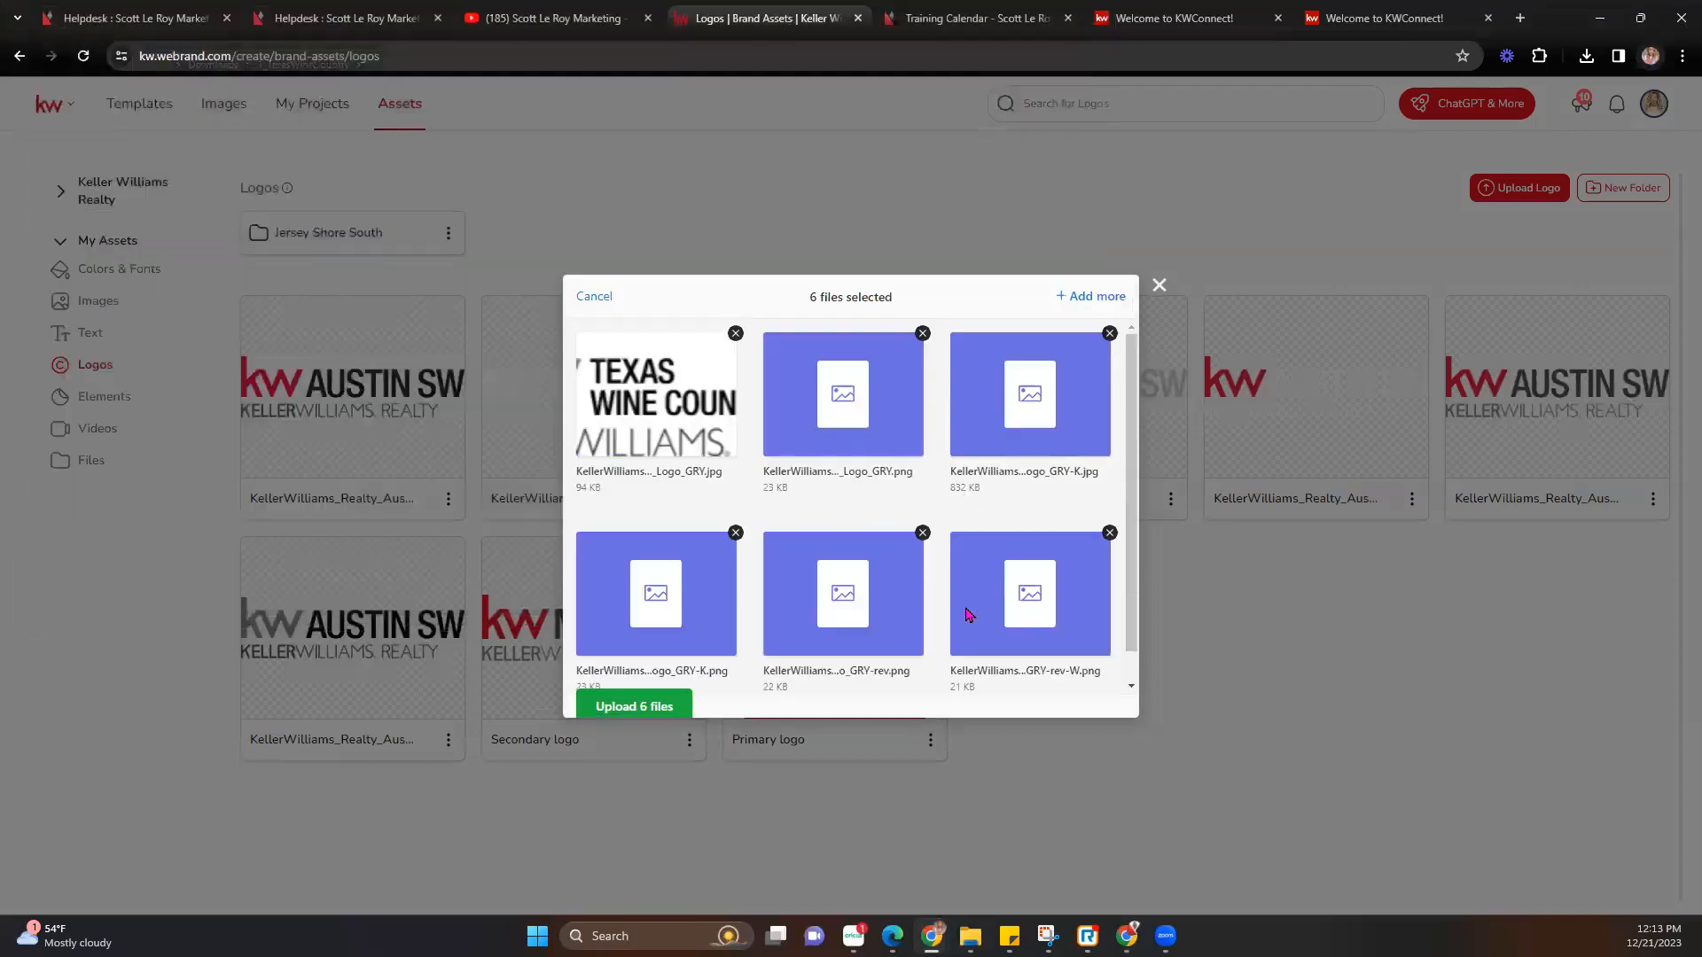
# Add the CMYK JPG logo and upload all seven files.
pyautogui.click(1097, 296)
pyautogui.click(656, 499)
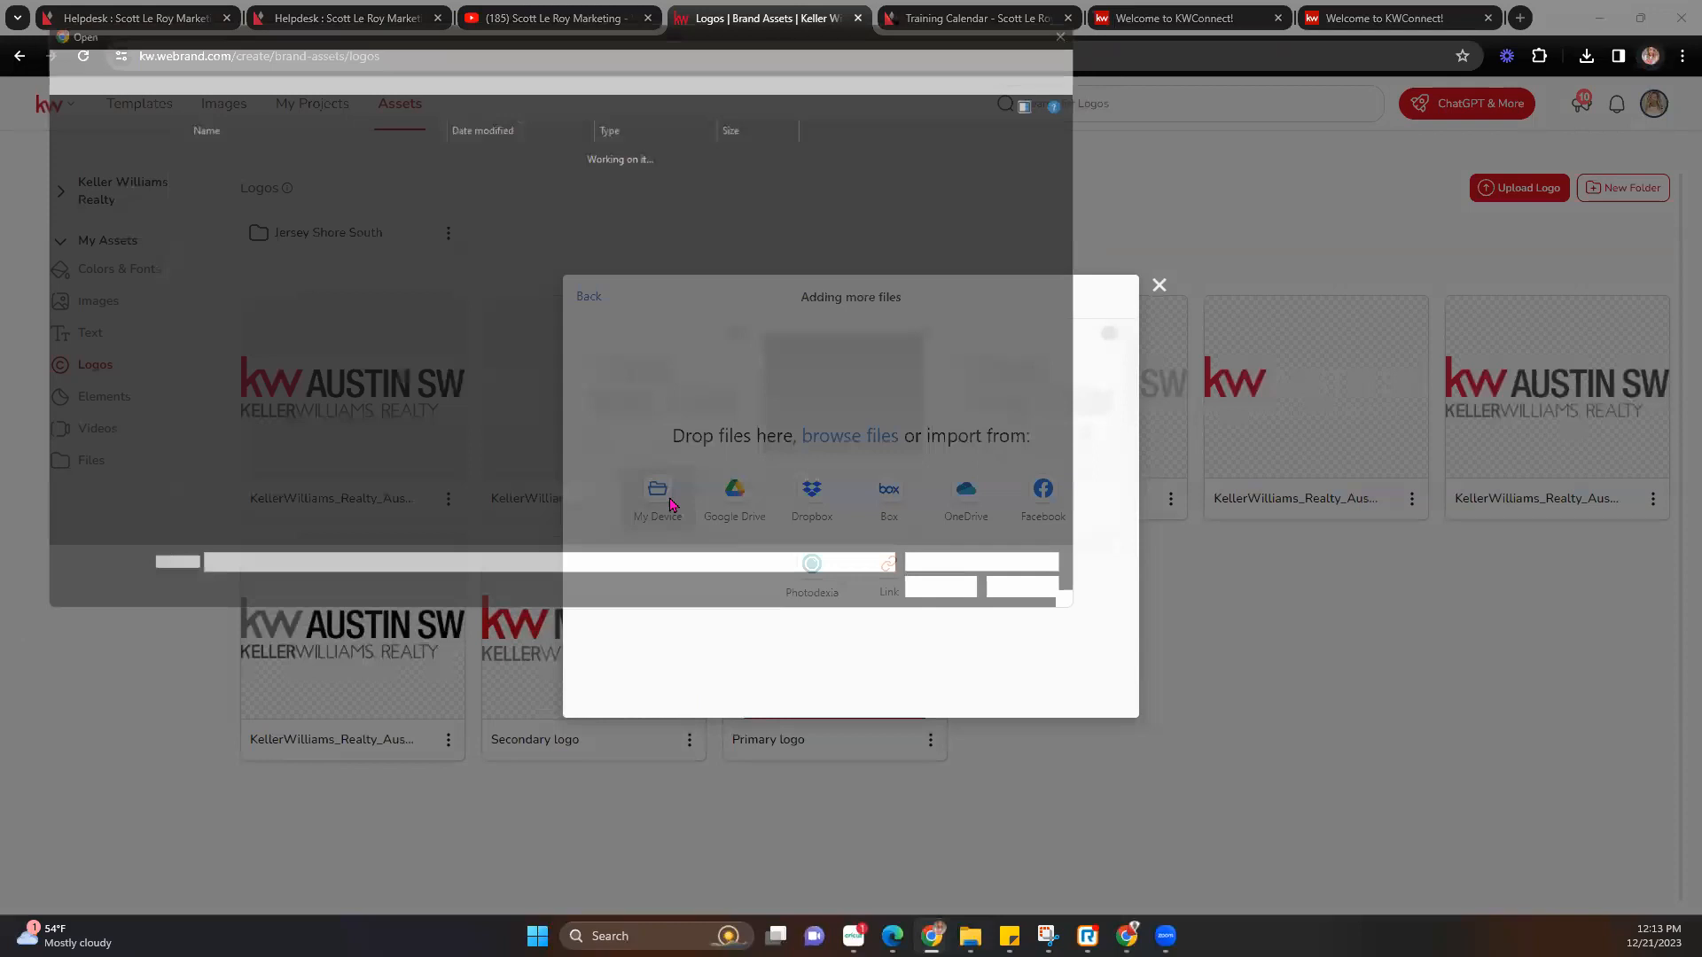
pyautogui.click(284, 50)
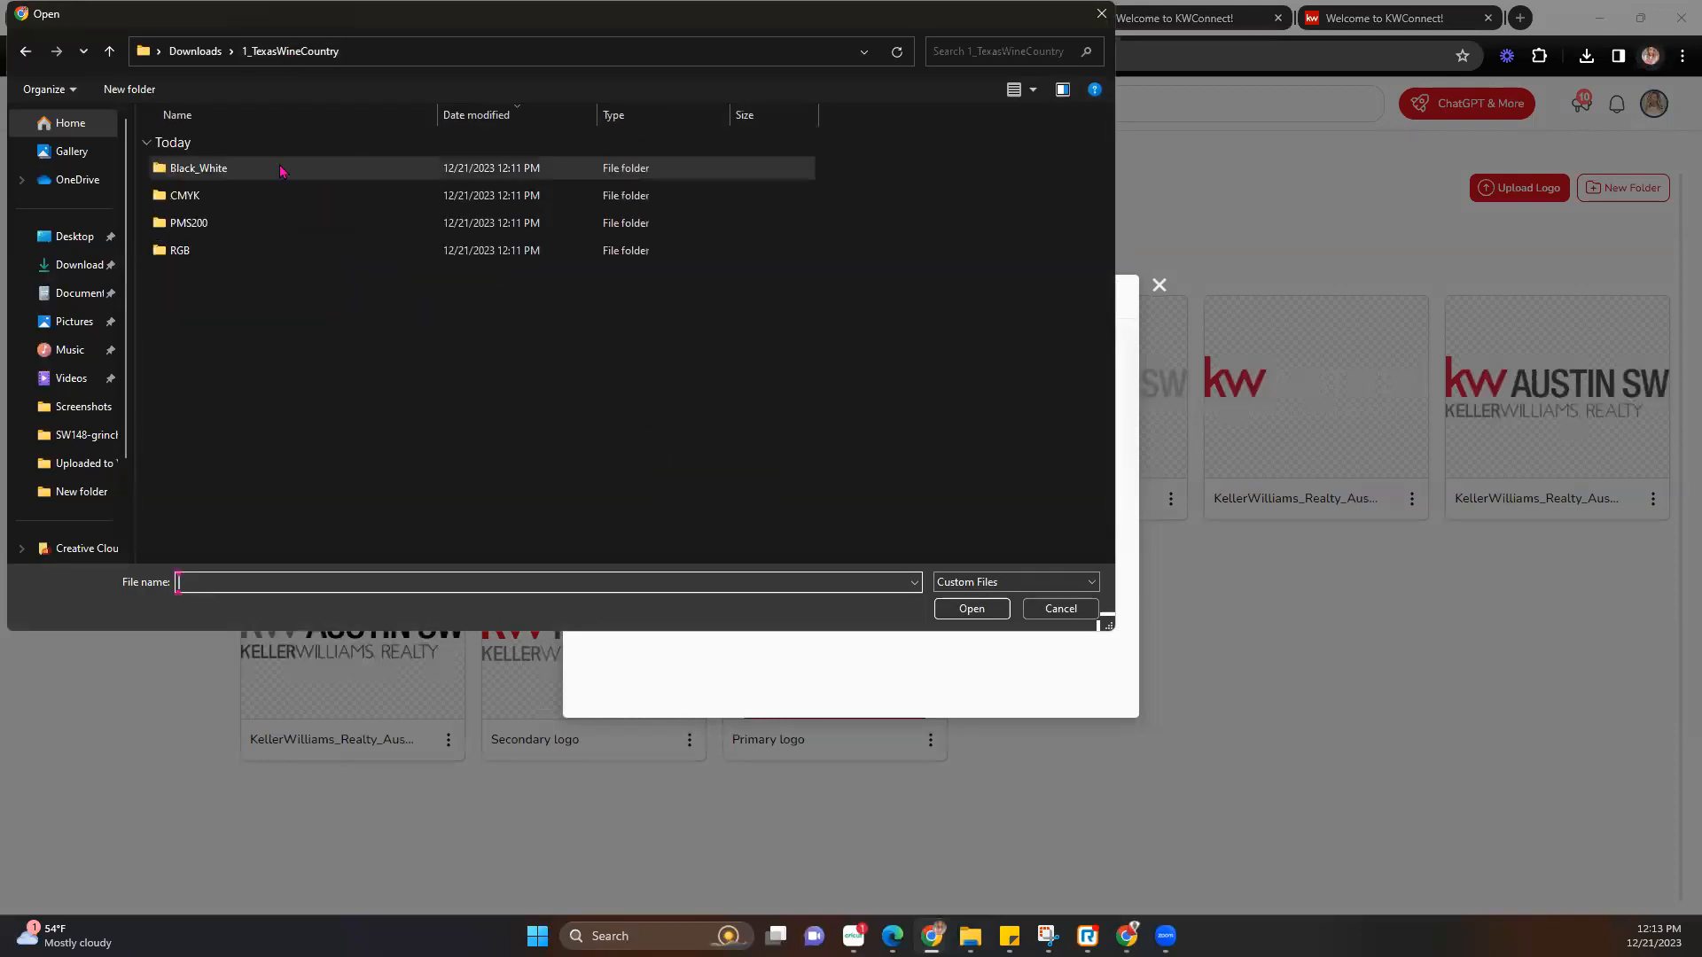
pyautogui.doubleClick(218, 200)
pyautogui.moveTo(263, 240); pyautogui.dragTo(282, 169)
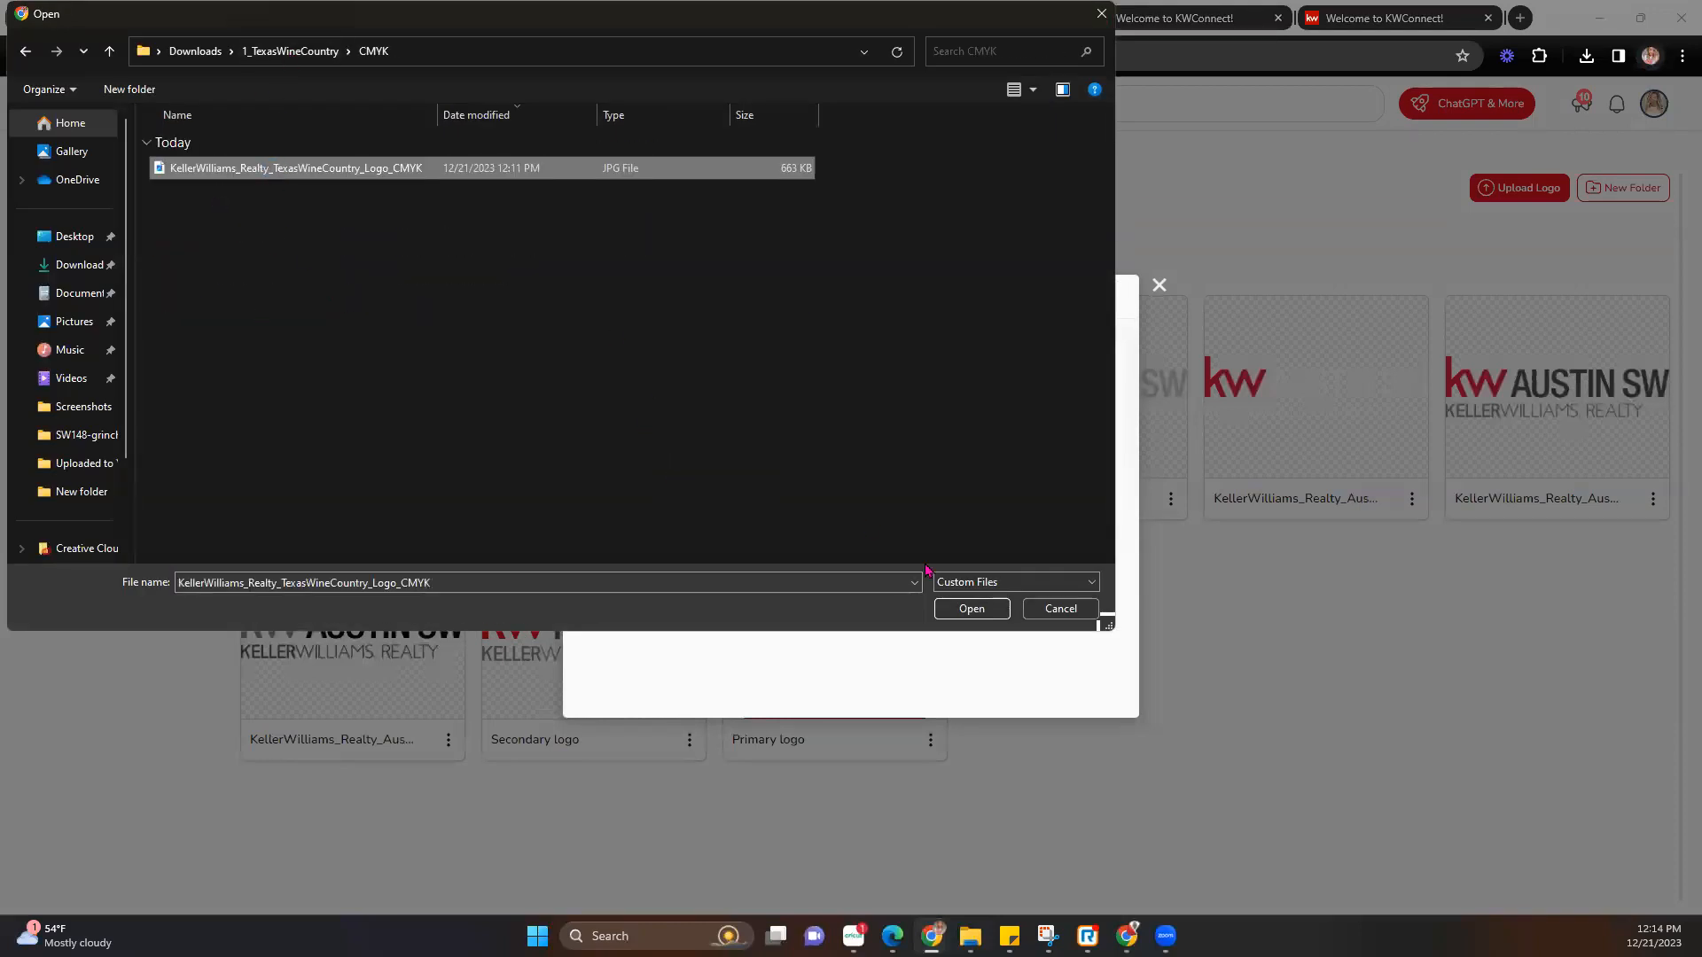
pyautogui.click(971, 608)
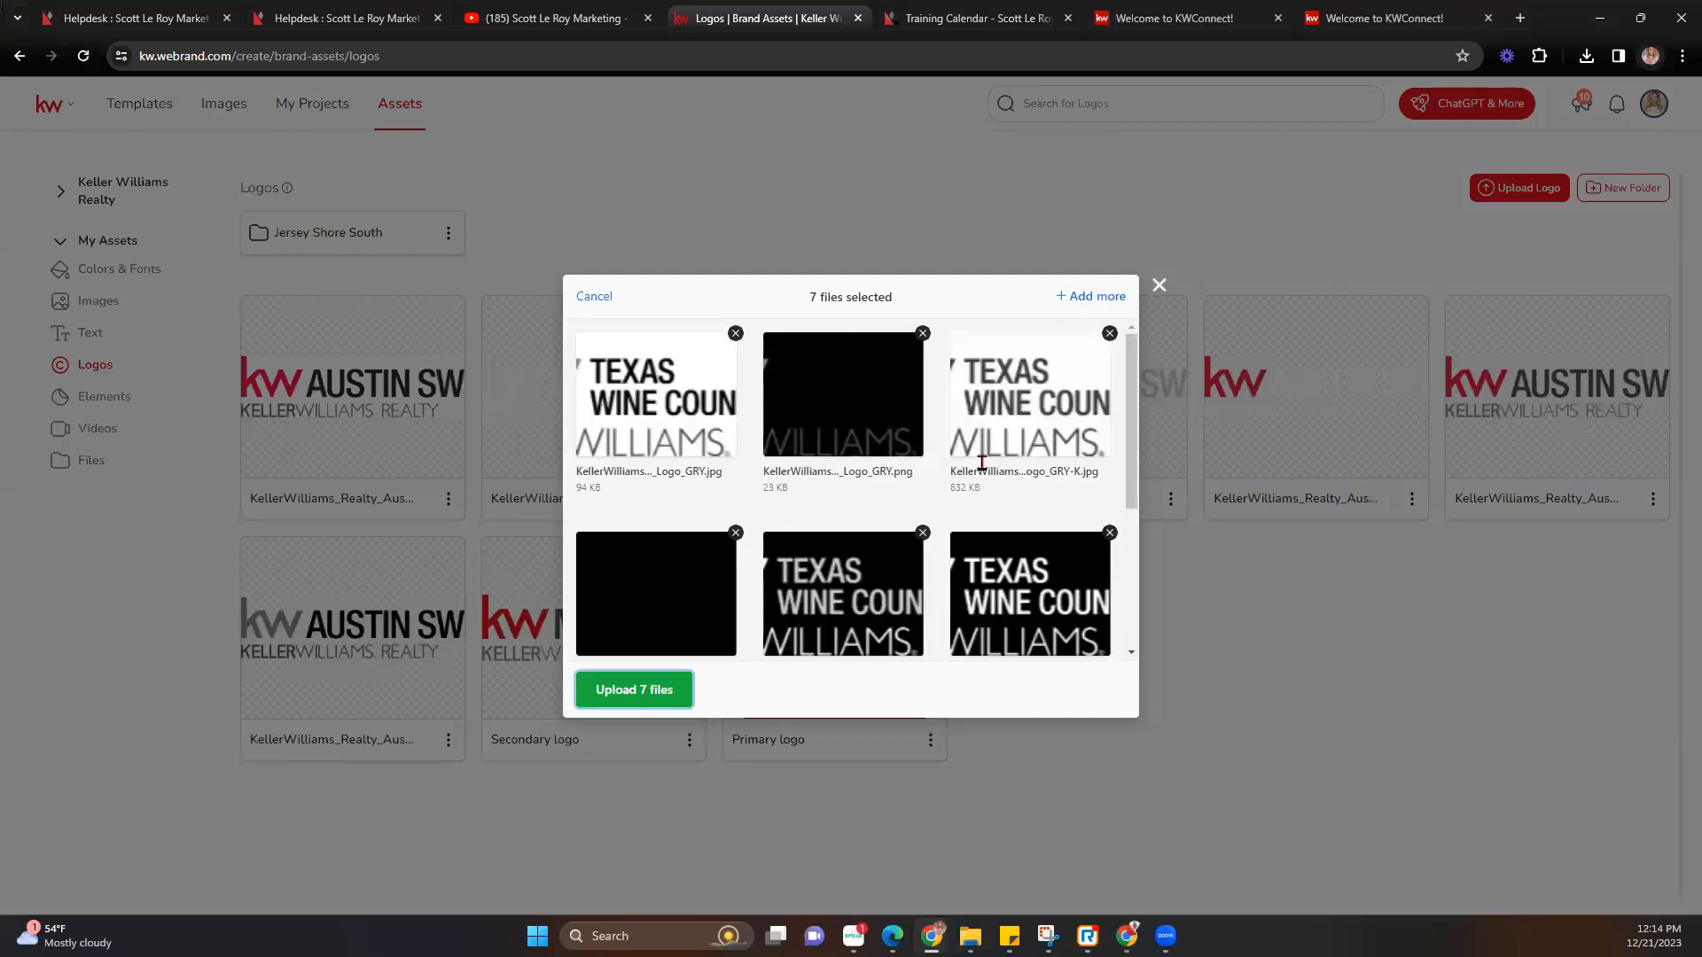
pyautogui.click(854, 293)
pyautogui.click(629, 689)
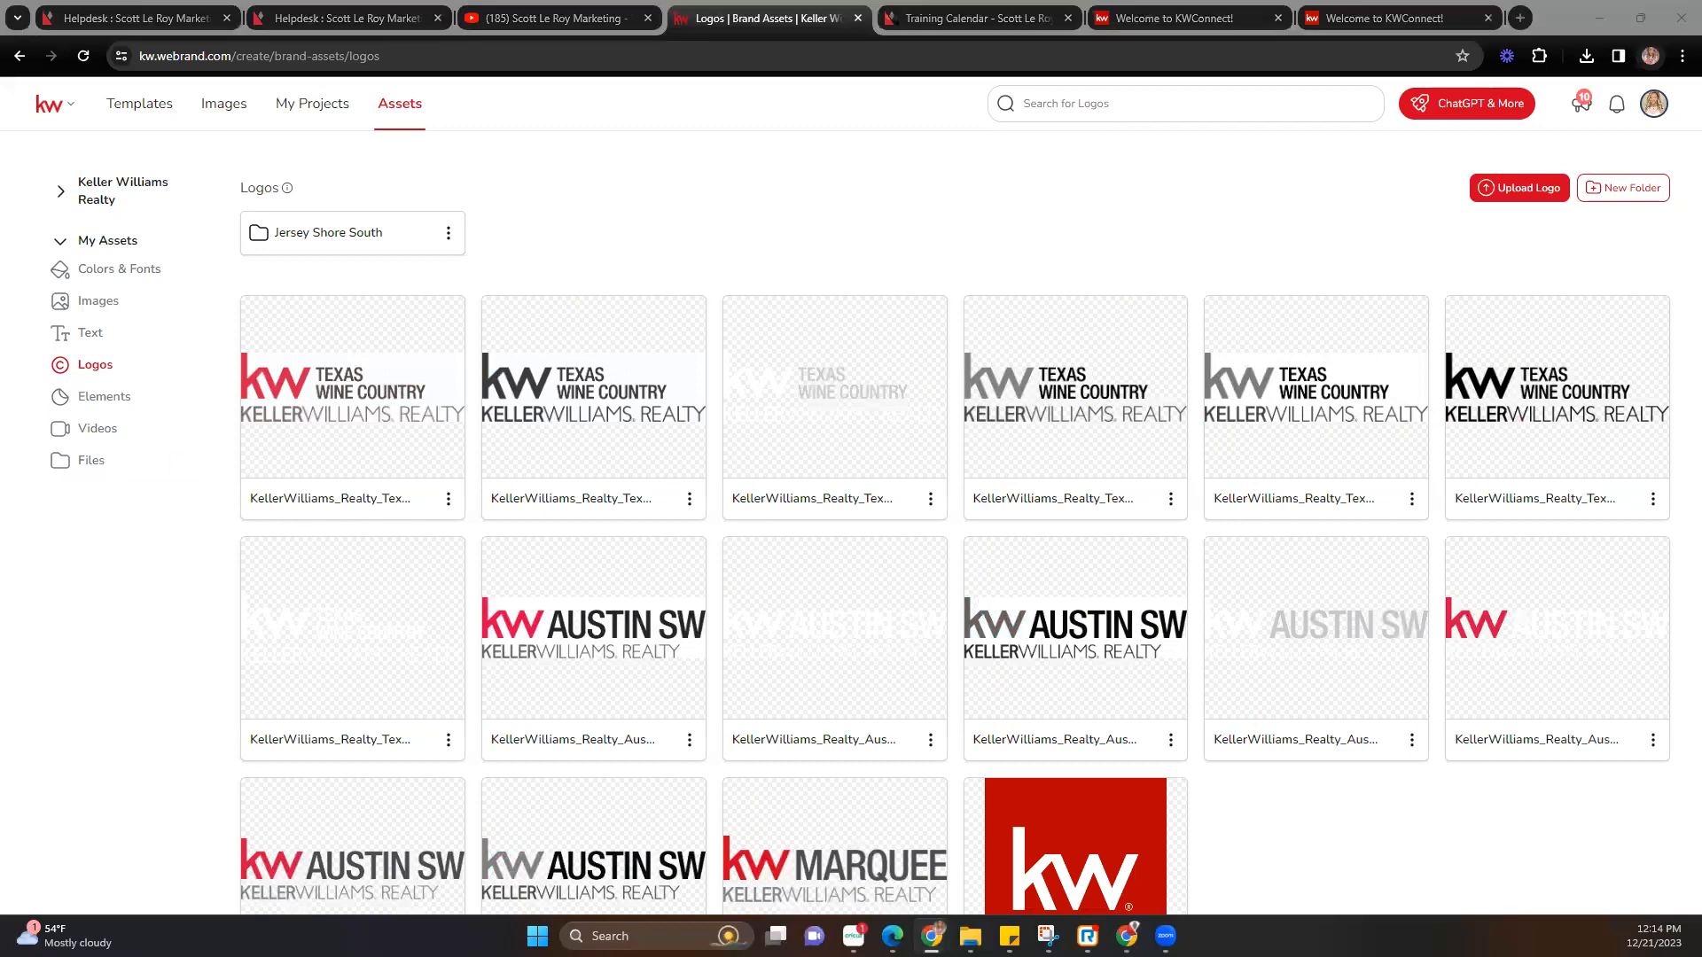
# Check the Elements, Videos and Files asset pages in My Assets.
pyautogui.click(133, 395)
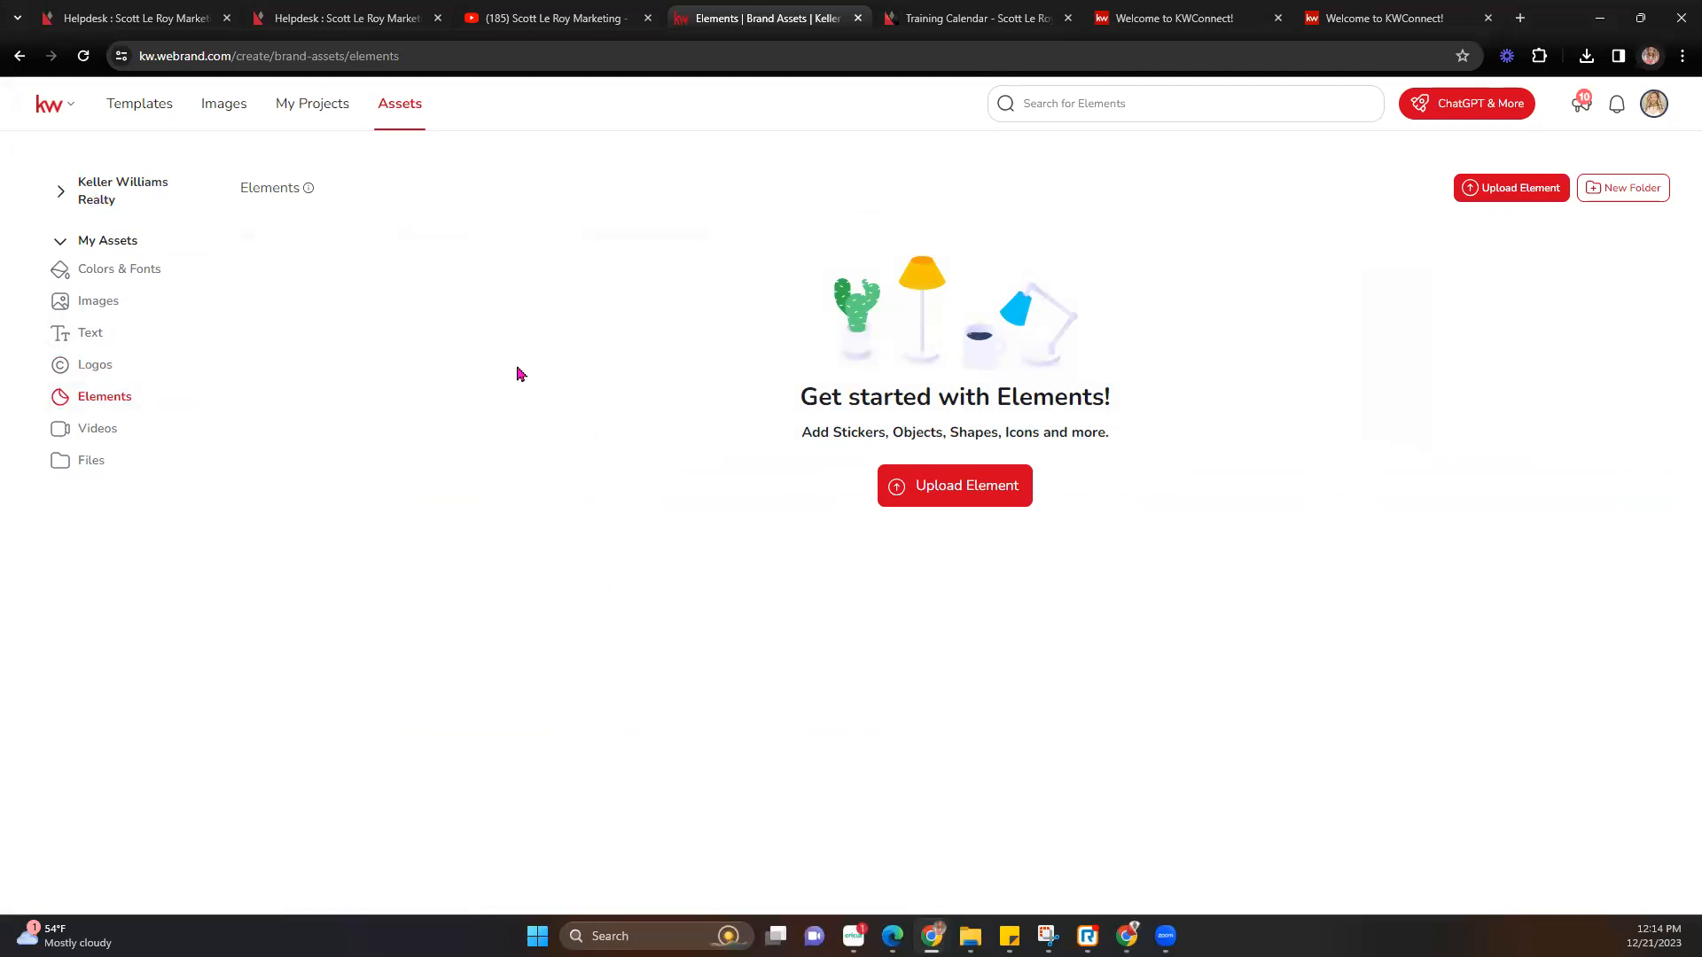
pyautogui.click(89, 425)
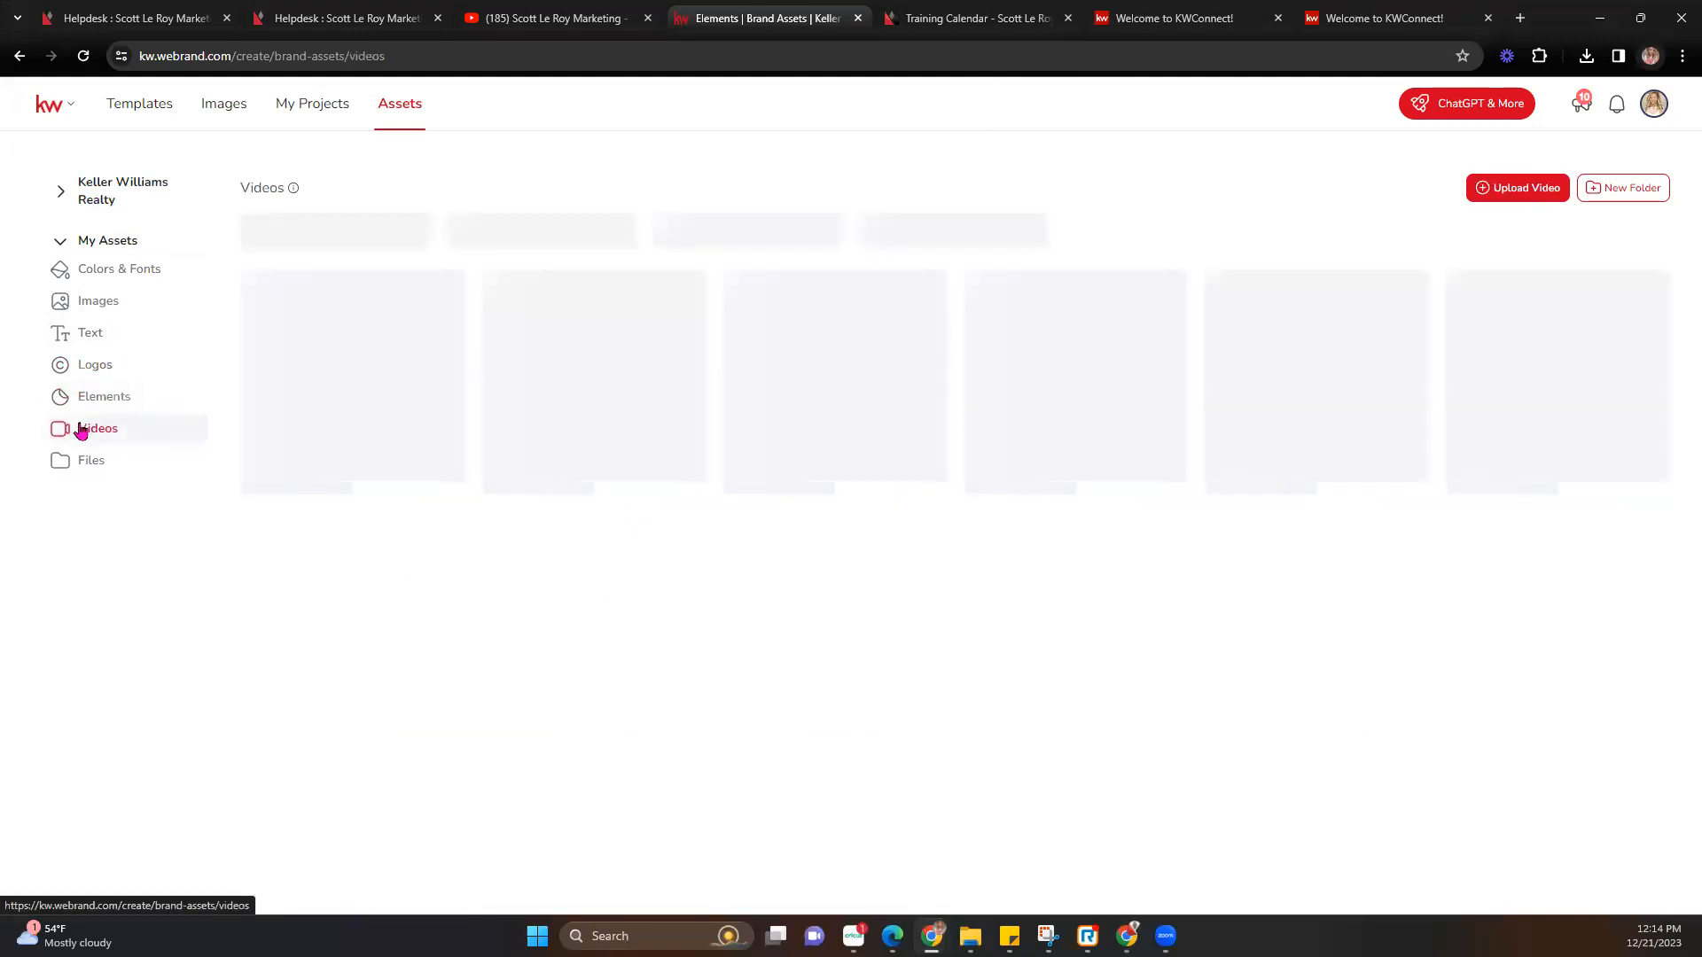
pyautogui.click(78, 460)
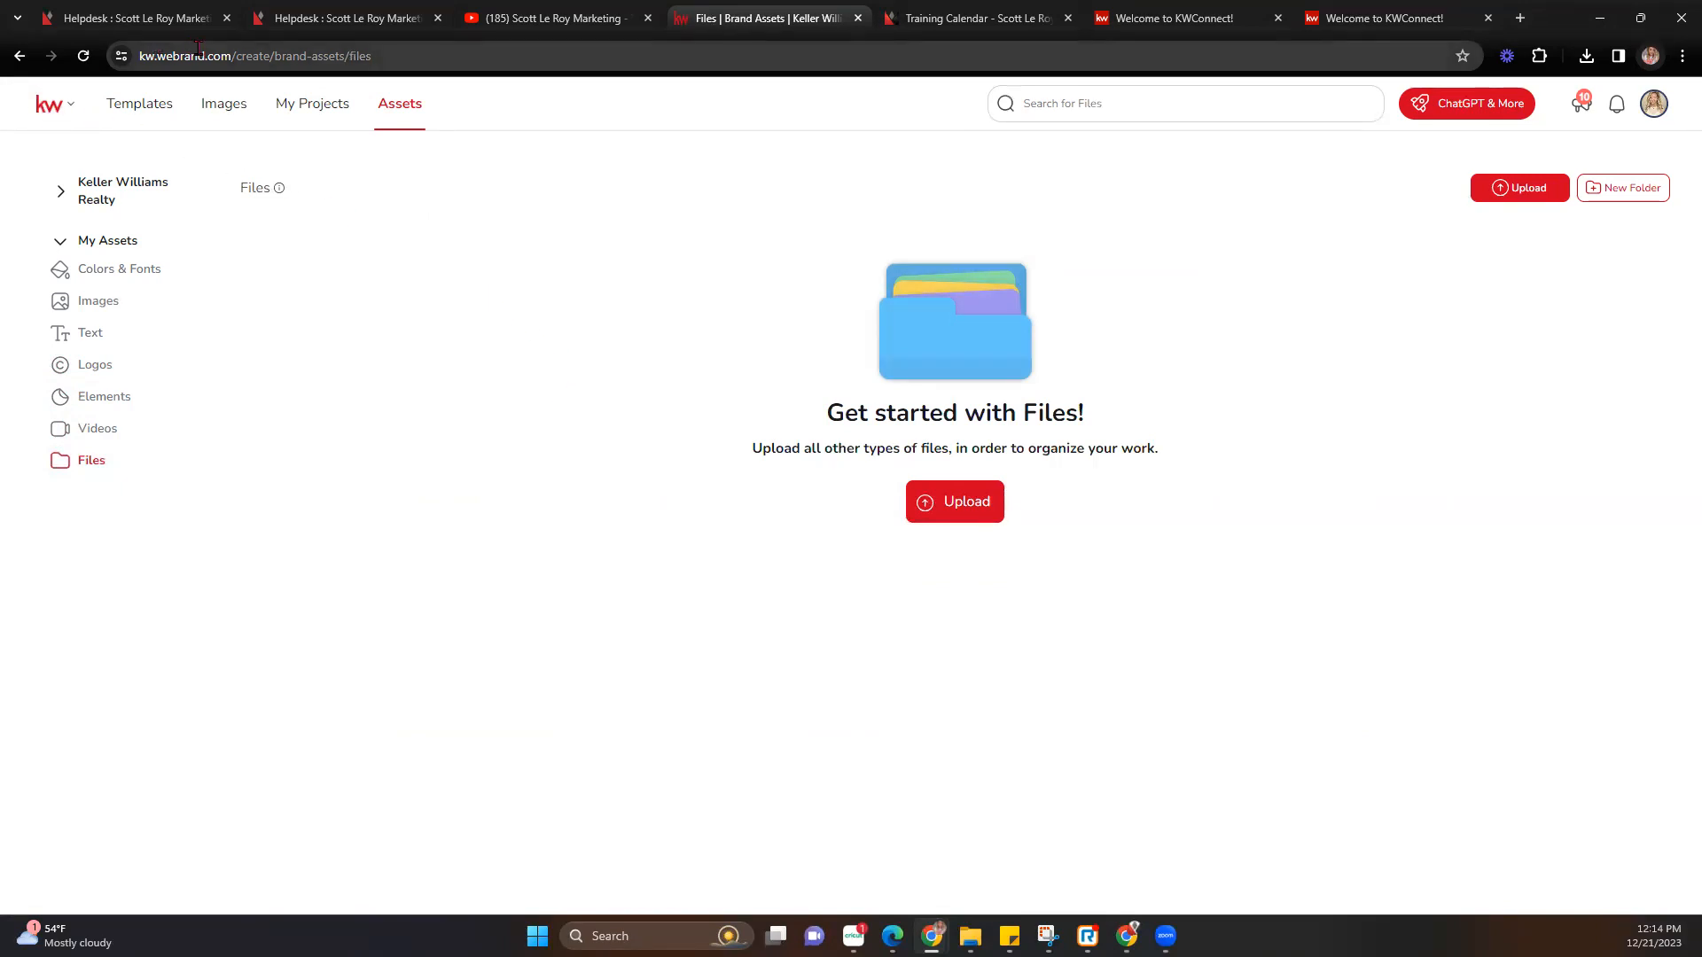
# Go to the KW Command dashboard by entering 'agen' in the address bar.
pyautogui.click(700, 51)
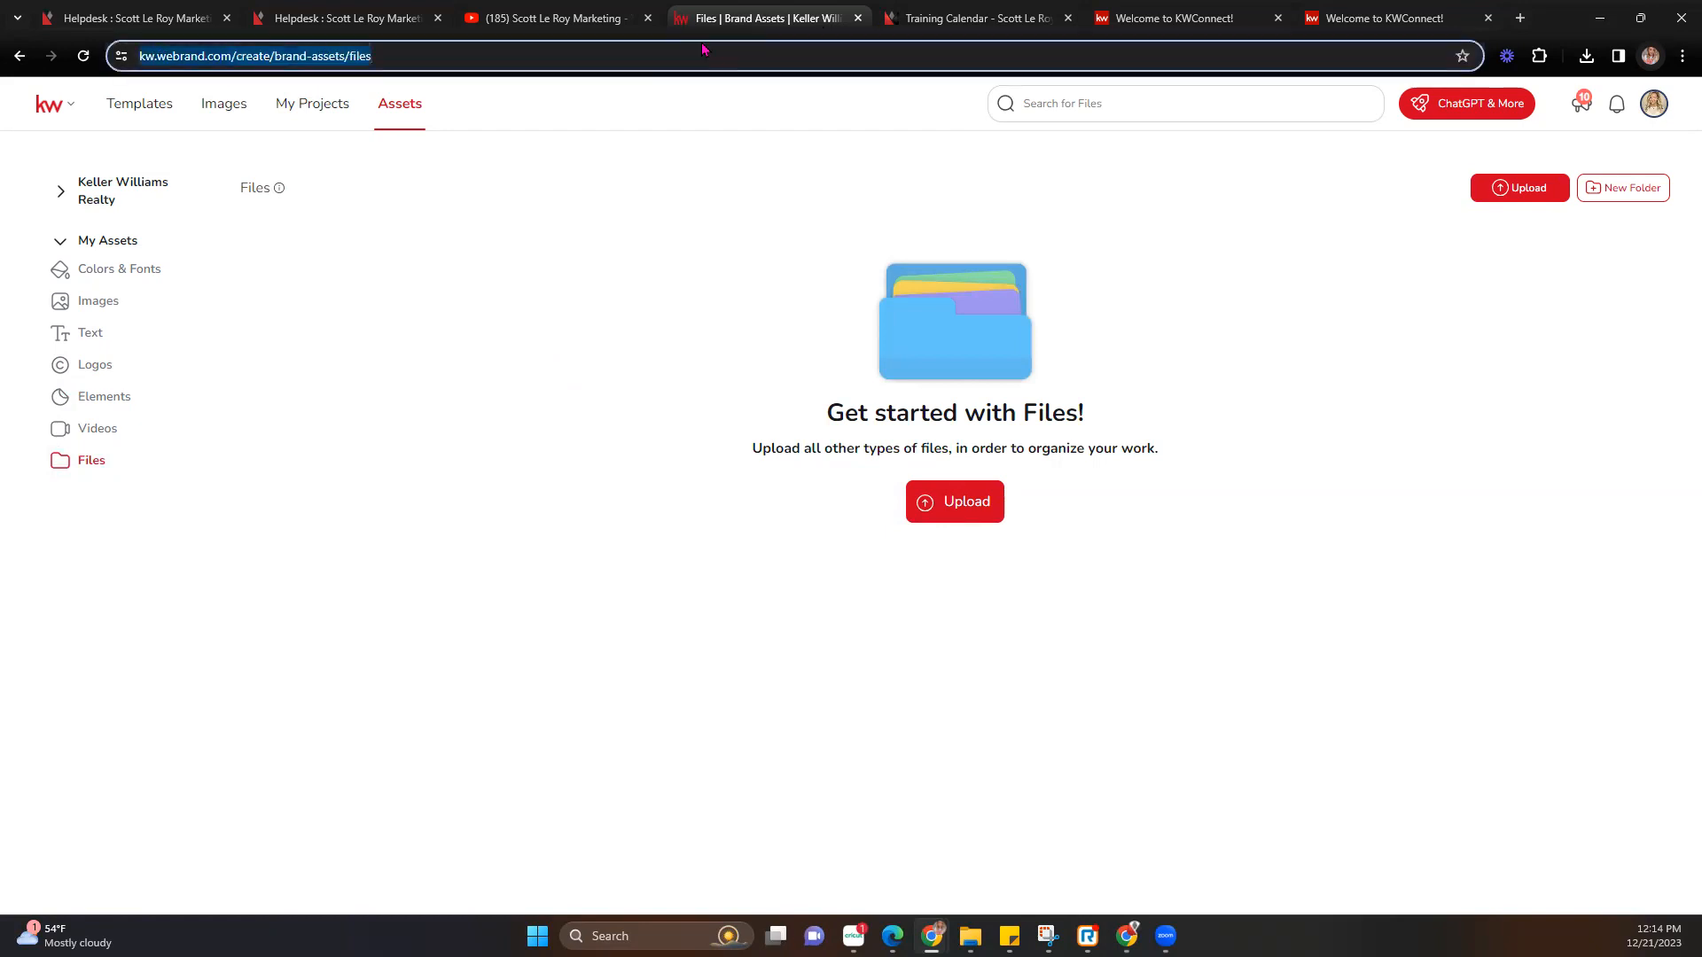
pyautogui.write('agen')
pyautogui.press('Return')
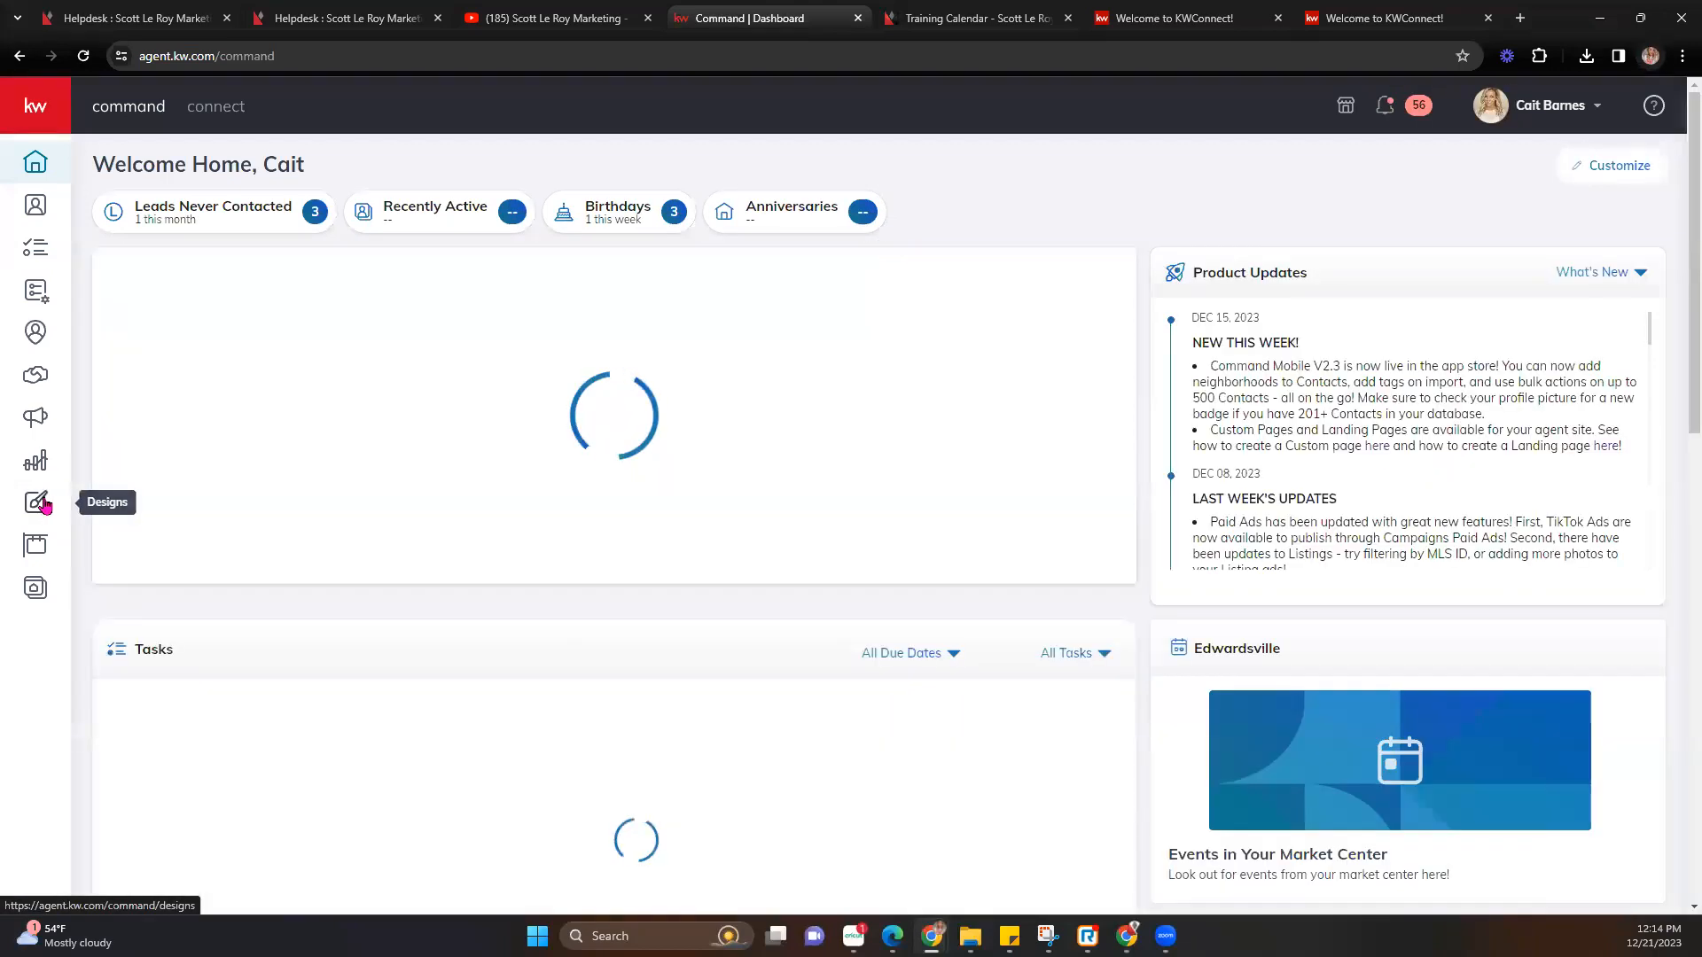
# Open KW Command's Designs section and dismiss the stray context menu.
pyautogui.click(37, 503)
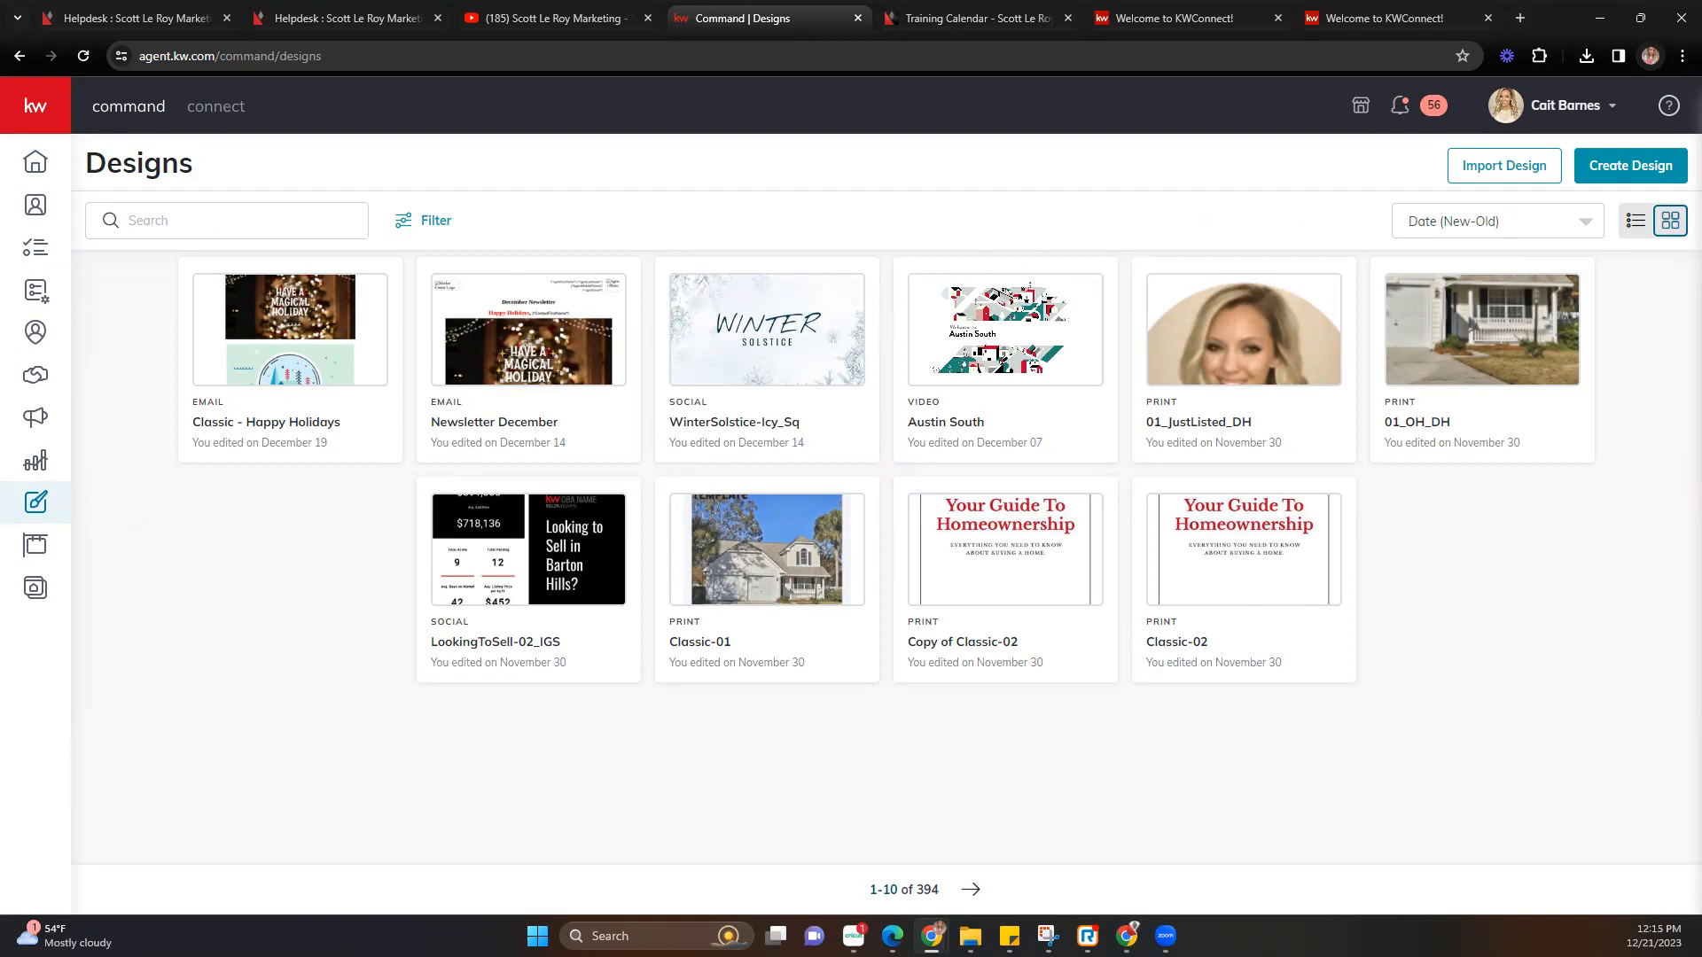
pyautogui.rightClick(1488, 171)
pyautogui.click(1511, 171)
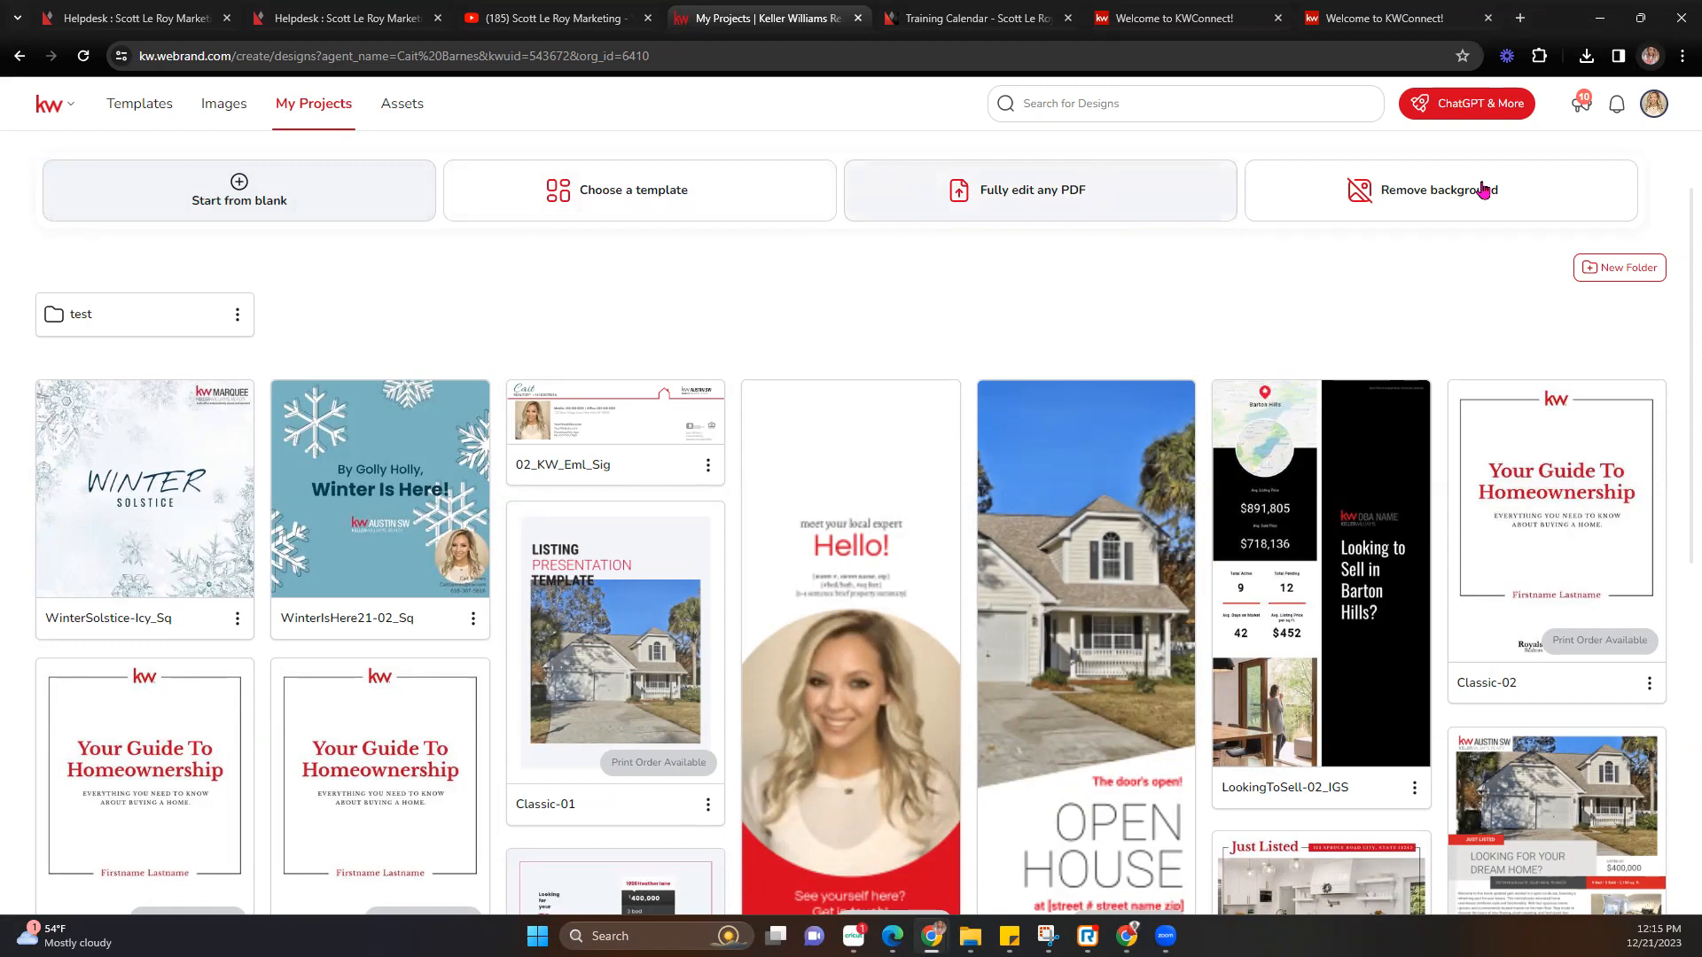
# Browse Templates, then return via 'agen' to KW Command's Designs list and start Create Design.
pyautogui.click(155, 108)
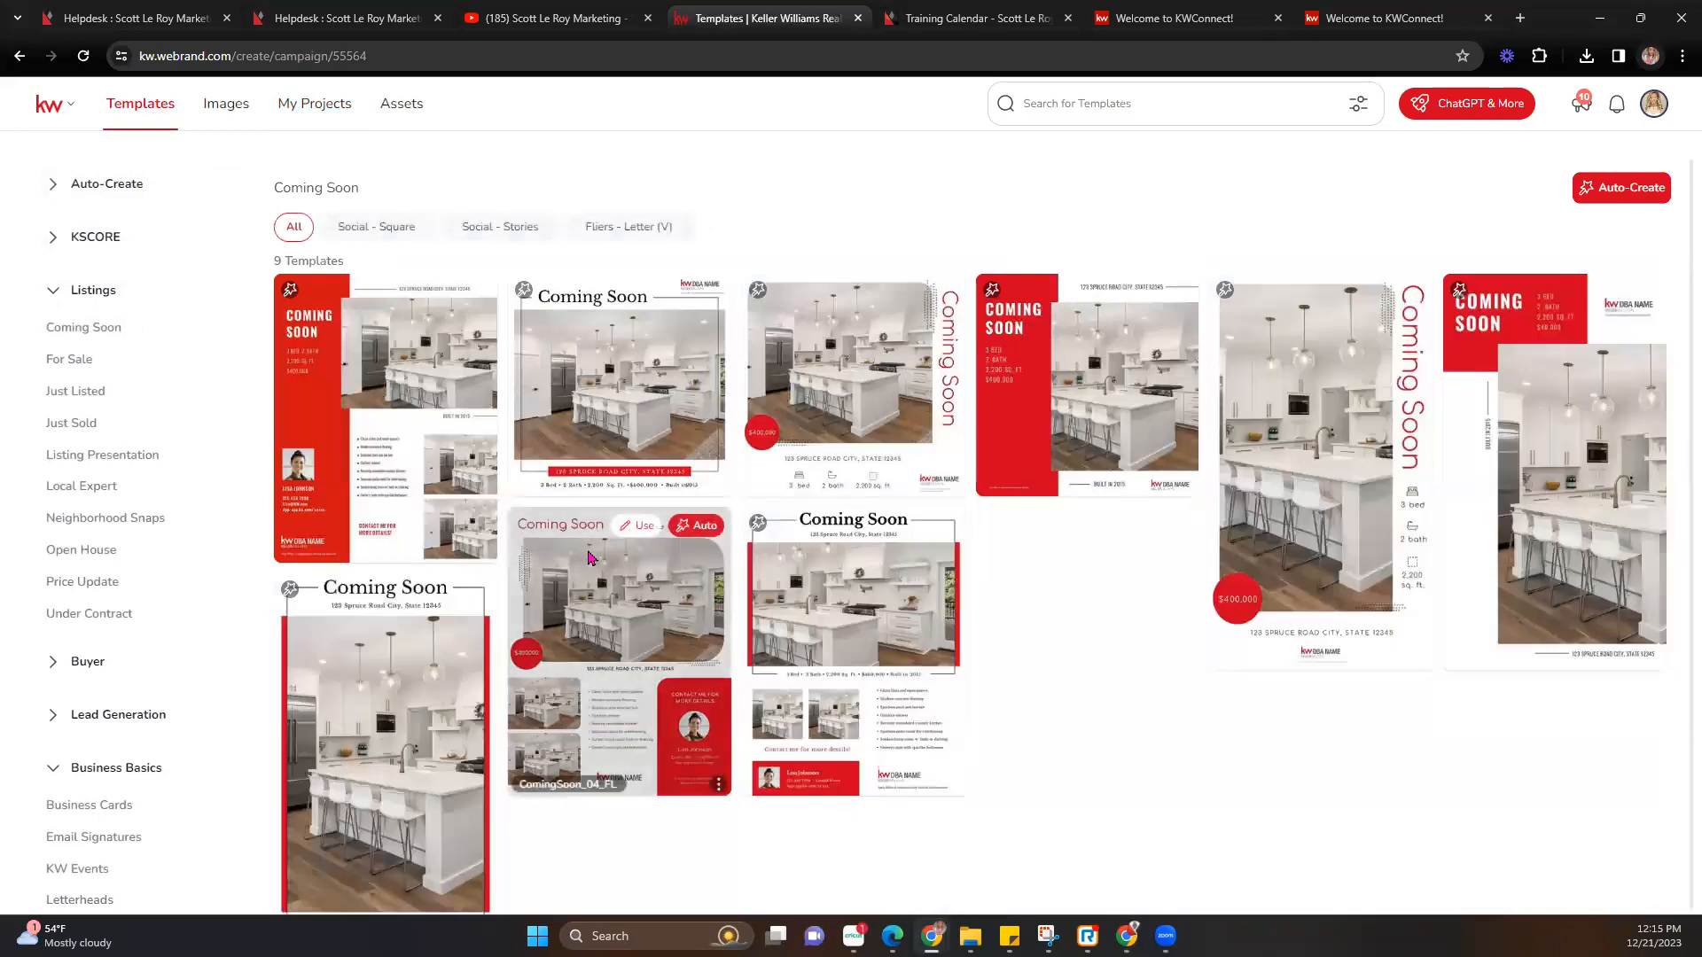
pyautogui.click(518, 54)
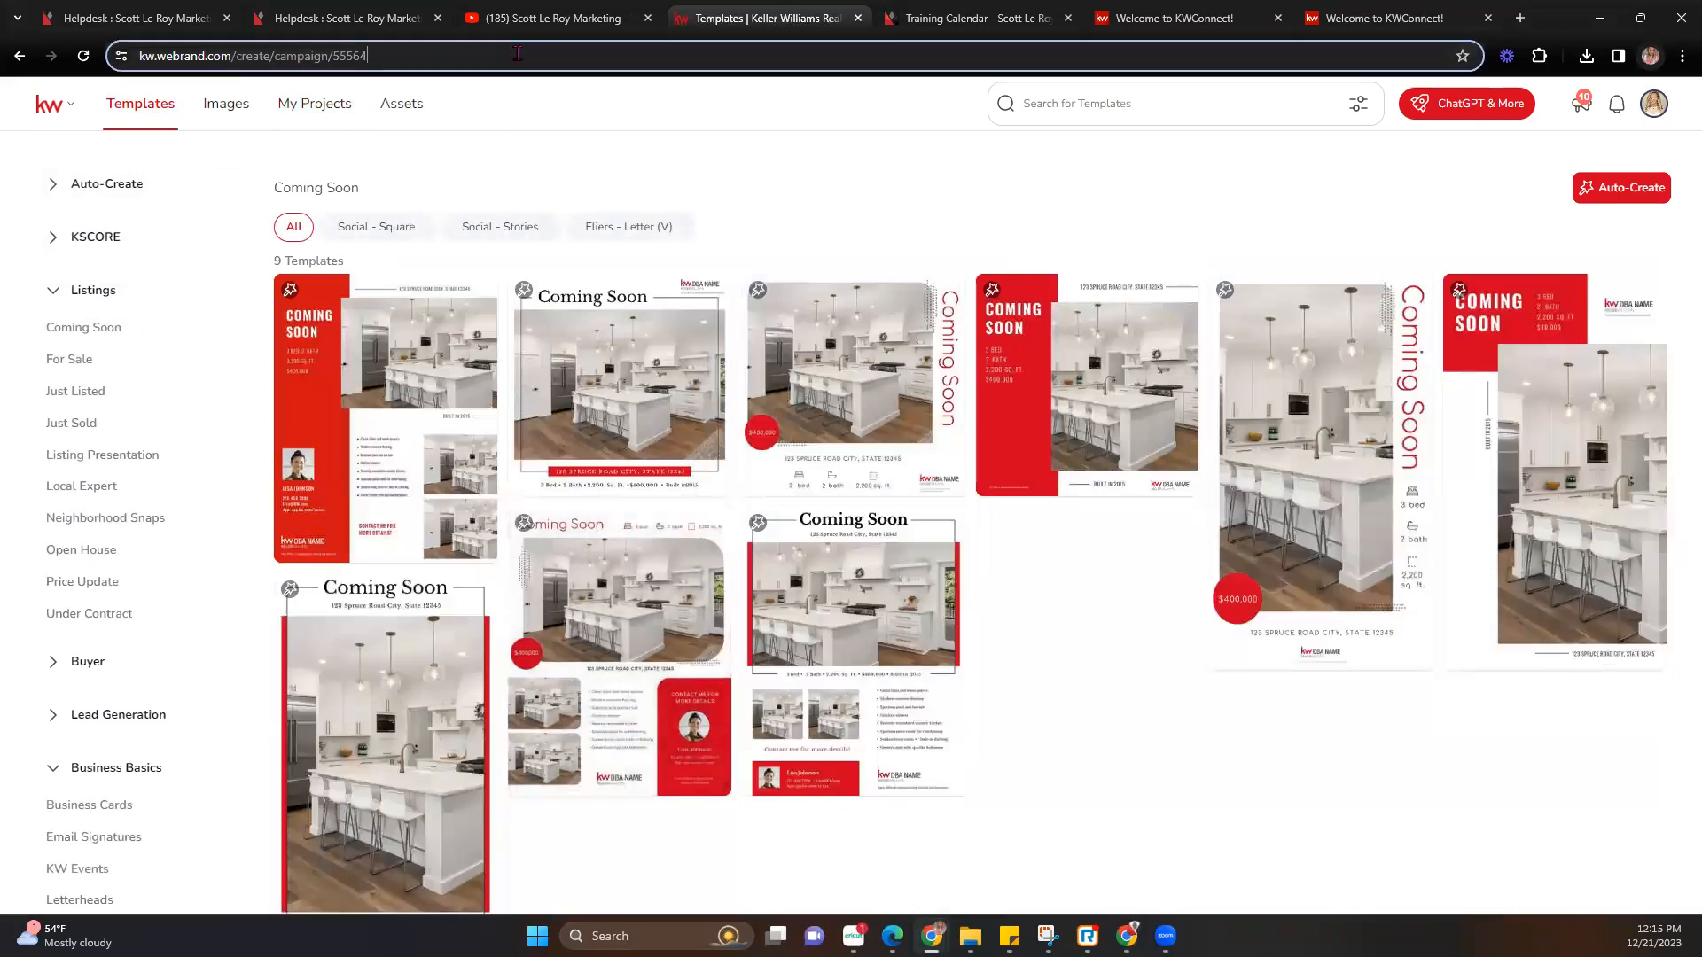
pyautogui.write('agen')
pyautogui.press('Return')
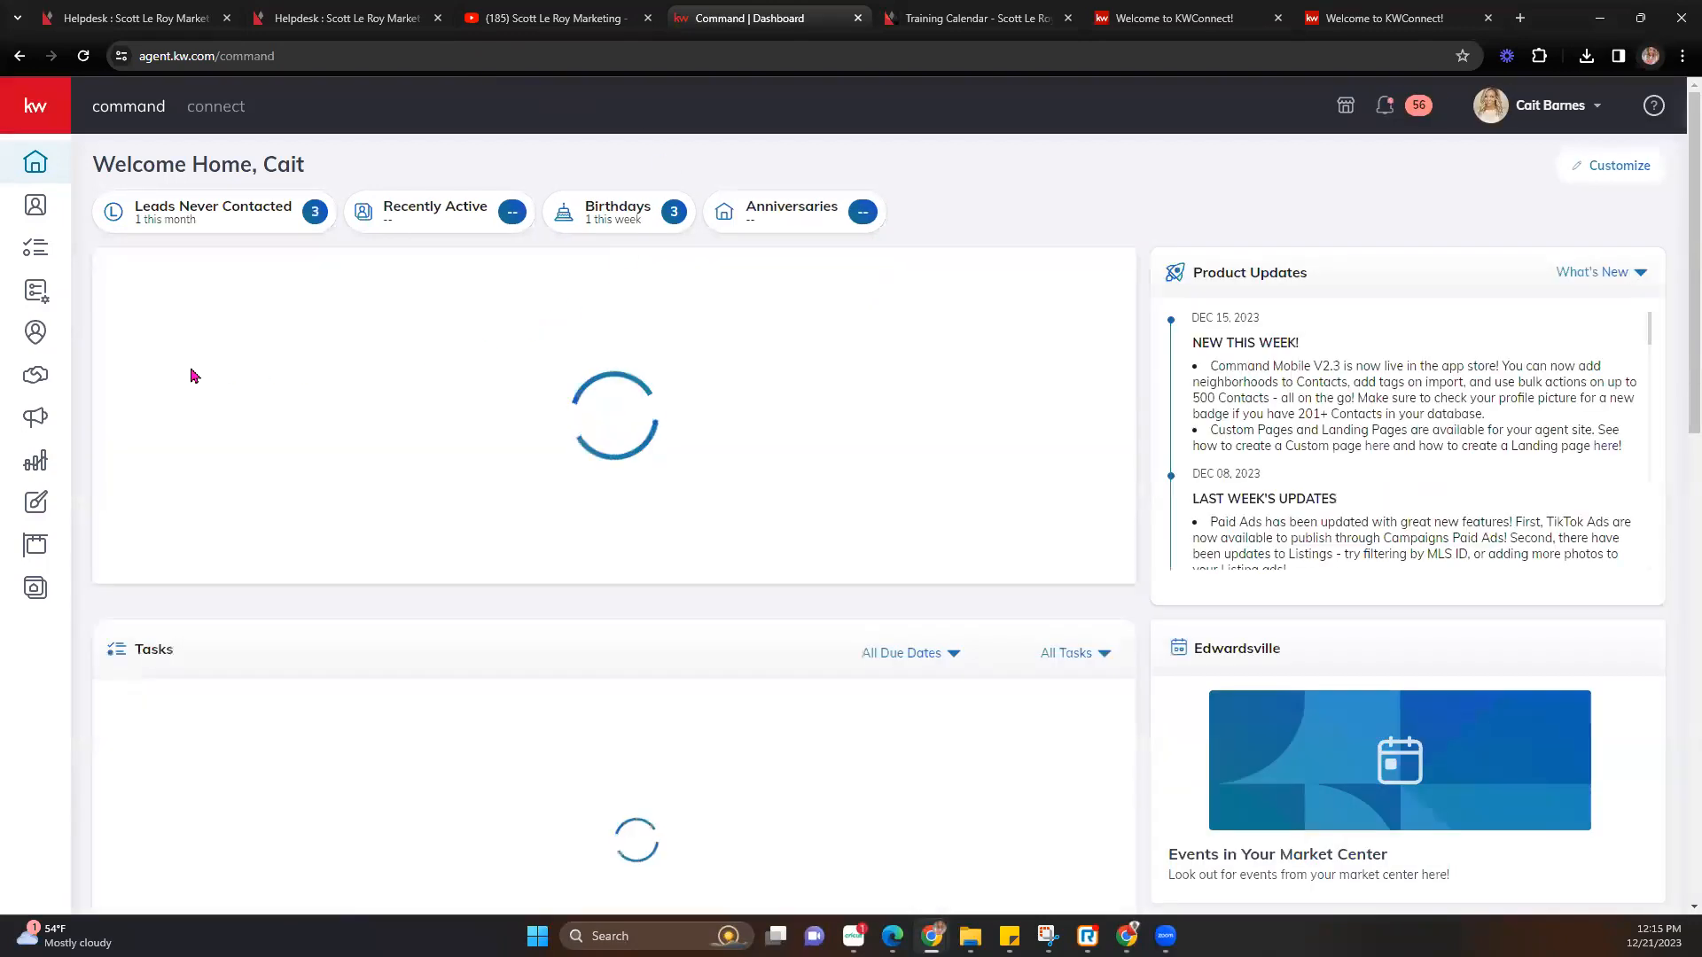
pyautogui.click(38, 508)
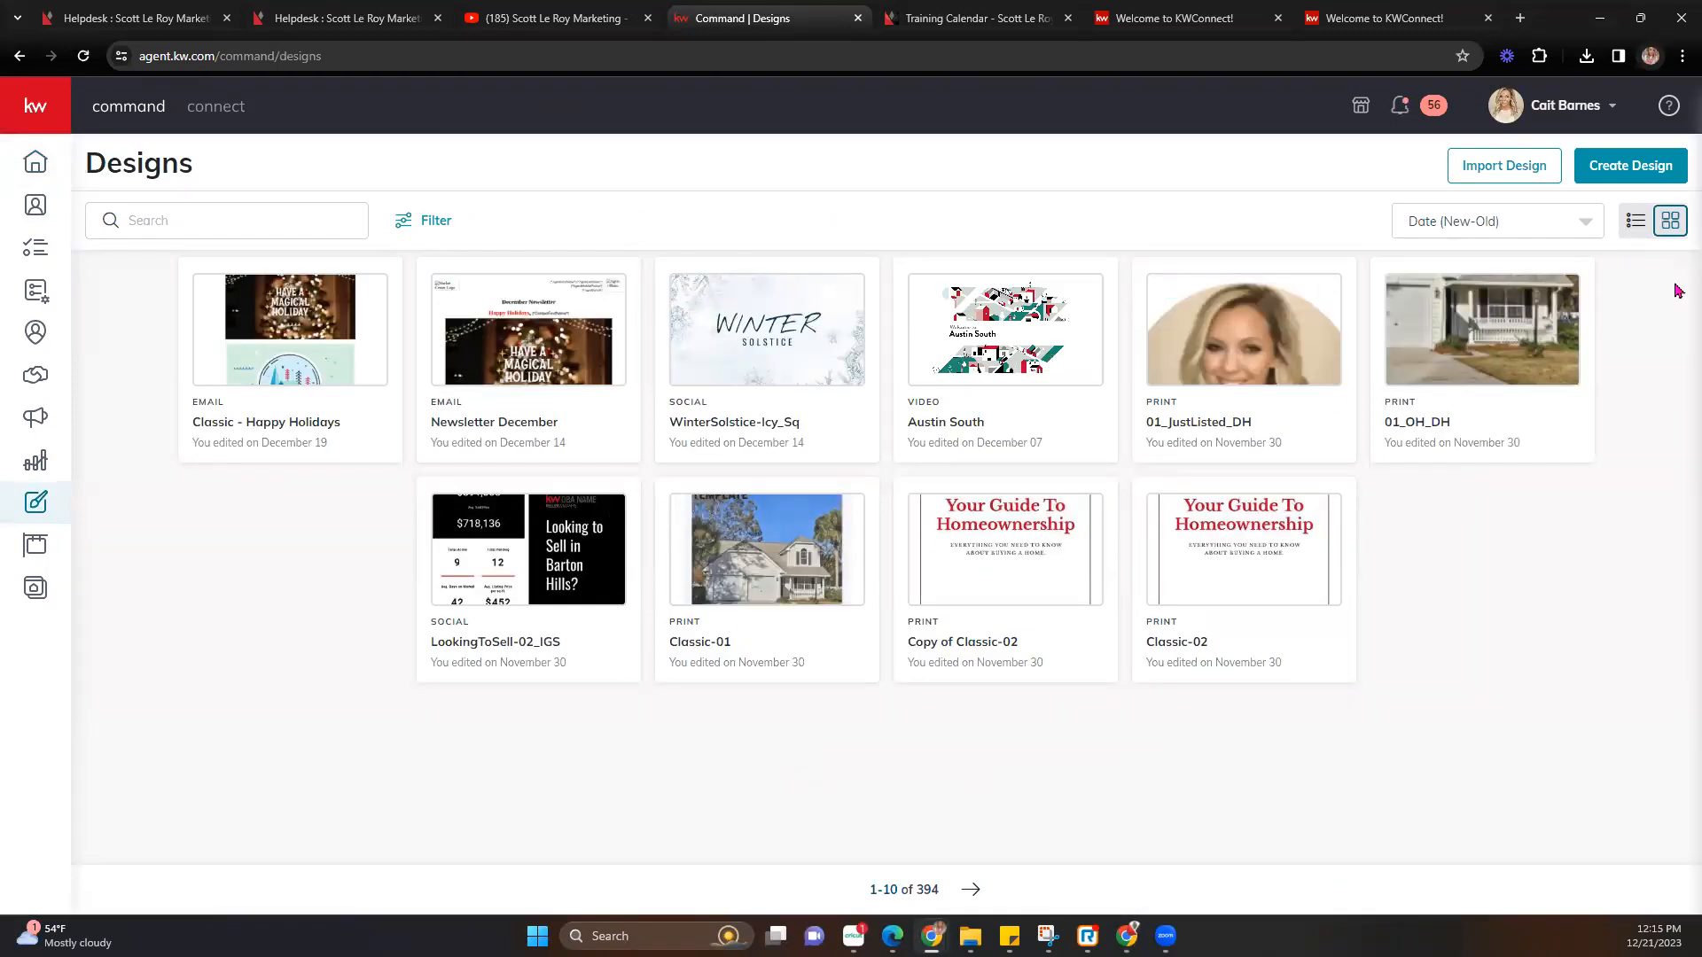
pyautogui.click(1615, 168)
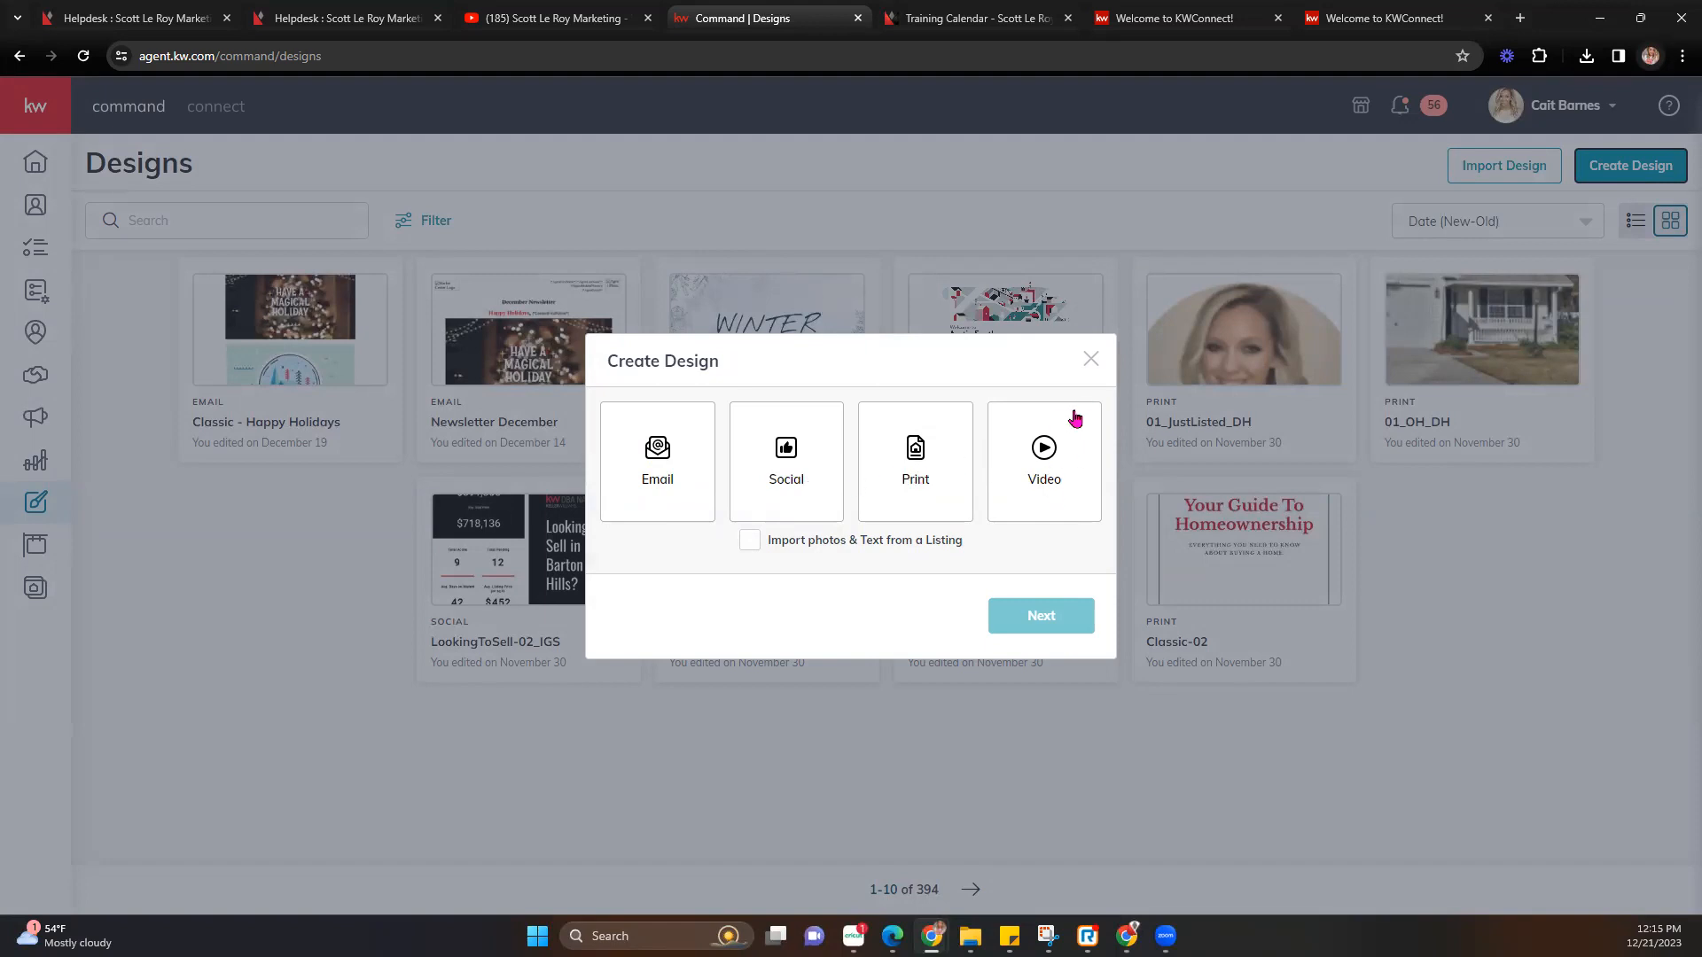
# Pick Print as the design type and continue to the template gallery.
pyautogui.click(911, 445)
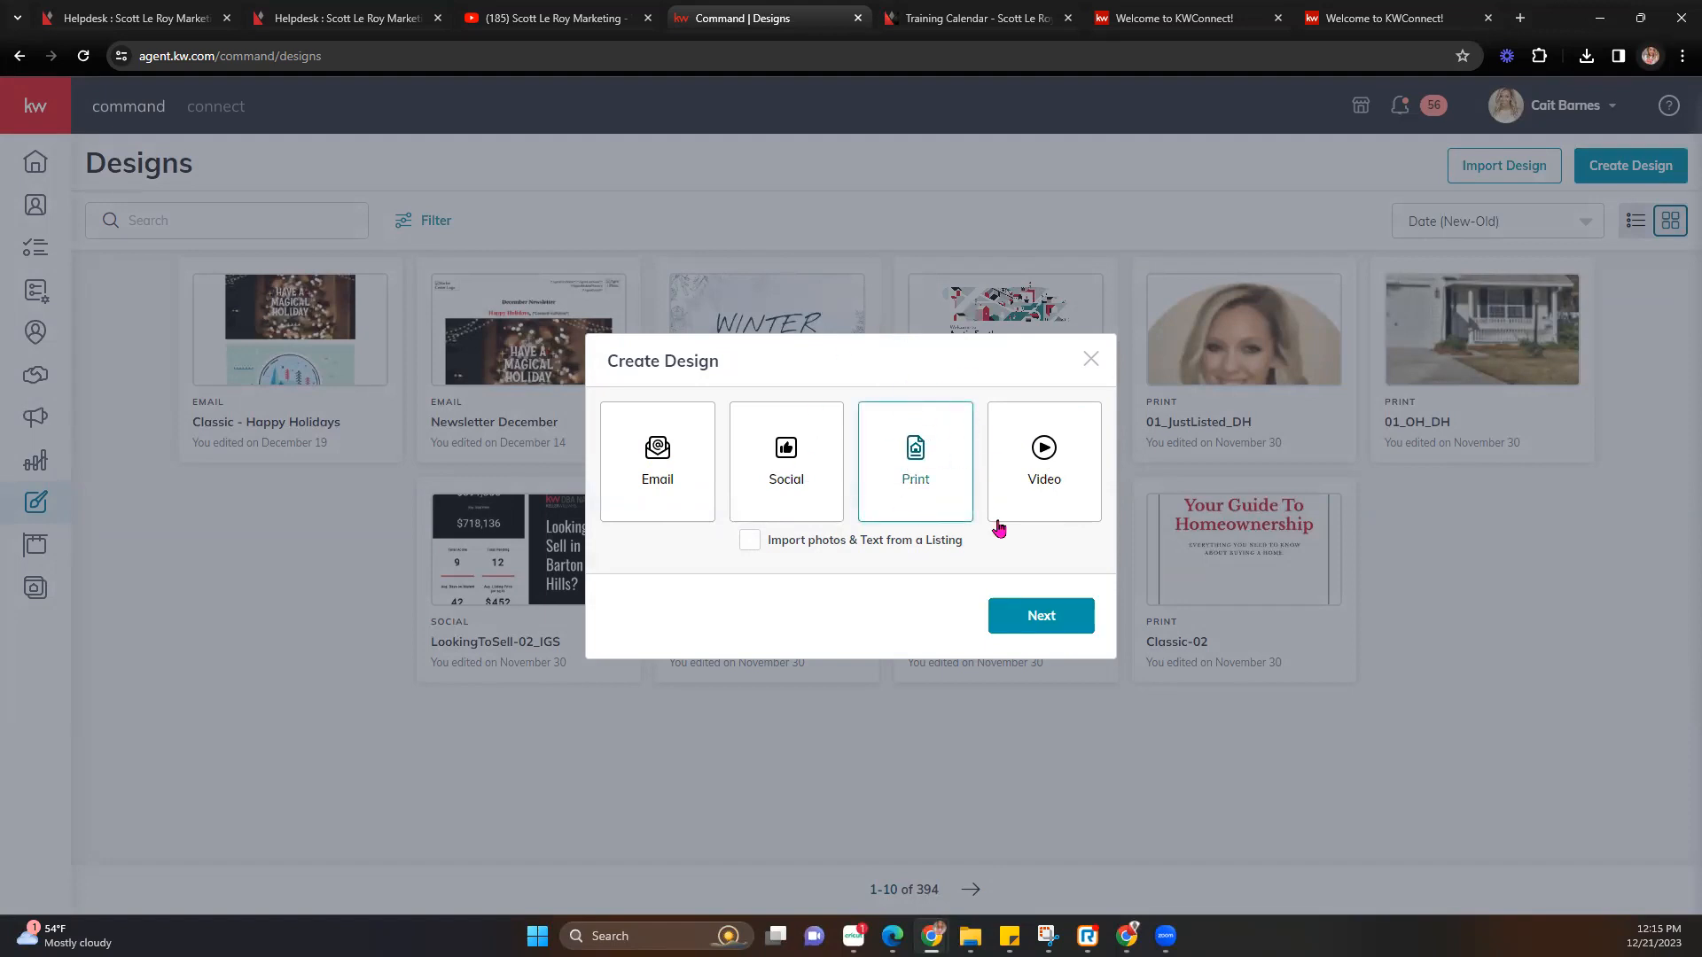
pyautogui.click(1054, 630)
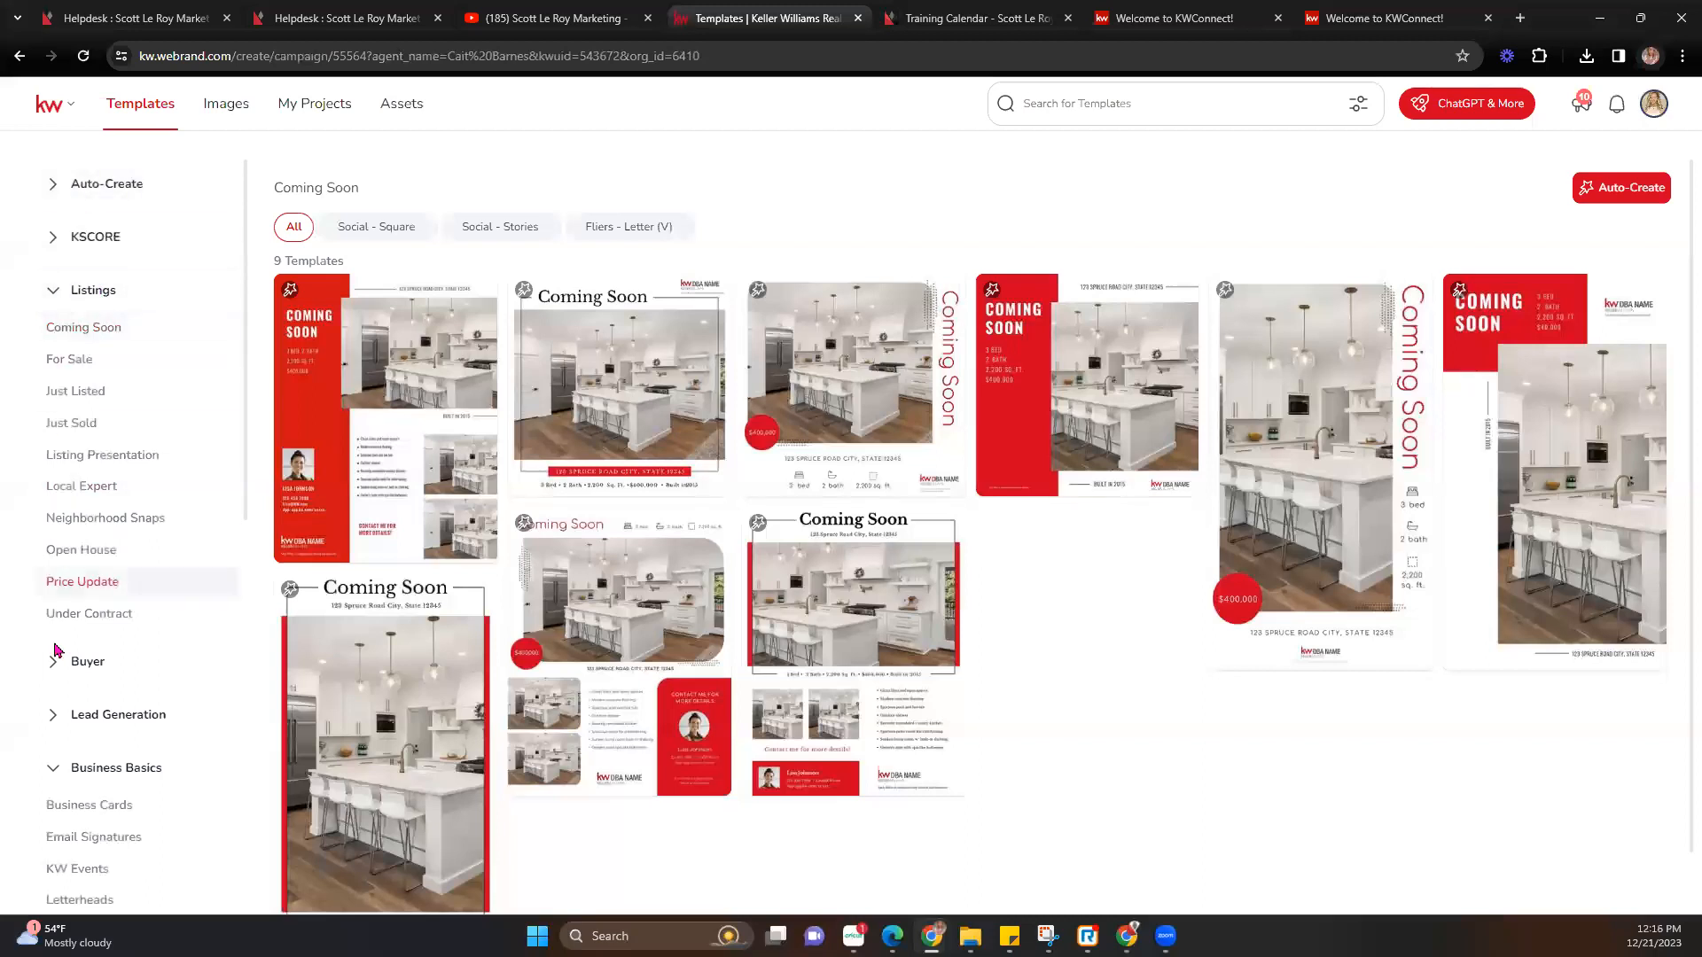
# Browse the sidebar categories, then open Listings > Open House templates.
pyautogui.click(50, 296)
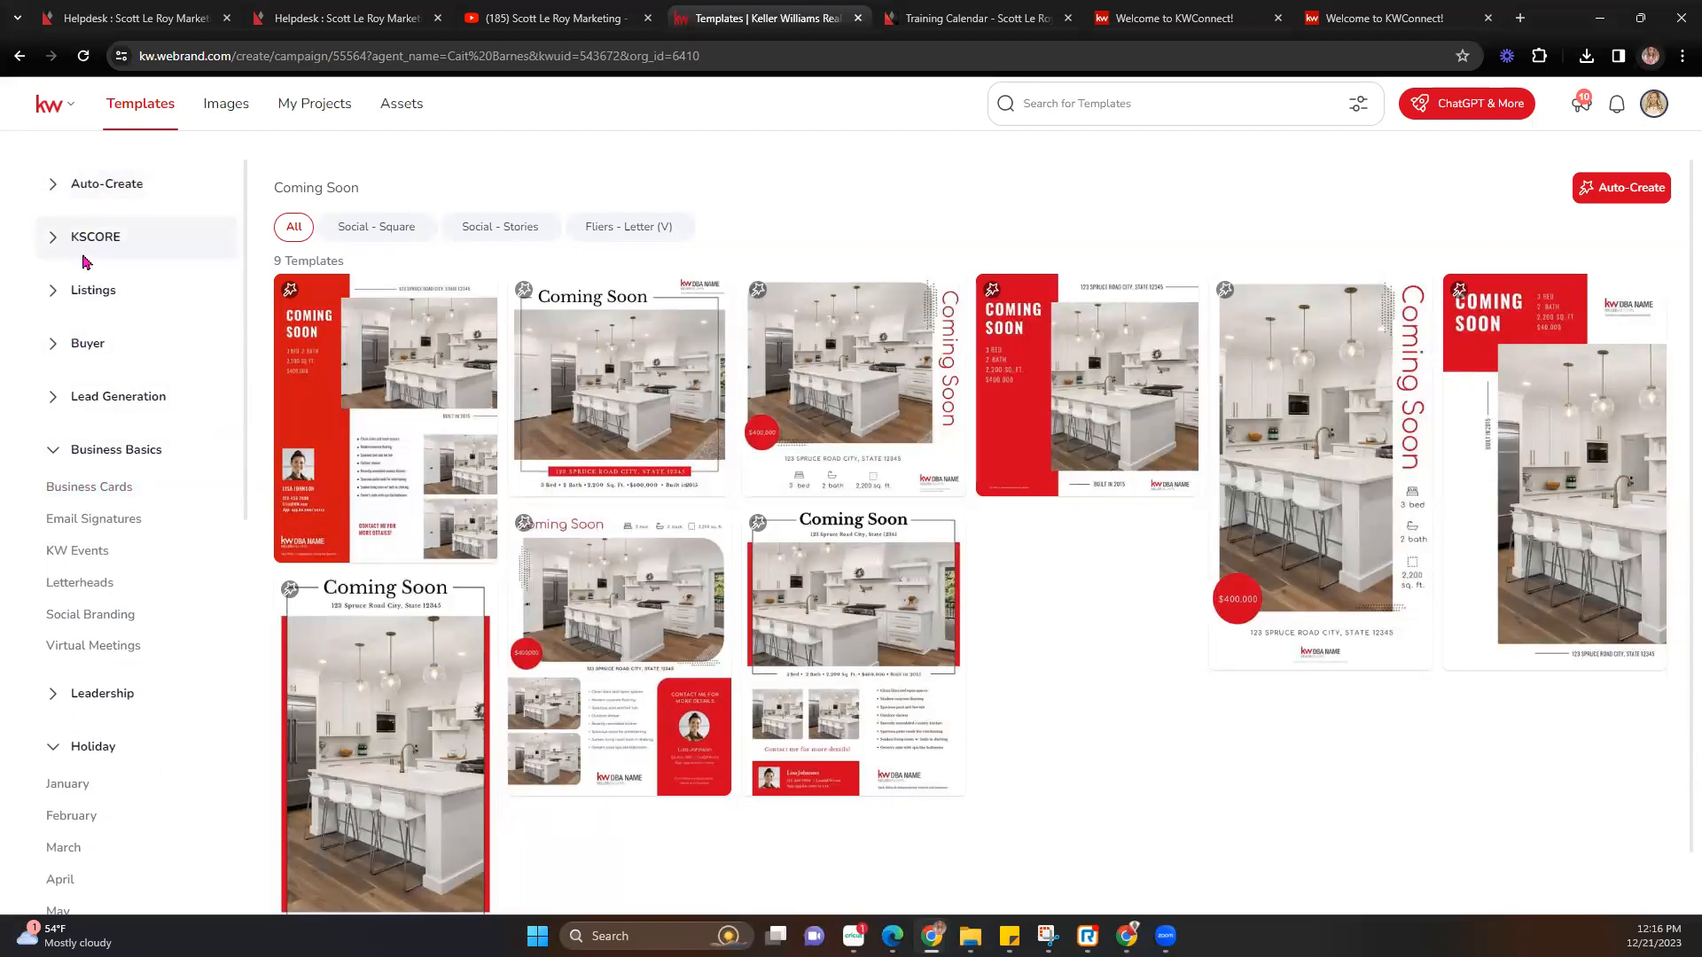
pyautogui.click(53, 293)
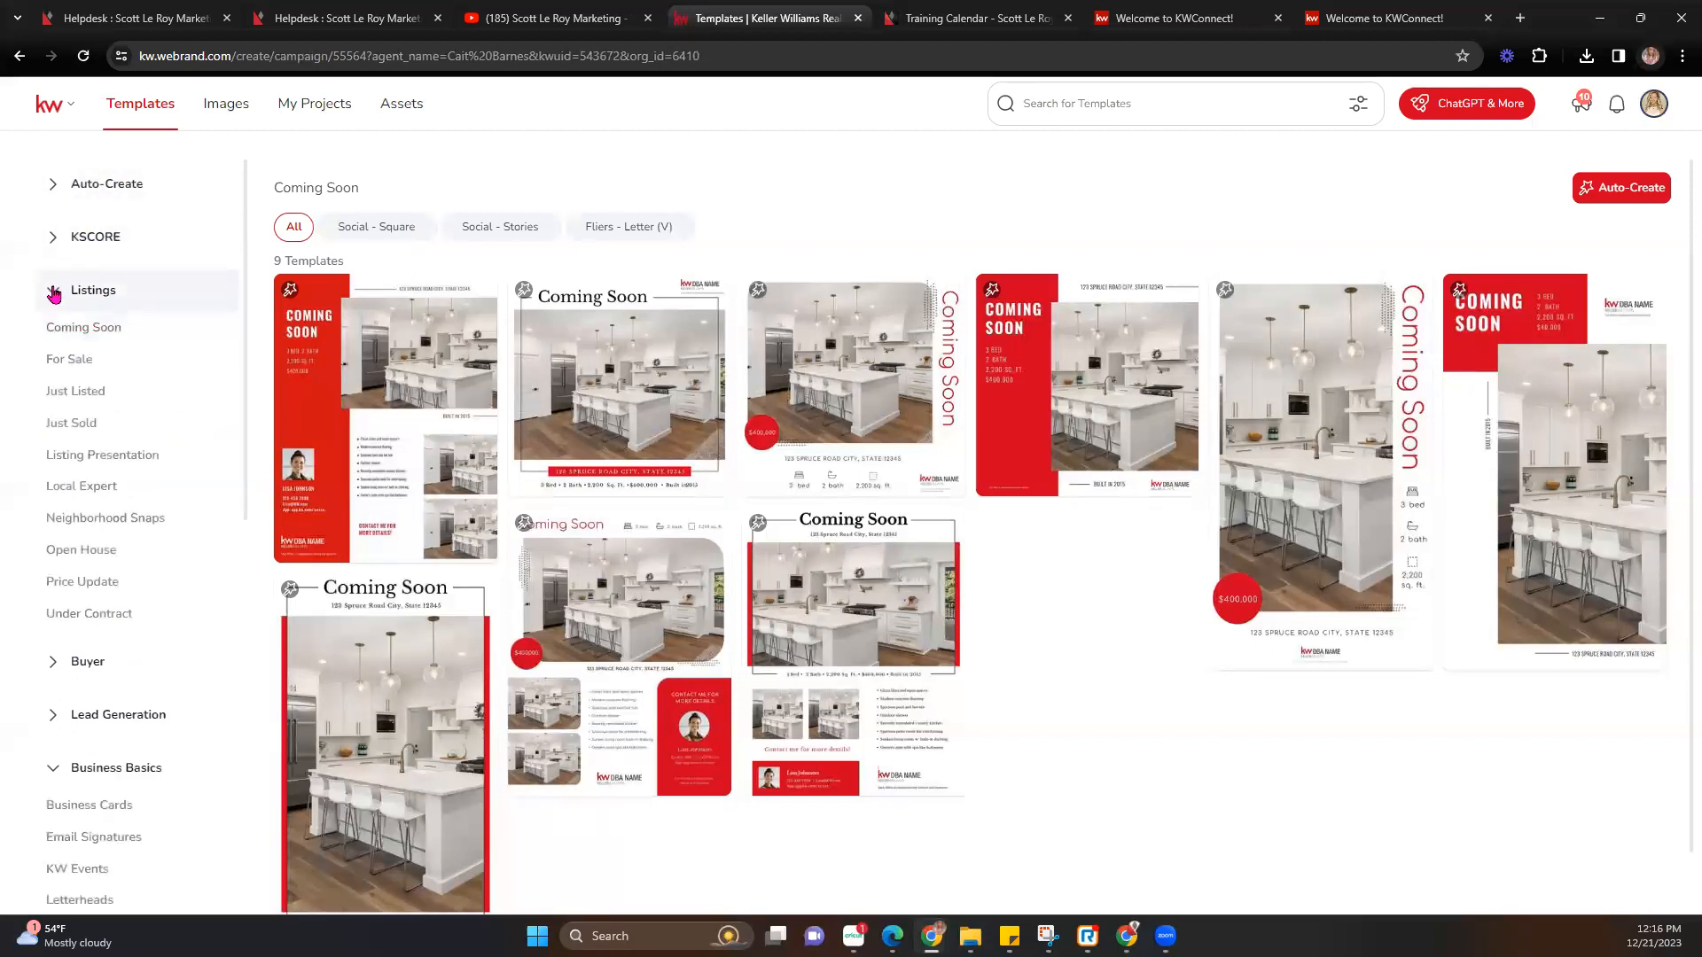
pyautogui.click(54, 294)
pyautogui.click(55, 348)
pyautogui.click(55, 347)
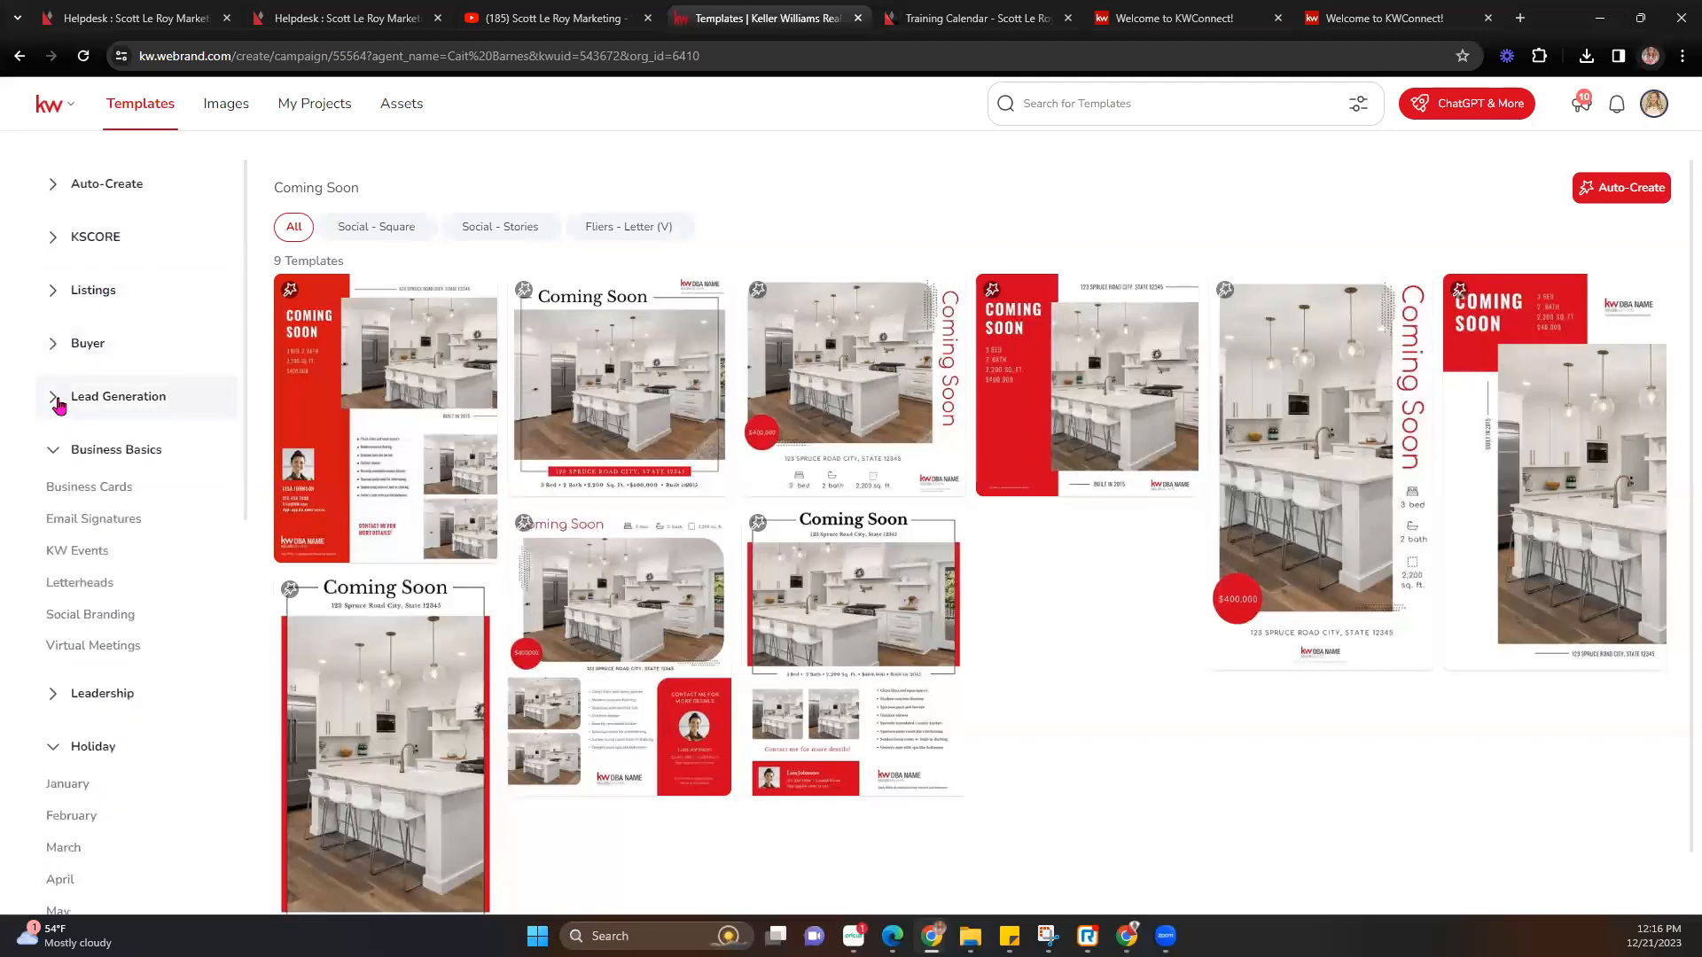
pyautogui.click(56, 400)
pyautogui.click(55, 401)
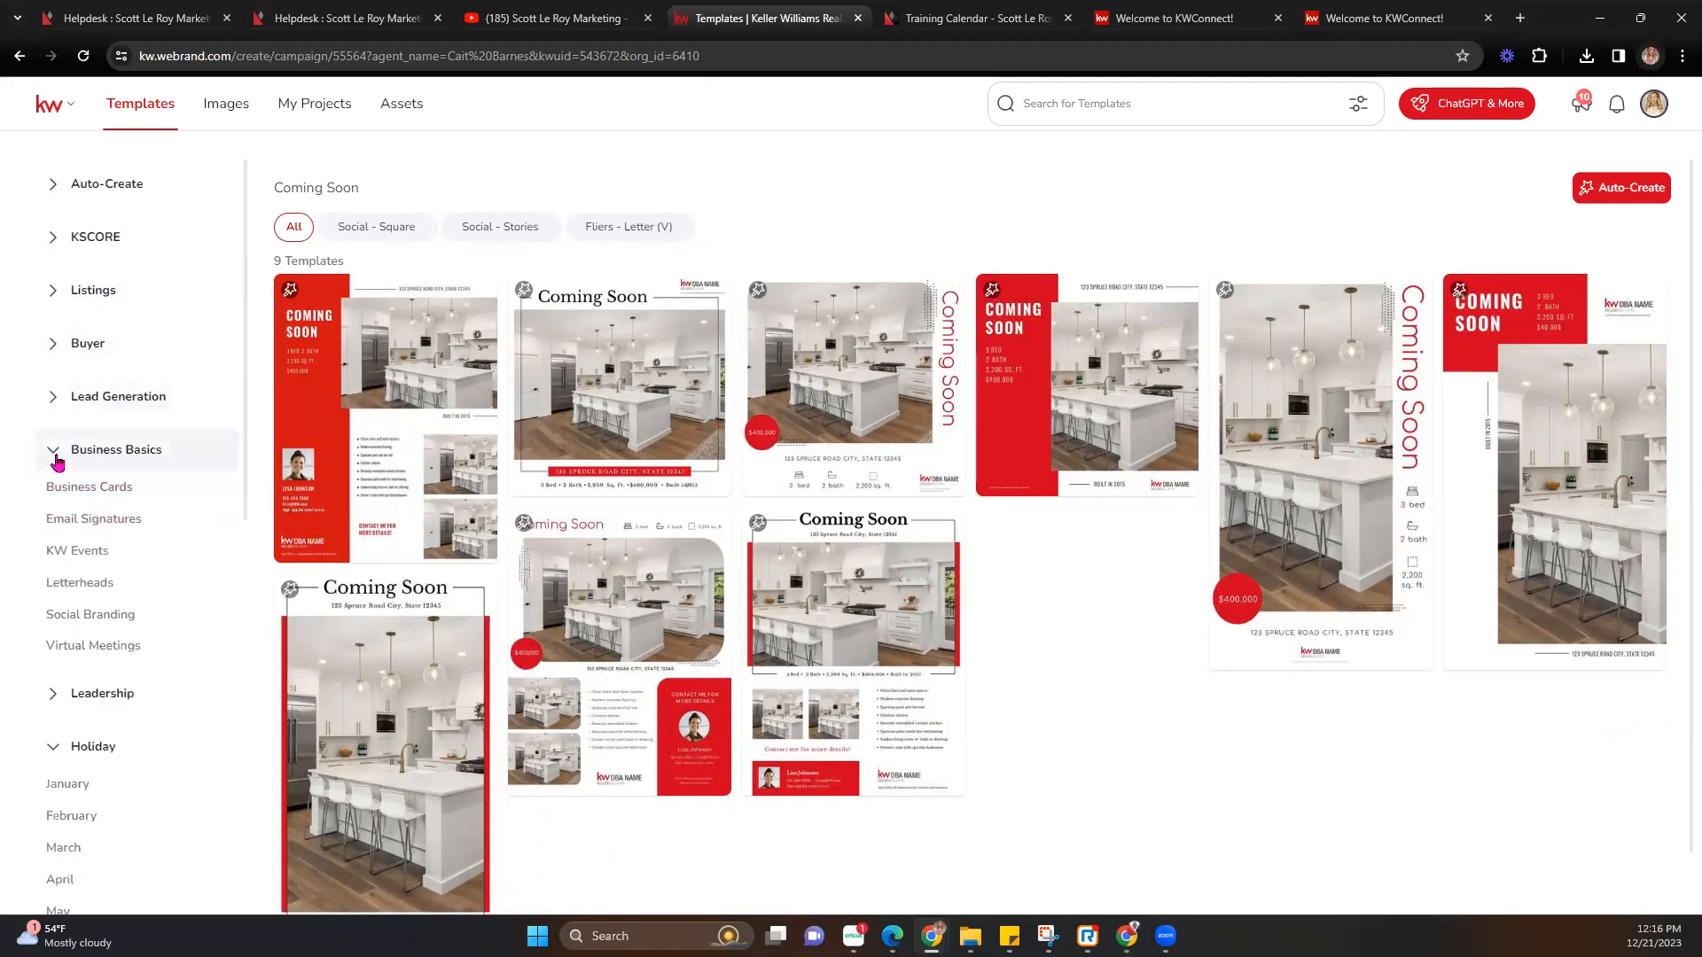
pyautogui.click(56, 454)
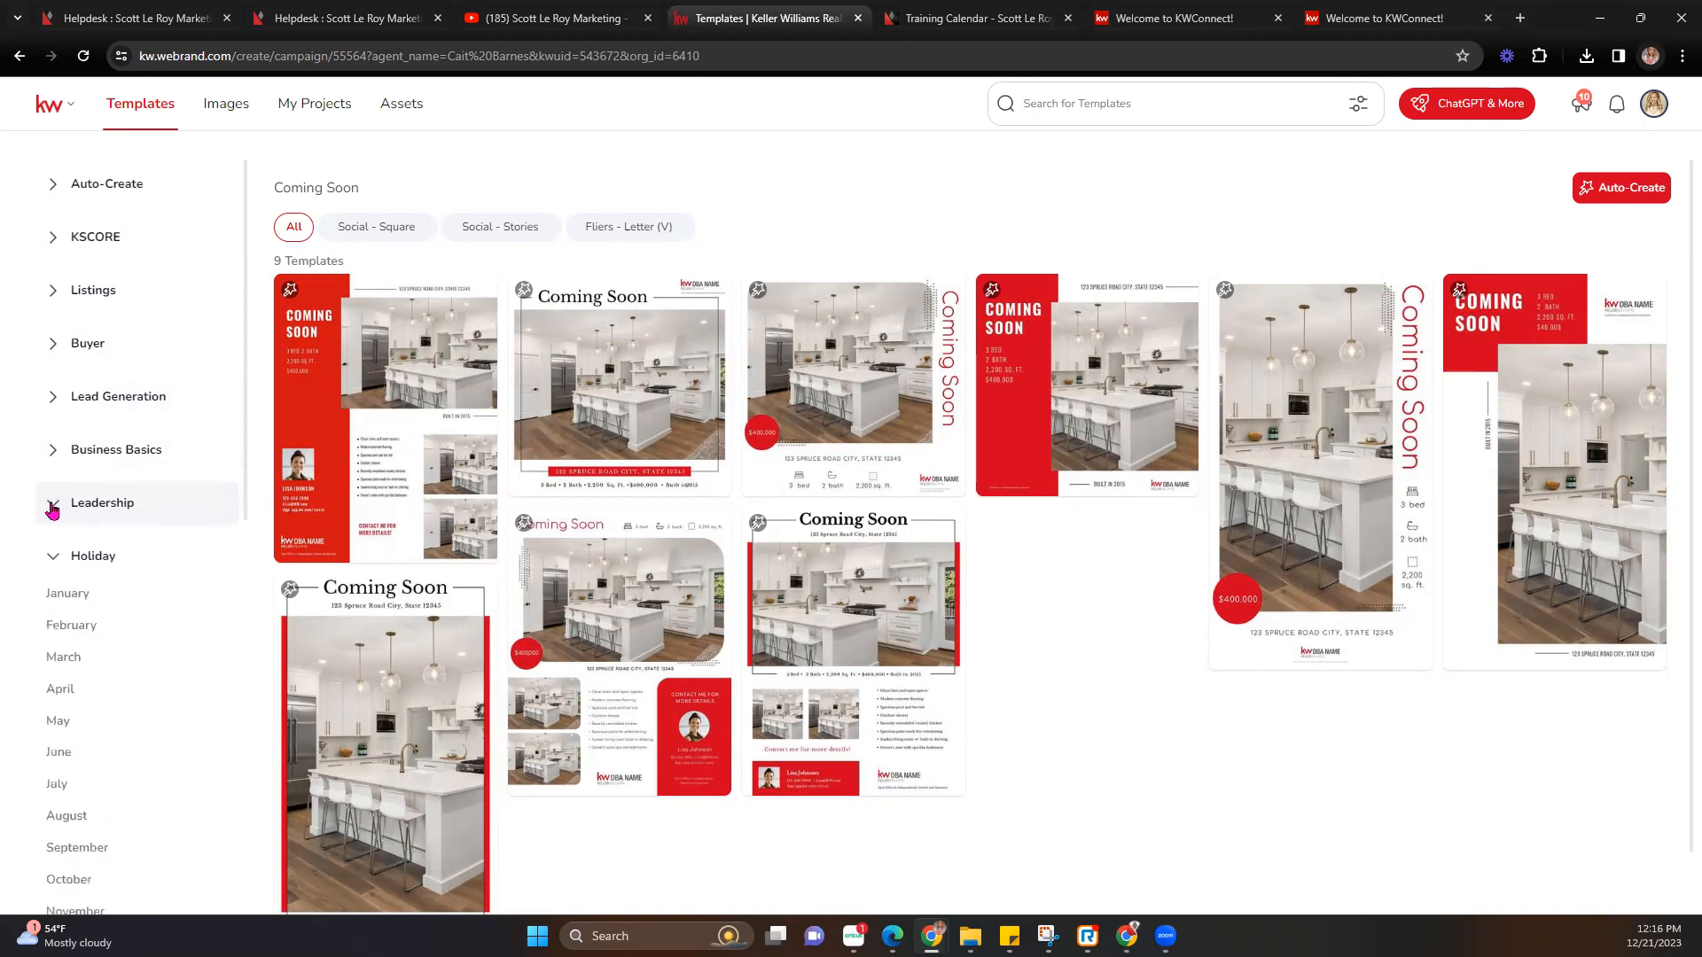
pyautogui.click(51, 556)
pyautogui.scroll(-1, 56, 583)
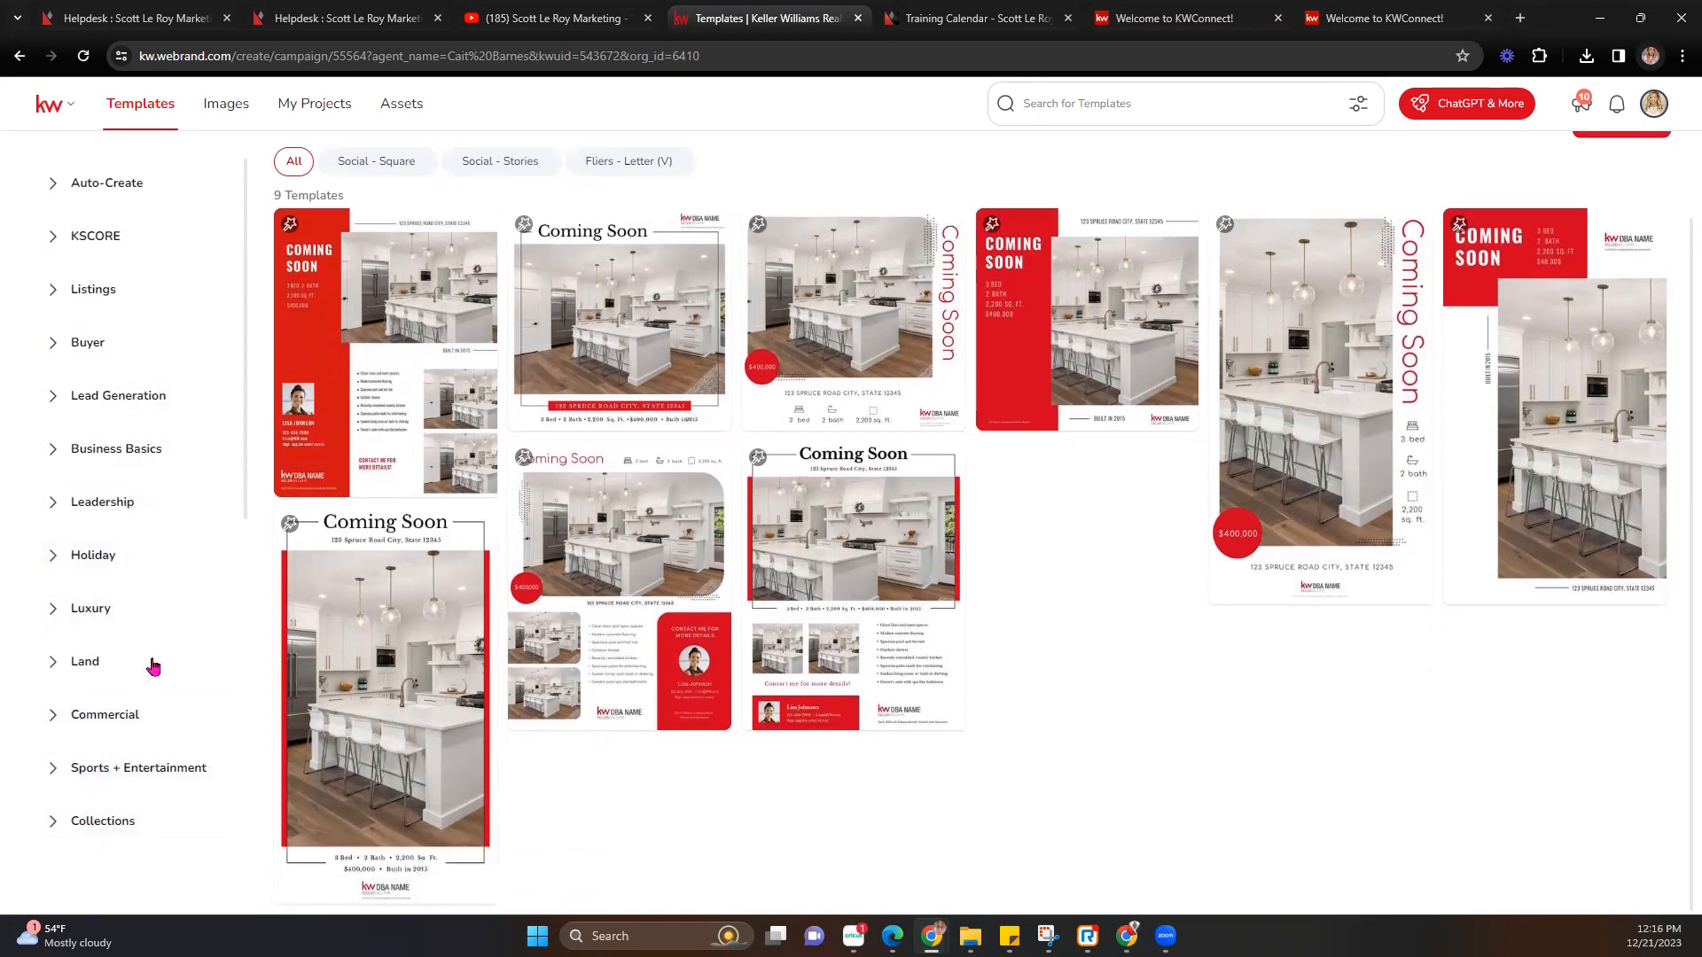
pyautogui.scroll(1, 115, 414)
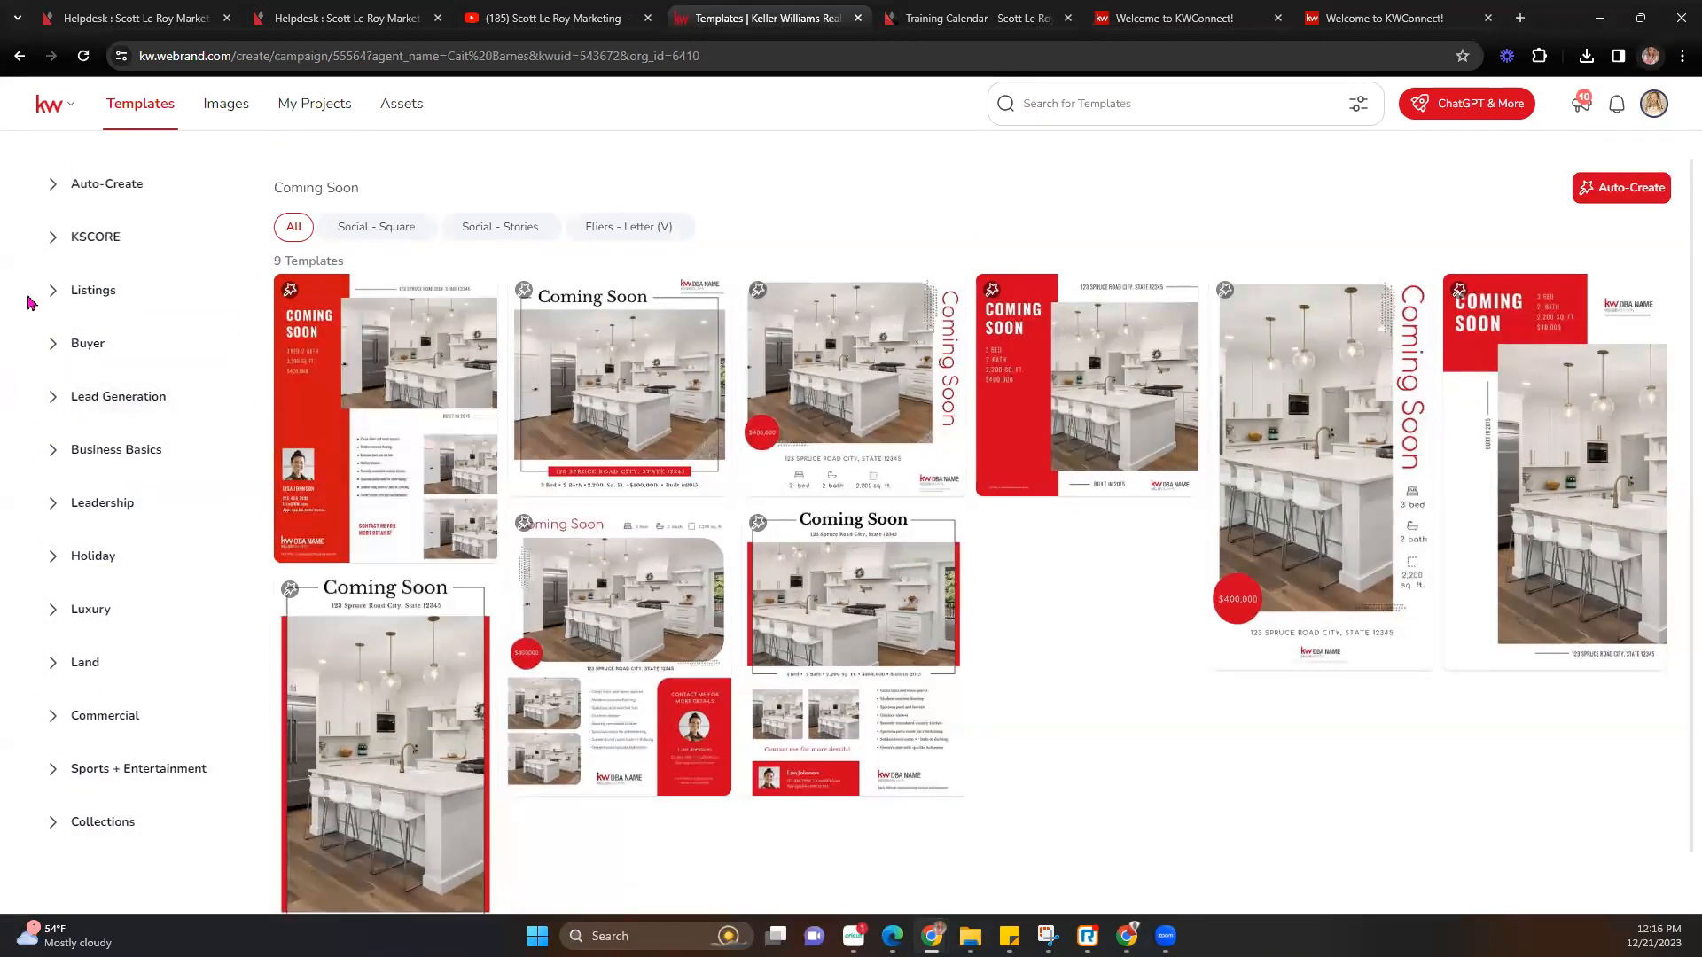
pyautogui.click(54, 296)
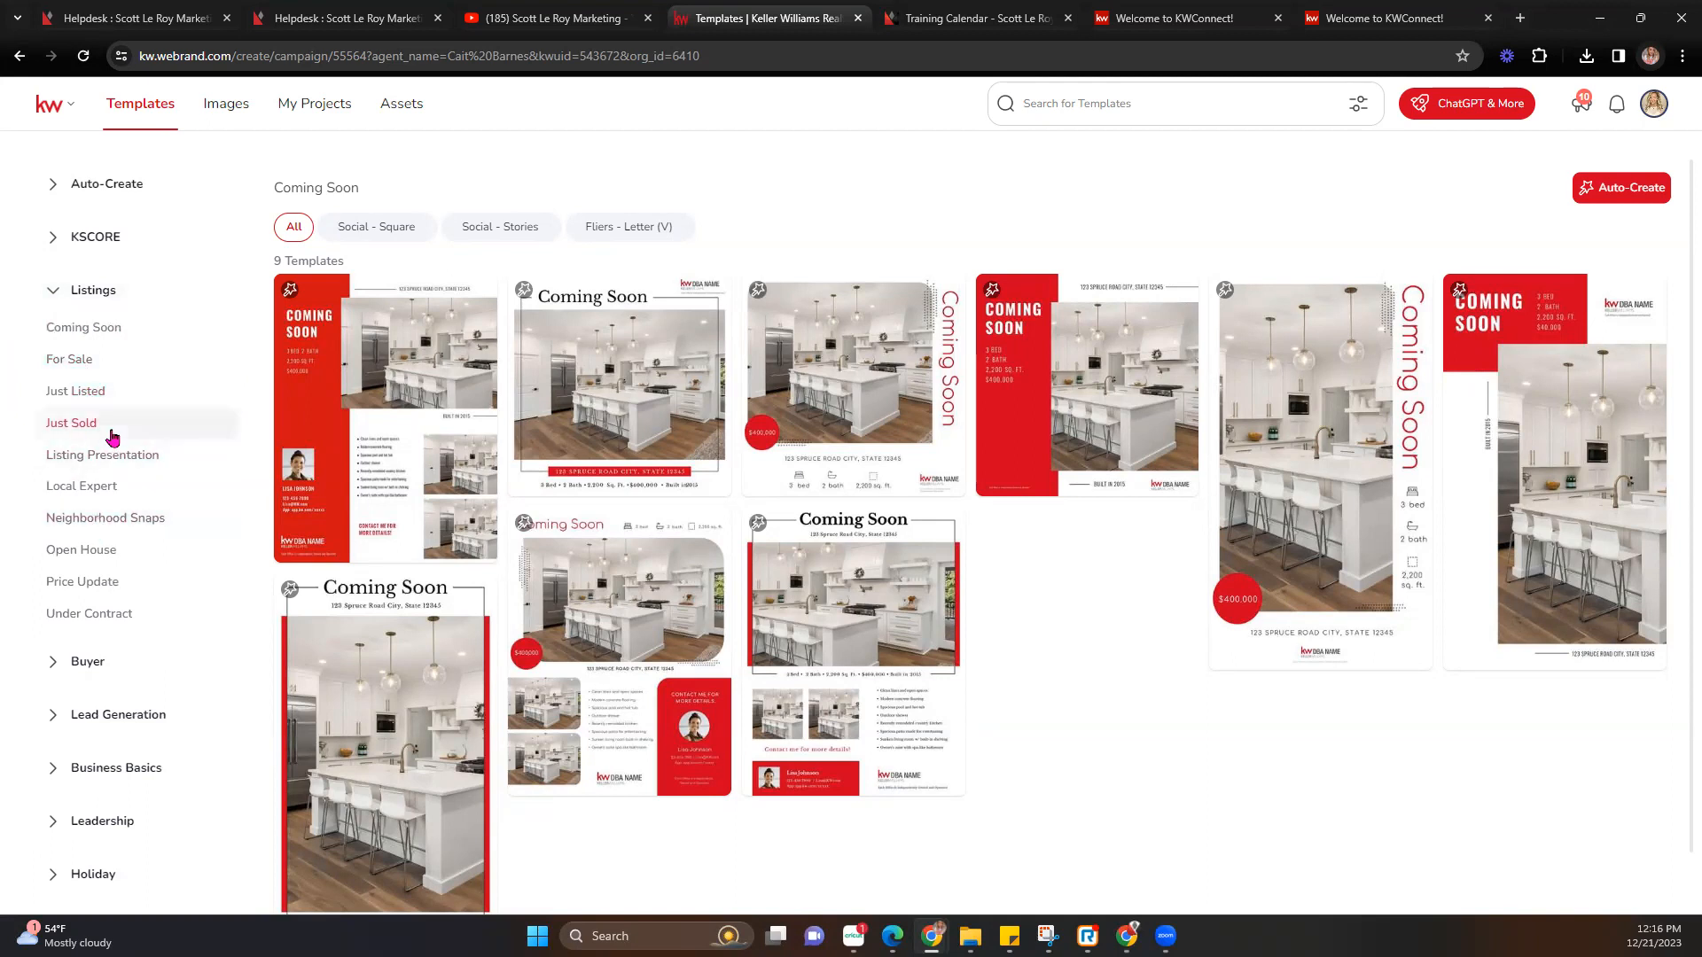
pyautogui.click(115, 555)
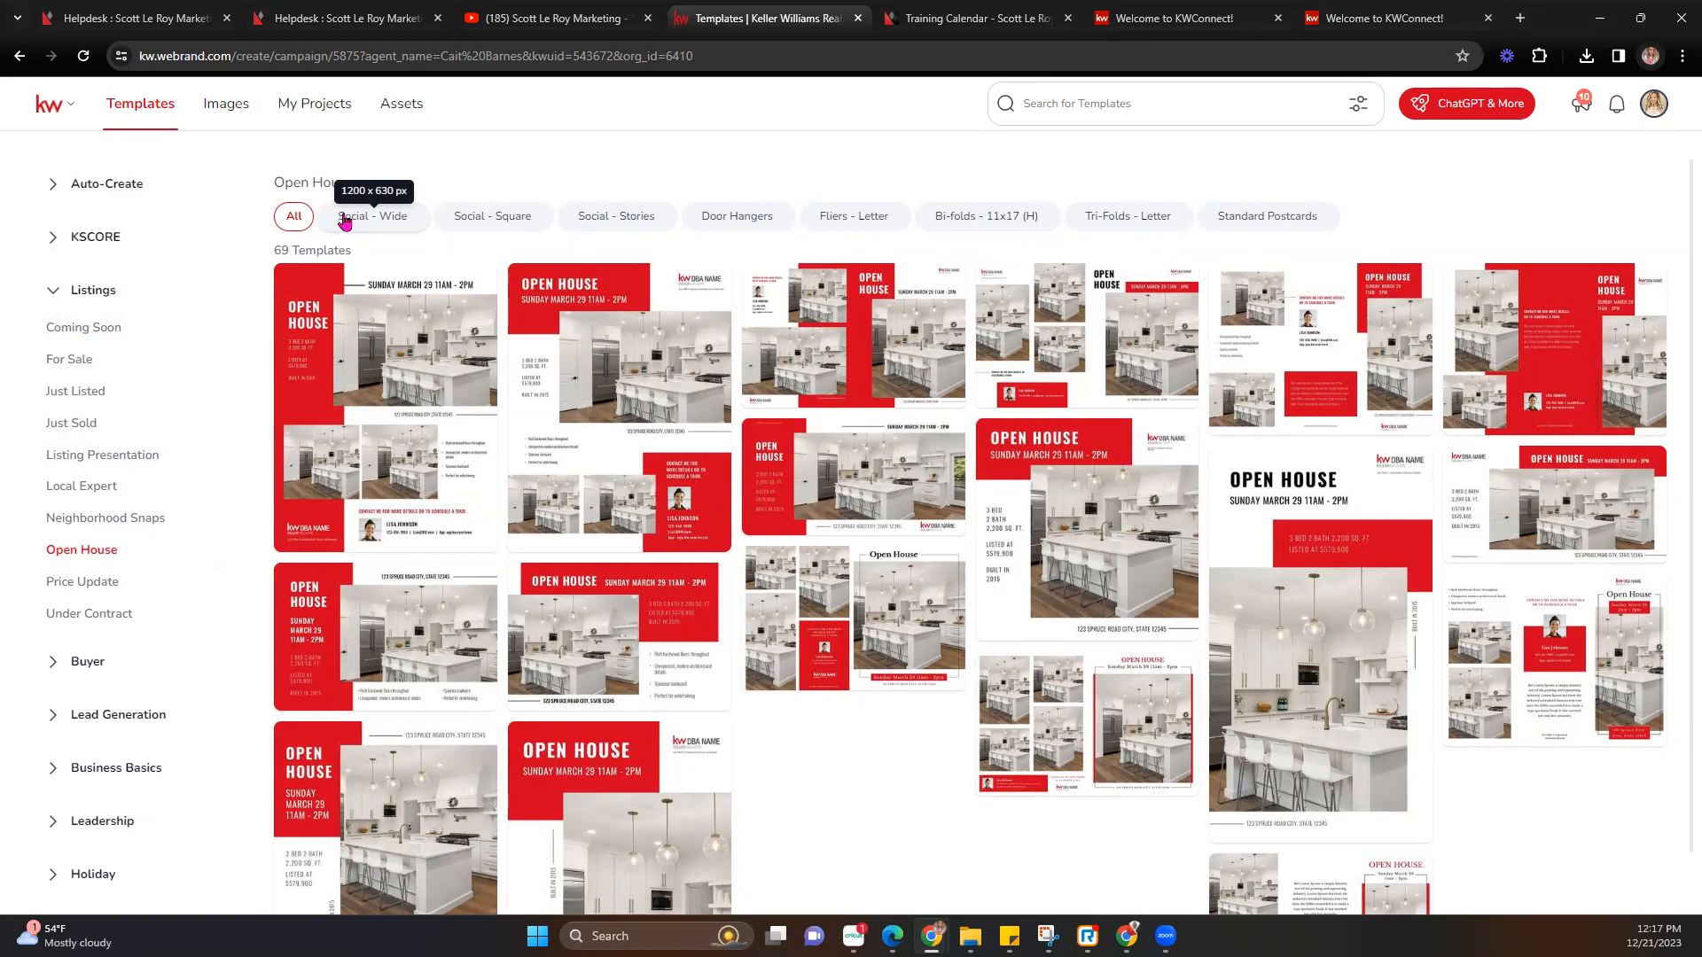
# Filter to Fliers - Letter and open the 04_OH_FL template in the editor.
pyautogui.click(860, 227)
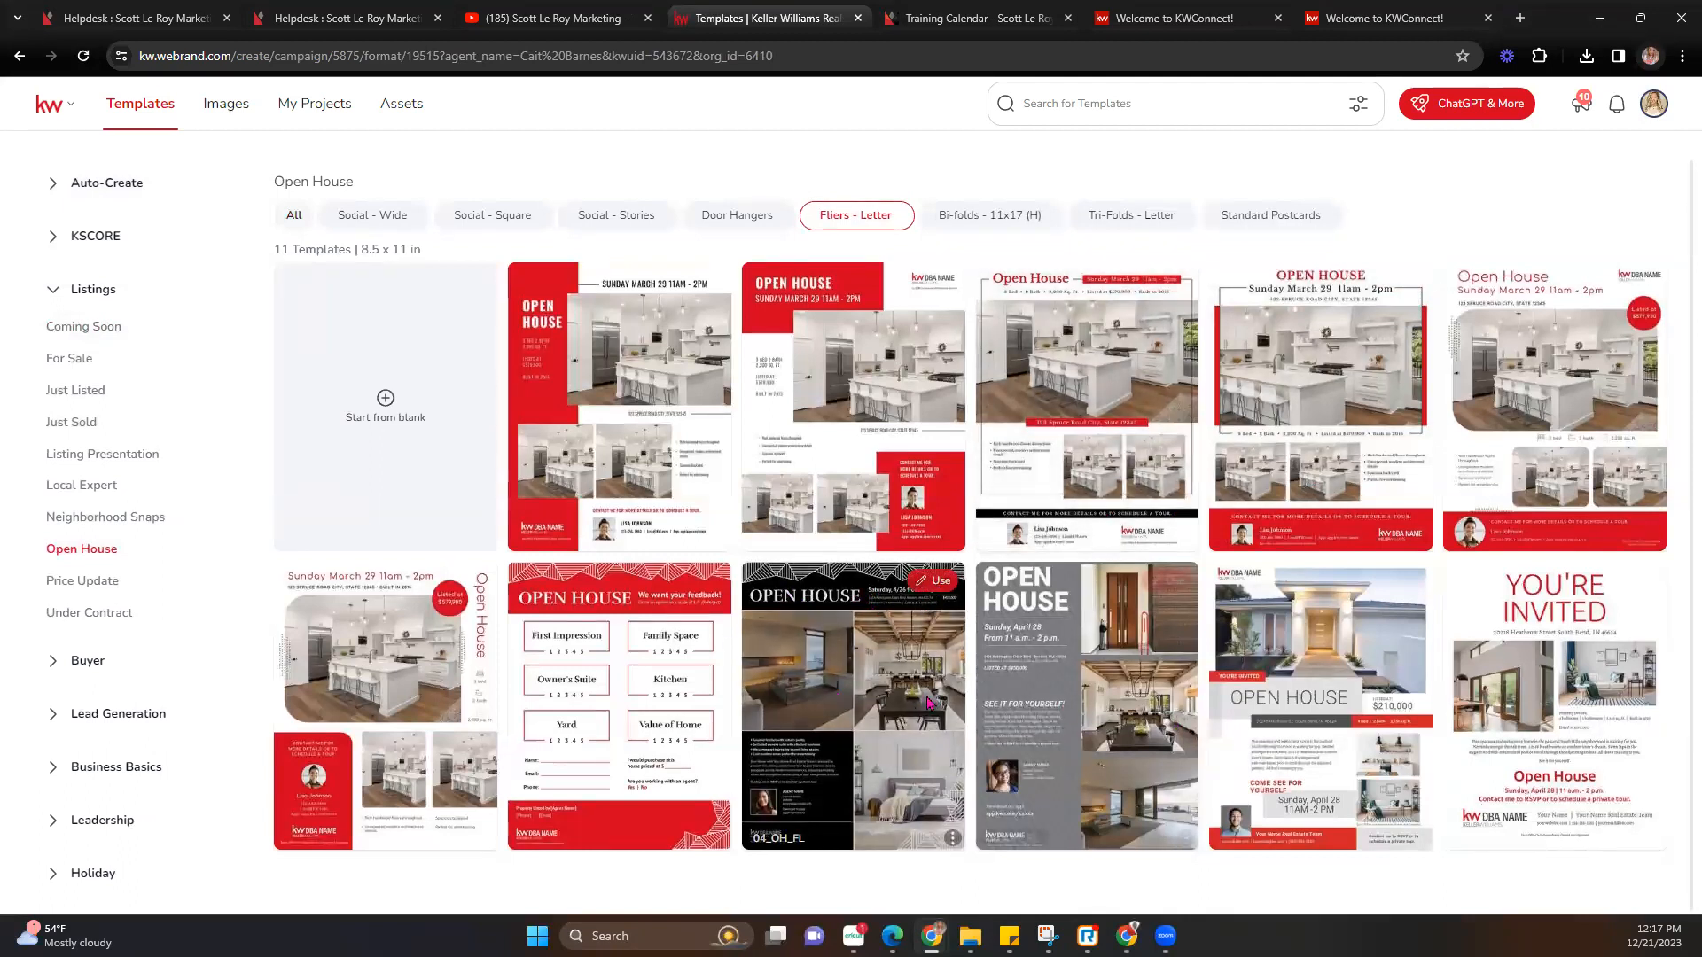
pyautogui.click(936, 584)
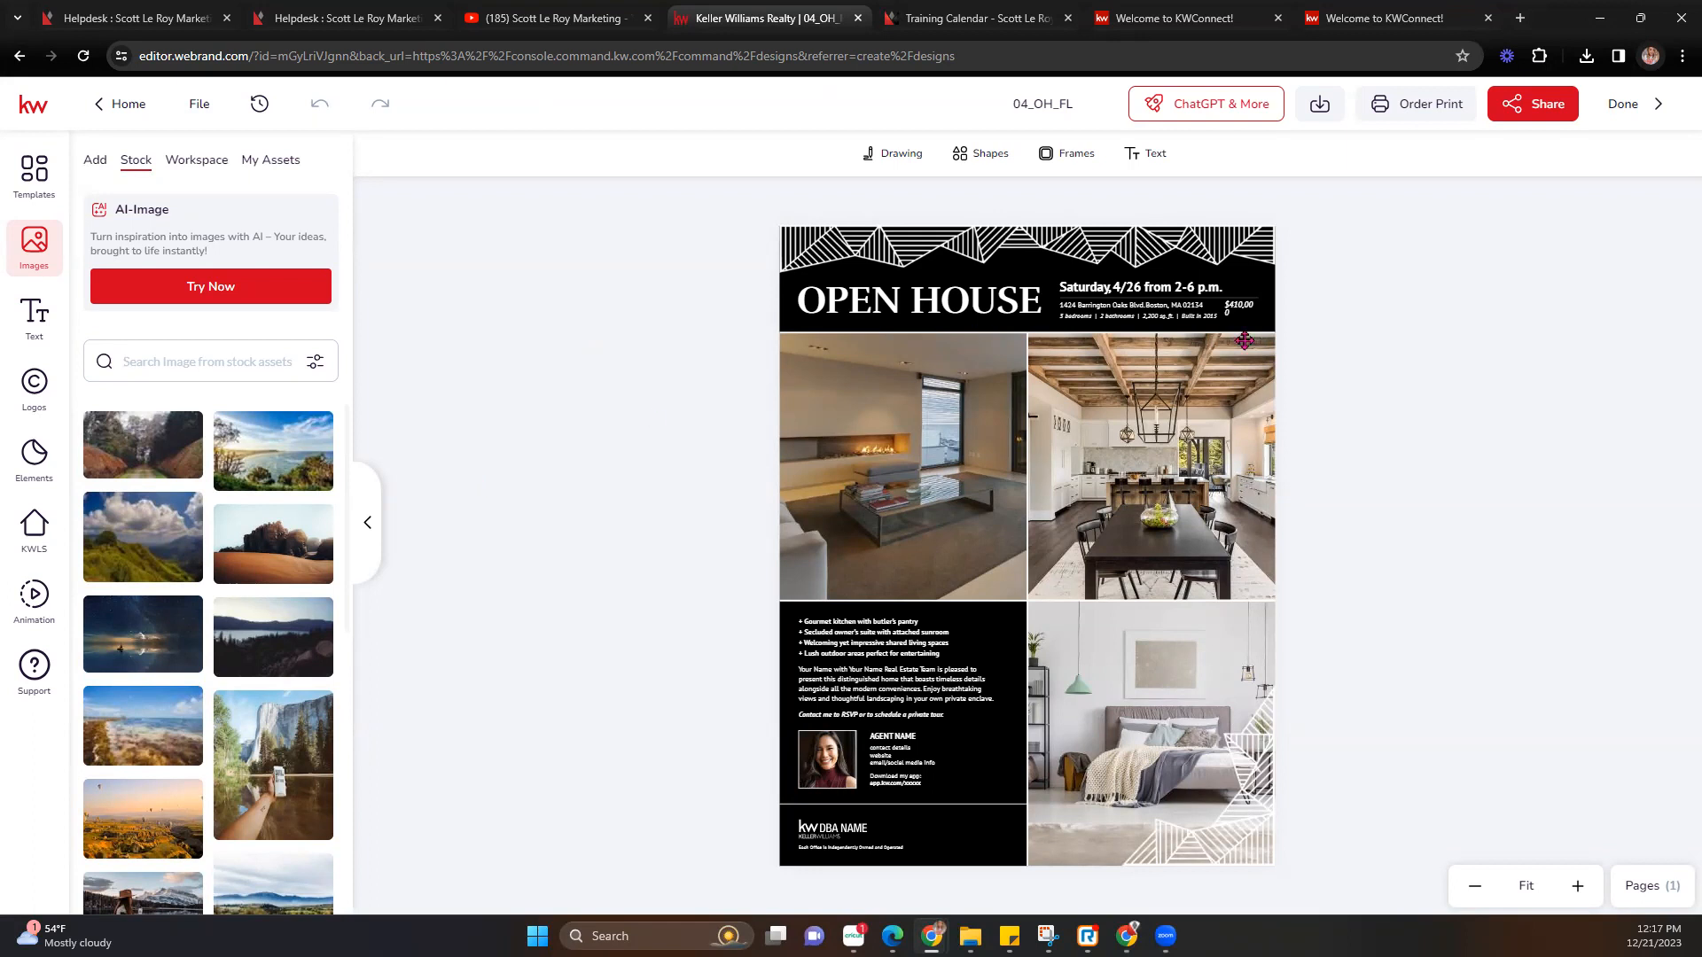
# Change the flyer headline to read OPEN HOUSE in capitals and save it.
pyautogui.click(918, 296)
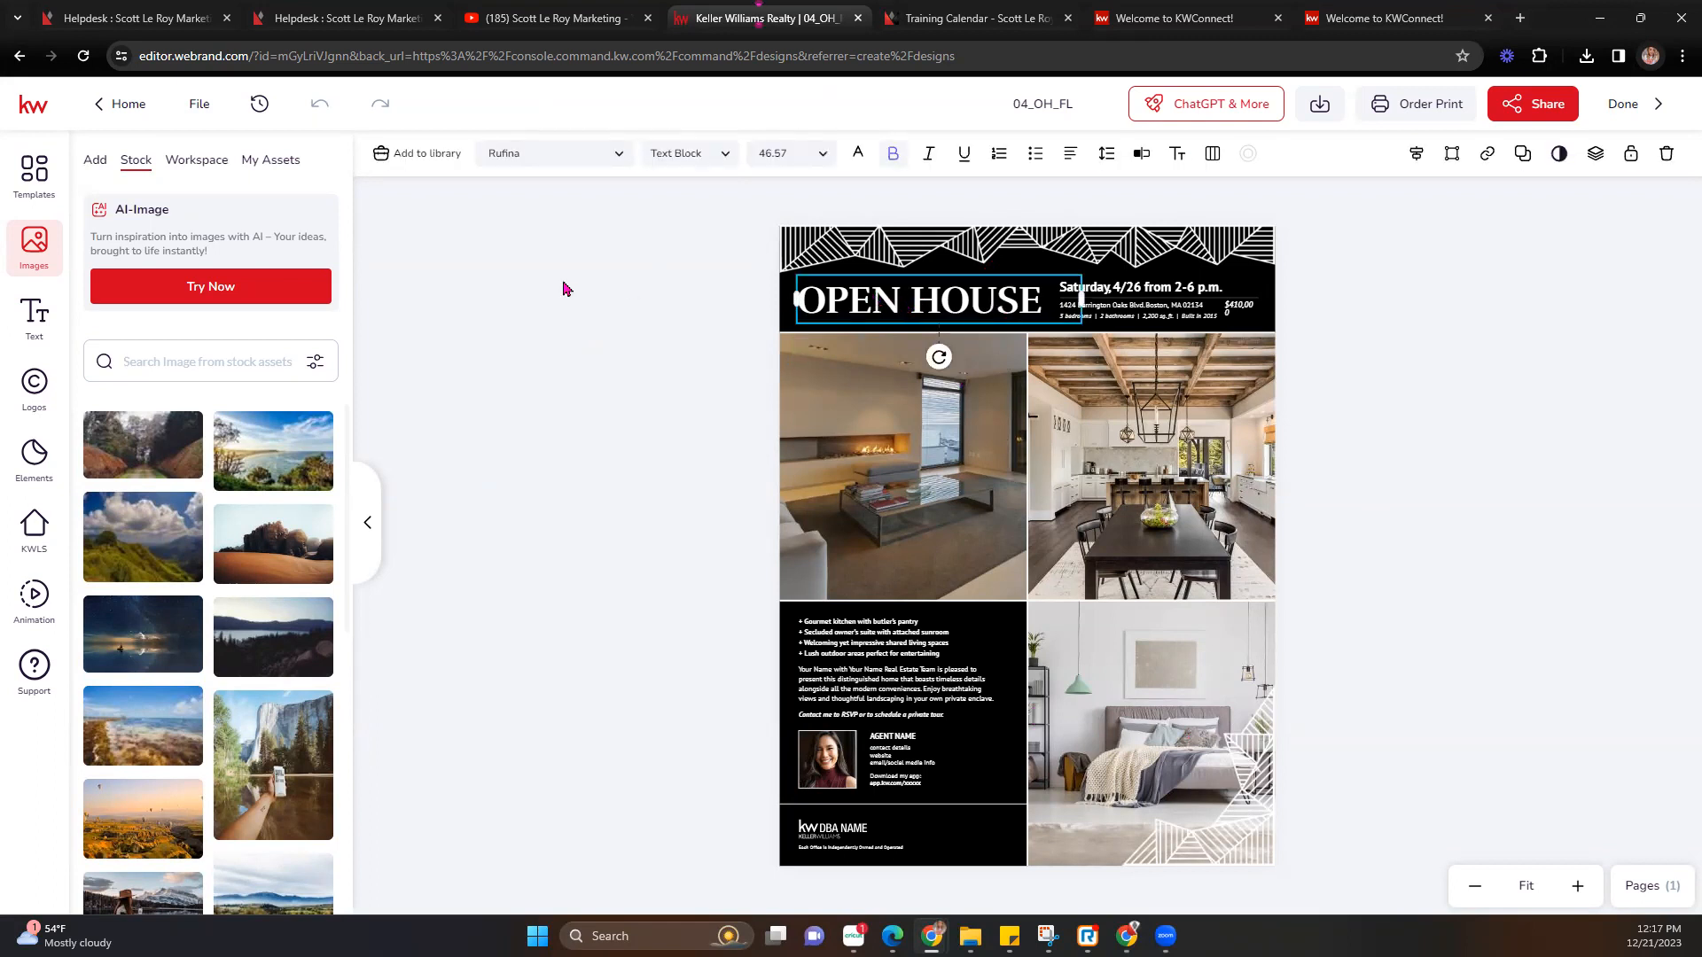
pyautogui.doubleClick(869, 302)
pyautogui.click(947, 298)
pyautogui.doubleClick(1026, 295)
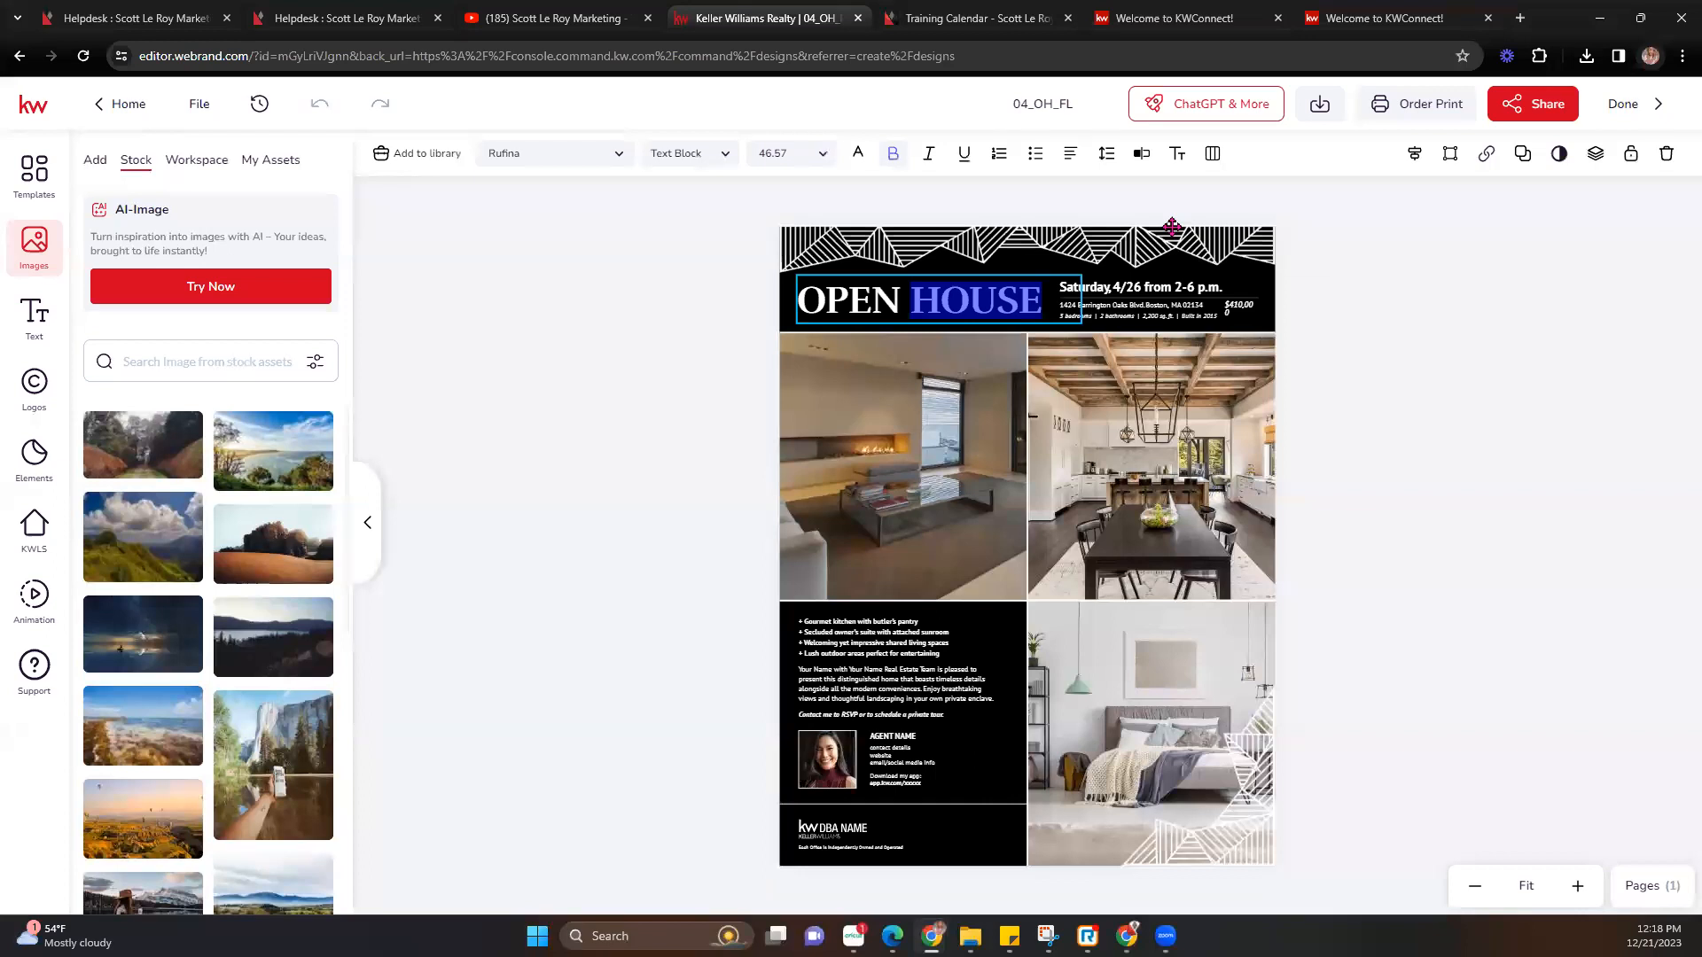
pyautogui.write('House')
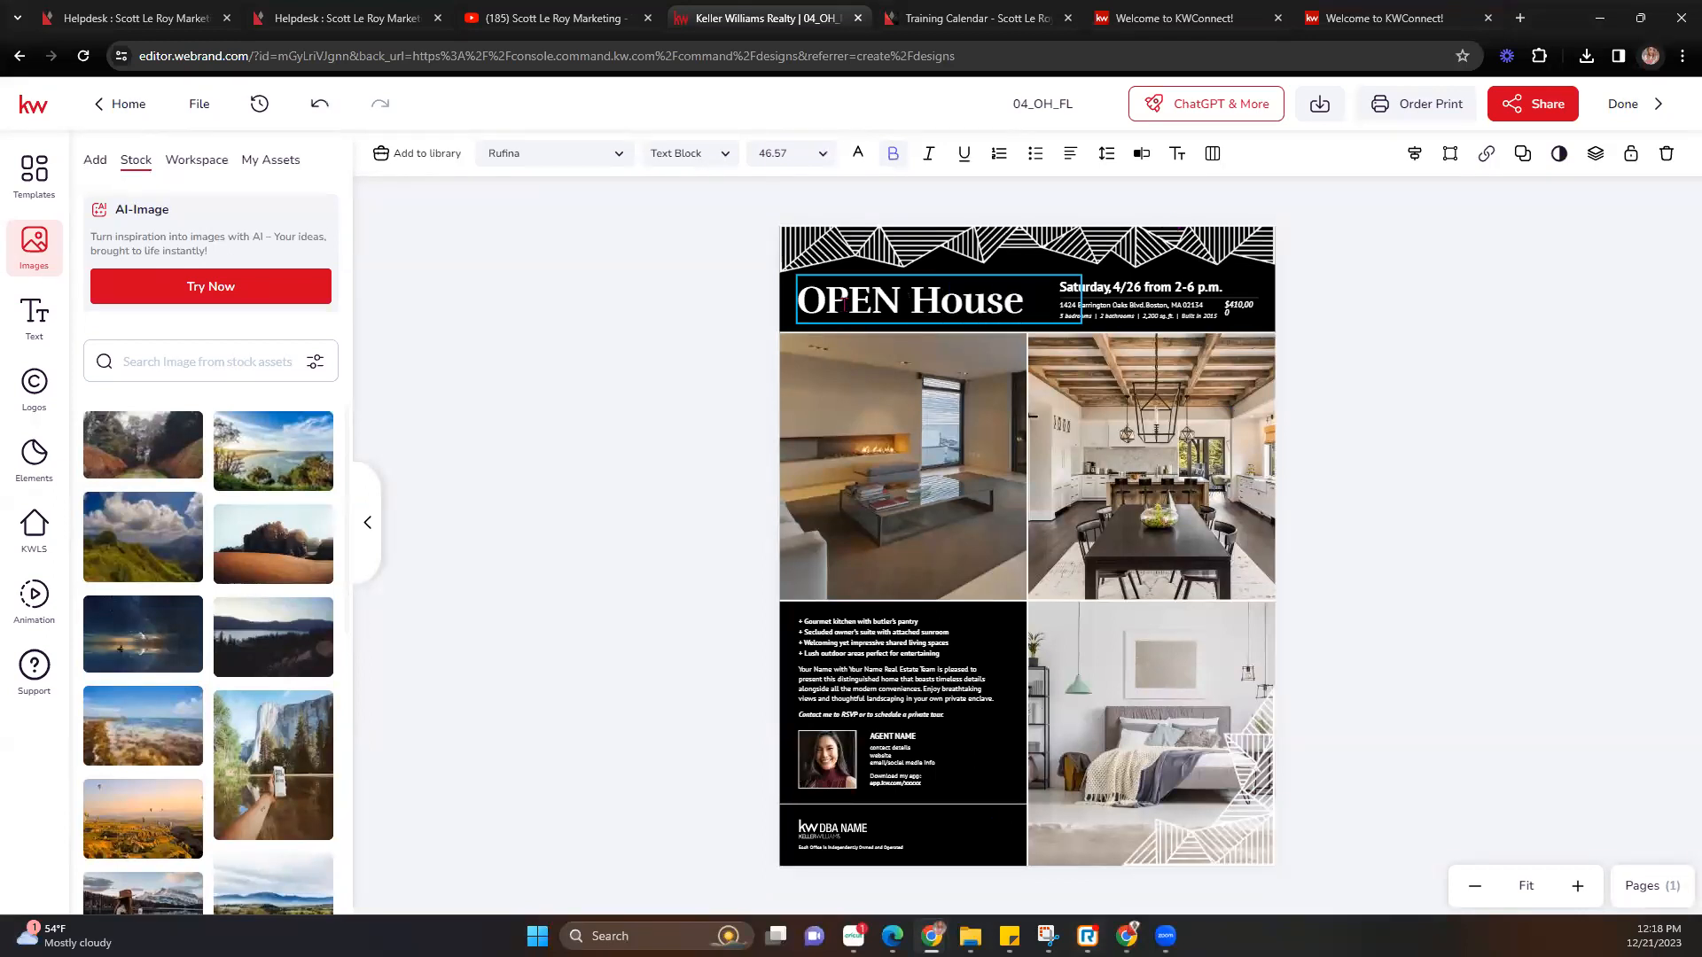
pyautogui.doubleClick(844, 302)
pyautogui.write('Open')
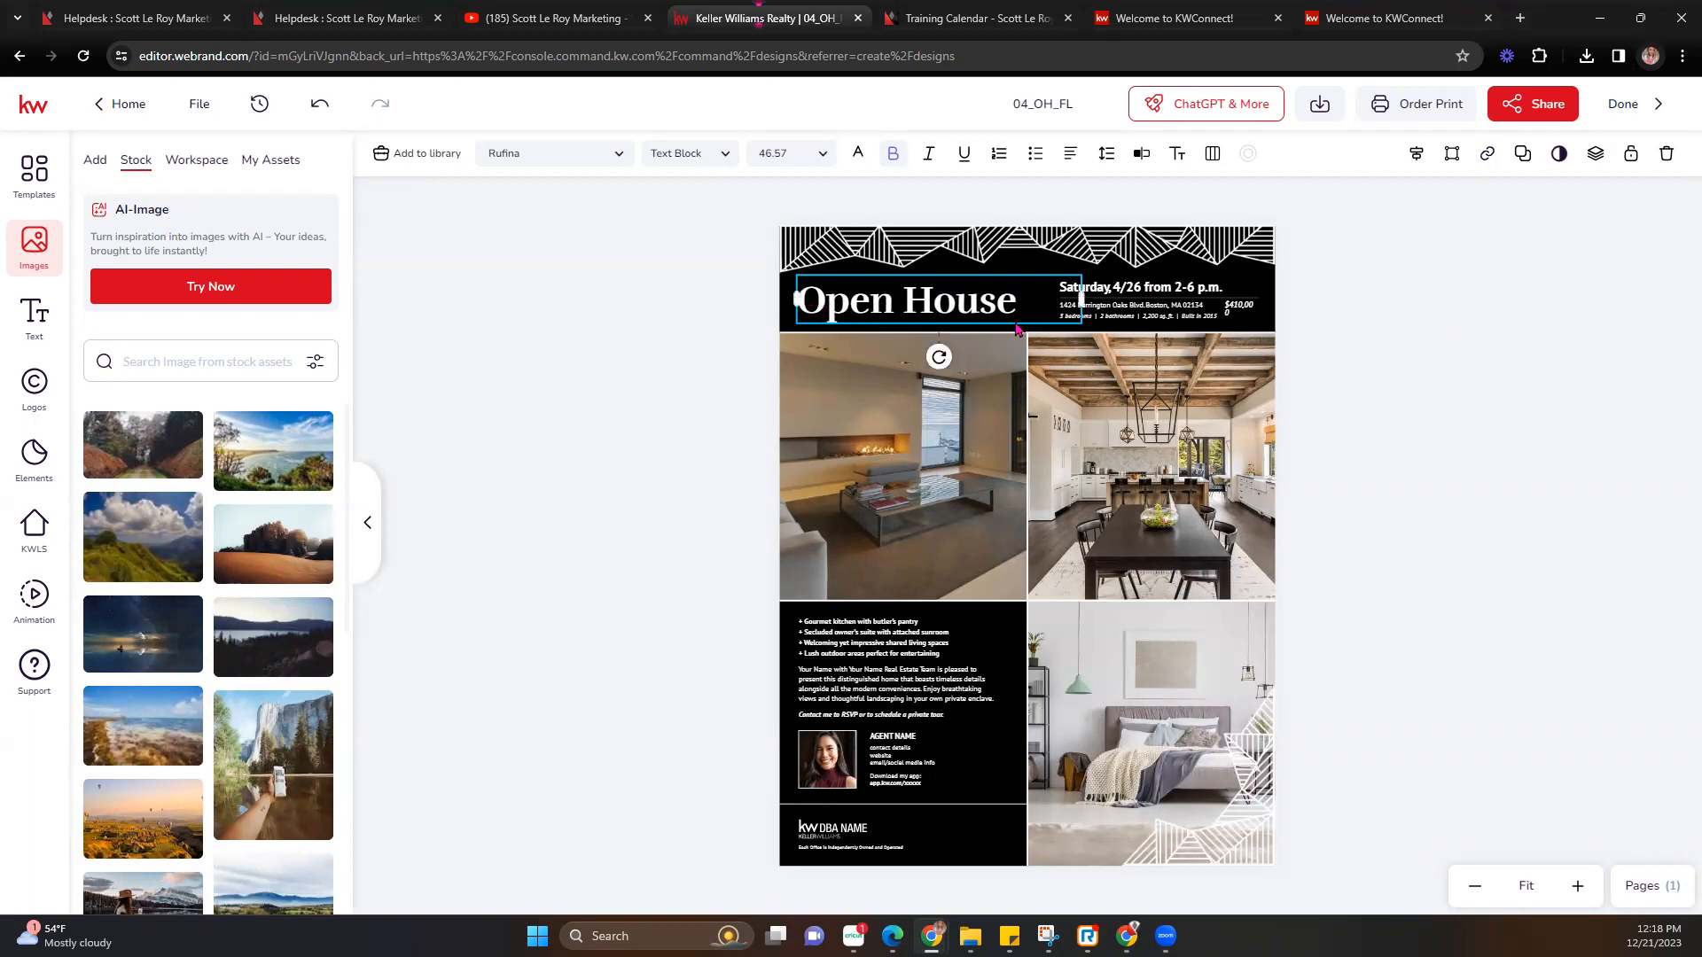
pyautogui.click(1143, 155)
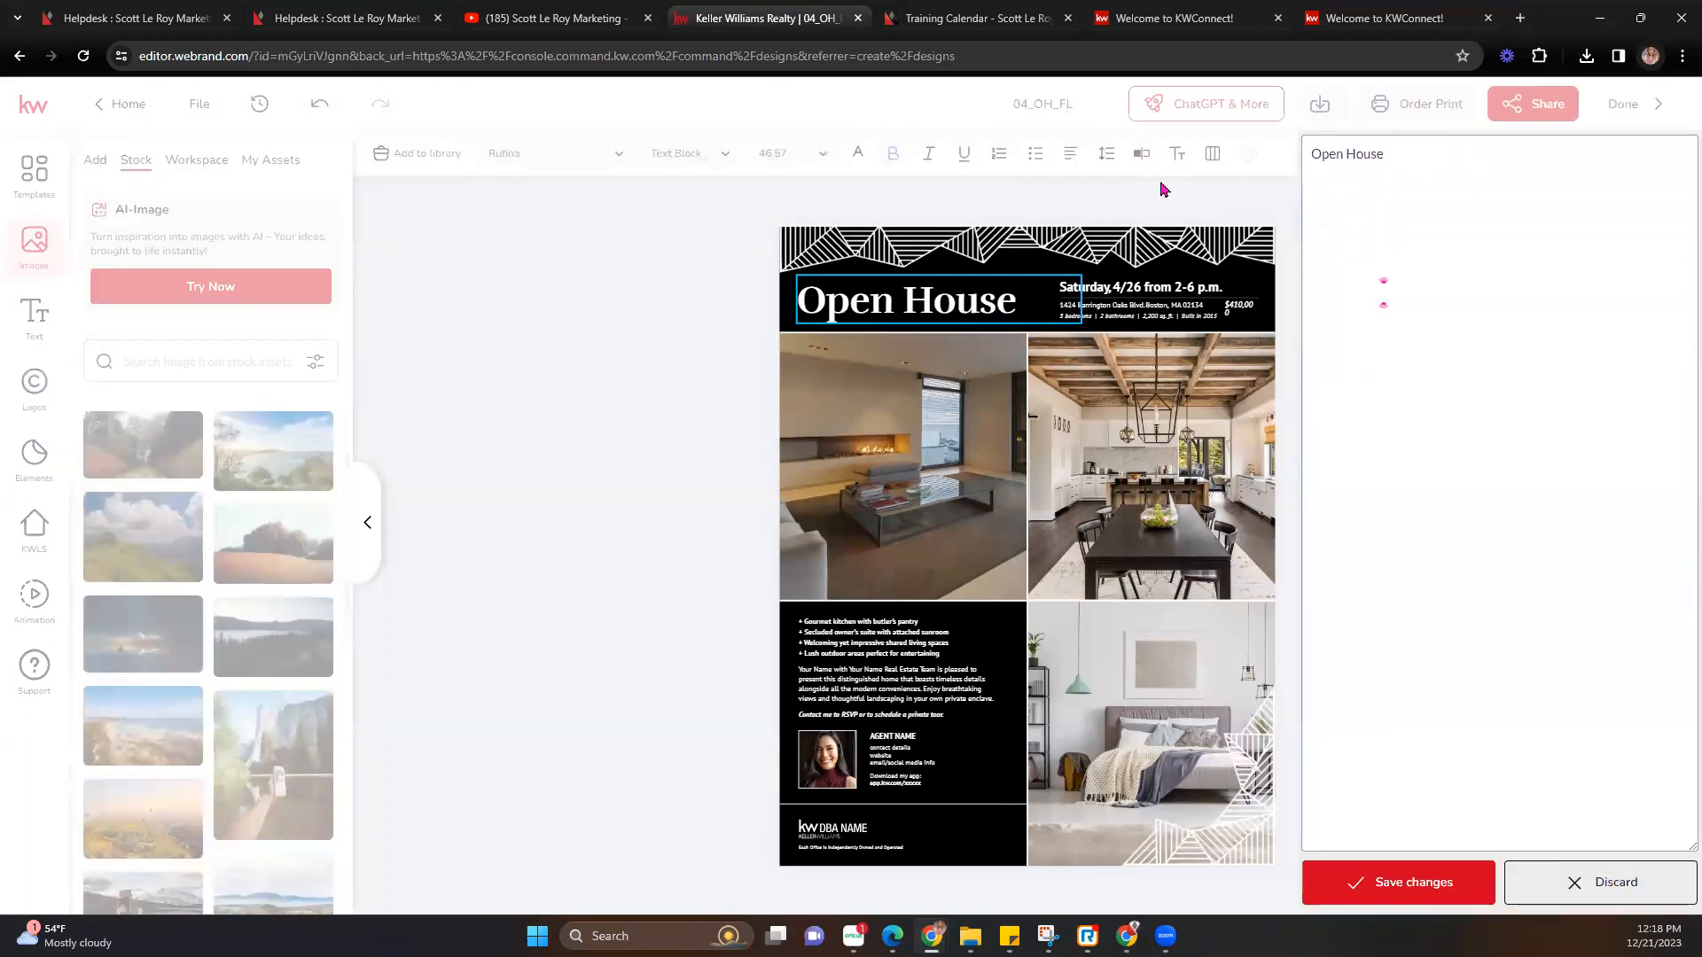
pyautogui.hotkey('ctrl', 'a')
pyautogui.write('OPEN HOUSE')
pyautogui.click(1409, 880)
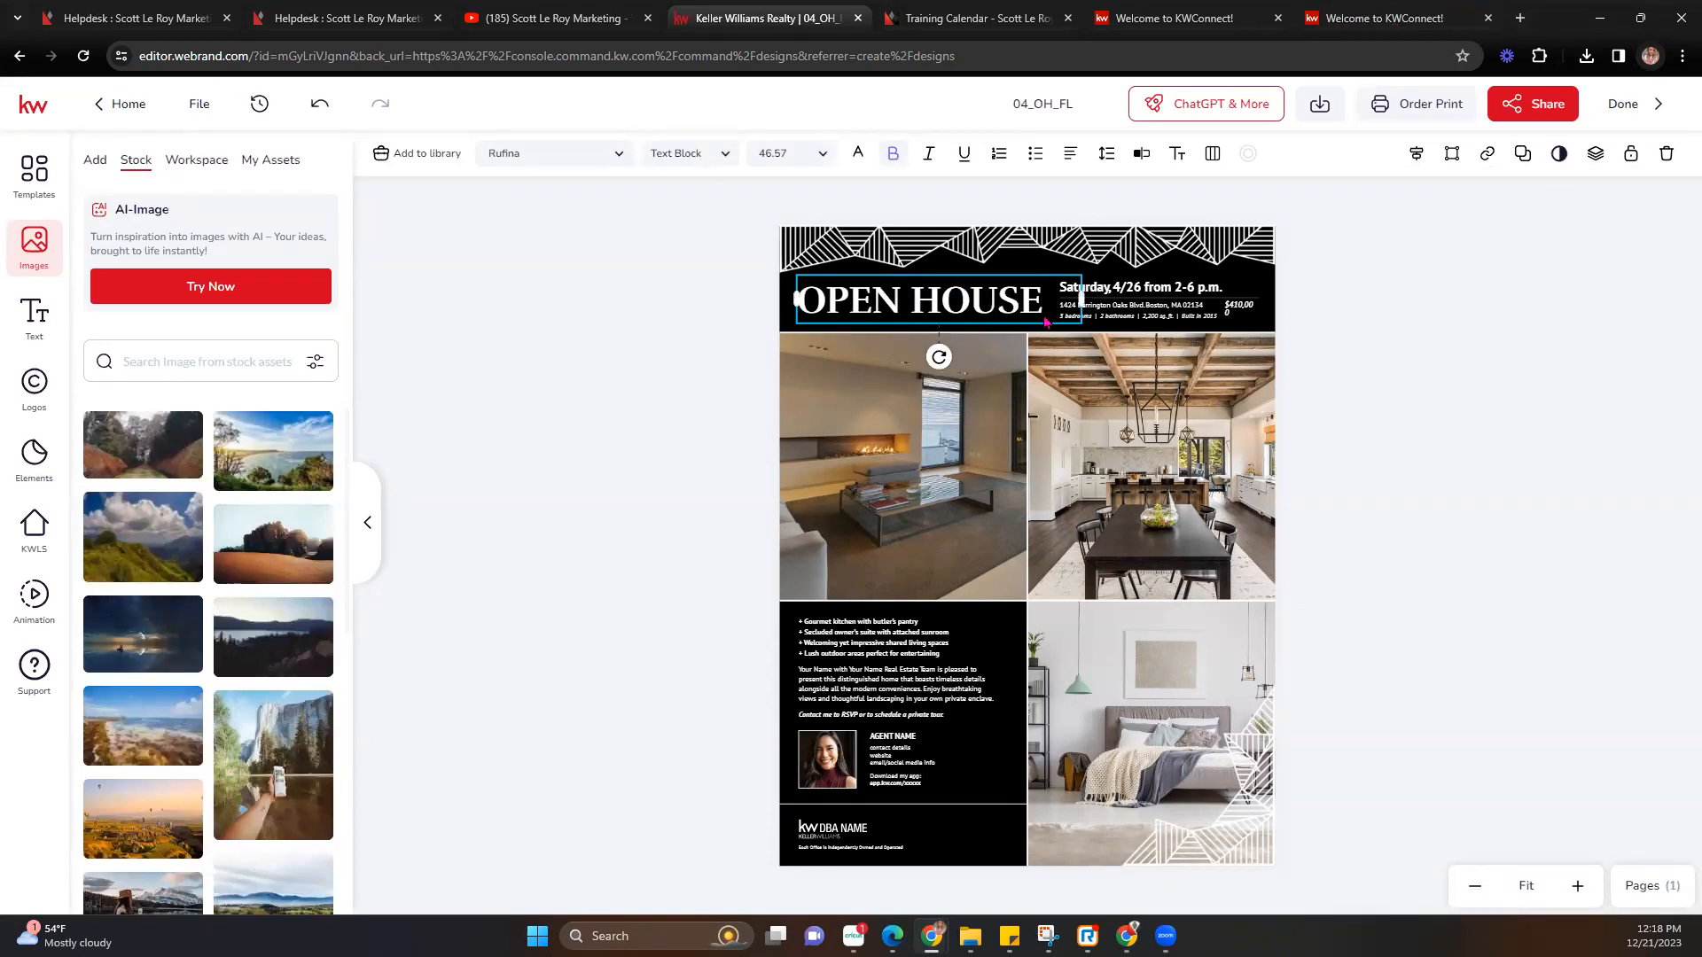
# Edit the date line to read Saturday, 1/6 from 2-6 p.m. and save it.
pyautogui.click(1128, 293)
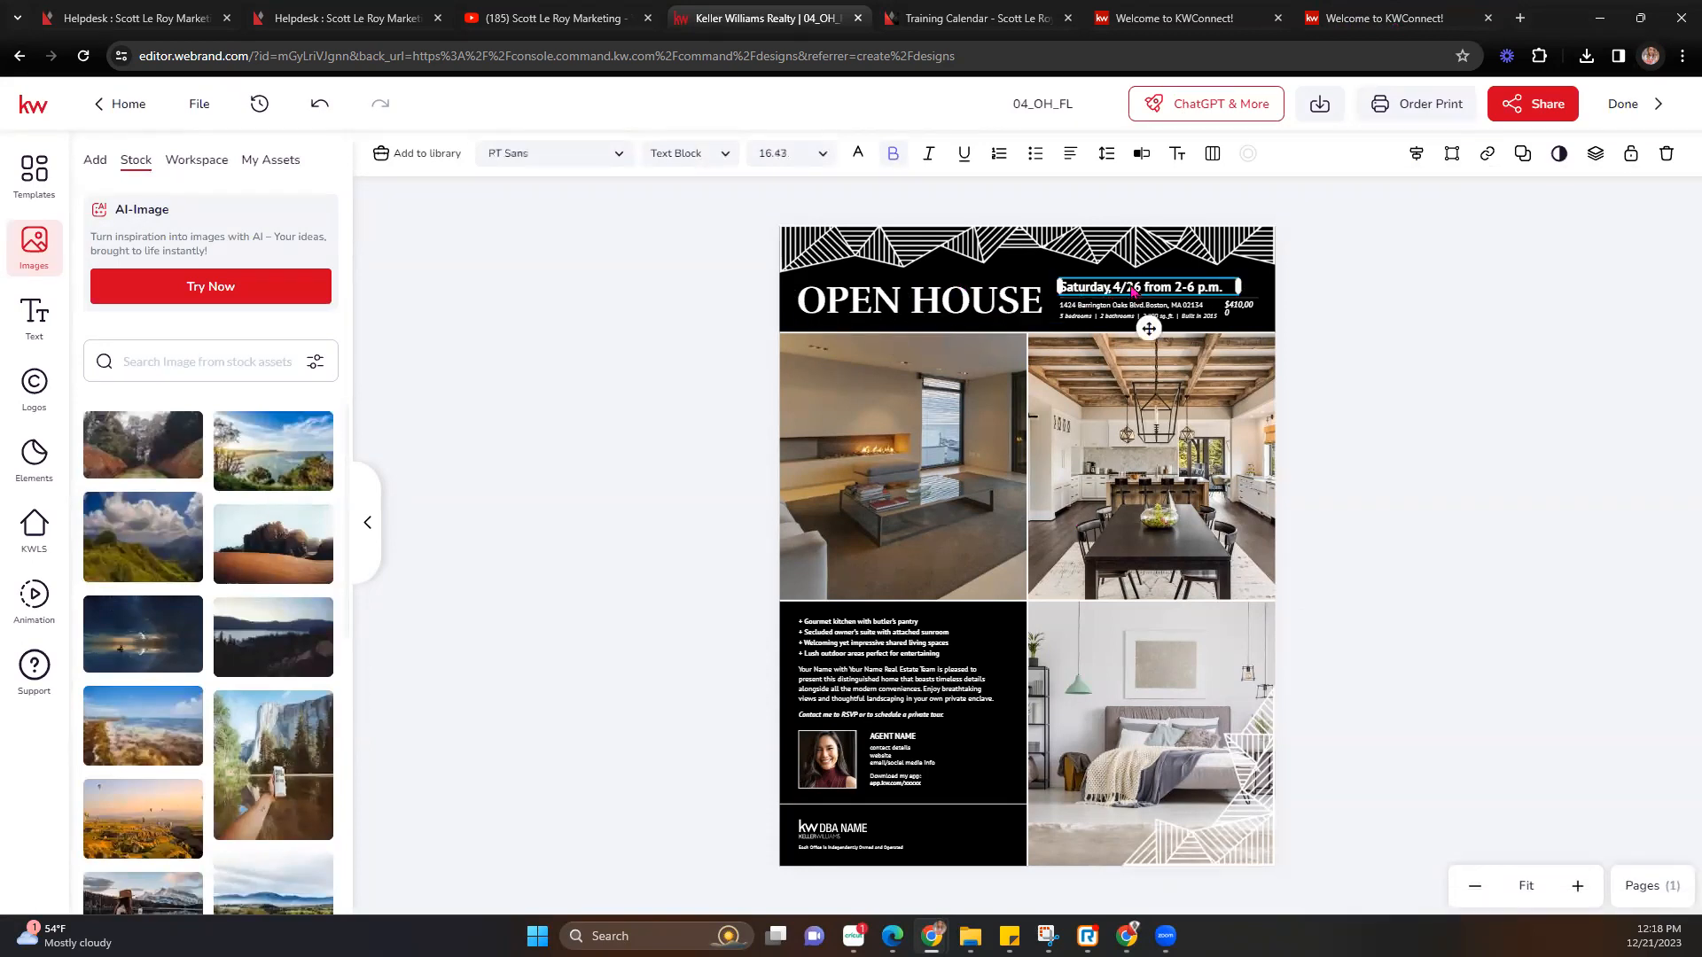
pyautogui.doubleClick(1132, 290)
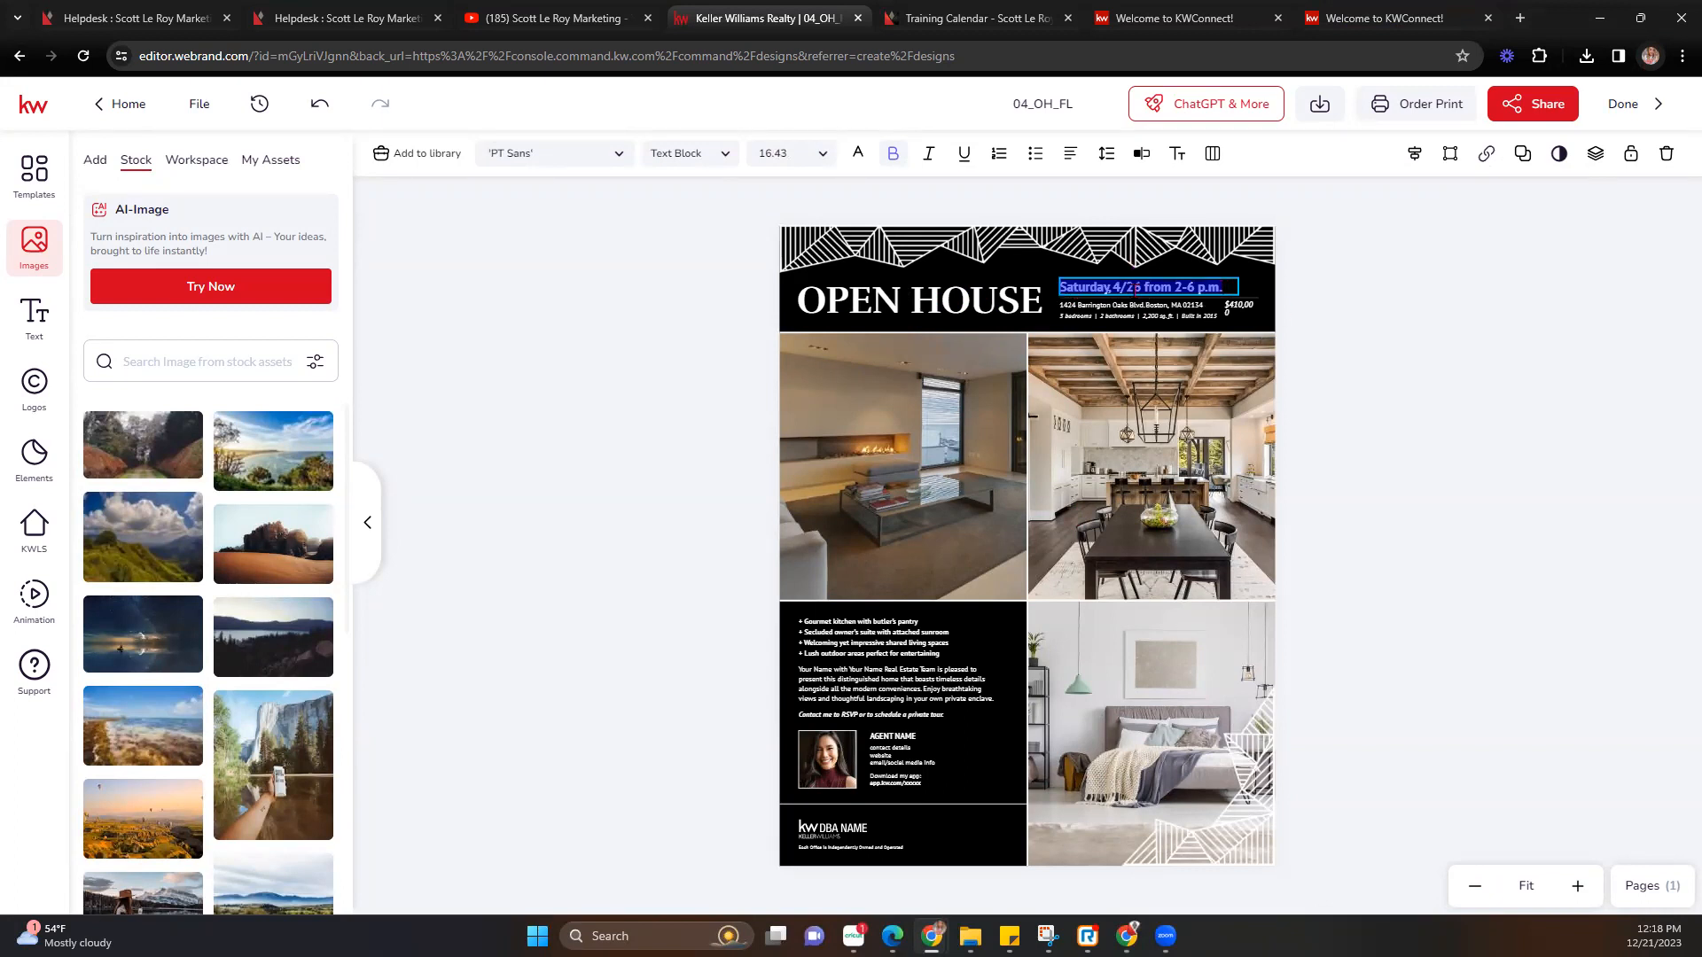
pyautogui.click(1145, 159)
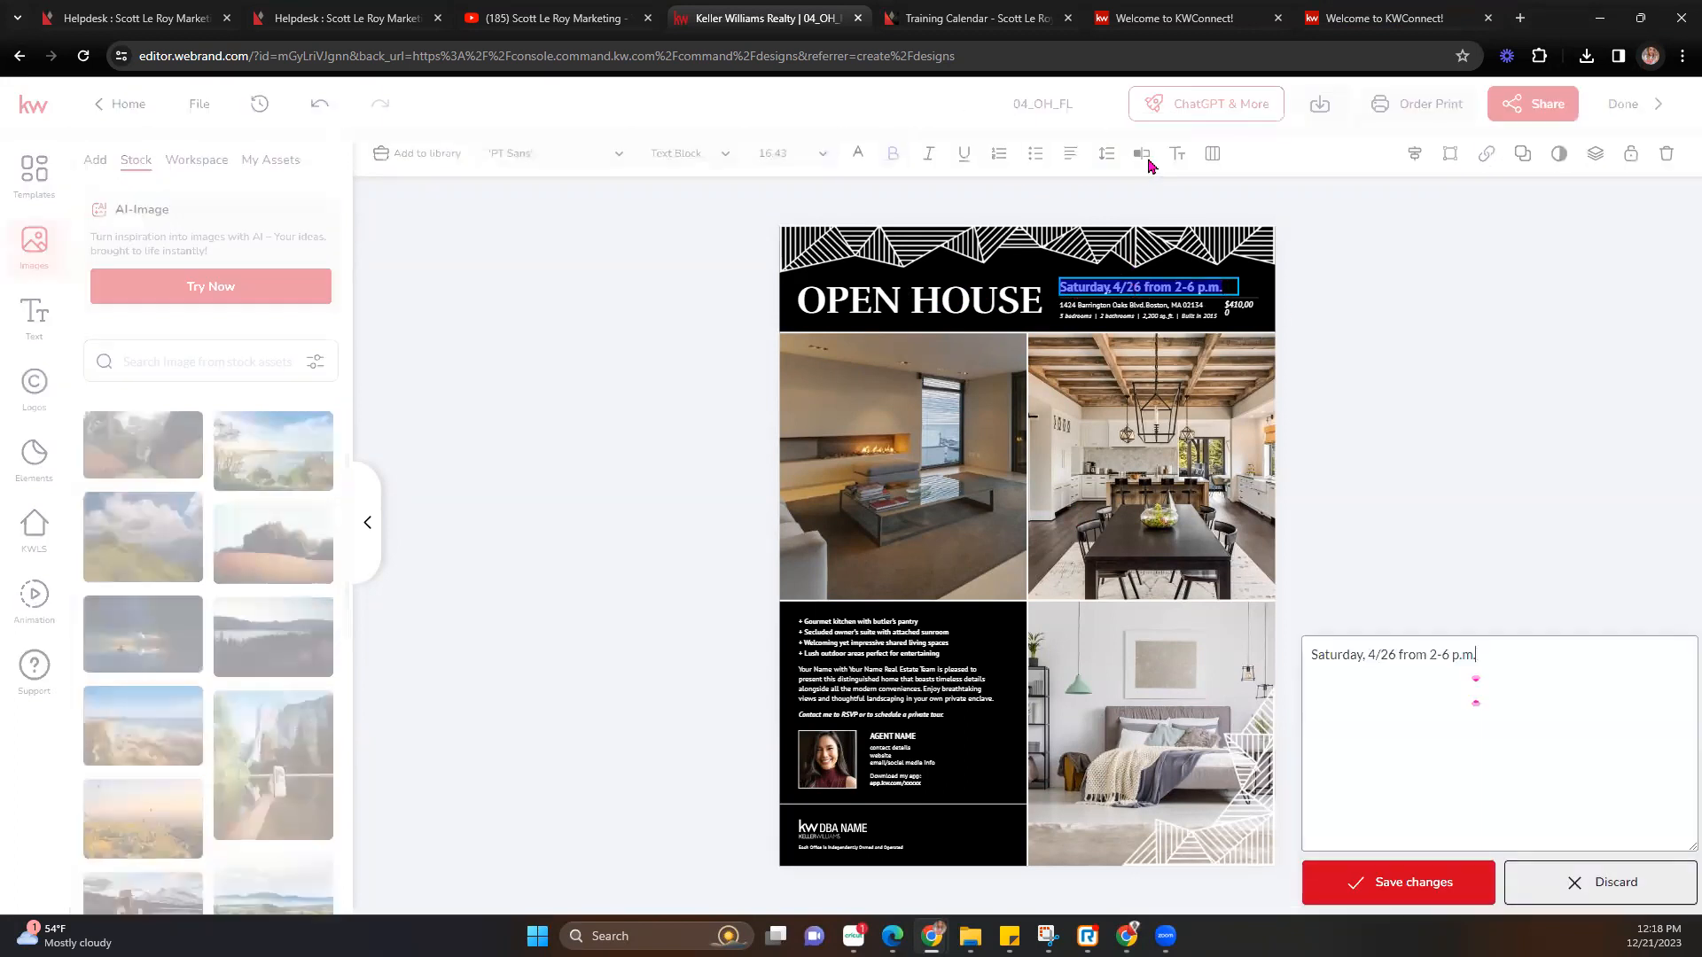
pyautogui.click(1371, 166)
pyautogui.press('BackSpace')
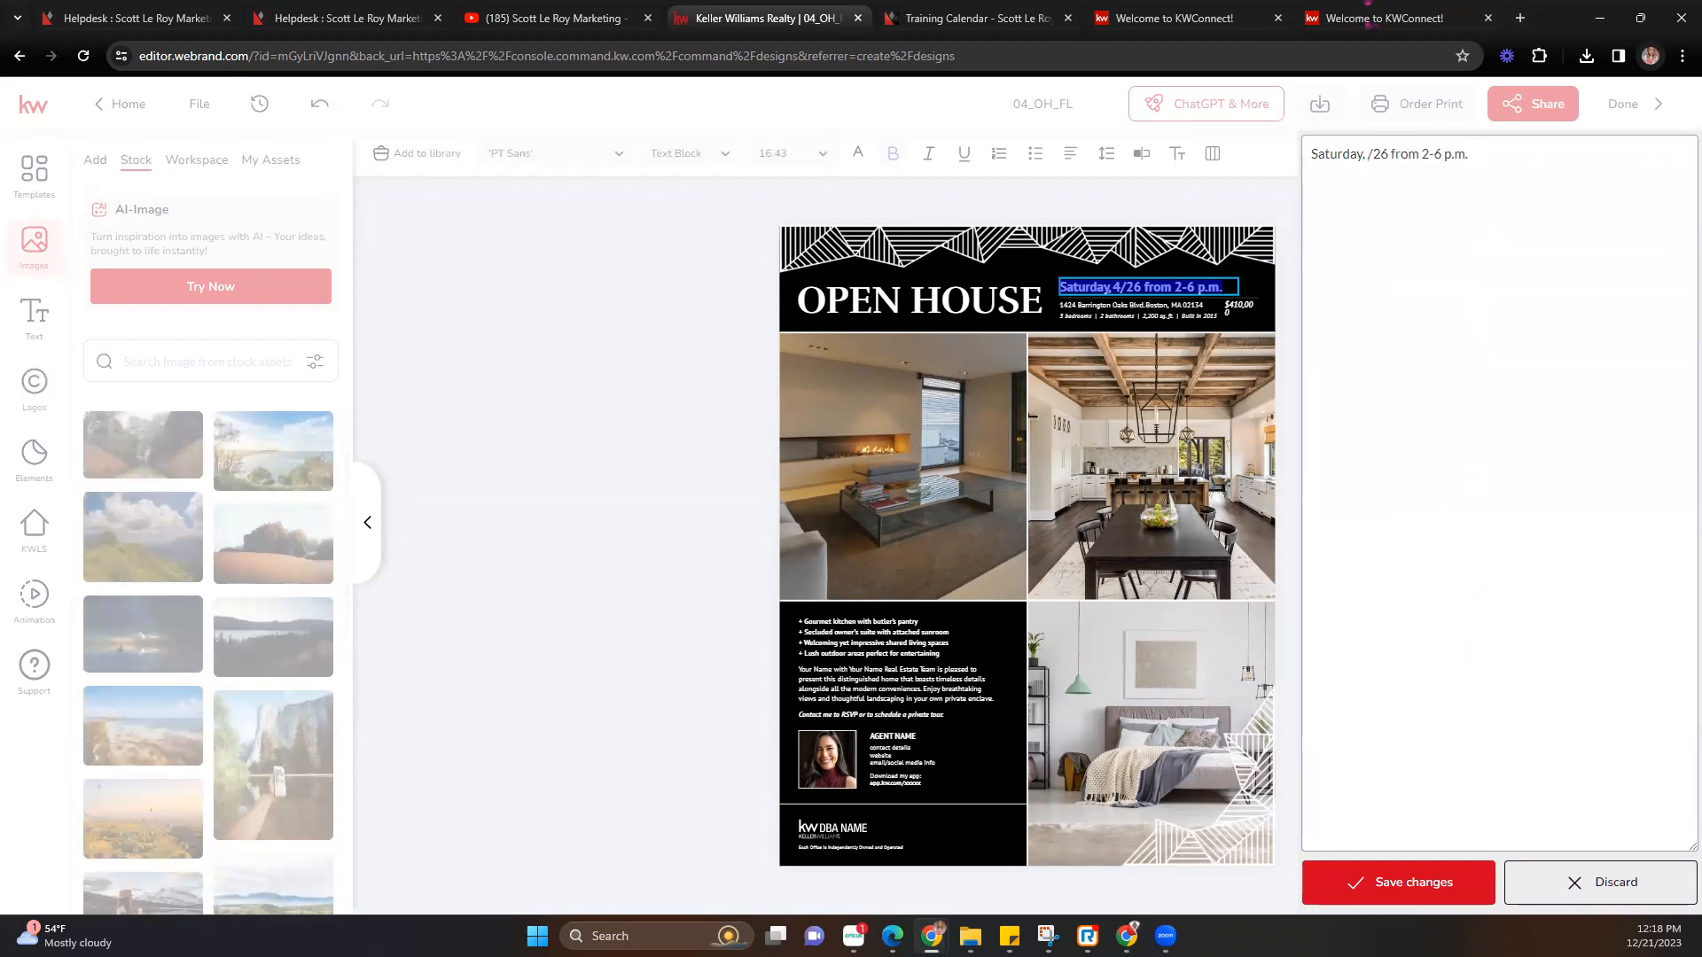
pyautogui.write('1')
pyautogui.press('Right')
pyautogui.press('Right')
pyautogui.press('BackSpace')
pyautogui.click(1435, 900)
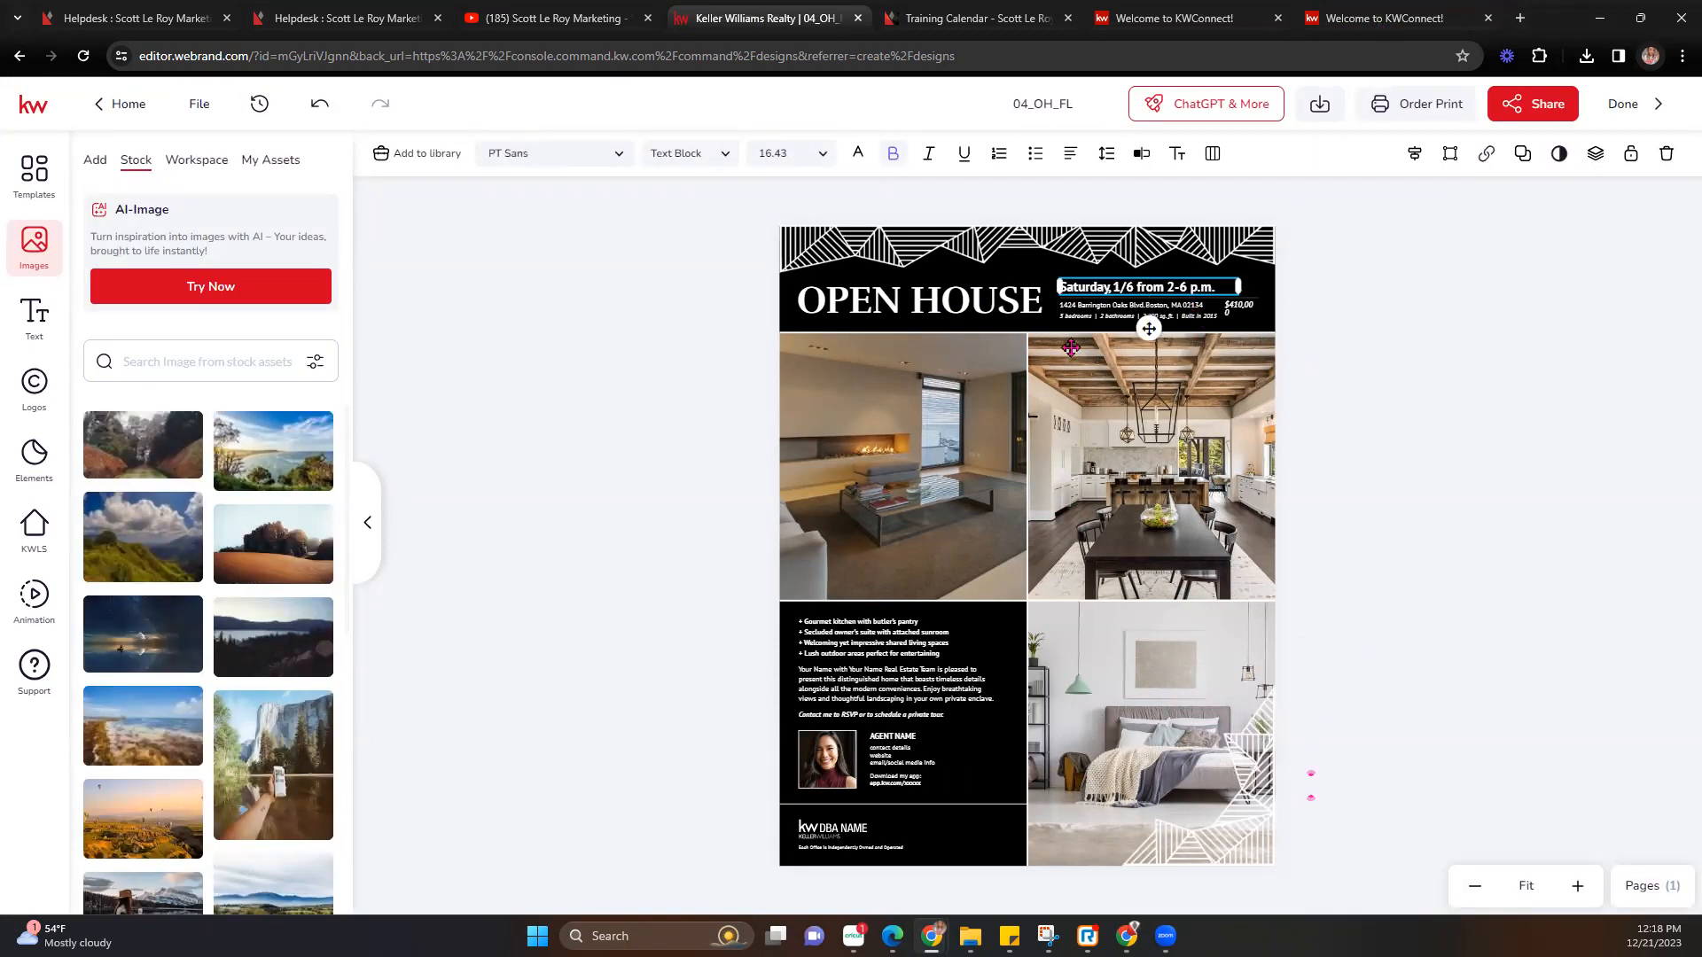
pyautogui.click(867, 433)
pyautogui.click(1170, 317)
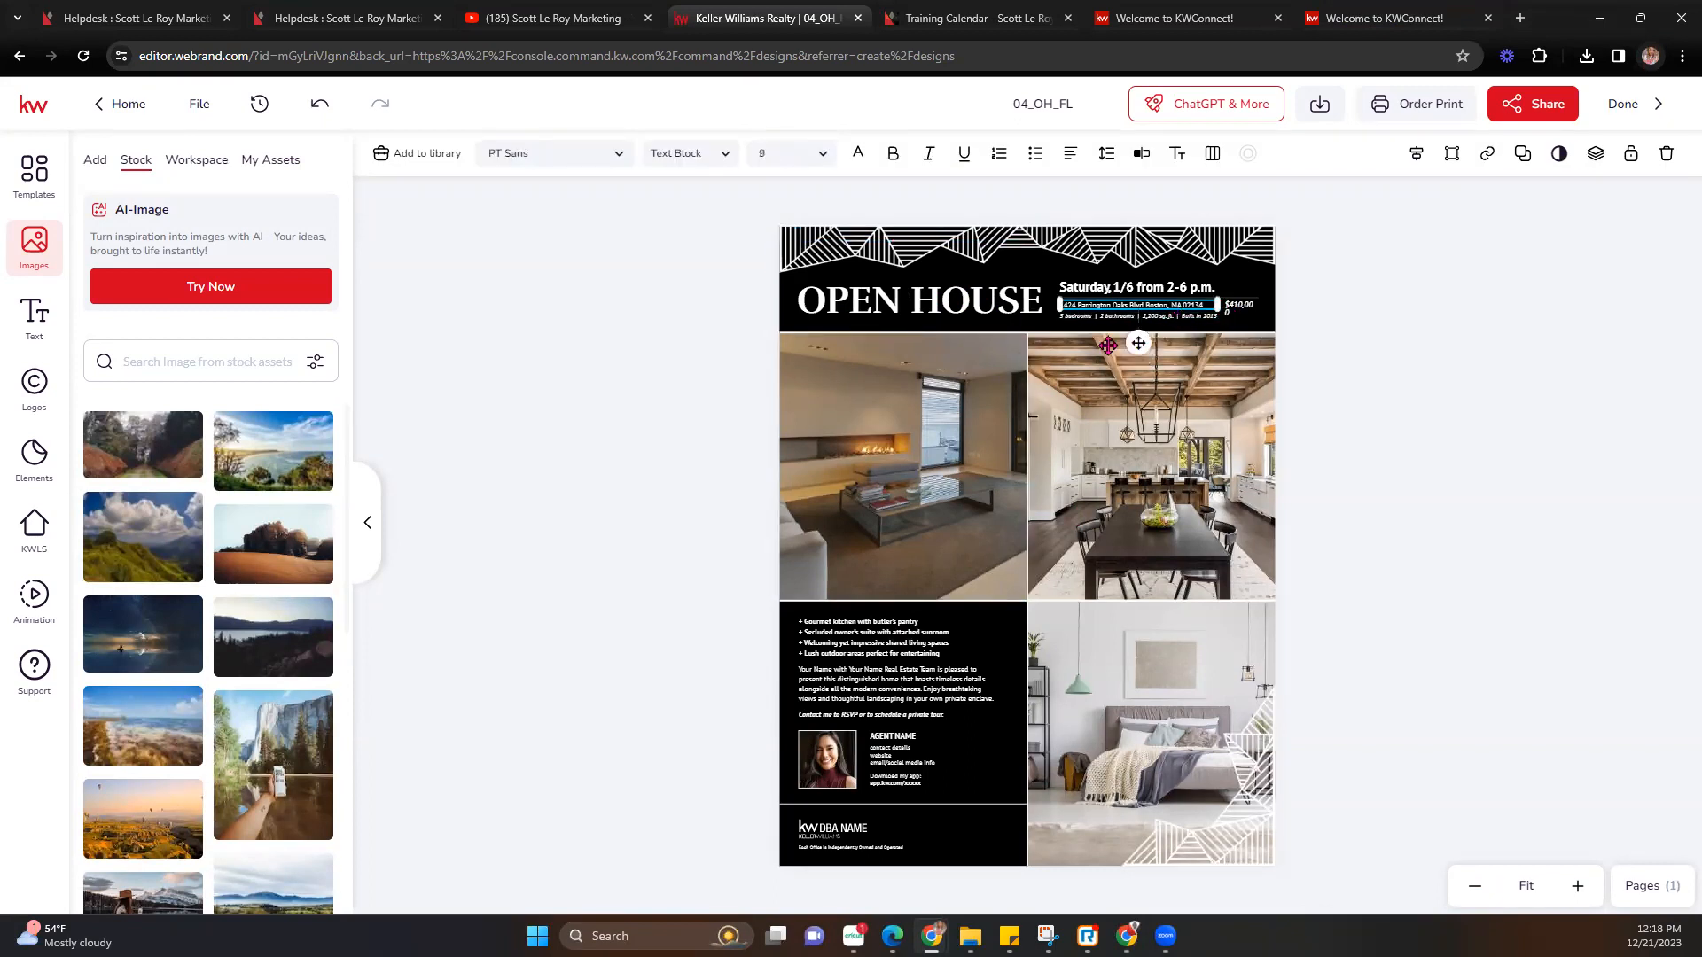
# Search KWLS listings by listing address for MAIN.
pyautogui.click(930, 407)
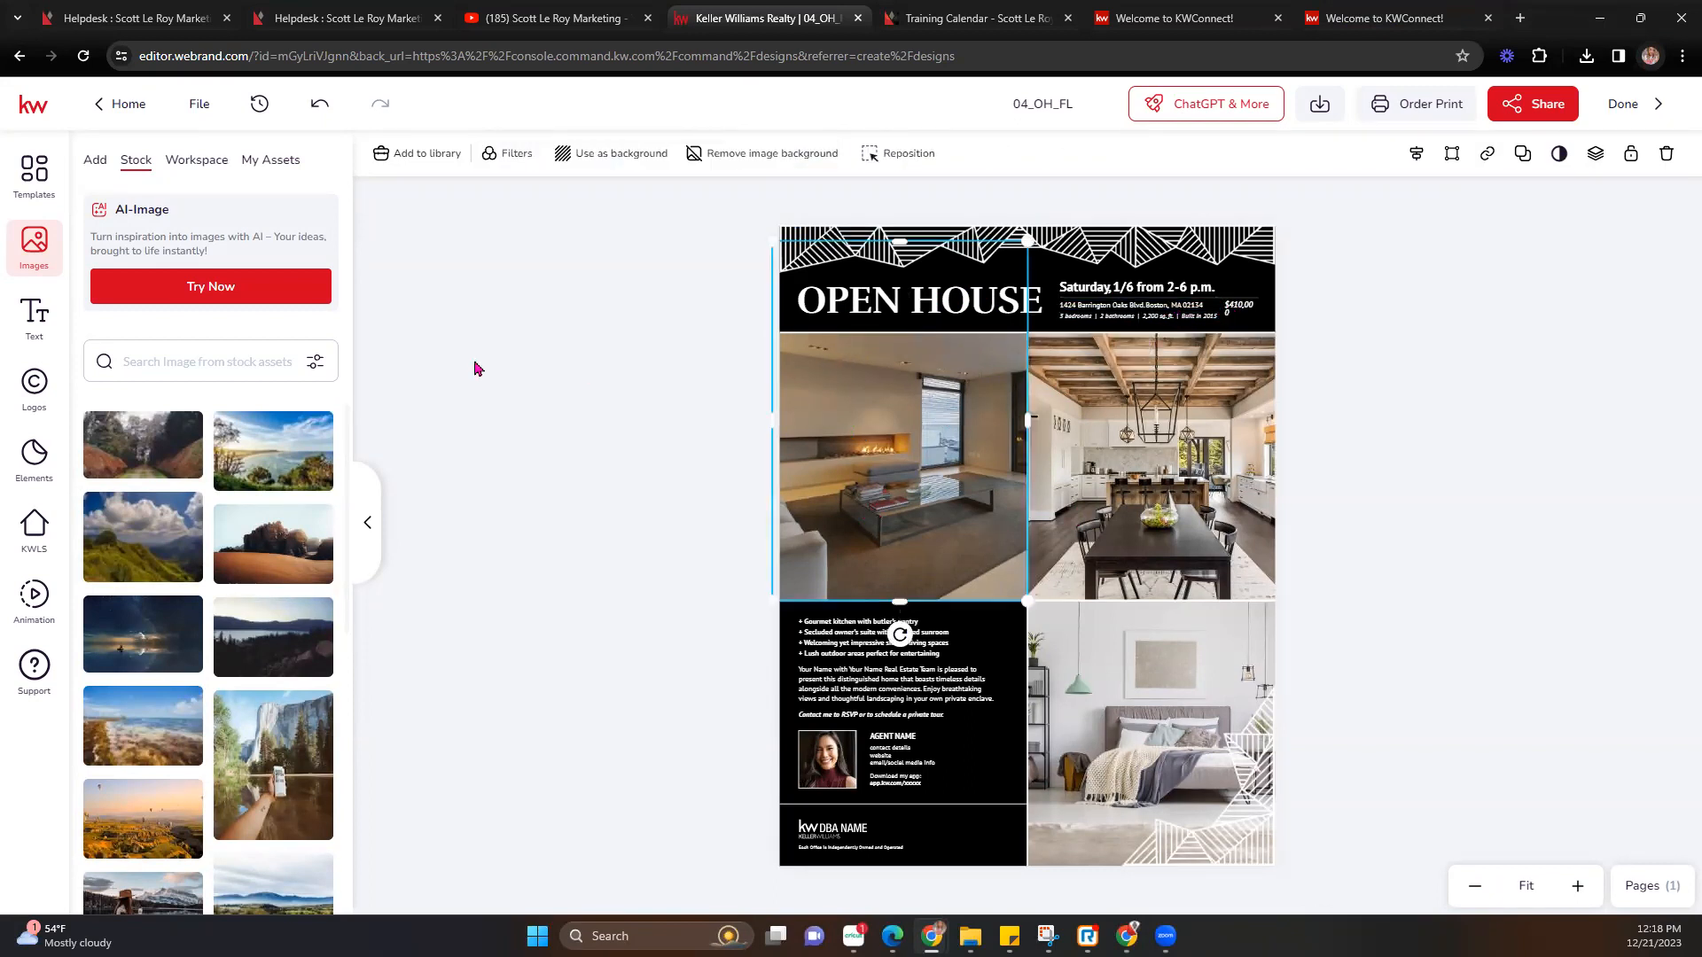
pyautogui.click(35, 530)
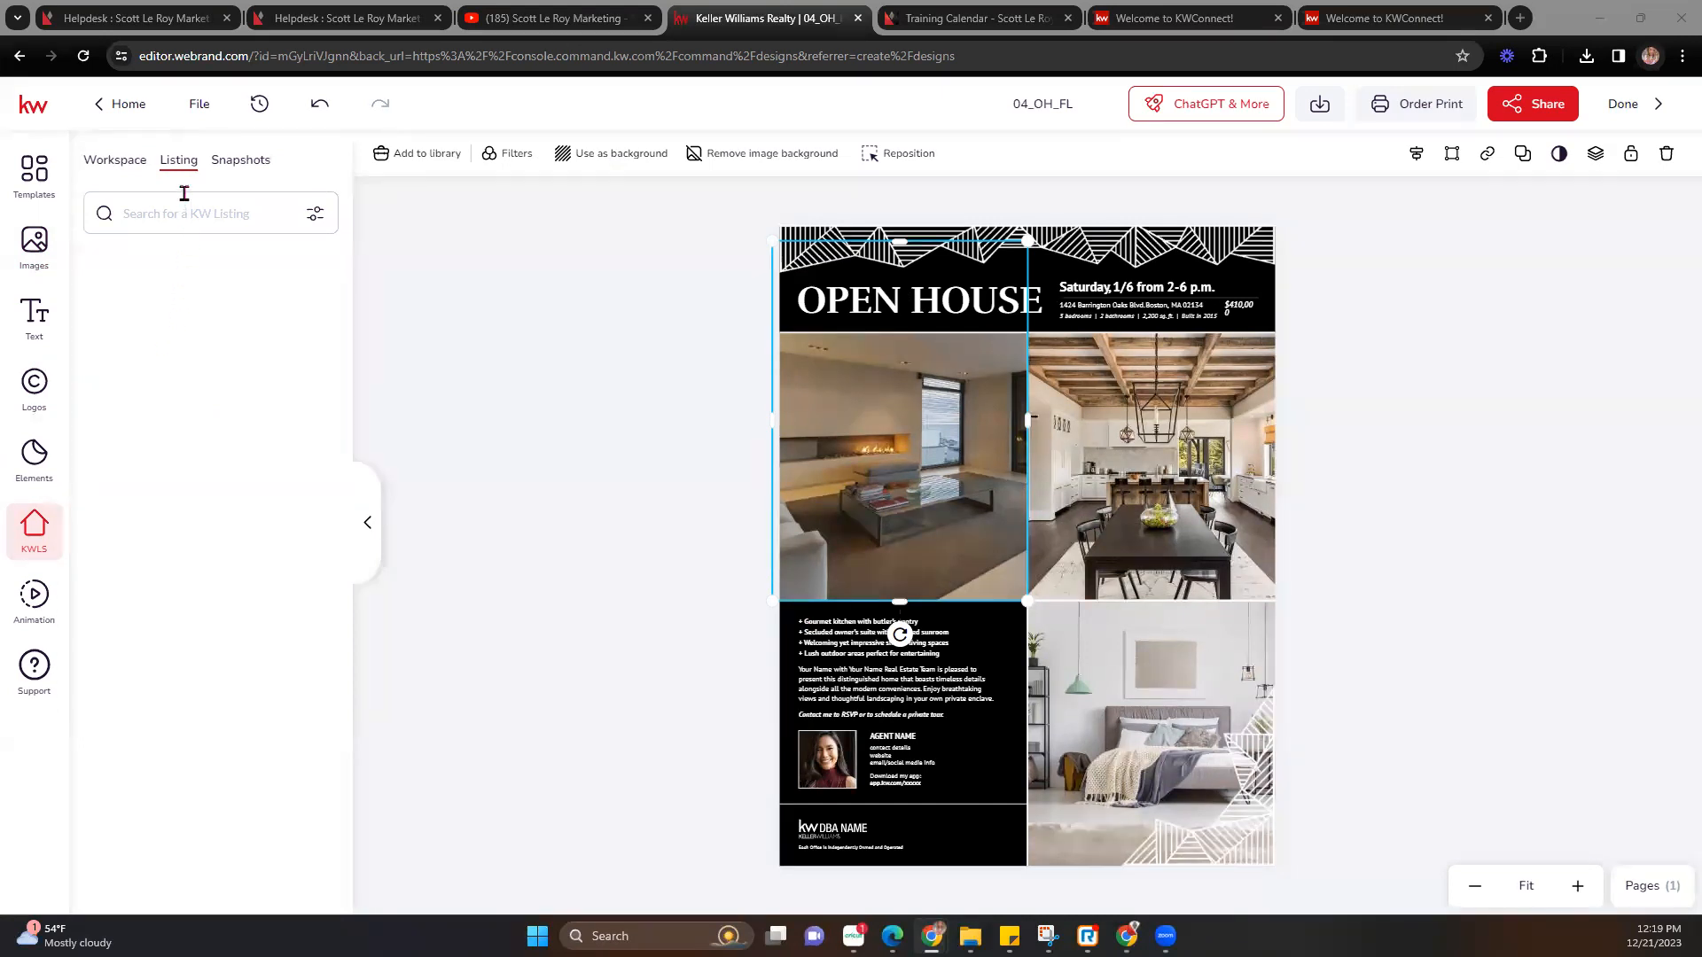
pyautogui.click(311, 216)
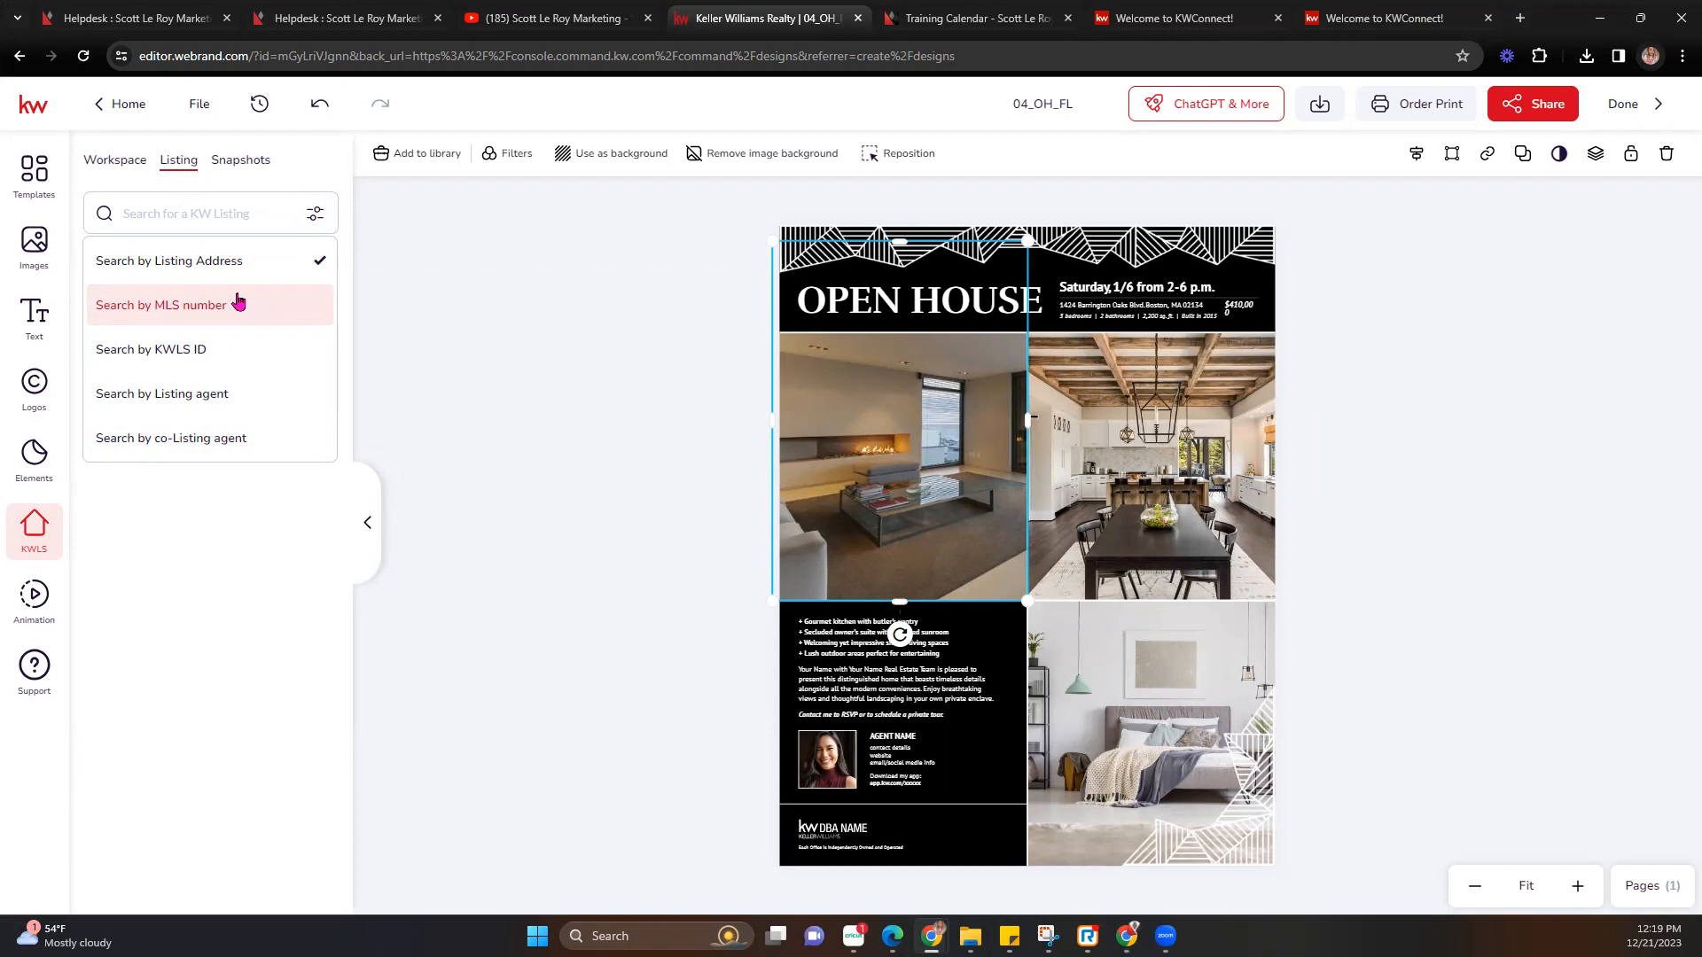
pyautogui.click(230, 261)
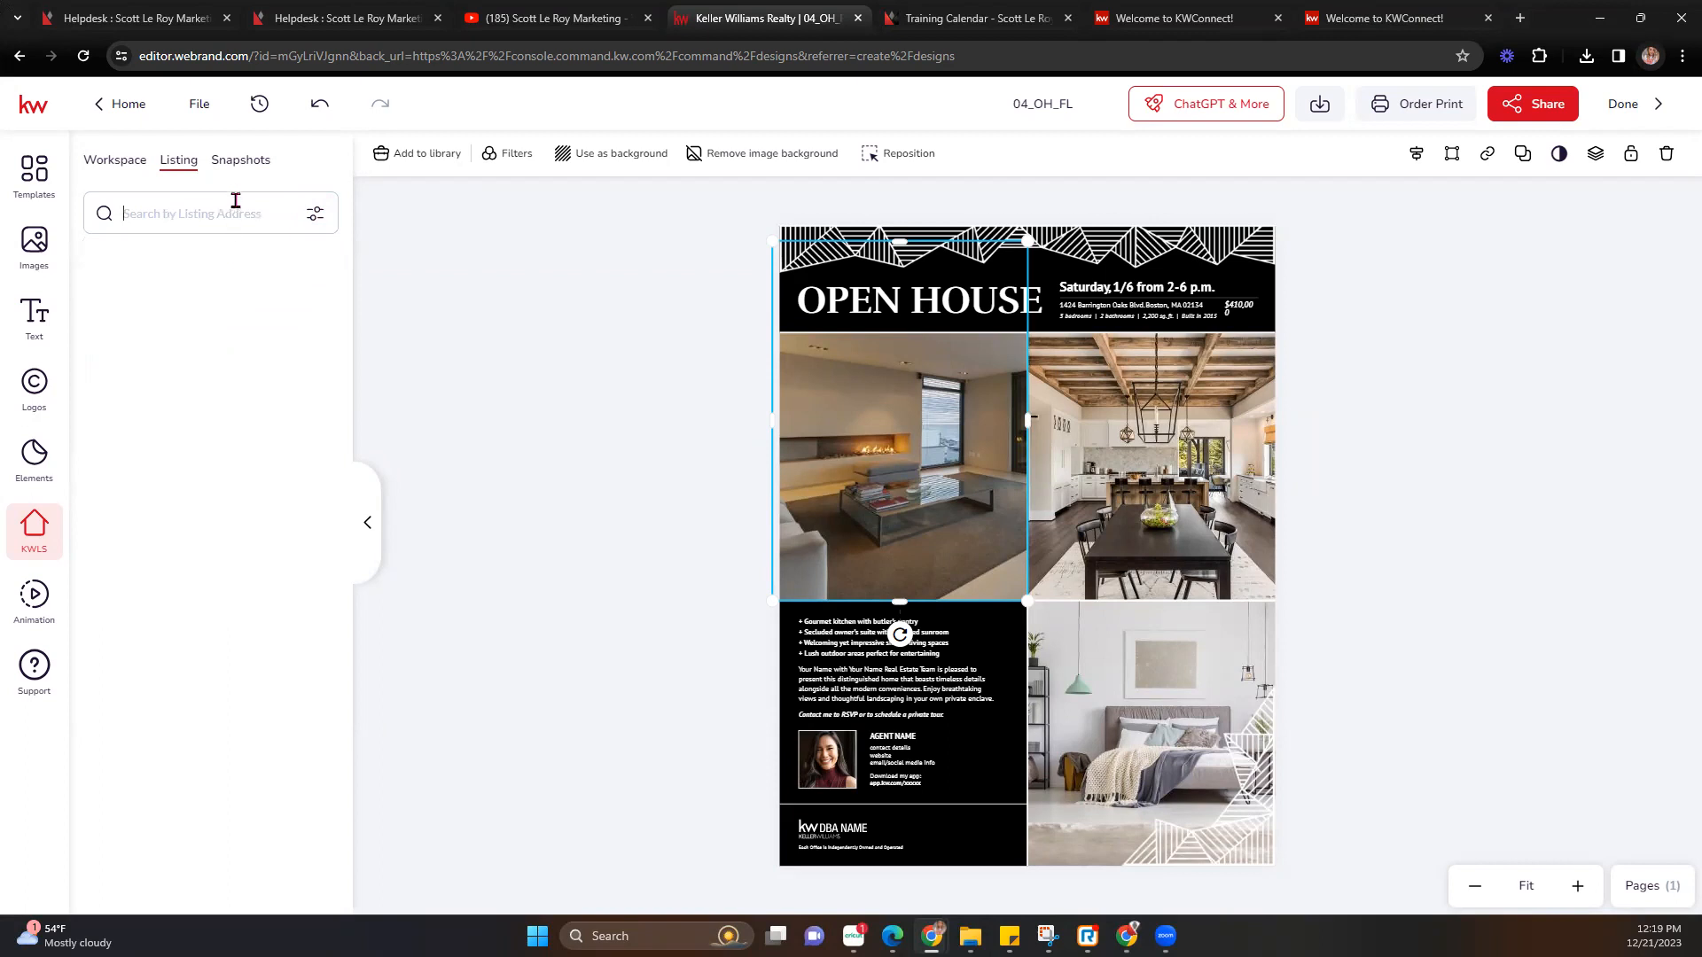
pyautogui.write('MAIN')
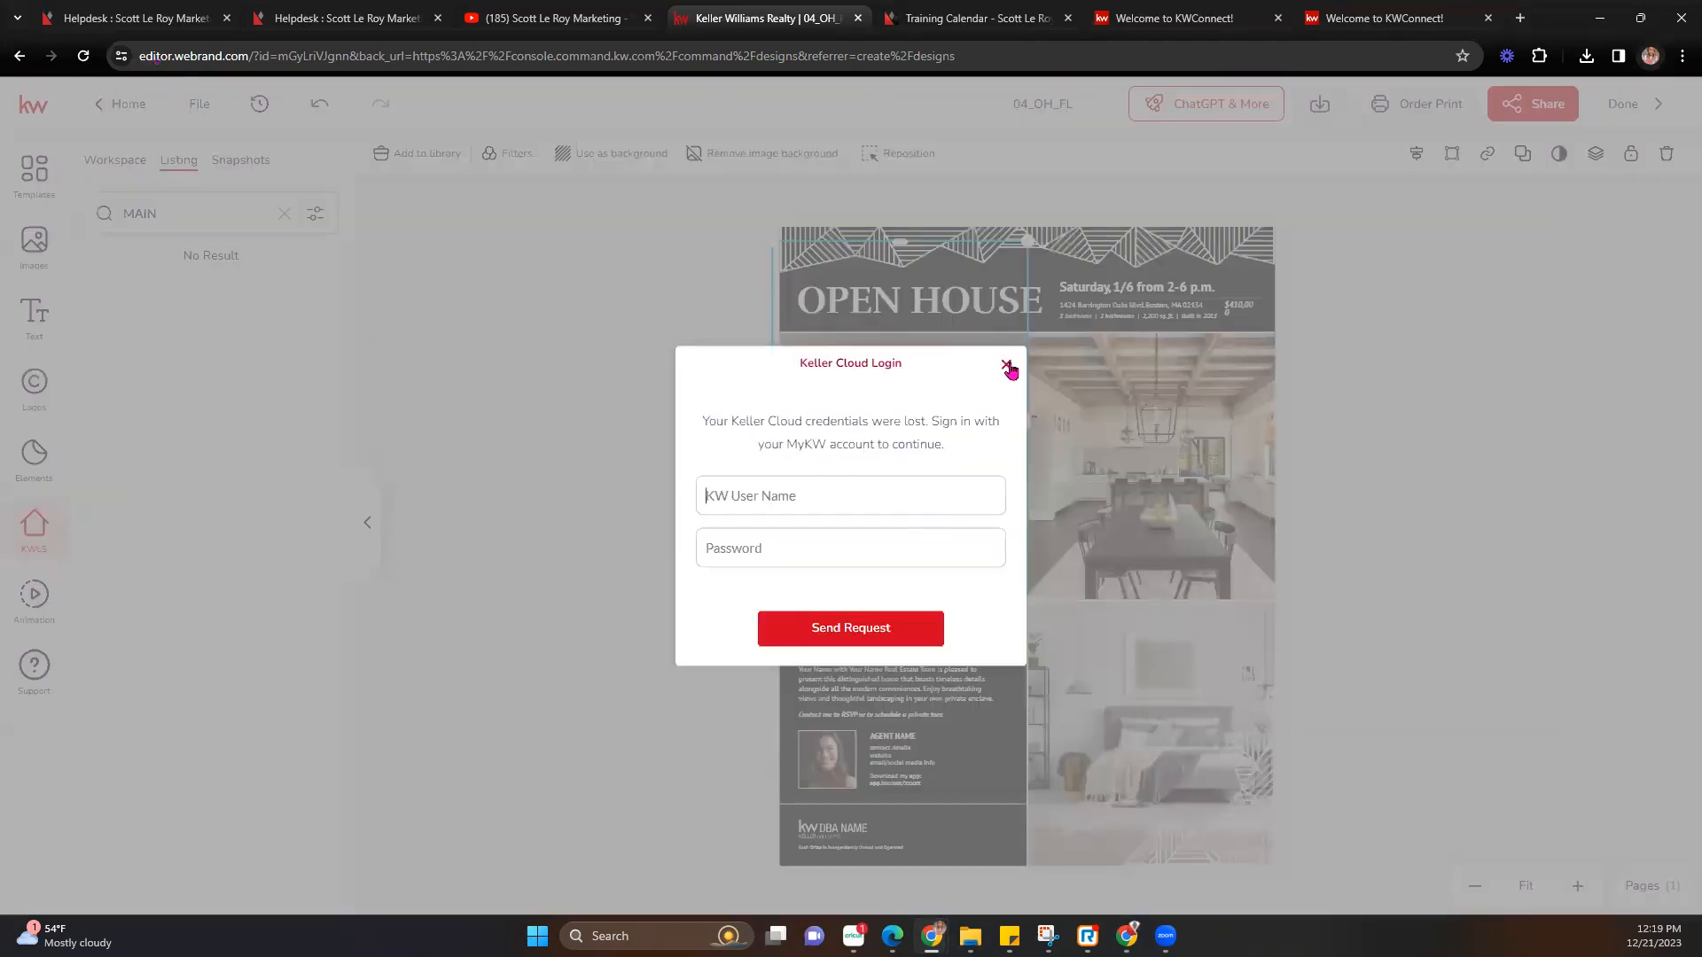
# Dismiss the Keller Cloud prompt, close the Training Calendar tab and load the KW Command dashboard.
pyautogui.click(1005, 364)
pyautogui.click(283, 214)
pyautogui.click(1067, 17)
pyautogui.click(1027, 55)
pyautogui.click(1181, 32)
pyautogui.click(1183, 55)
pyautogui.write('ag')
pyautogui.press('Return')
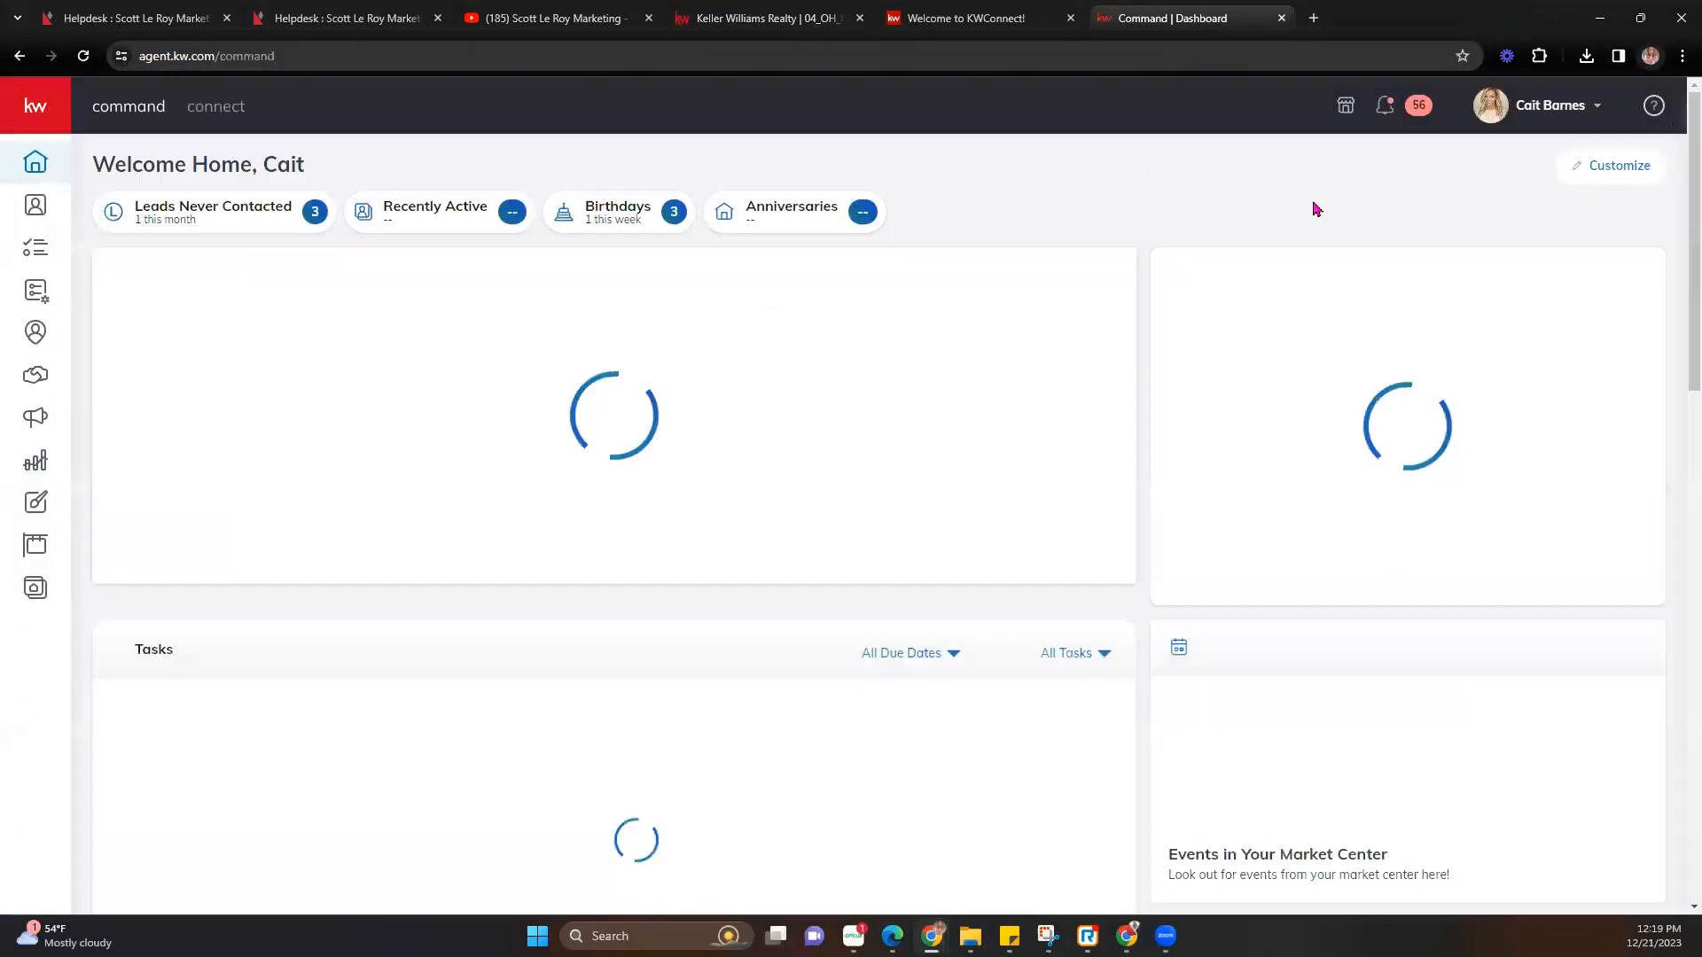
# Back in the flyer editor, search listings by address for 'main st'.
pyautogui.click(549, 17)
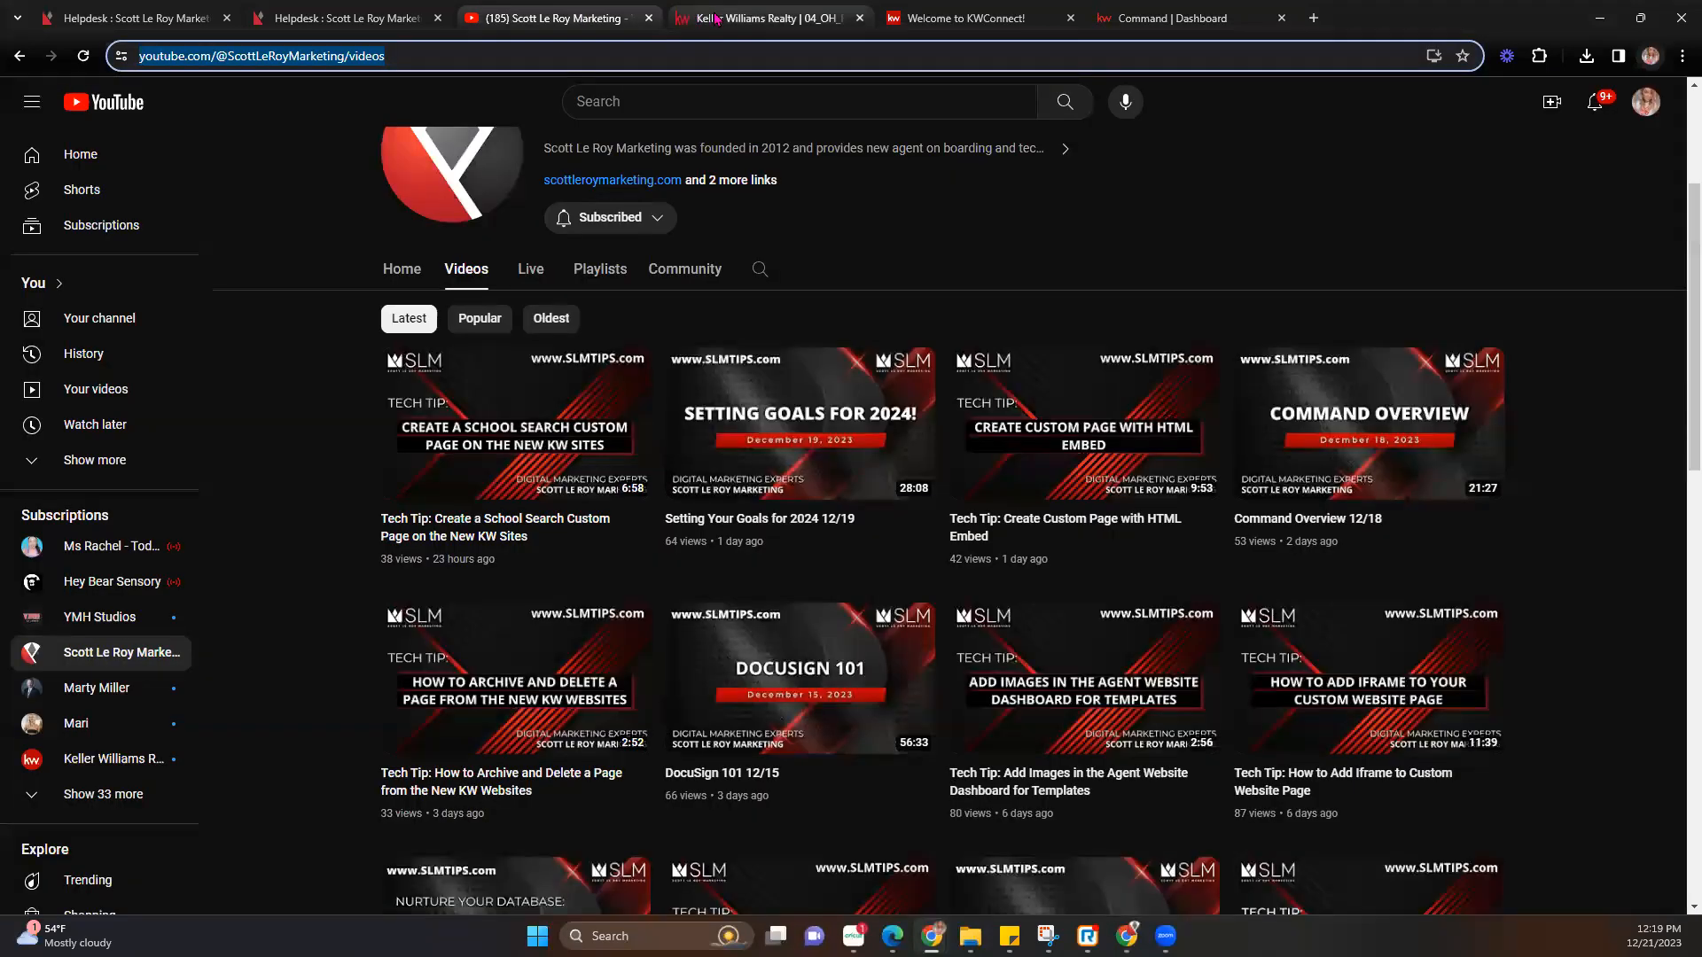
pyautogui.click(716, 17)
pyautogui.click(193, 202)
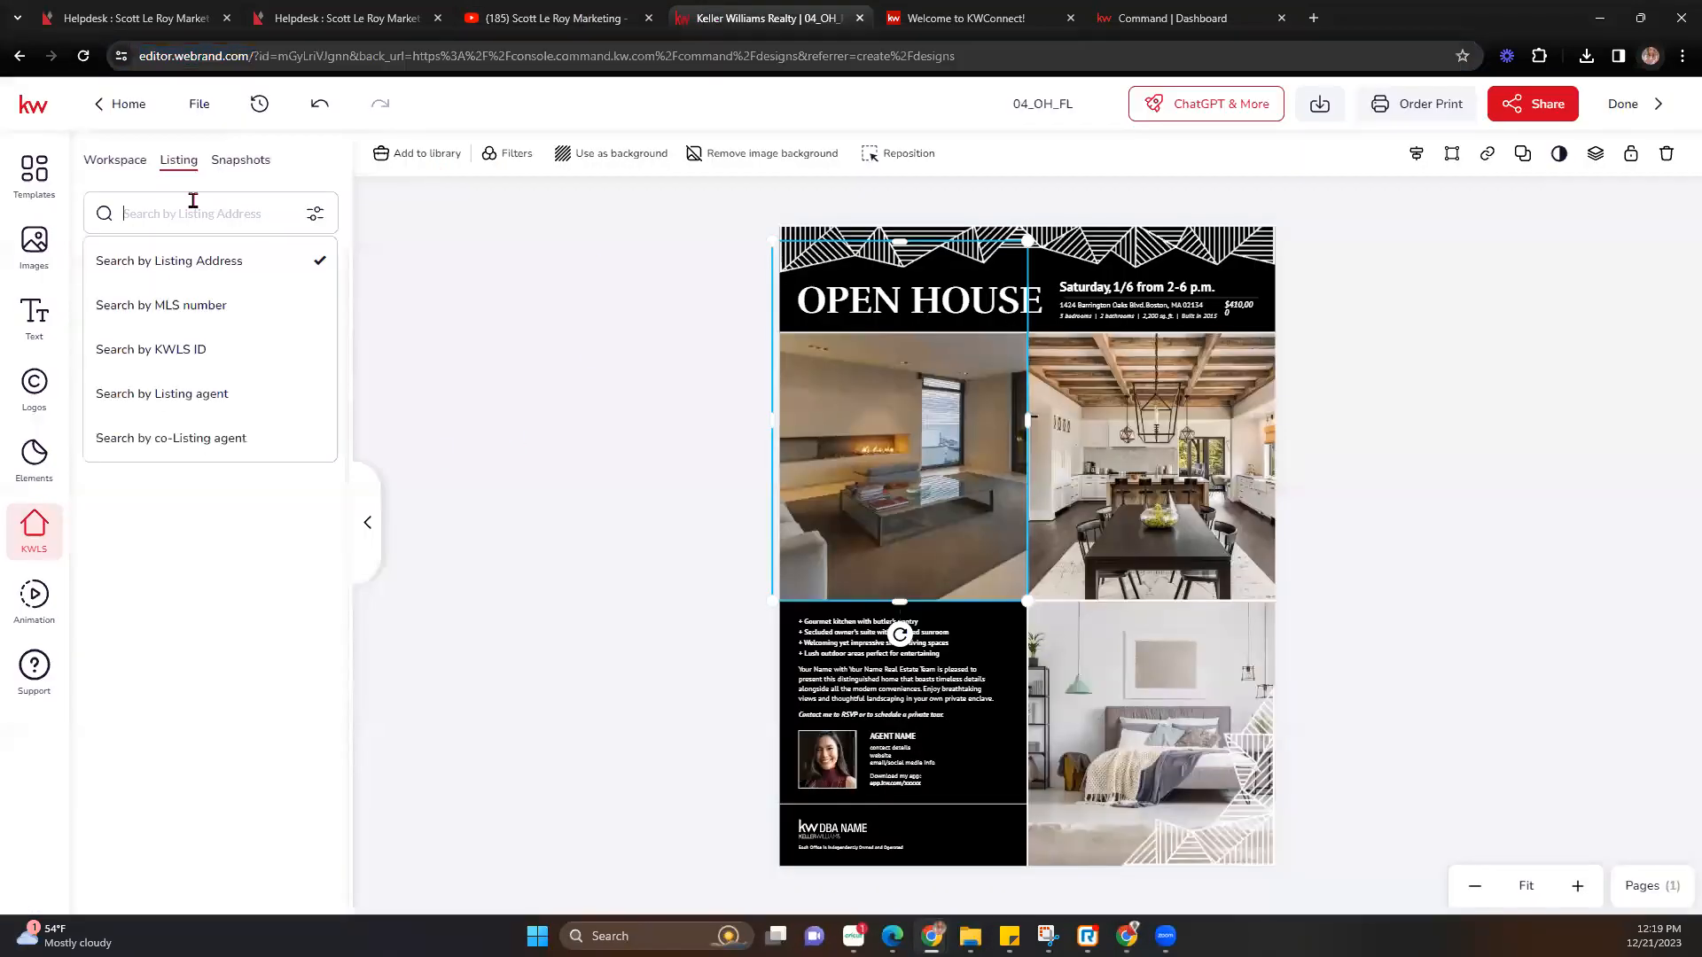
pyautogui.click(224, 272)
pyautogui.click(250, 201)
pyautogui.write('main st')
pyautogui.press('Return')
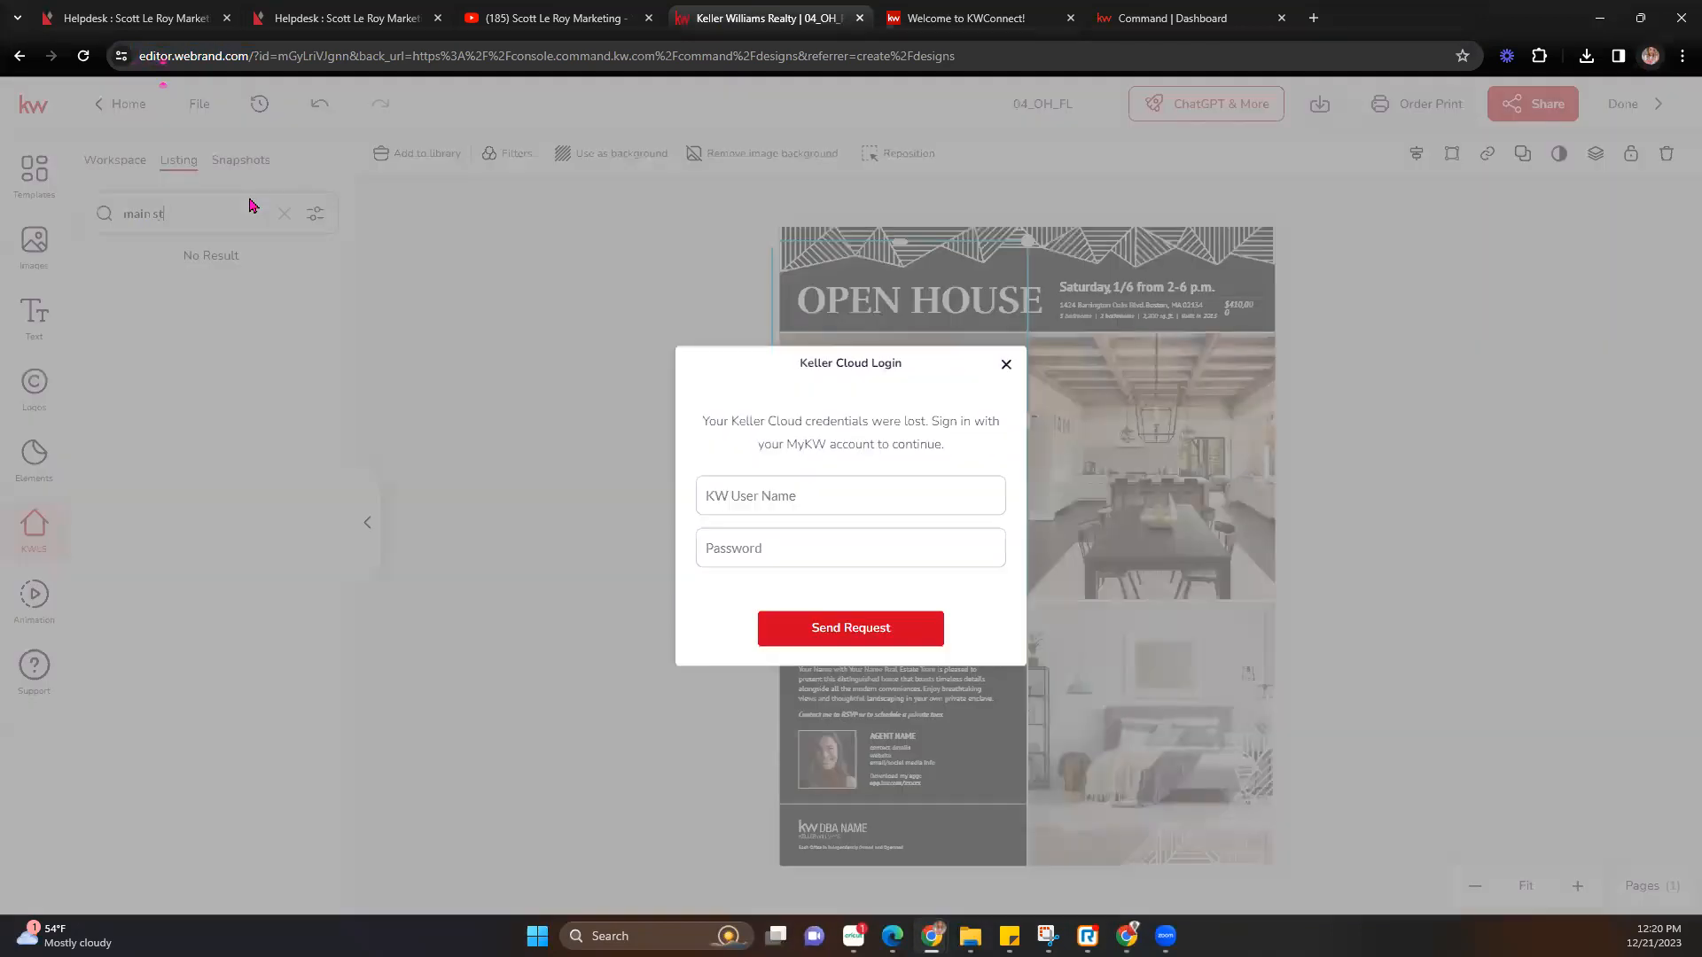
# Merge the detached editor window back into the main browser window.
pyautogui.click(753, 496)
pyautogui.moveTo(817, 26); pyautogui.dragTo(1069, 131)
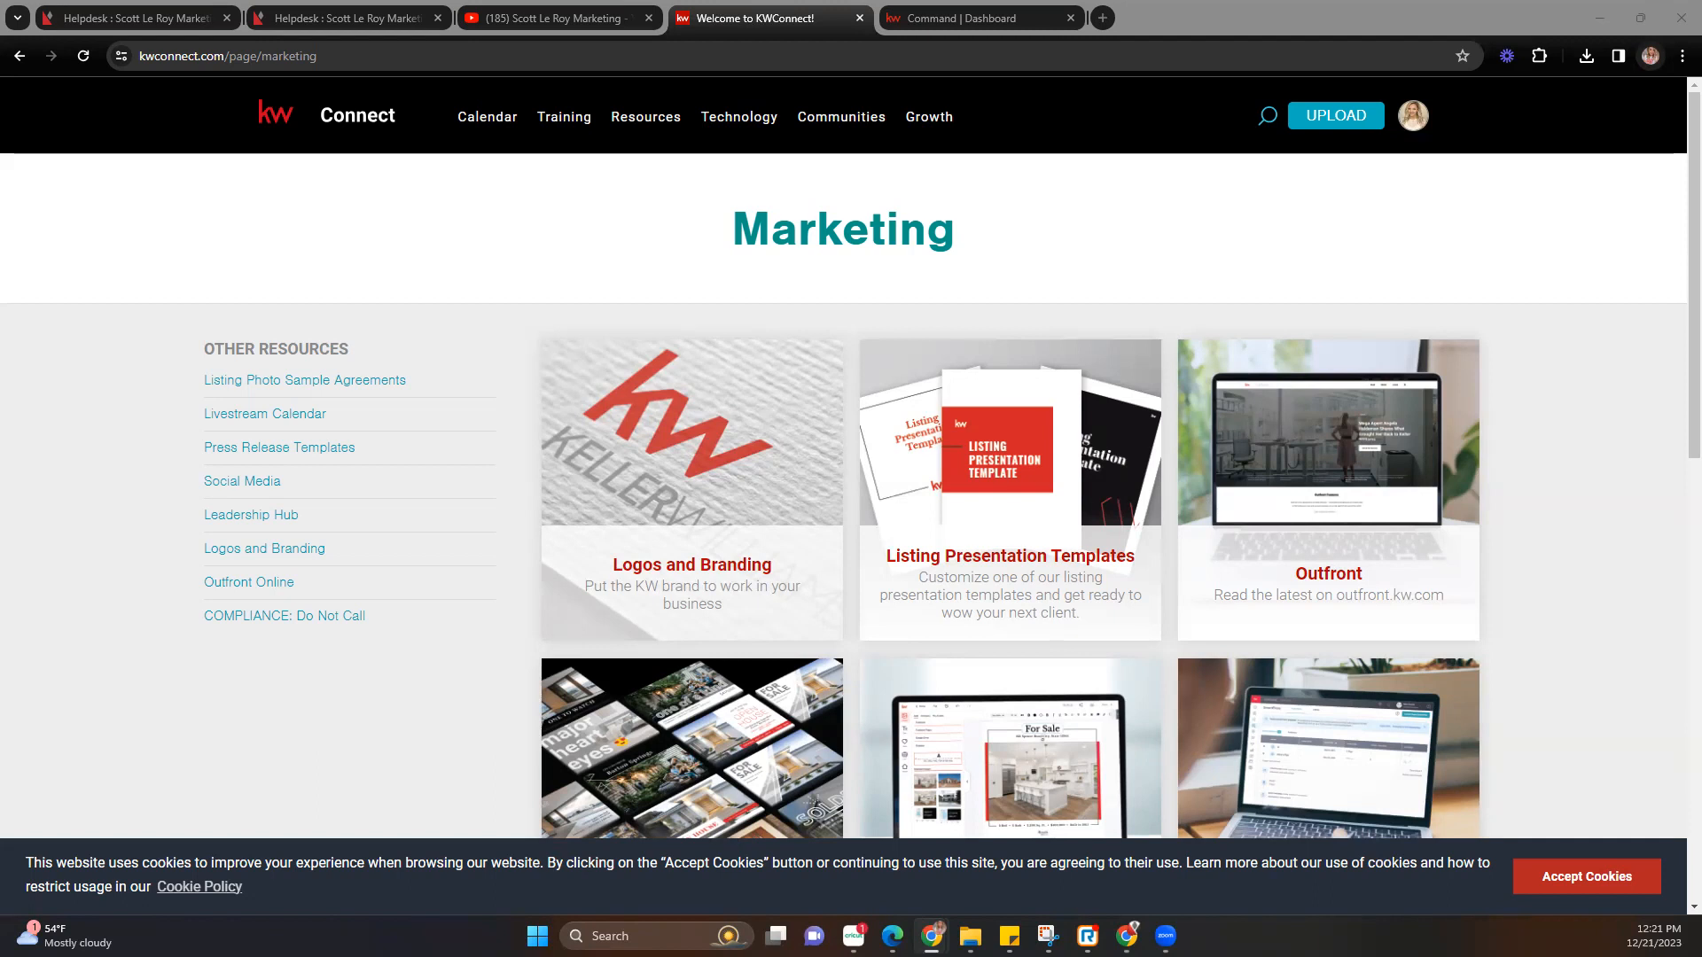
pyautogui.moveTo(1701, 190); pyautogui.dragTo(1368, 190)
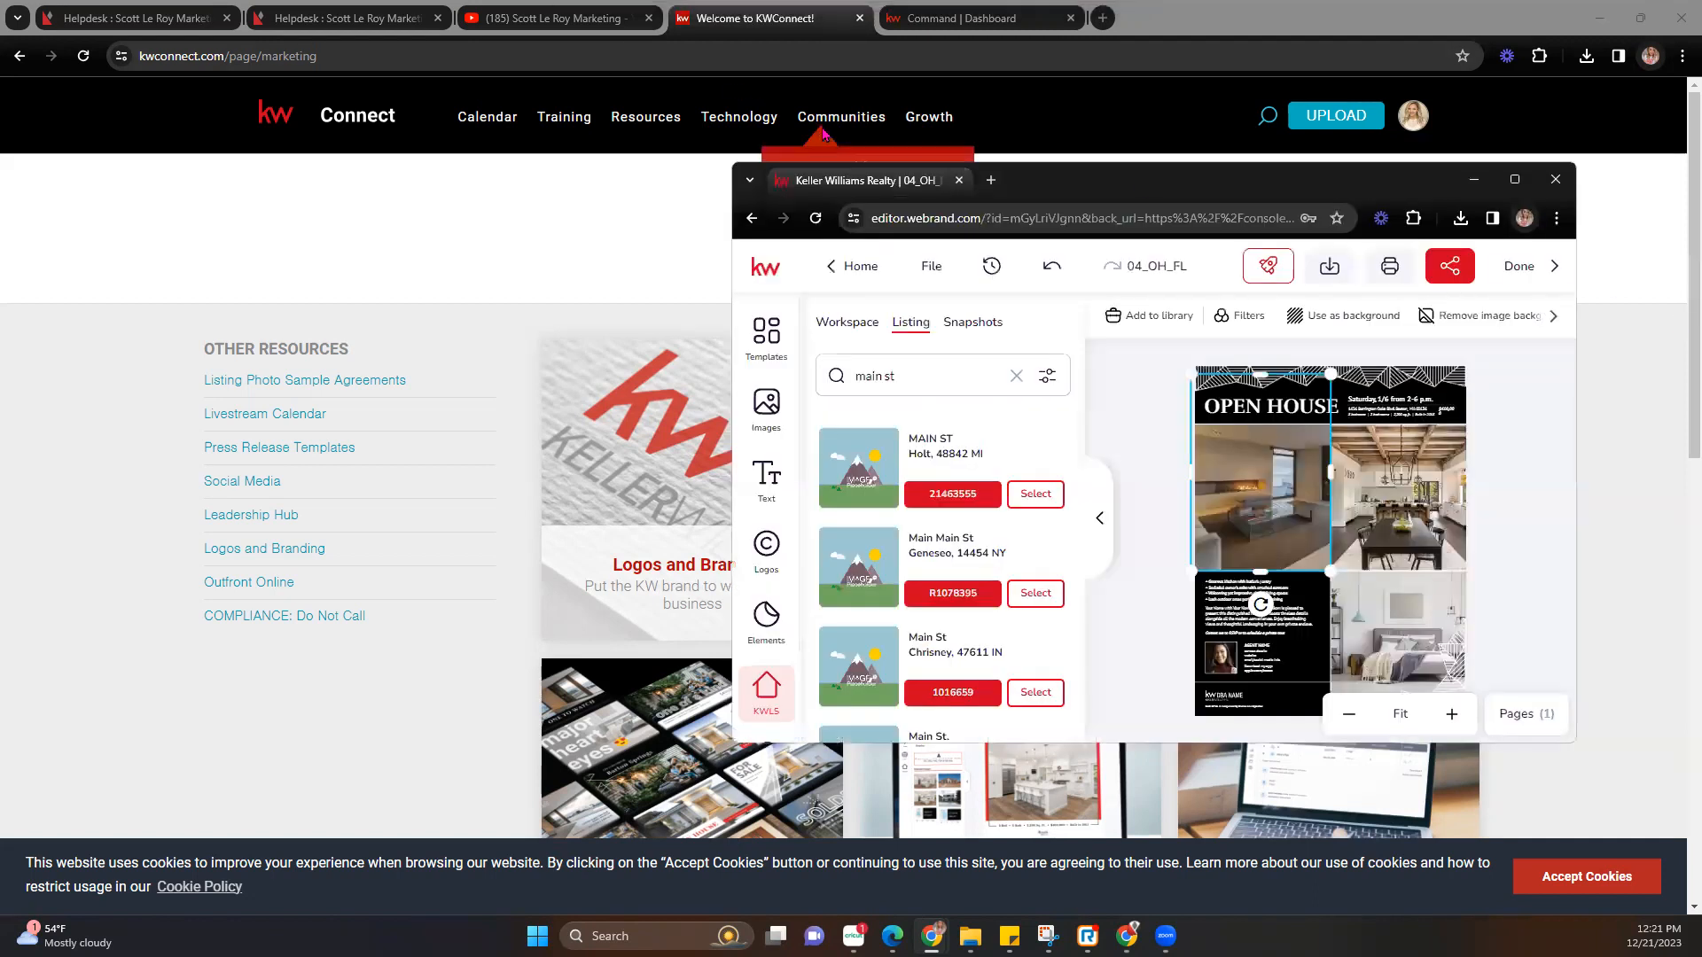
pyautogui.moveTo(840, 185); pyautogui.dragTo(743, 20)
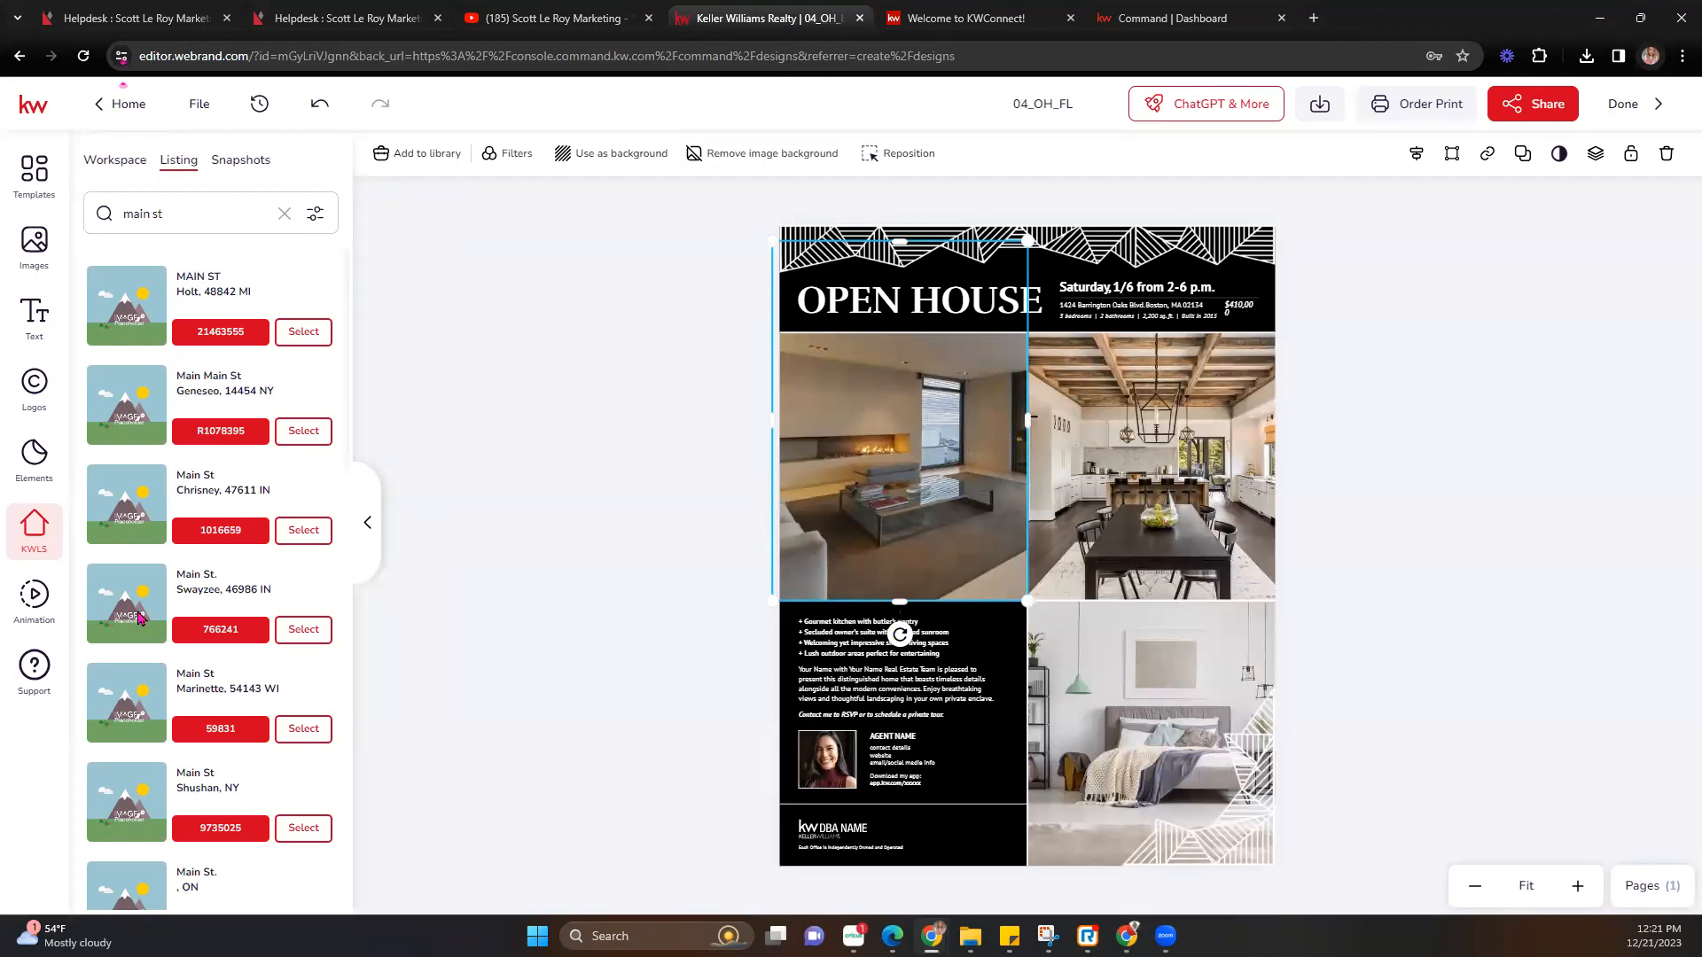
# Replace the top-left living-room photo with the Guaynabo Main St house exterior photo.
pyautogui.scroll(-5, 139, 618)
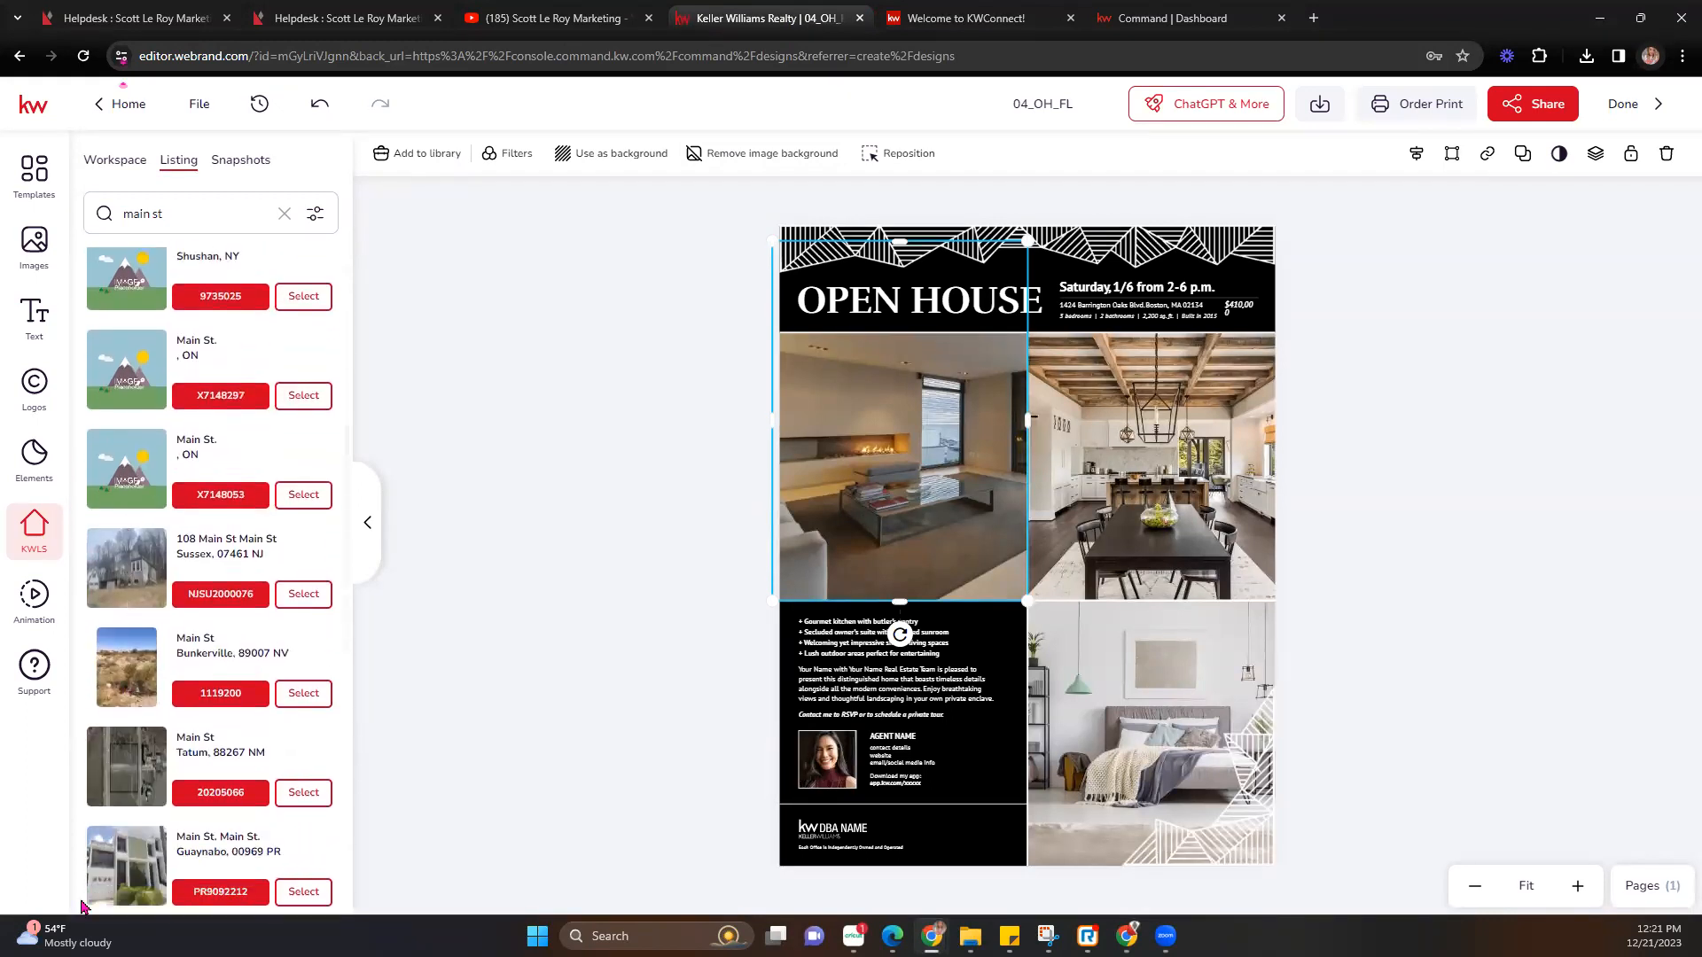
pyautogui.scroll(-4, 103, 791)
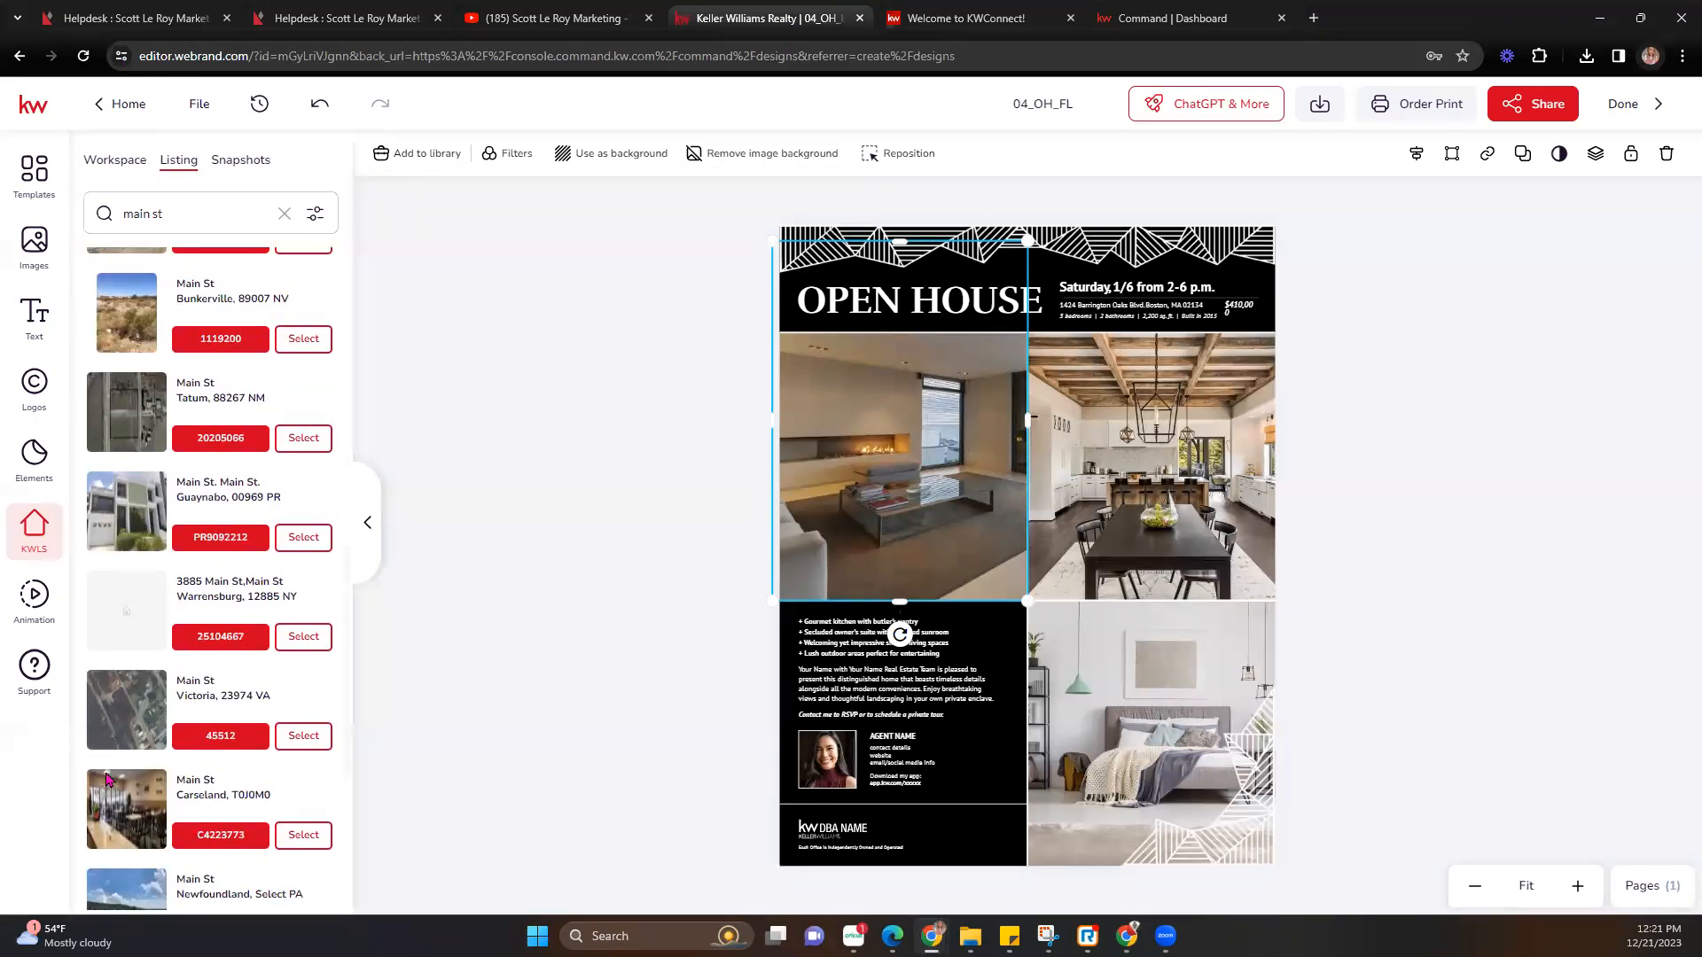
pyautogui.scroll(-6, 108, 771)
pyautogui.scroll(4, 119, 755)
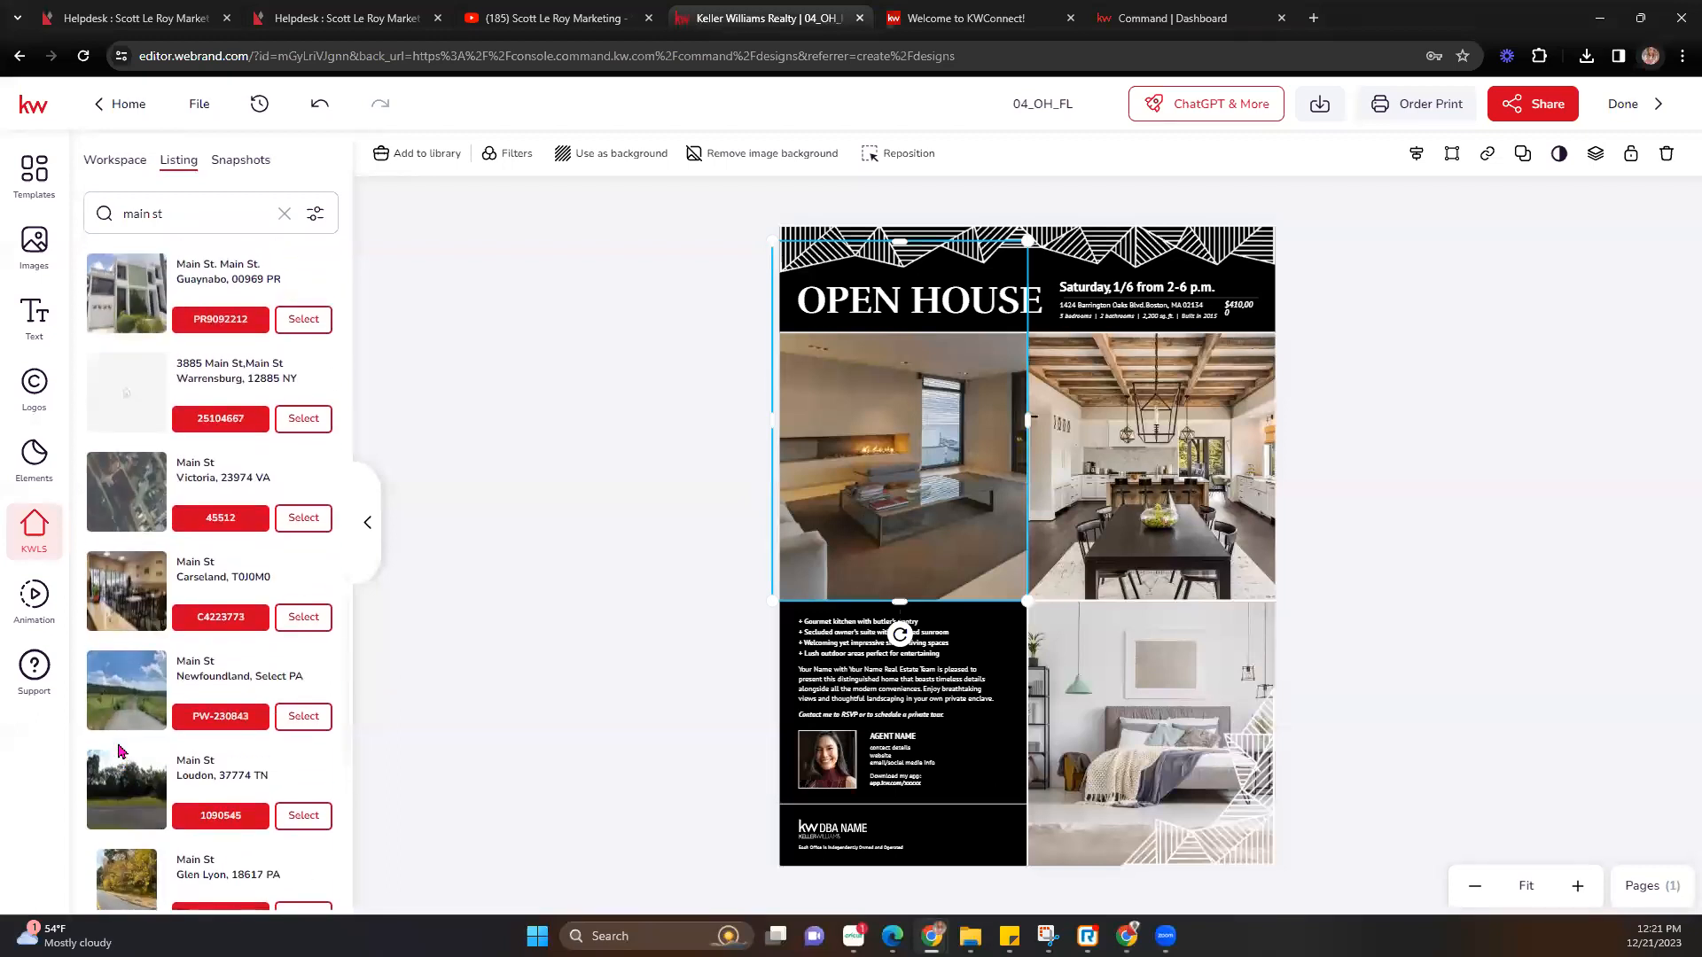
pyautogui.scroll(2, 124, 744)
pyautogui.click(304, 491)
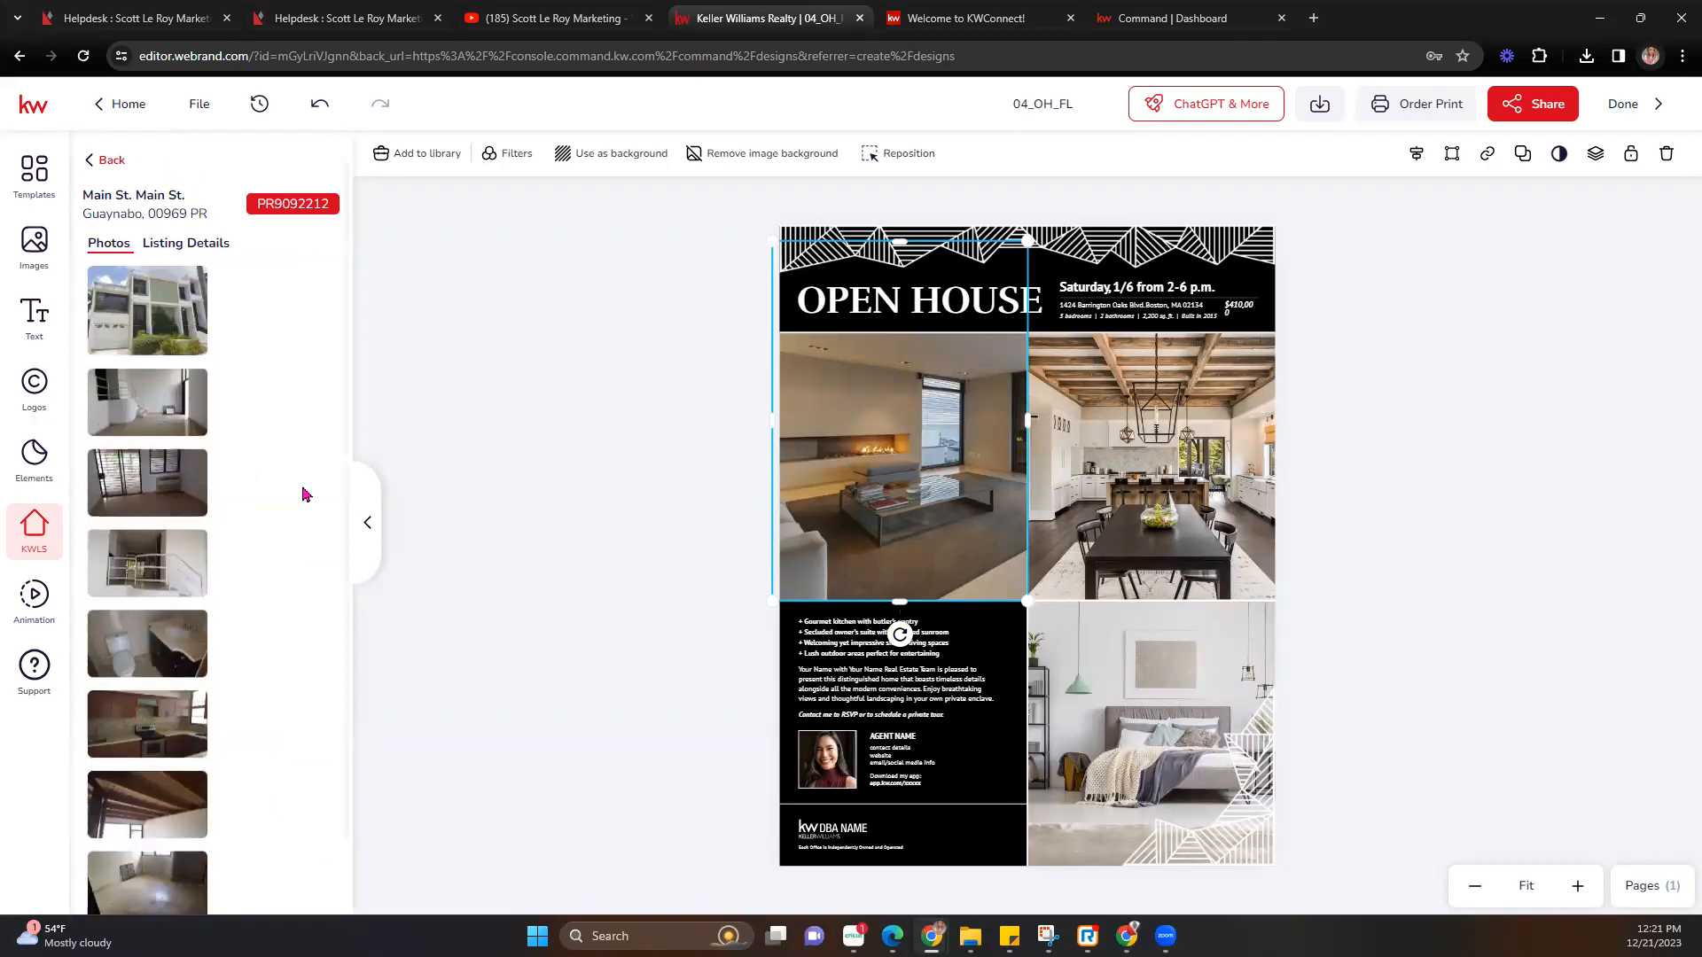
pyautogui.click(140, 323)
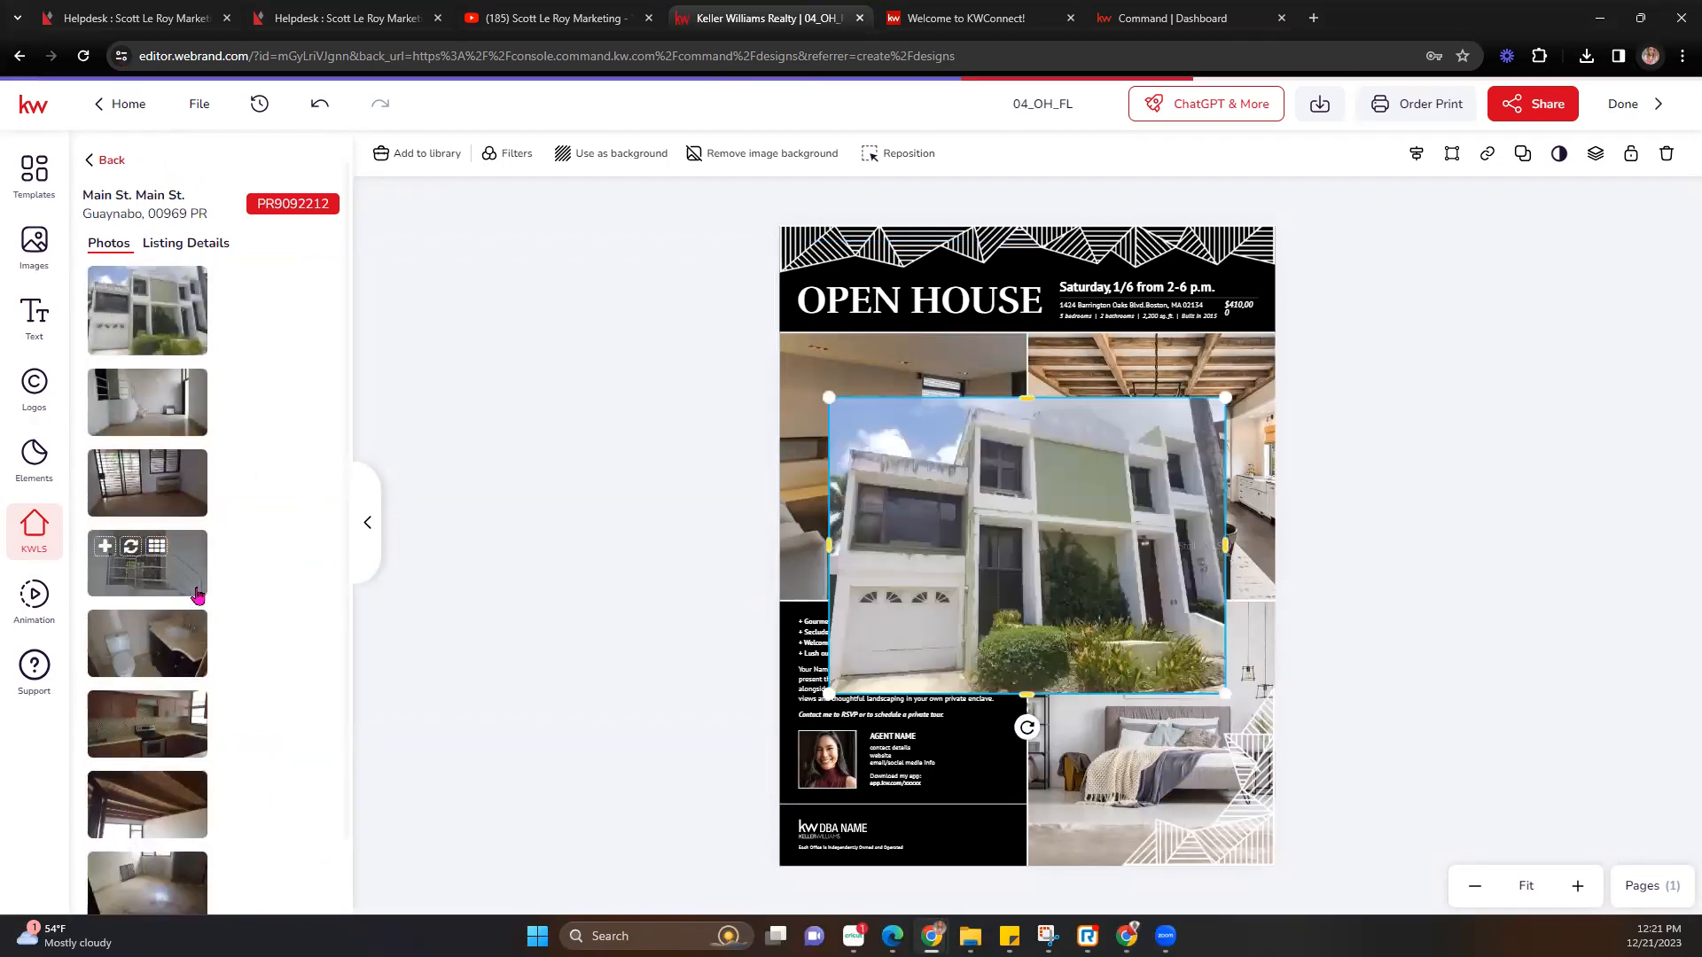
pyautogui.press('Delete')
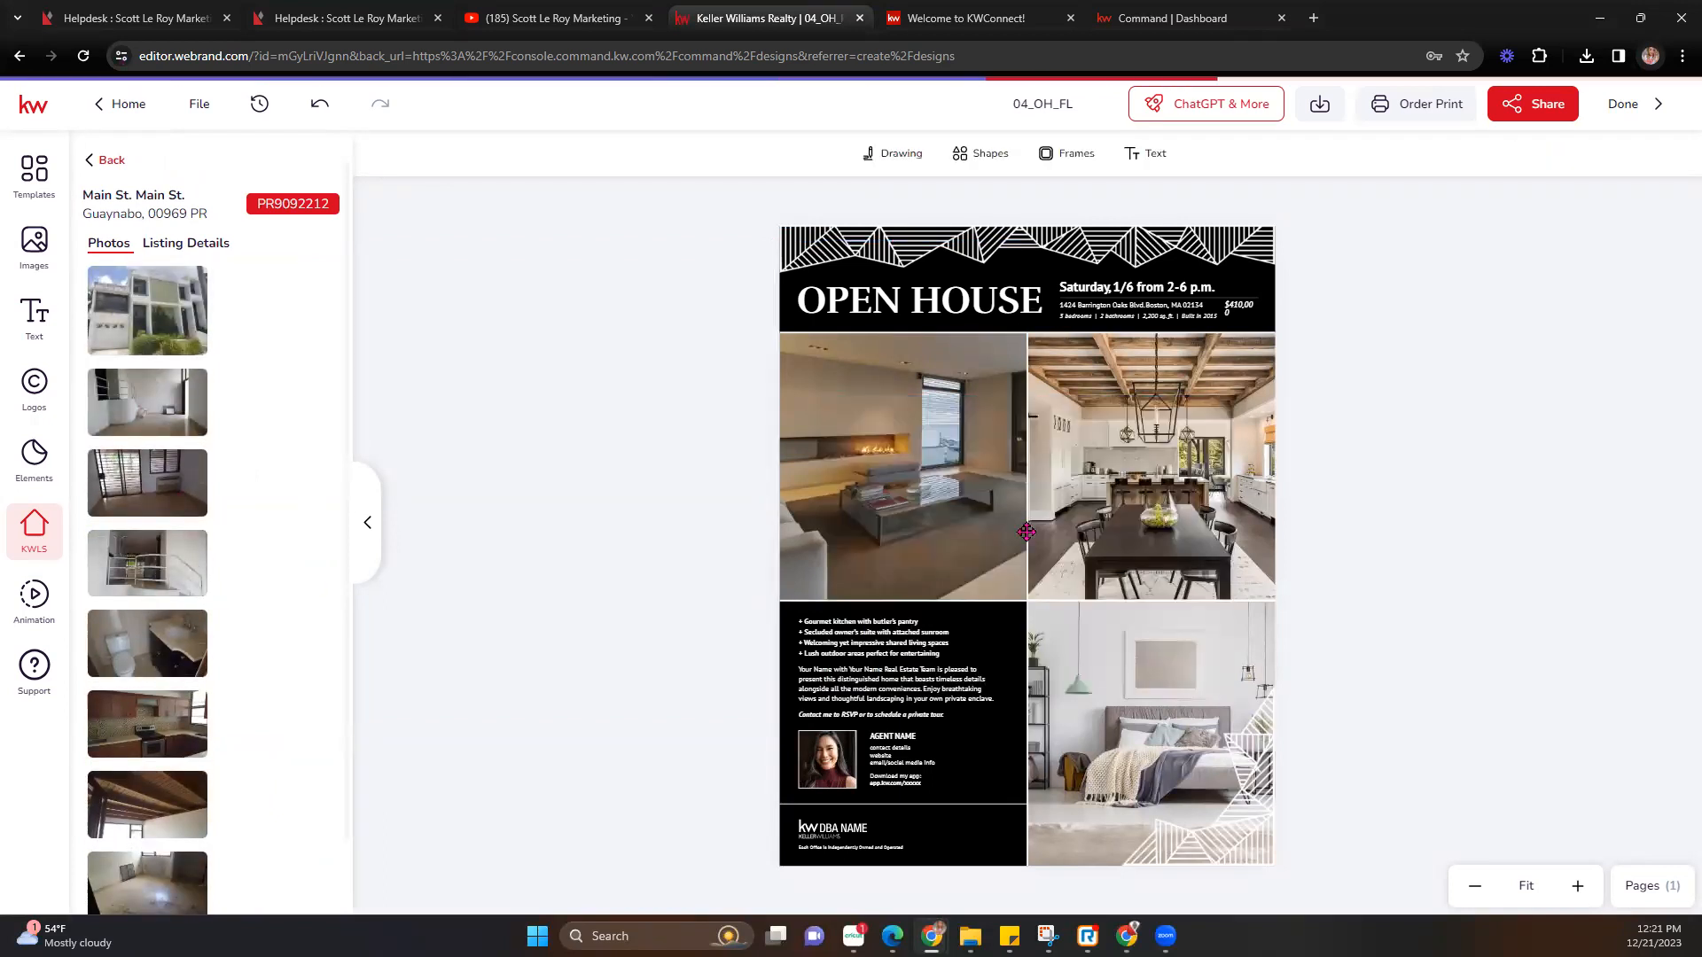
pyautogui.moveTo(148, 324); pyautogui.dragTo(920, 497)
# Recrop the house exterior photo by shrinking and shifting it within its frame.
pyautogui.doubleClick(918, 457)
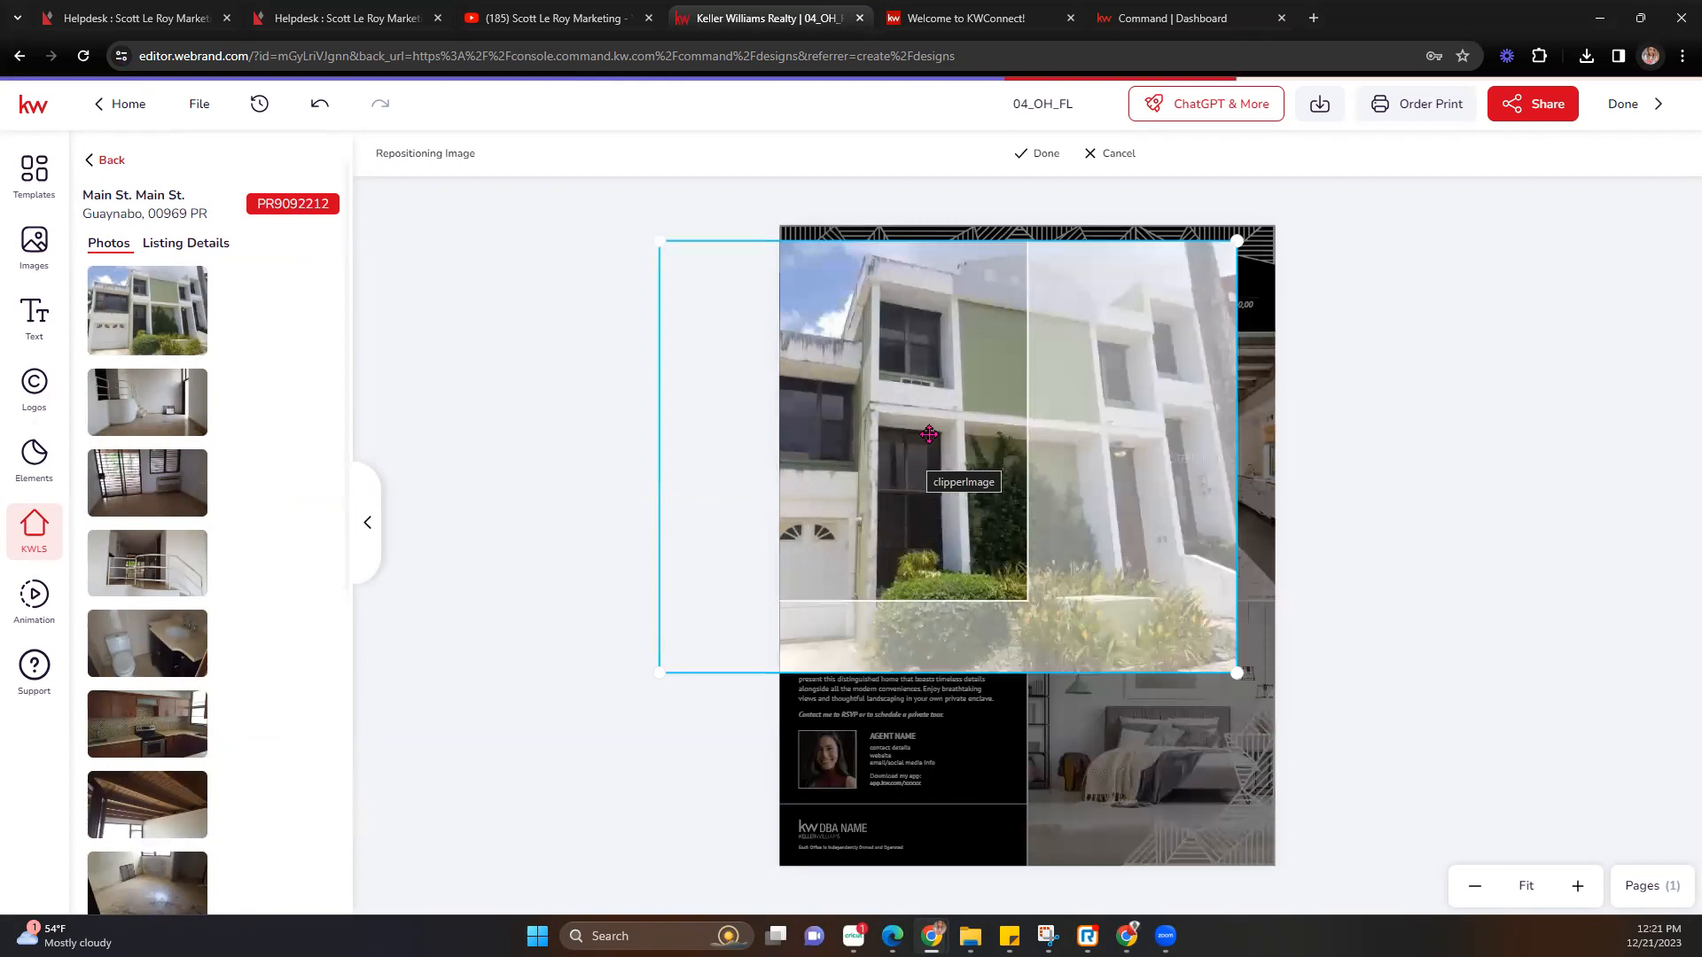
pyautogui.moveTo(981, 492); pyautogui.dragTo(961, 498)
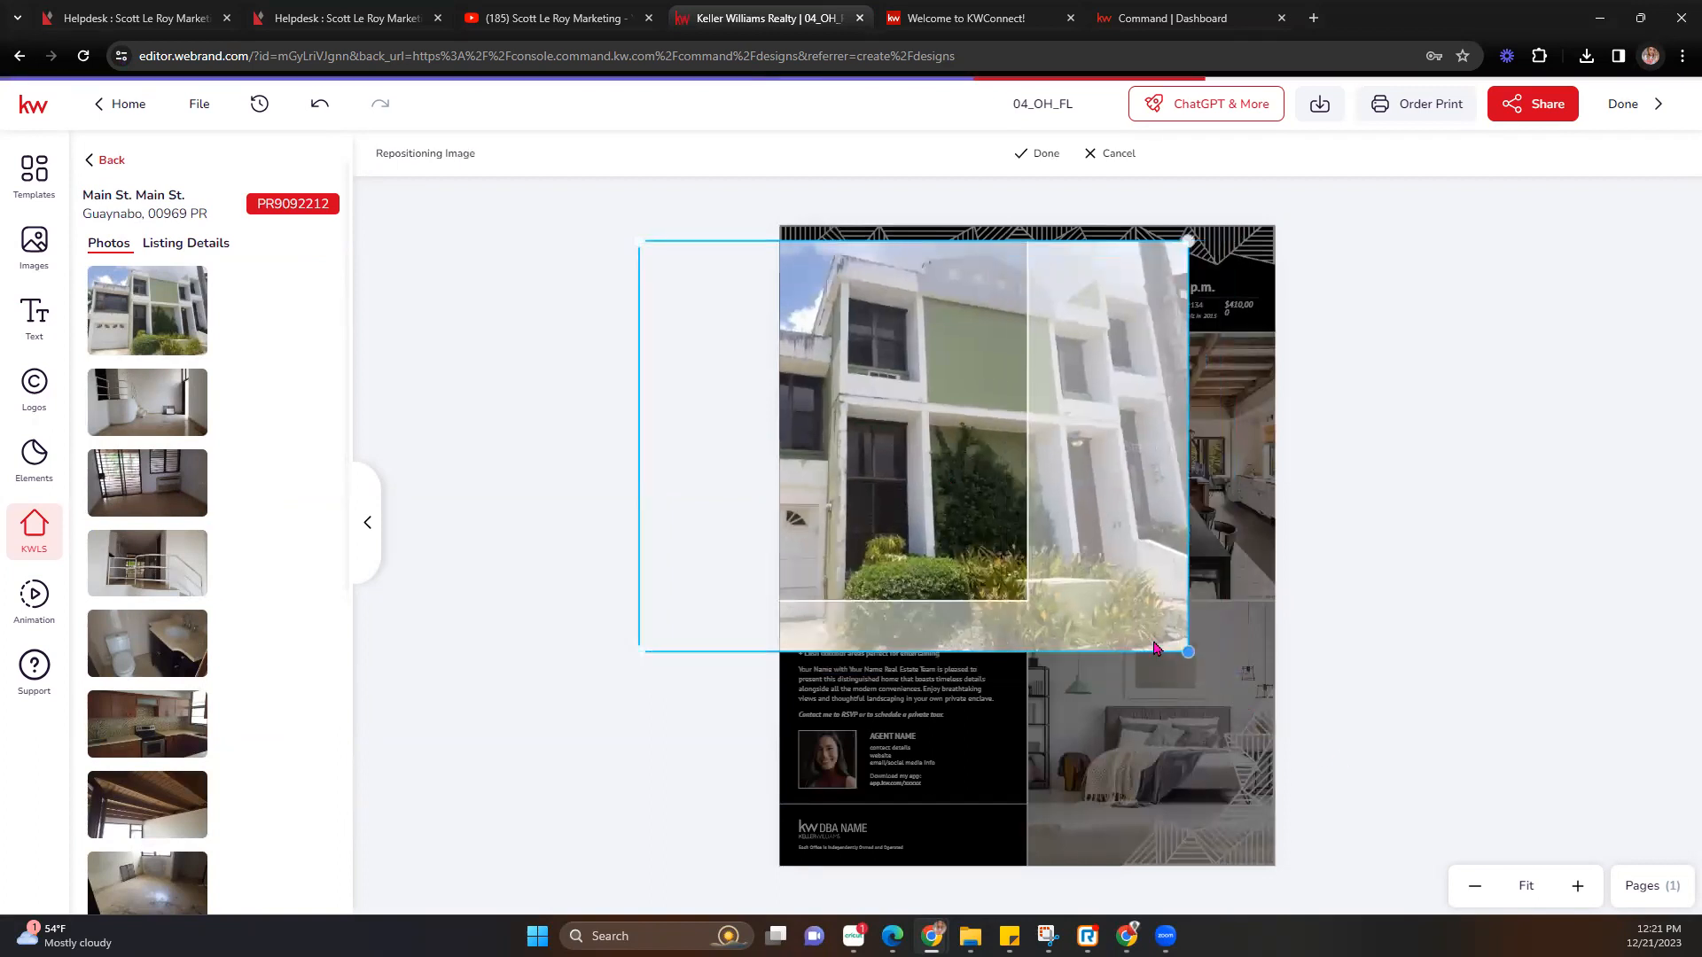
pyautogui.moveTo(1216, 672); pyautogui.dragTo(1121, 601)
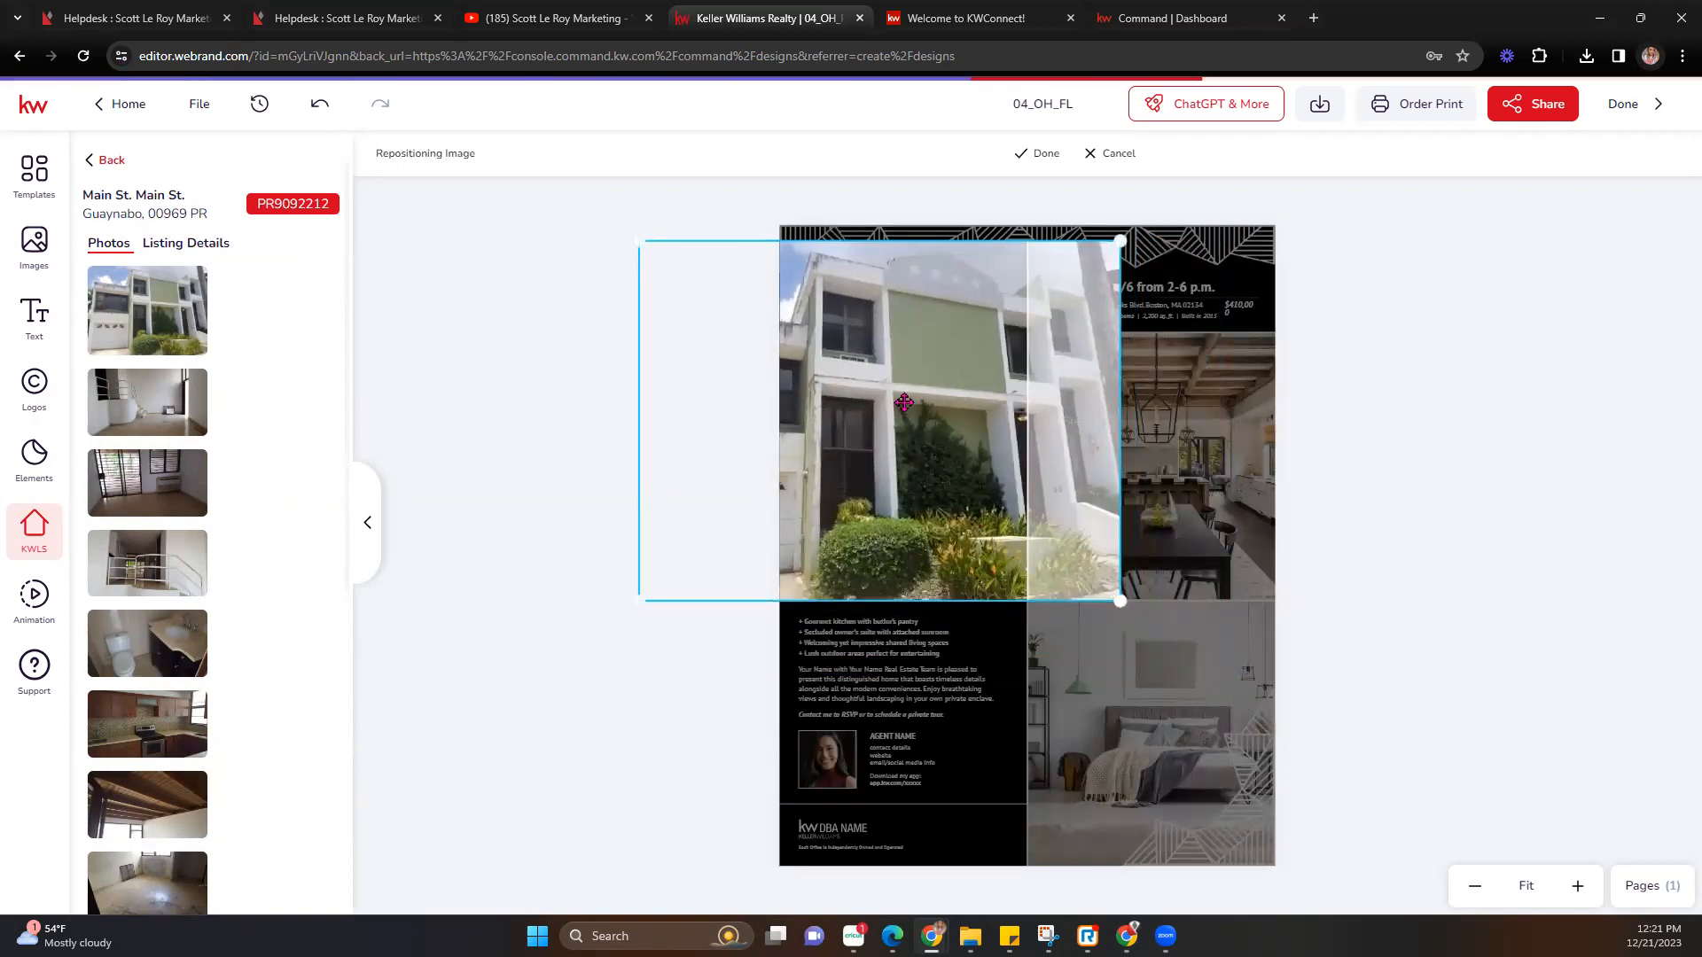
pyautogui.moveTo(895, 399); pyautogui.dragTo(801, 381)
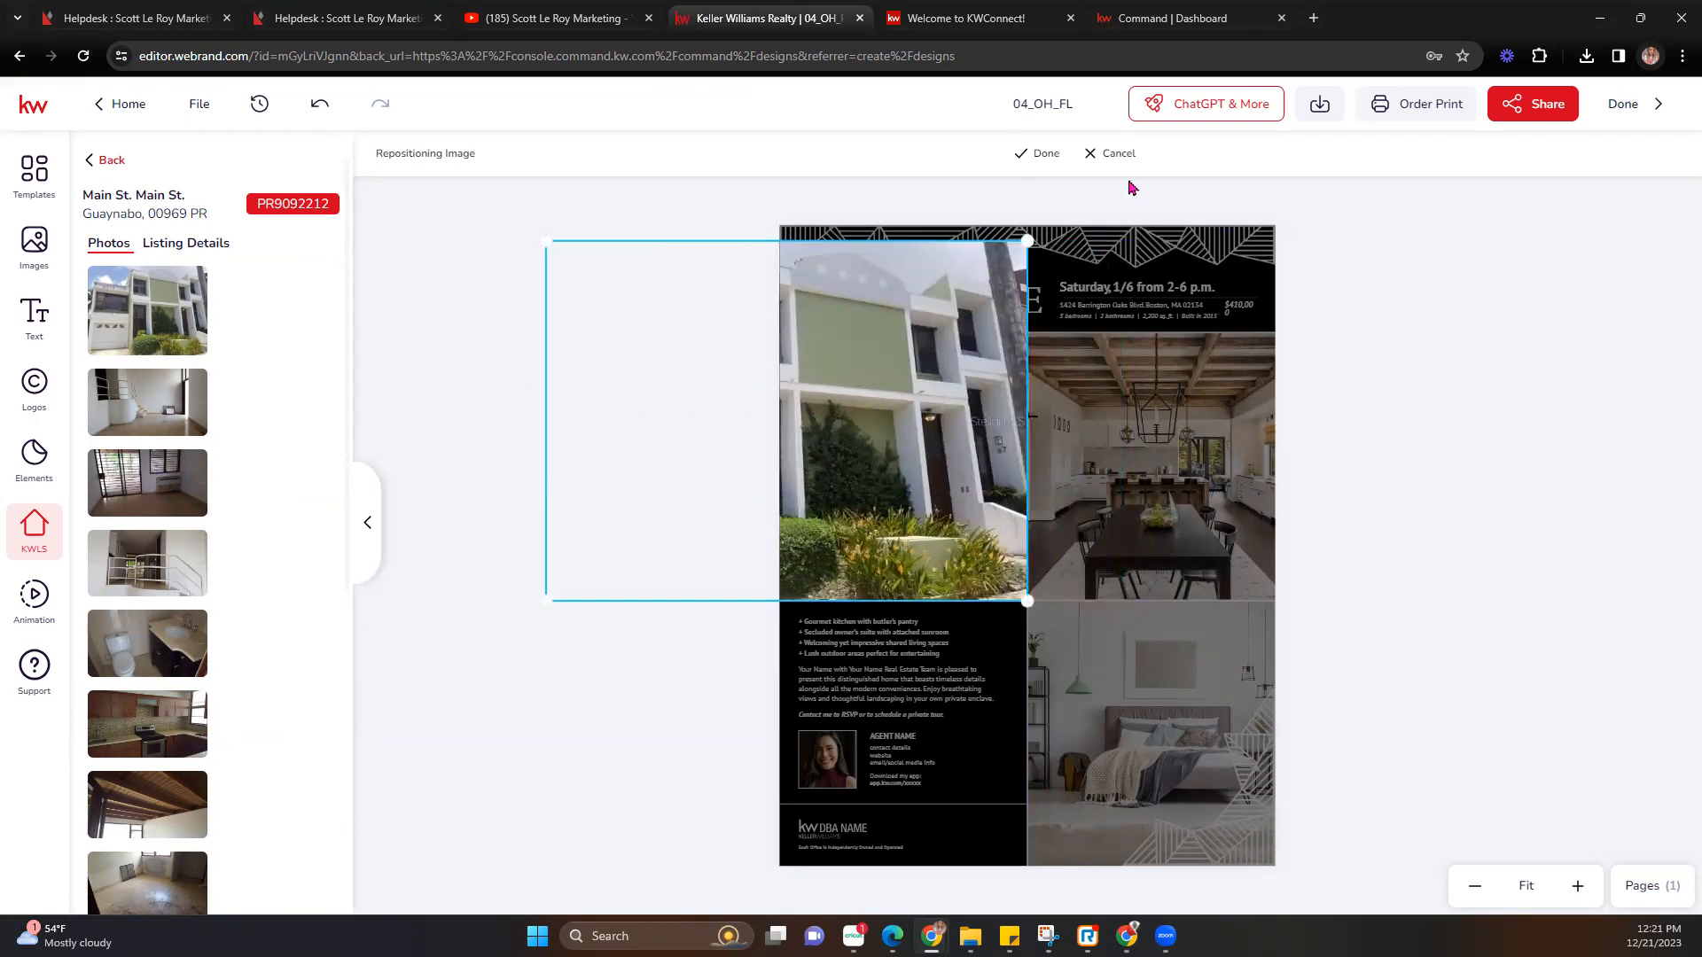
pyautogui.click(1030, 154)
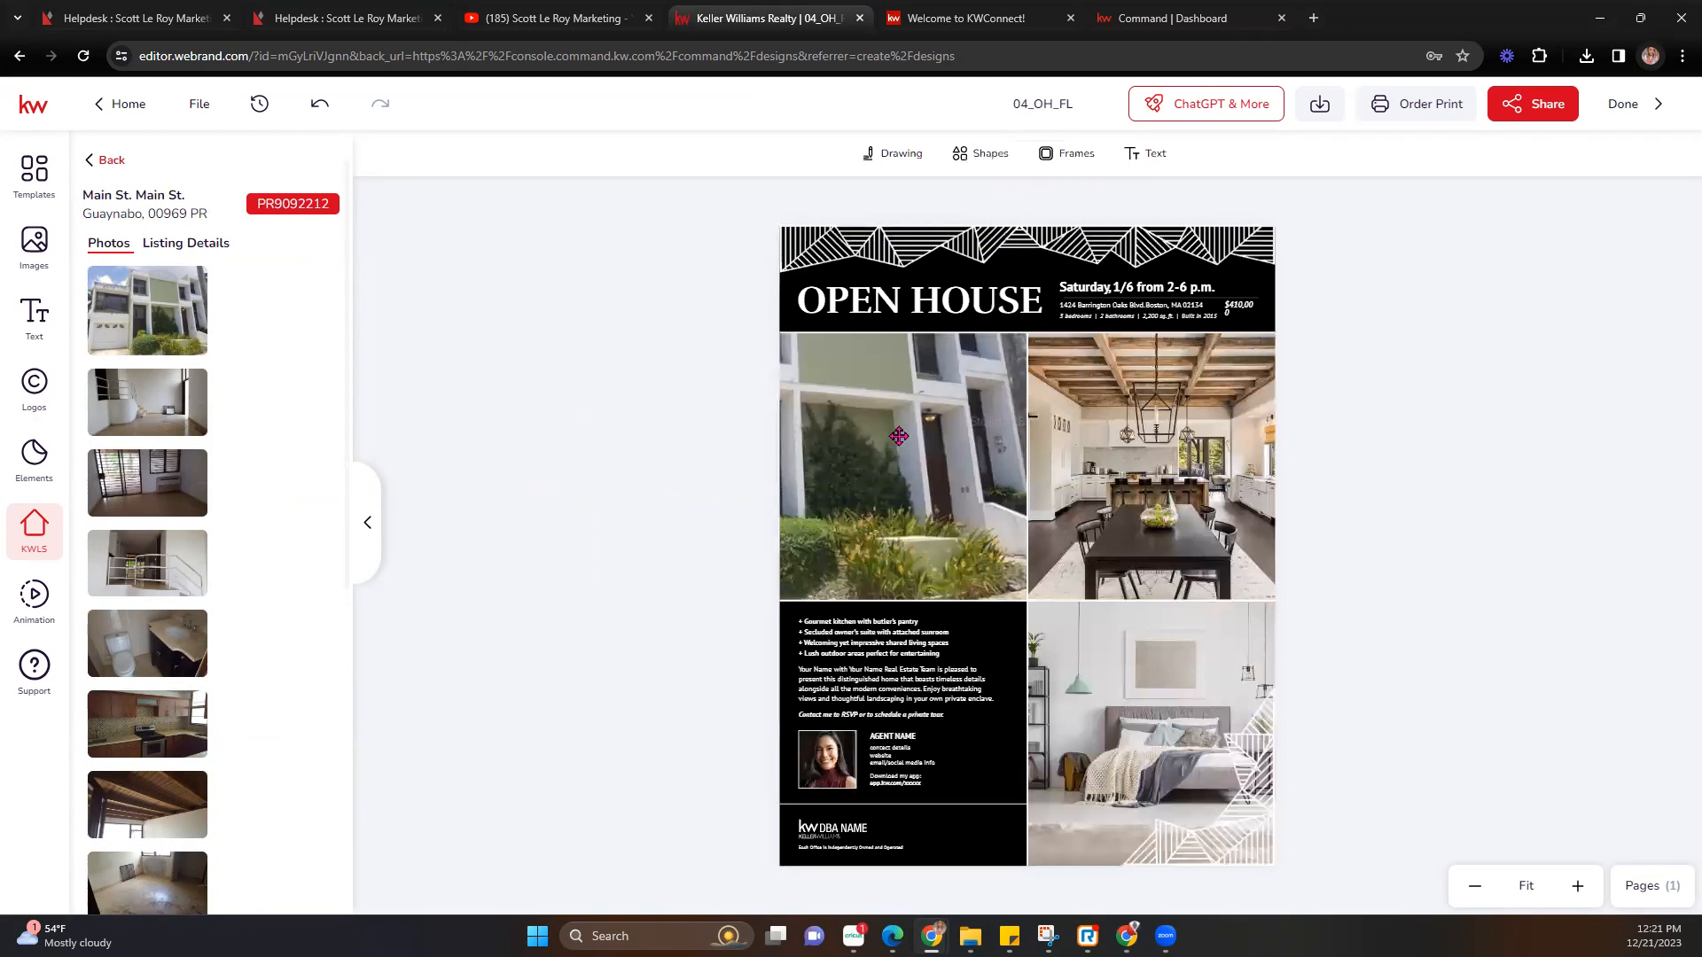
pyautogui.doubleClick(899, 436)
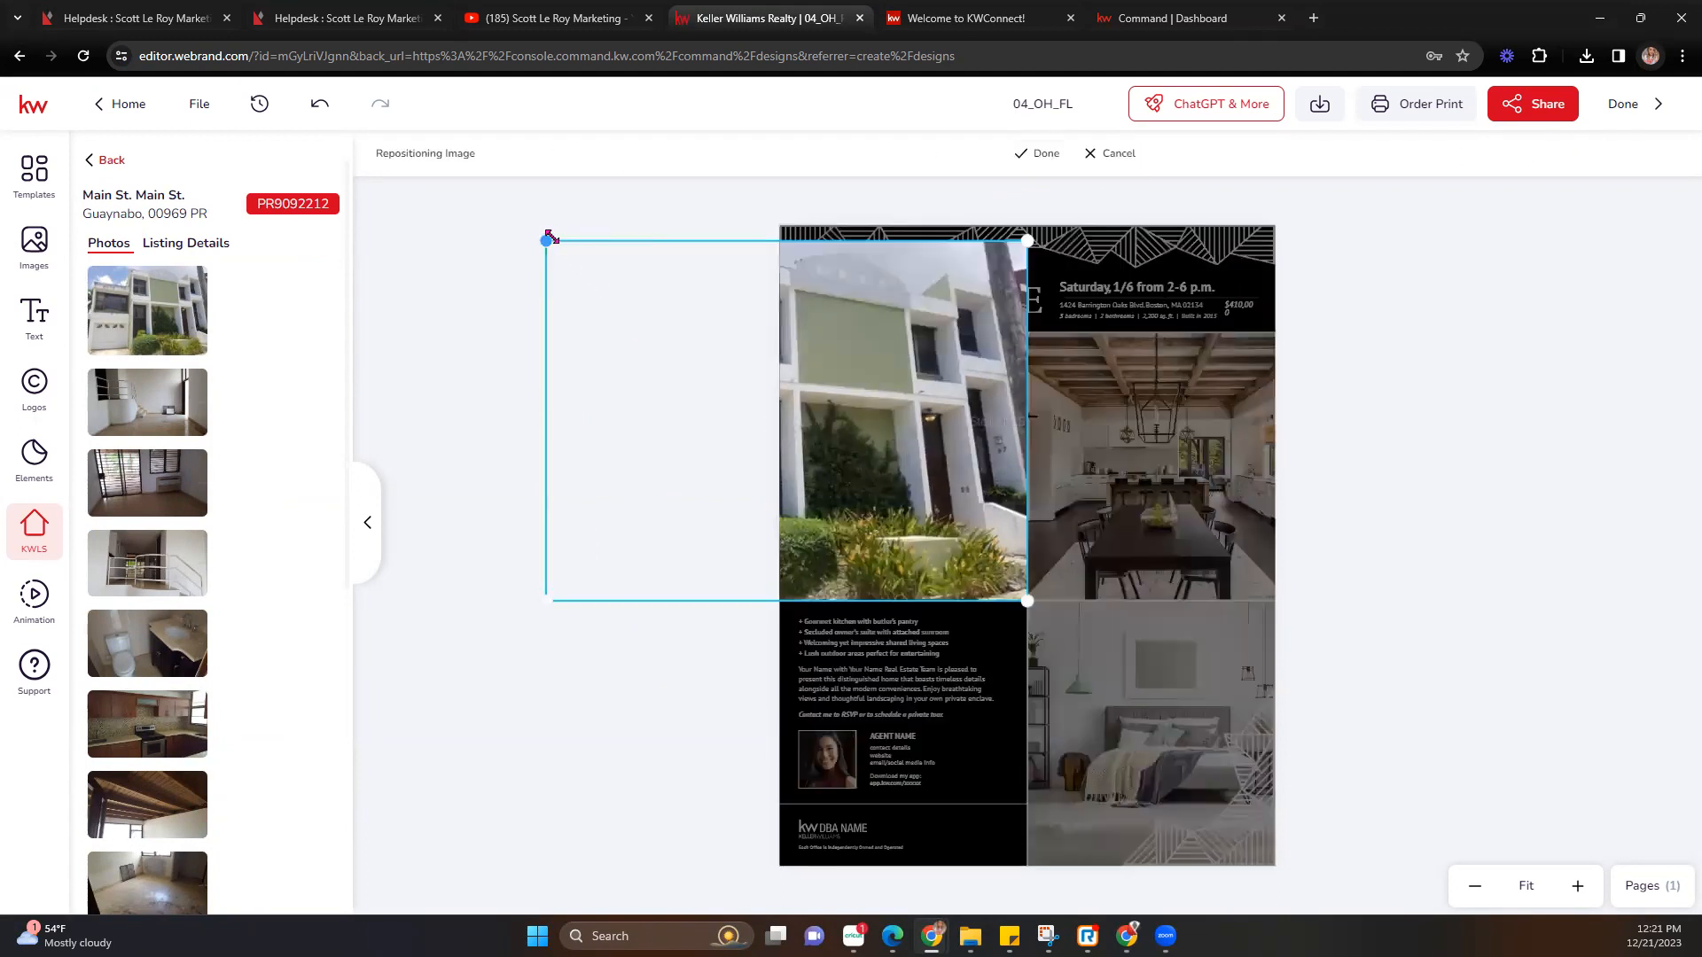
pyautogui.moveTo(1017, 357)
pyautogui.mouseDown()
pyautogui.moveTo(1196, 384)
pyautogui.moveTo(1029, 385)
pyautogui.mouseUp()
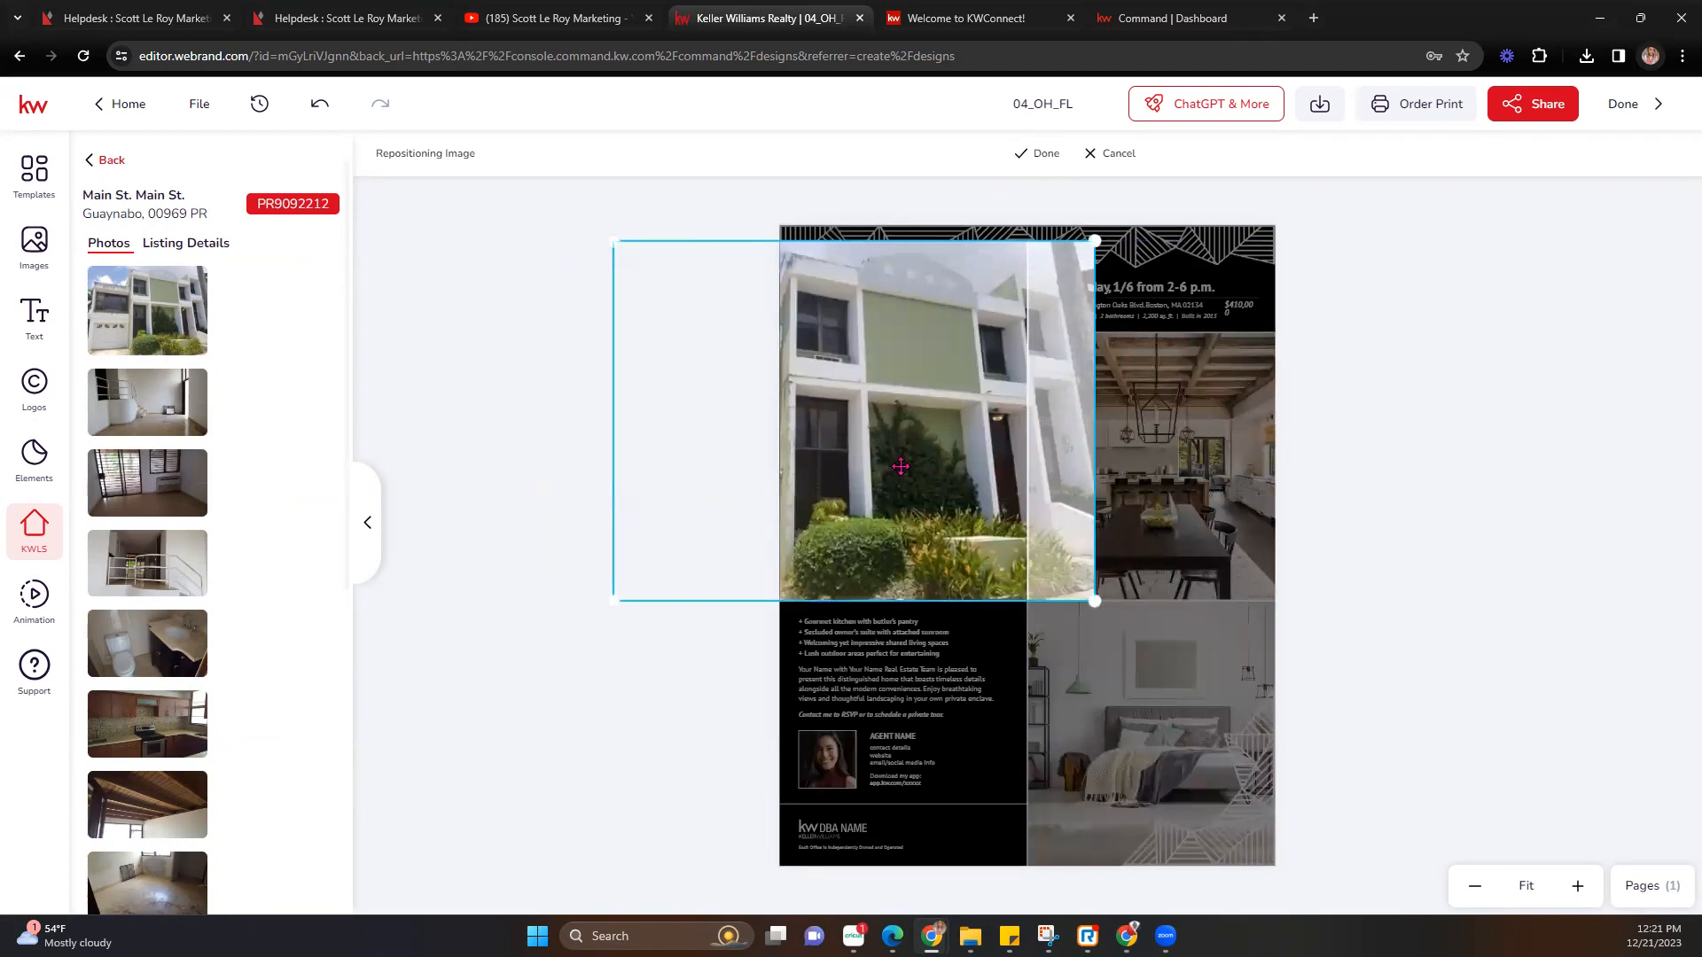
pyautogui.moveTo(900, 466); pyautogui.dragTo(809, 470)
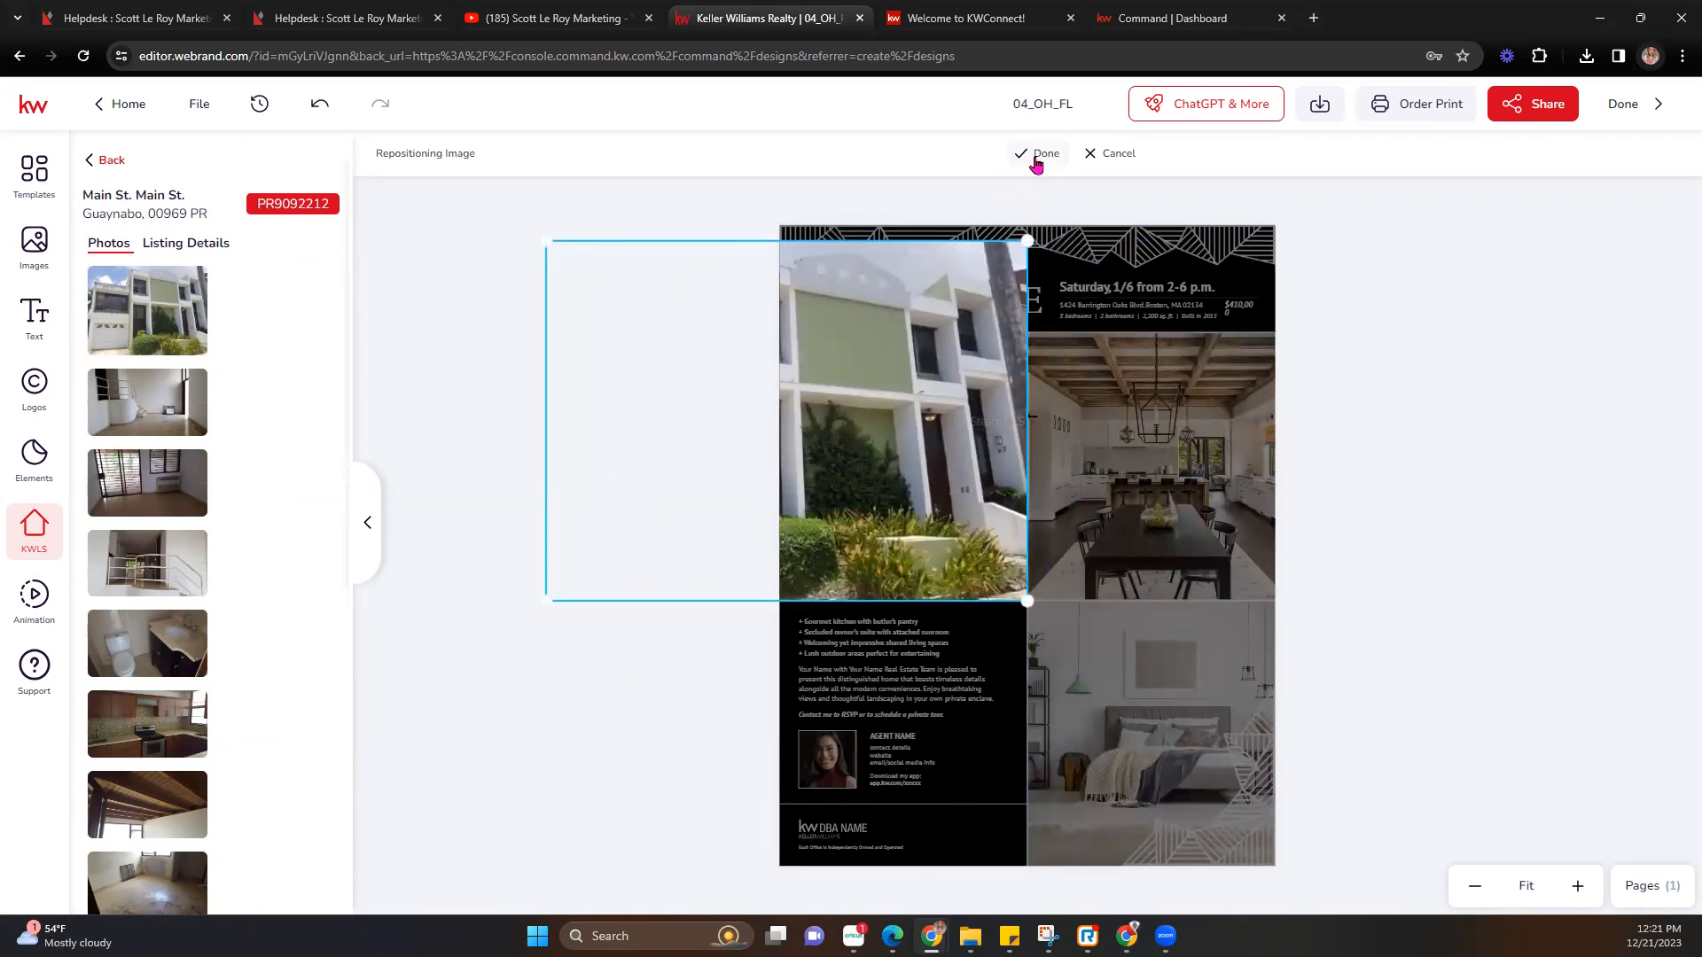
pyautogui.click(1036, 160)
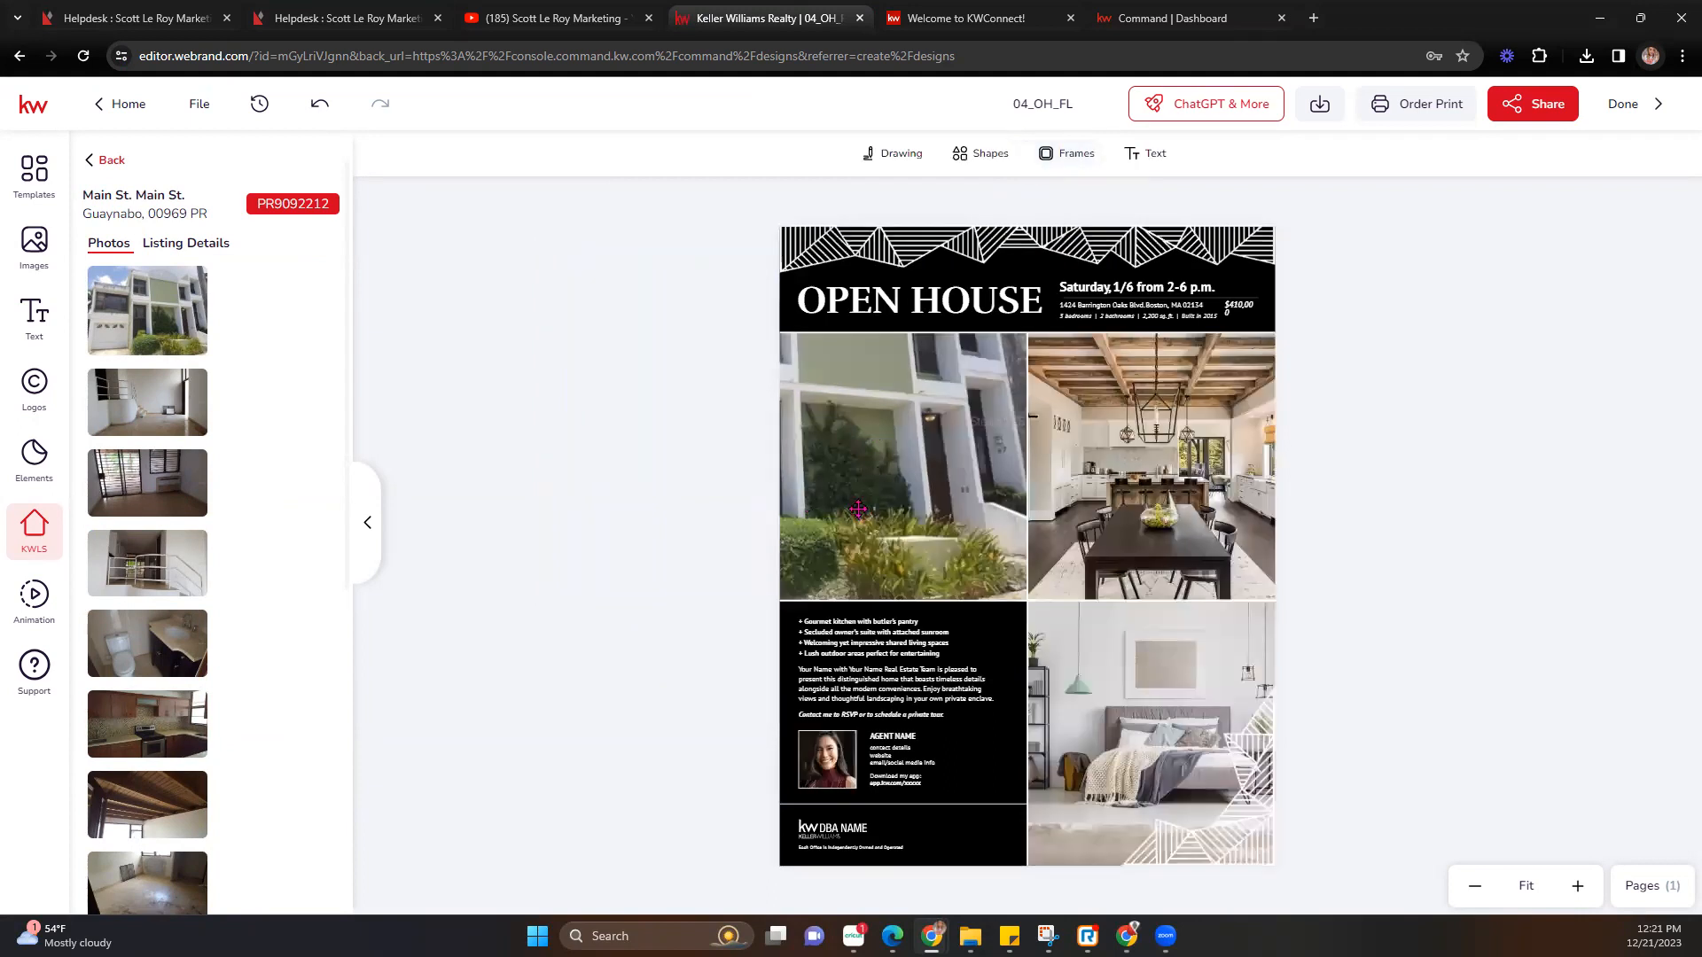
# Replace the top-right kitchen photo with the staircase listing photo, shrunk and shifted right.
pyautogui.scroll(-6, 151, 619)
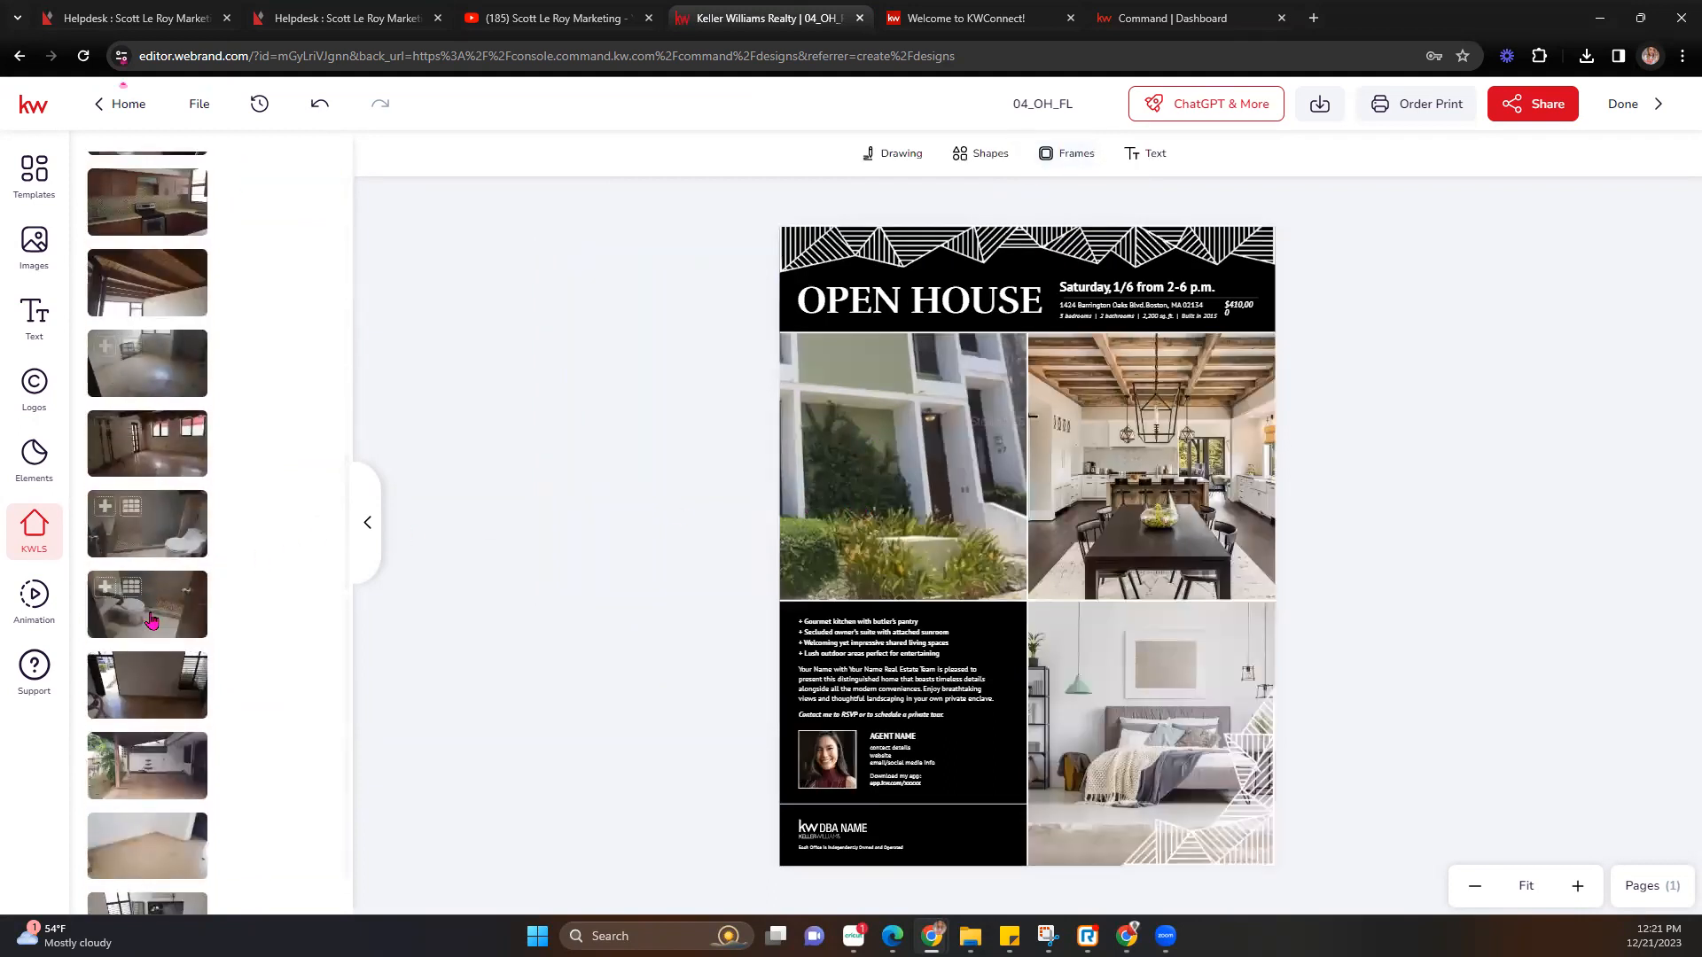
pyautogui.scroll(6, 151, 618)
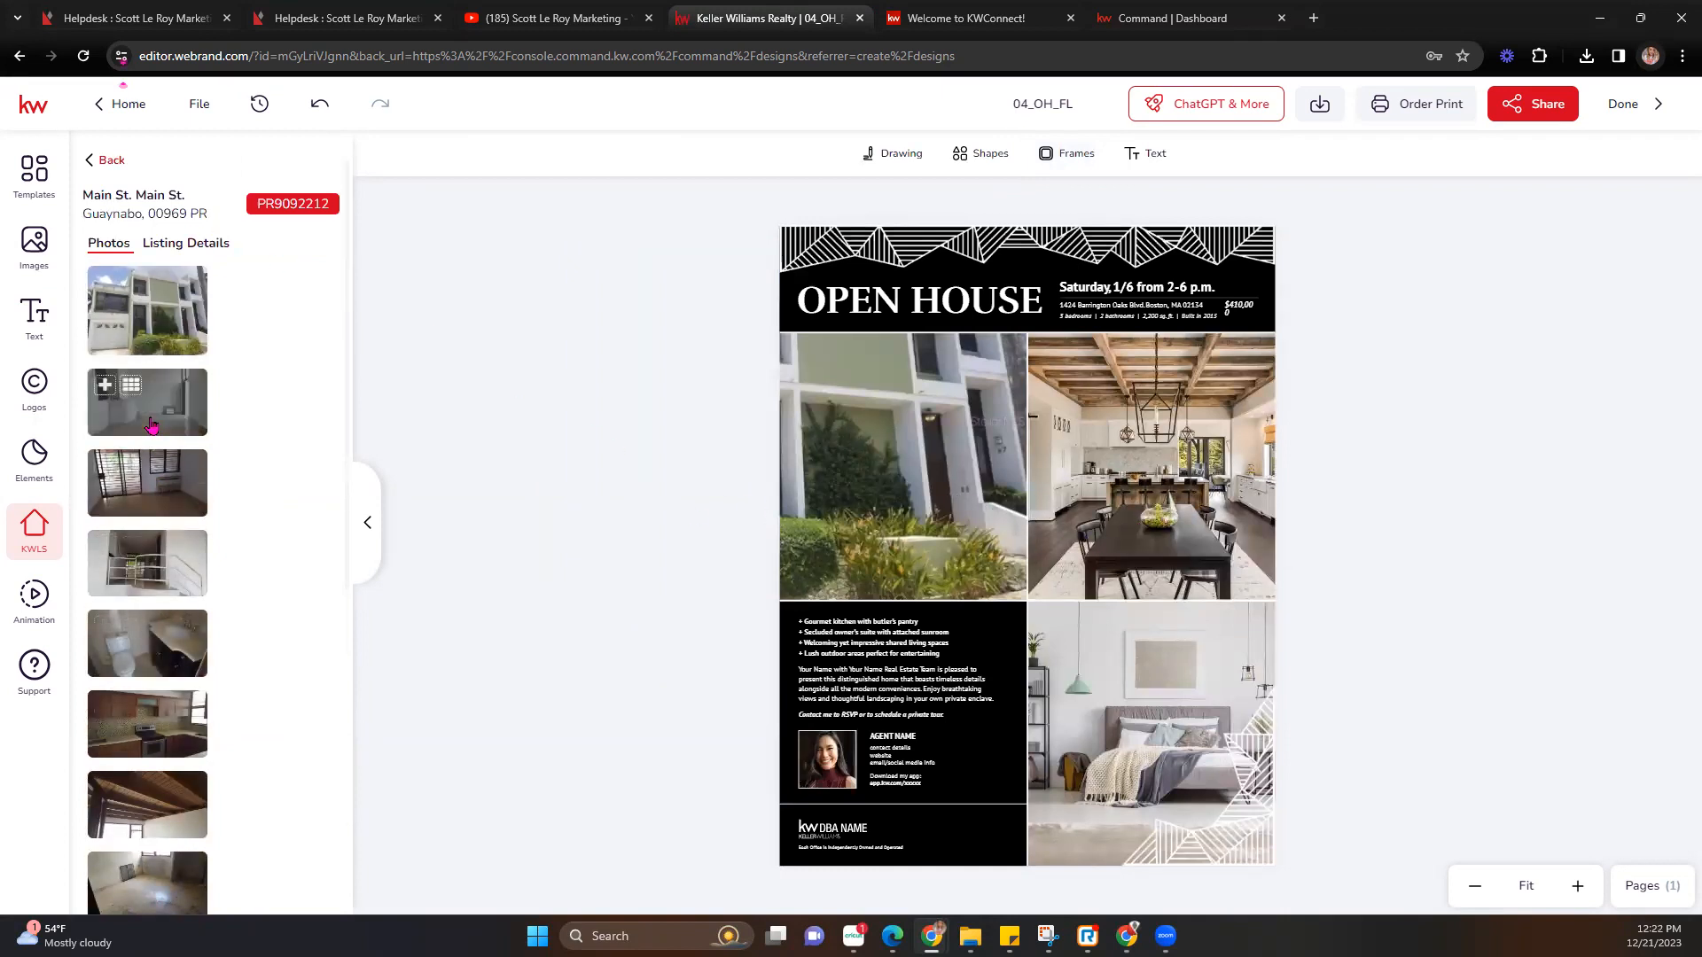
pyautogui.moveTo(325, 443); pyautogui.dragTo(1146, 497)
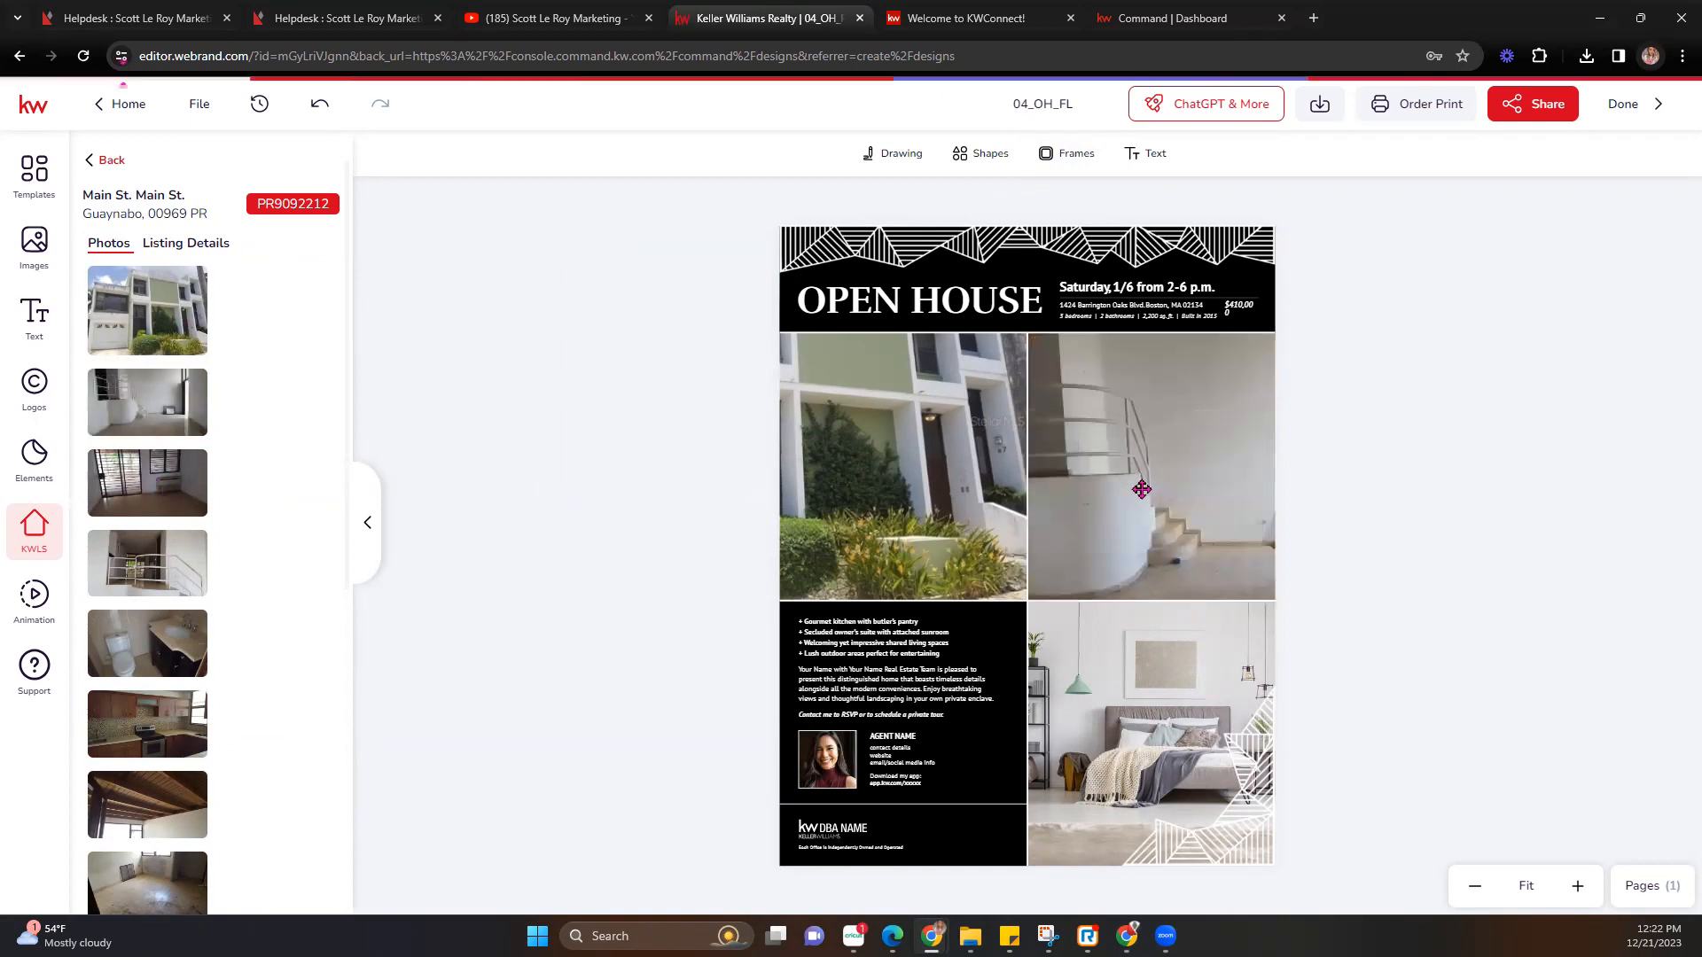
pyautogui.doubleClick(1173, 475)
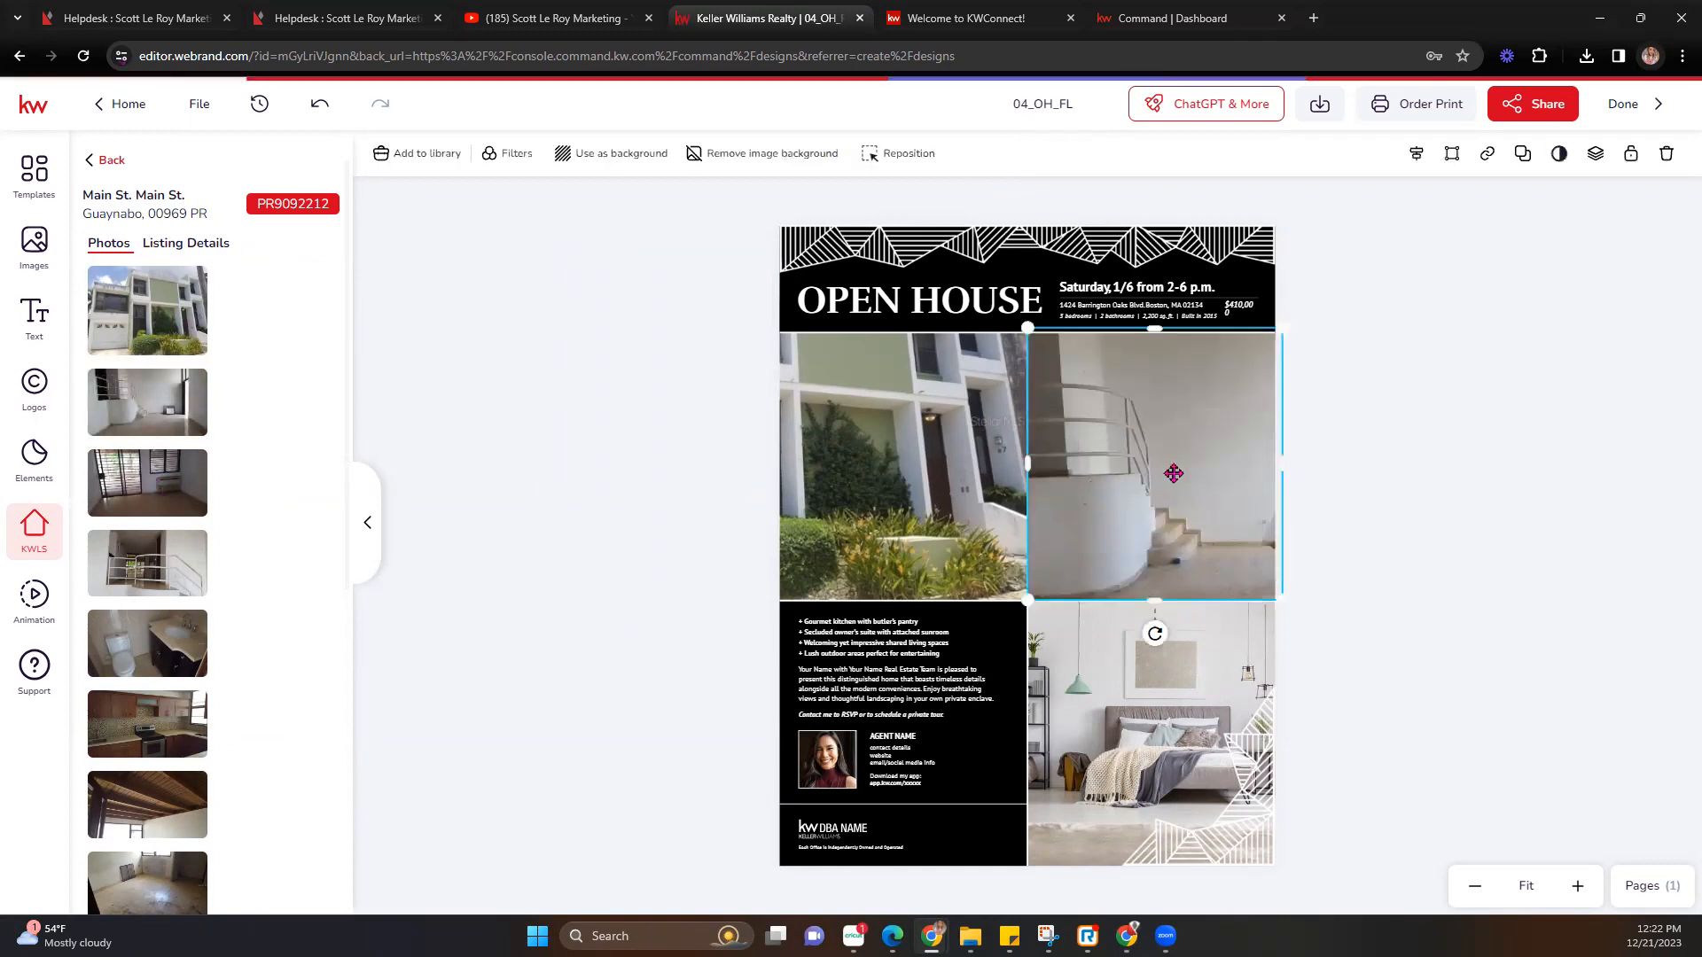
pyautogui.moveTo(1489, 654); pyautogui.dragTo(1355, 567)
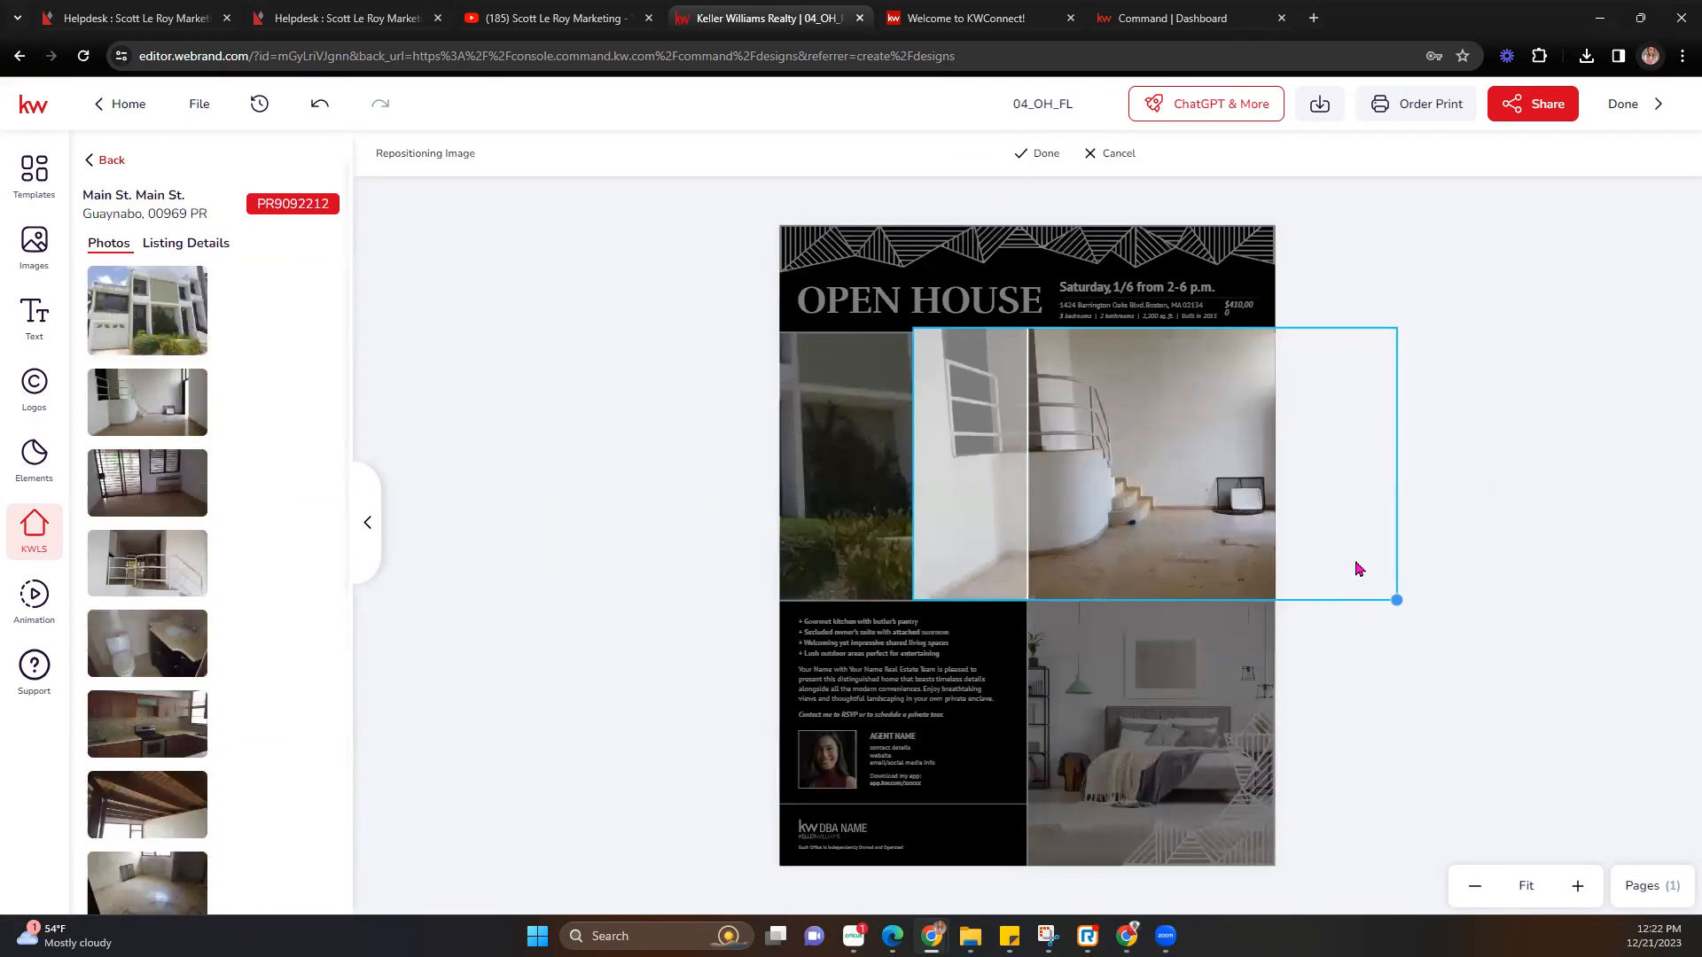
pyautogui.moveTo(1164, 475); pyautogui.dragTo(1284, 487)
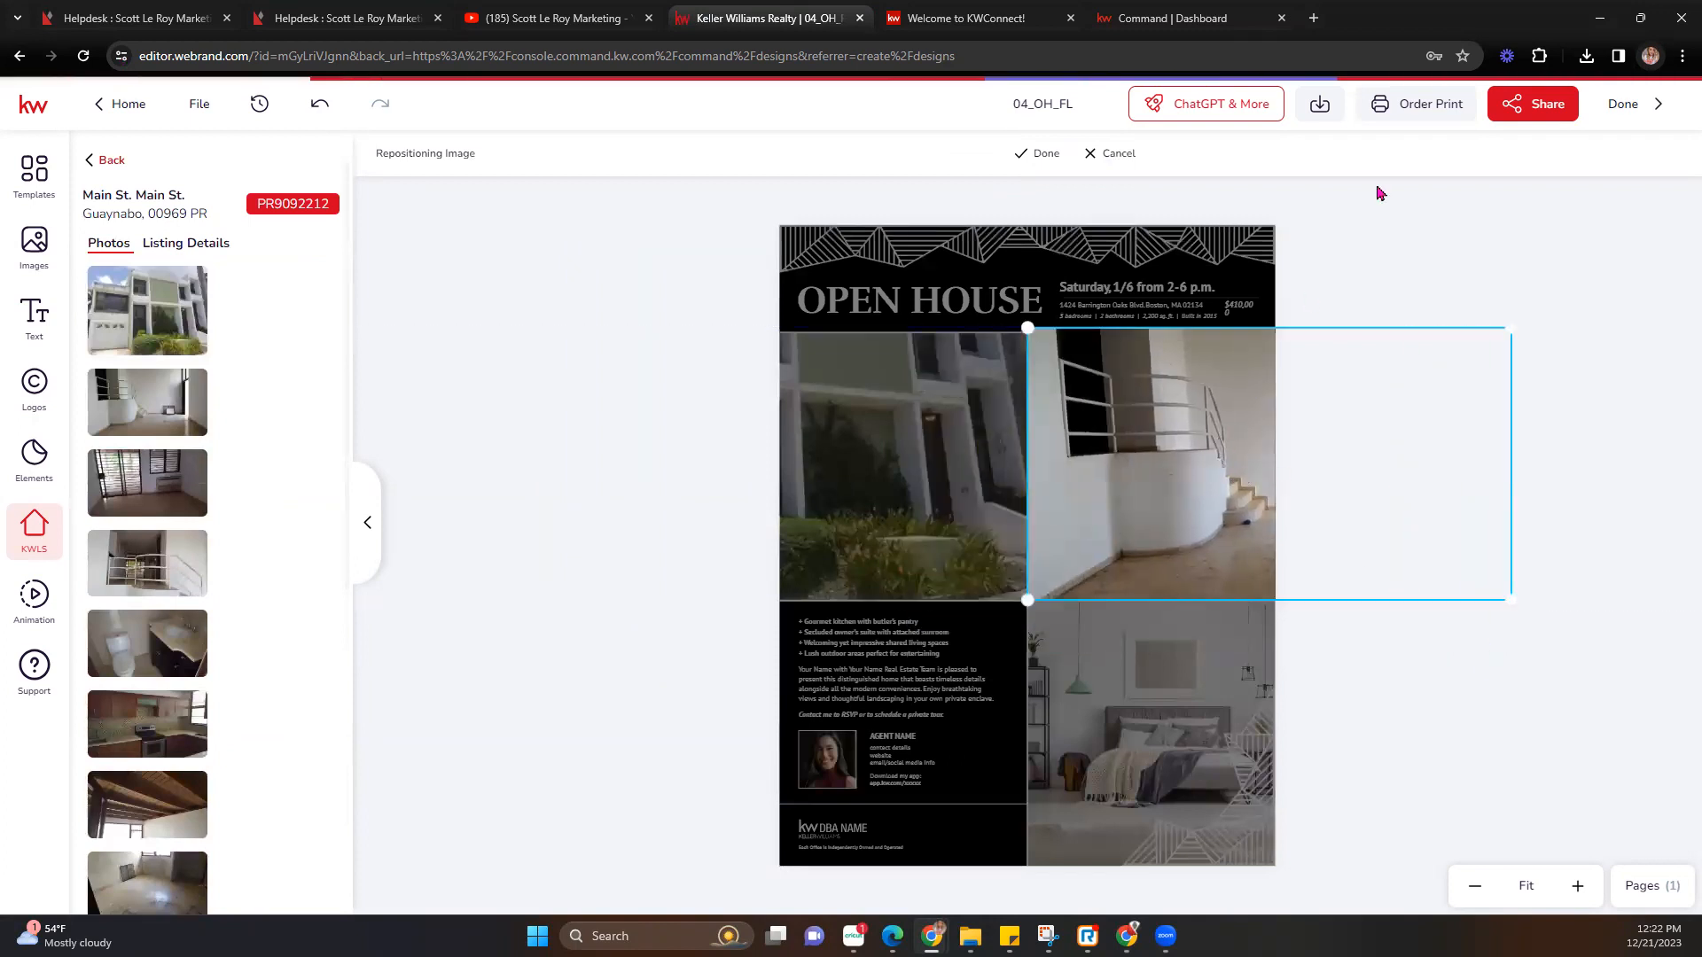
pyautogui.click(1040, 156)
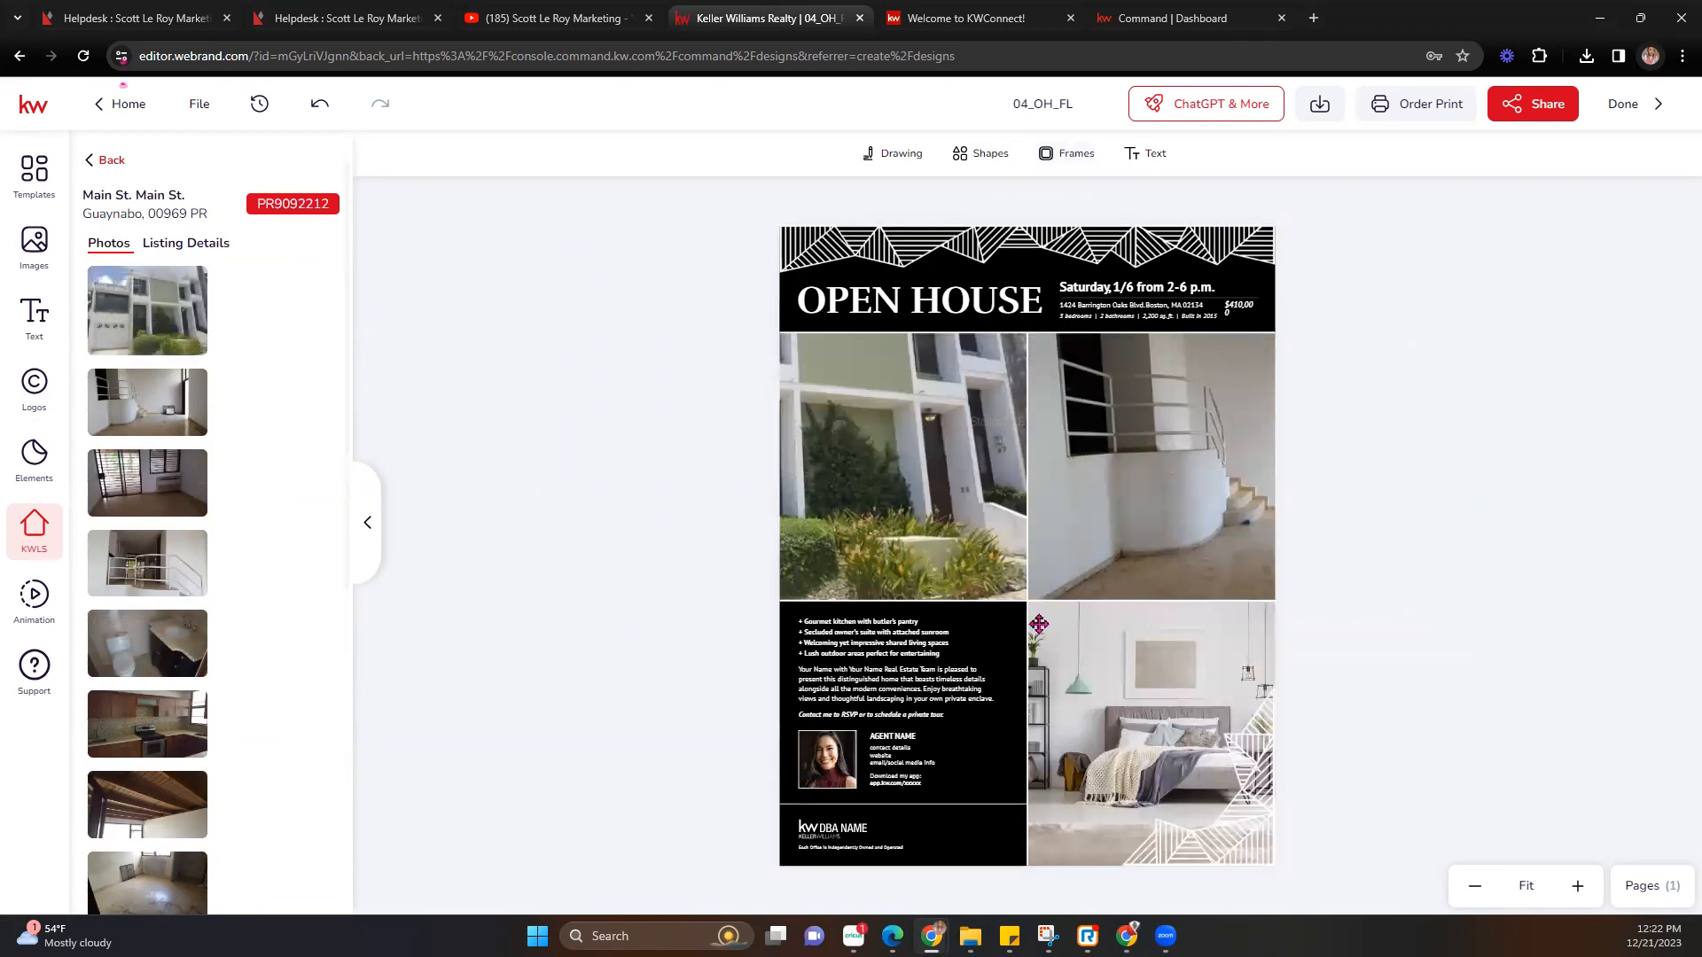
# Undo the staircase photo replacement.
pyautogui.scroll(-2, 188, 650)
pyautogui.scroll(-5, 188, 649)
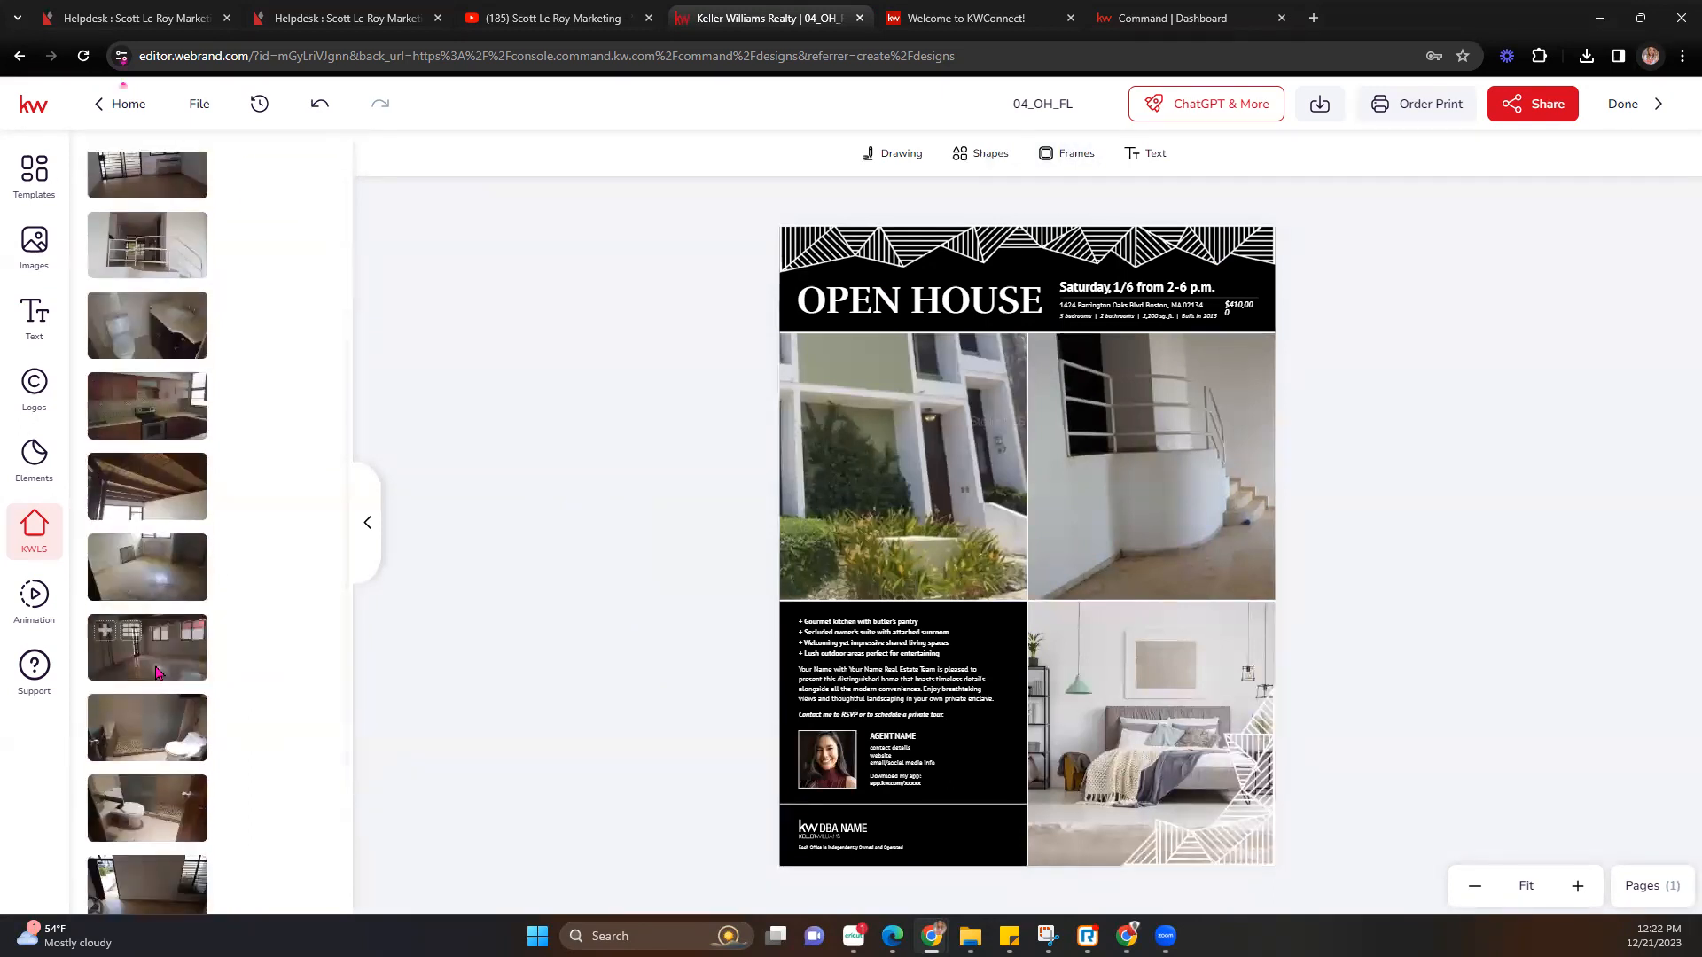
pyautogui.scroll(7, 162, 741)
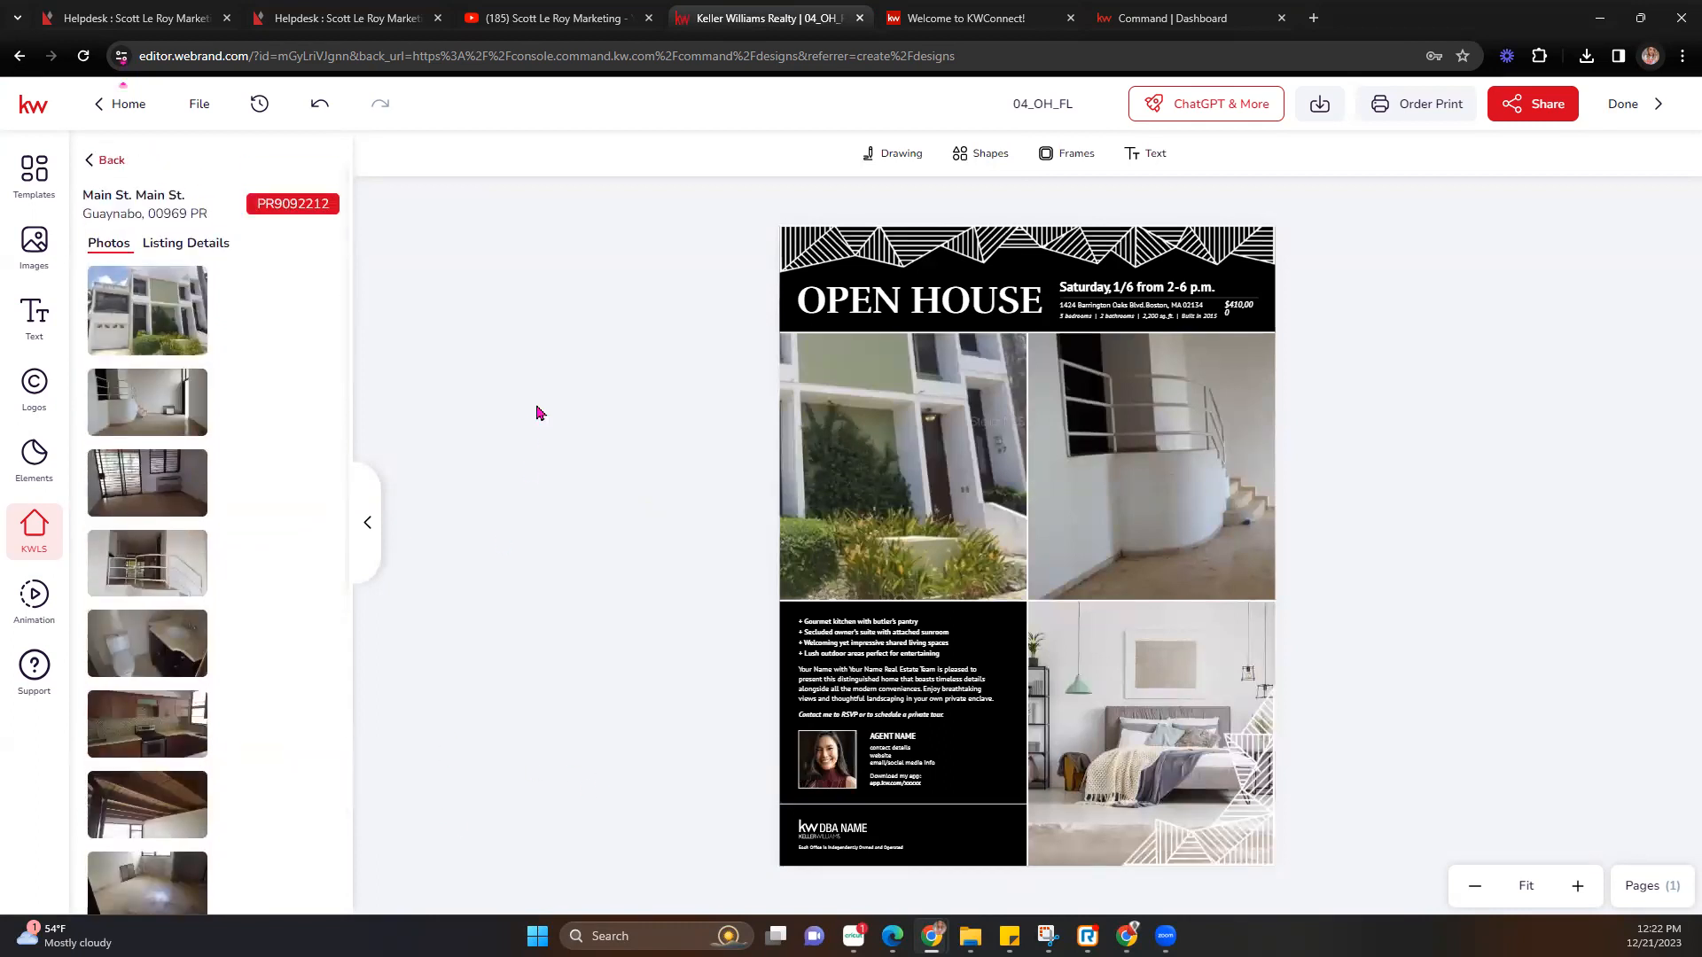
pyautogui.click(329, 107)
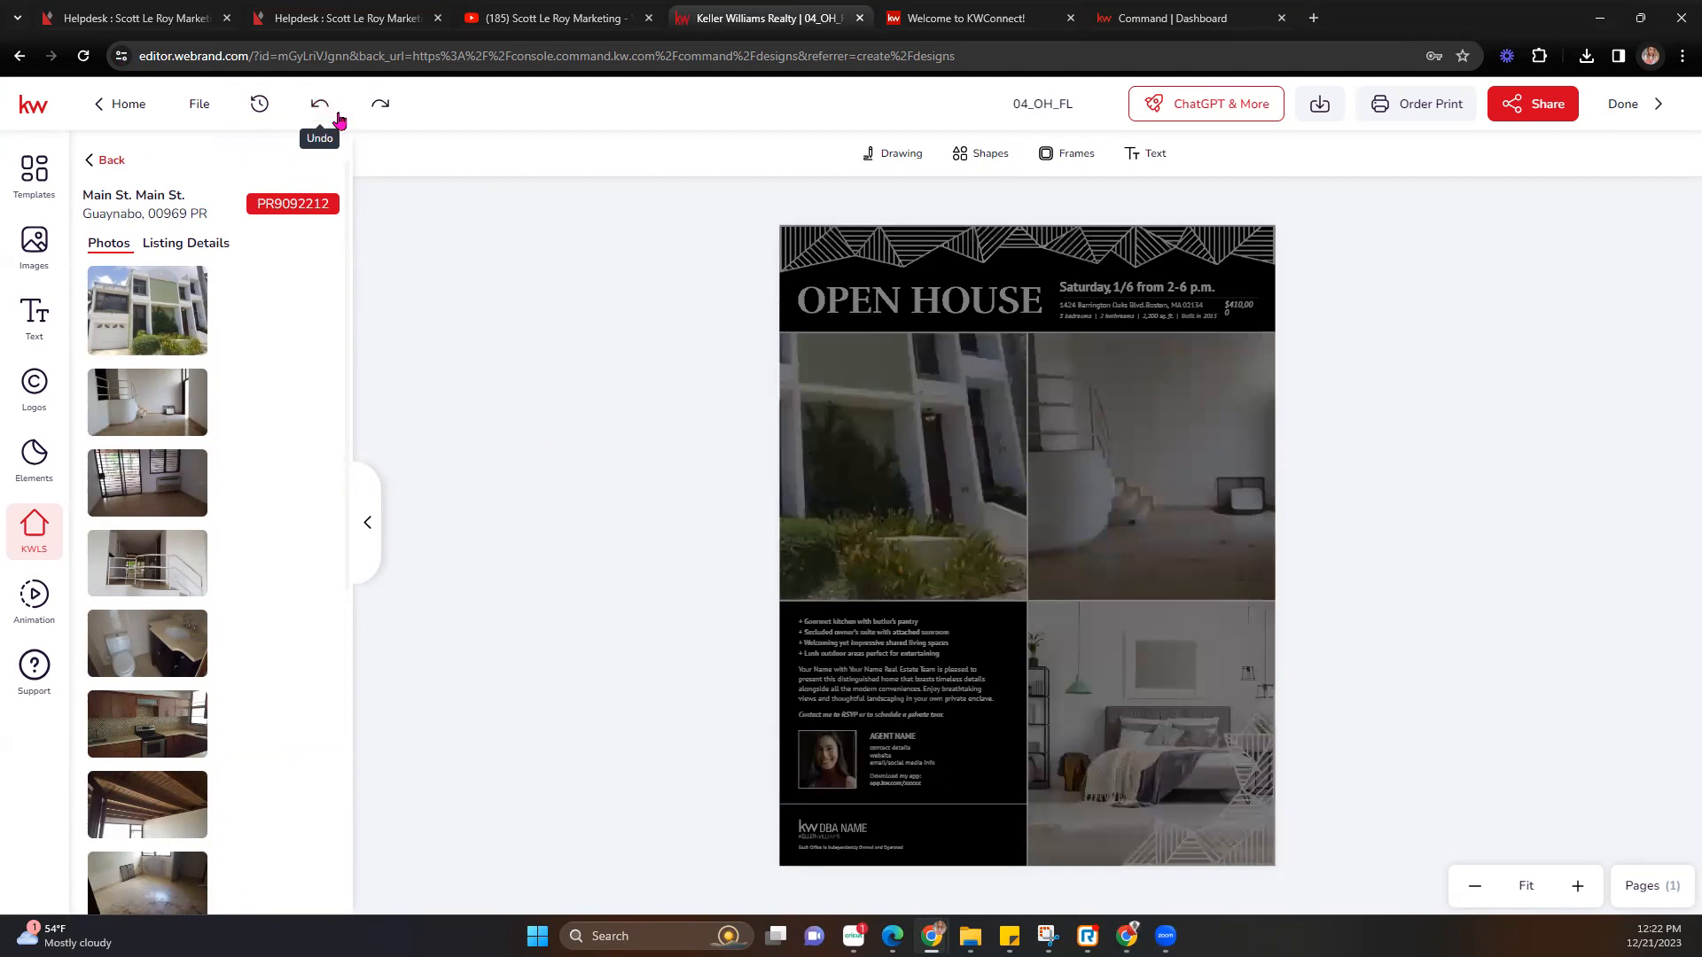
# Undo back to the fireplace photo, then shift, slightly shrink and nudge up its crop.
pyautogui.click(339, 118)
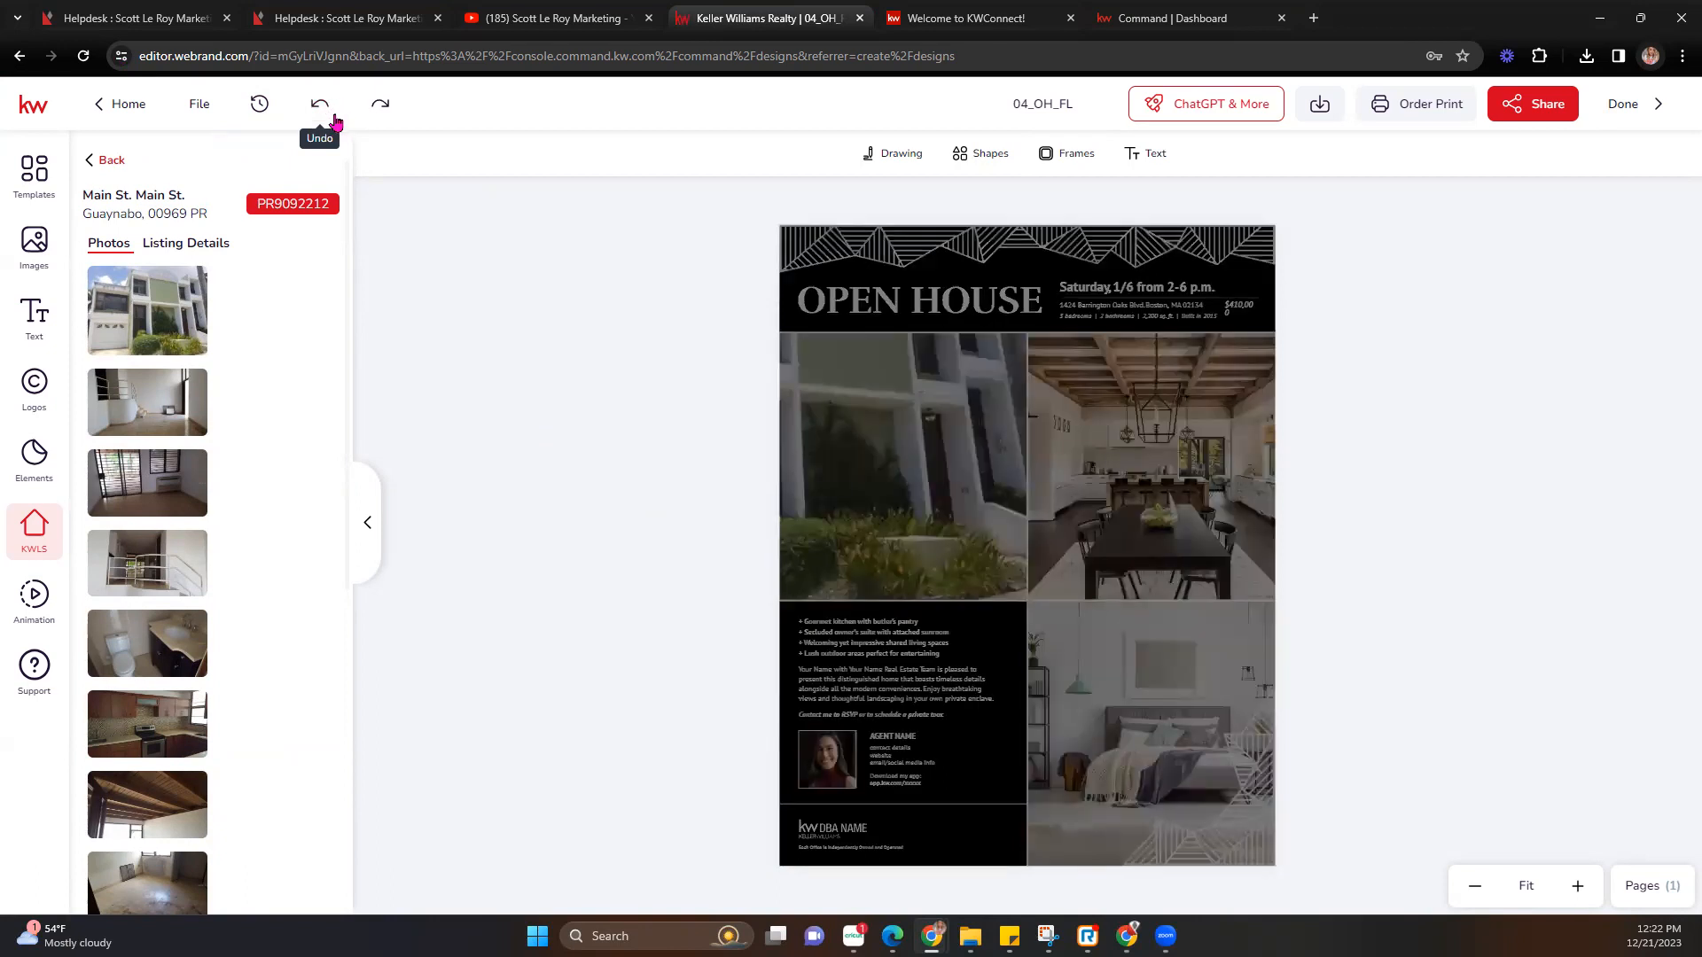
pyautogui.click(337, 123)
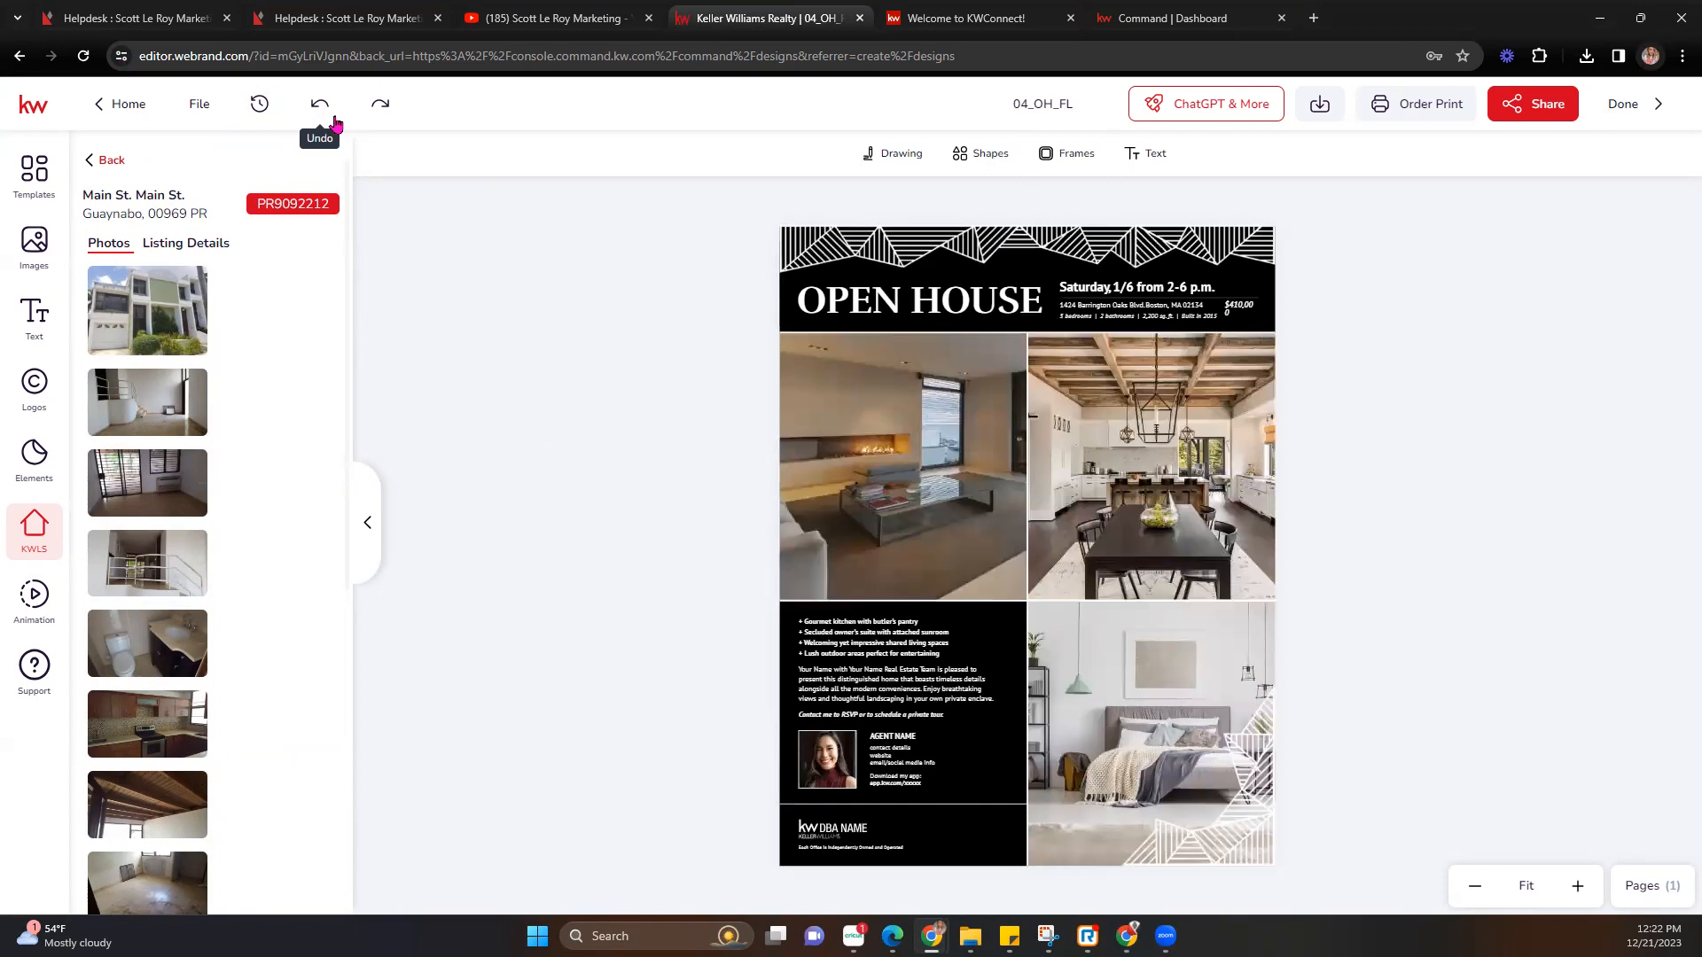
pyautogui.doubleClick(899, 465)
pyautogui.moveTo(966, 465); pyautogui.dragTo(1012, 470)
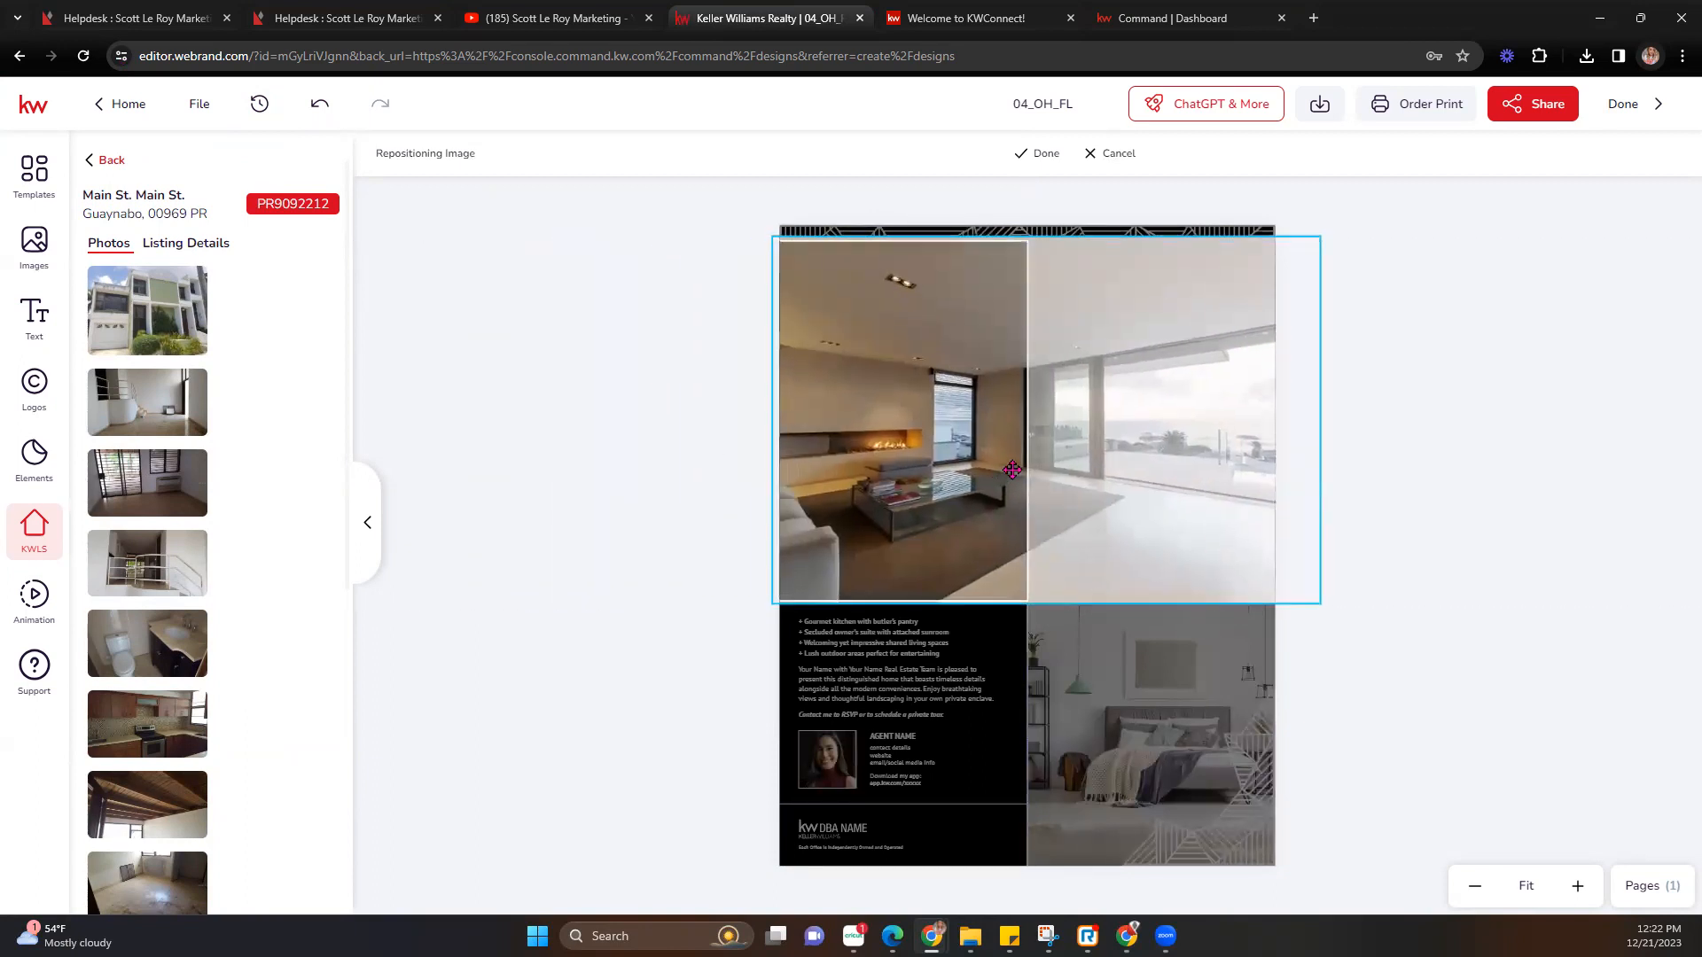
pyautogui.moveTo(1321, 237); pyautogui.dragTo(1313, 241)
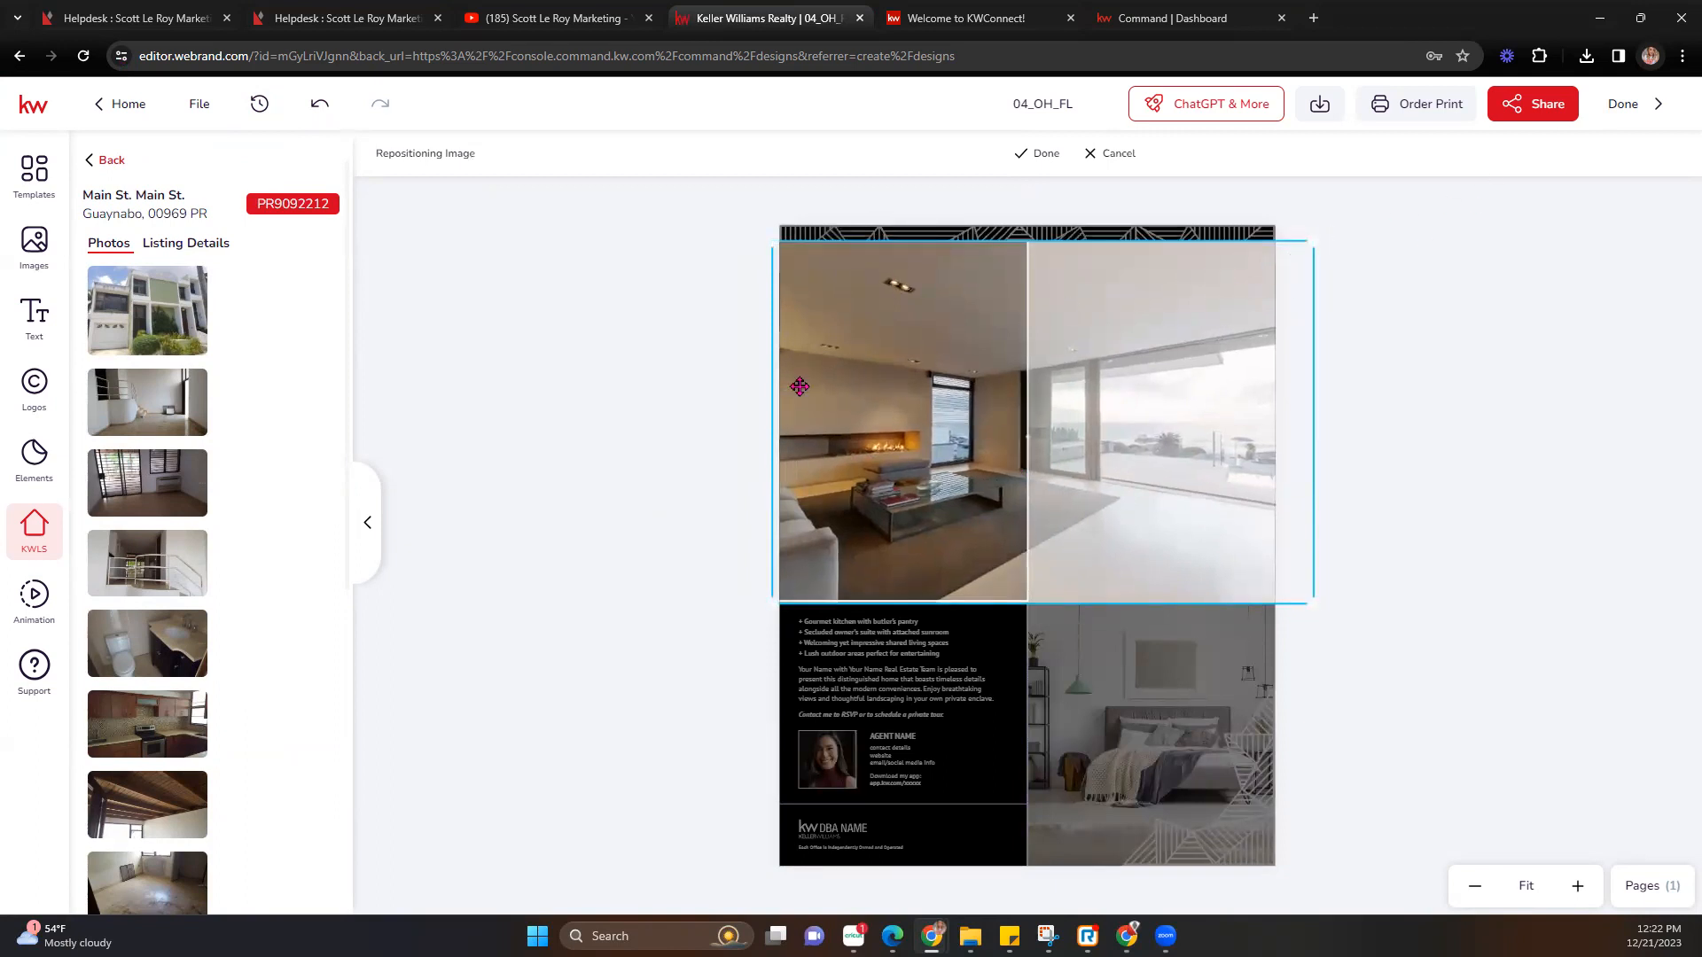
pyautogui.moveTo(893, 315); pyautogui.dragTo(892, 311)
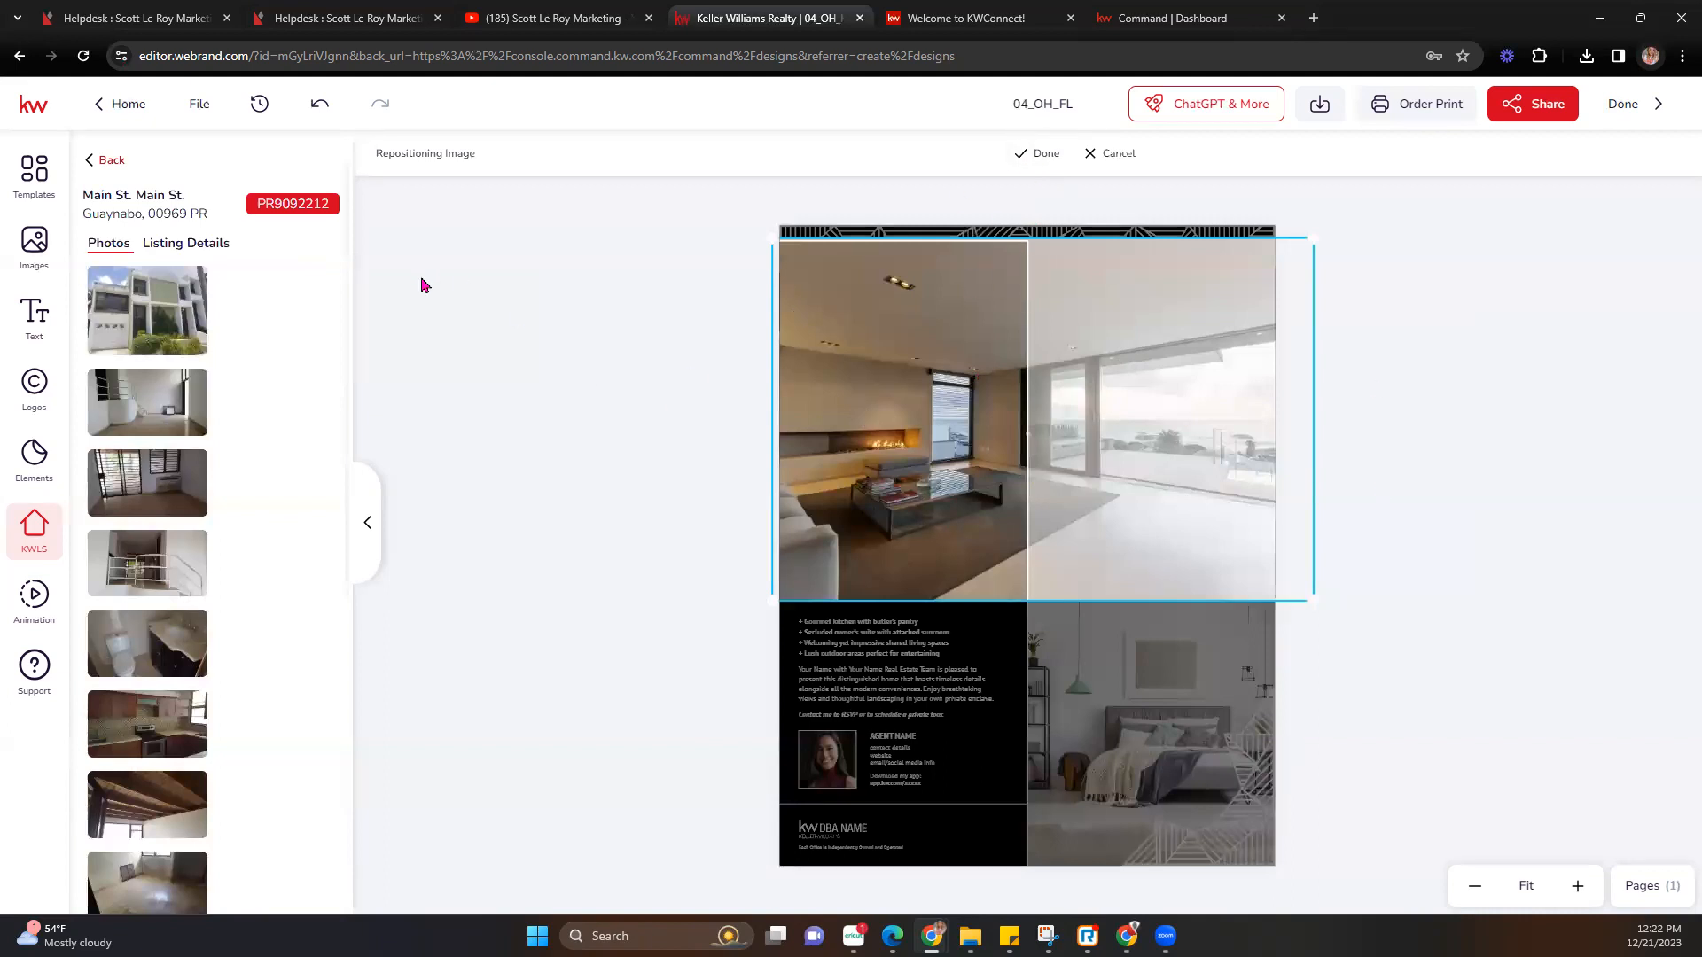
pyautogui.click(1043, 156)
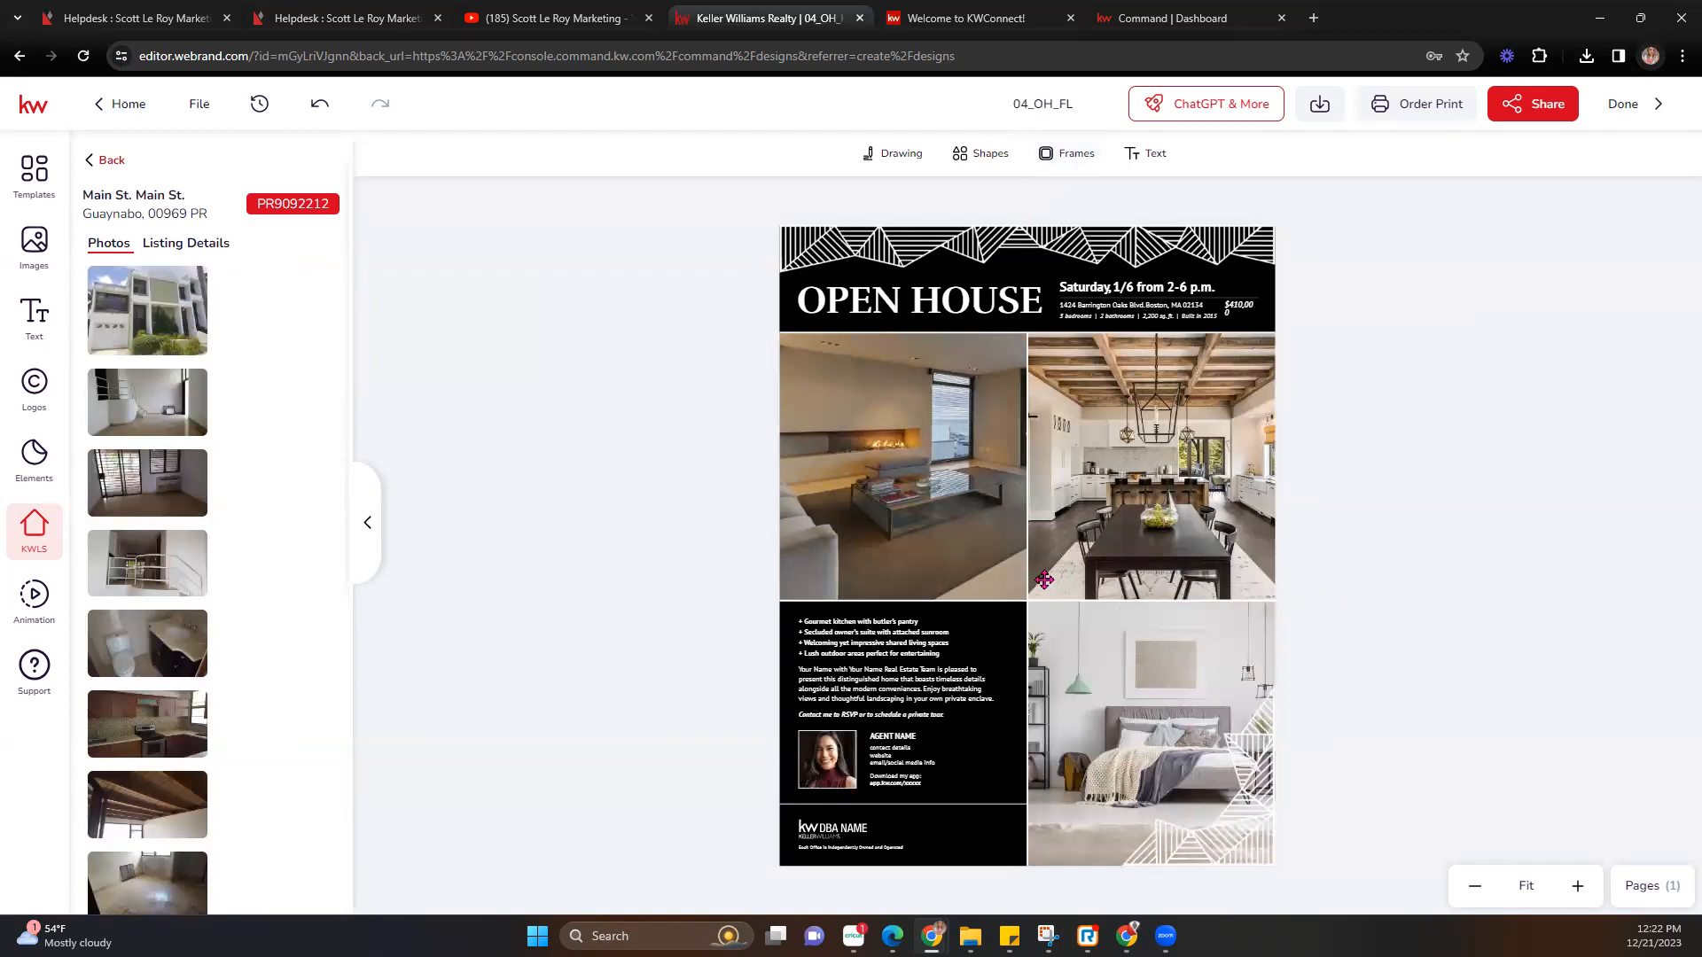
# Replace the lower-left bullet list with the Guaynabo listing's Property Description and nudge it up.
pyautogui.click(819, 634)
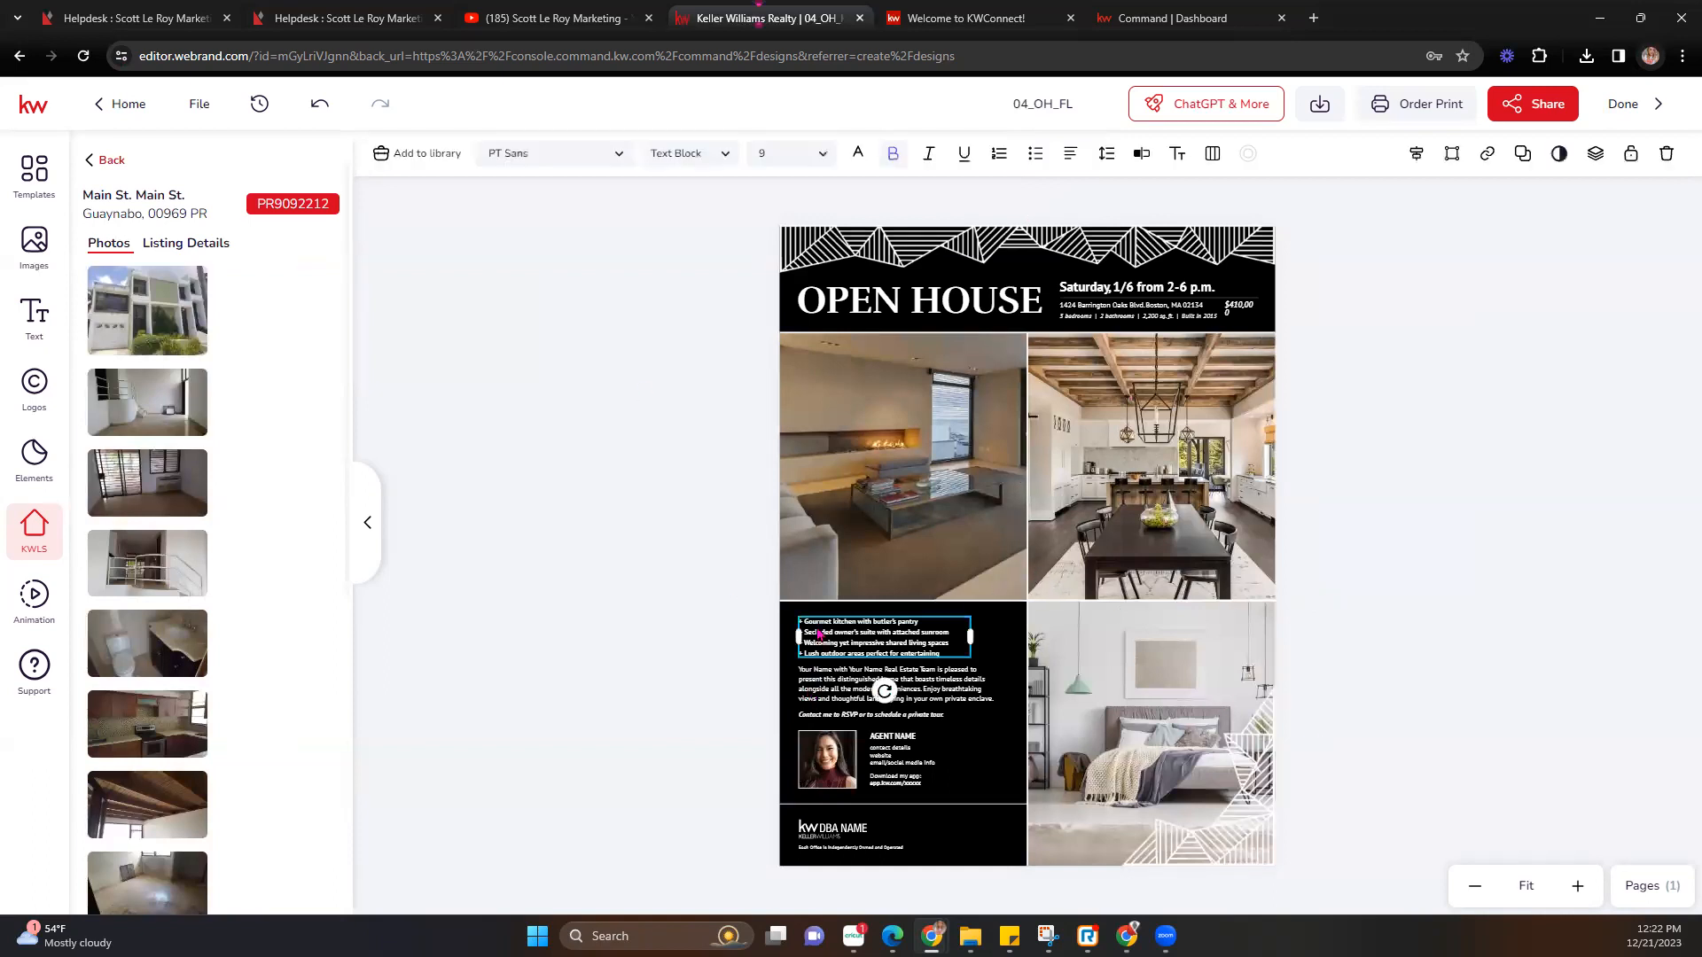
pyautogui.click(818, 708)
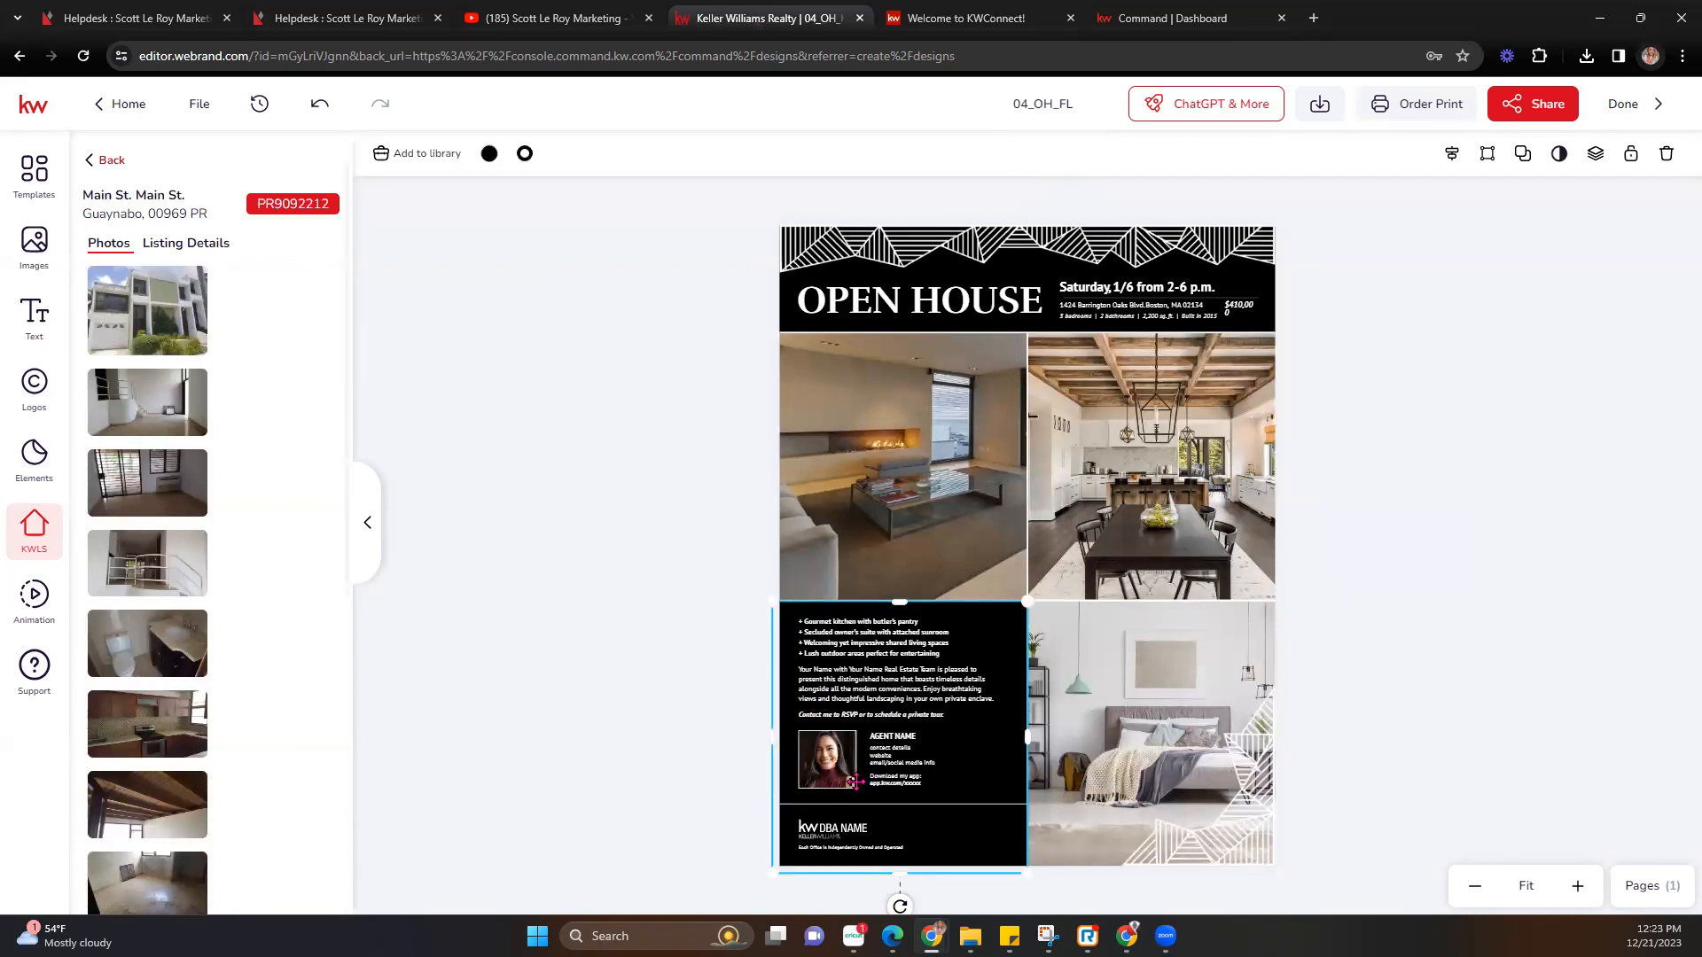
pyautogui.click(849, 645)
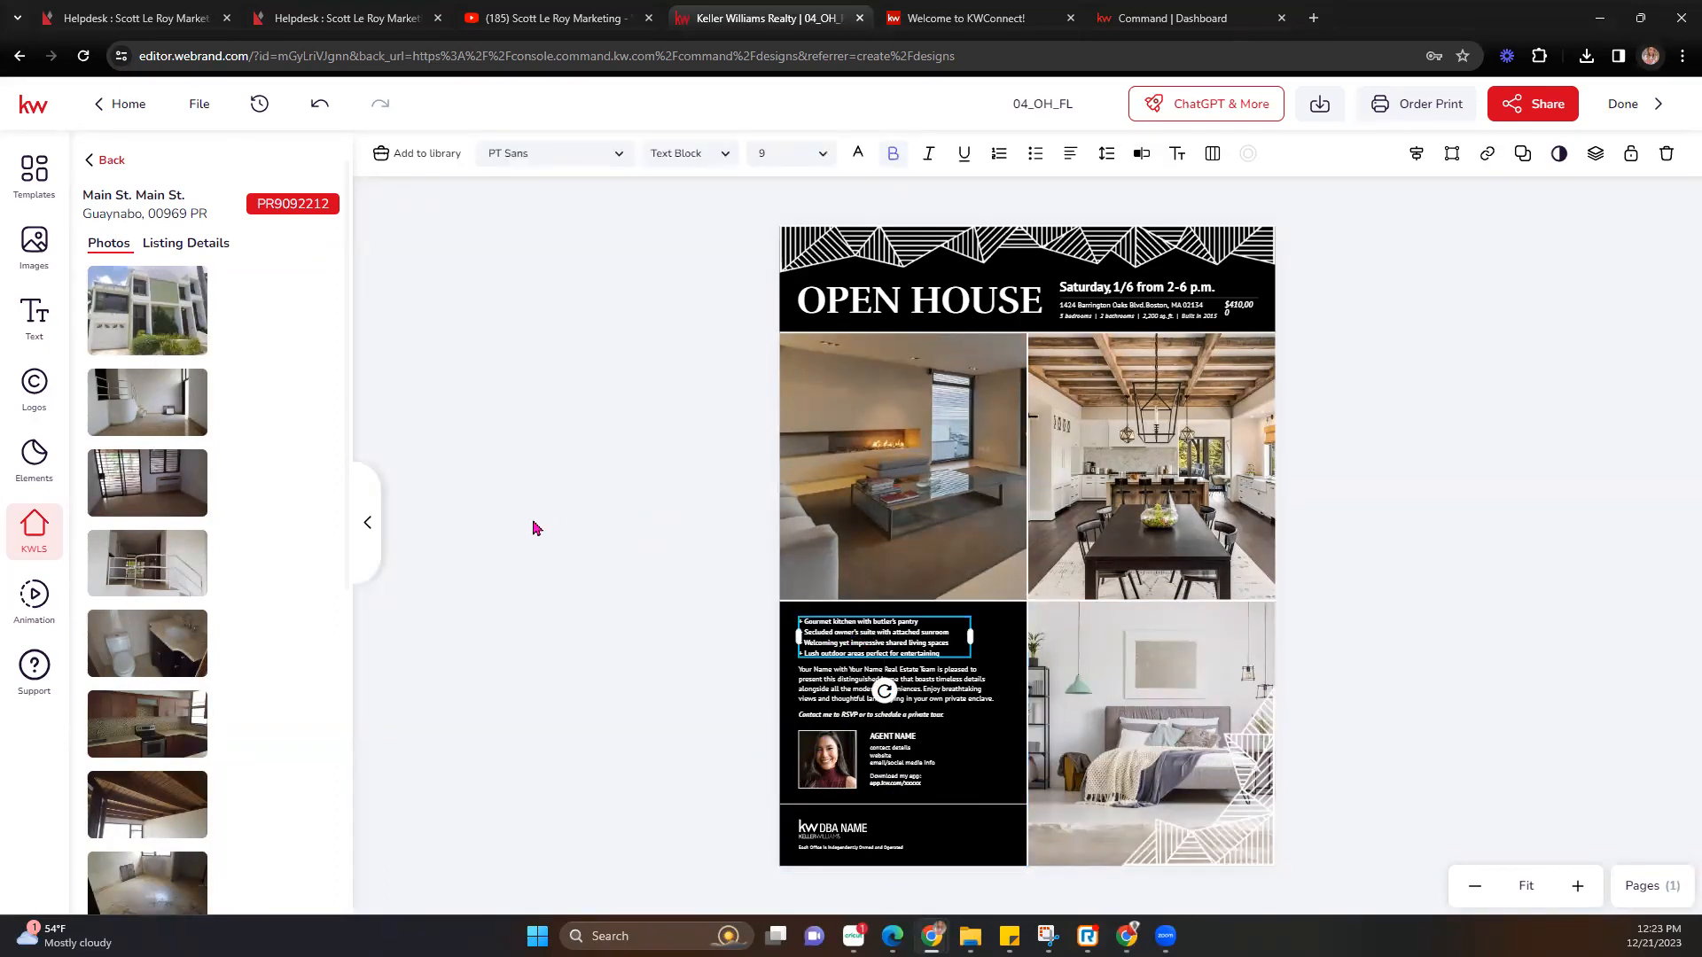
pyautogui.click(206, 242)
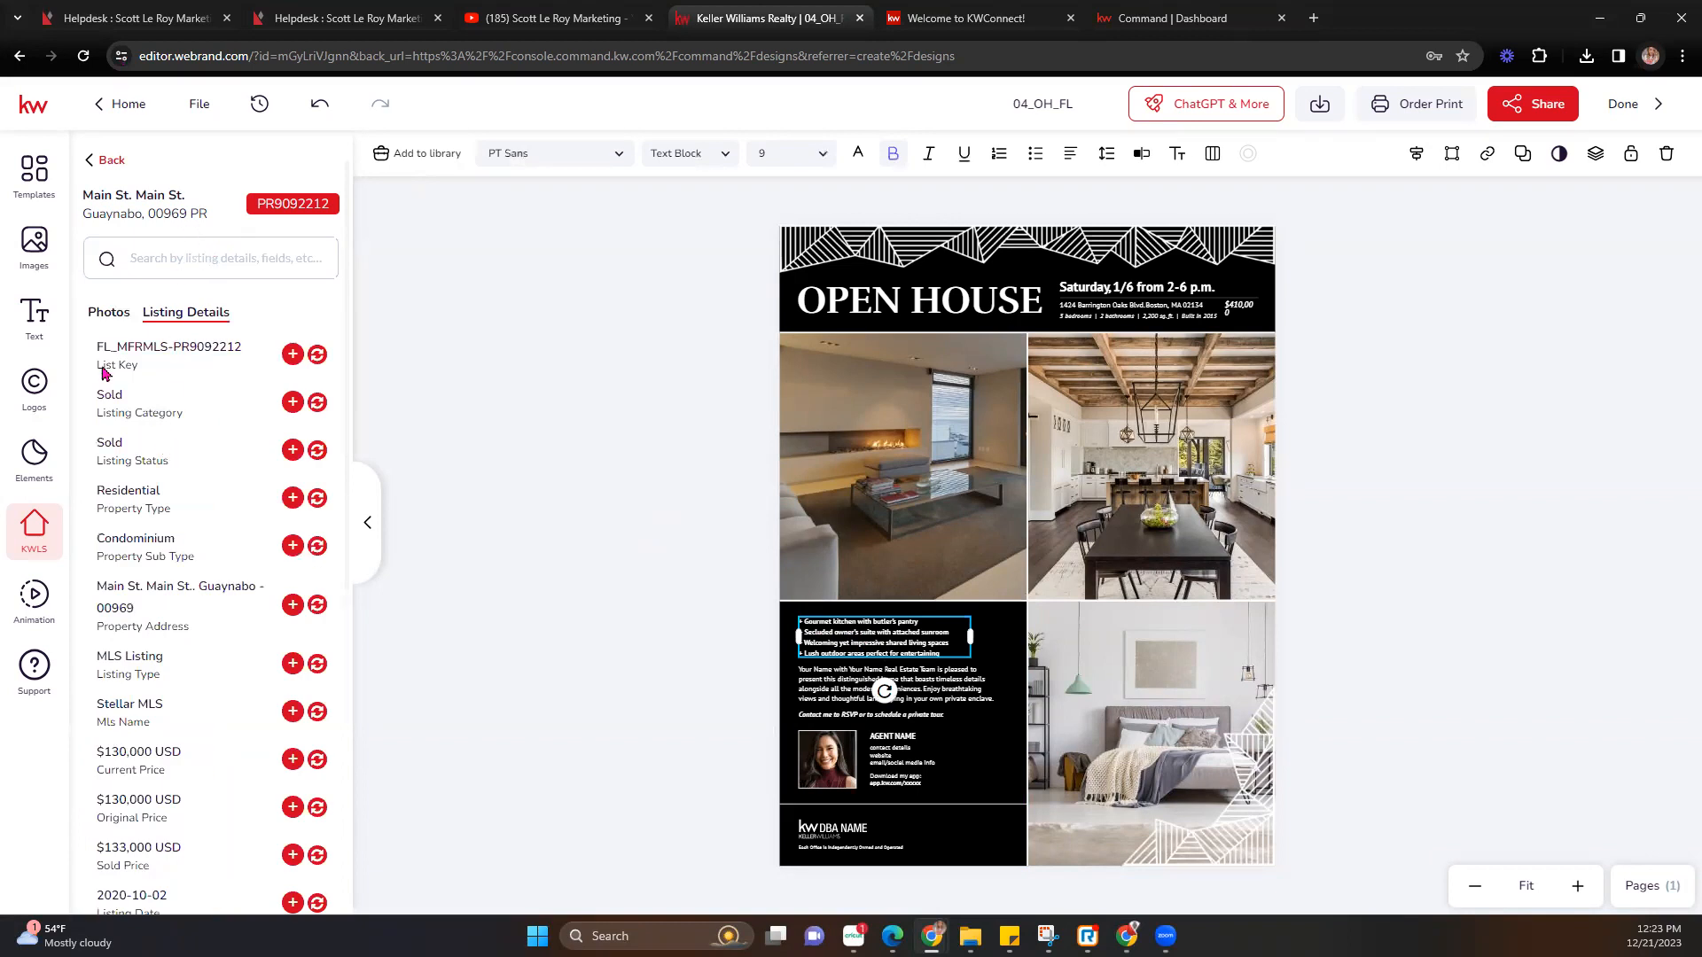
pyautogui.scroll(-4, 146, 709)
pyautogui.scroll(-3, 133, 773)
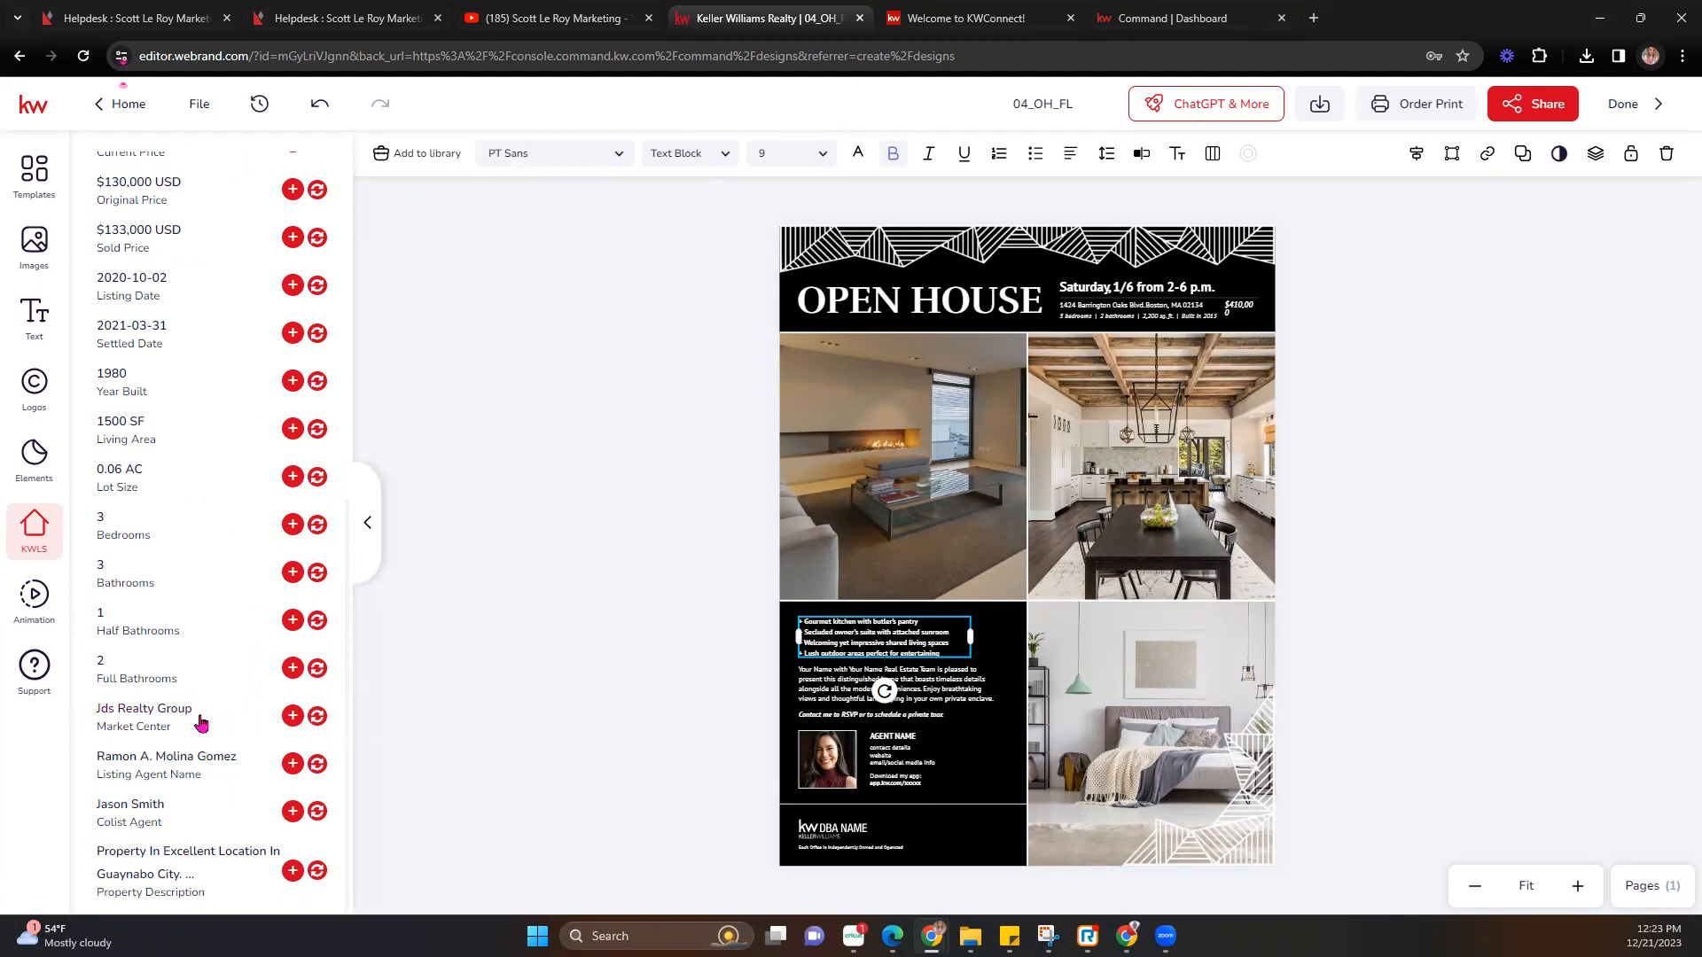
pyautogui.click(314, 873)
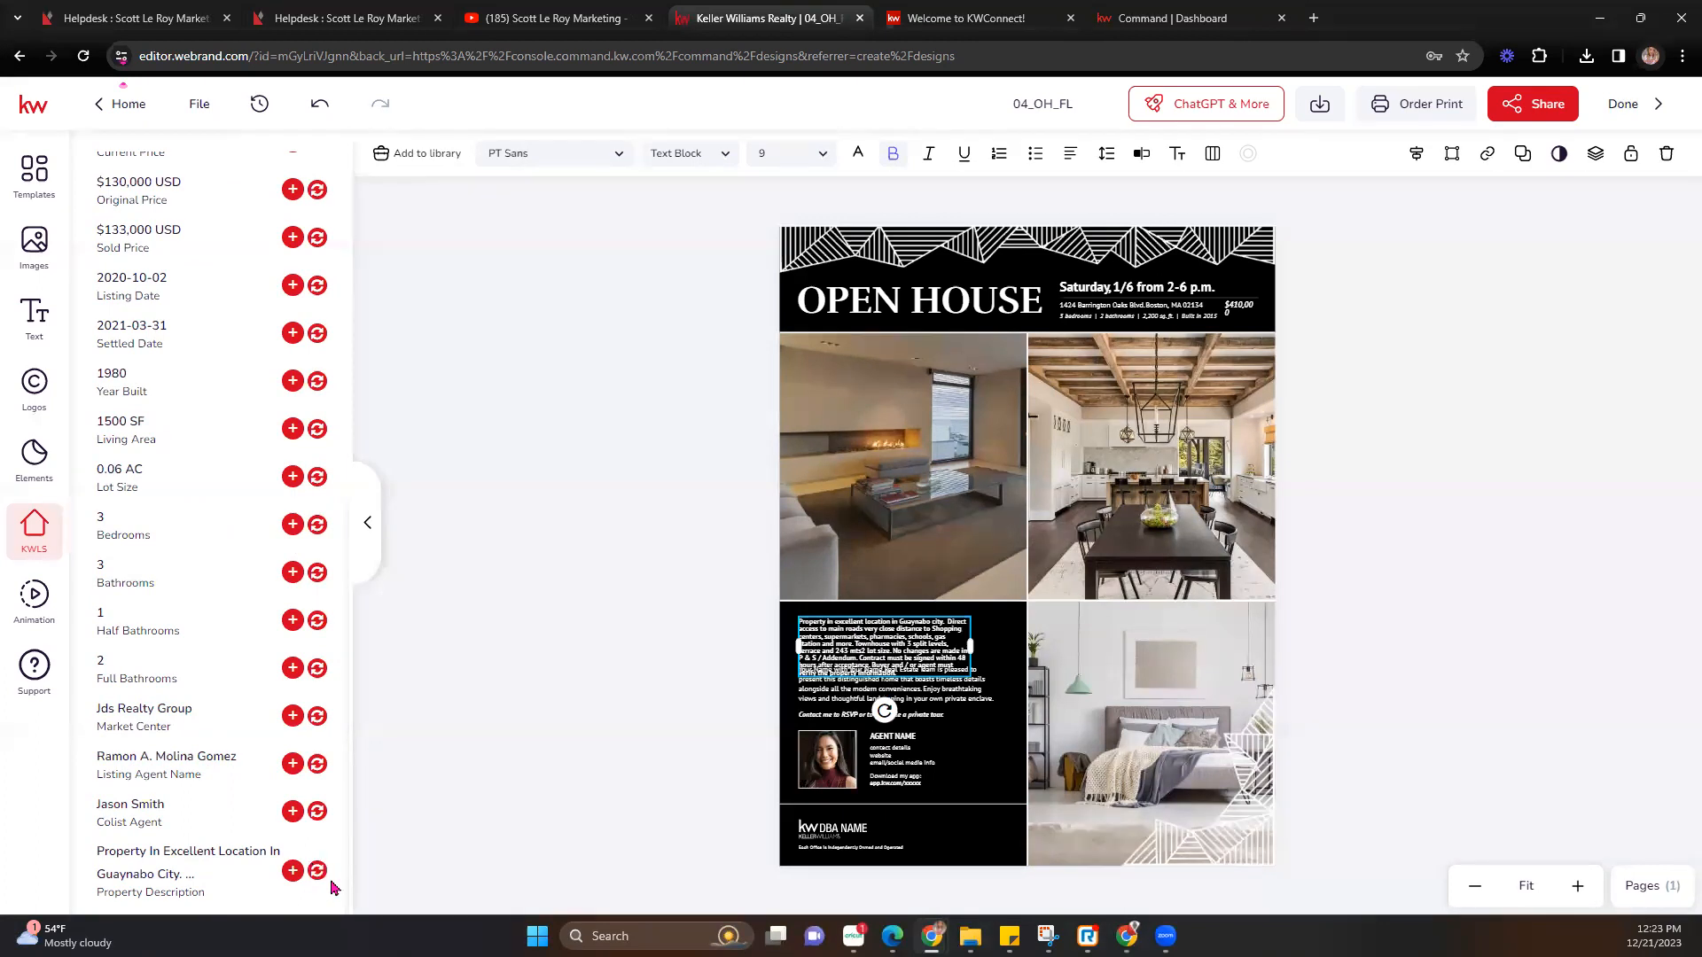
pyautogui.moveTo(899, 636); pyautogui.dragTo(971, 632)
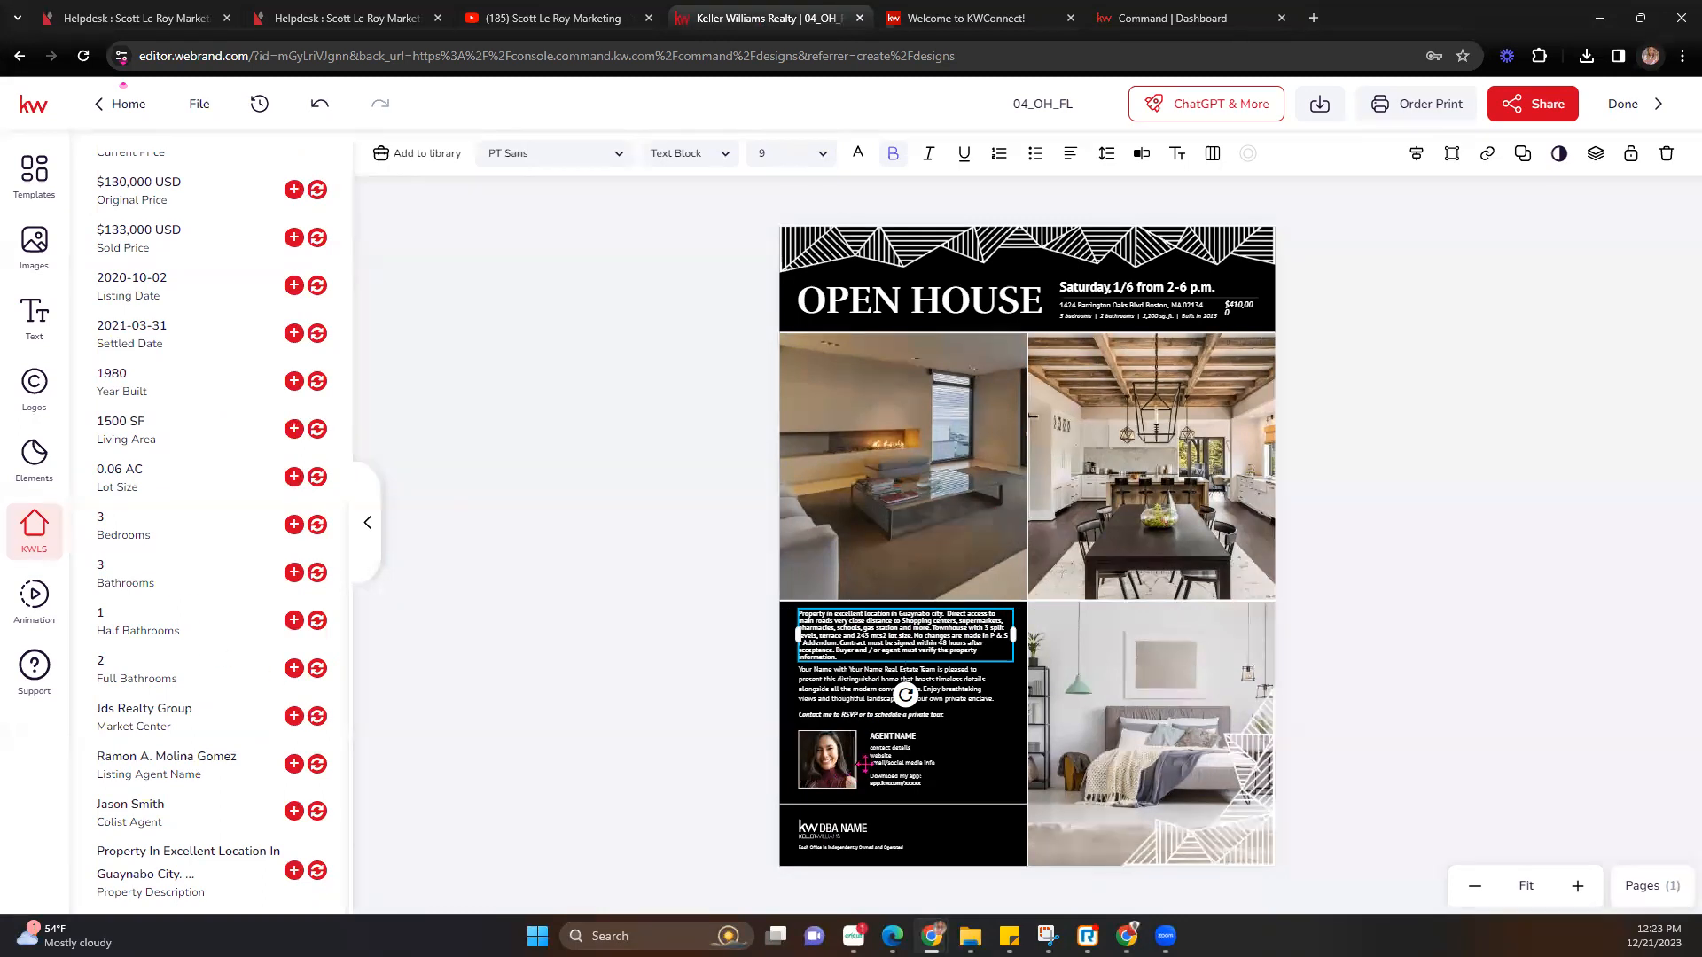
pyautogui.click(897, 740)
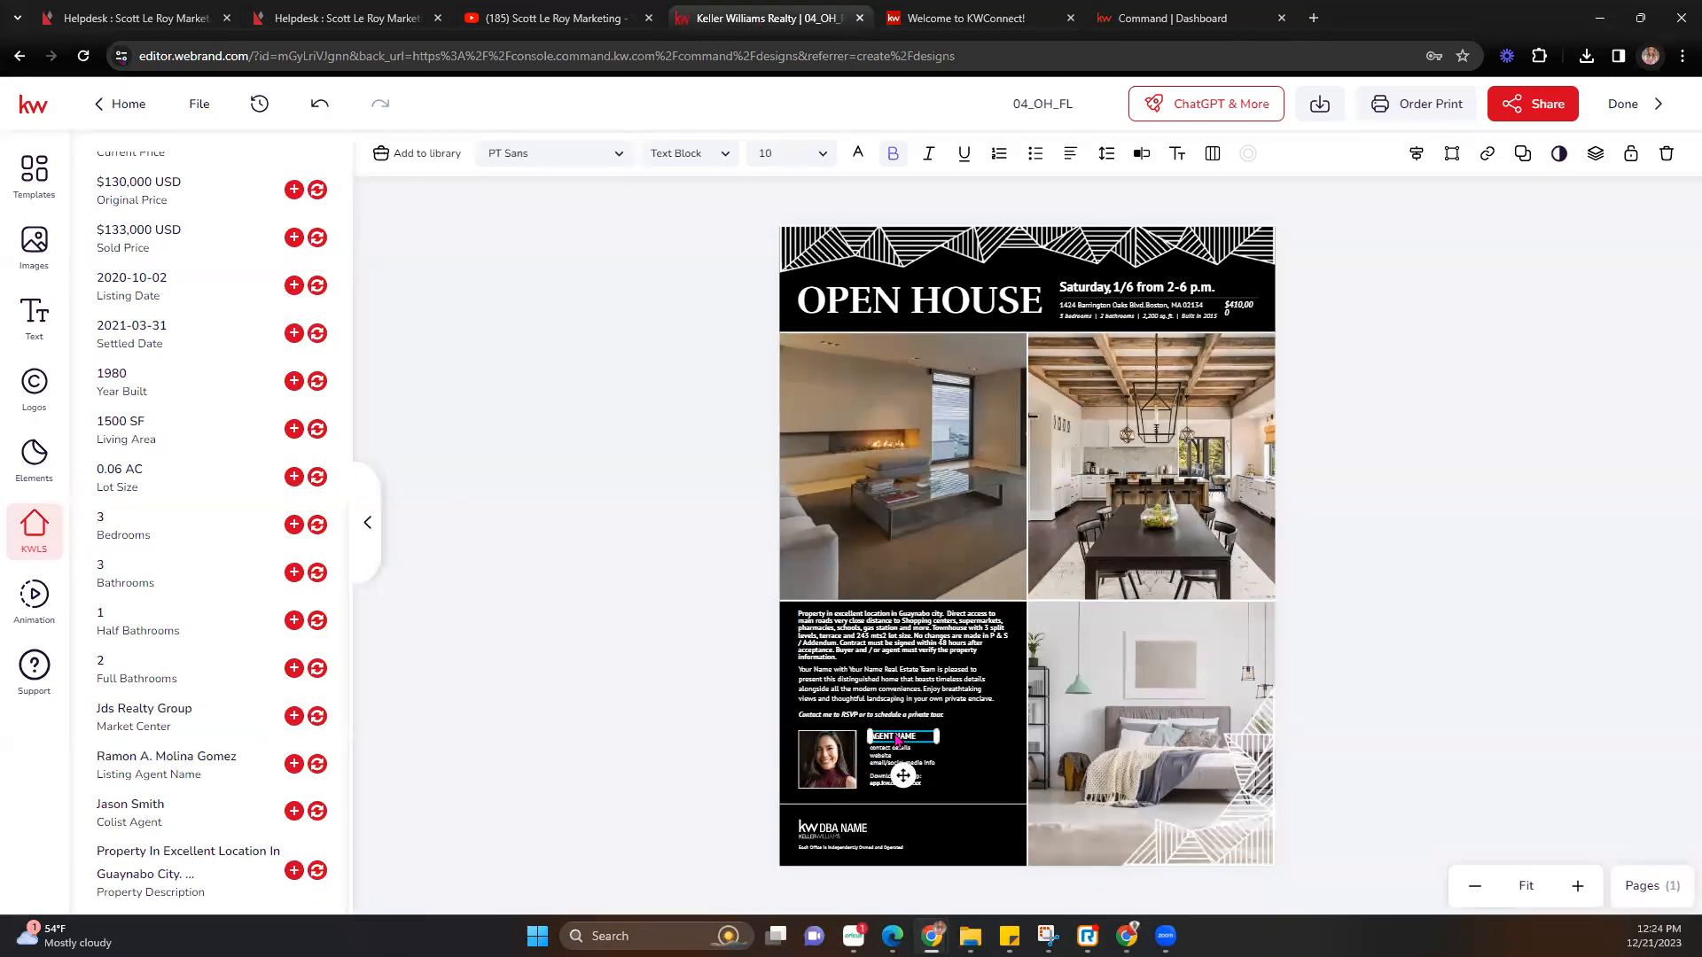
pyautogui.scroll(8, 88, 327)
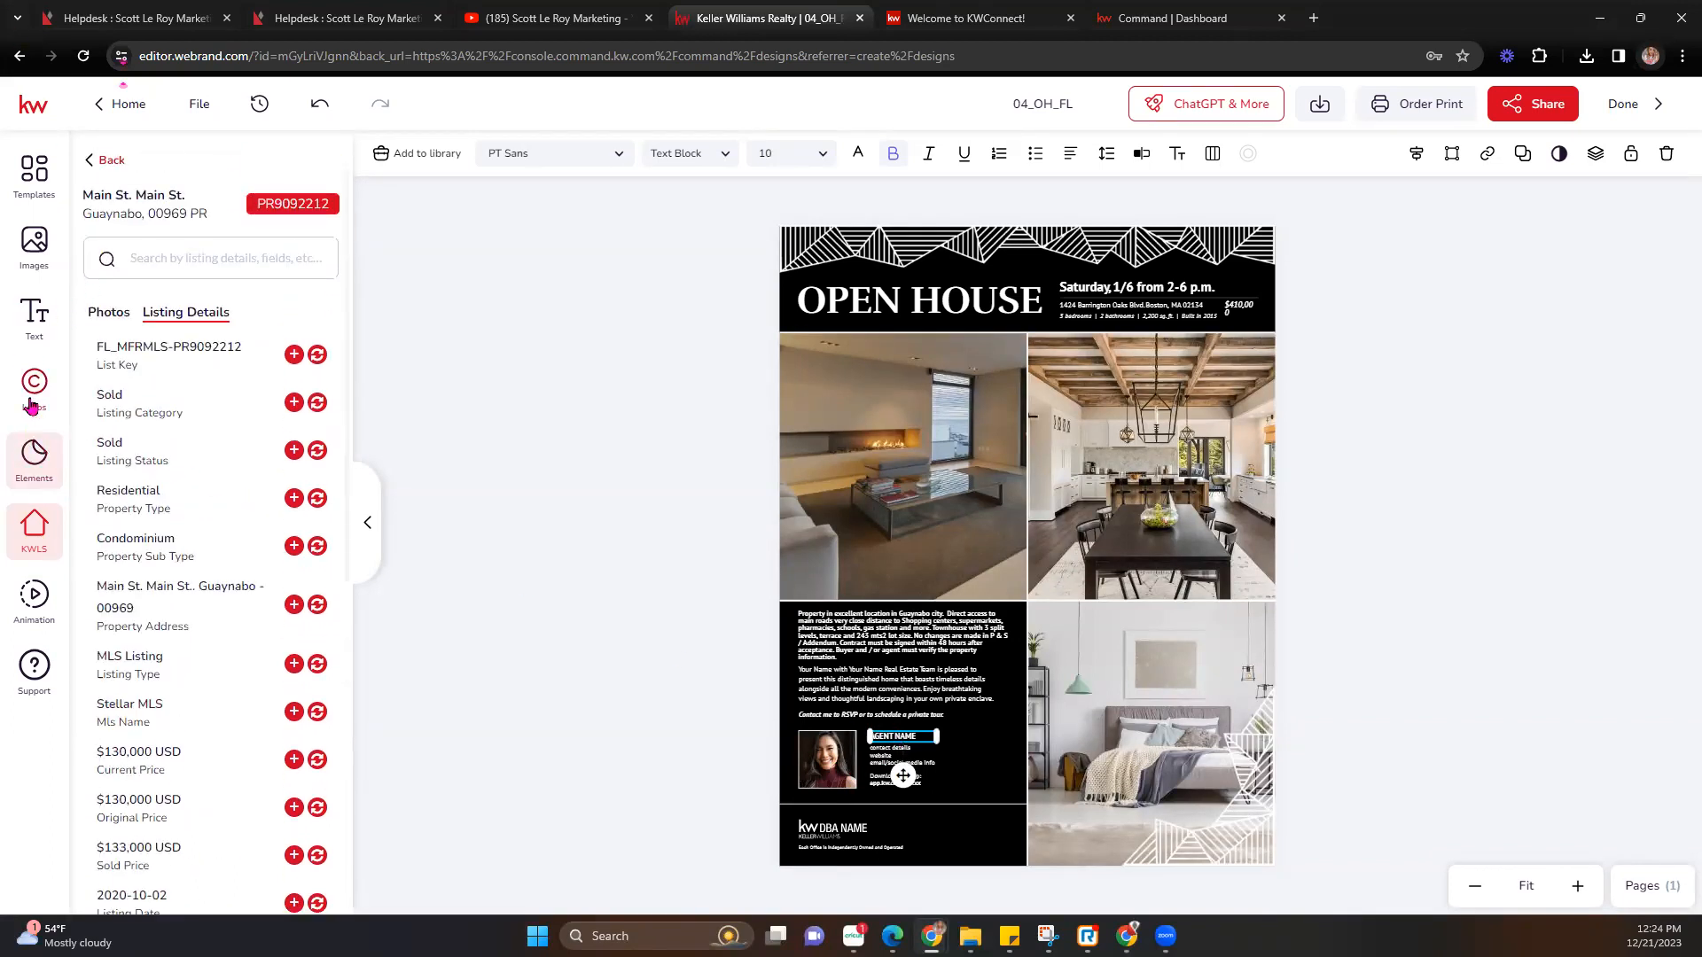
# Replace the agent name placeholder with the agent's name from the saved text assets.
pyautogui.click(34, 328)
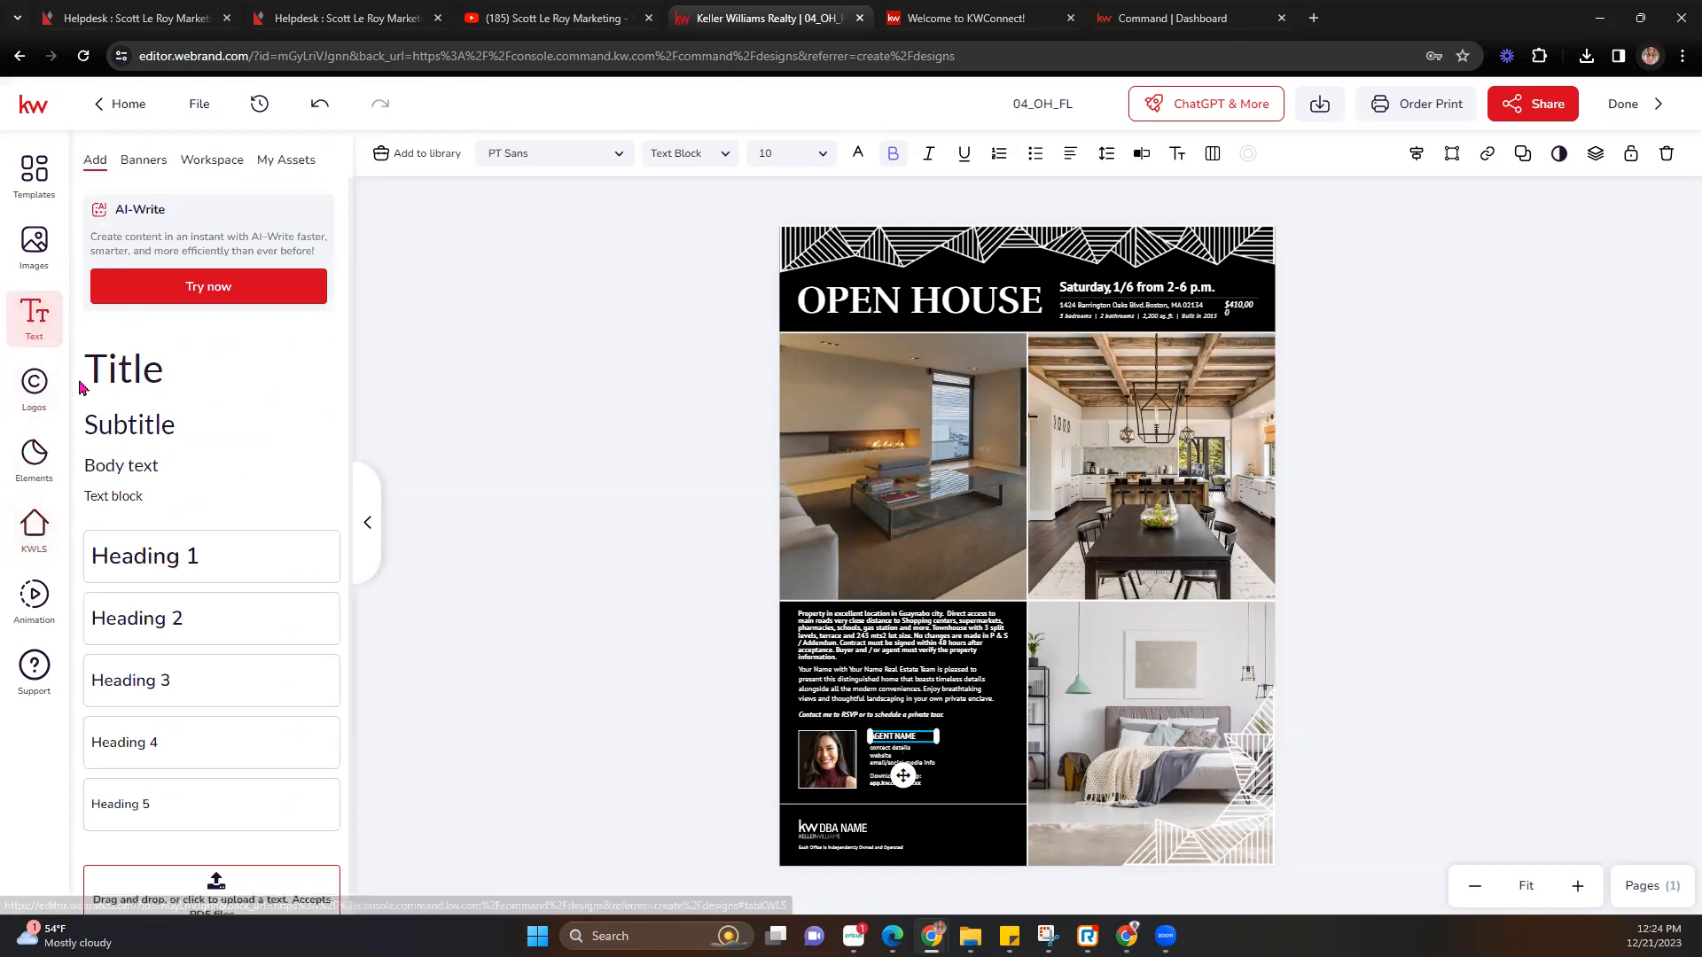
pyautogui.click(302, 166)
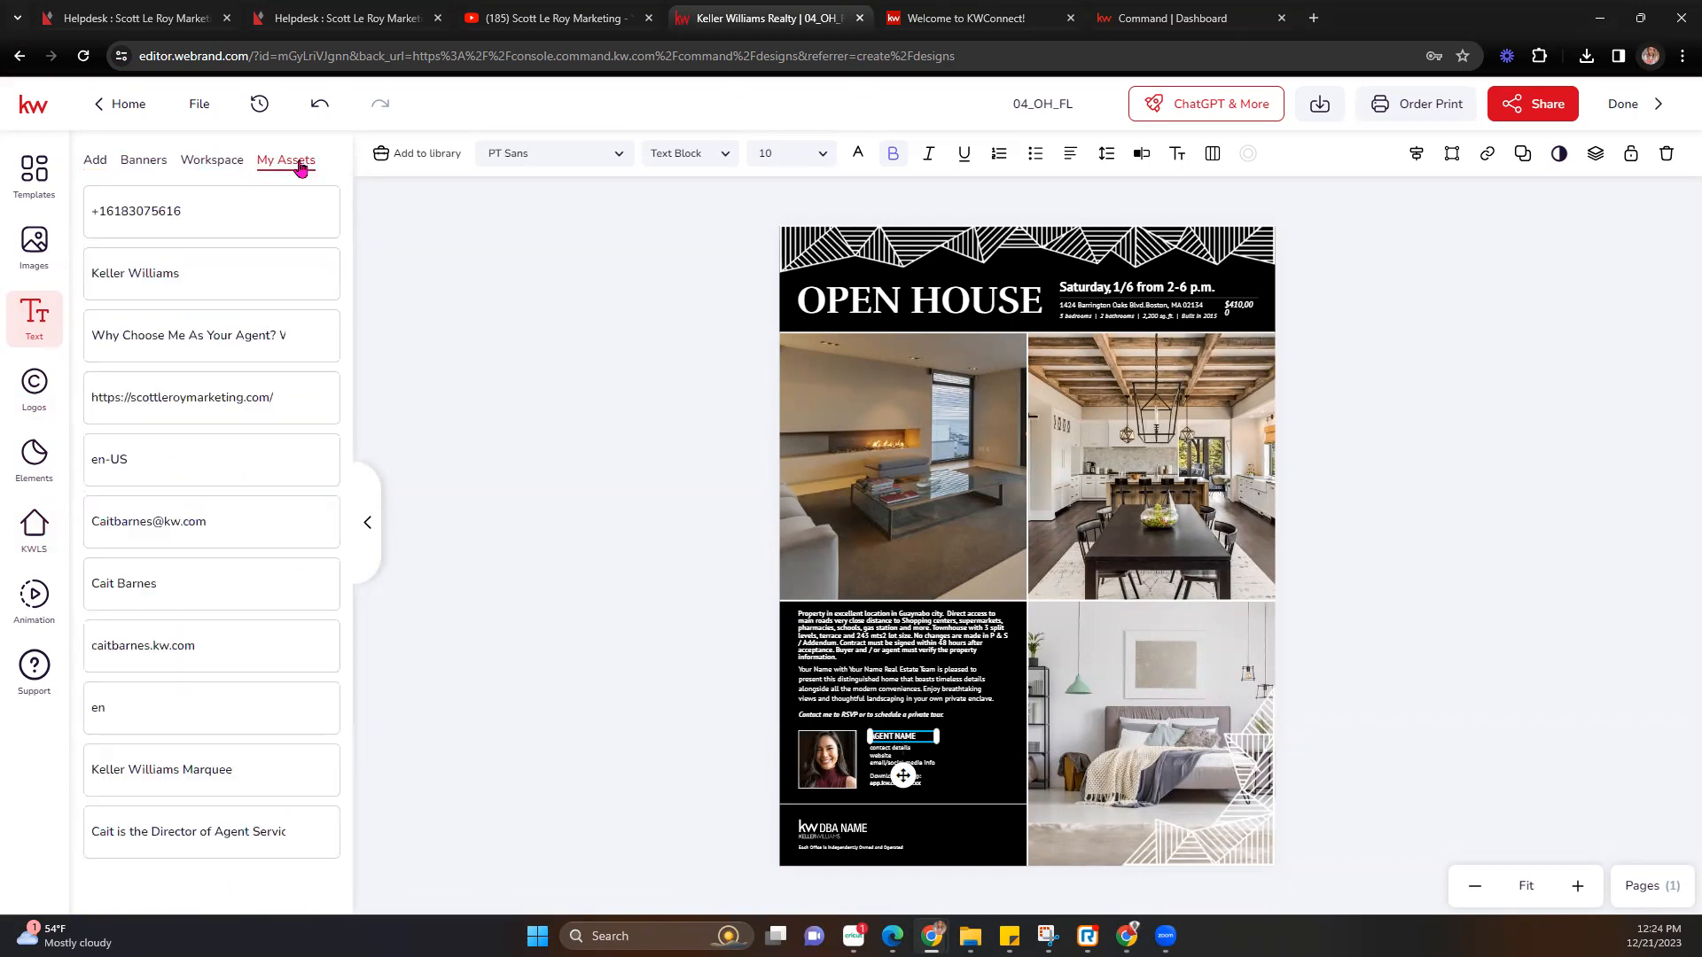
pyautogui.click(321, 589)
# Zoom in and replace the contact-details text with the agent's e-mail.
pyautogui.click(1577, 886)
pyautogui.click(1576, 886)
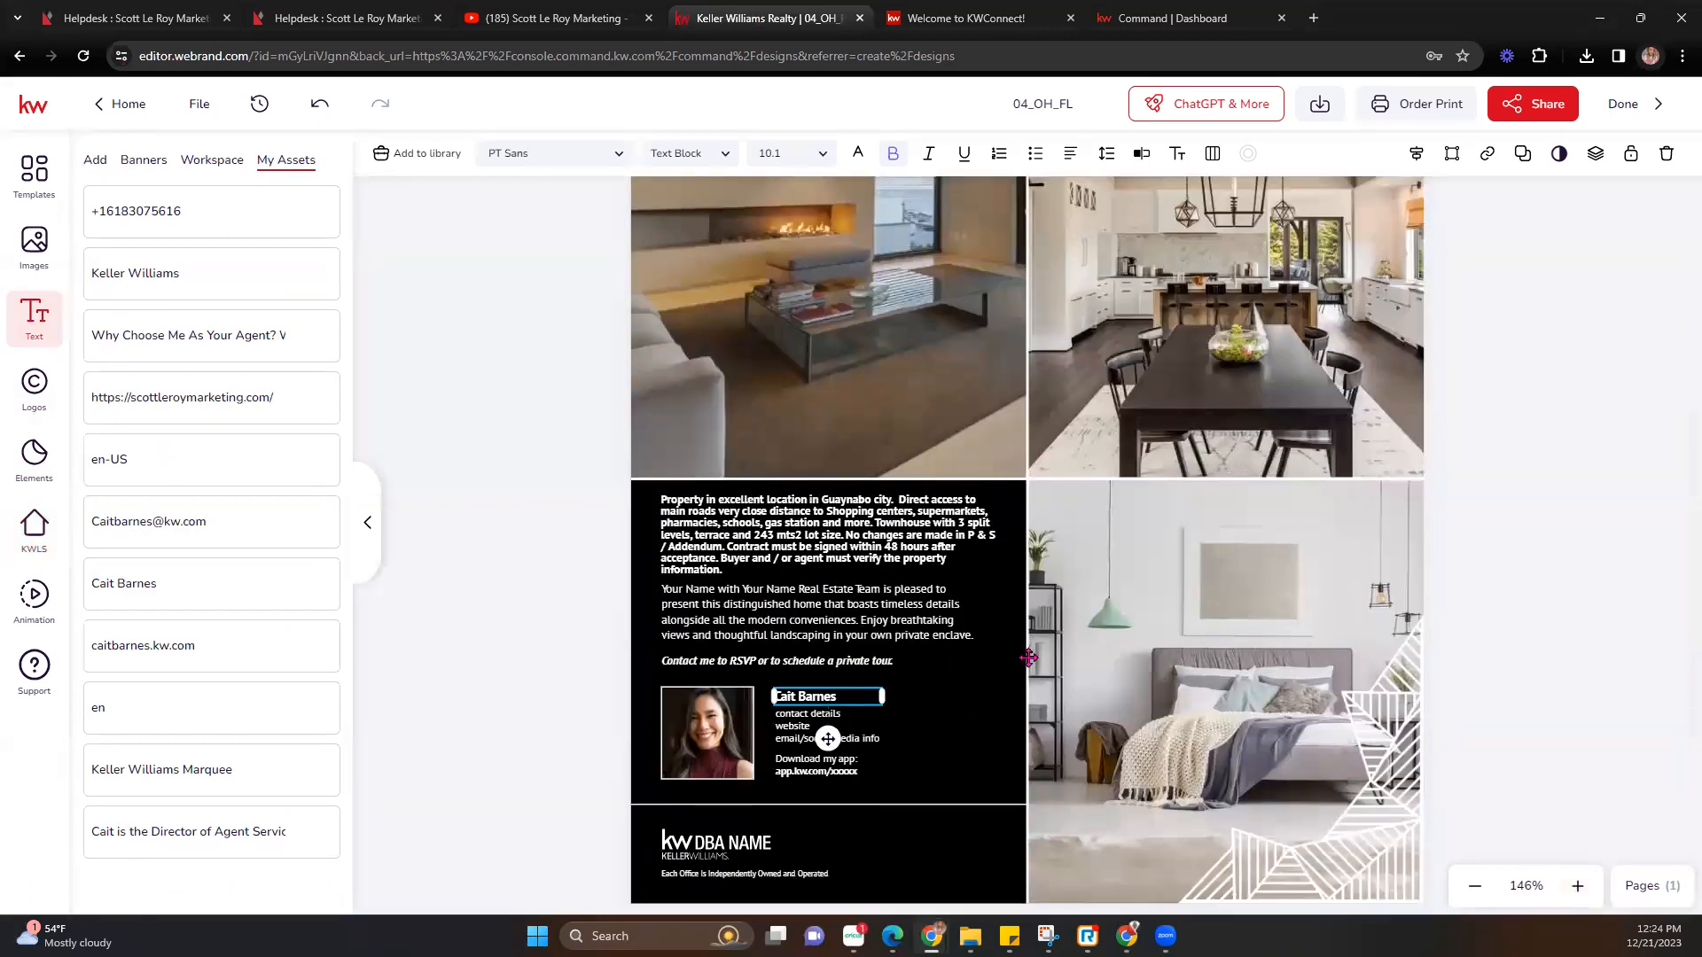
pyautogui.click(1577, 886)
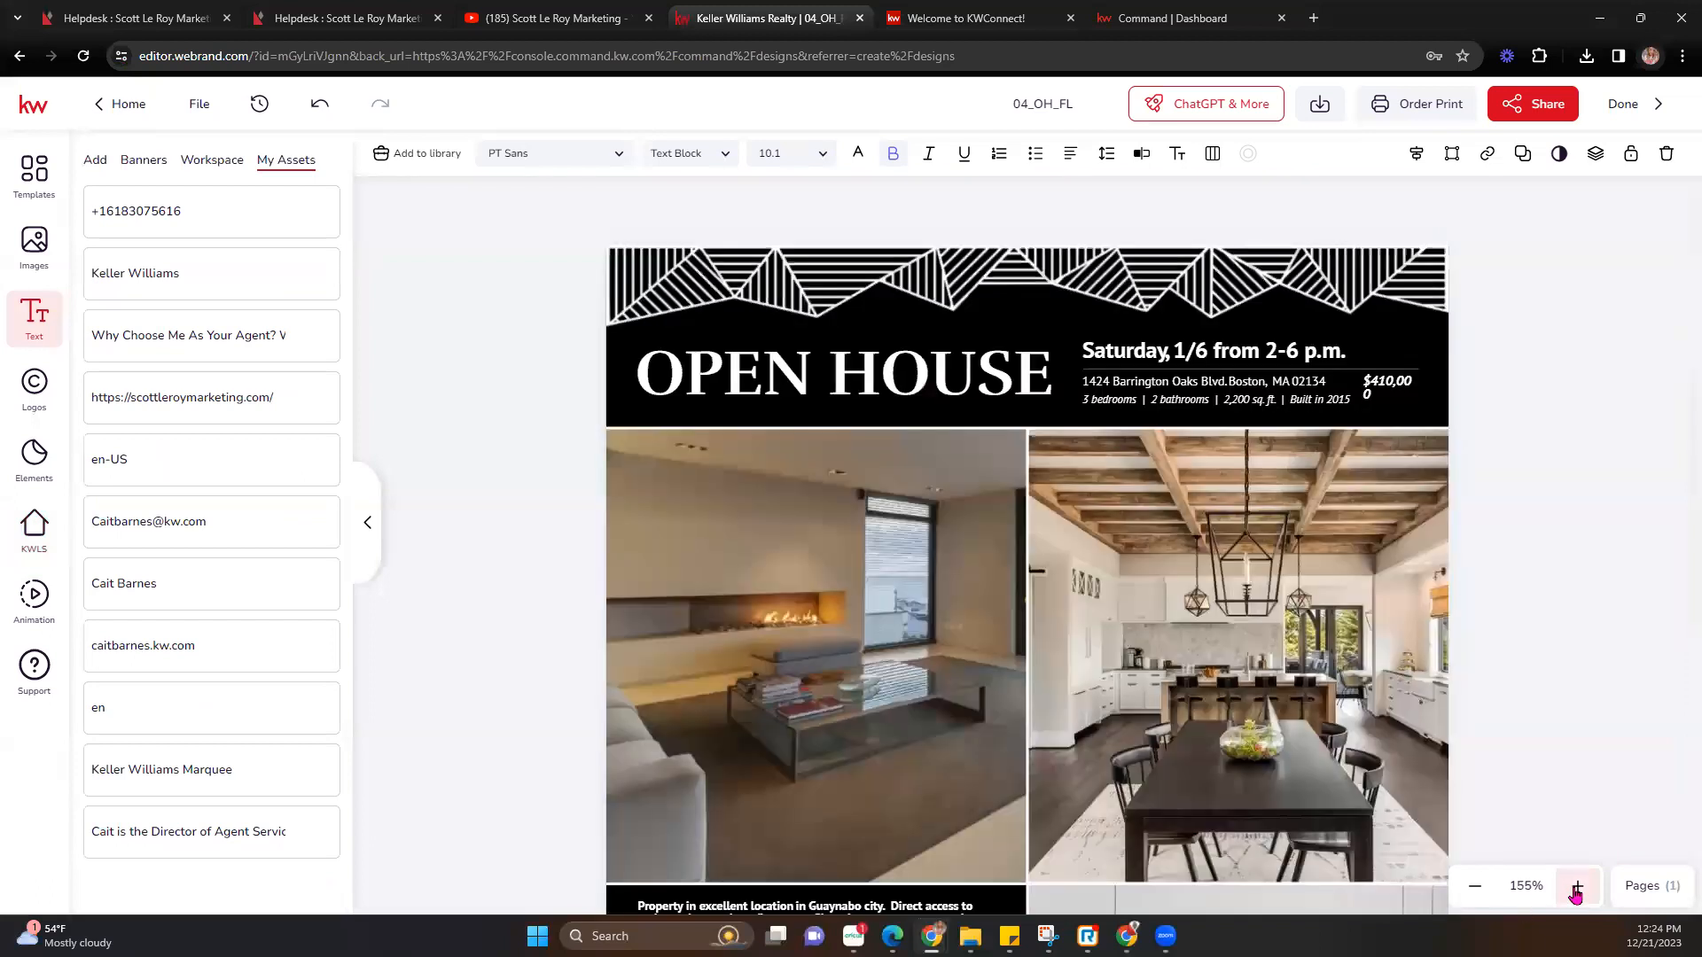
pyautogui.scroll(-5, 815, 555)
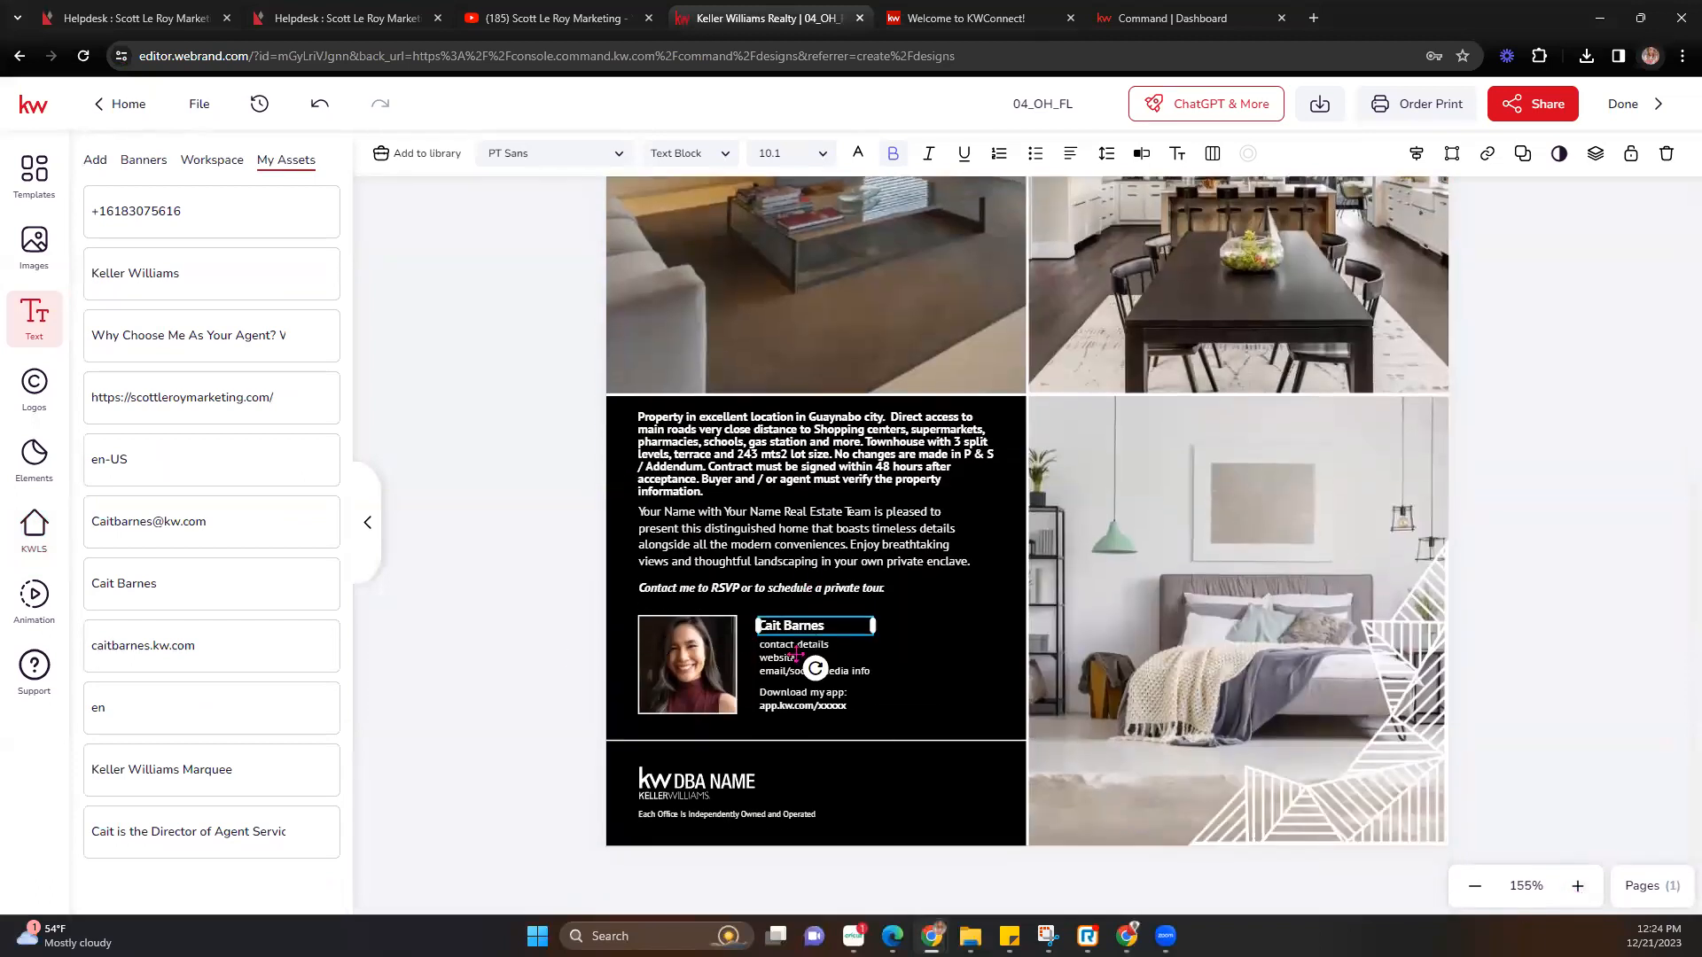
pyautogui.click(802, 647)
pyautogui.moveTo(209, 593)
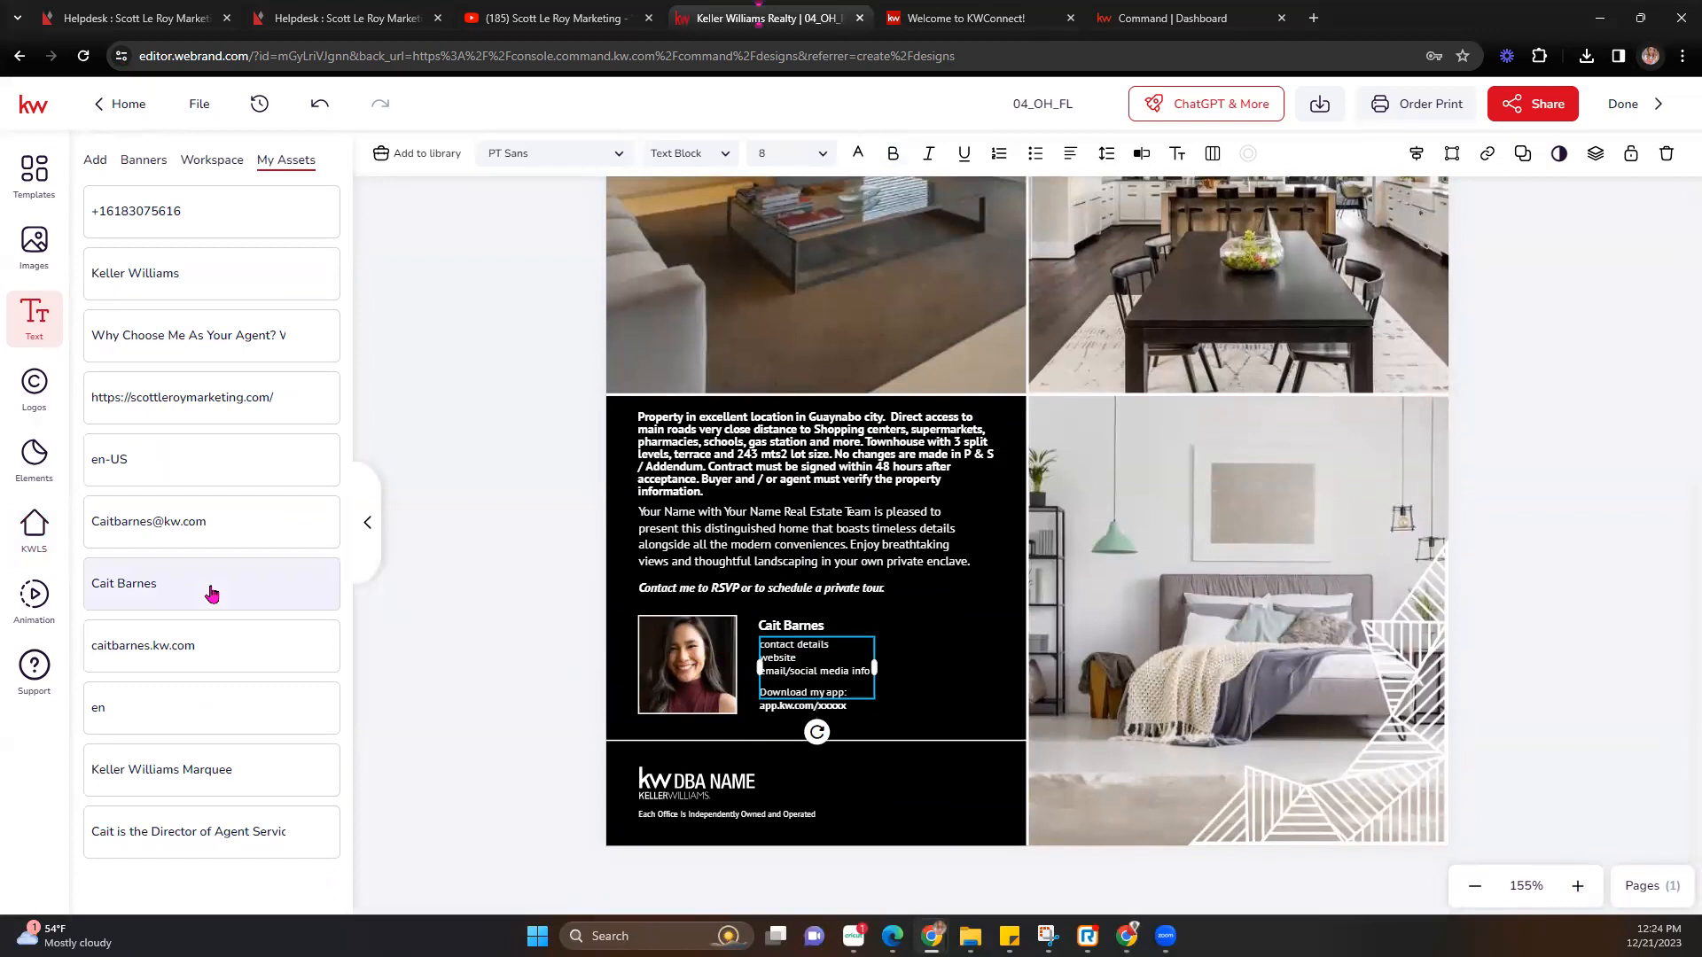
pyautogui.moveTo(321, 647)
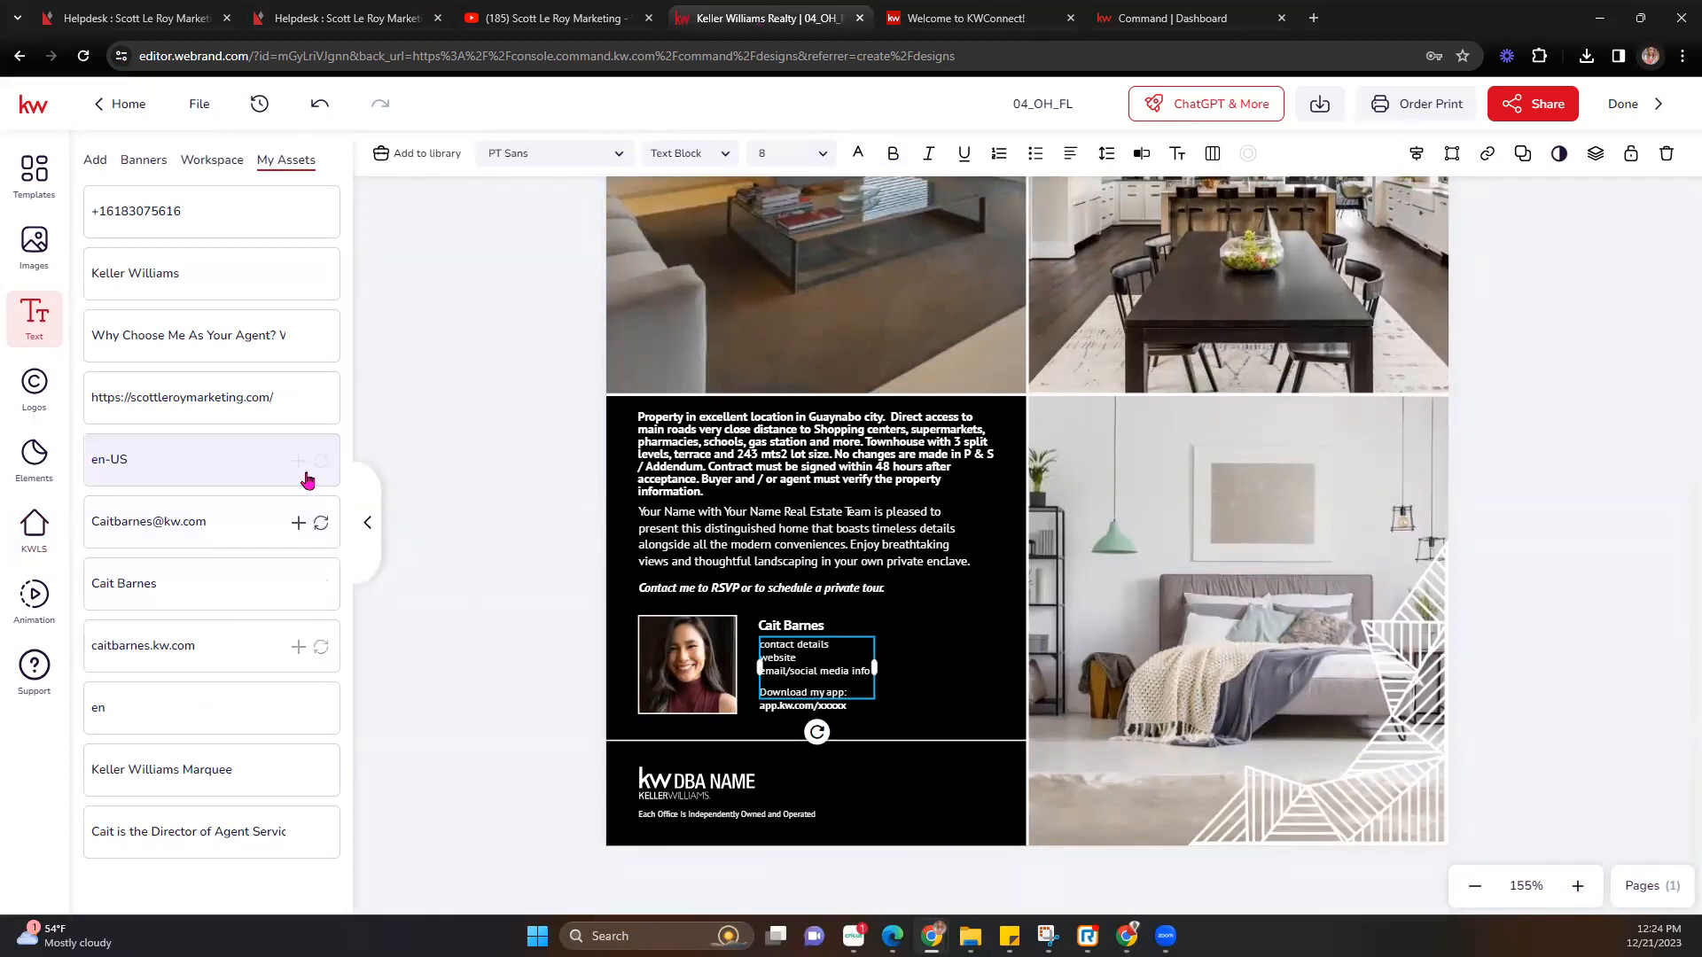
pyautogui.click(319, 523)
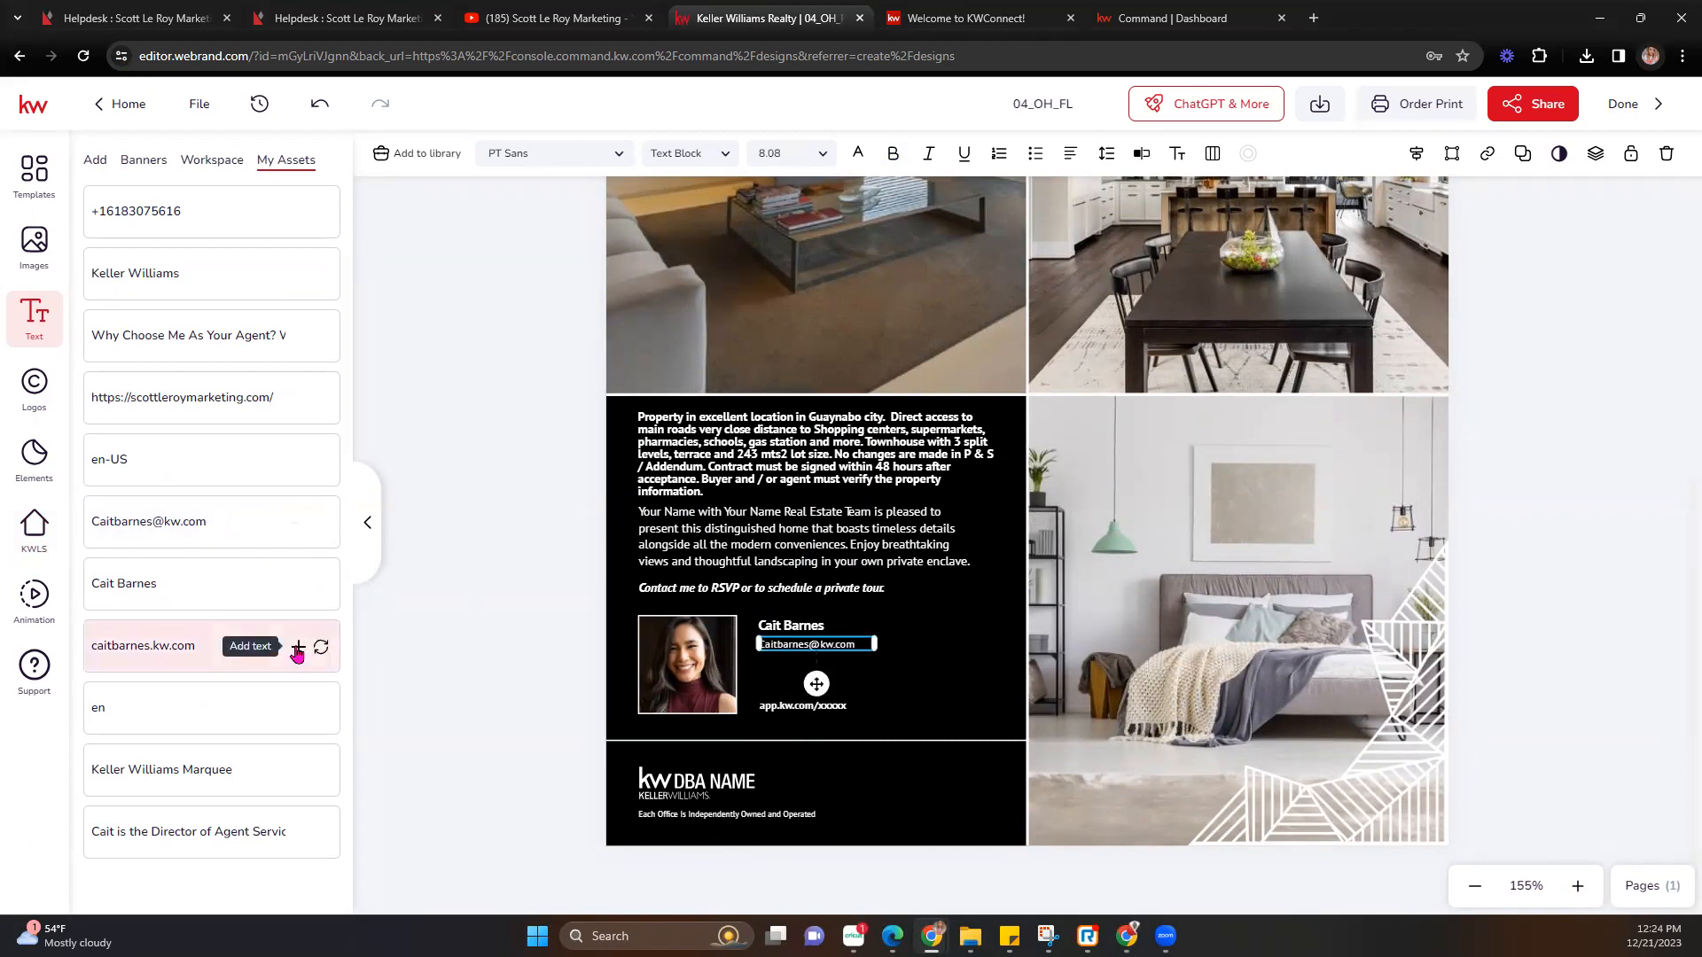
# Add the agent's website address as text in the black agent panel and narrow its box.
pyautogui.click(298, 649)
pyautogui.moveTo(1010, 297); pyautogui.dragTo(939, 689)
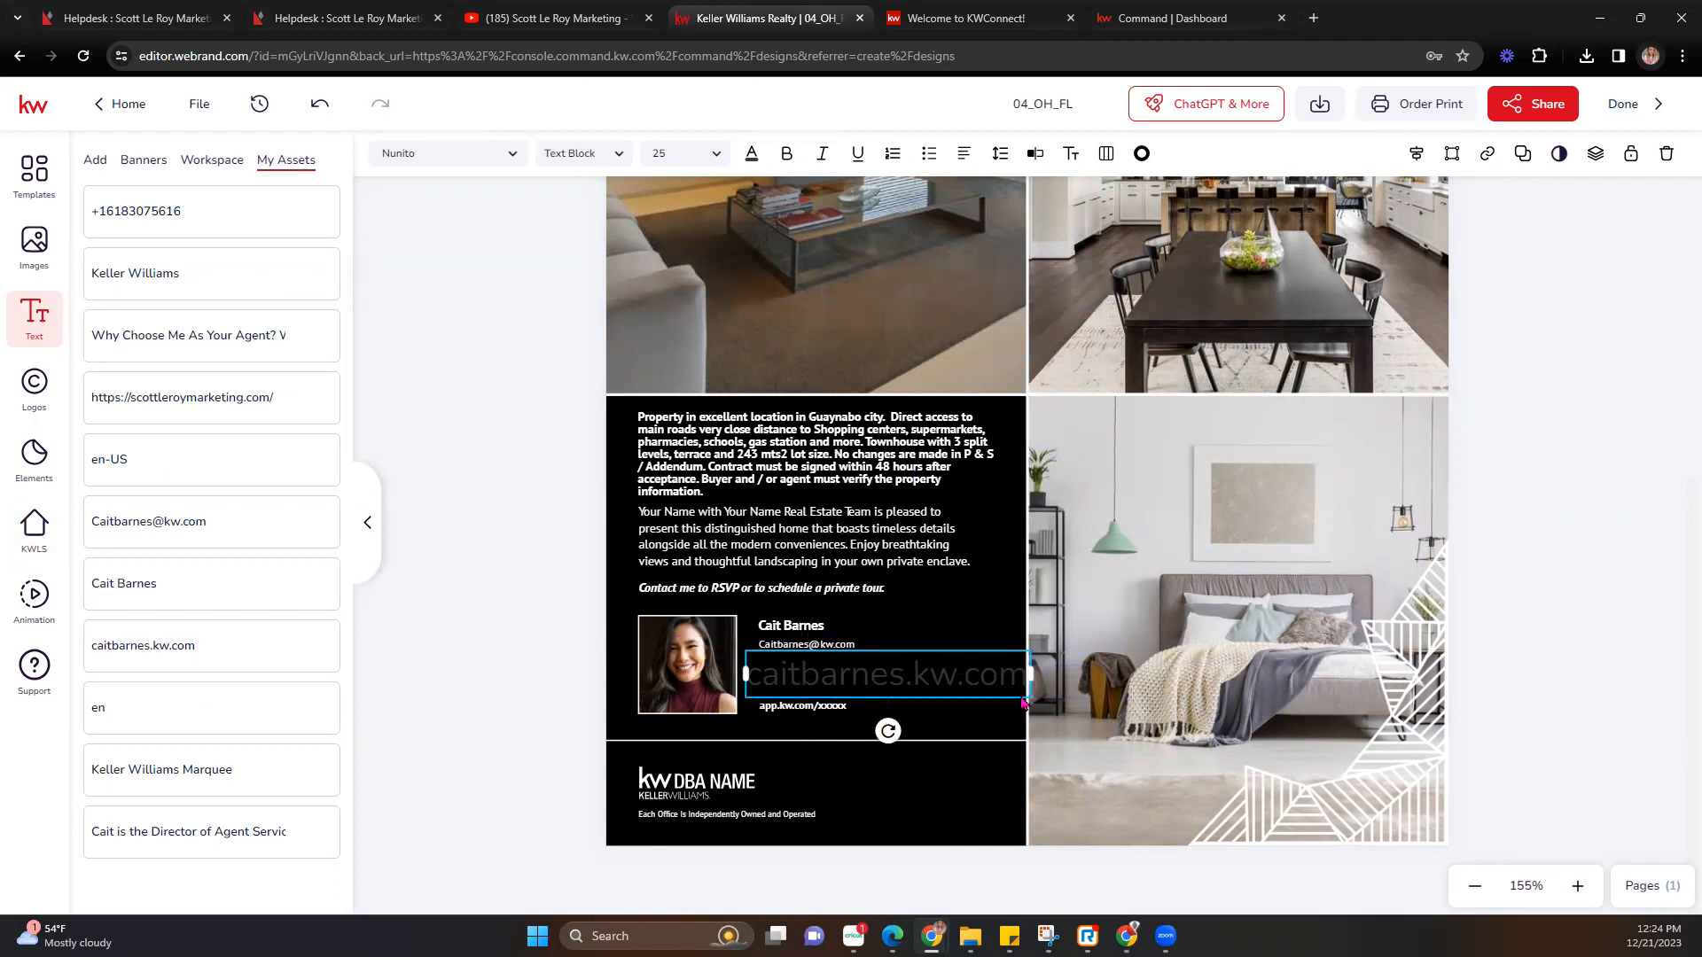
pyautogui.moveTo(1030, 698); pyautogui.dragTo(1014, 689)
pyautogui.click(947, 666)
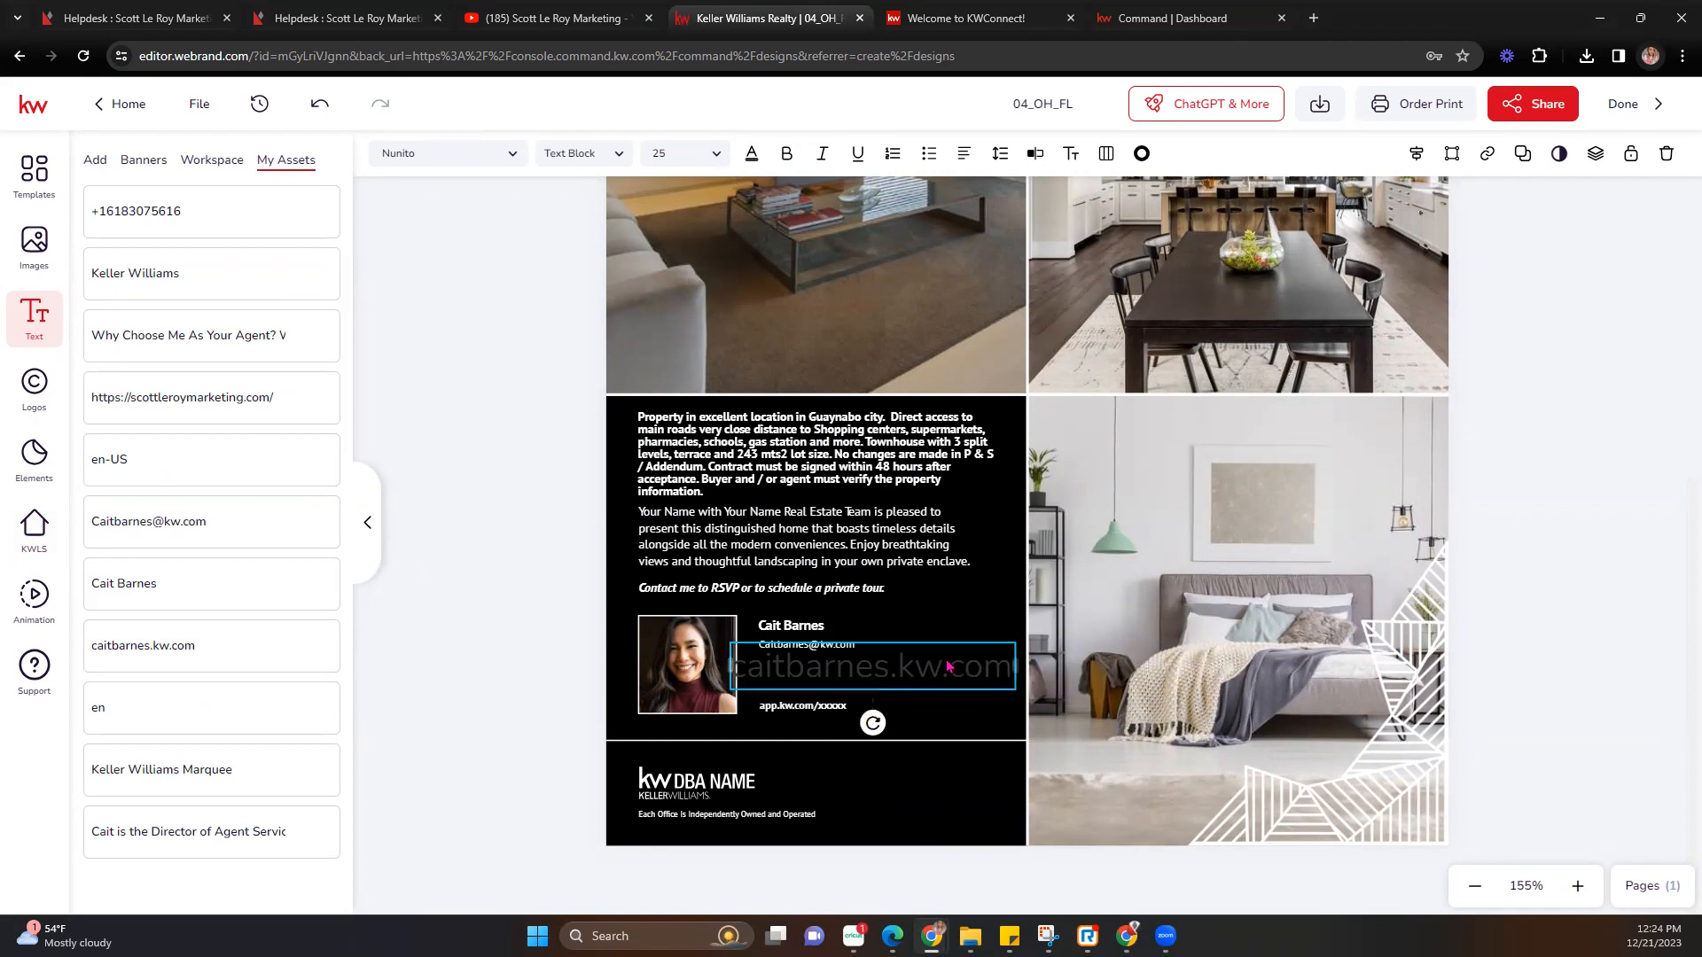
pyautogui.doubleClick(1001, 653)
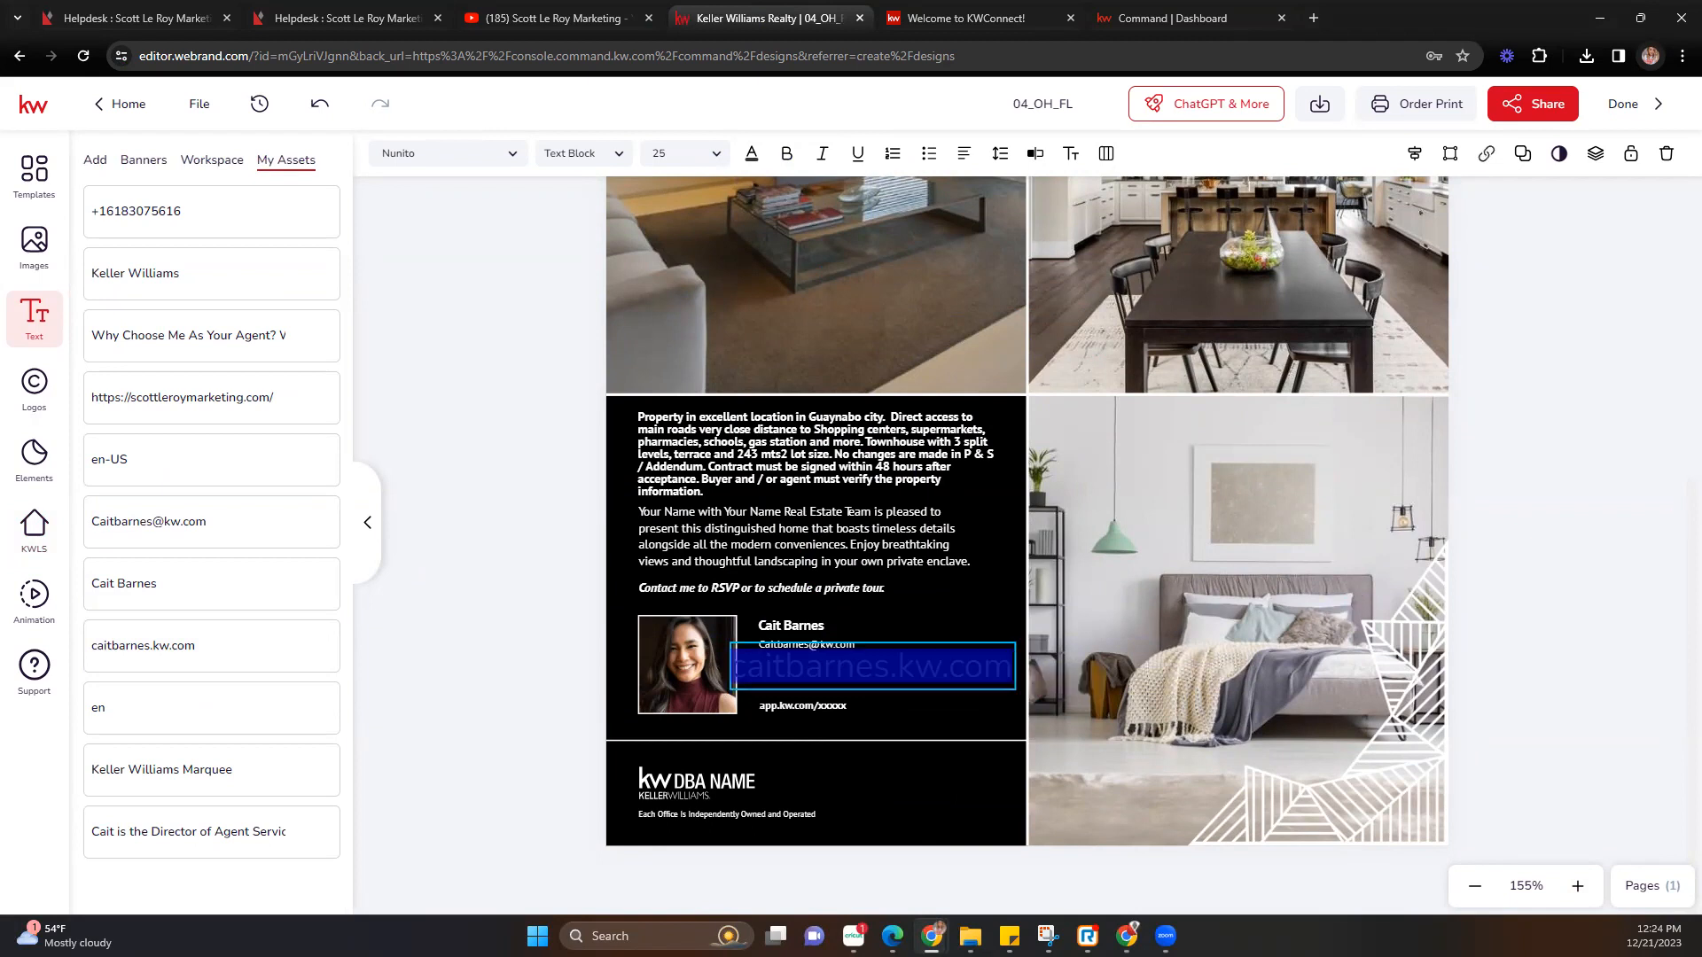
pyautogui.click(784, 678)
pyautogui.click(554, 611)
pyautogui.click(744, 652)
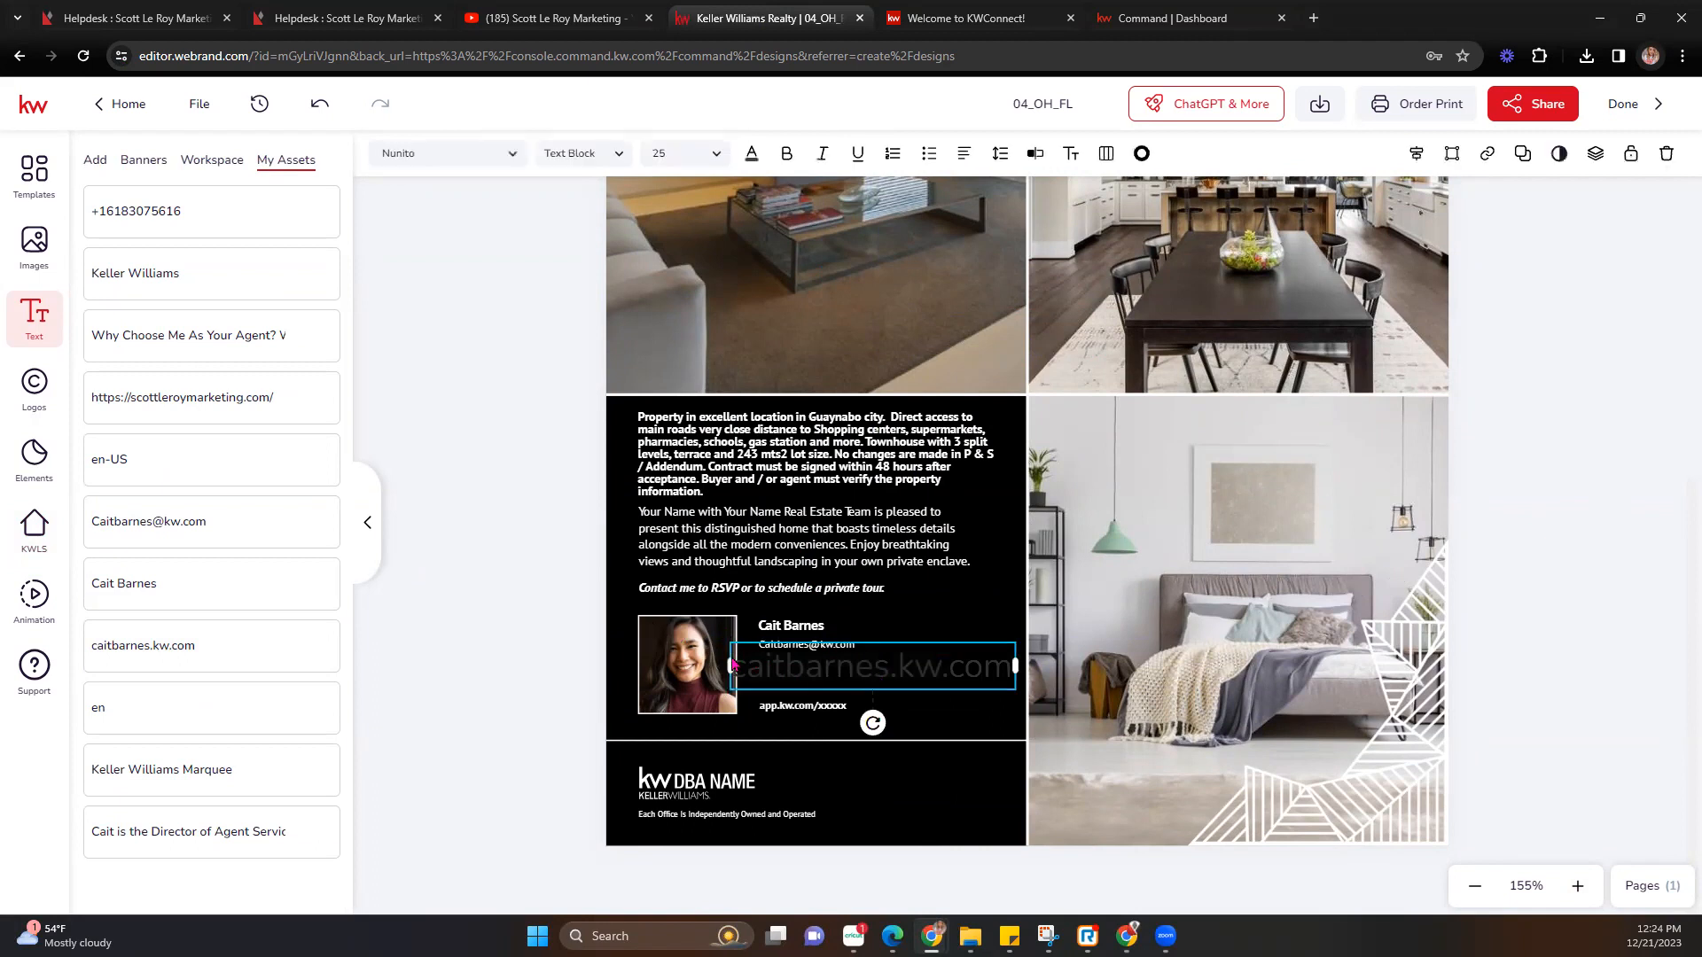
pyautogui.moveTo(730, 660); pyautogui.dragTo(721, 665)
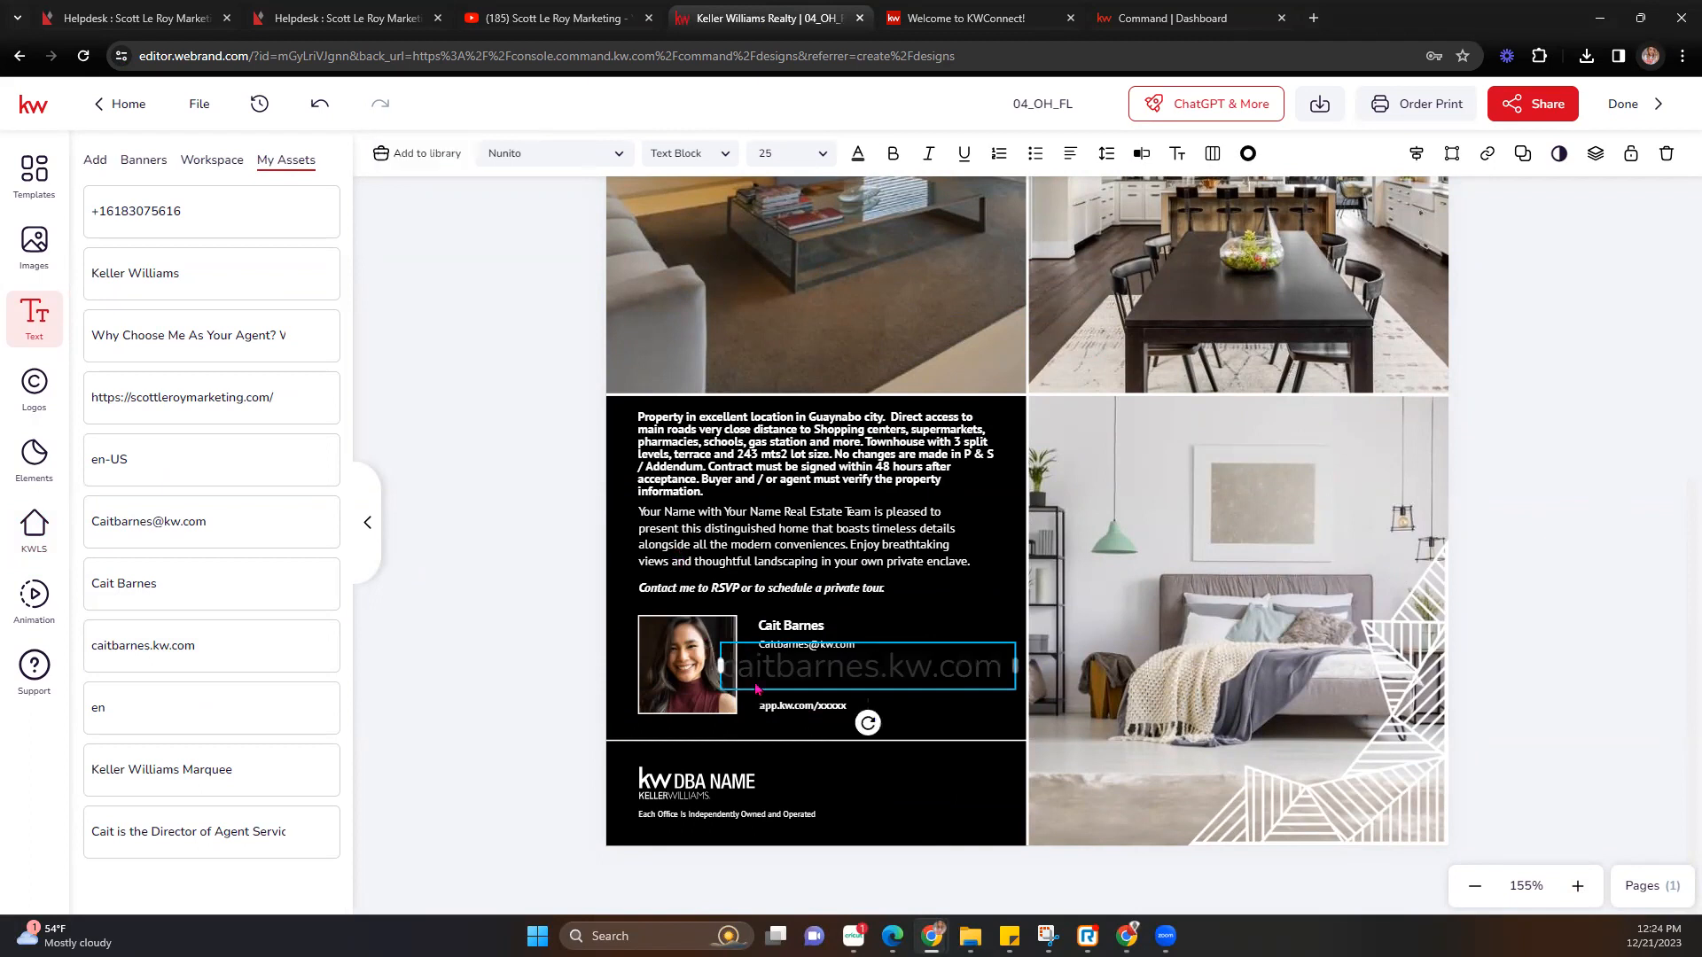
# Set the website text to size 14 and move it down slightly.
pyautogui.click(774, 155)
pyautogui.click(814, 156)
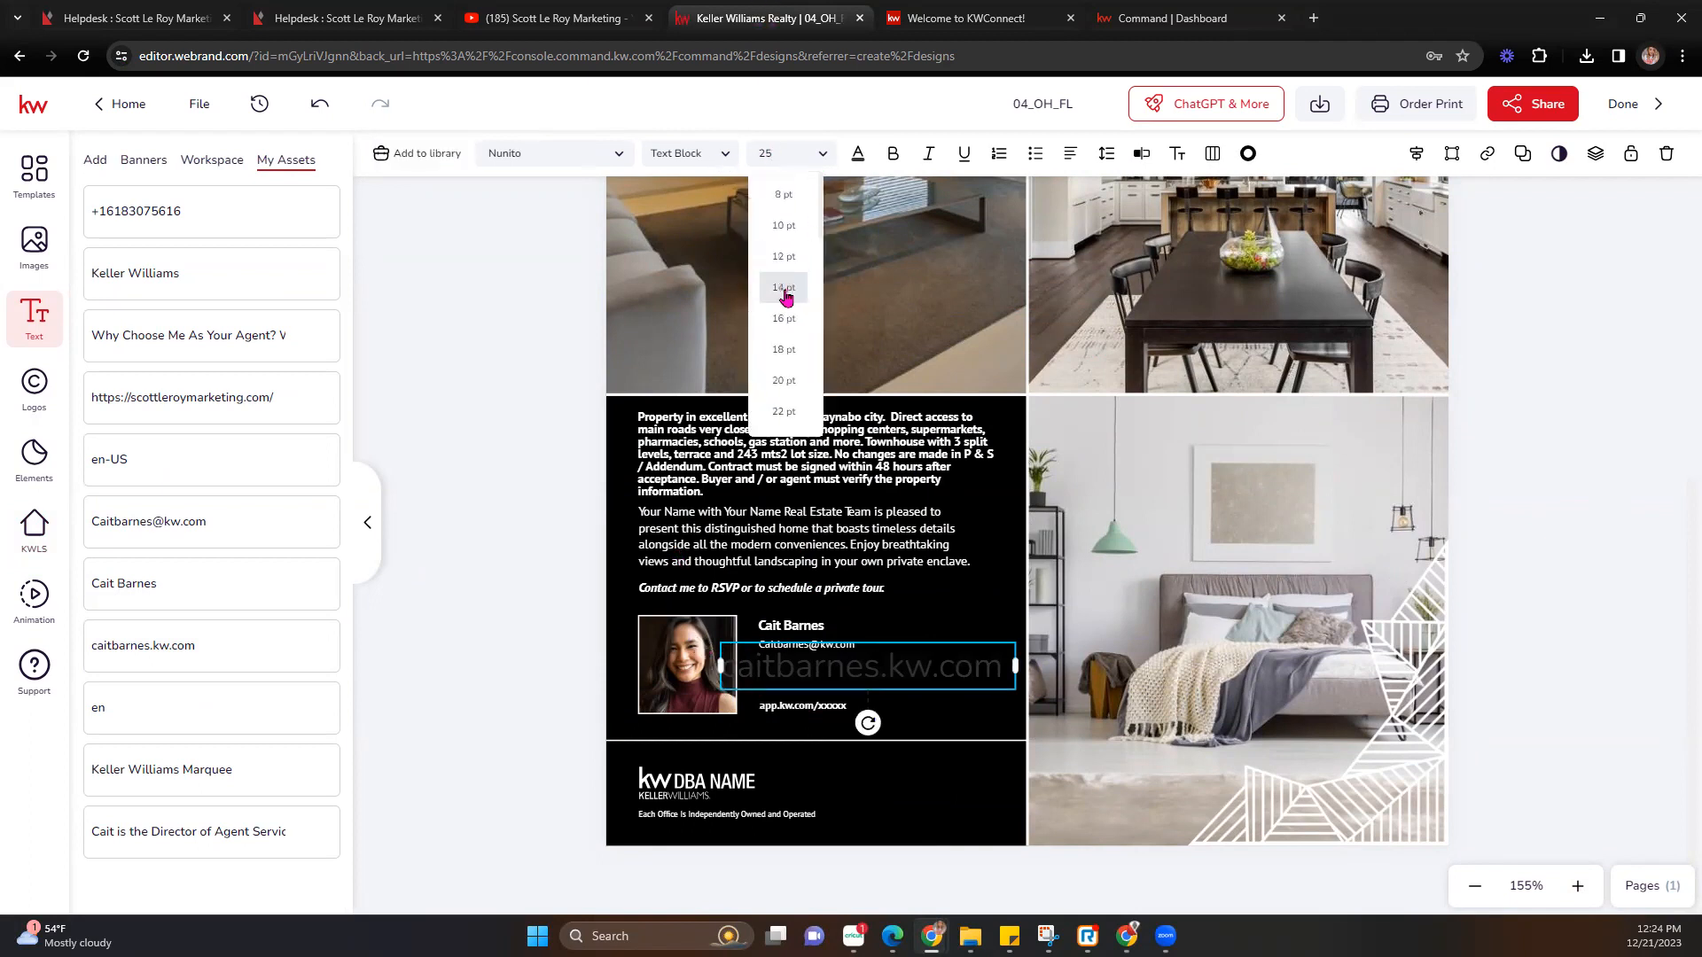
pyautogui.click(786, 296)
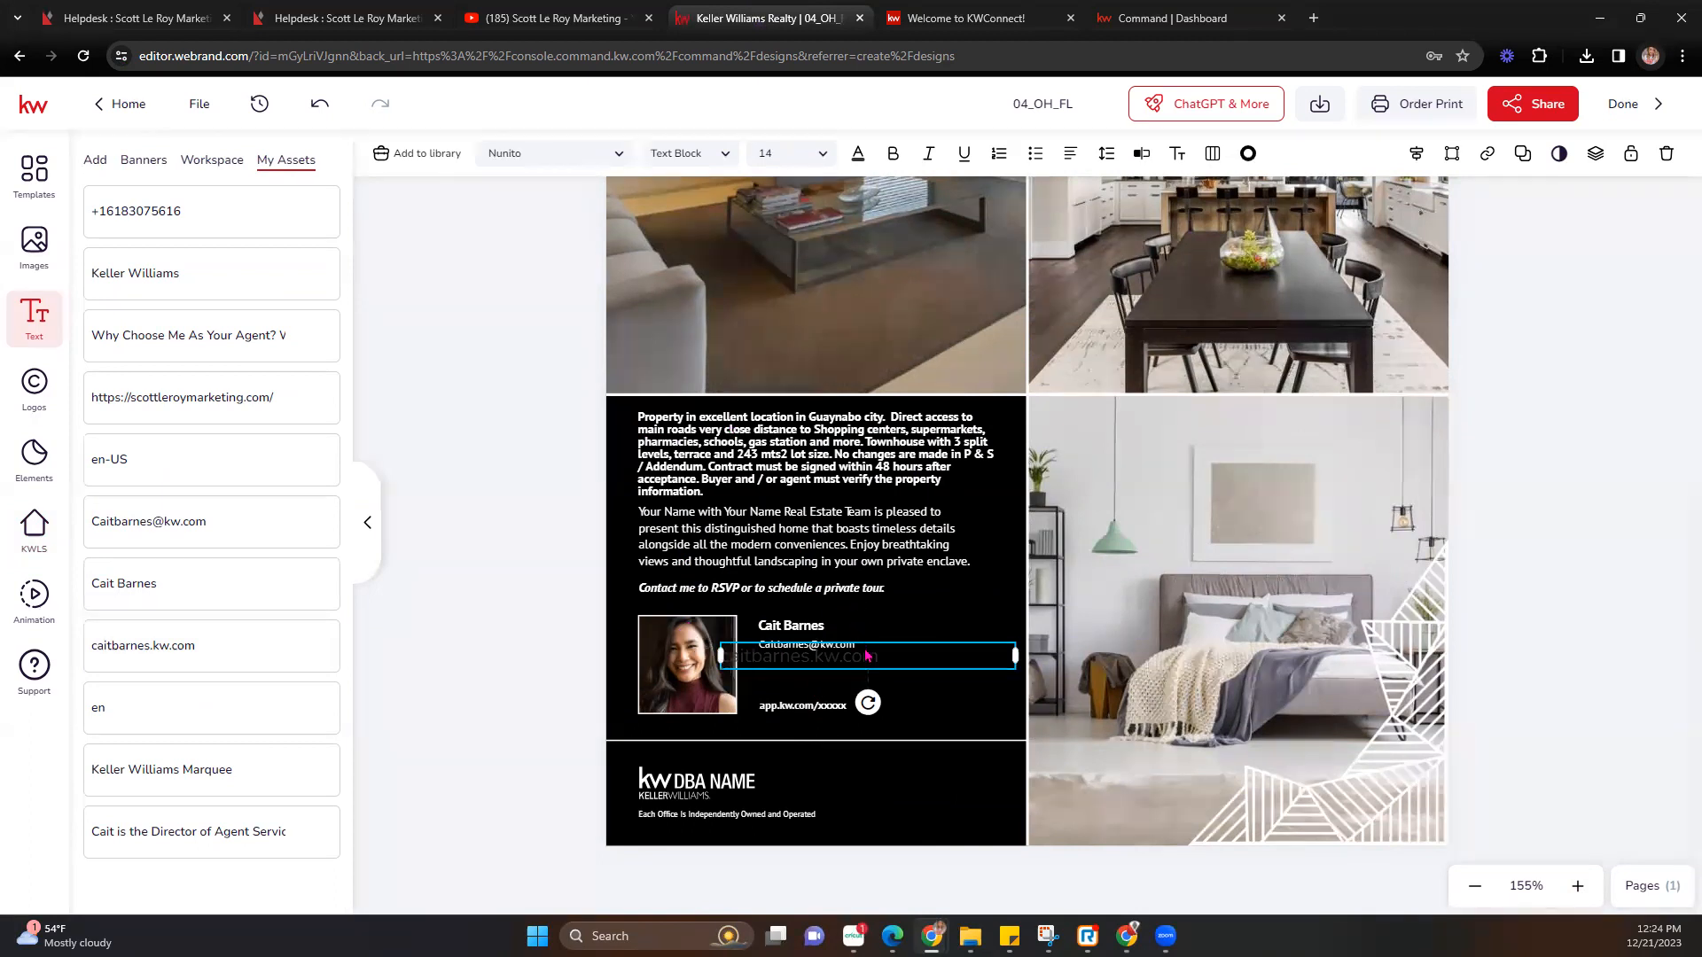
pyautogui.click(931, 628)
pyautogui.doubleClick(873, 658)
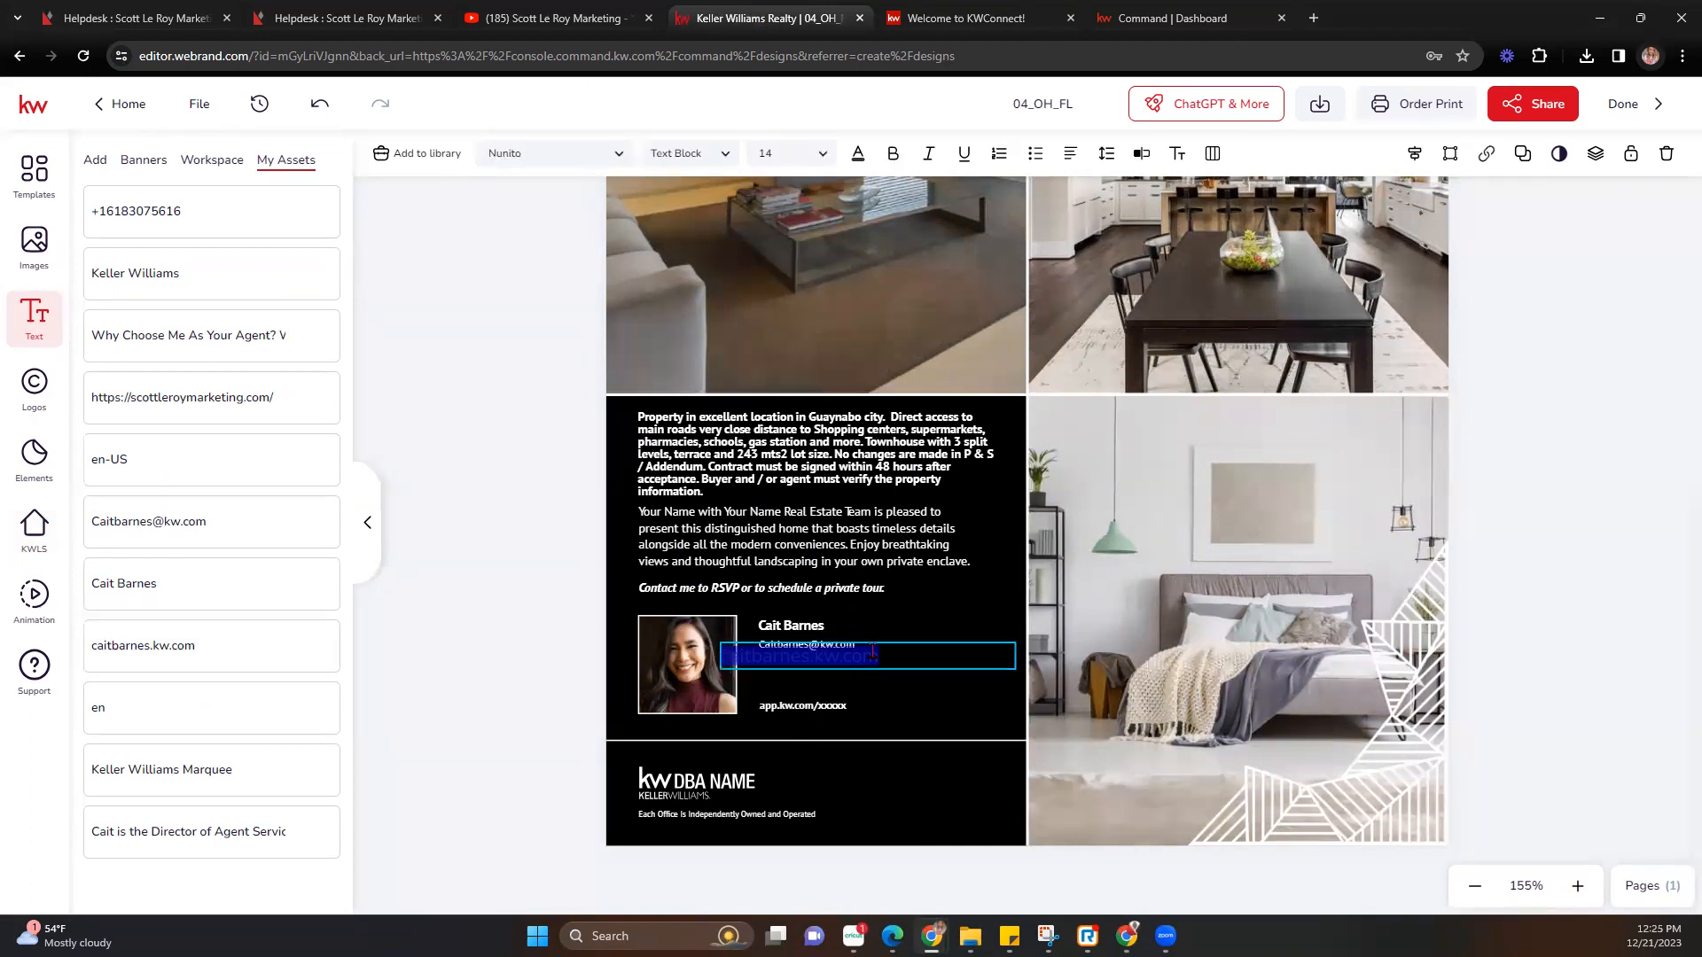
pyautogui.click(904, 611)
pyautogui.moveTo(893, 656); pyautogui.dragTo(898, 678)
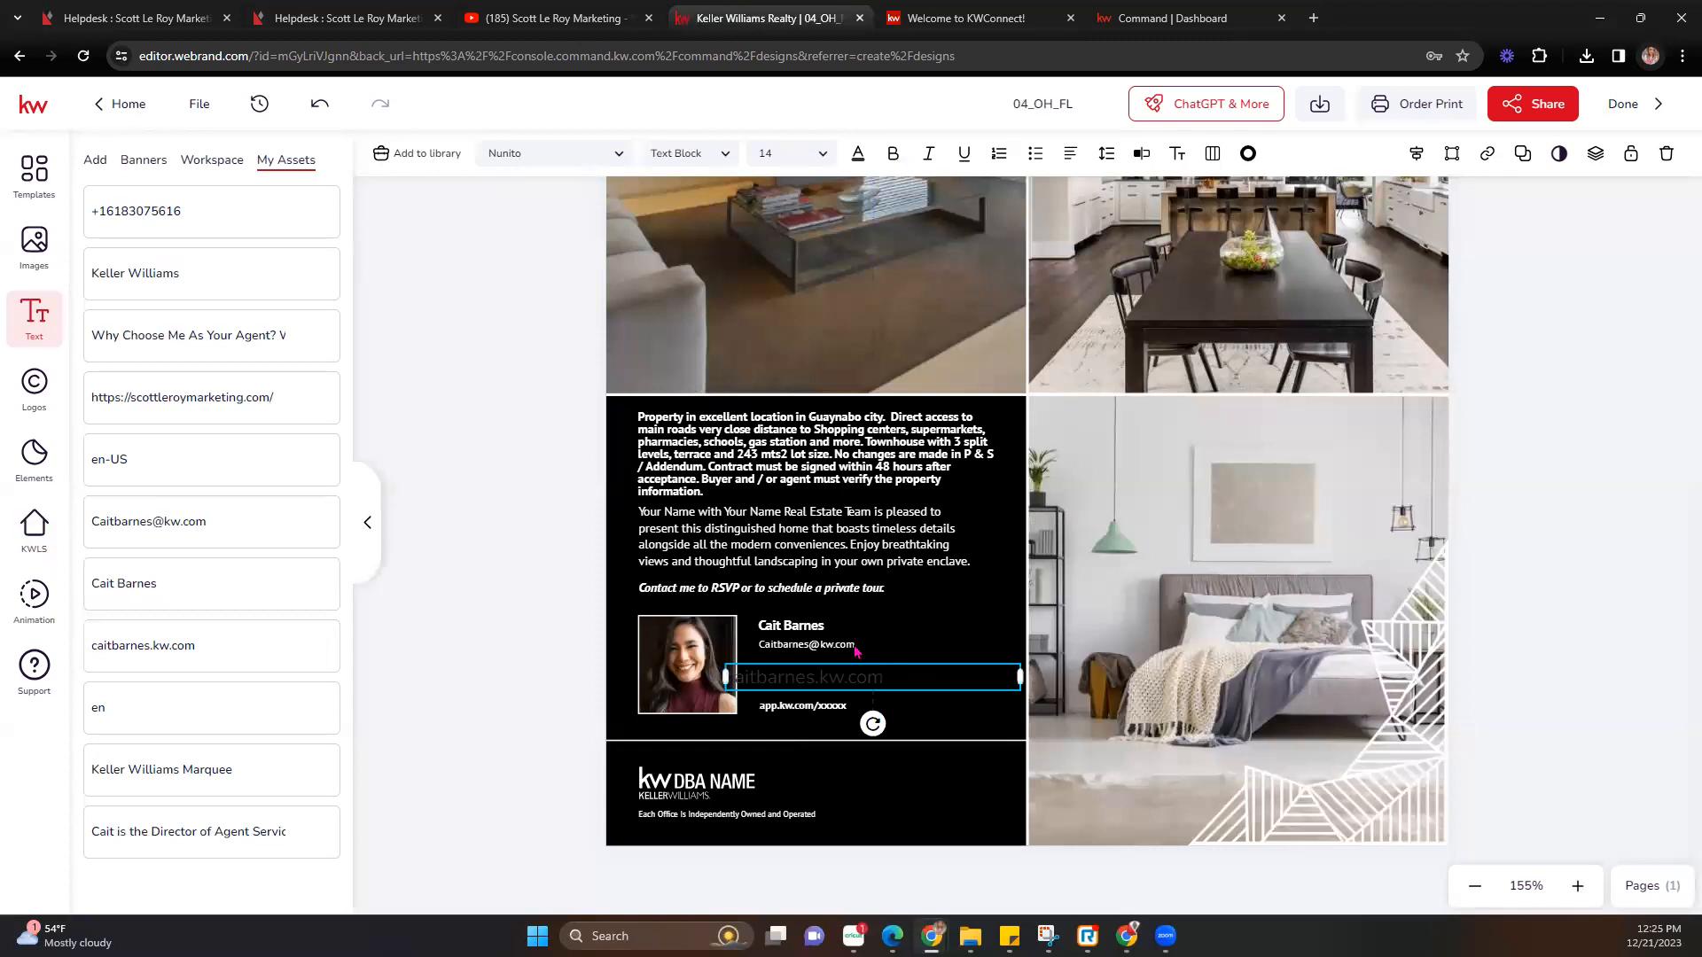
# Style the website text in white PT Sans at size 8, just below the e-mail line.
pyautogui.click(839, 651)
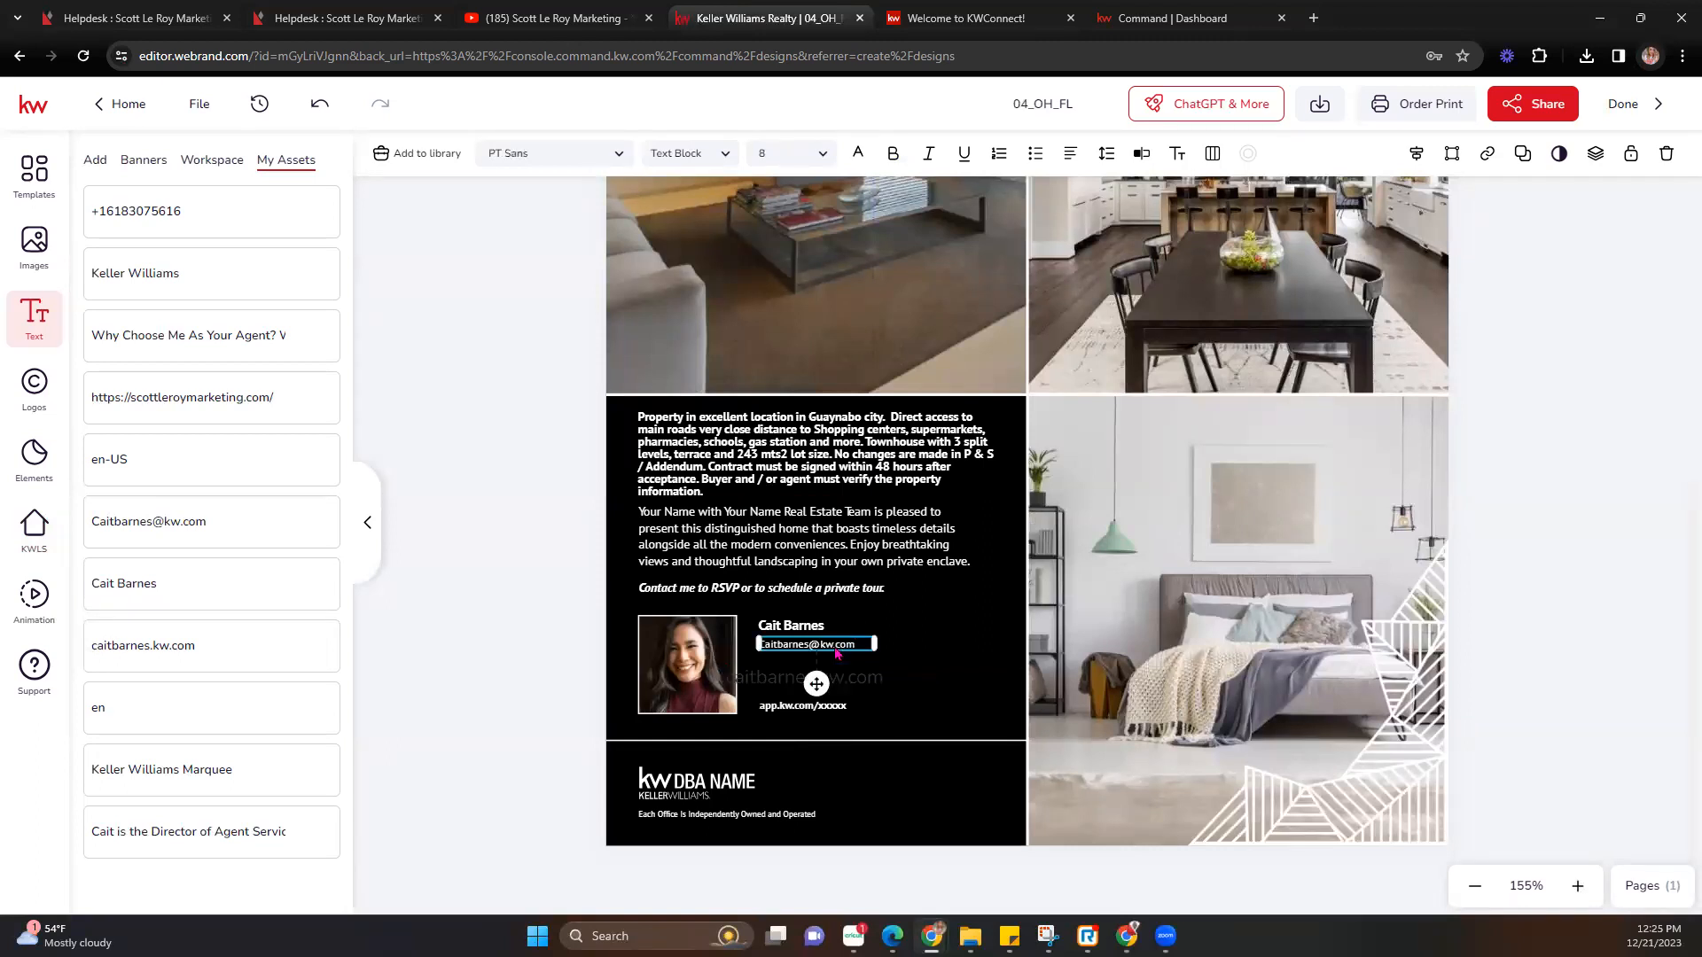
pyautogui.click(864, 686)
pyautogui.click(618, 156)
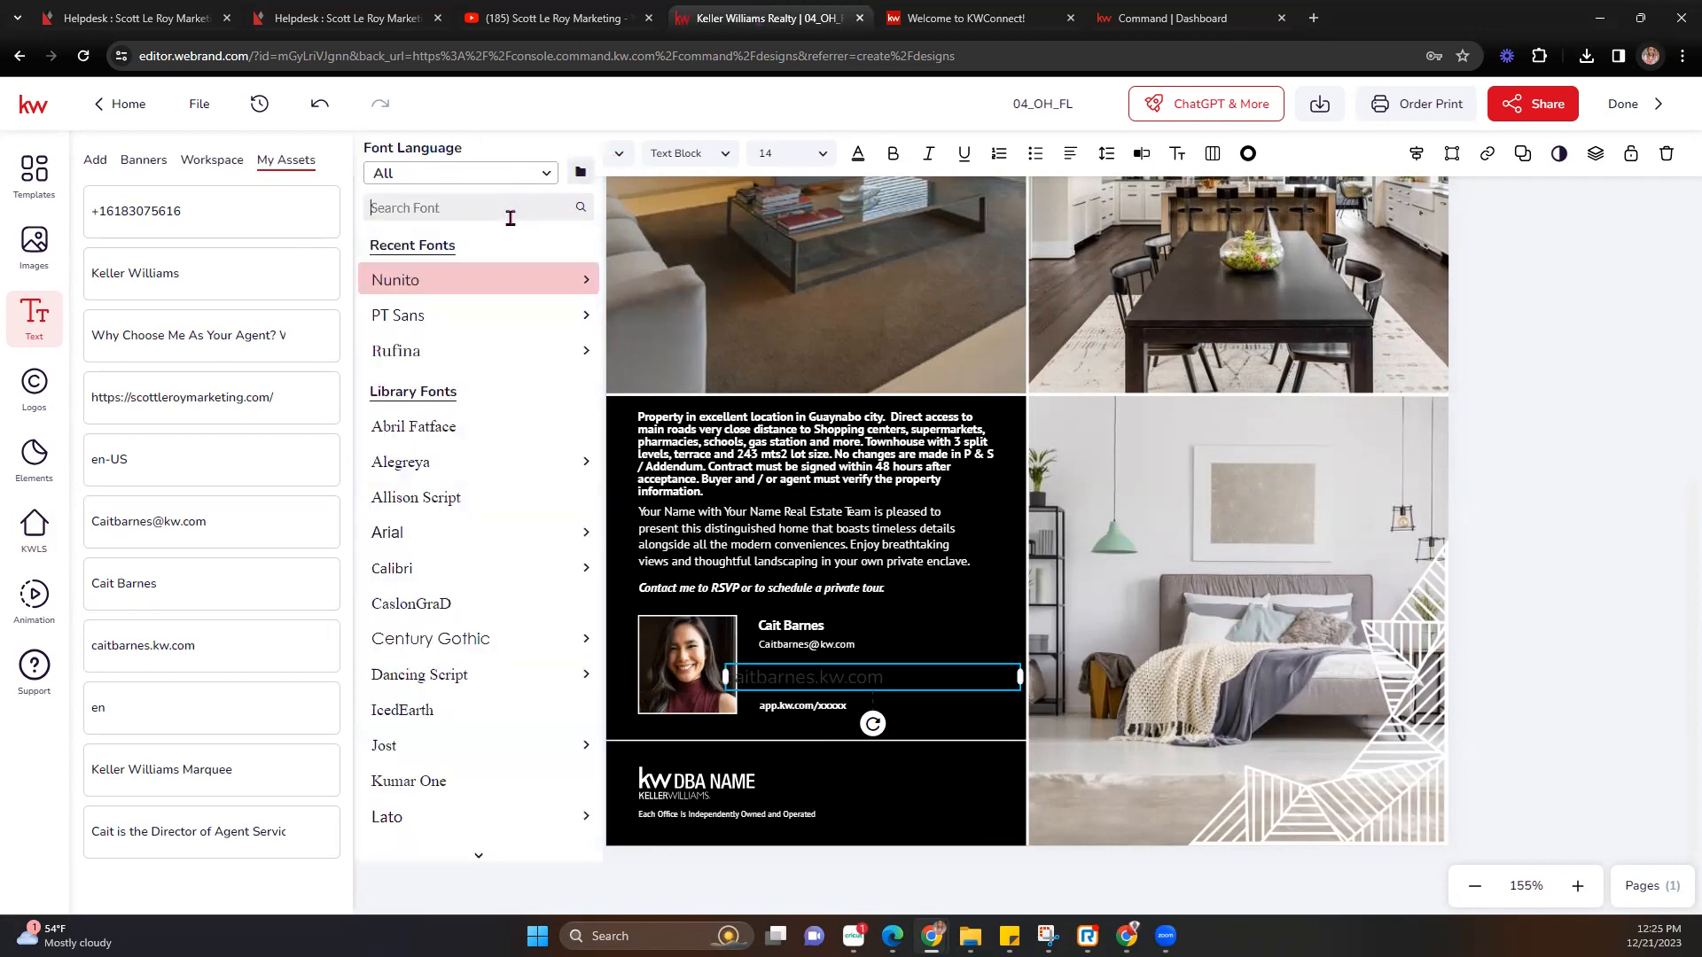
pyautogui.write('pt san')
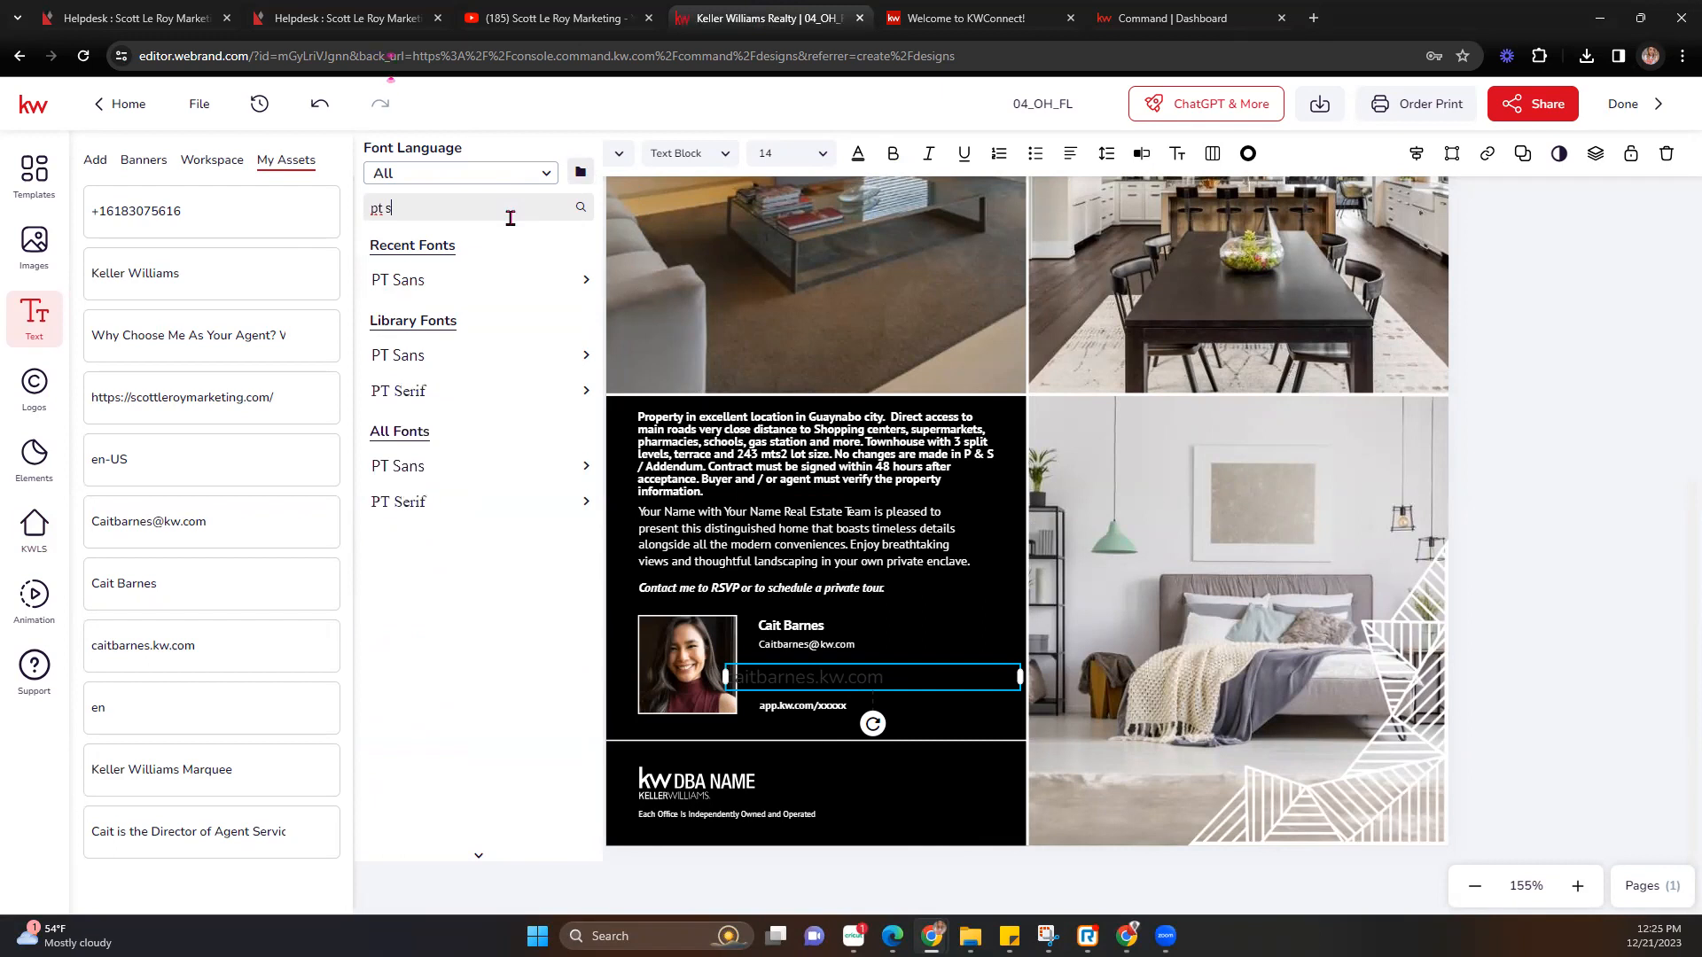
pyautogui.click(428, 280)
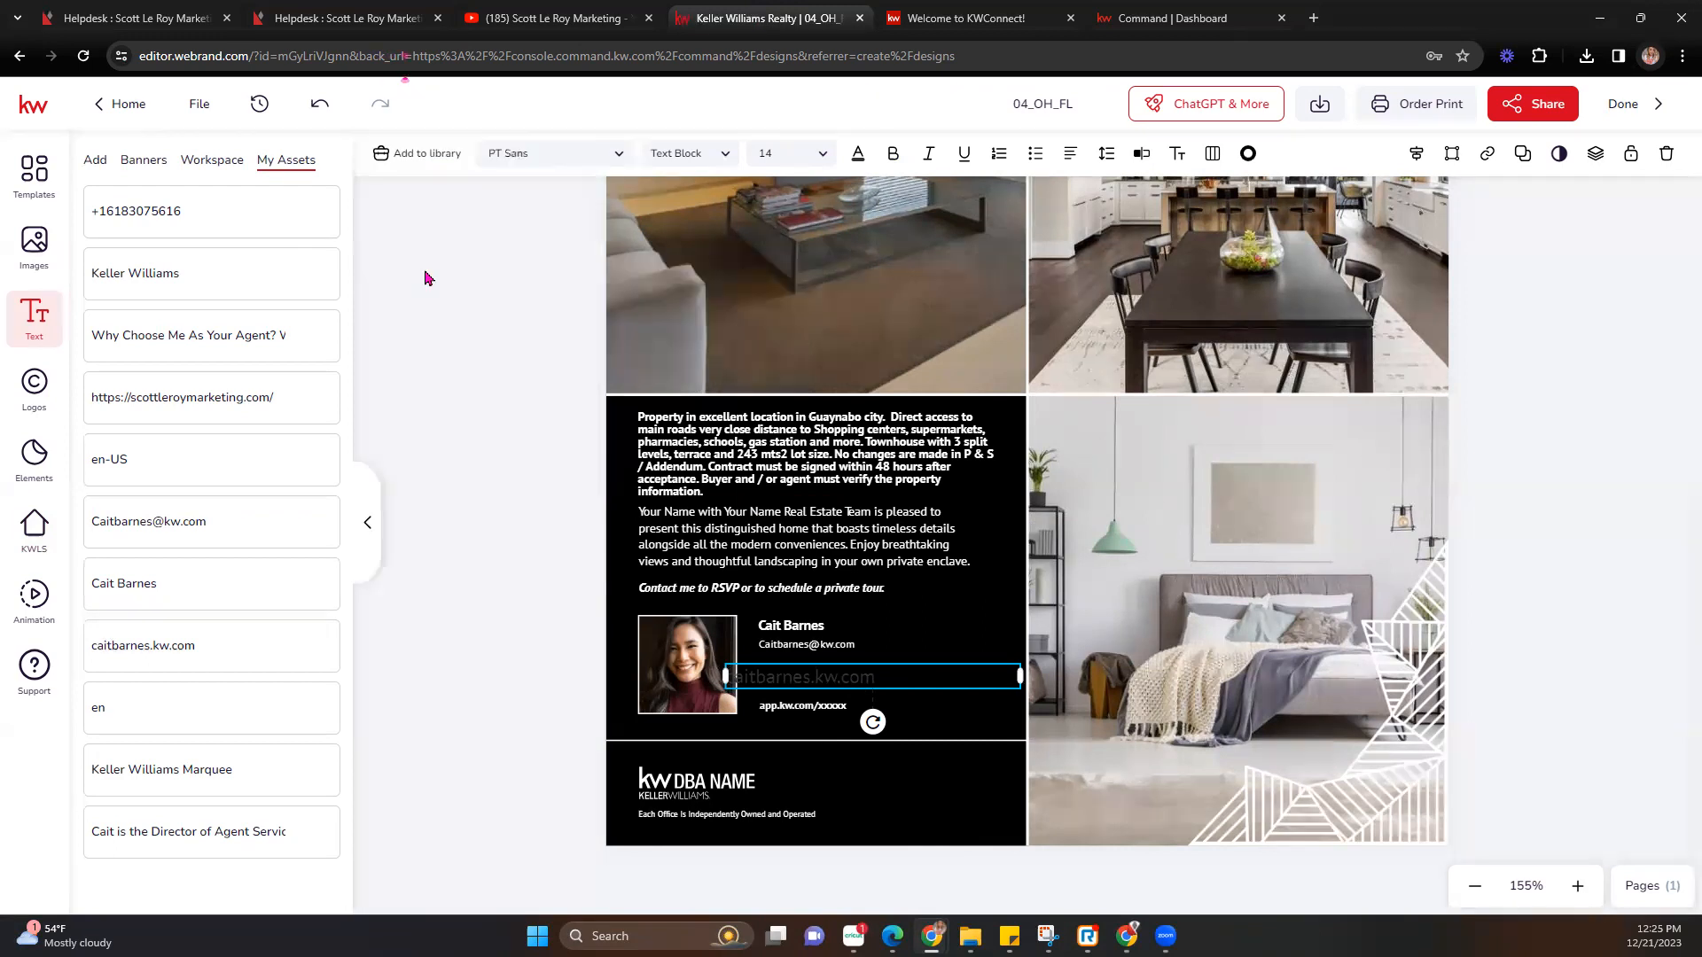
pyautogui.click(857, 154)
pyautogui.click(889, 282)
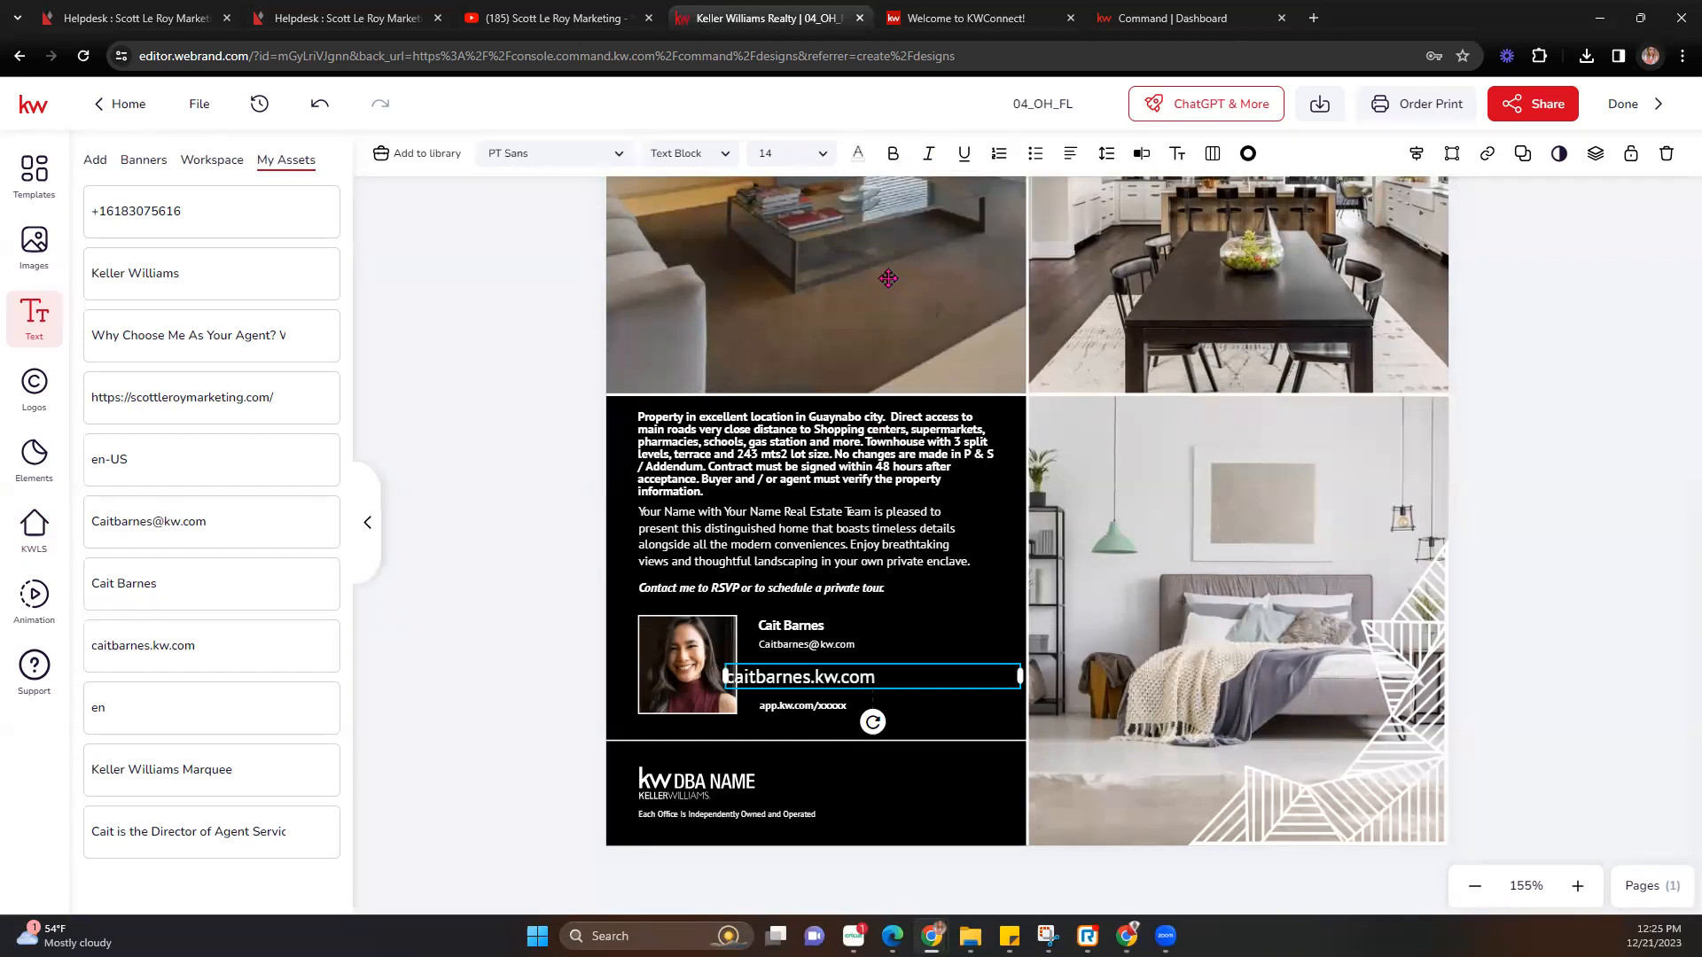
pyautogui.click(821, 156)
pyautogui.click(792, 197)
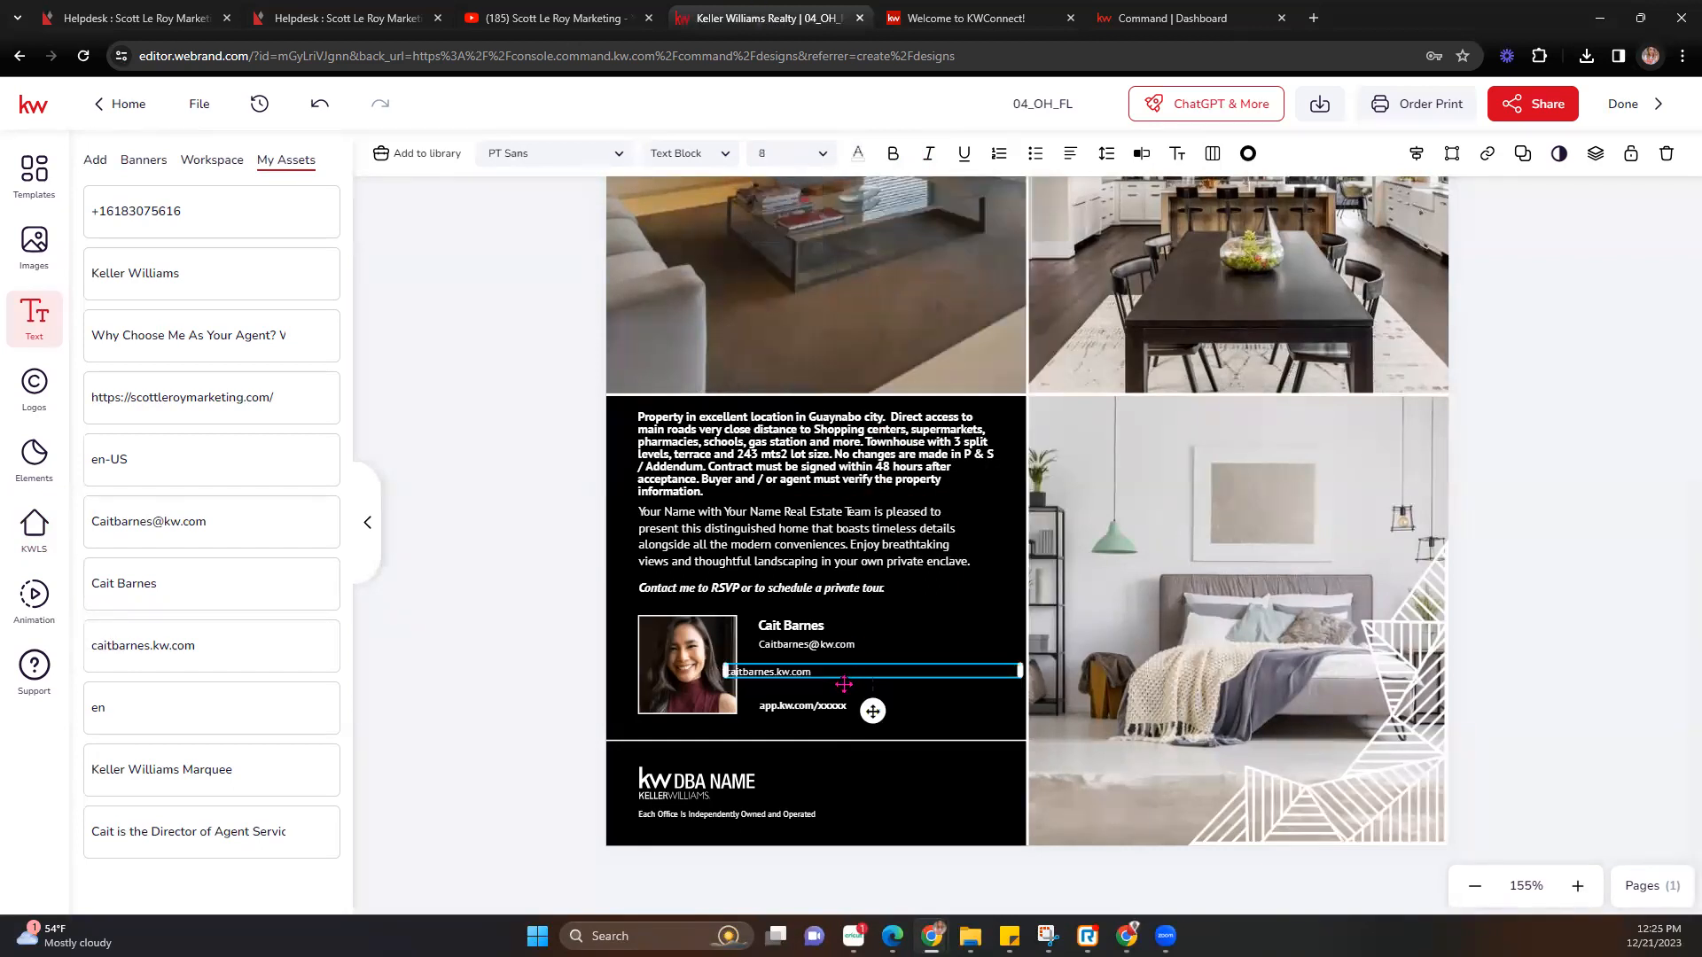
pyautogui.moveTo(841, 671); pyautogui.dragTo(859, 660)
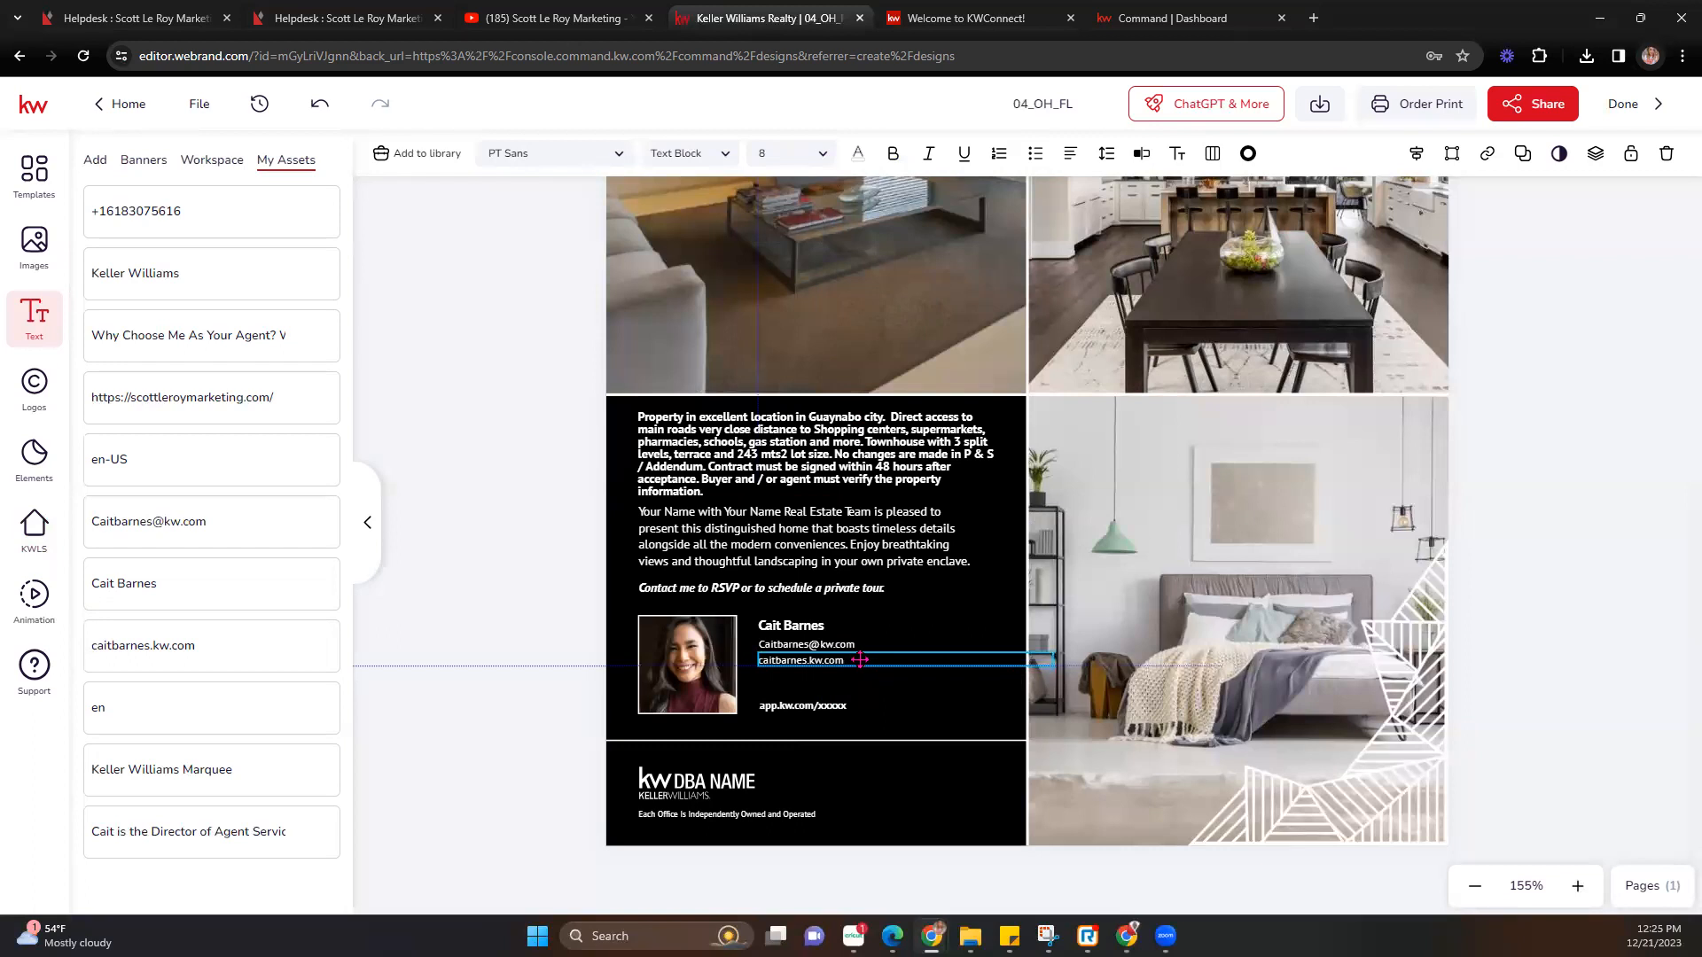
pyautogui.click(533, 636)
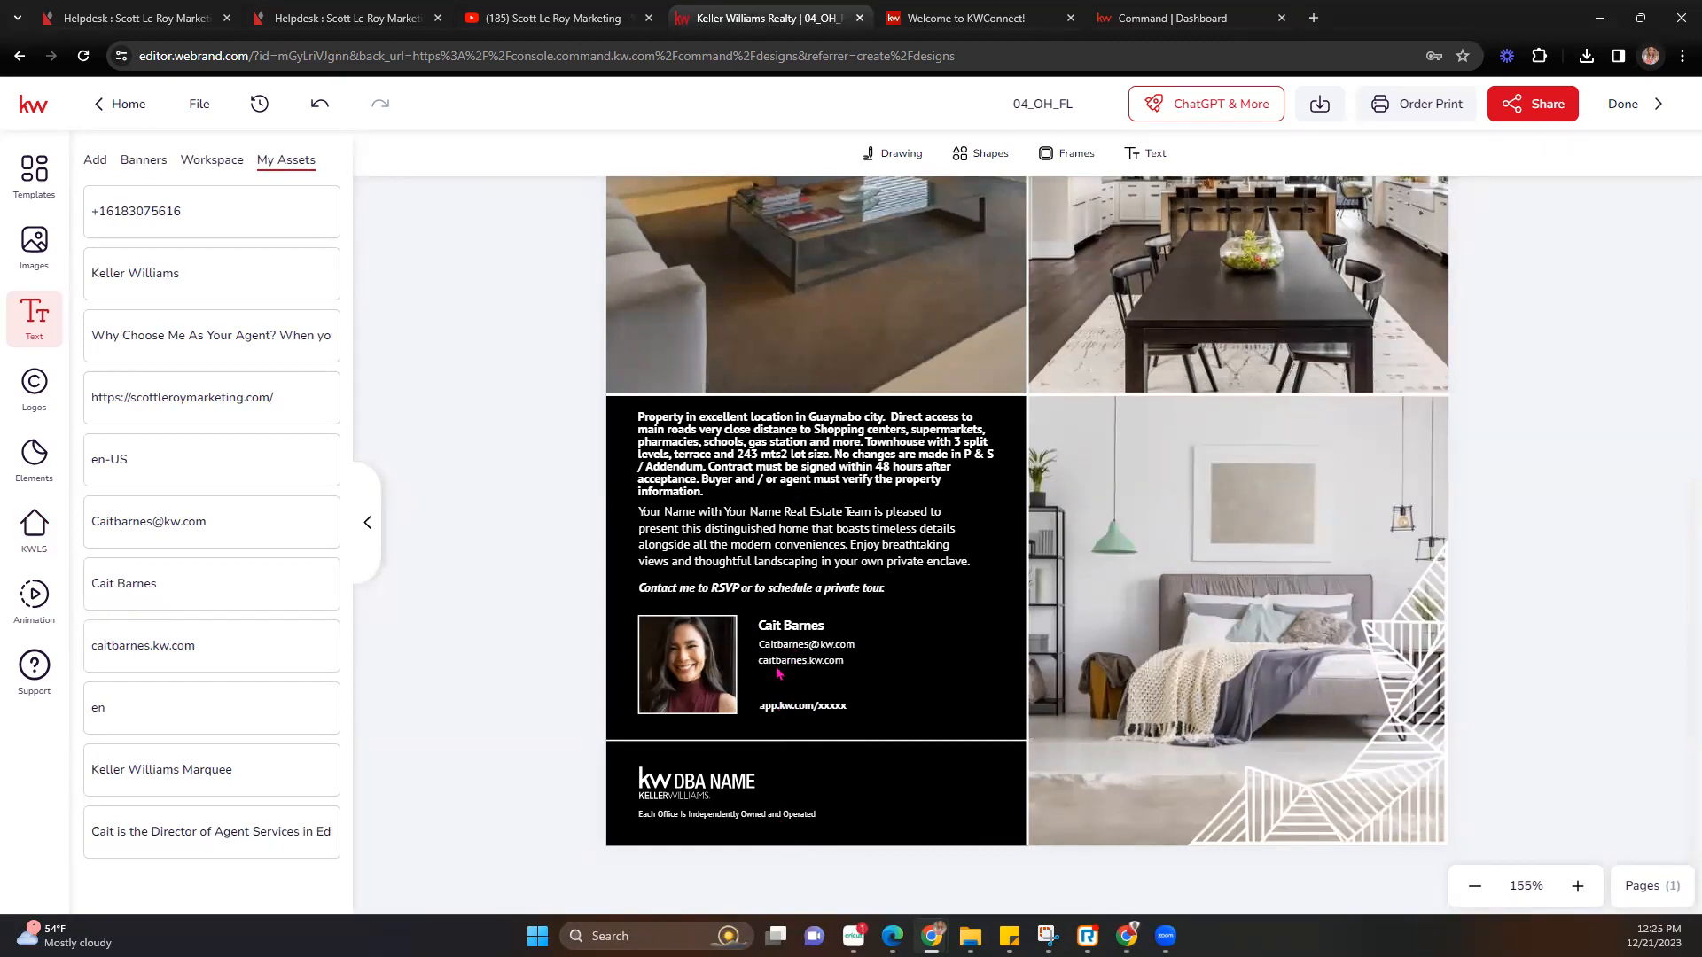
# Undo the website and e-mail changes back to the original contact-details placeholder.
pyautogui.click(319, 106)
pyautogui.click(319, 108)
pyautogui.click(319, 109)
pyautogui.click(319, 108)
pyautogui.click(319, 108)
pyautogui.click(319, 108)
pyautogui.click(319, 108)
pyautogui.click(319, 108)
pyautogui.click(319, 108)
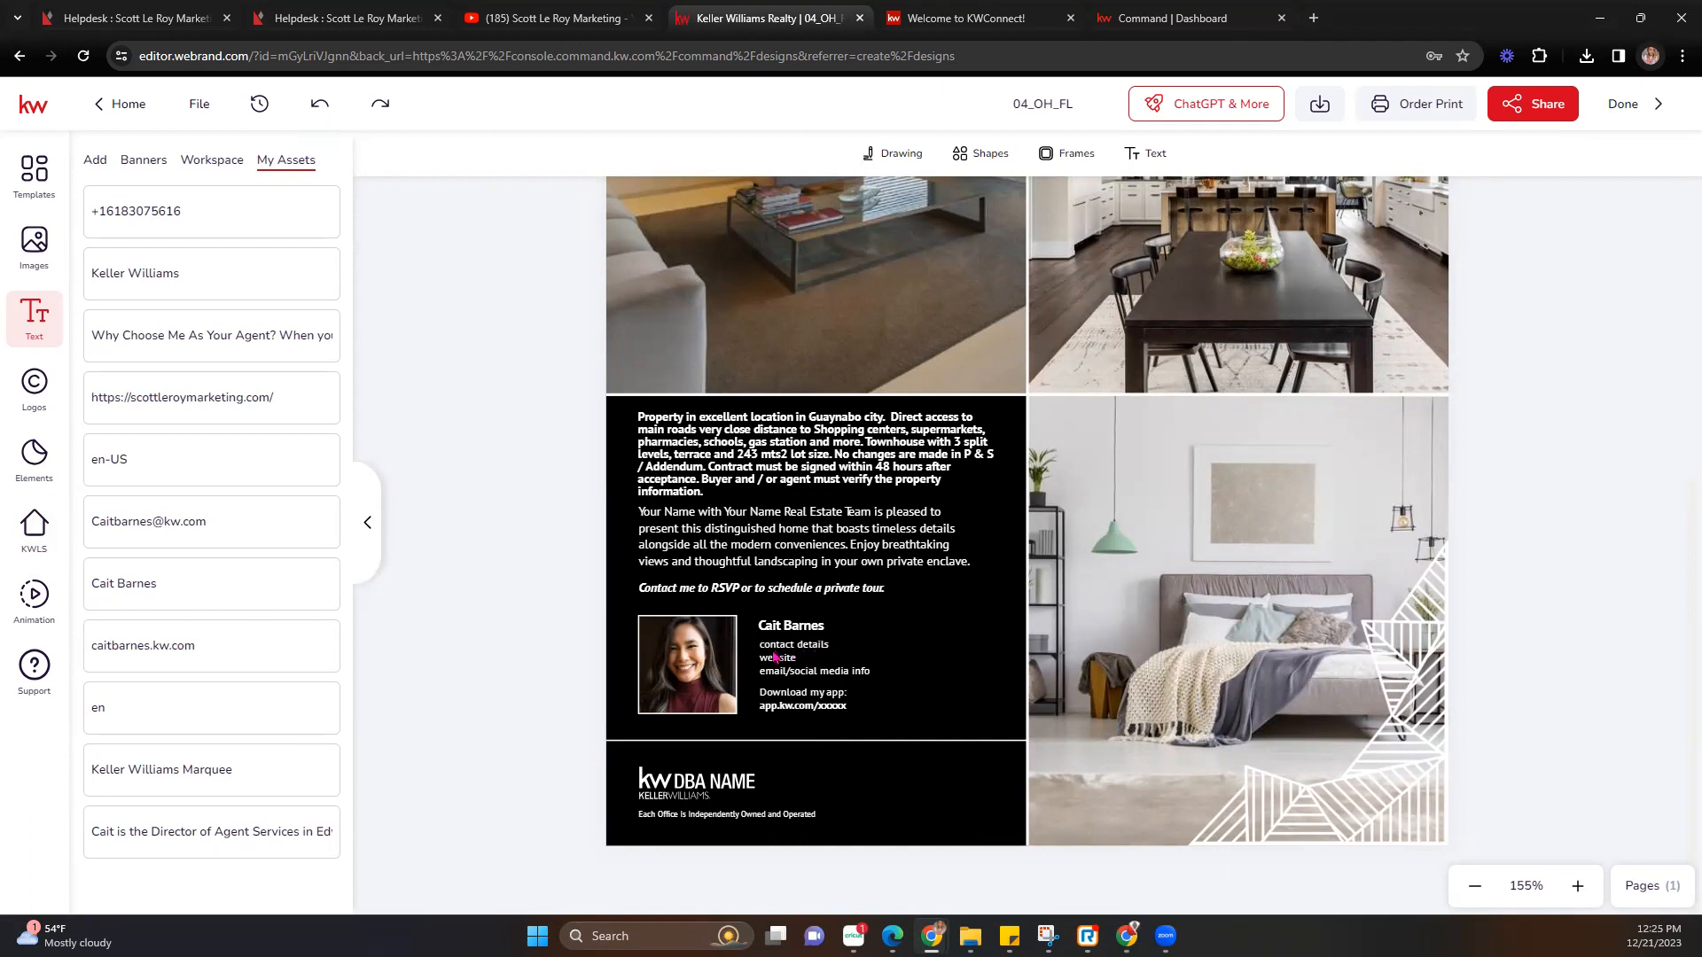
pyautogui.click(801, 673)
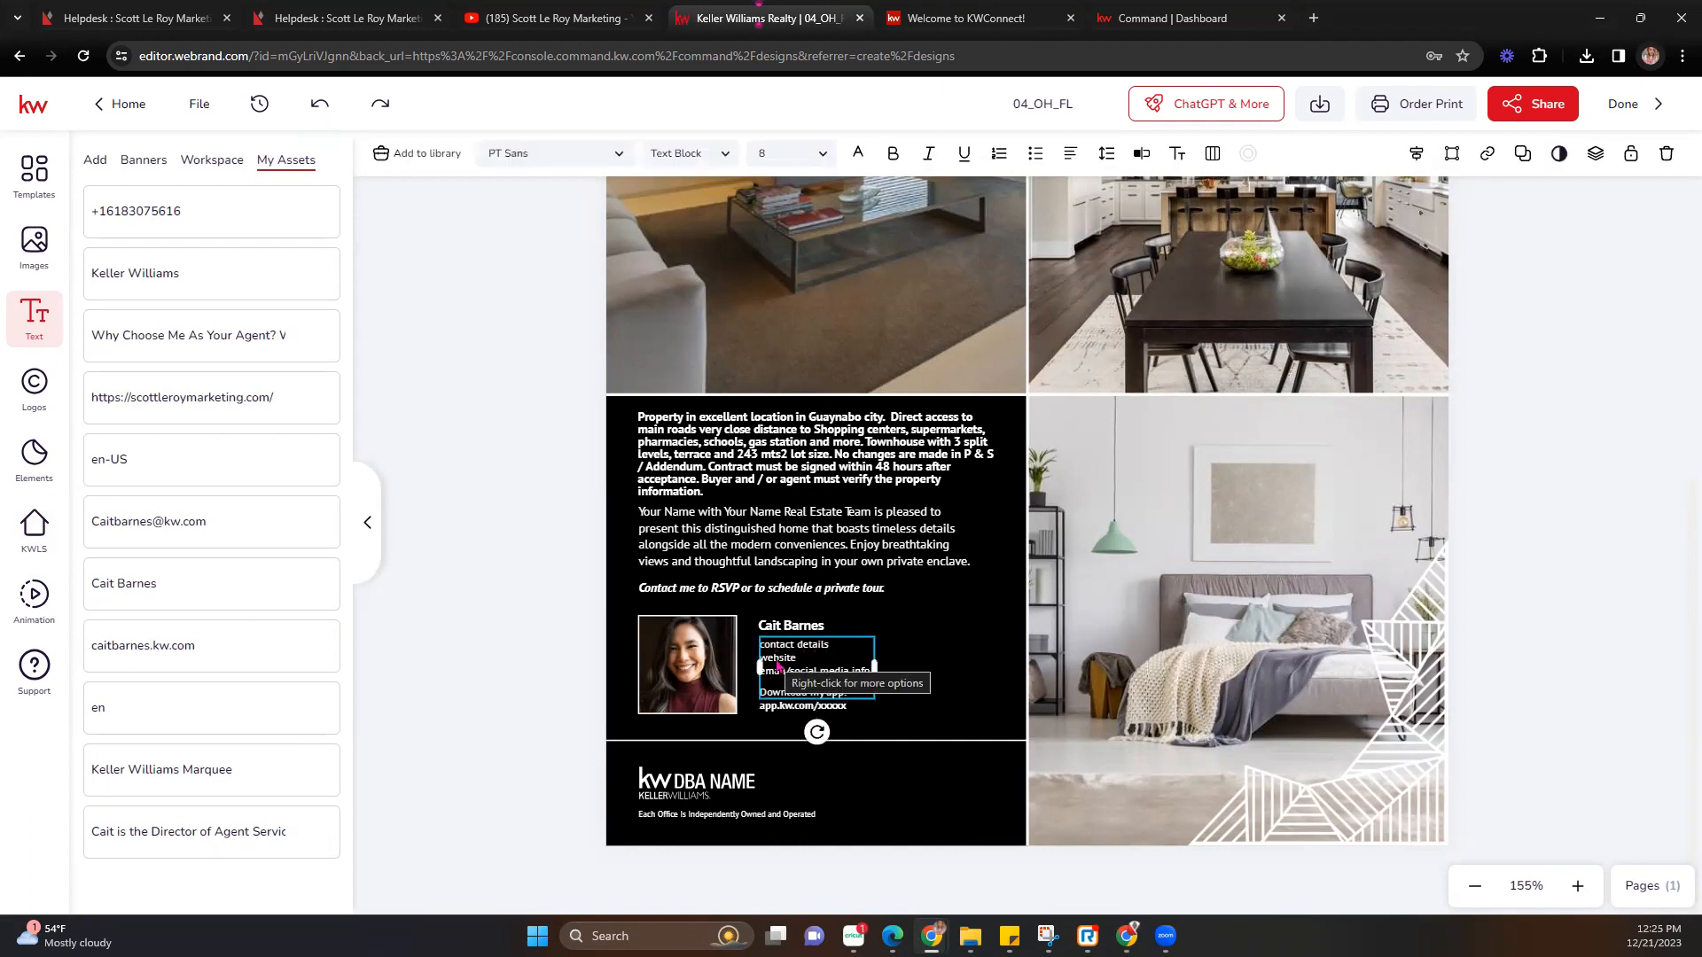
pyautogui.click(688, 782)
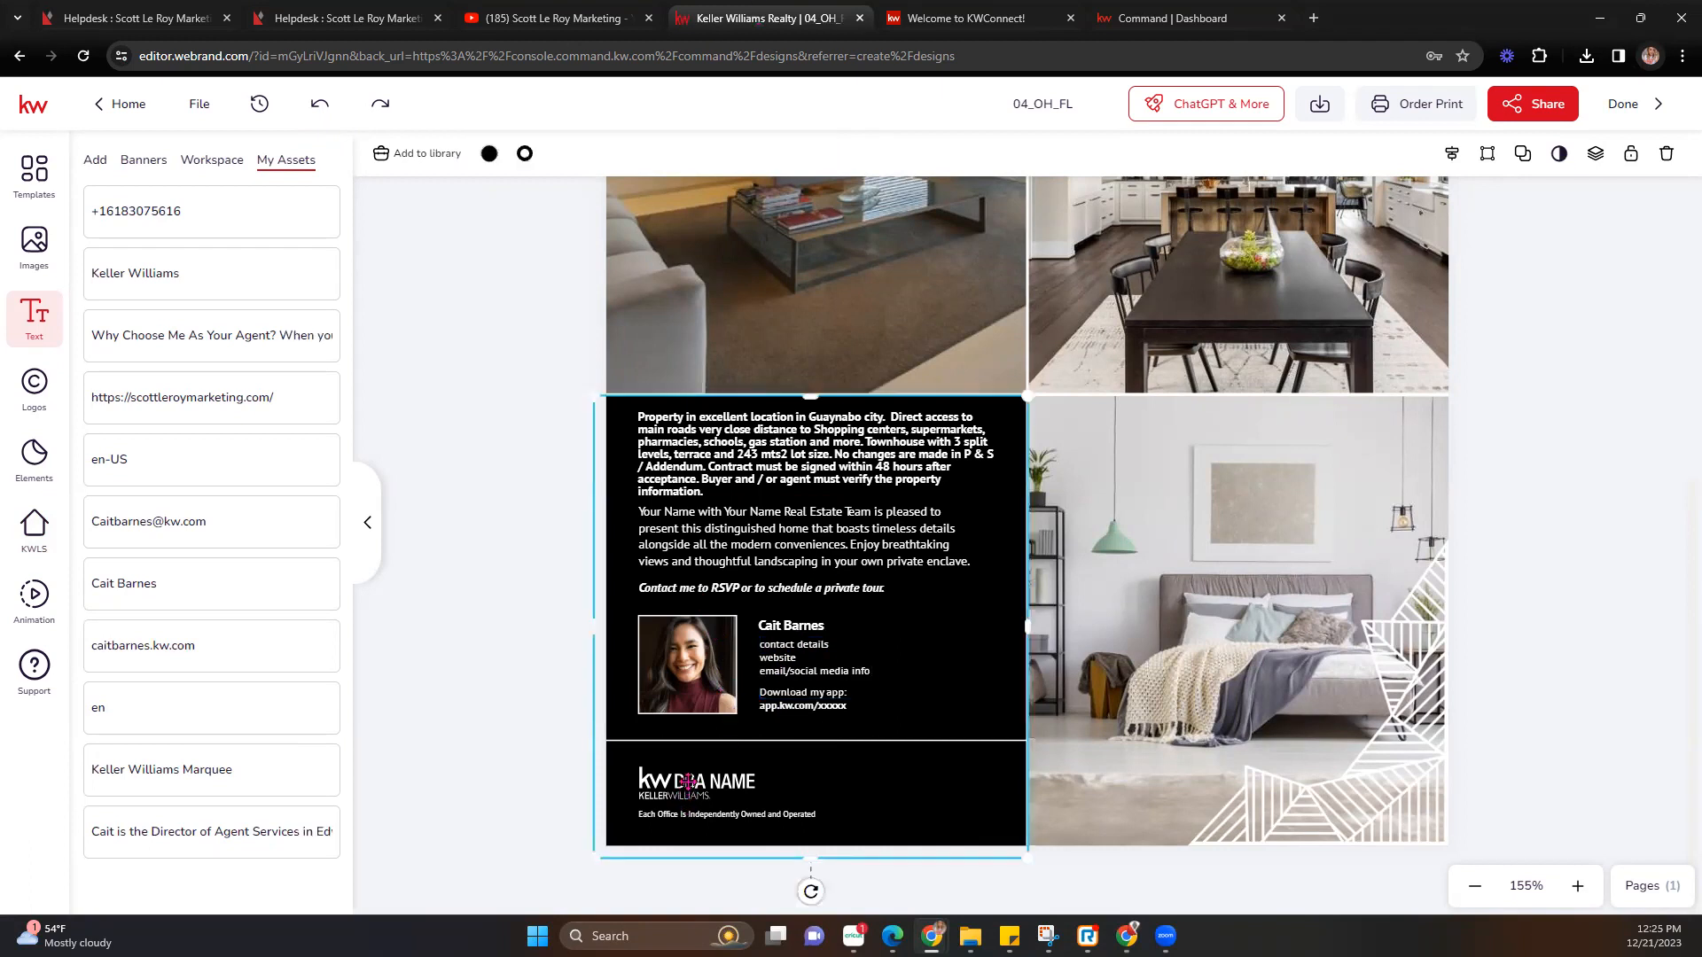
# Replace the DBA NAME placeholder logo with the KW AUSTIN SW logo from My Assets.
pyautogui.click(678, 783)
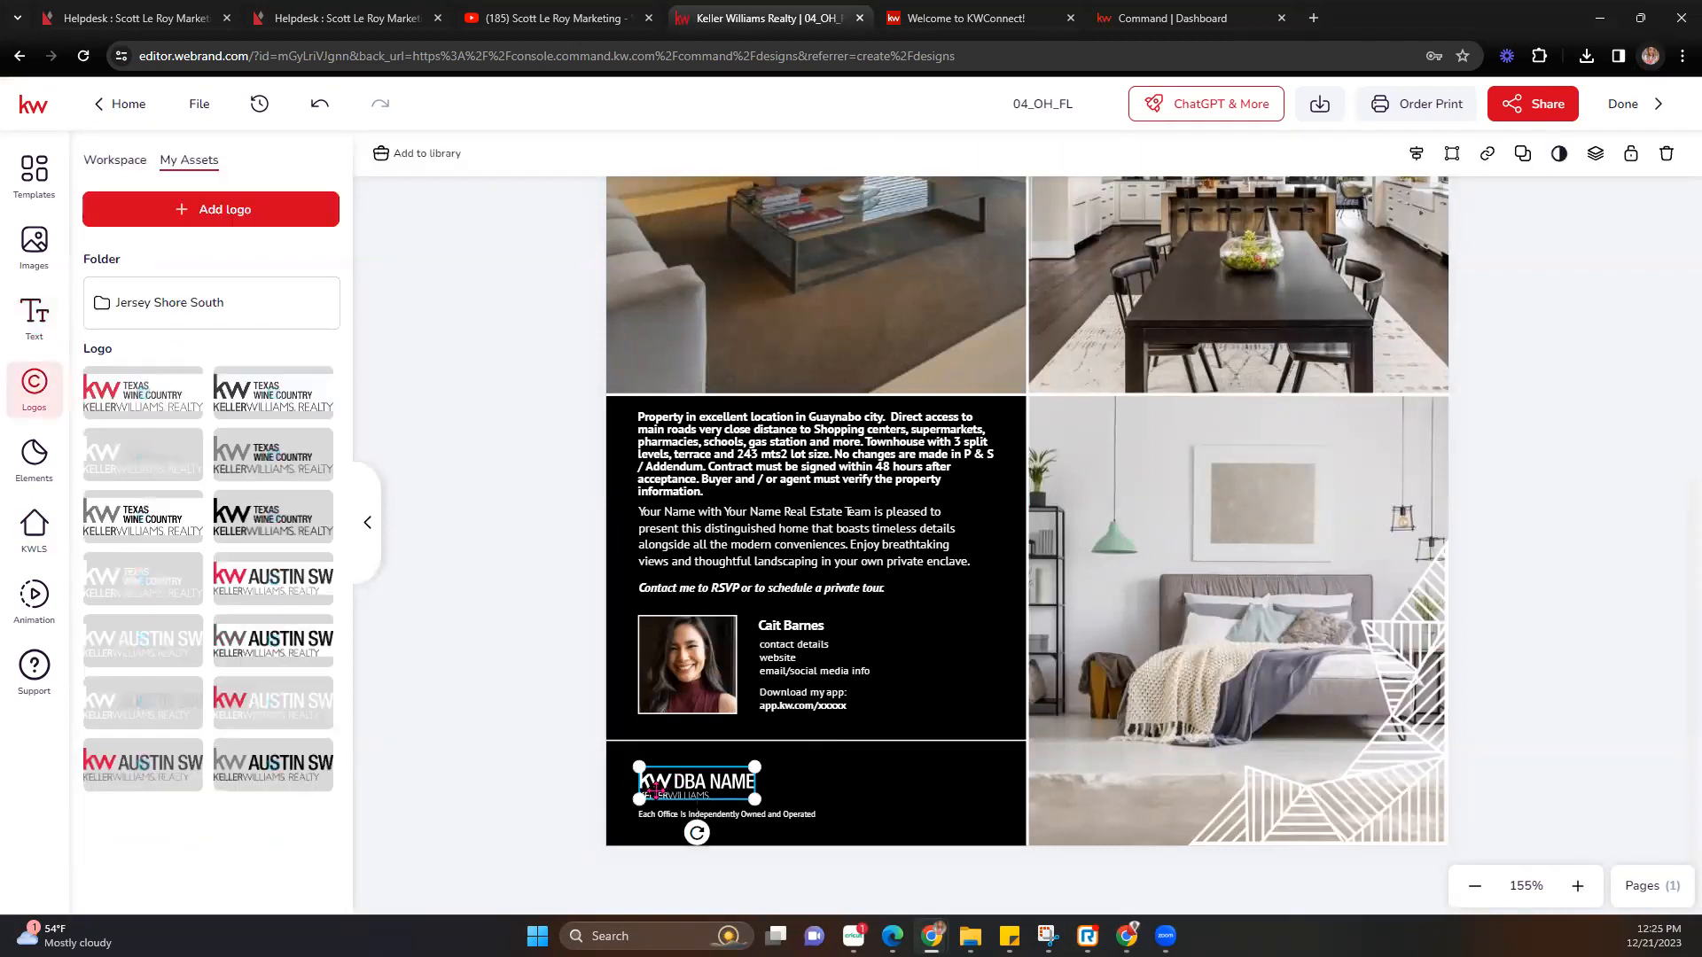
pyautogui.moveTo(184, 567)
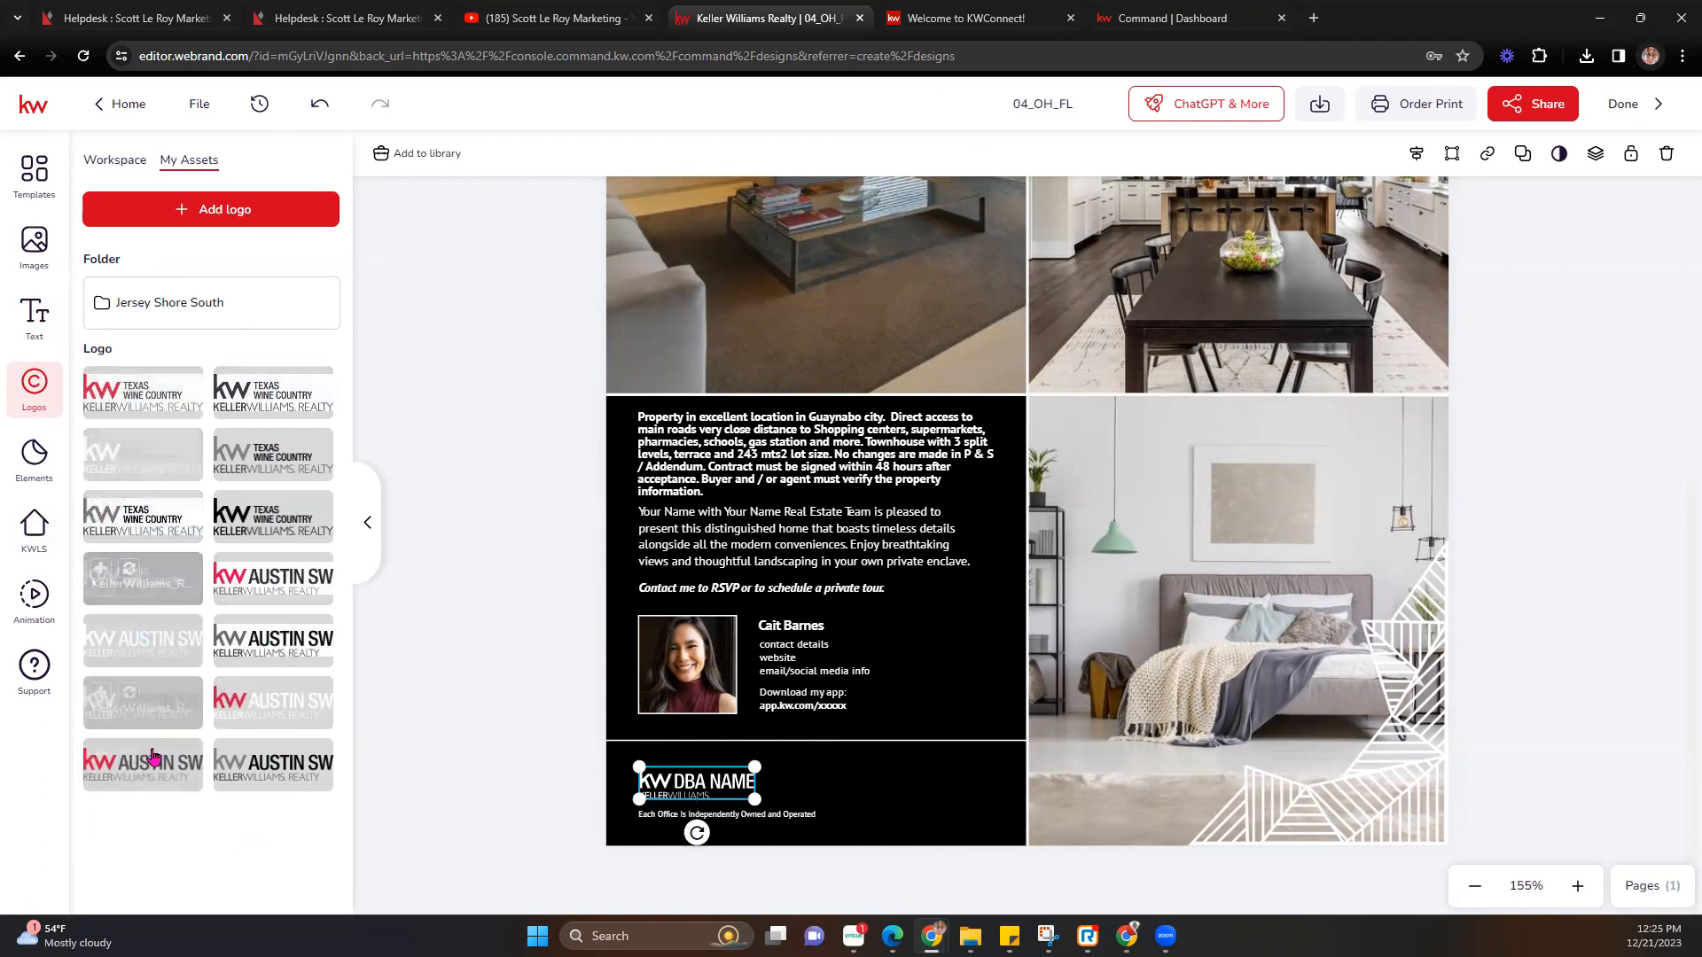
pyautogui.moveTo(313, 701)
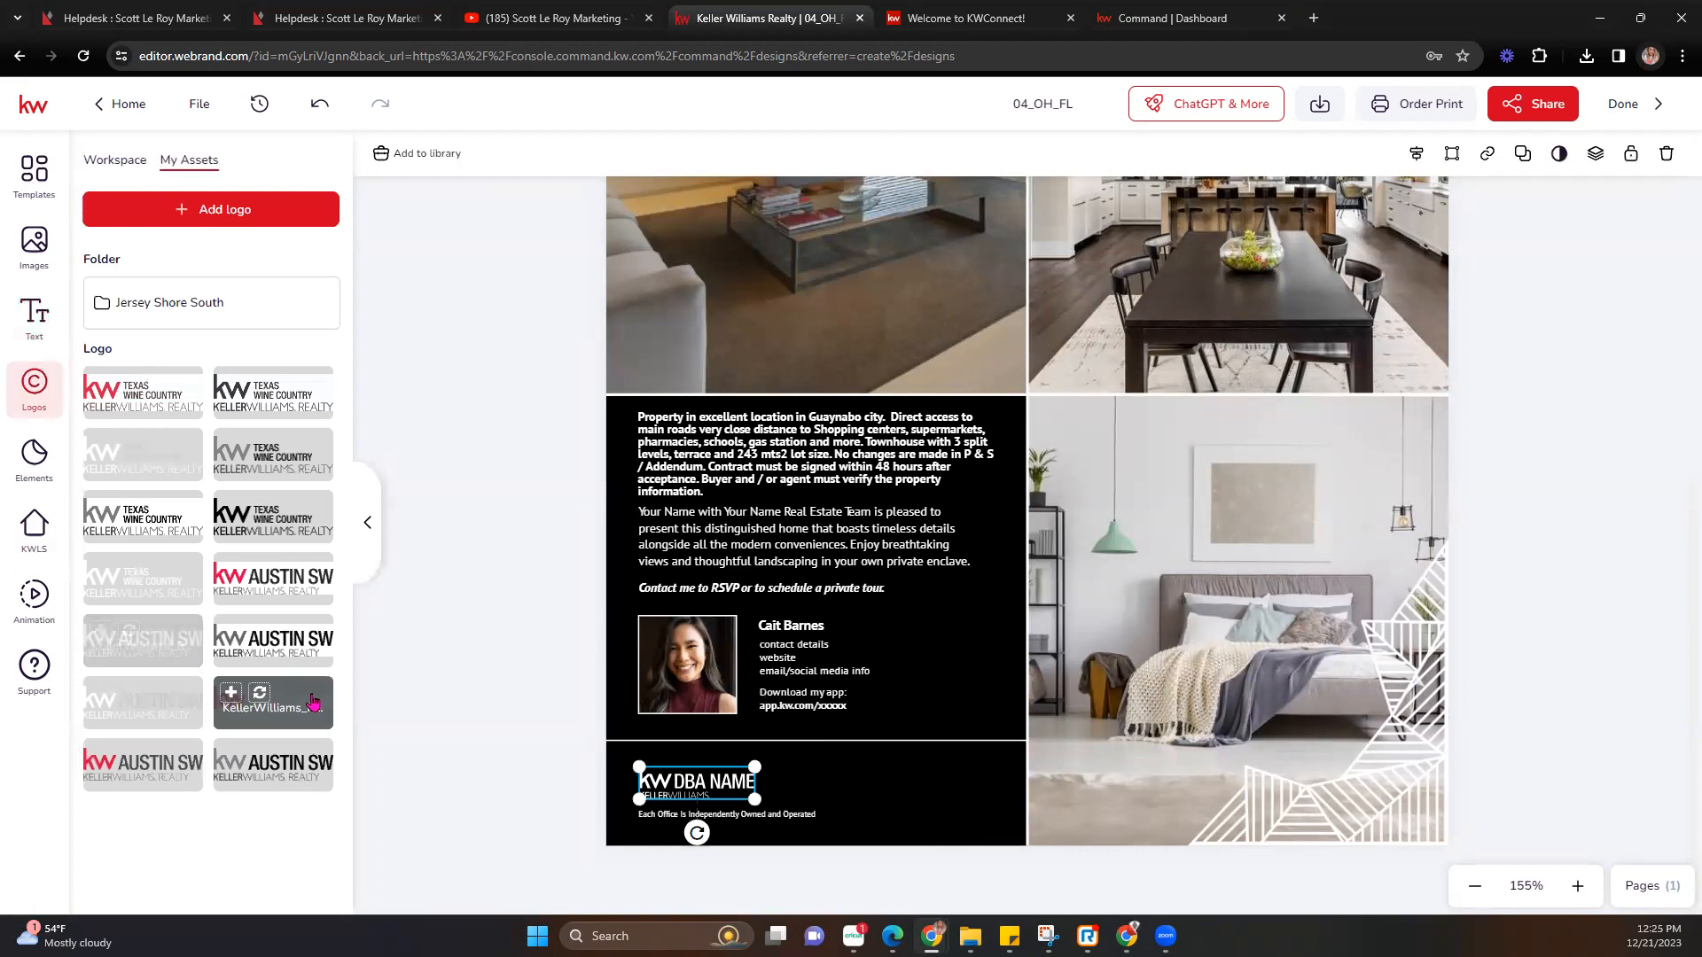
pyautogui.click(259, 696)
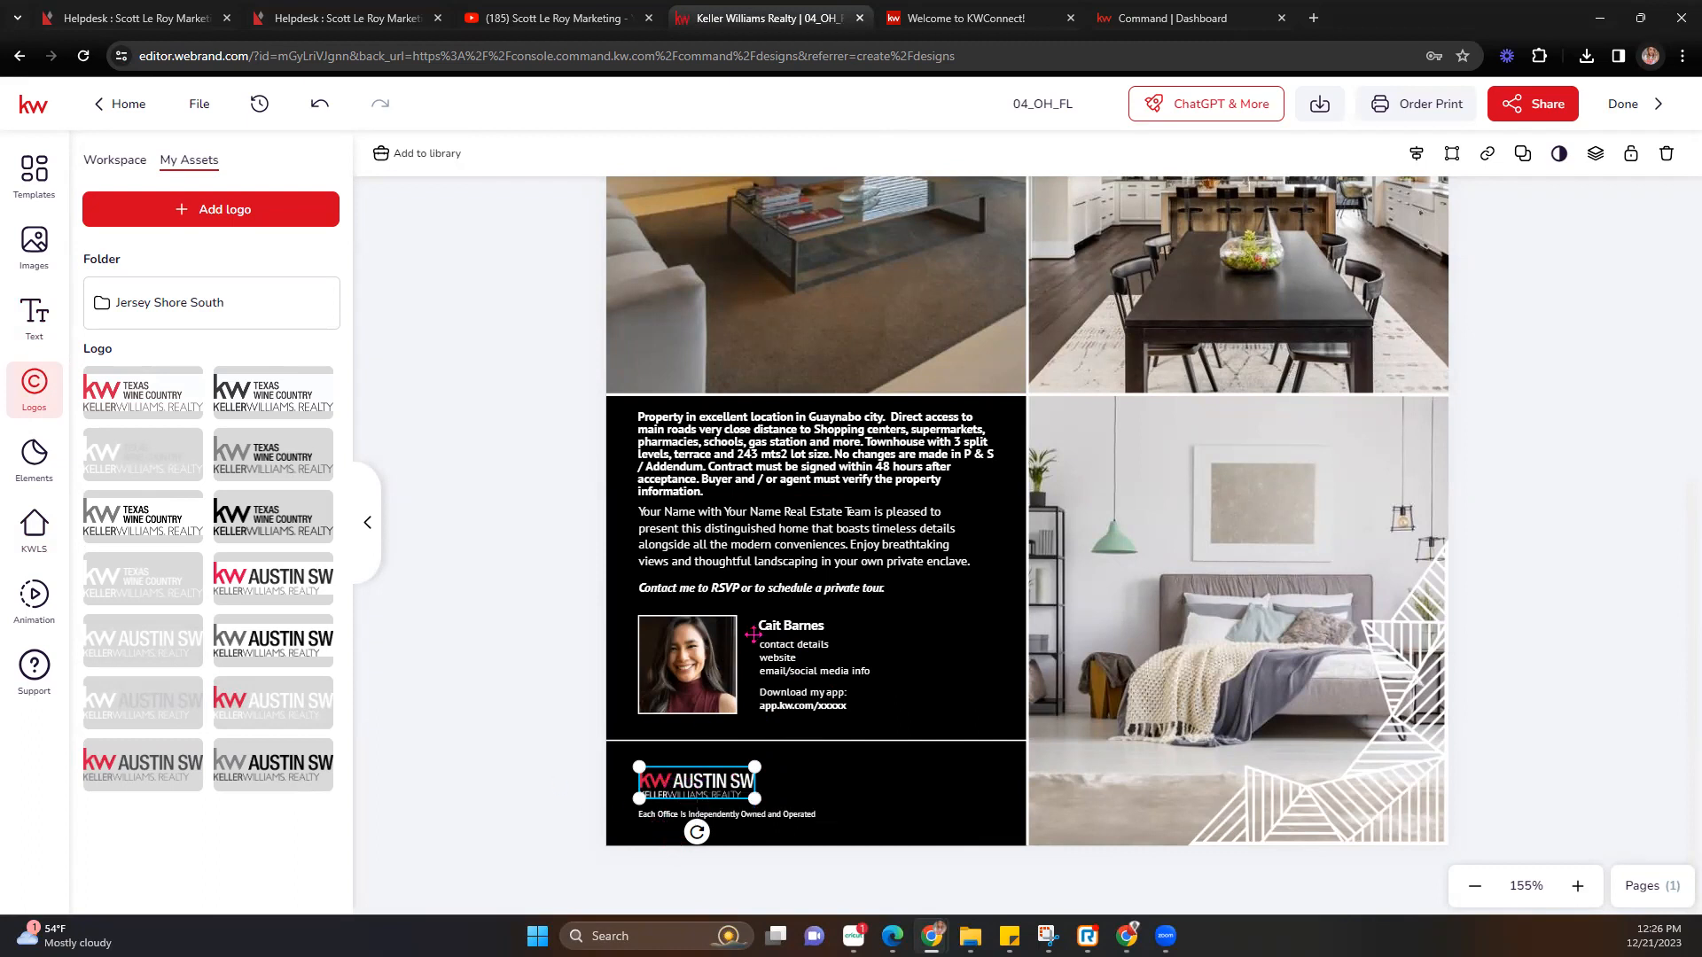
# Replace the stock headshot with the agent's own photo from My Assets.
pyautogui.click(677, 663)
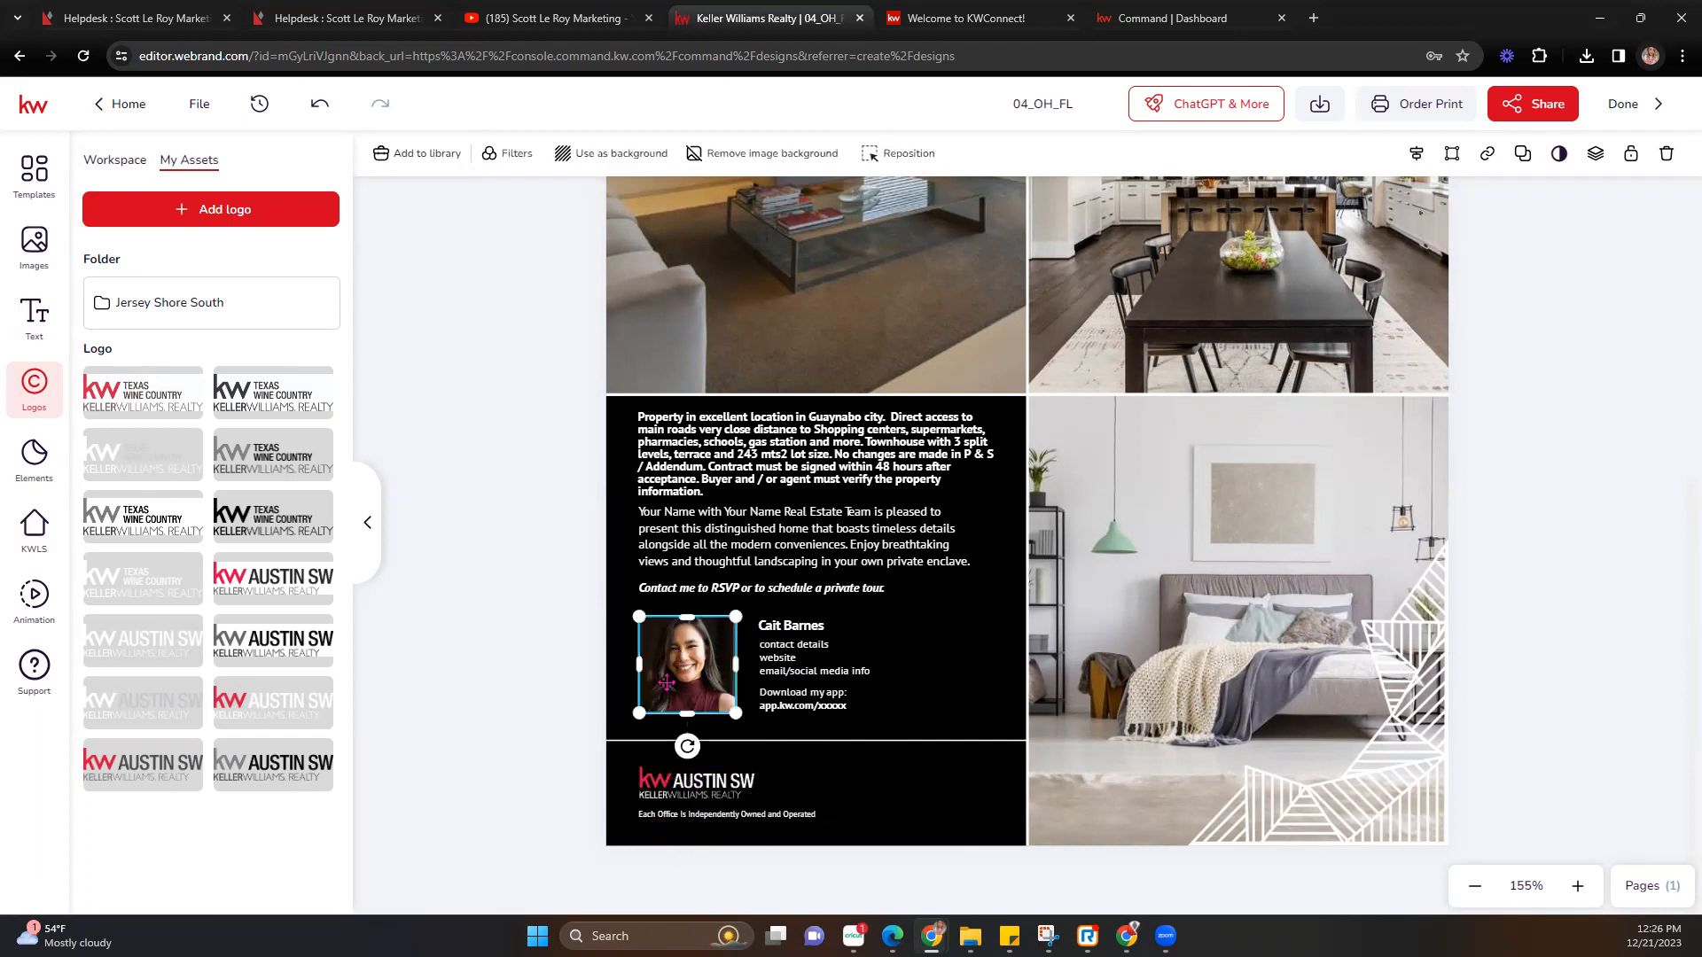
pyautogui.click(25, 243)
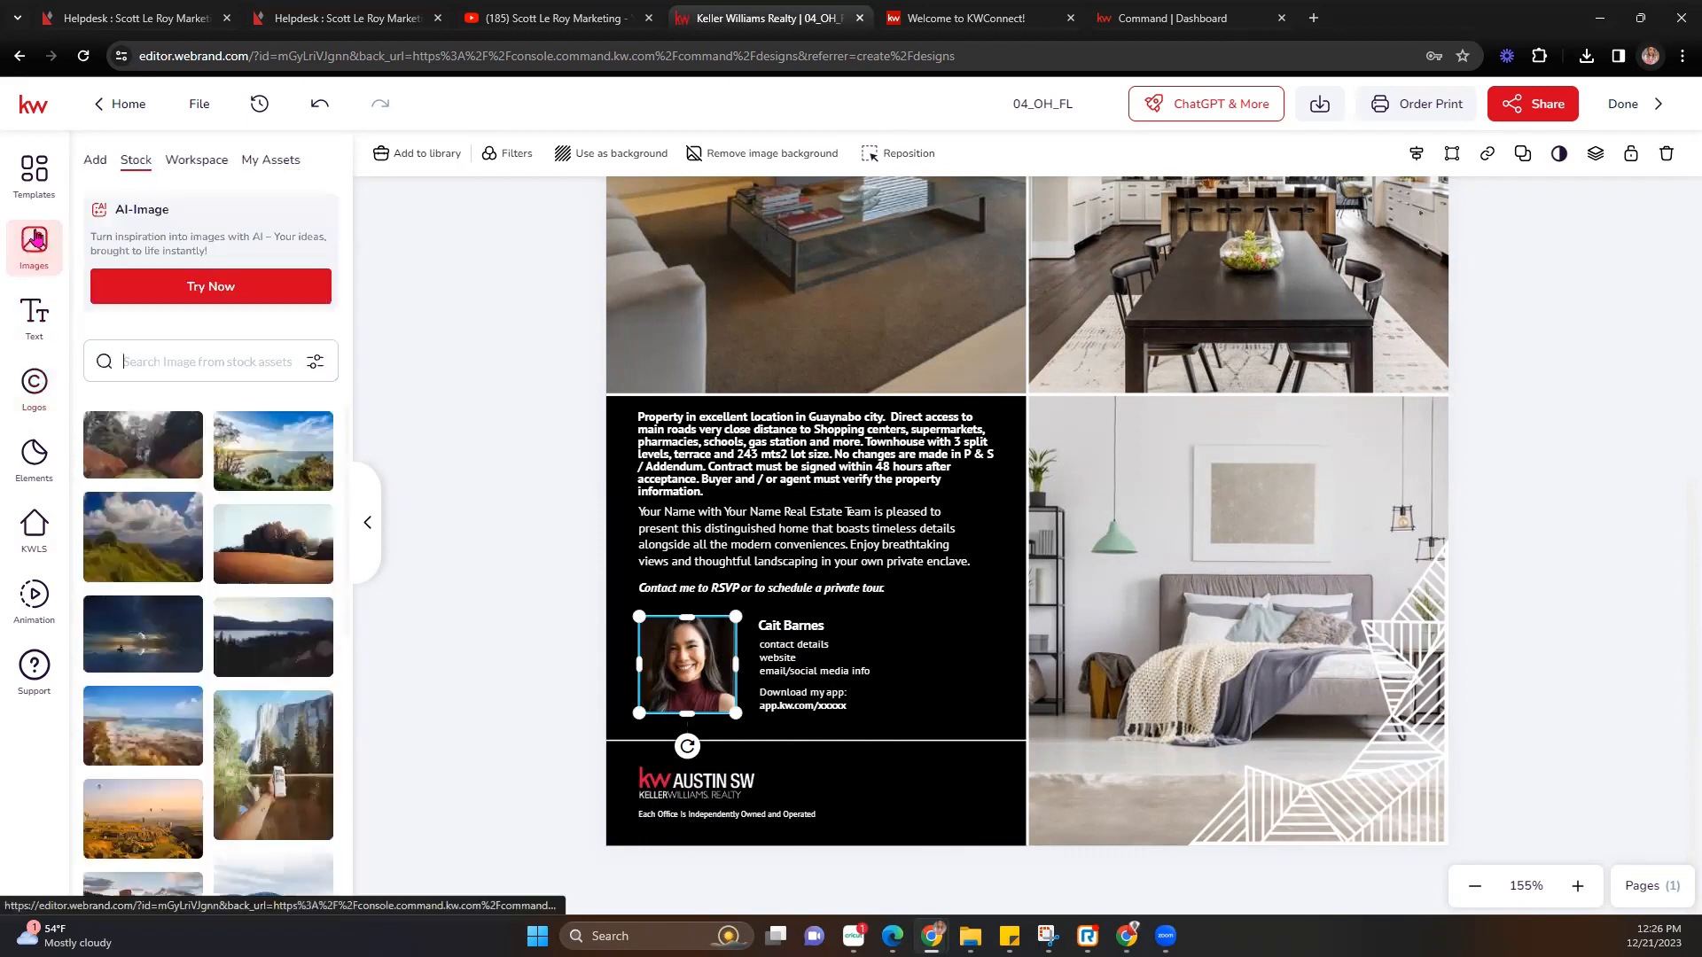
pyautogui.click(262, 165)
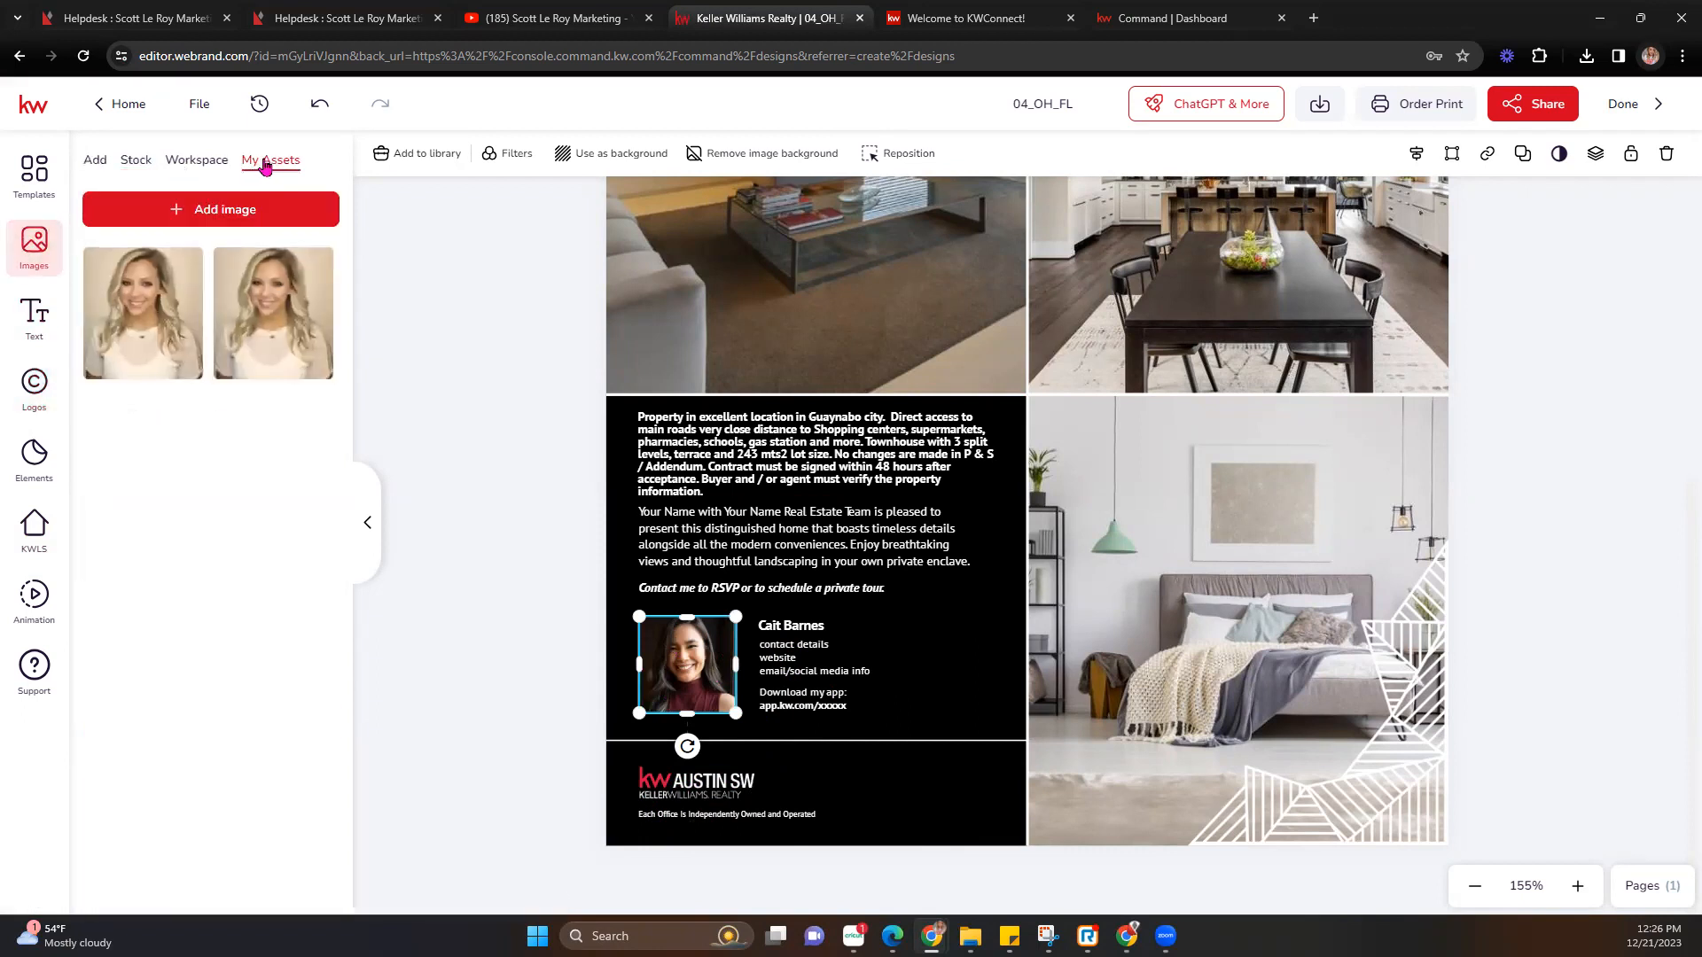
pyautogui.click(129, 264)
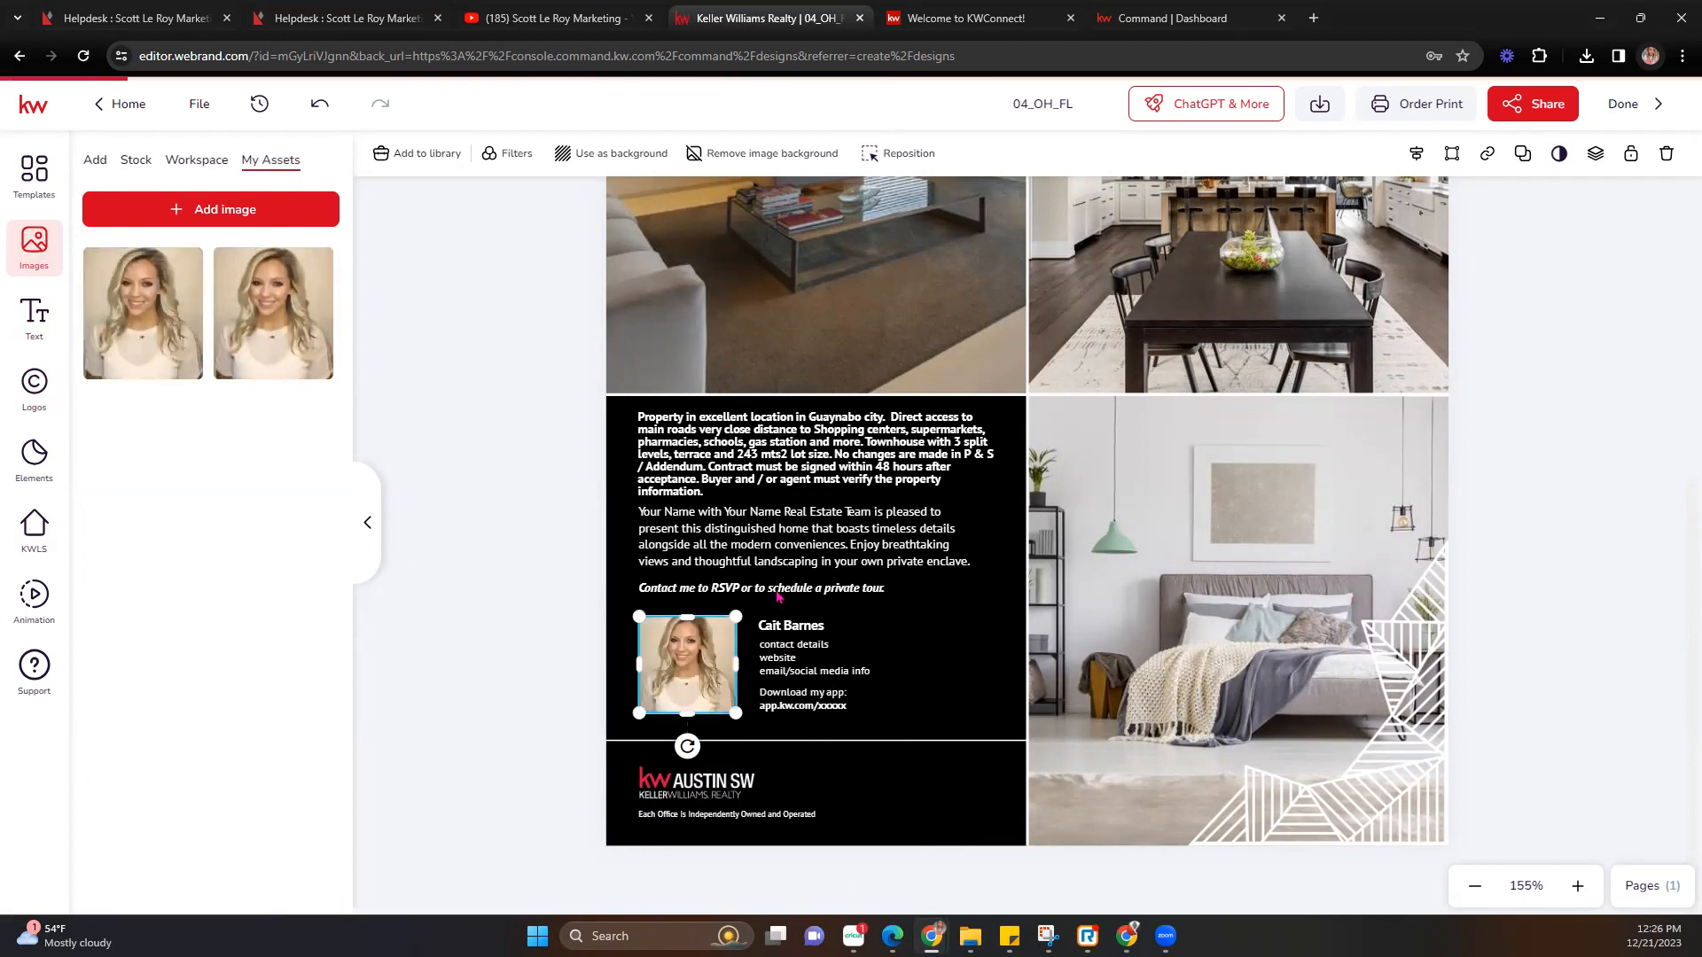
# Shift the headshot down within its frame to centre the face.
pyautogui.doubleClick(692, 646)
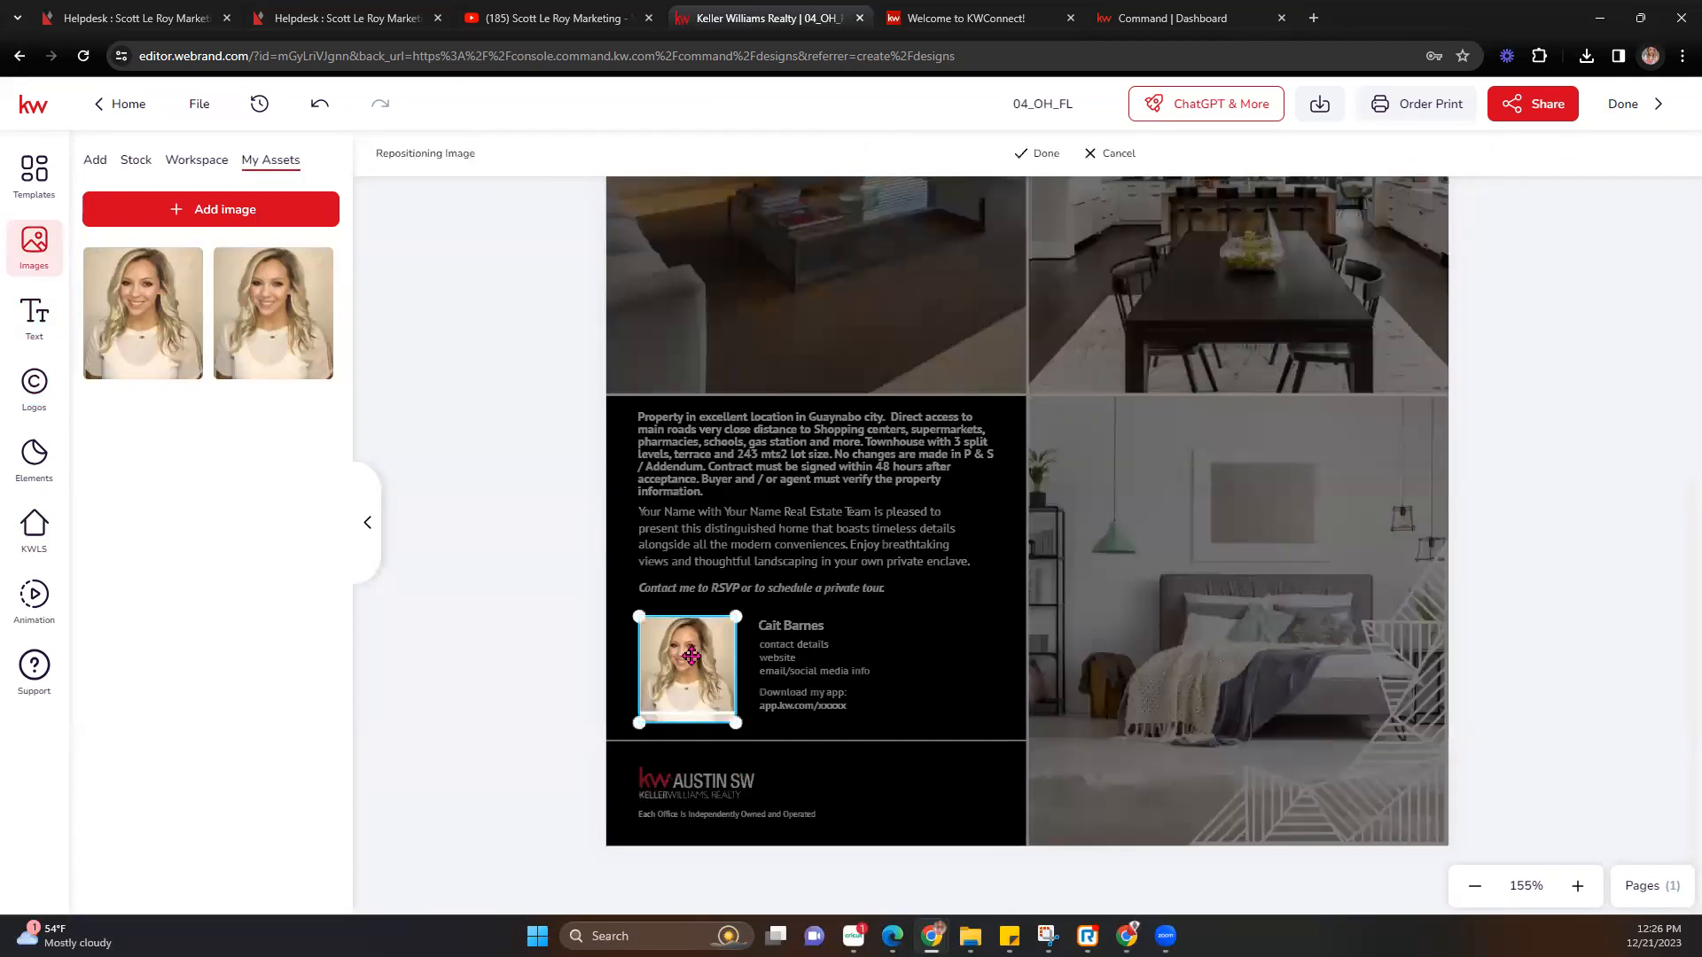
pyautogui.moveTo(693, 656); pyautogui.dragTo(691, 677)
pyautogui.click(1046, 153)
pyautogui.scroll(-1, 952, 596)
pyautogui.scroll(-5, 952, 595)
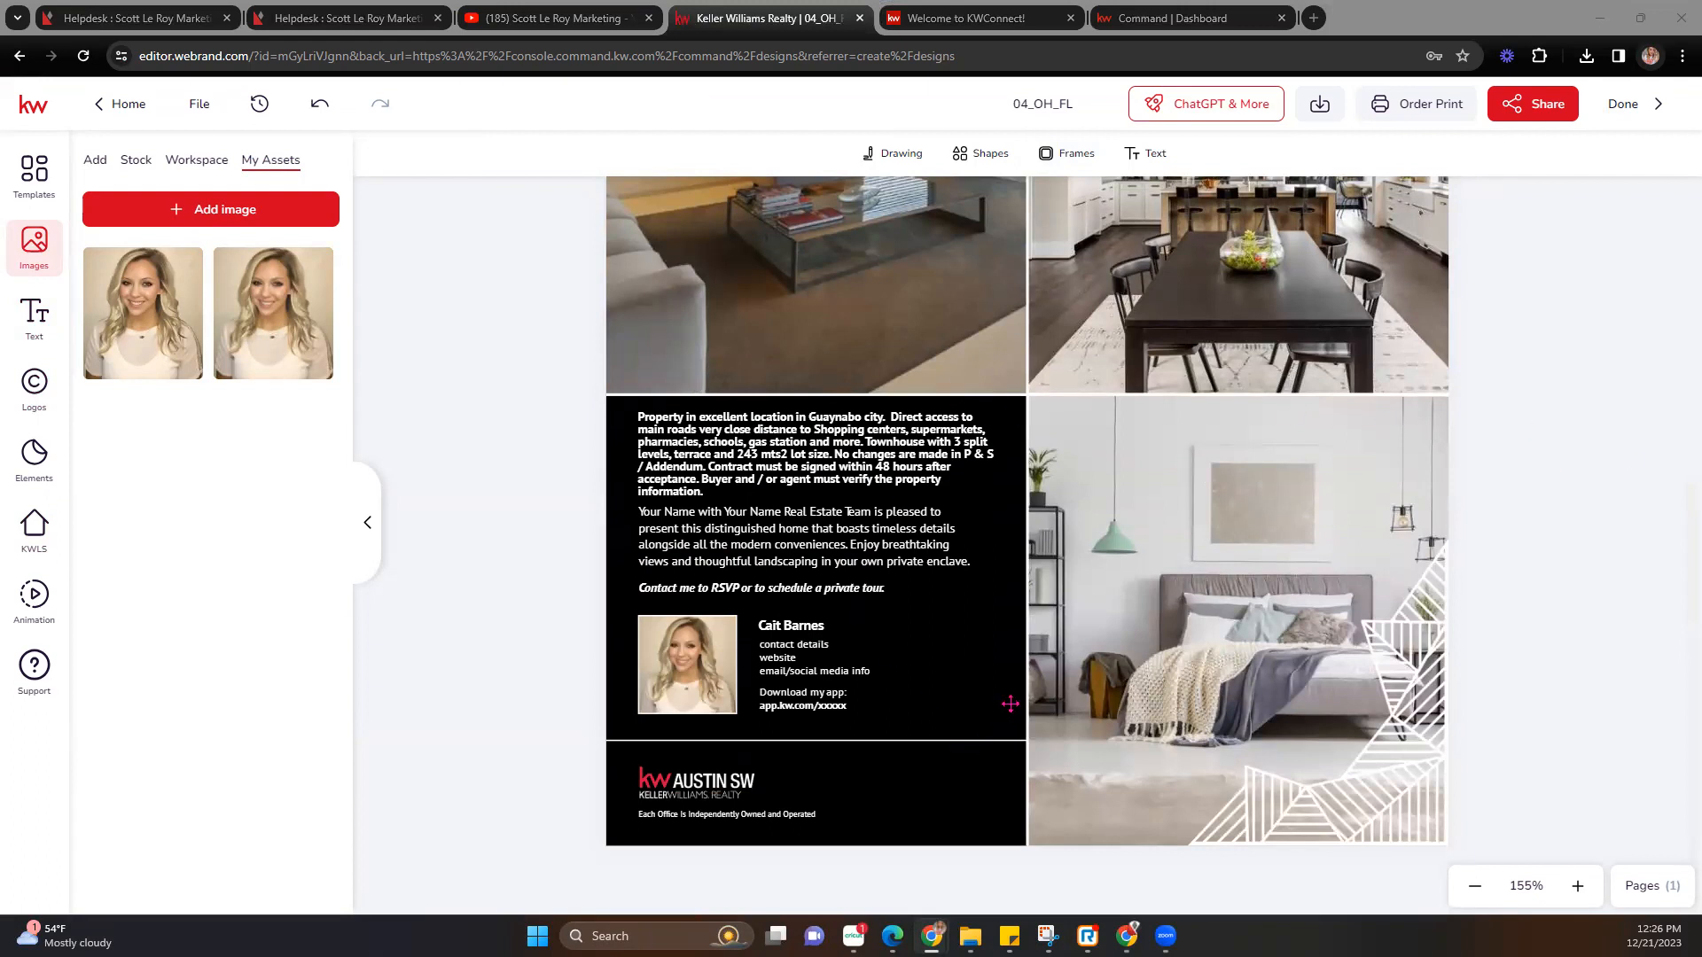
# Widen the header price box so $410,000 fits on one line.
pyautogui.scroll(5, 949, 564)
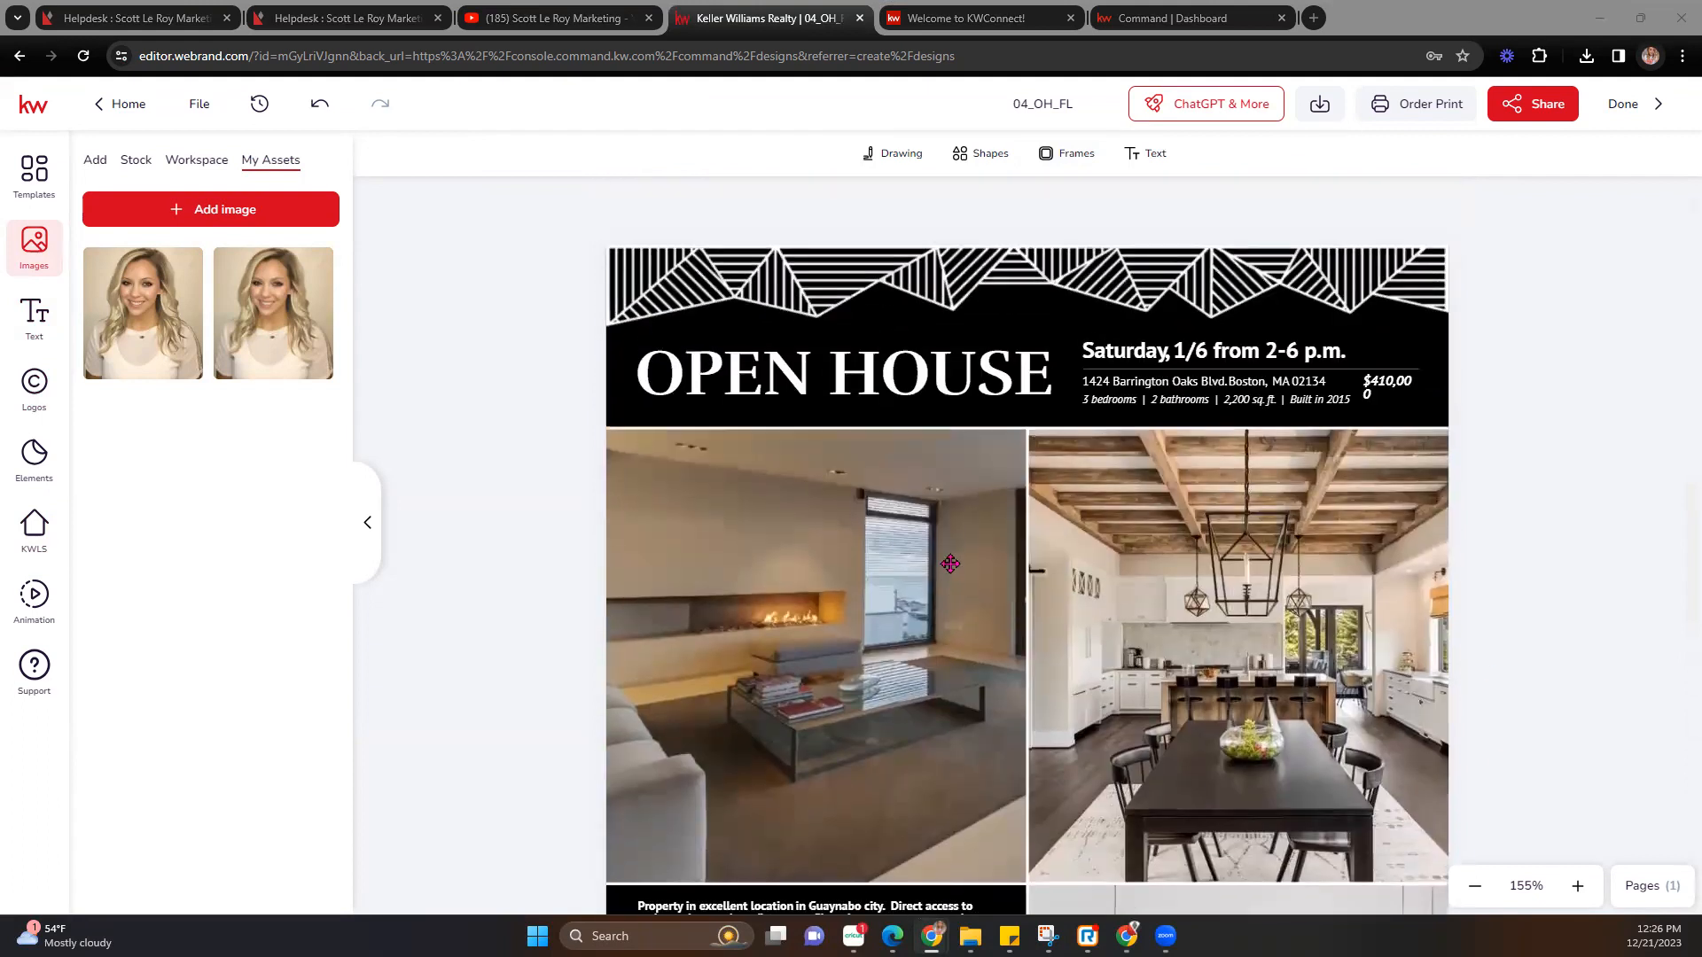
pyautogui.click(1402, 389)
pyautogui.moveTo(1420, 386); pyautogui.dragTo(1430, 382)
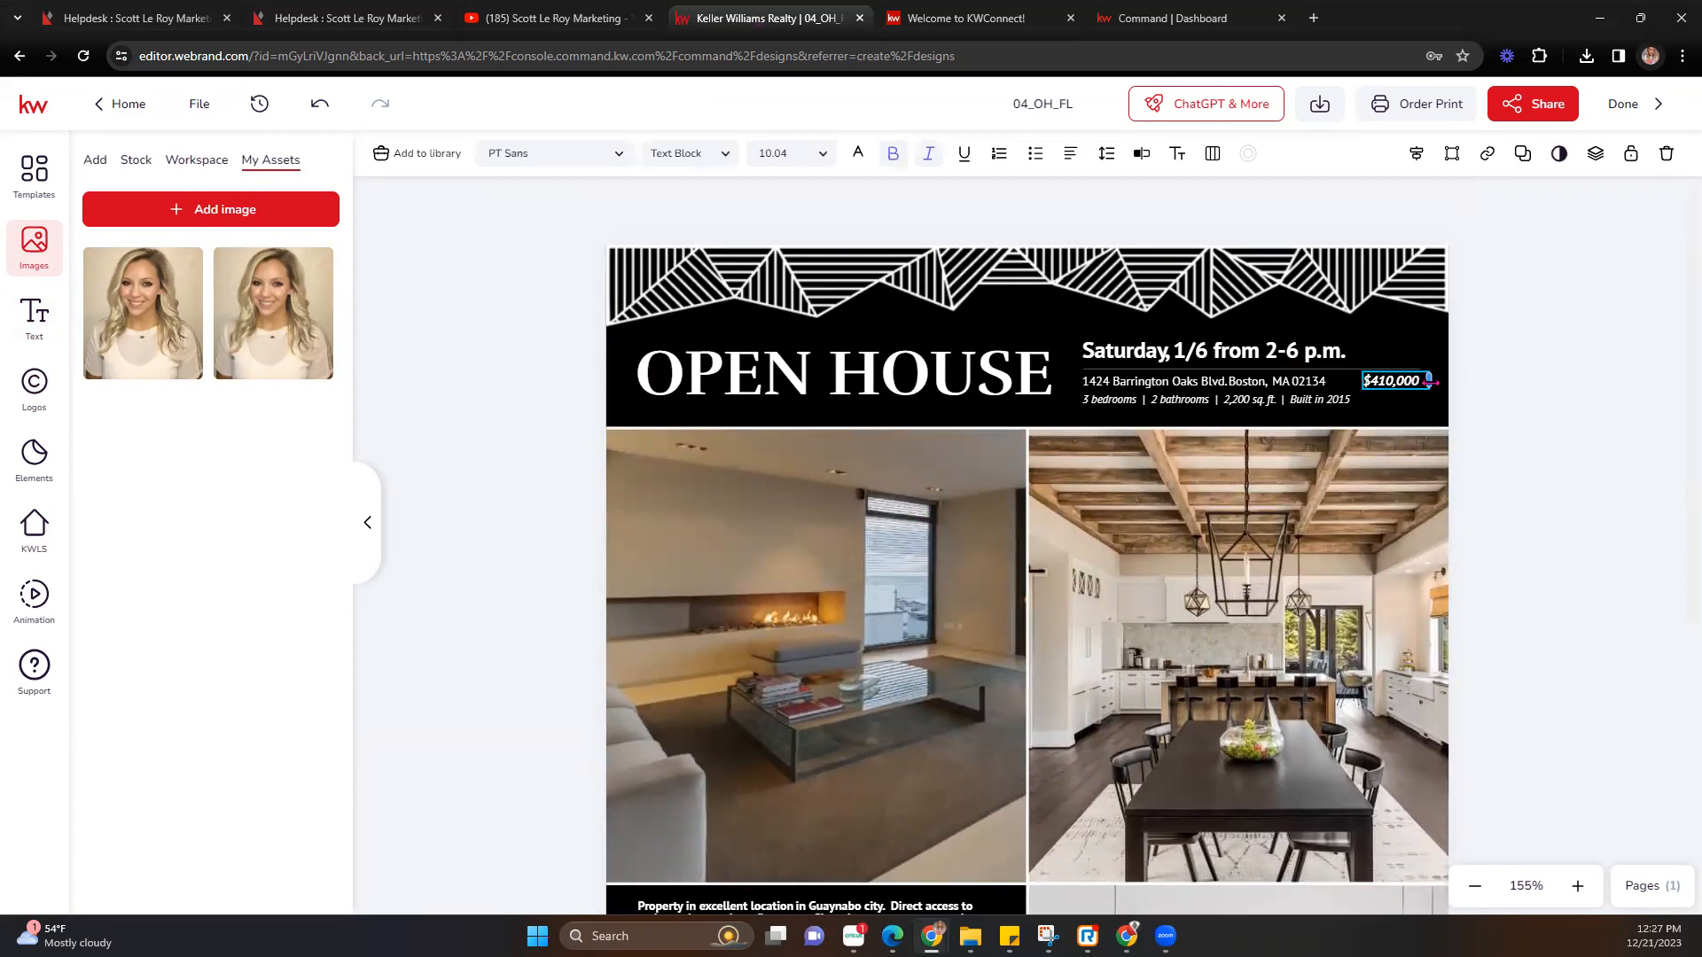
# Zoom out to 100% to view the whole flier.
pyautogui.scroll(-1, 1502, 388)
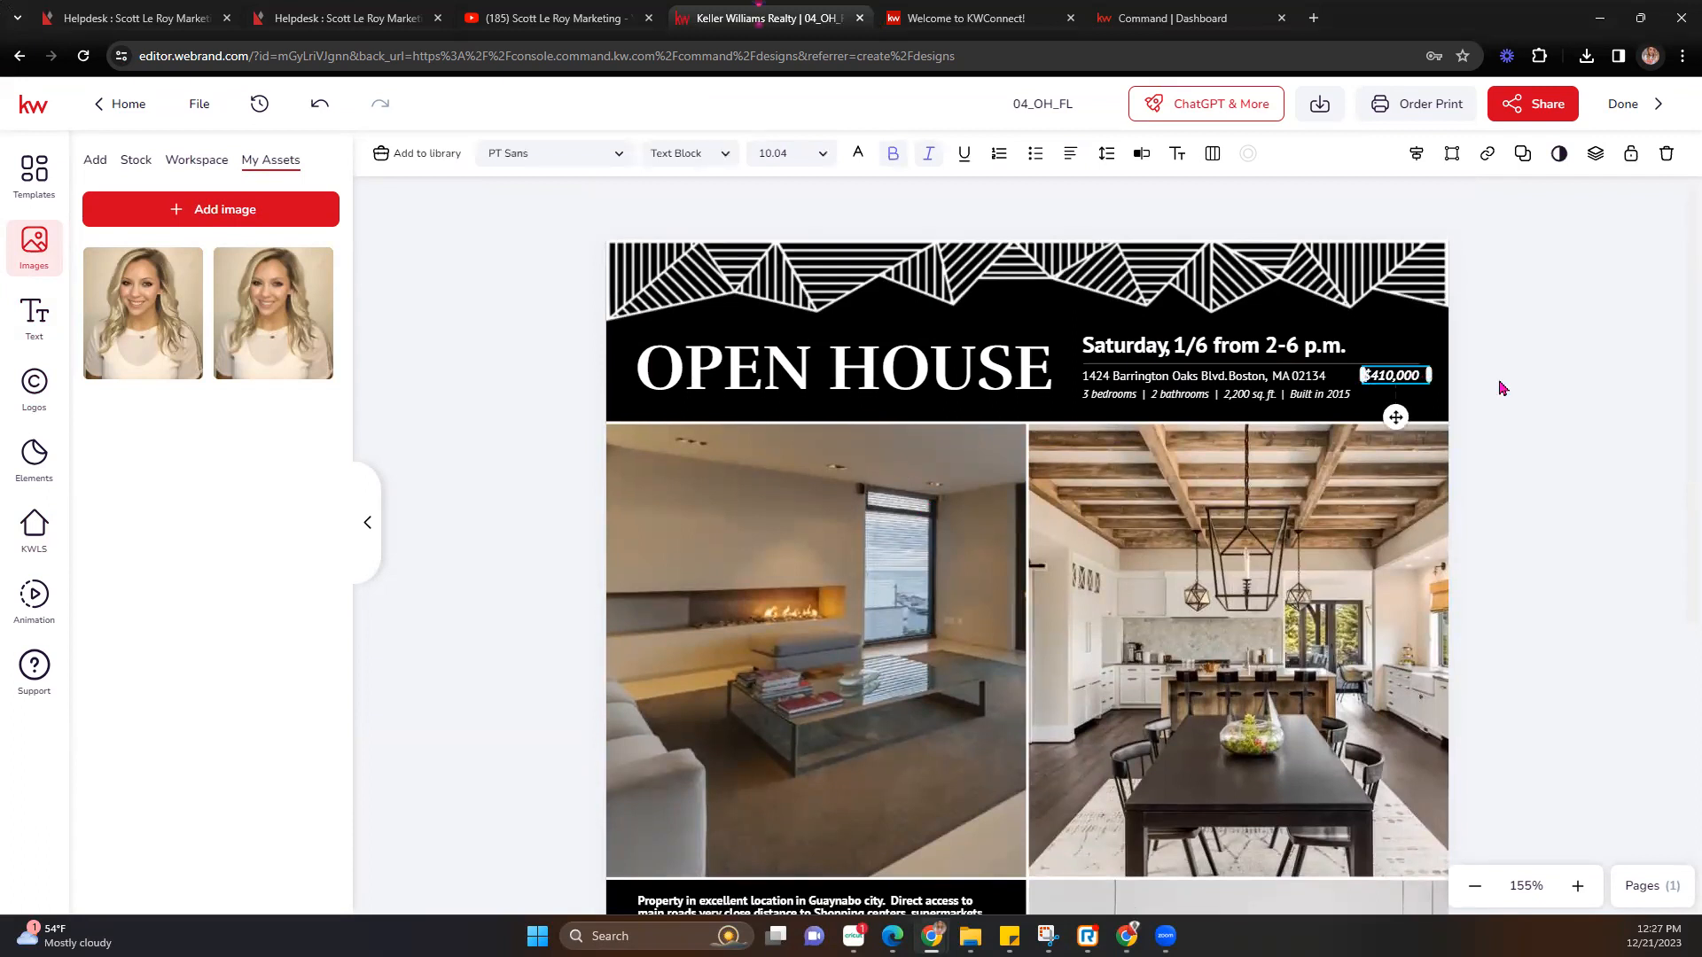
pyautogui.click(1476, 886)
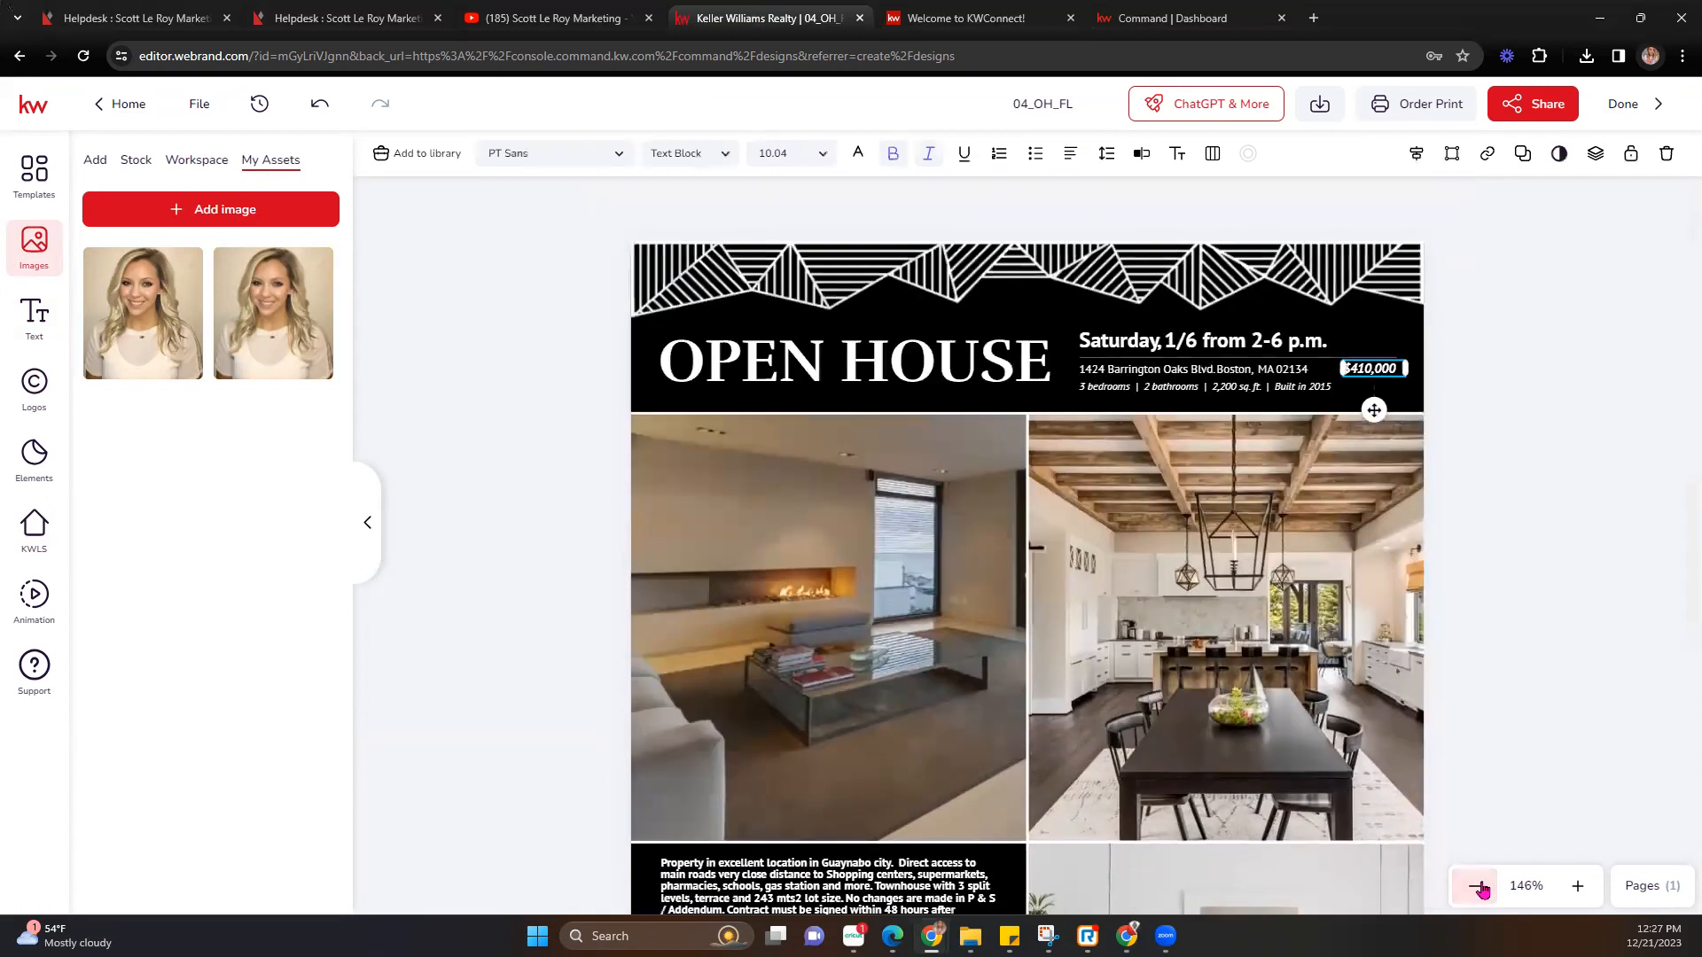
pyautogui.click(1477, 887)
pyautogui.click(1477, 886)
pyautogui.click(1477, 886)
pyautogui.click(1478, 886)
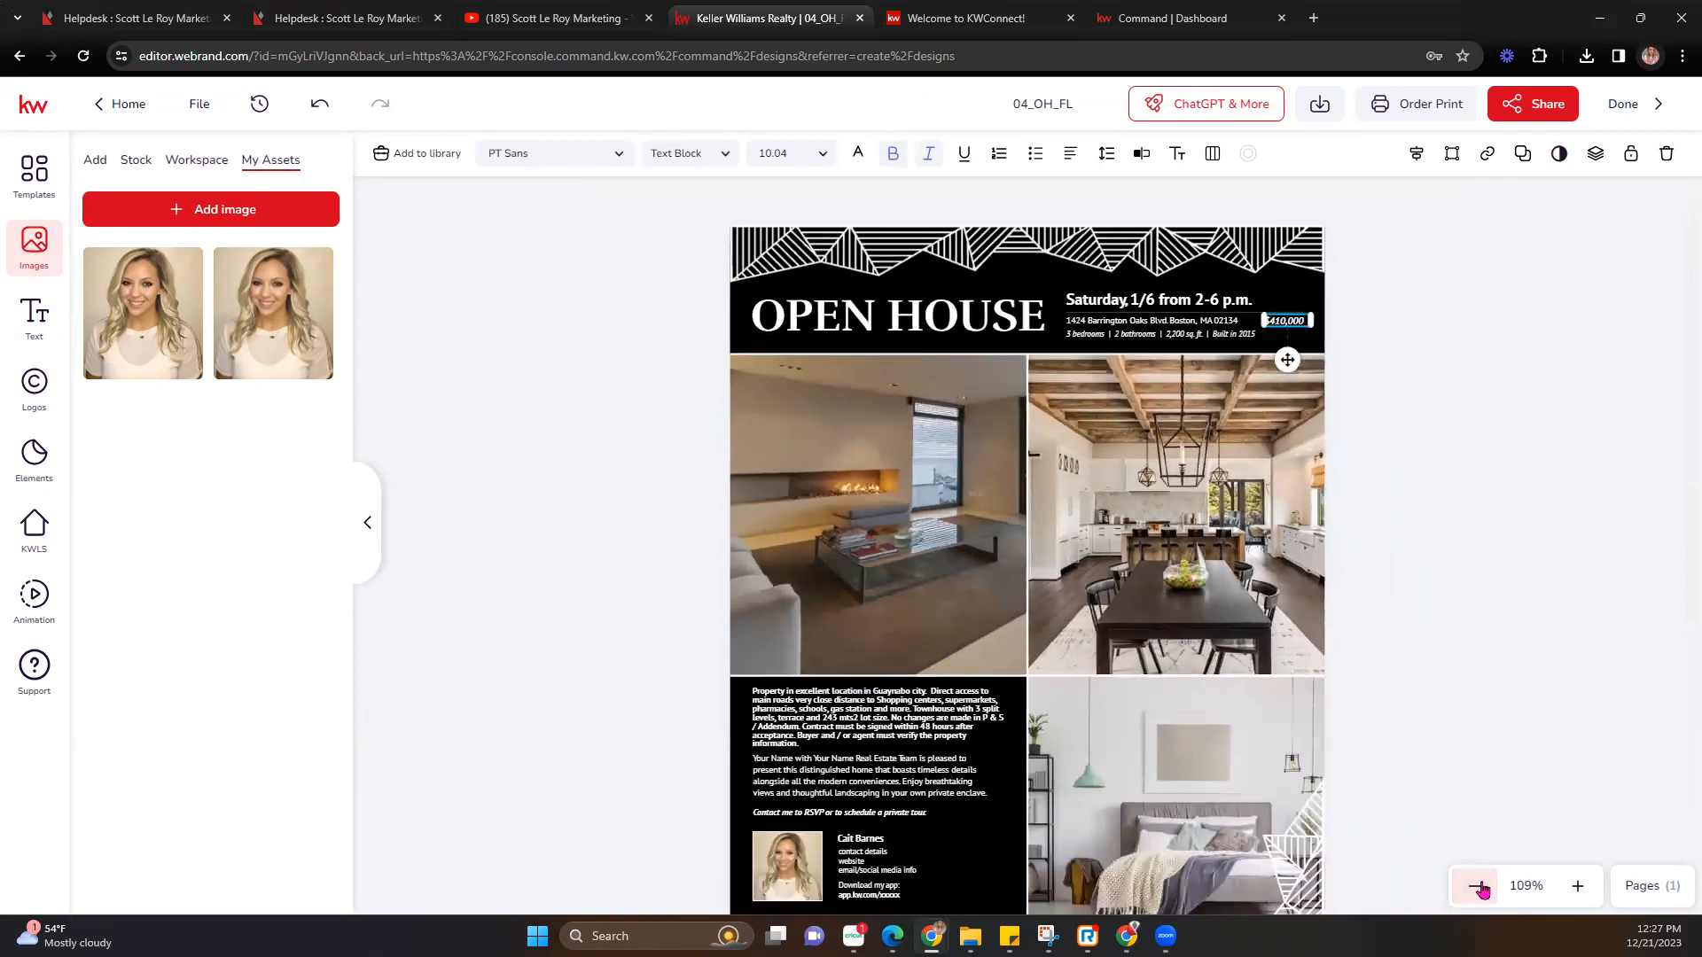
pyautogui.click(1477, 886)
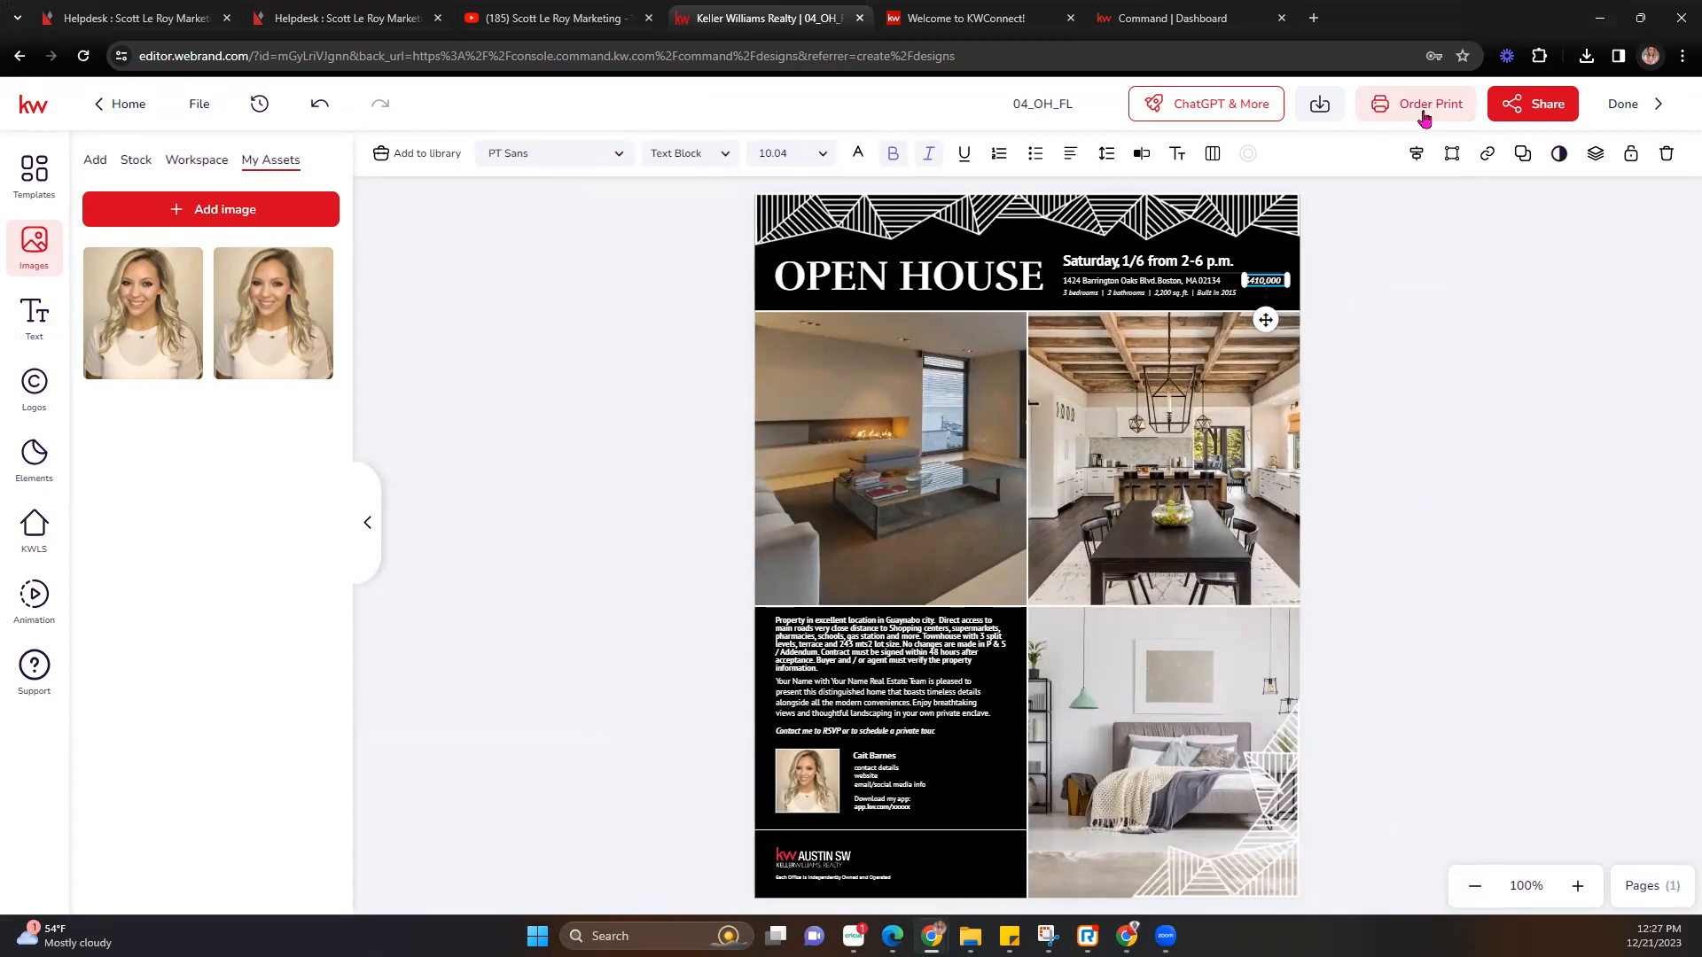
# Download the flier as a PDF for Printing with 0.125 in bleed.
pyautogui.click(1317, 106)
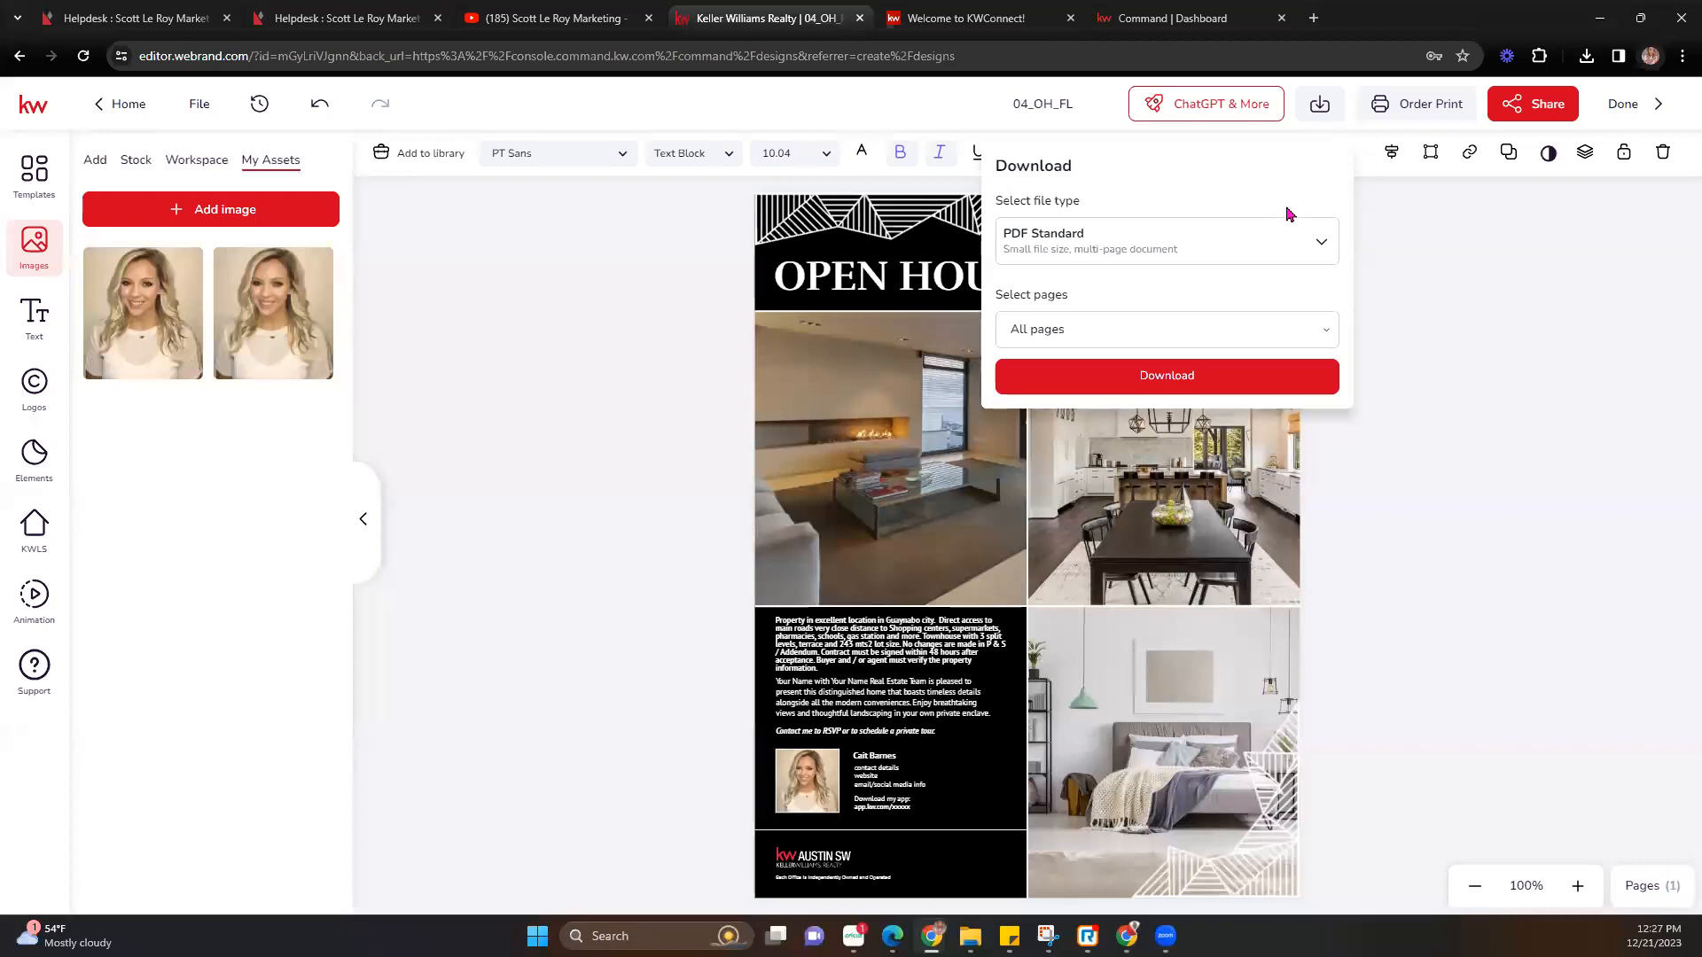
pyautogui.click(1284, 251)
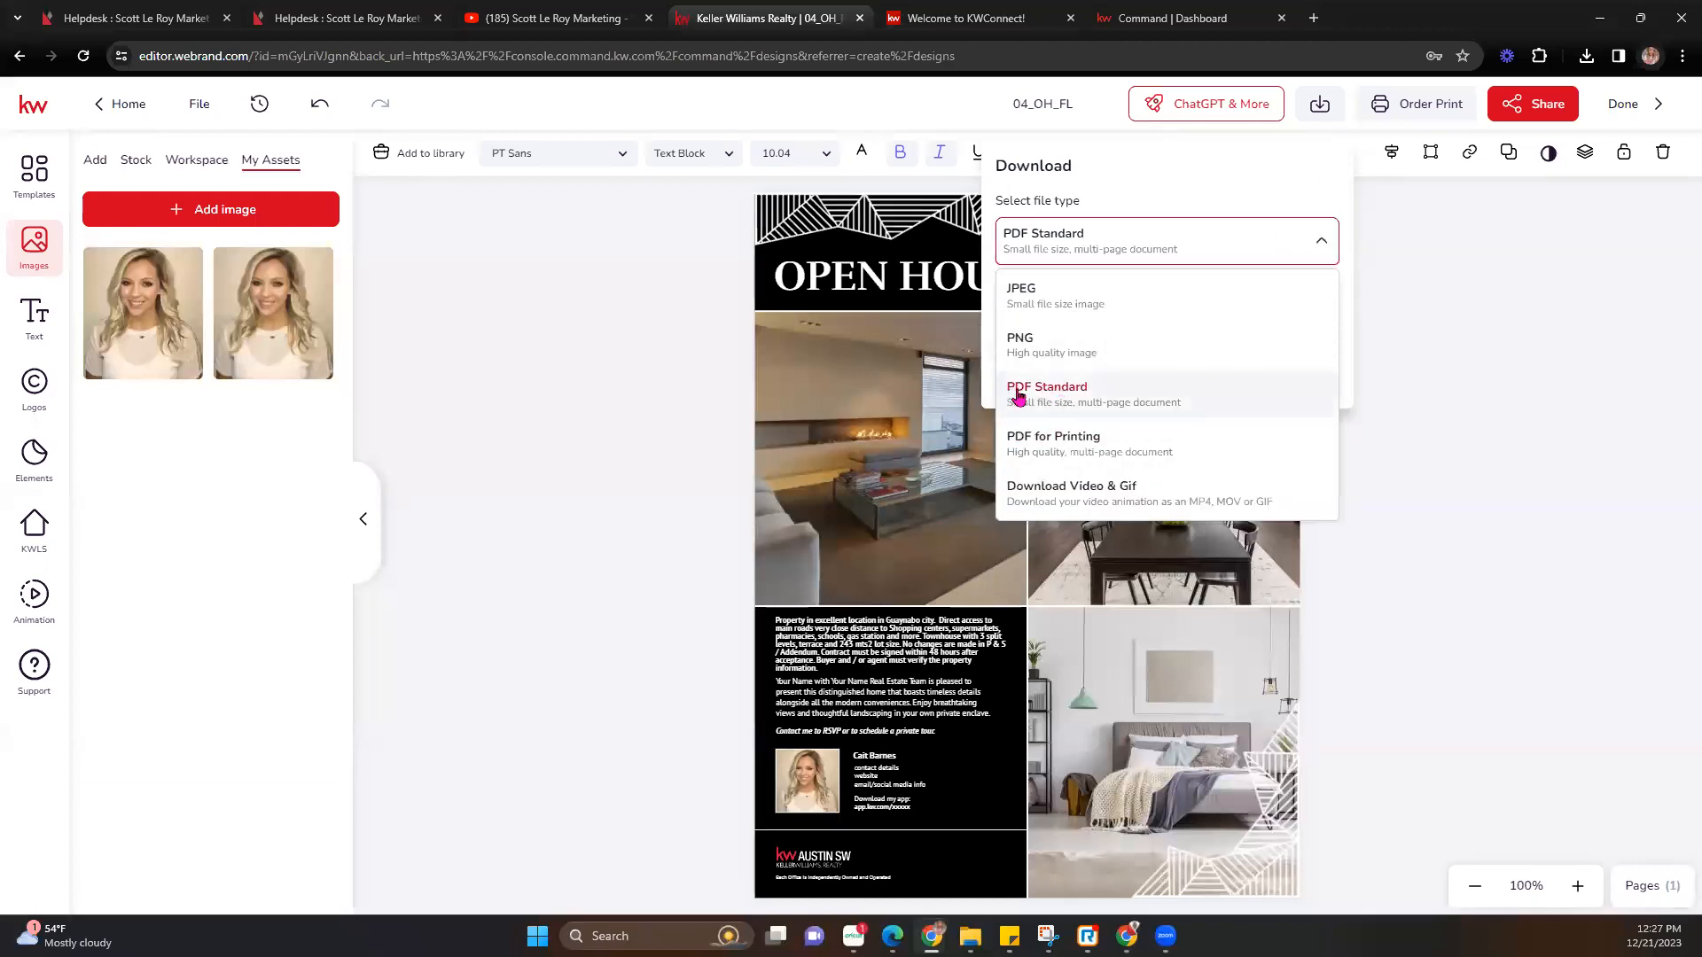
pyautogui.click(1135, 391)
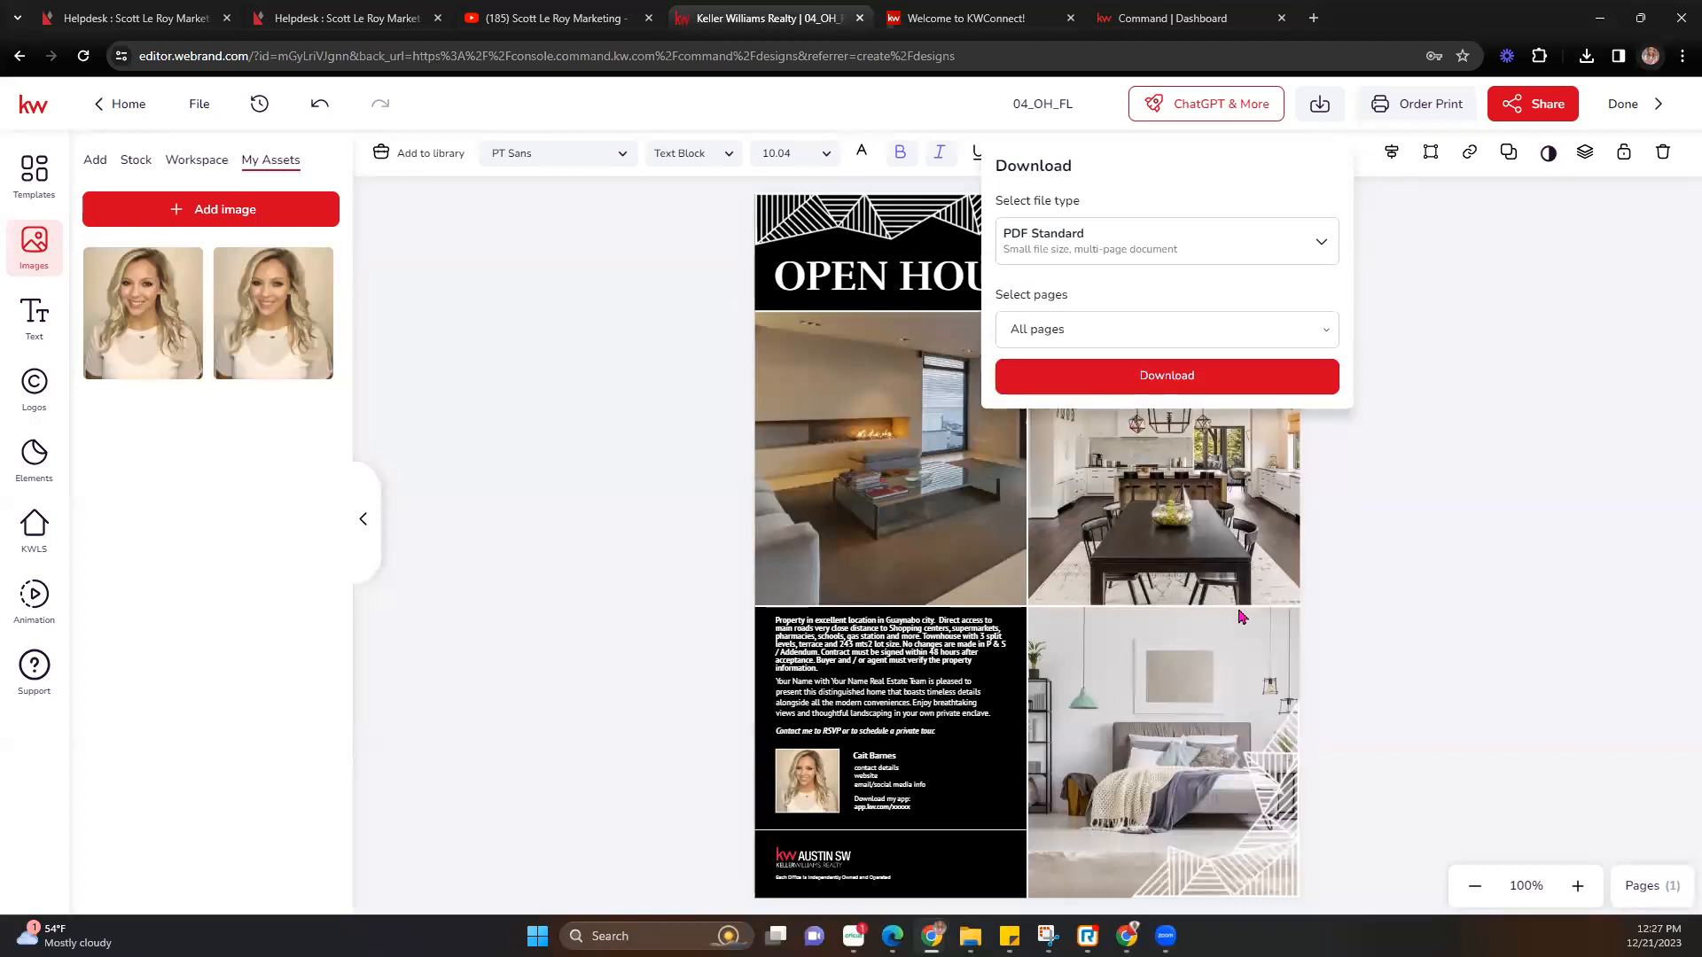
pyautogui.click(1242, 258)
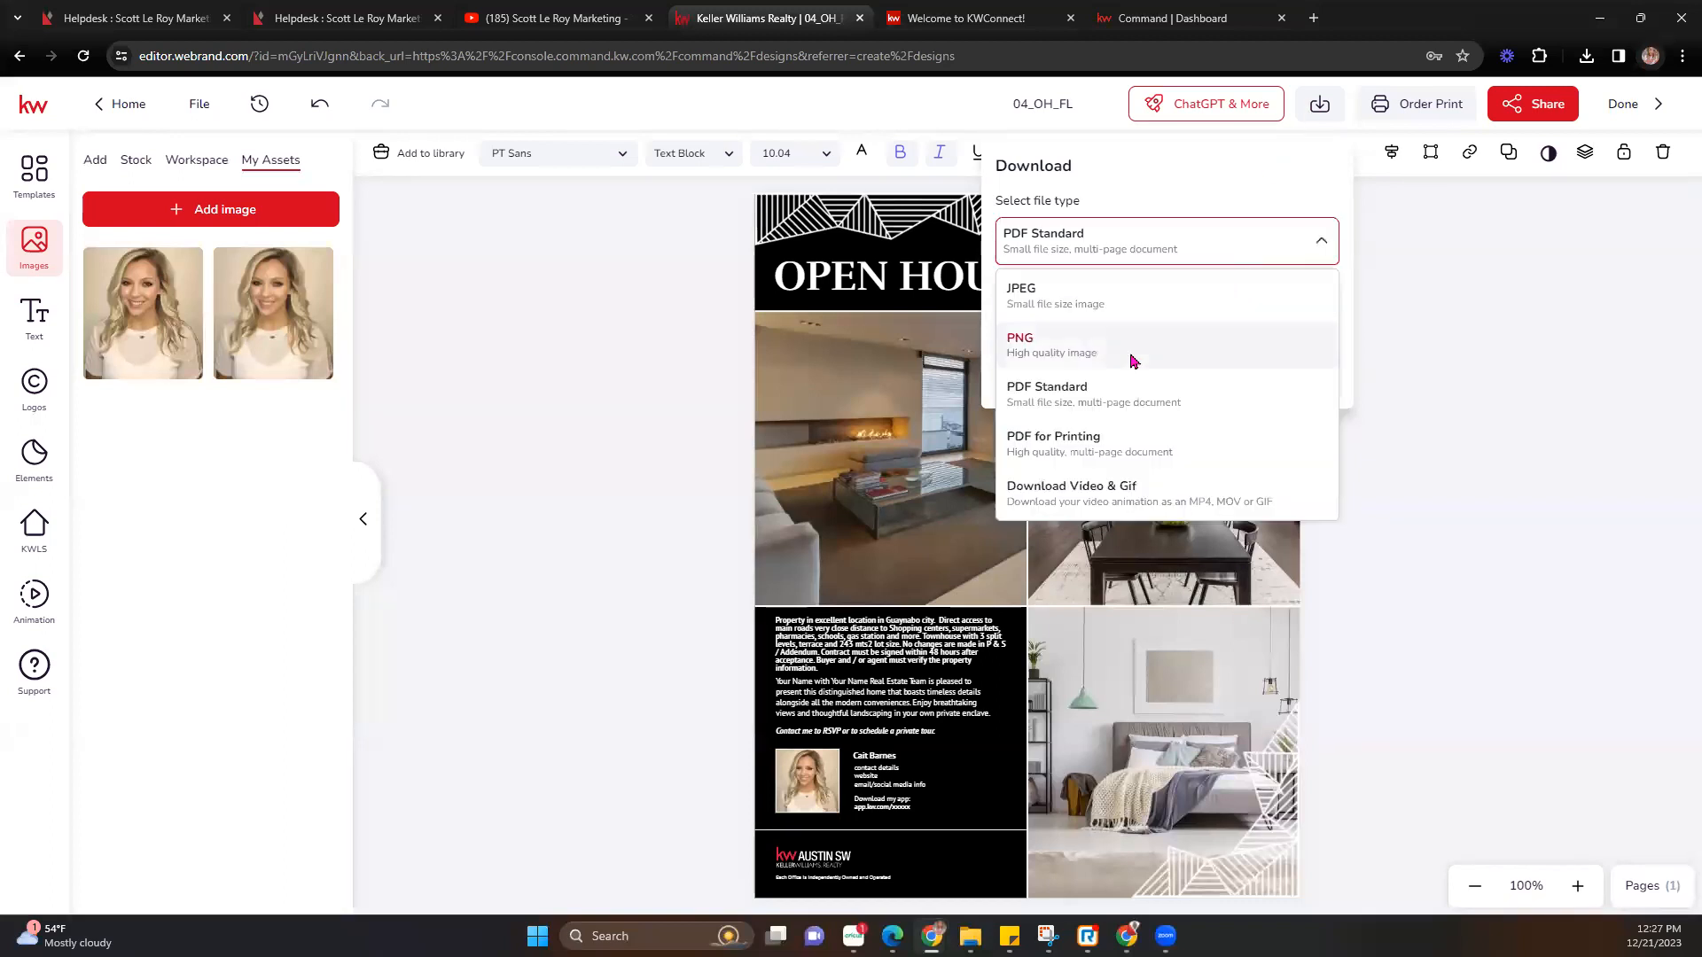
pyautogui.click(1061, 452)
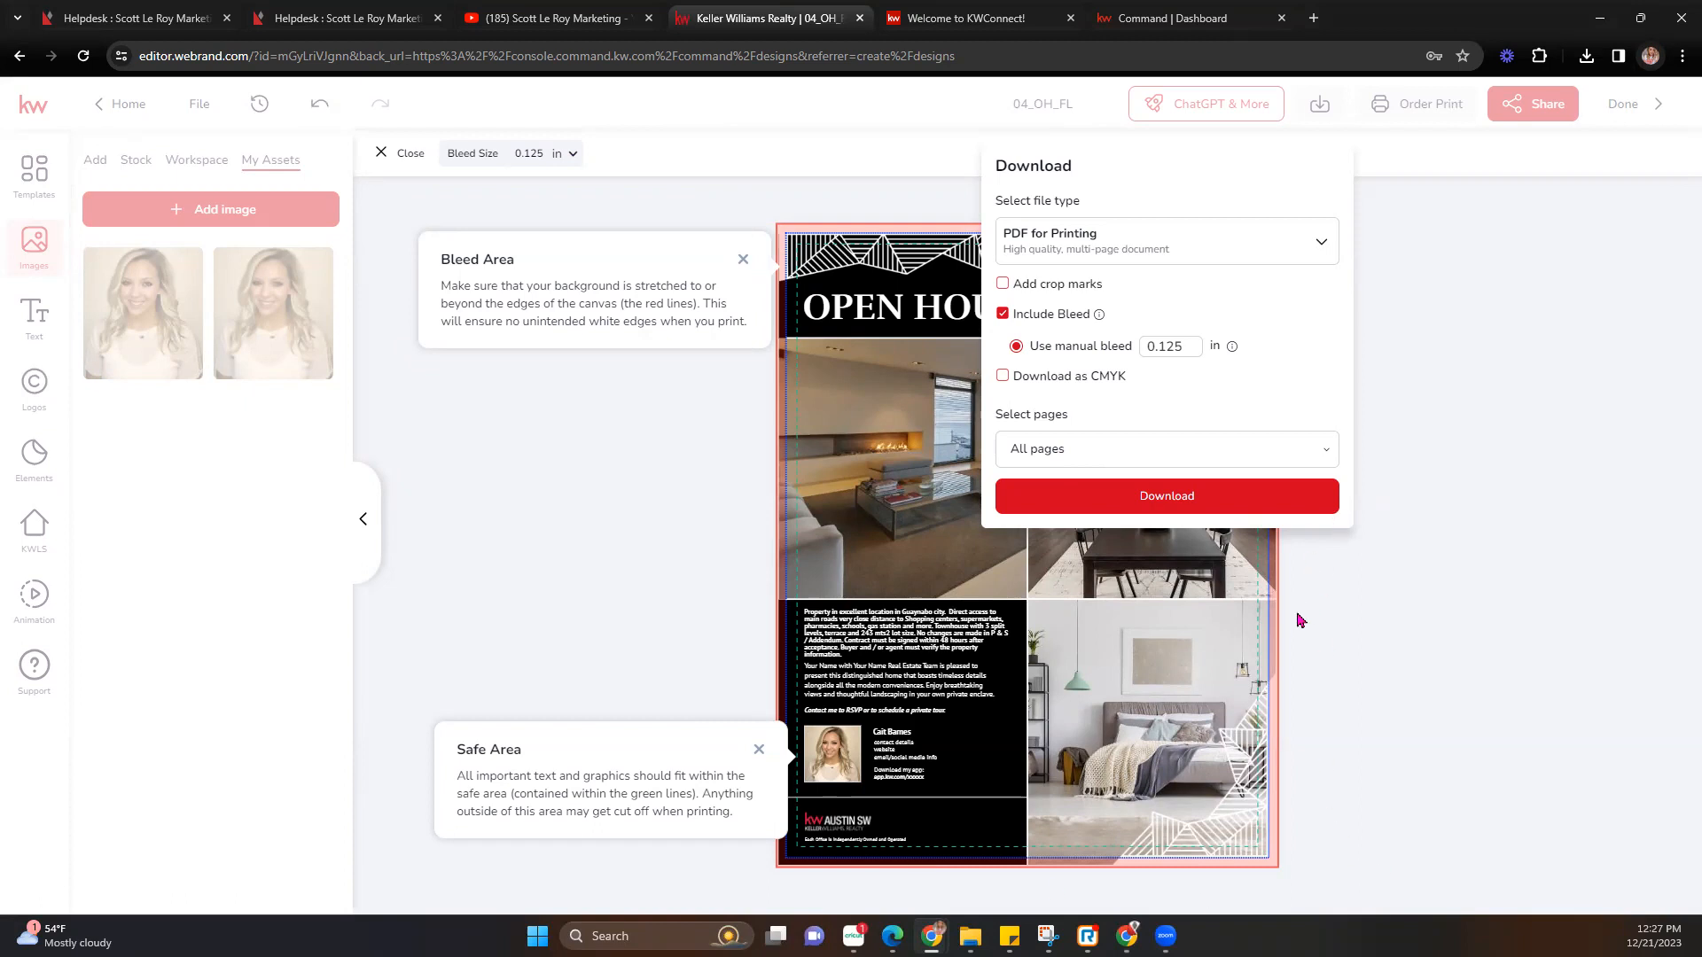
pyautogui.click(1196, 495)
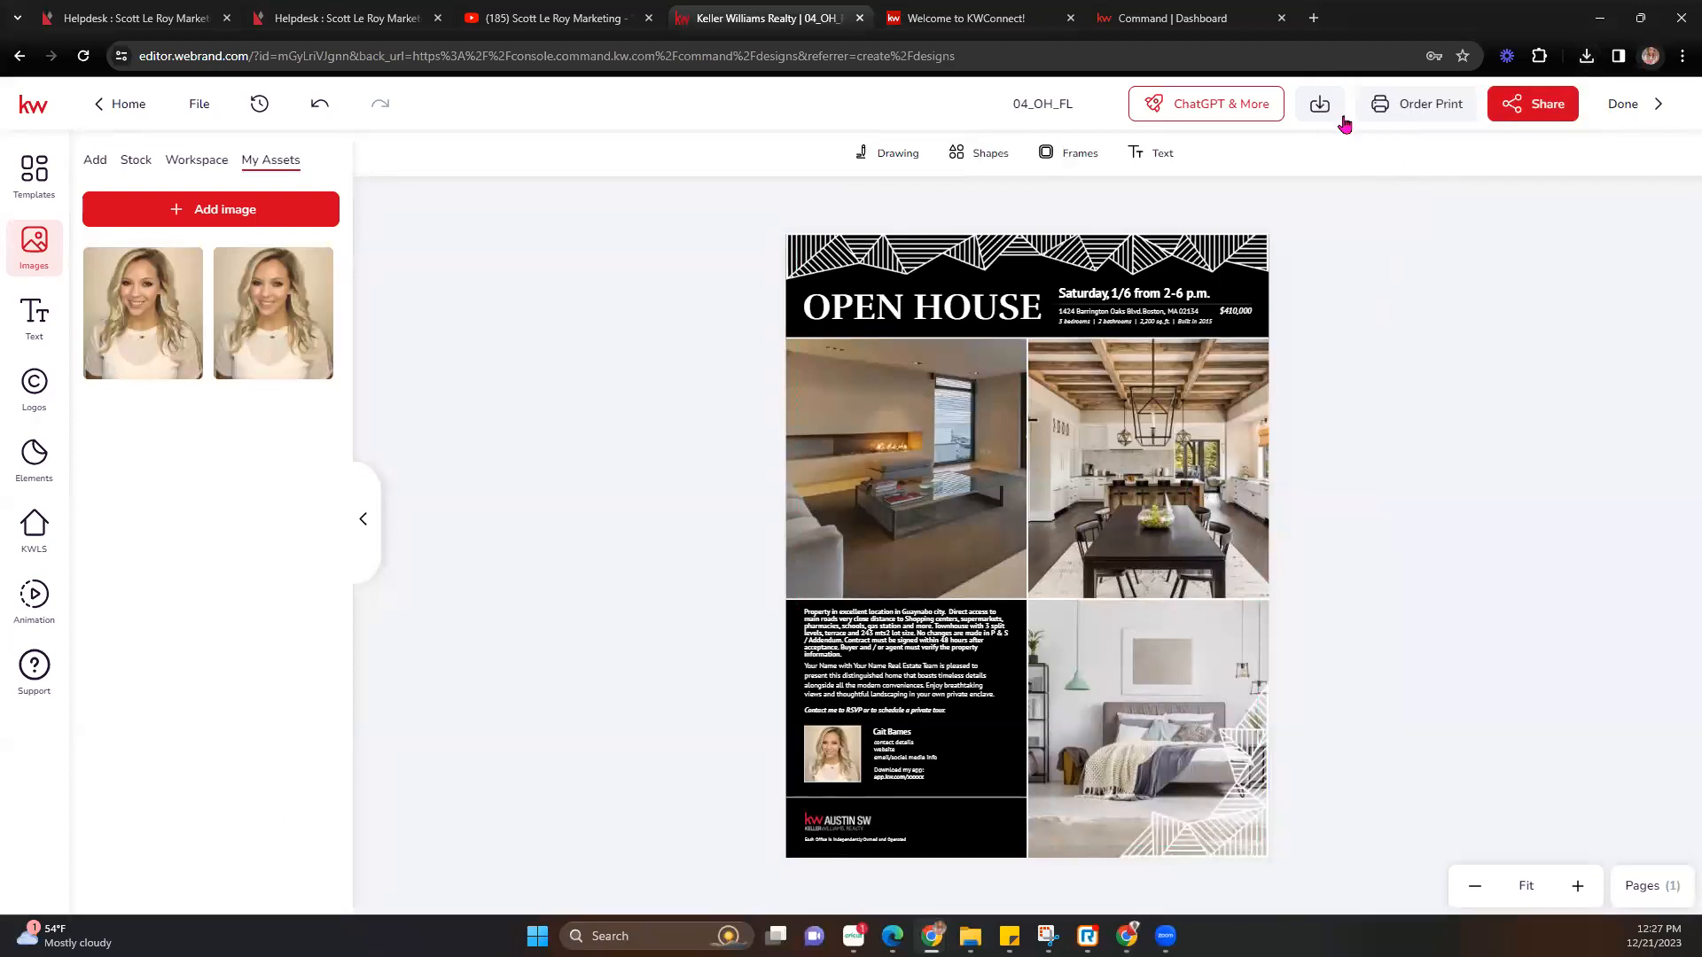
# Reopen the download options to check the file types, then close them.
pyautogui.click(1321, 105)
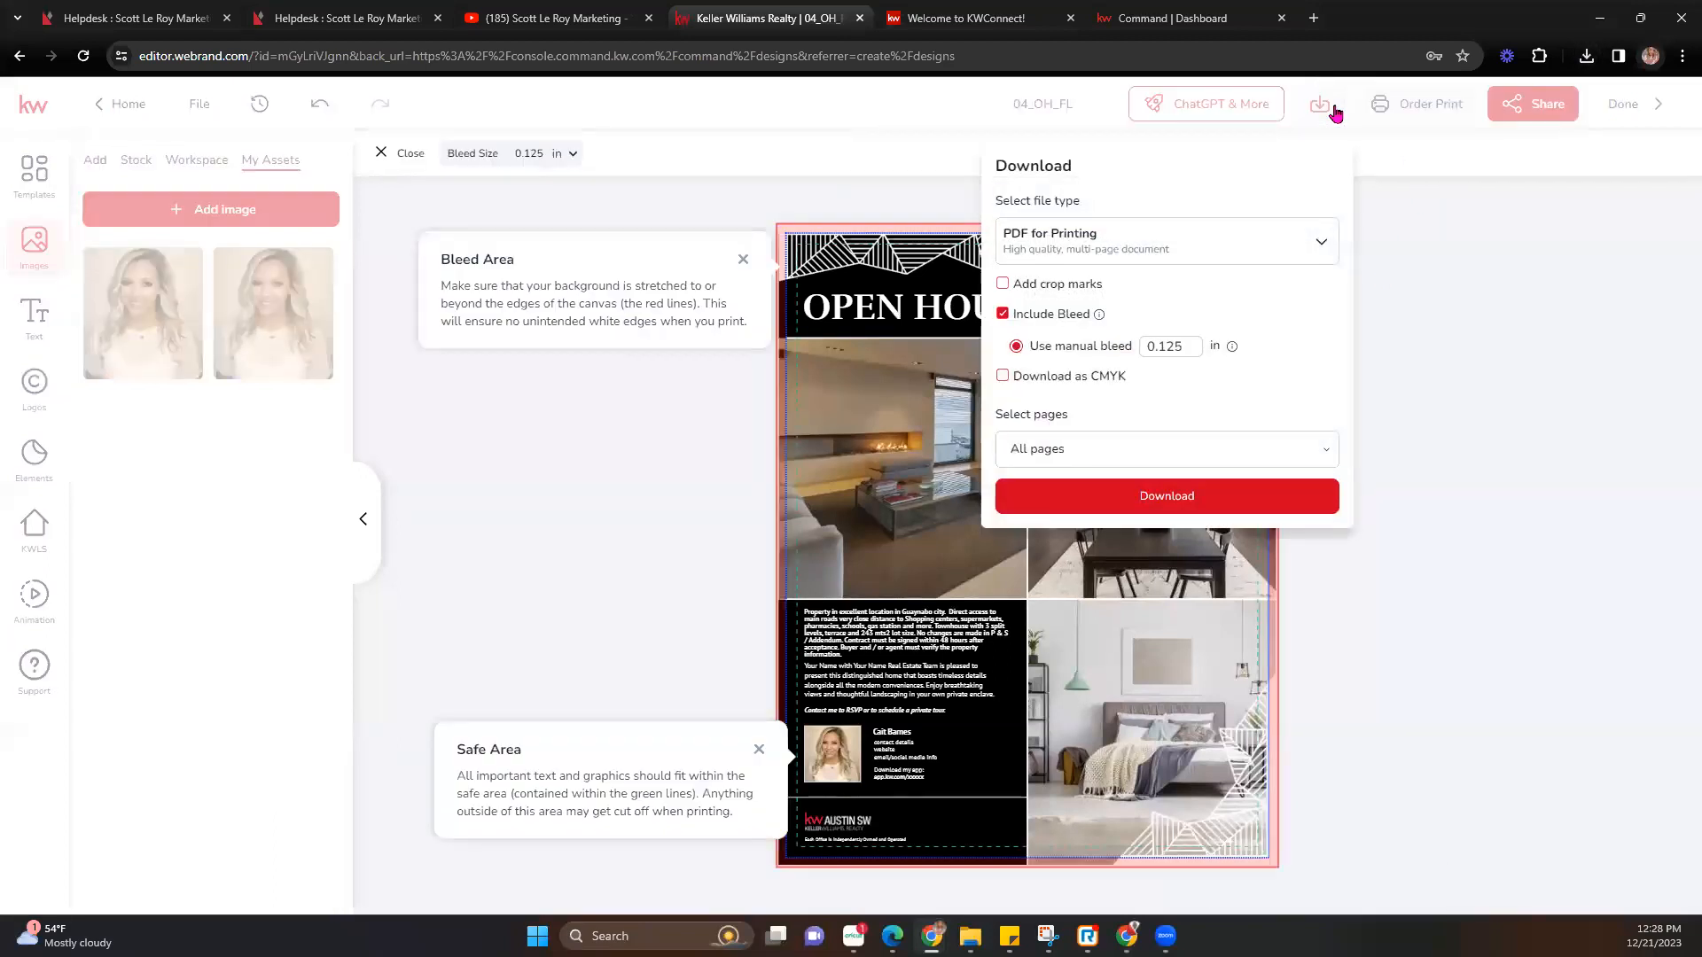
pyautogui.click(1275, 245)
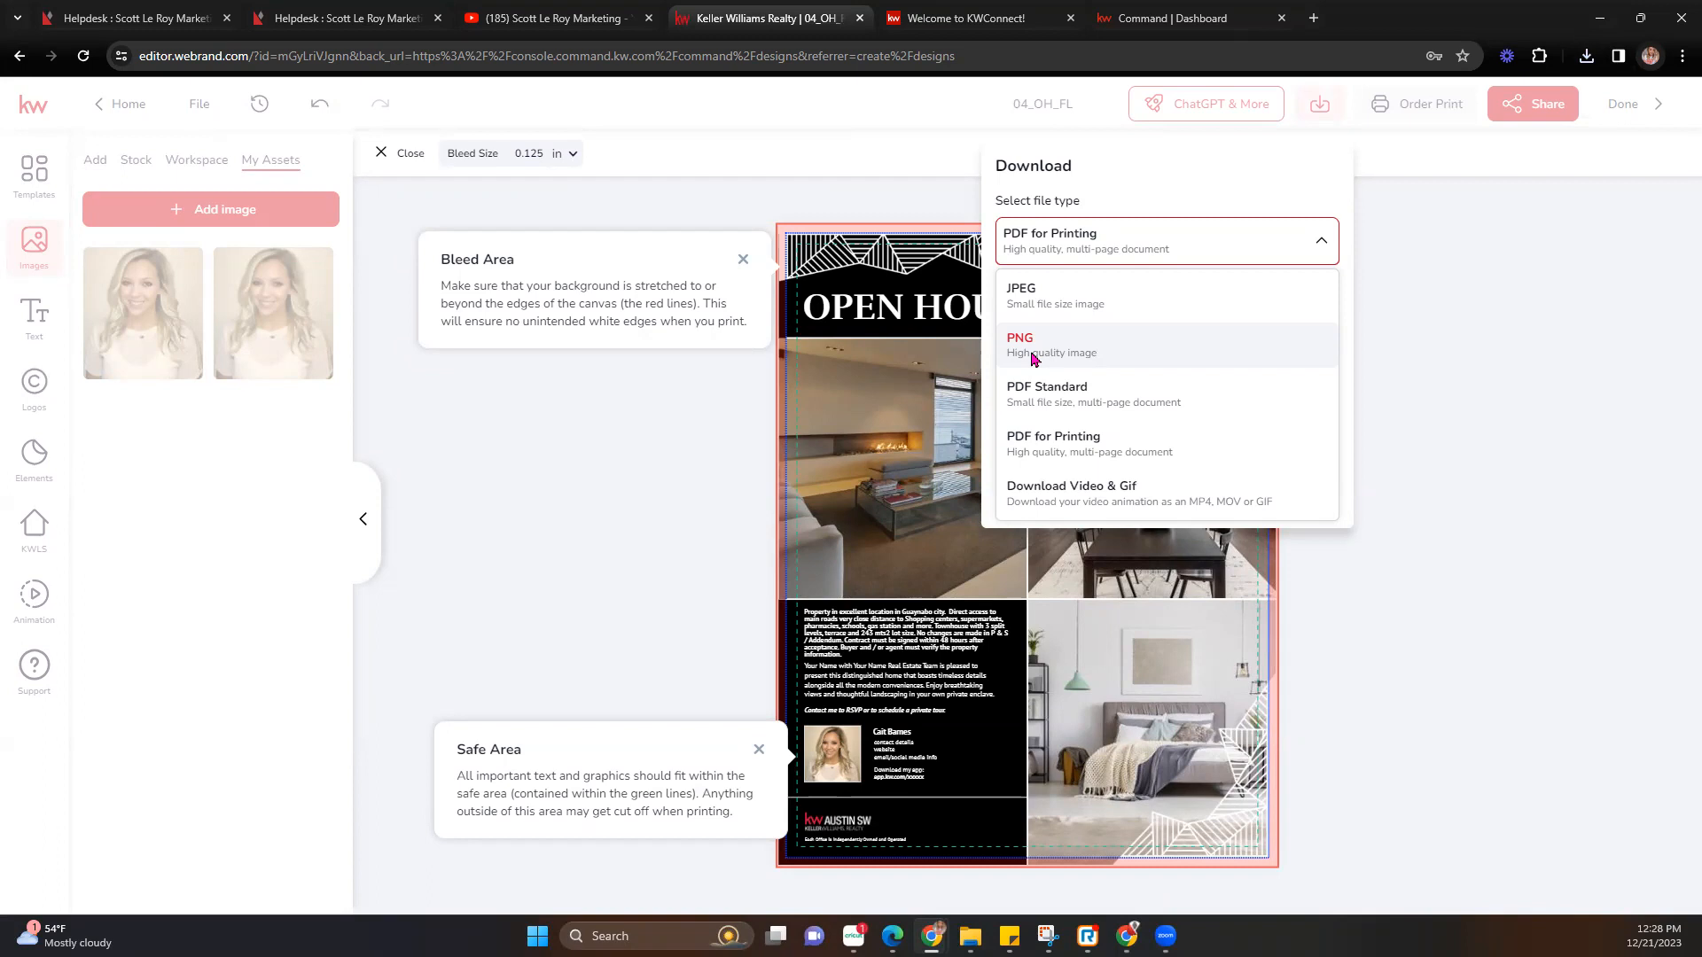
pyautogui.click(1409, 371)
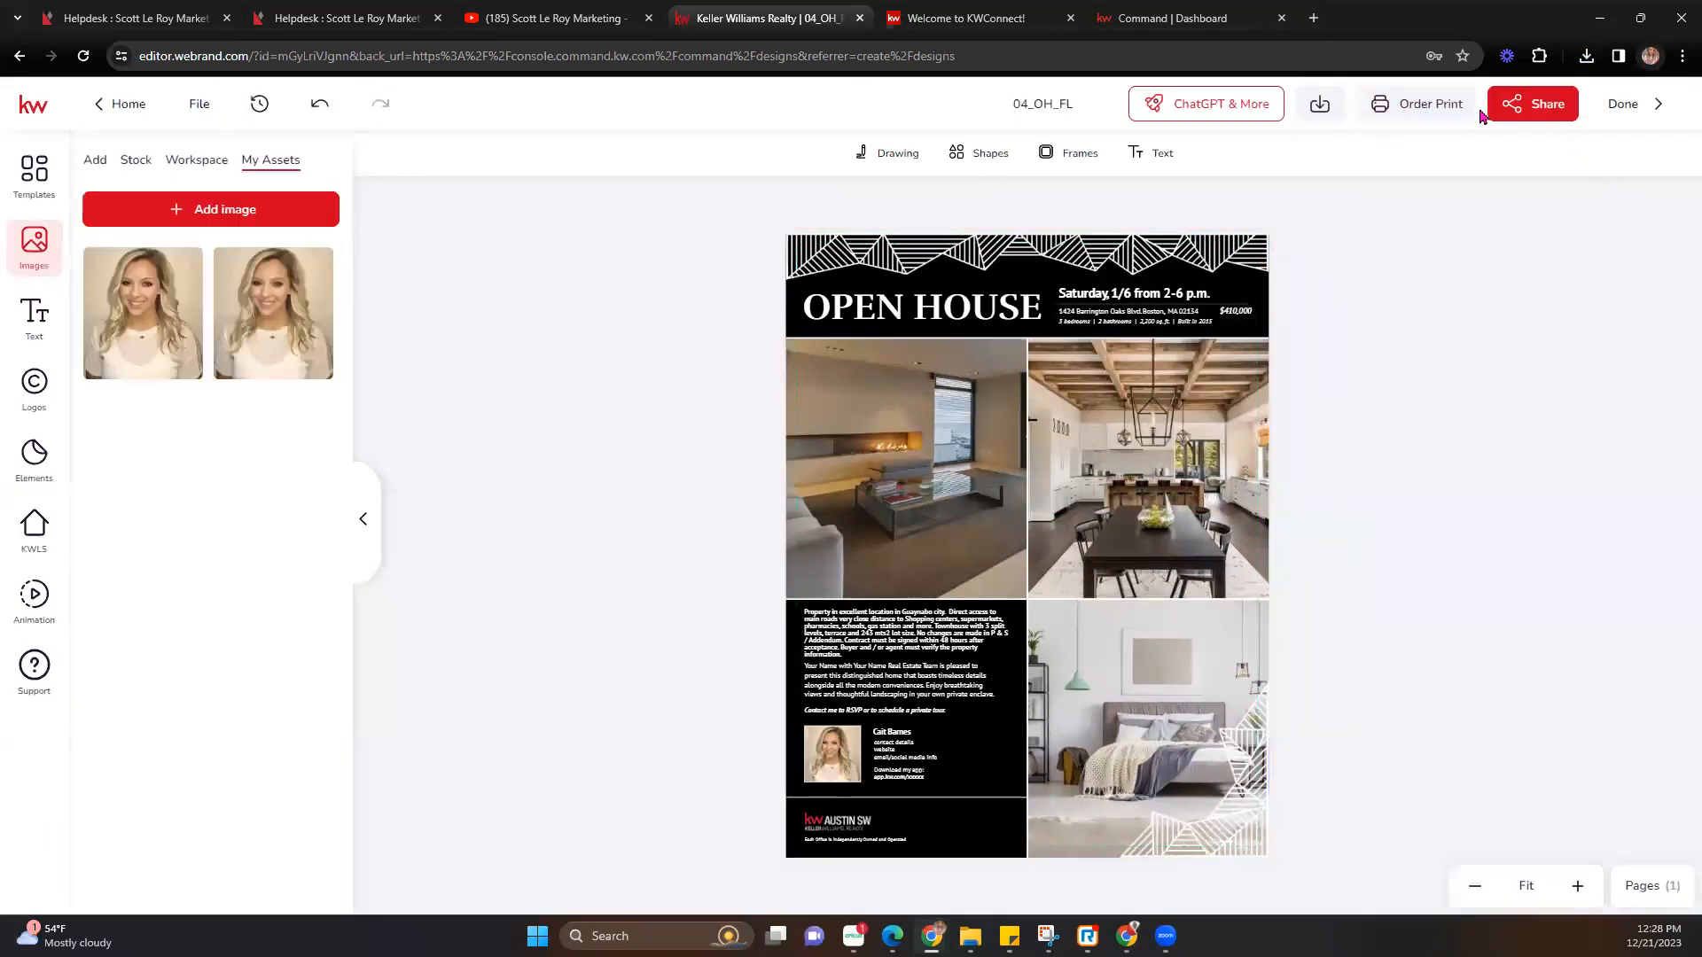
# Leave the editor saving the flier's changes, then reload the Designs list.
pyautogui.click(1639, 127)
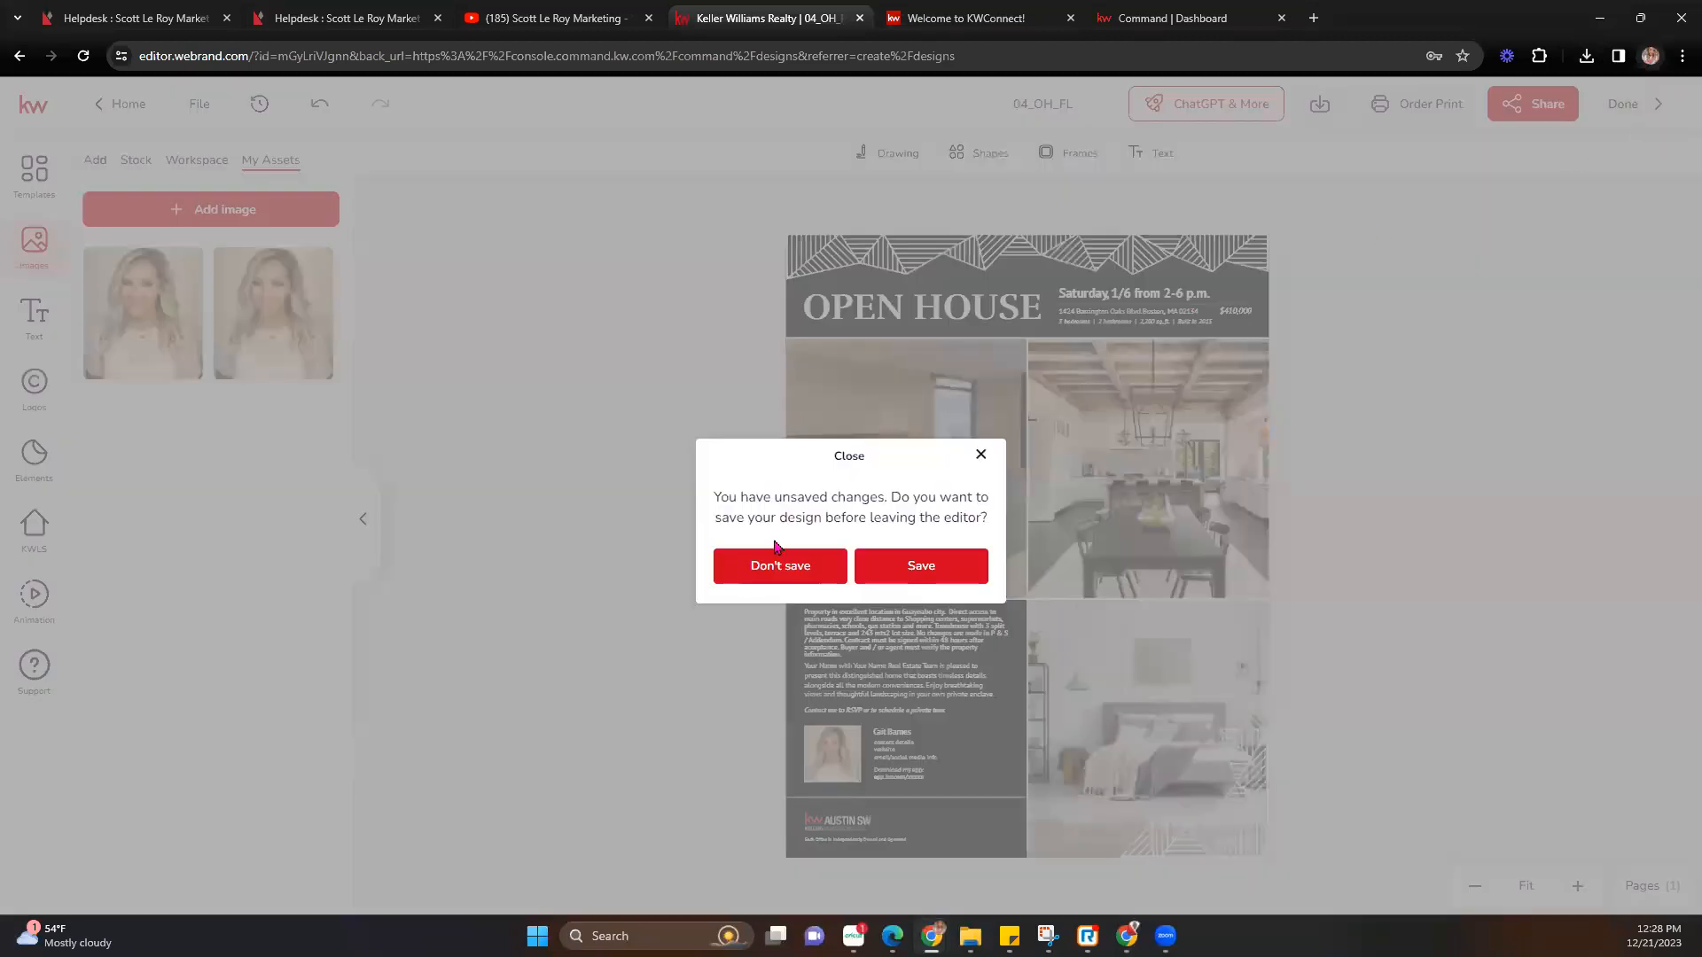
pyautogui.click(921, 568)
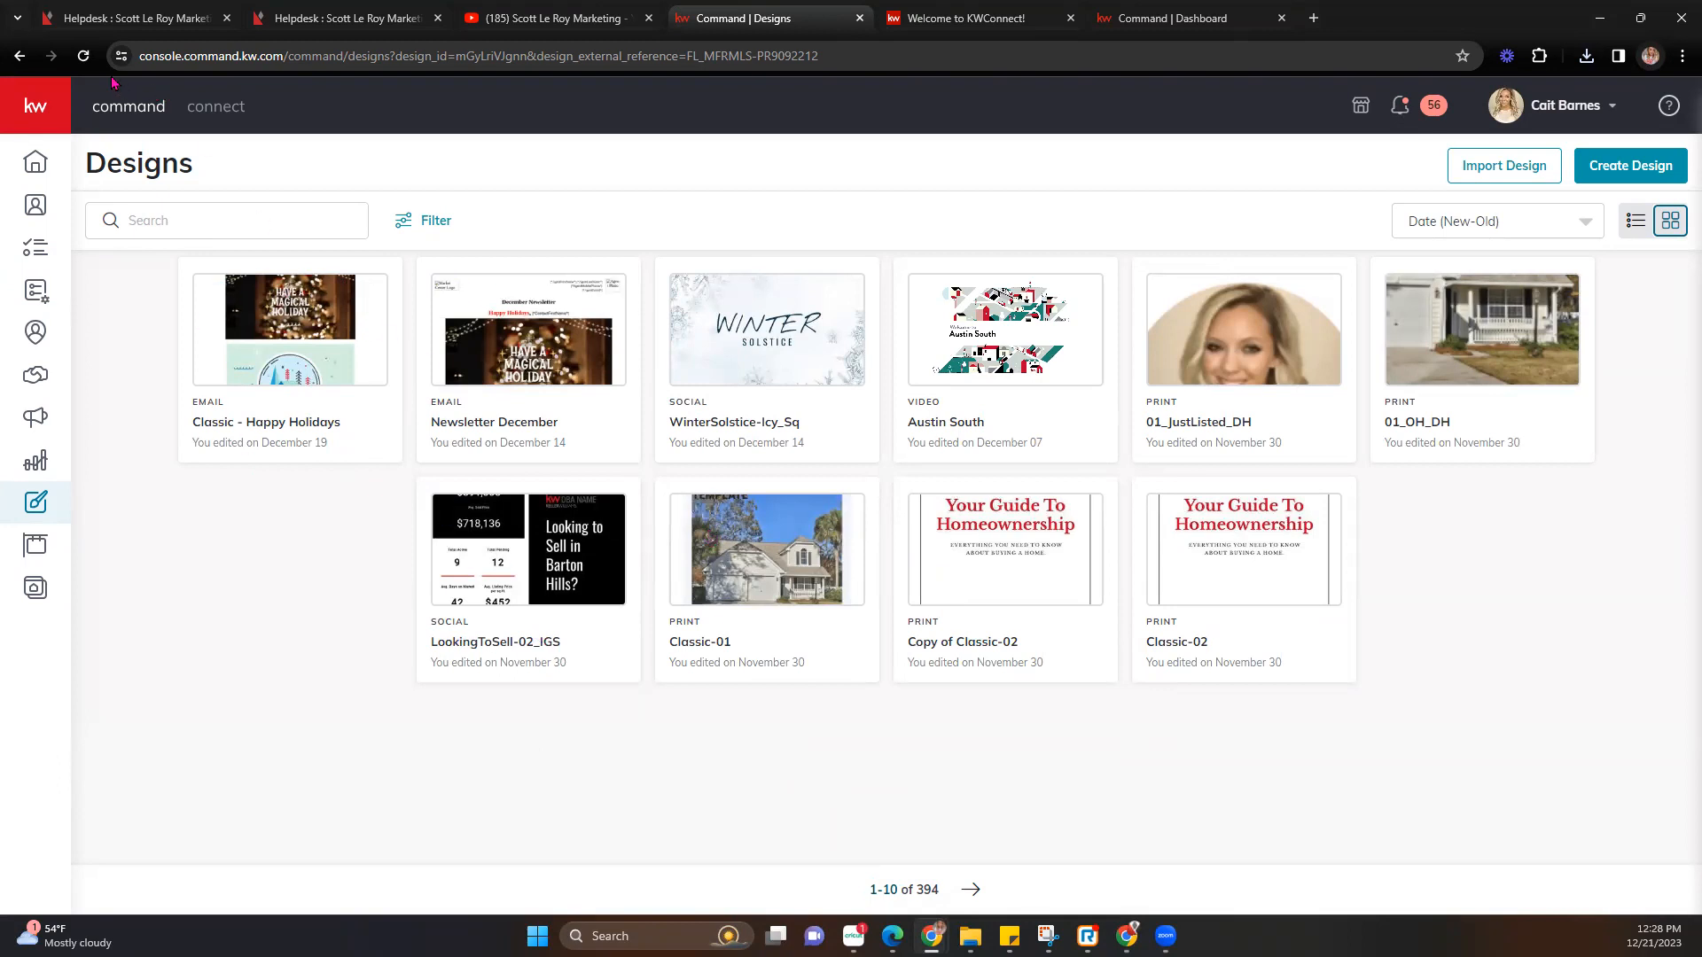
pyautogui.click(83, 56)
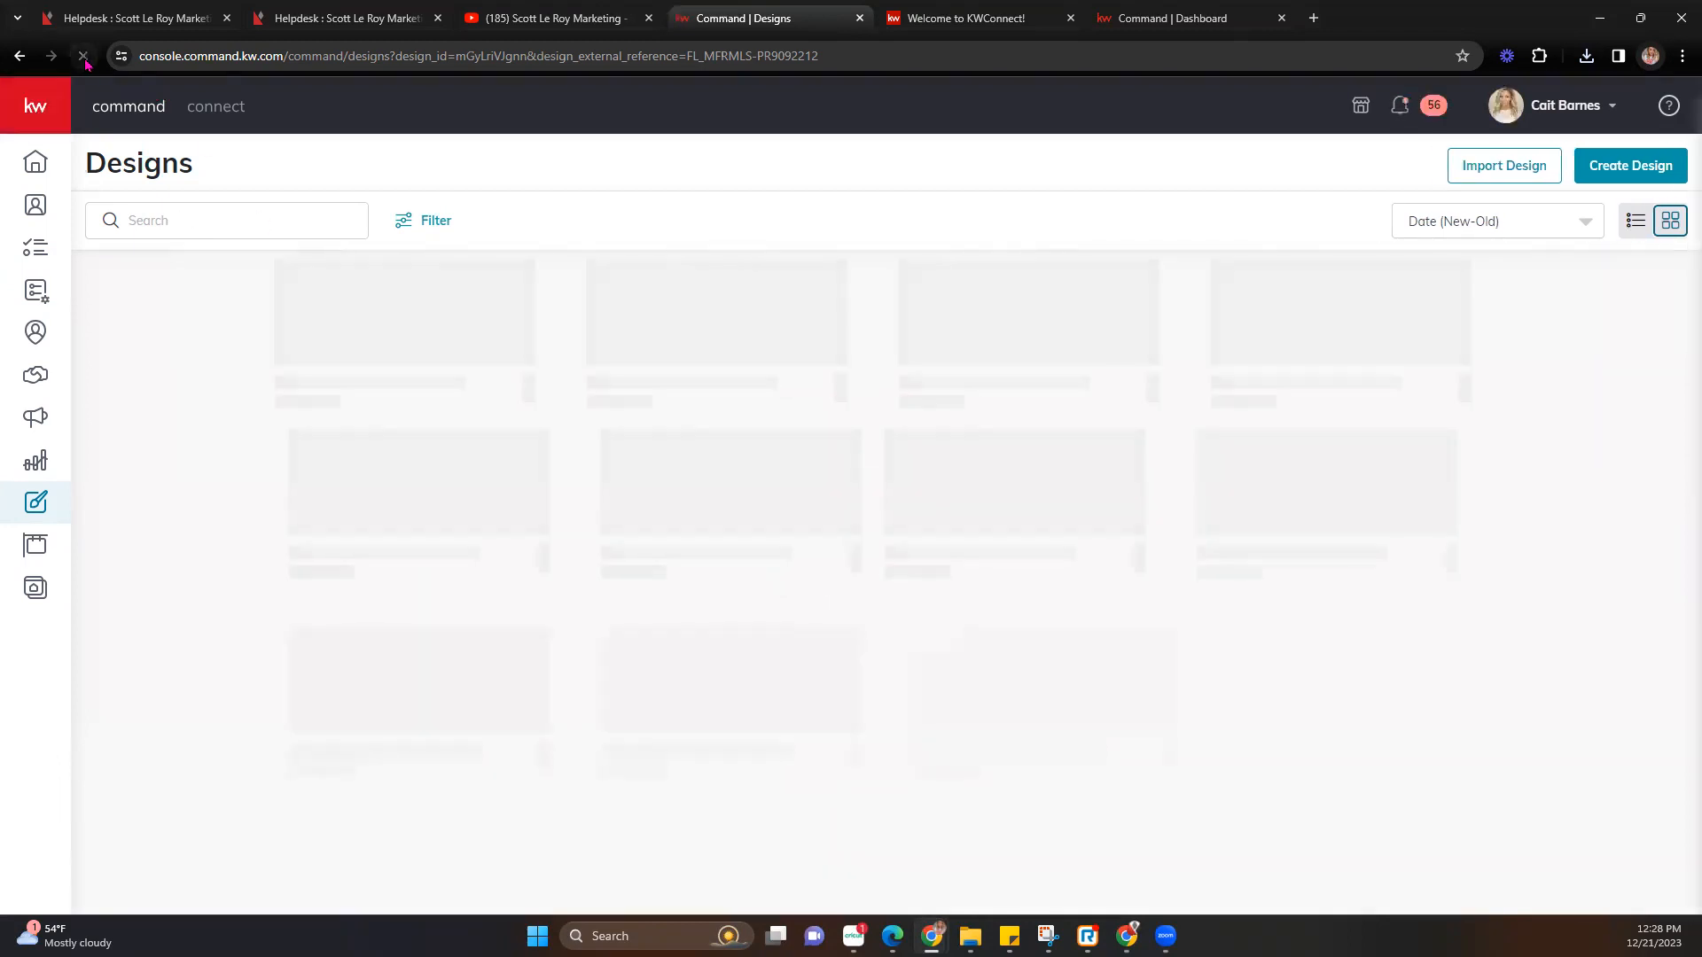
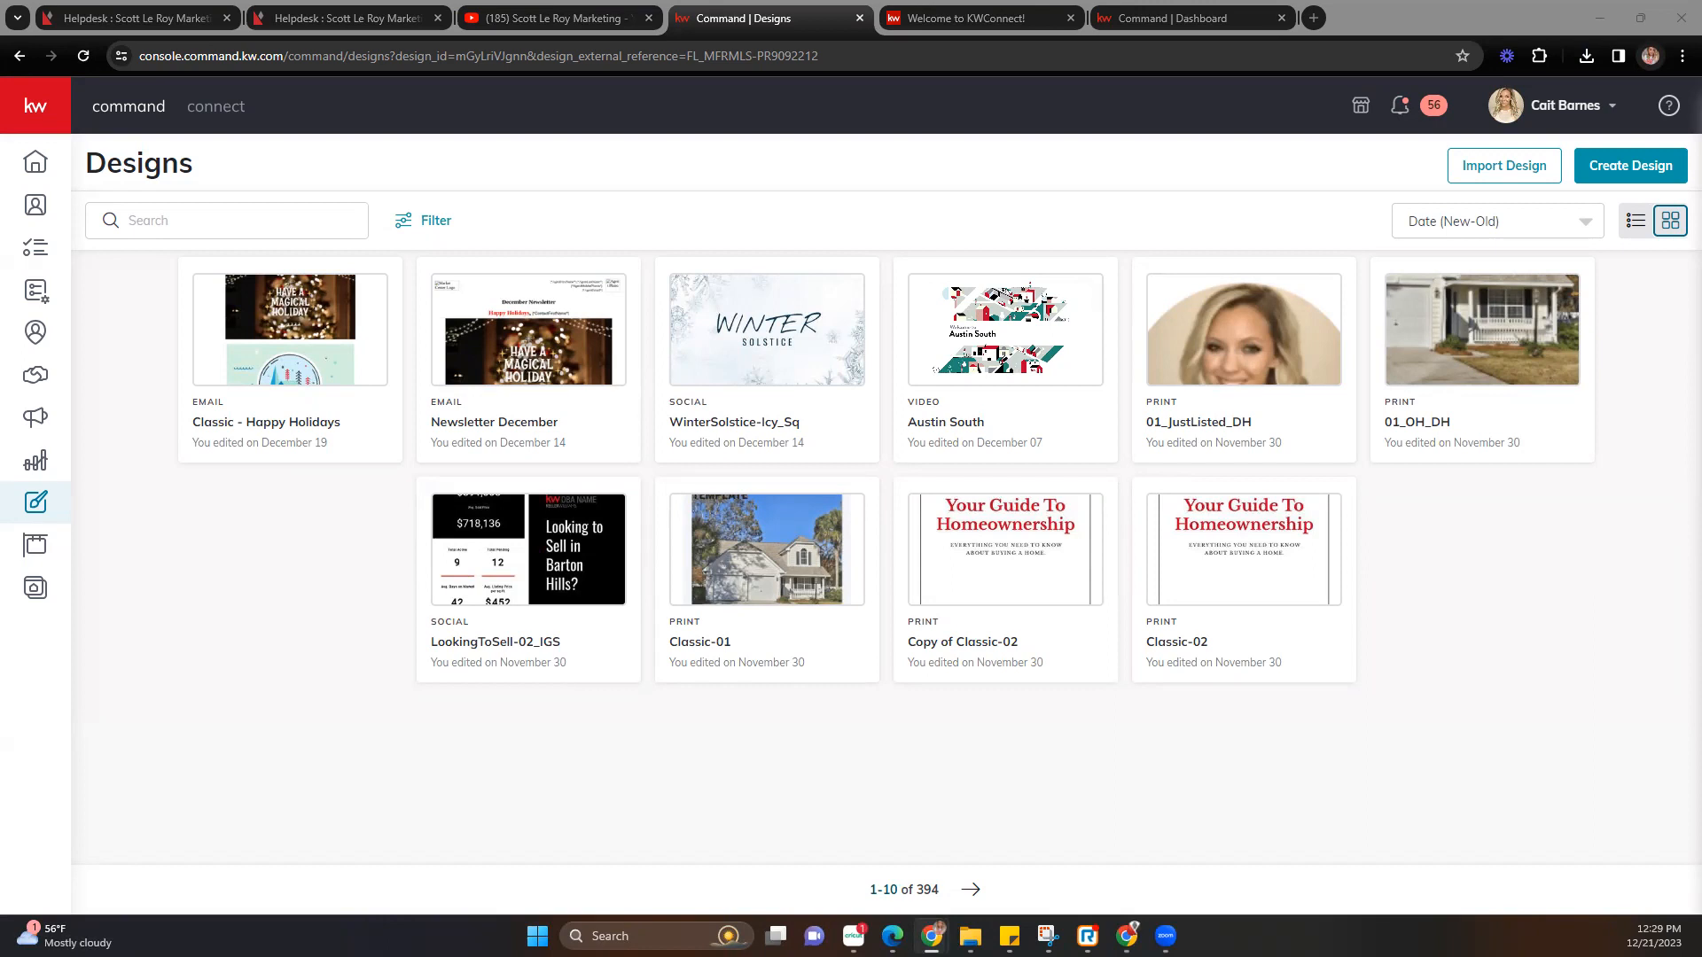
# Start a new design from the Designs library and pick the Print type.
pyautogui.click(1629, 178)
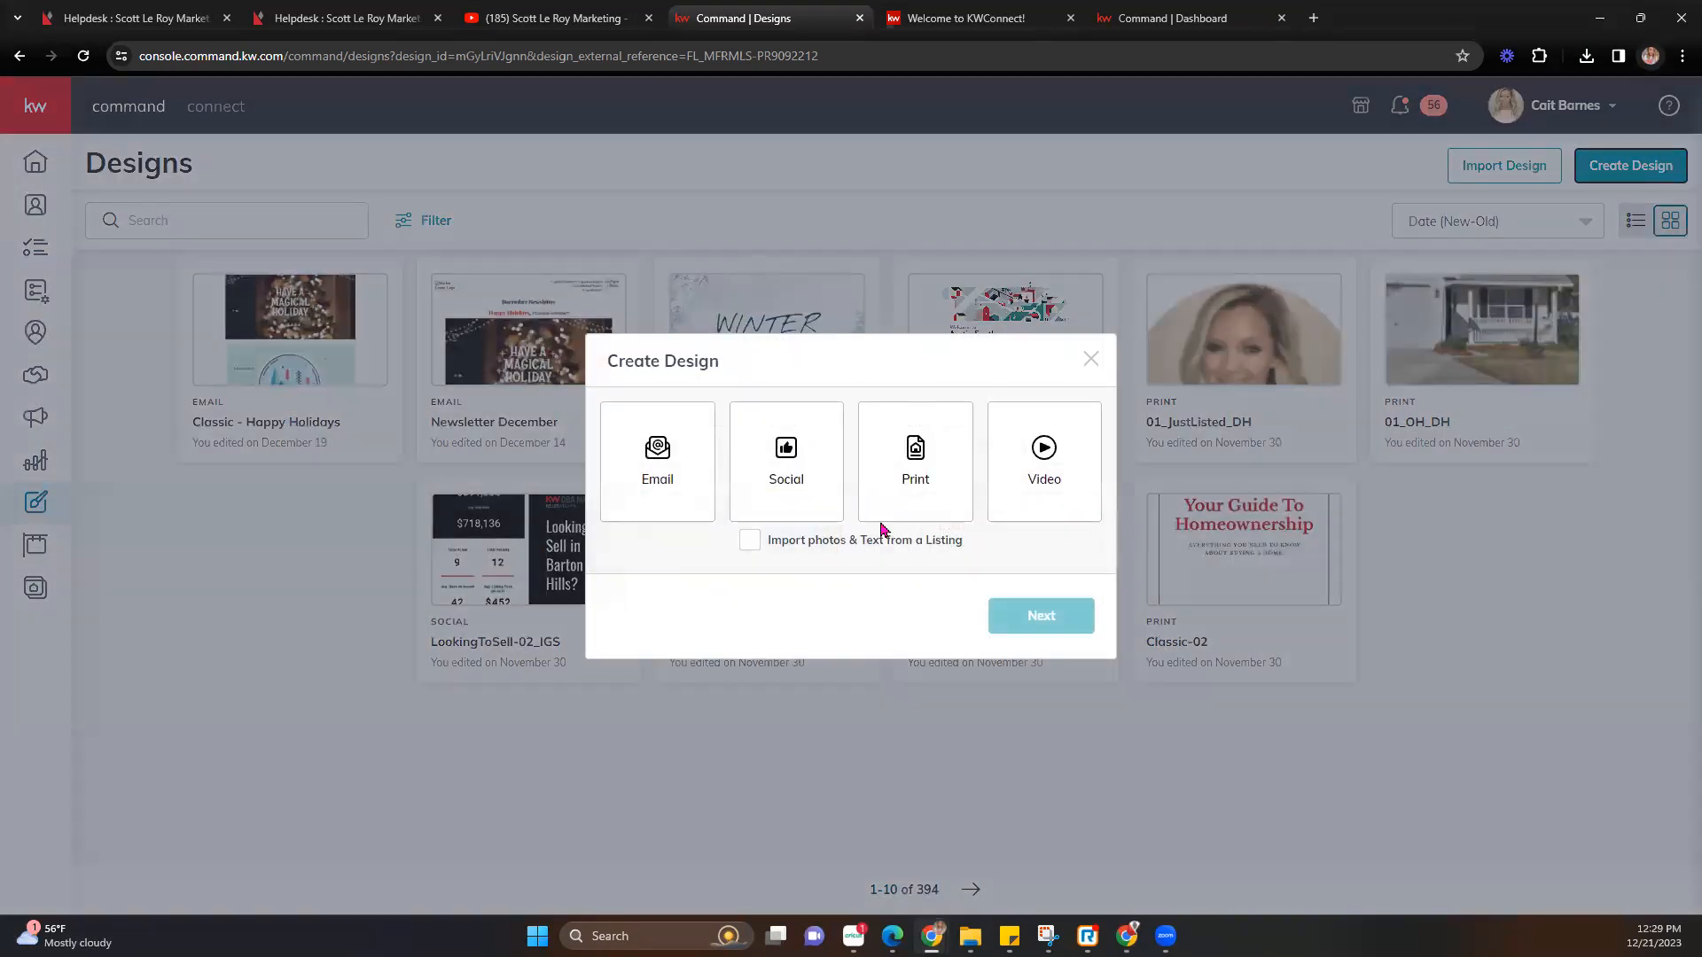
pyautogui.click(919, 490)
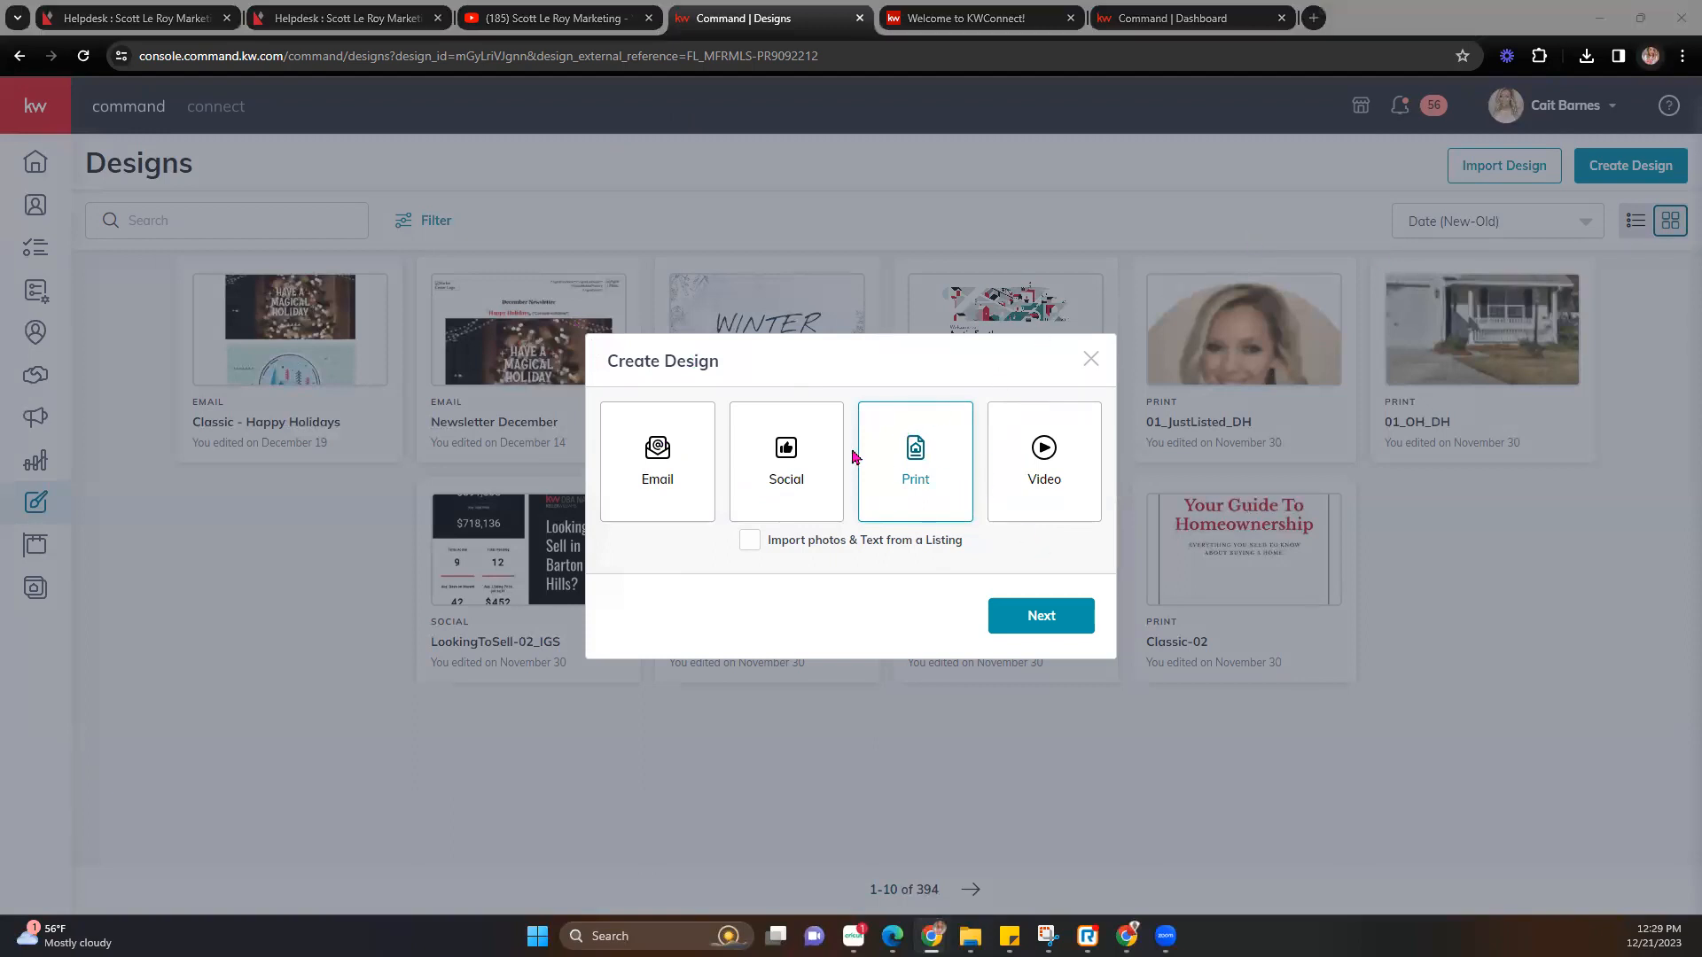
# Browse the Buyer > Buyer Presentation print templates and start a design from Modern_01.
pyautogui.click(1035, 615)
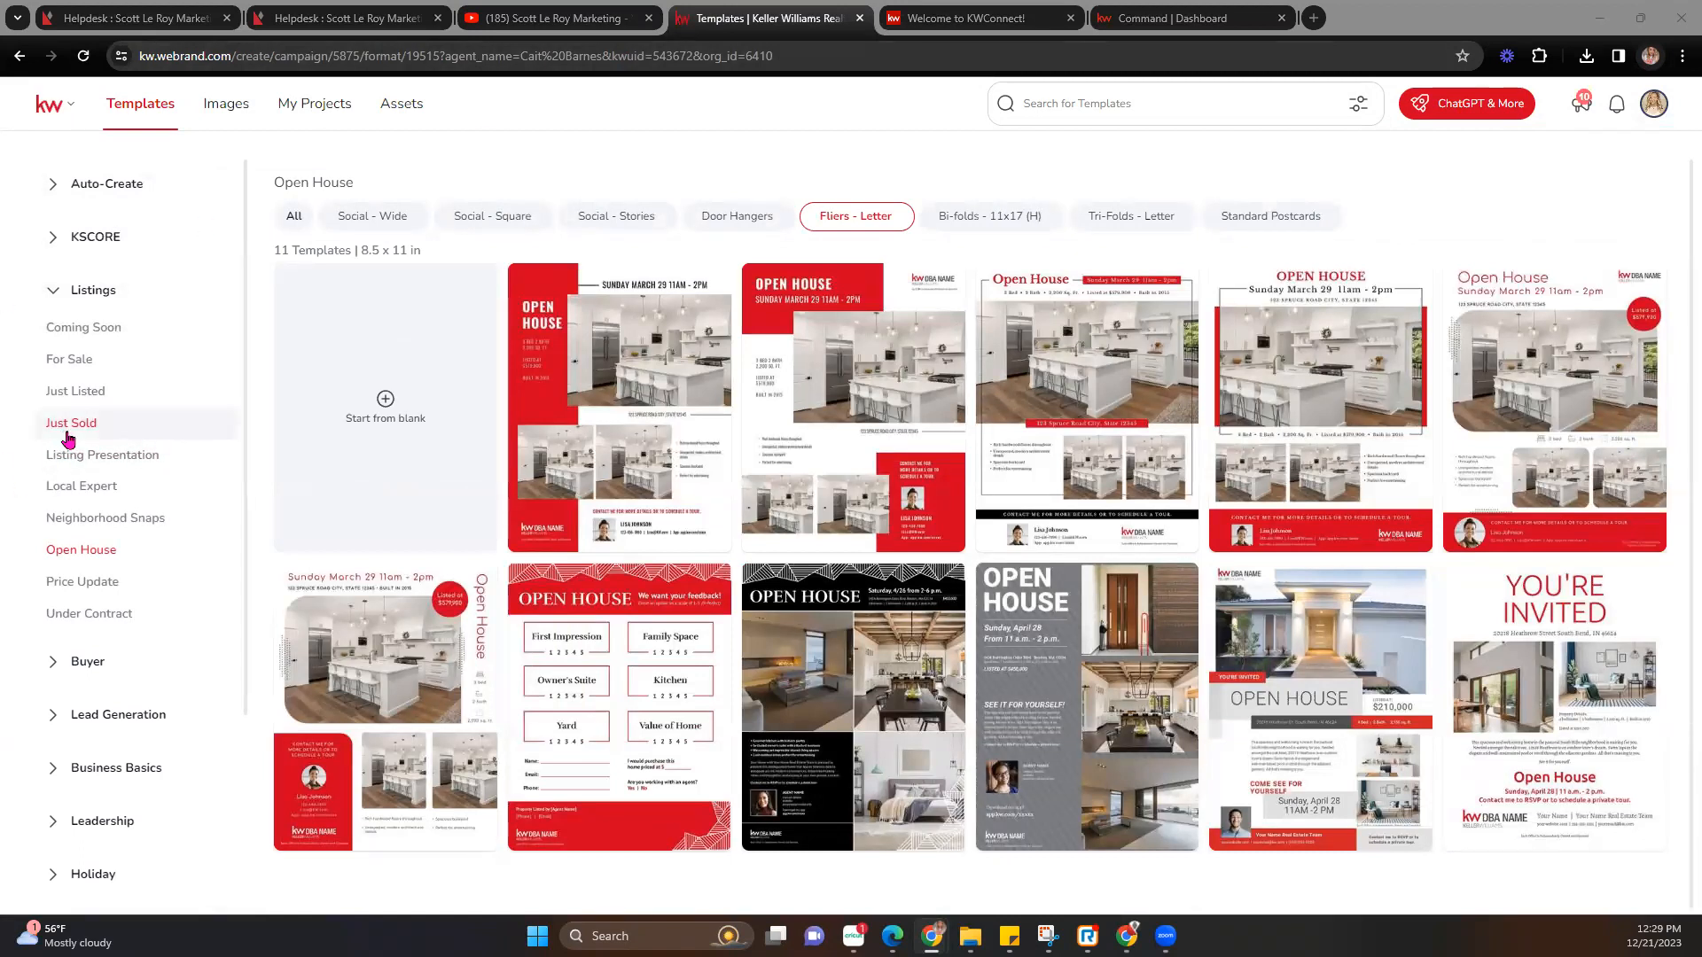
pyautogui.click(75, 662)
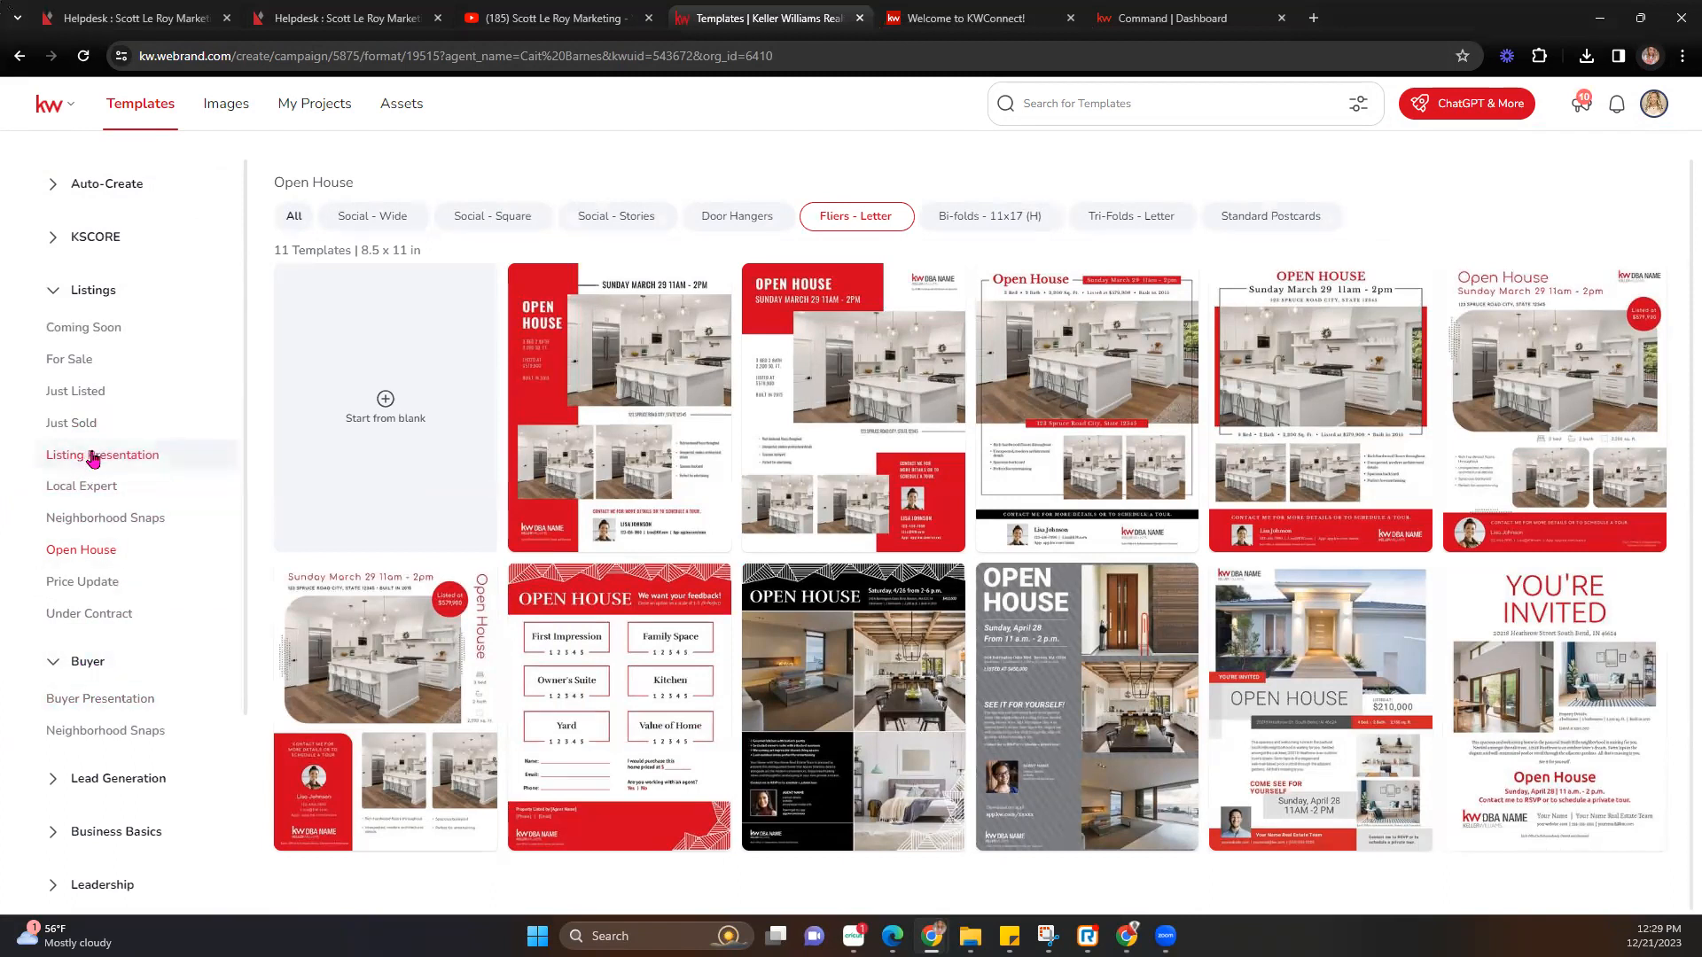
pyautogui.click(119, 700)
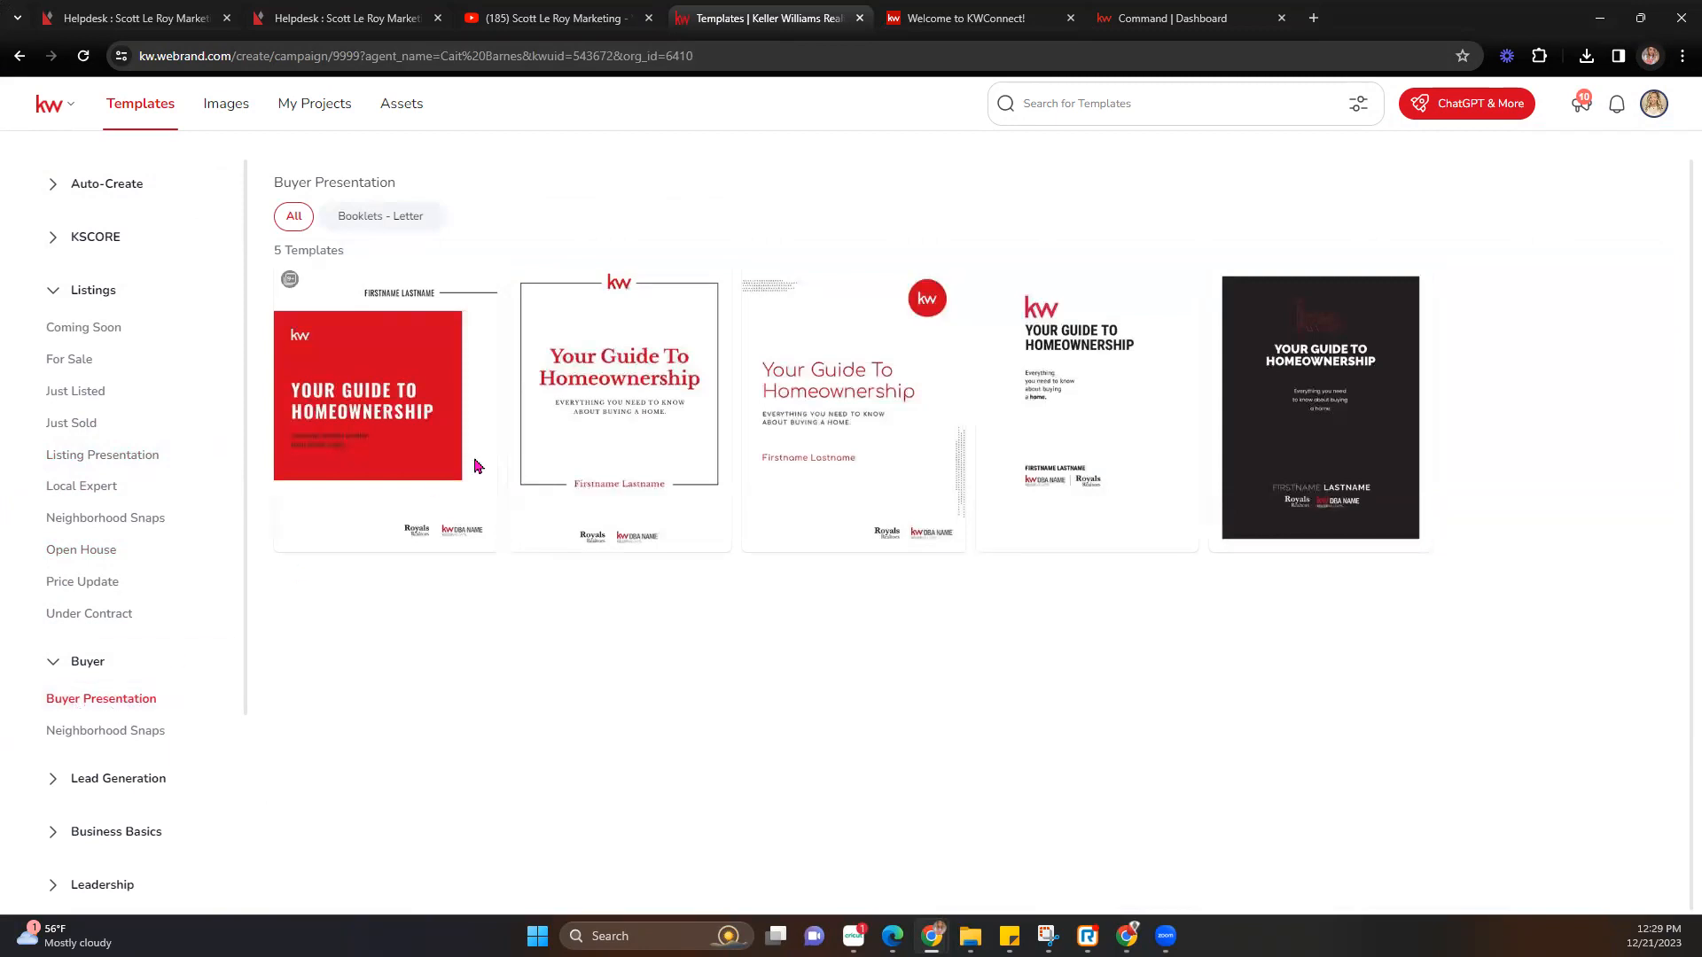
pyautogui.moveTo(573, 396)
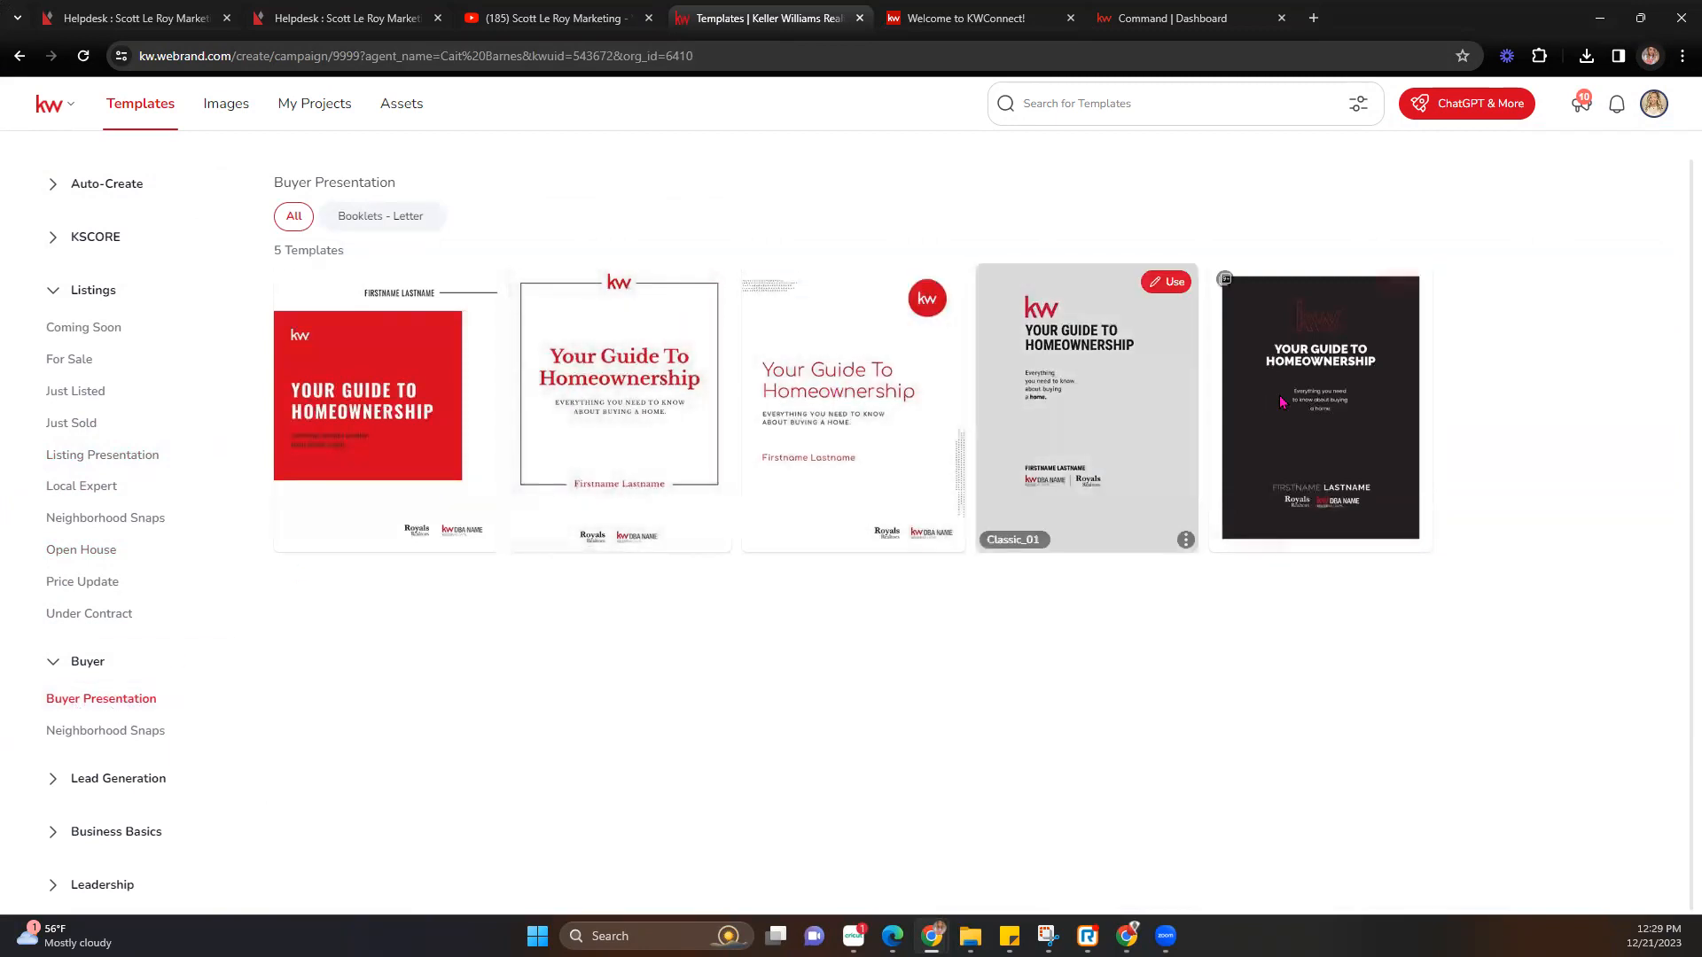
pyautogui.moveTo(1280, 401)
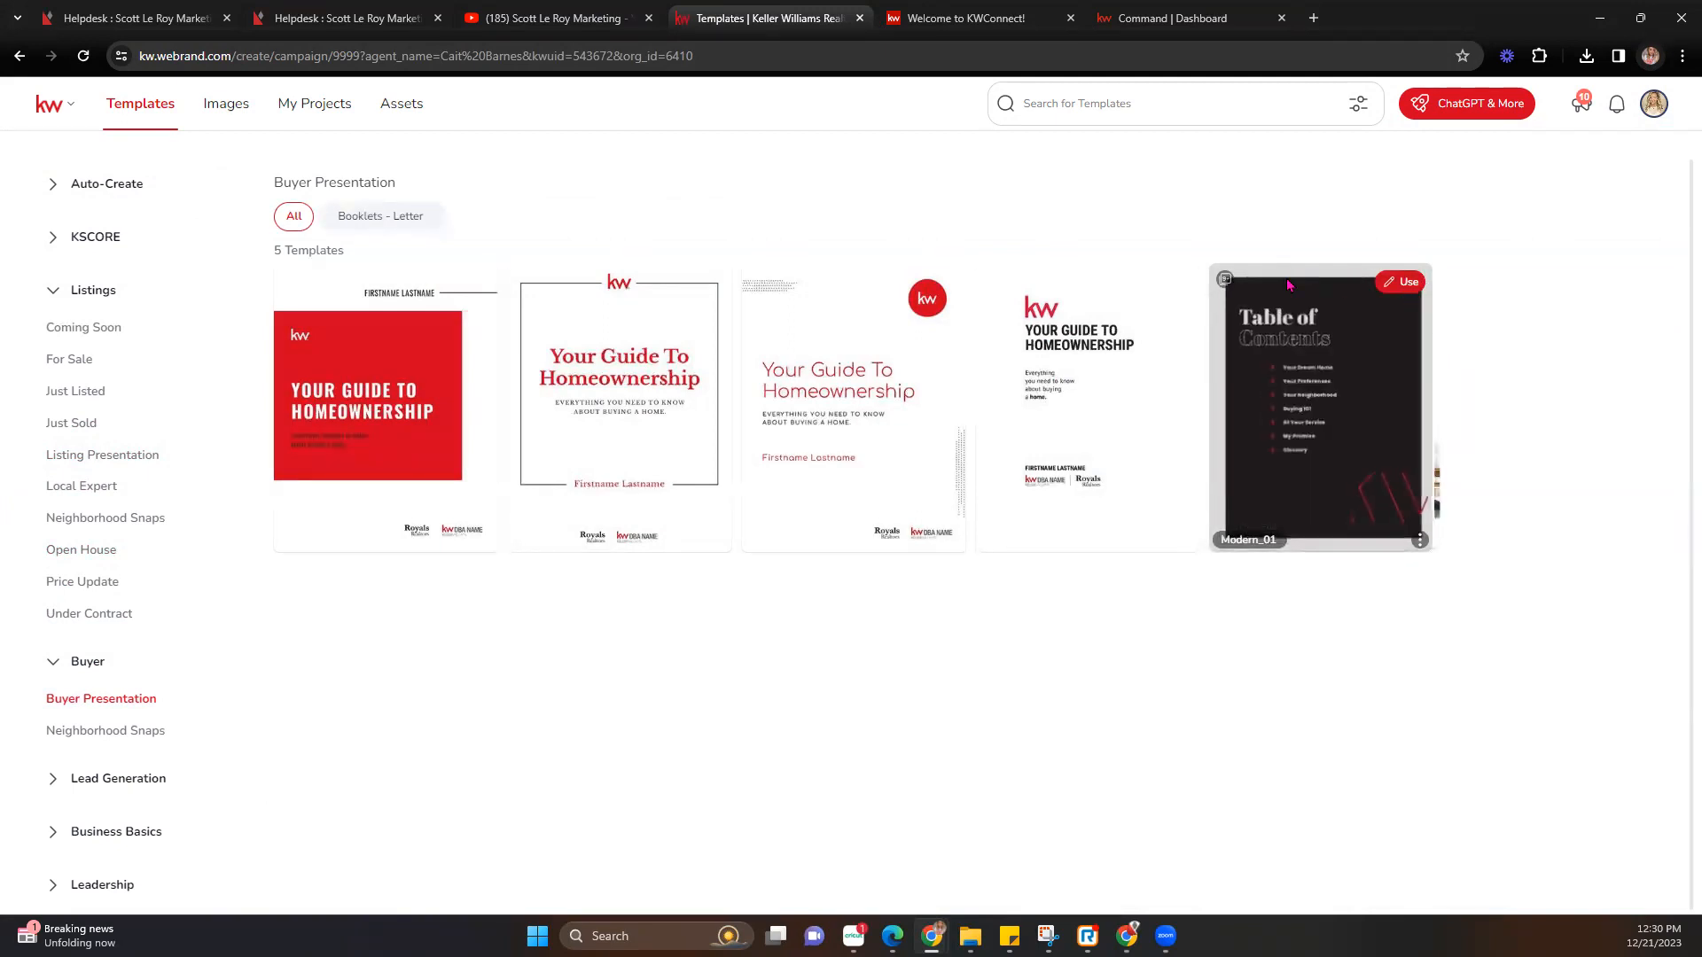
pyautogui.click(1385, 284)
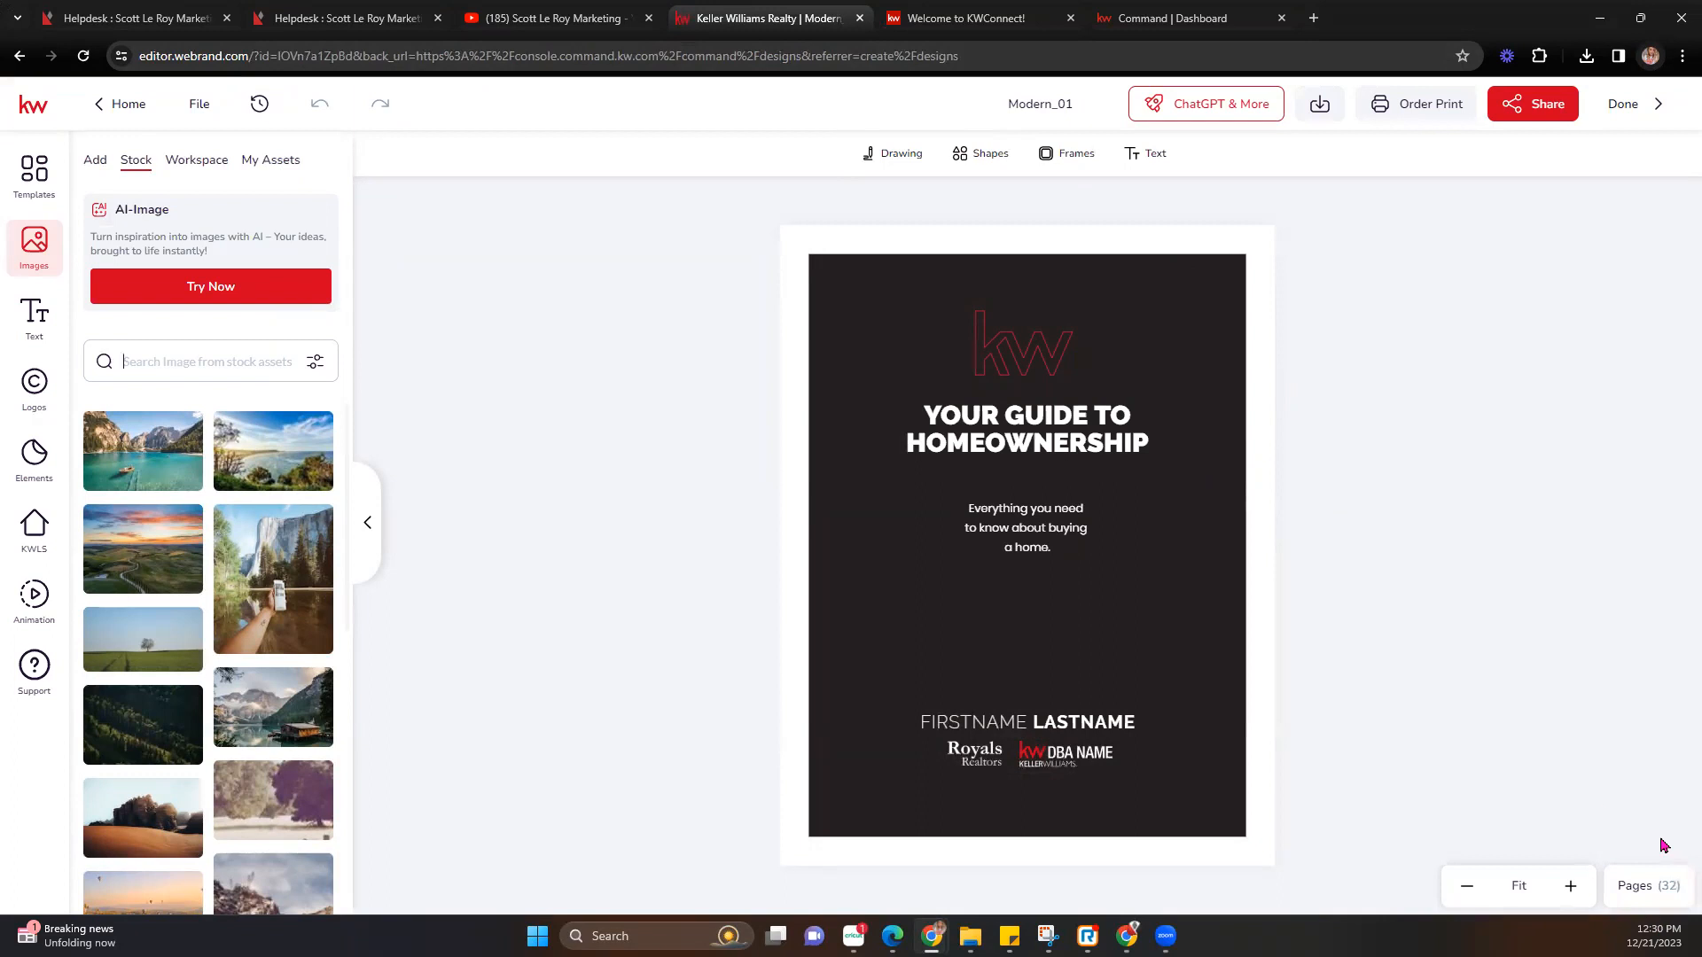
# Show the Pages panel and scroll through the buyer guide's 32 page thumbnails.
pyautogui.click(1658, 886)
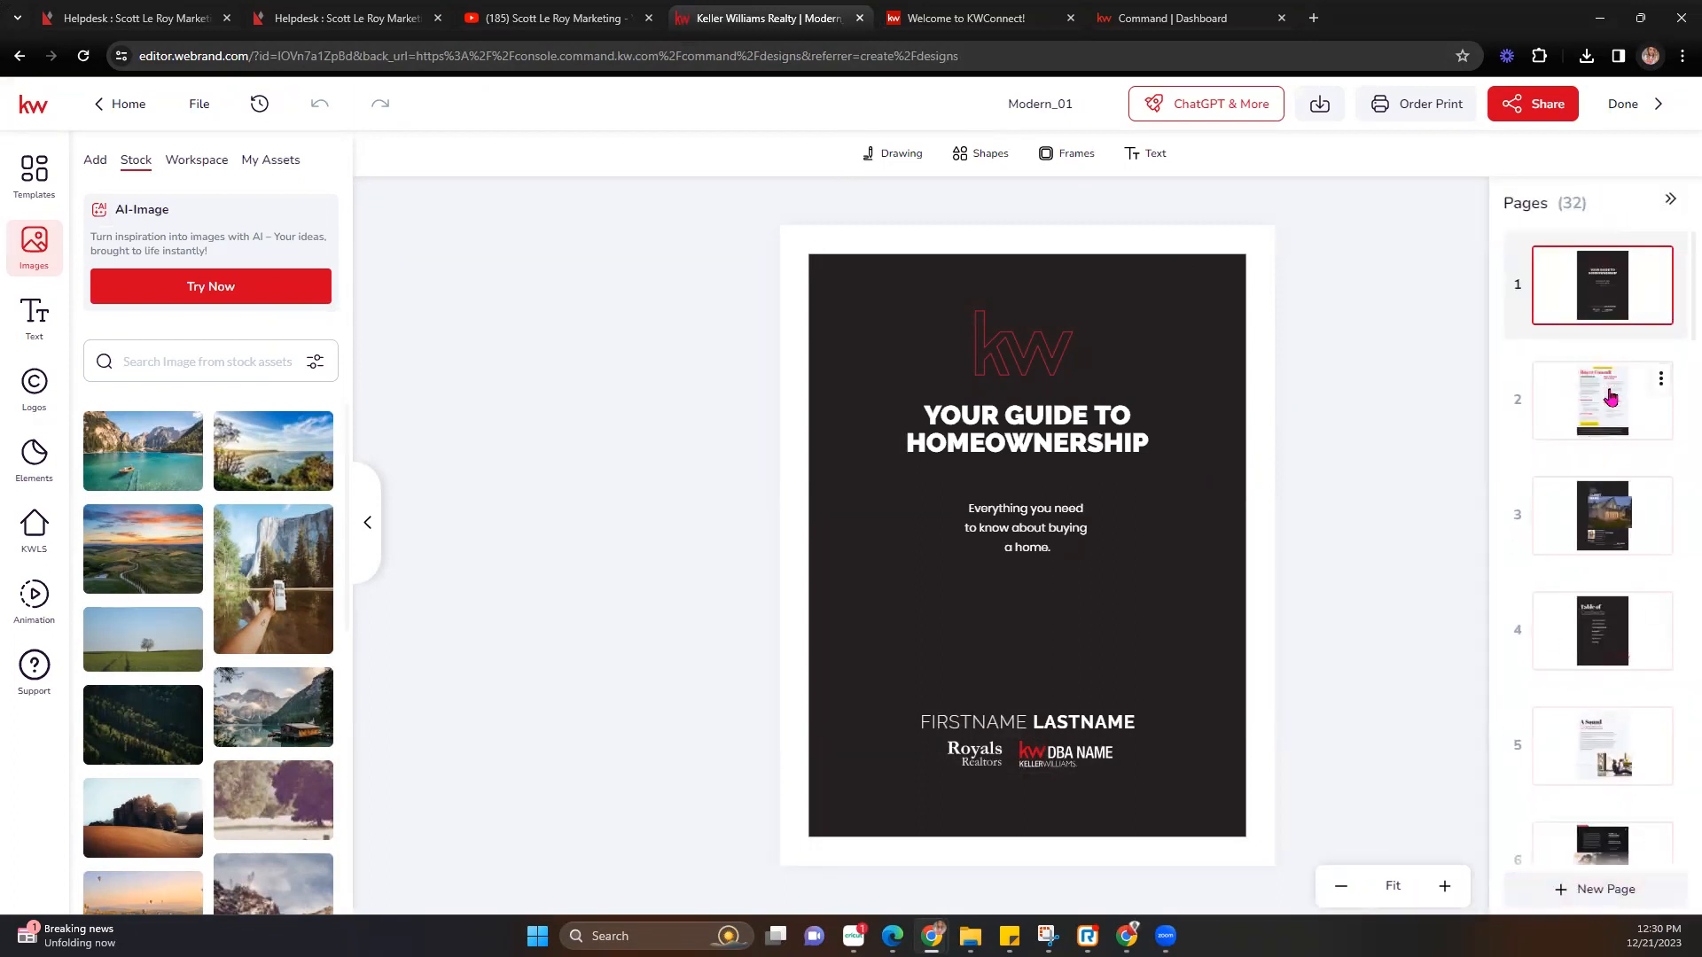
pyautogui.scroll(-10, 1589, 545)
pyautogui.scroll(-15, 1589, 545)
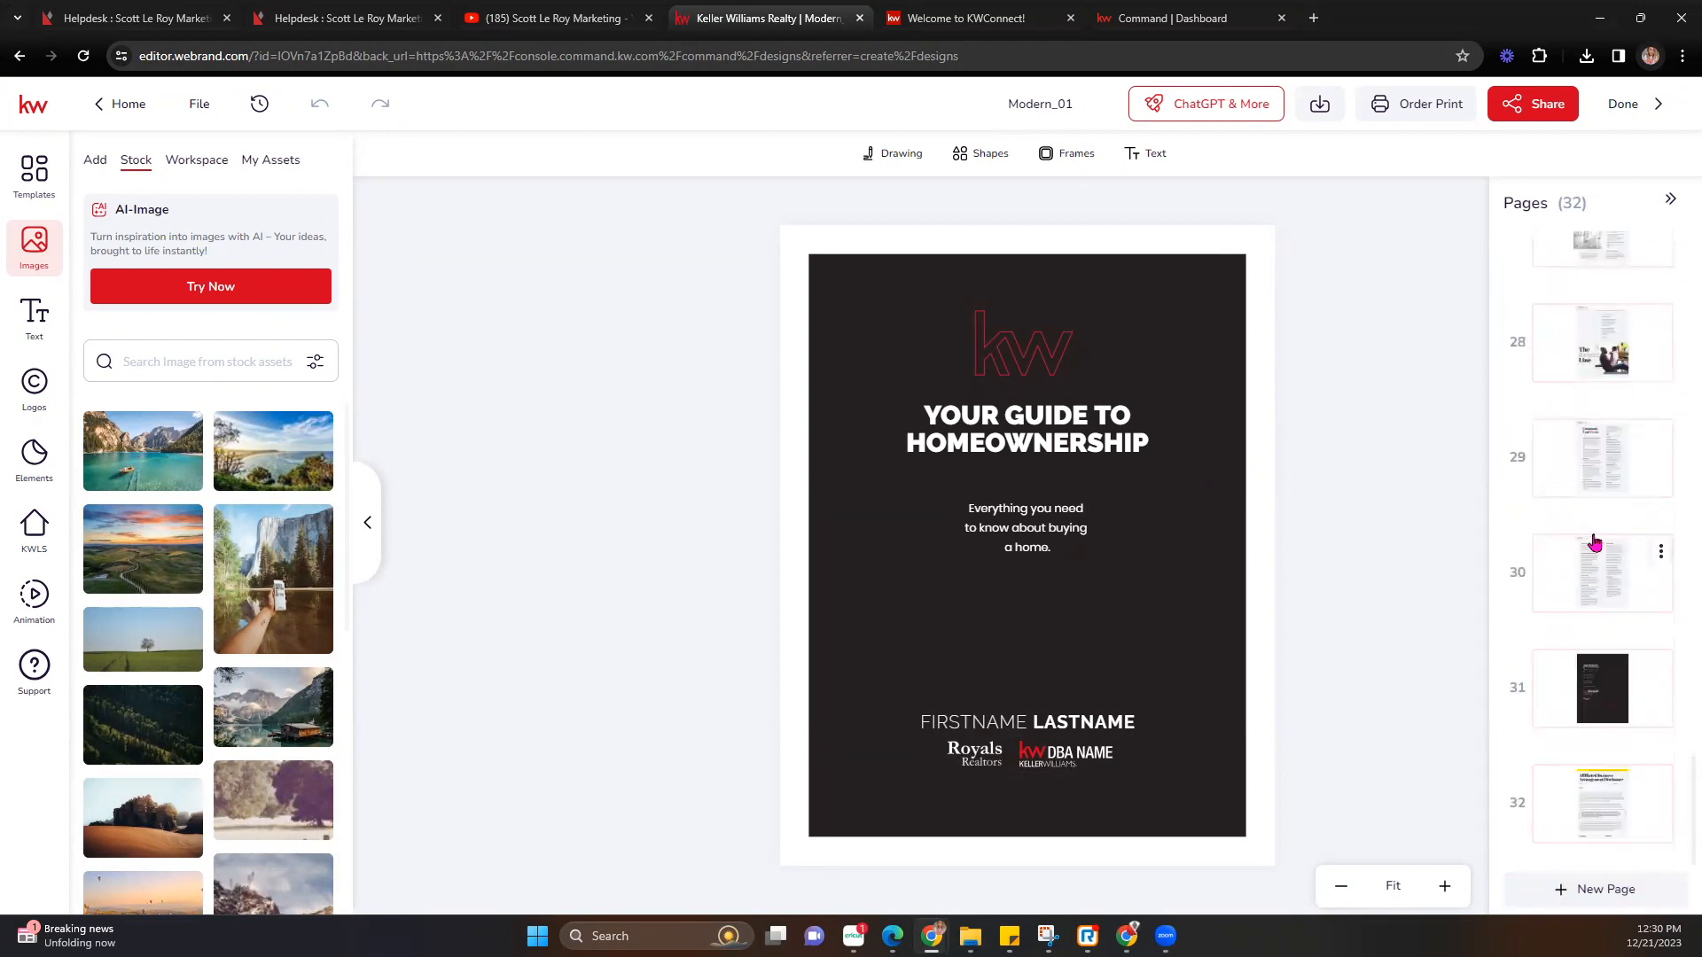
pyautogui.scroll(20, 1593, 542)
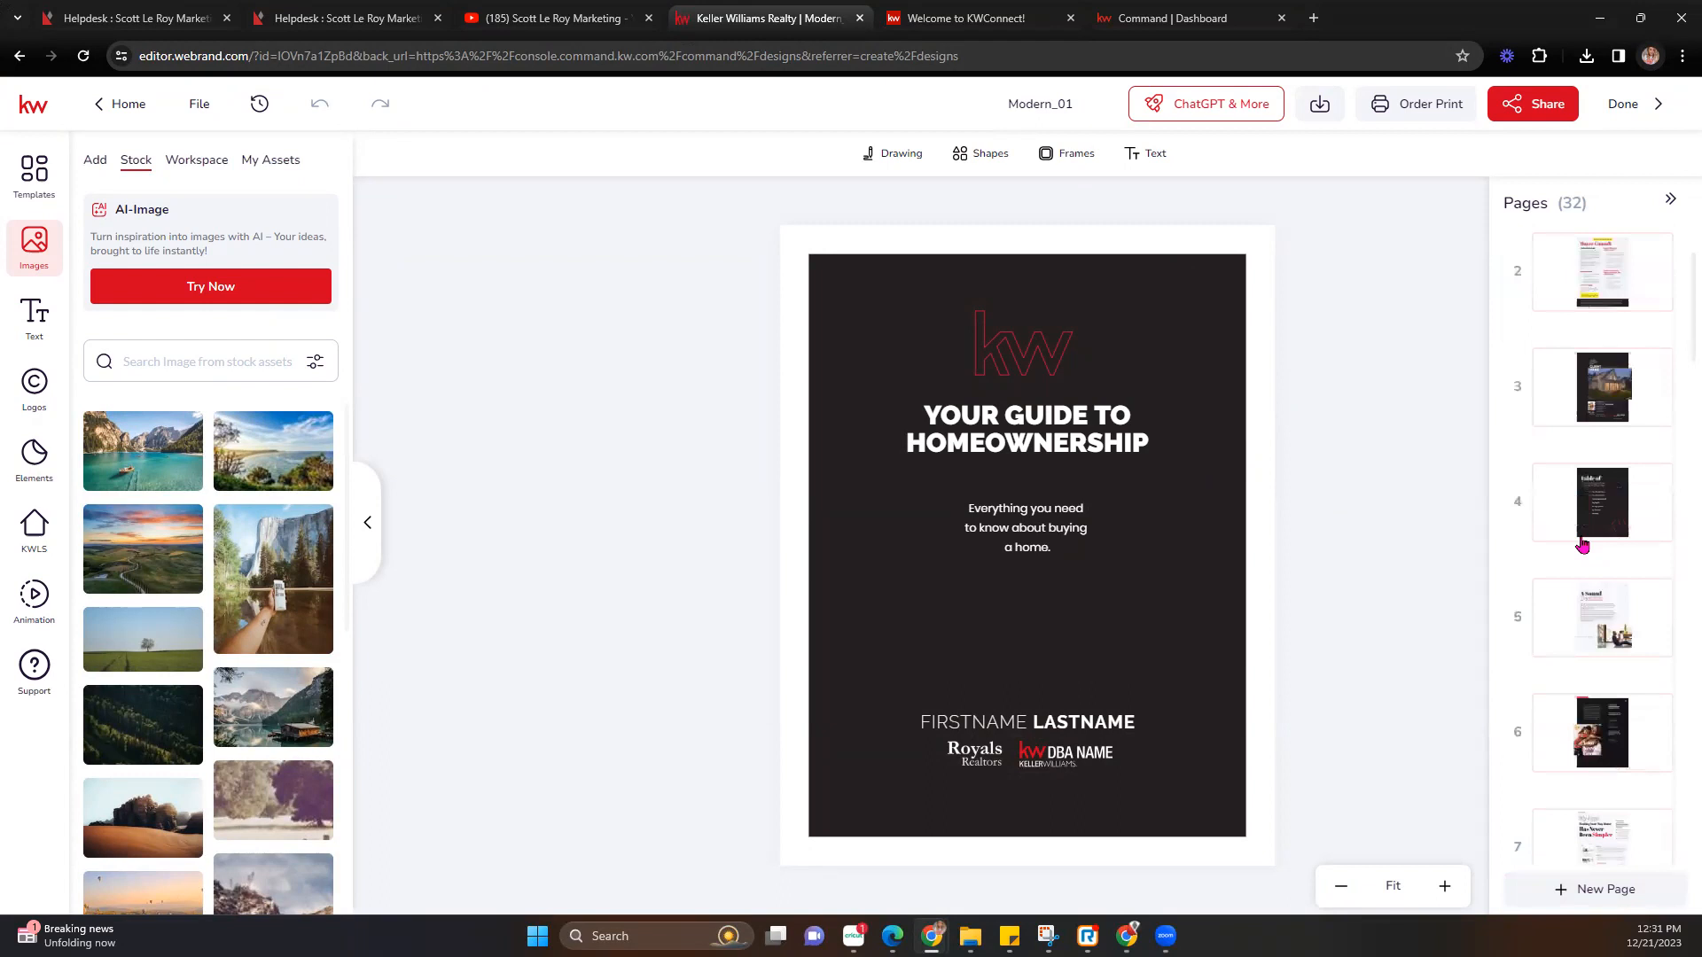
pyautogui.scroll(2, 1582, 544)
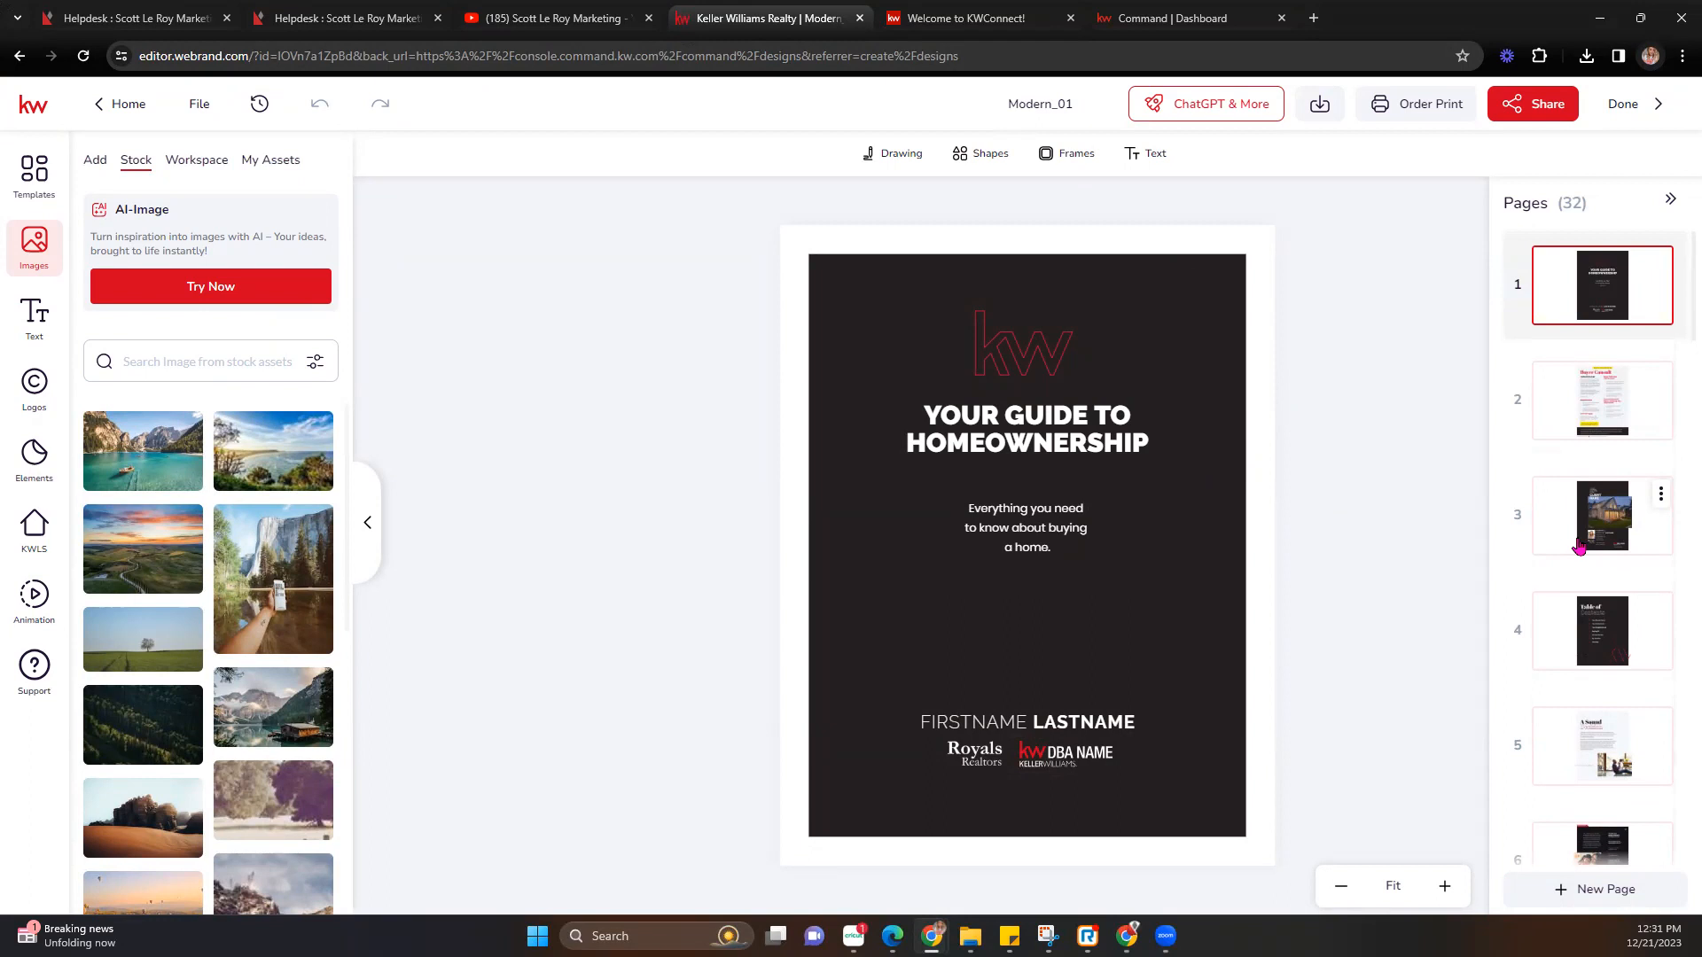
# Inspect page 2's options and its REMOVE THIS PAGE label, then view the page 3 client cover.
pyautogui.click(1586, 402)
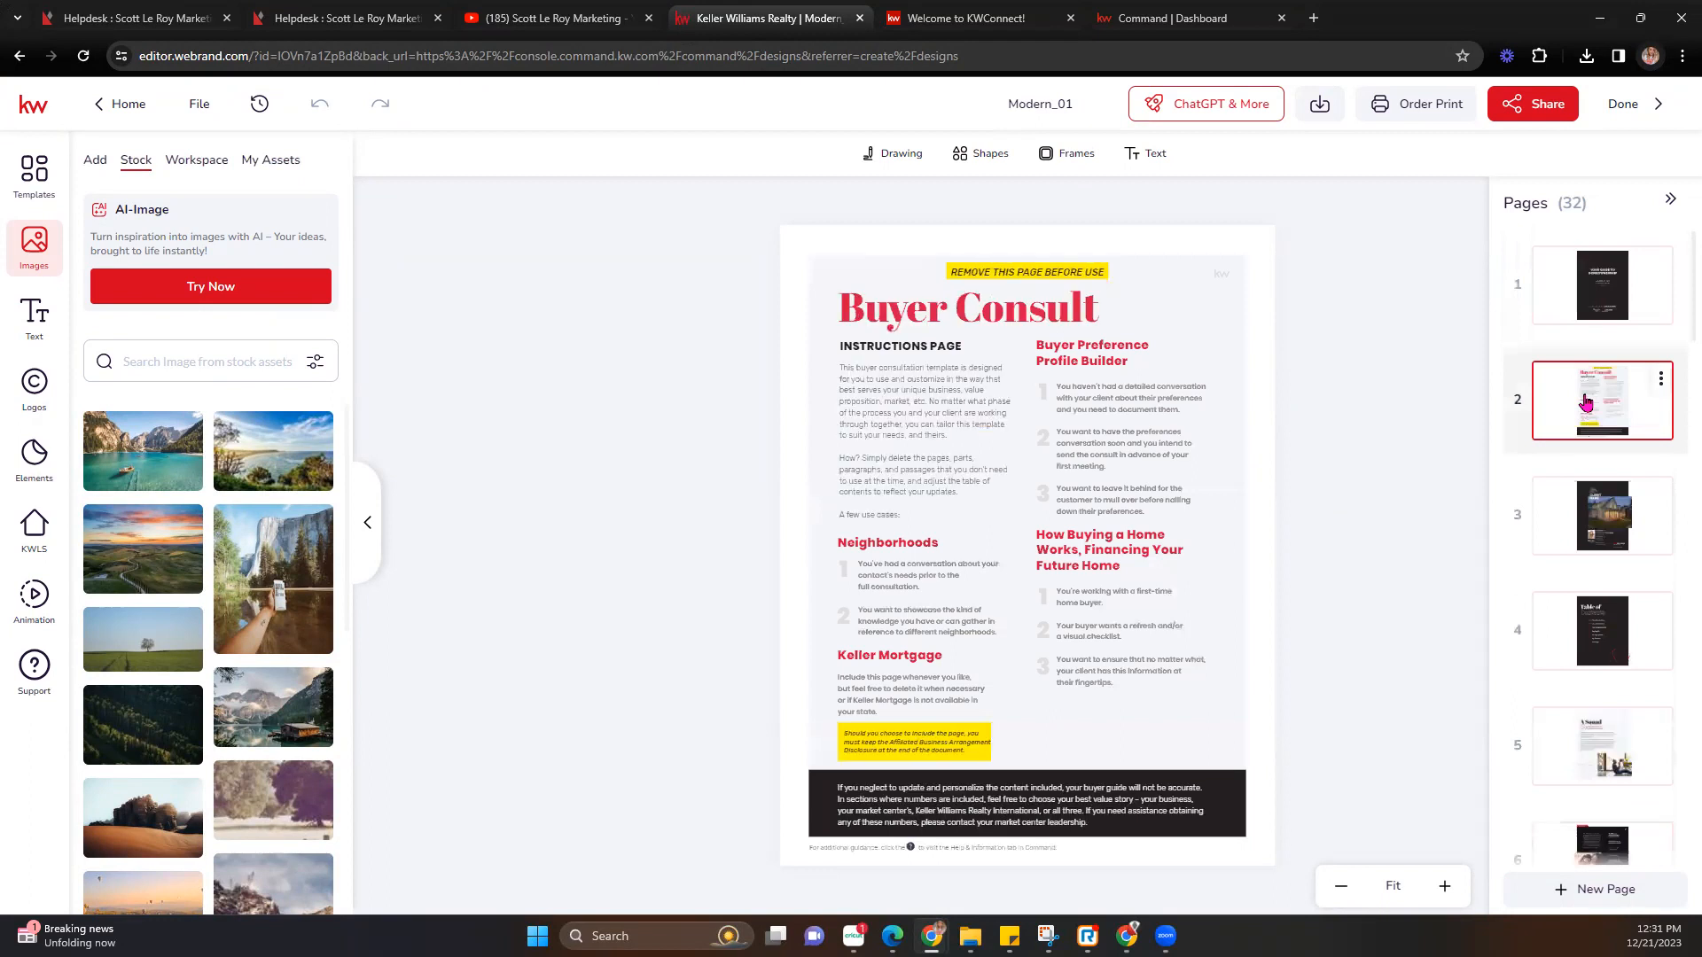
pyautogui.click(1660, 379)
pyautogui.click(1015, 274)
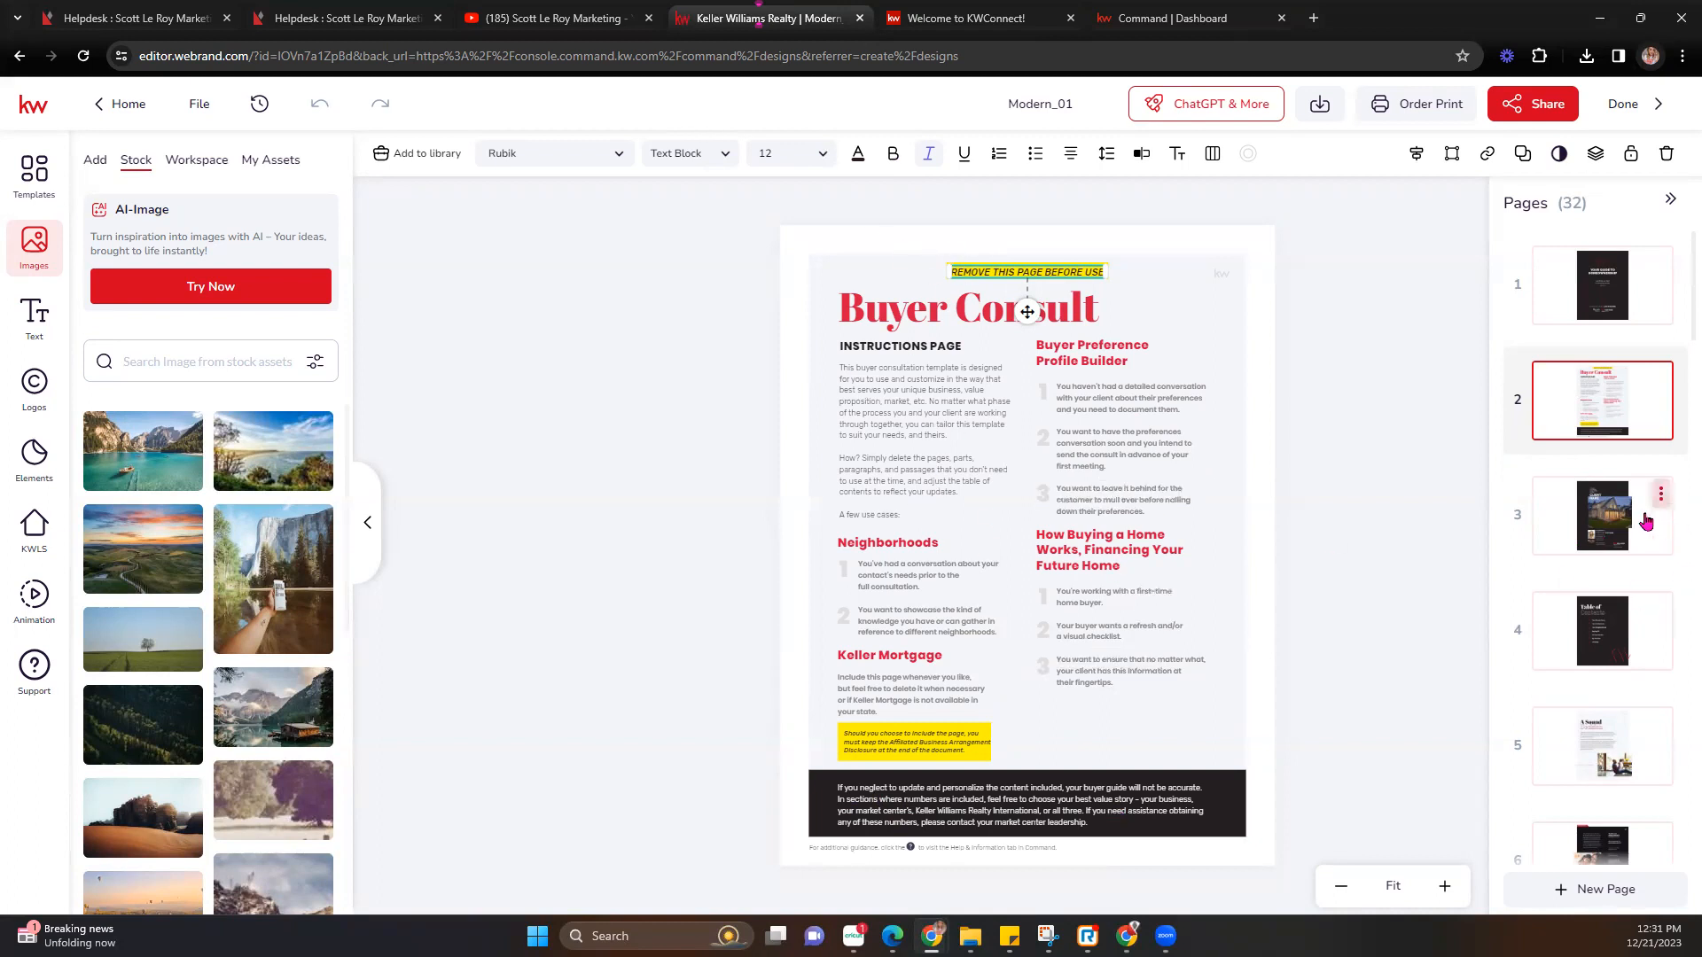
pyautogui.click(1593, 526)
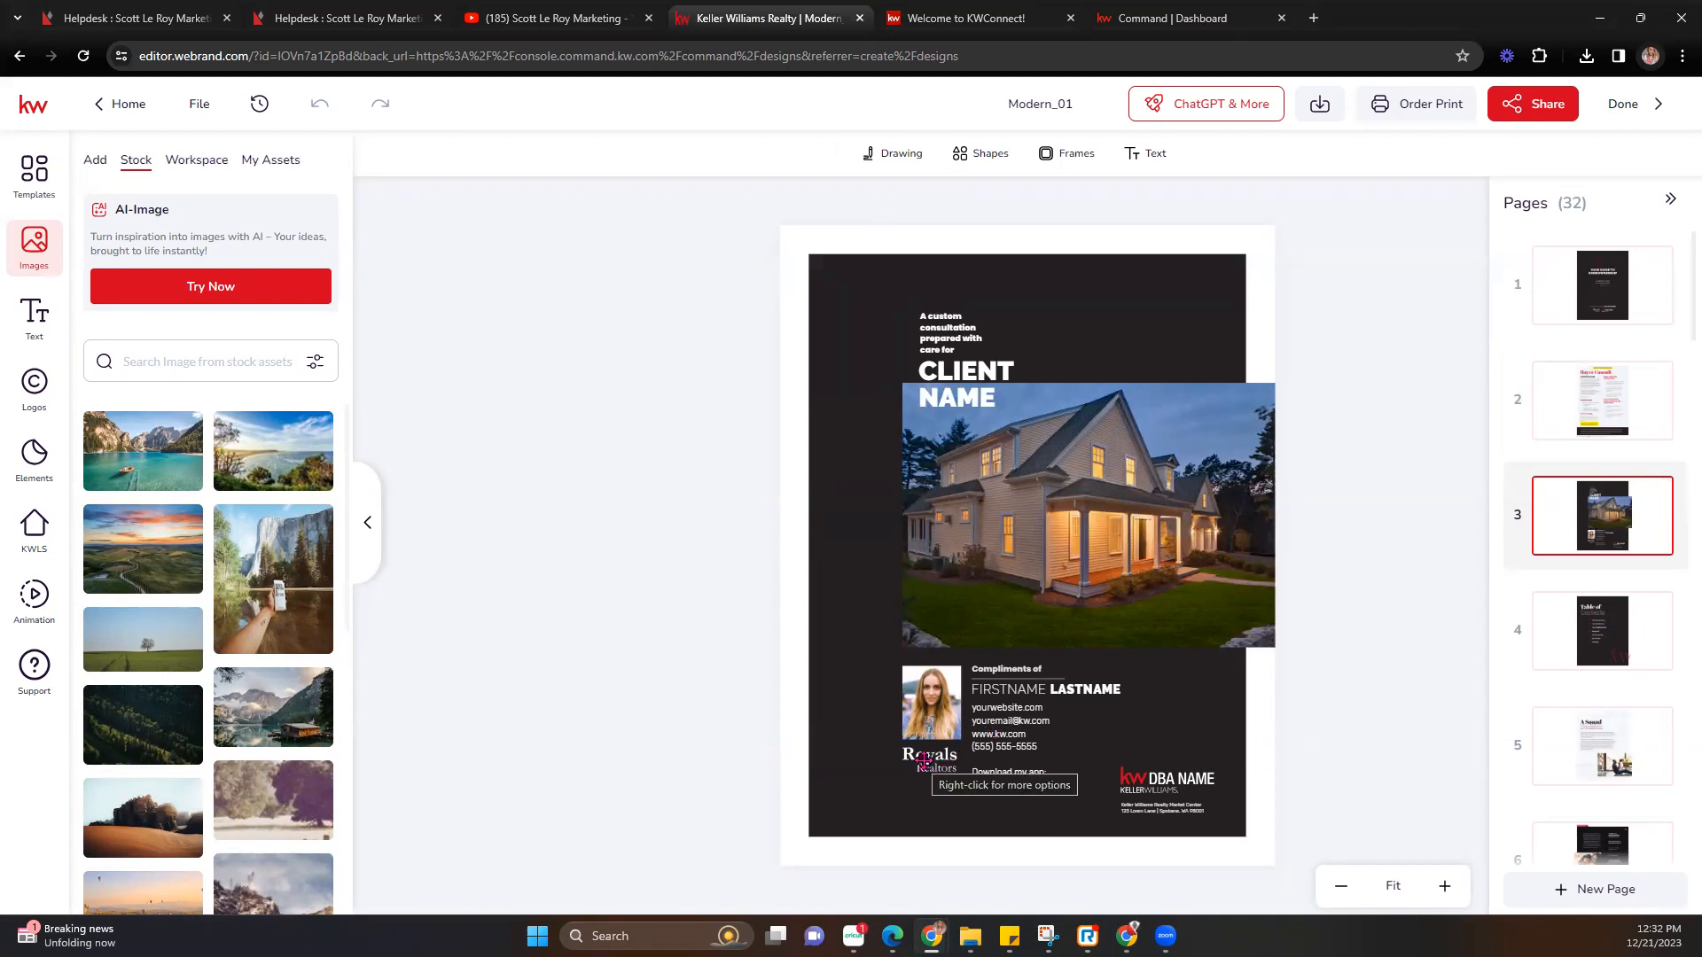
# Page through the Table of Contents, A Sound Decision and My App pages.
pyautogui.click(1599, 654)
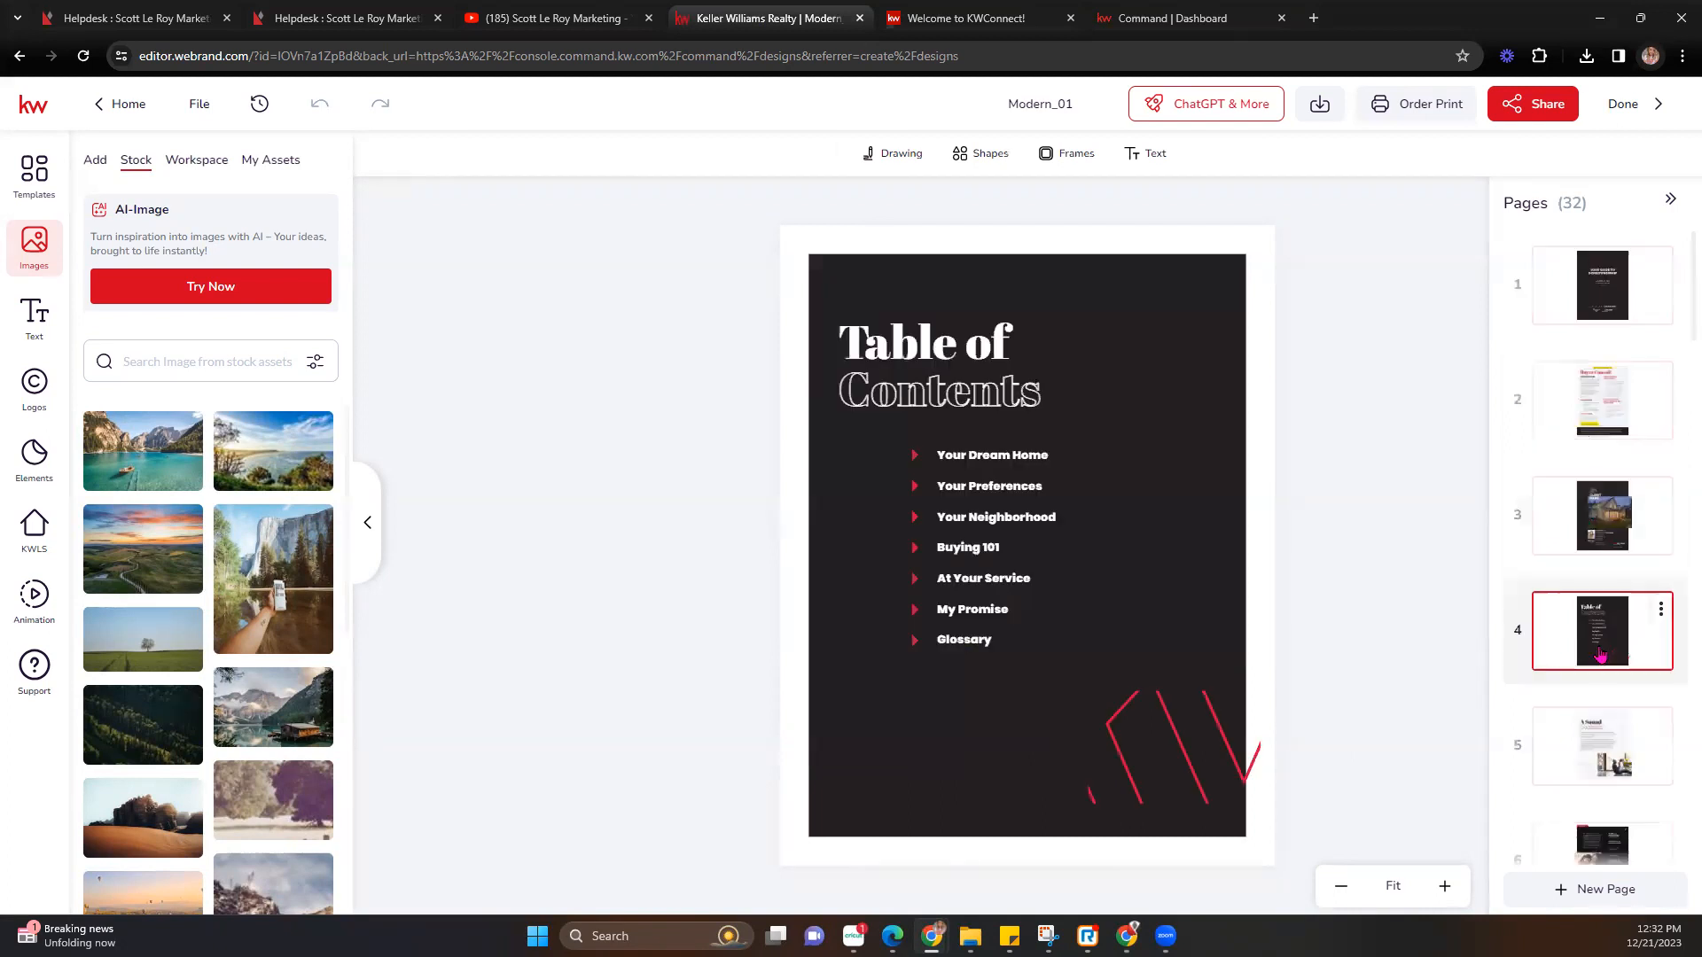
pyautogui.click(1573, 752)
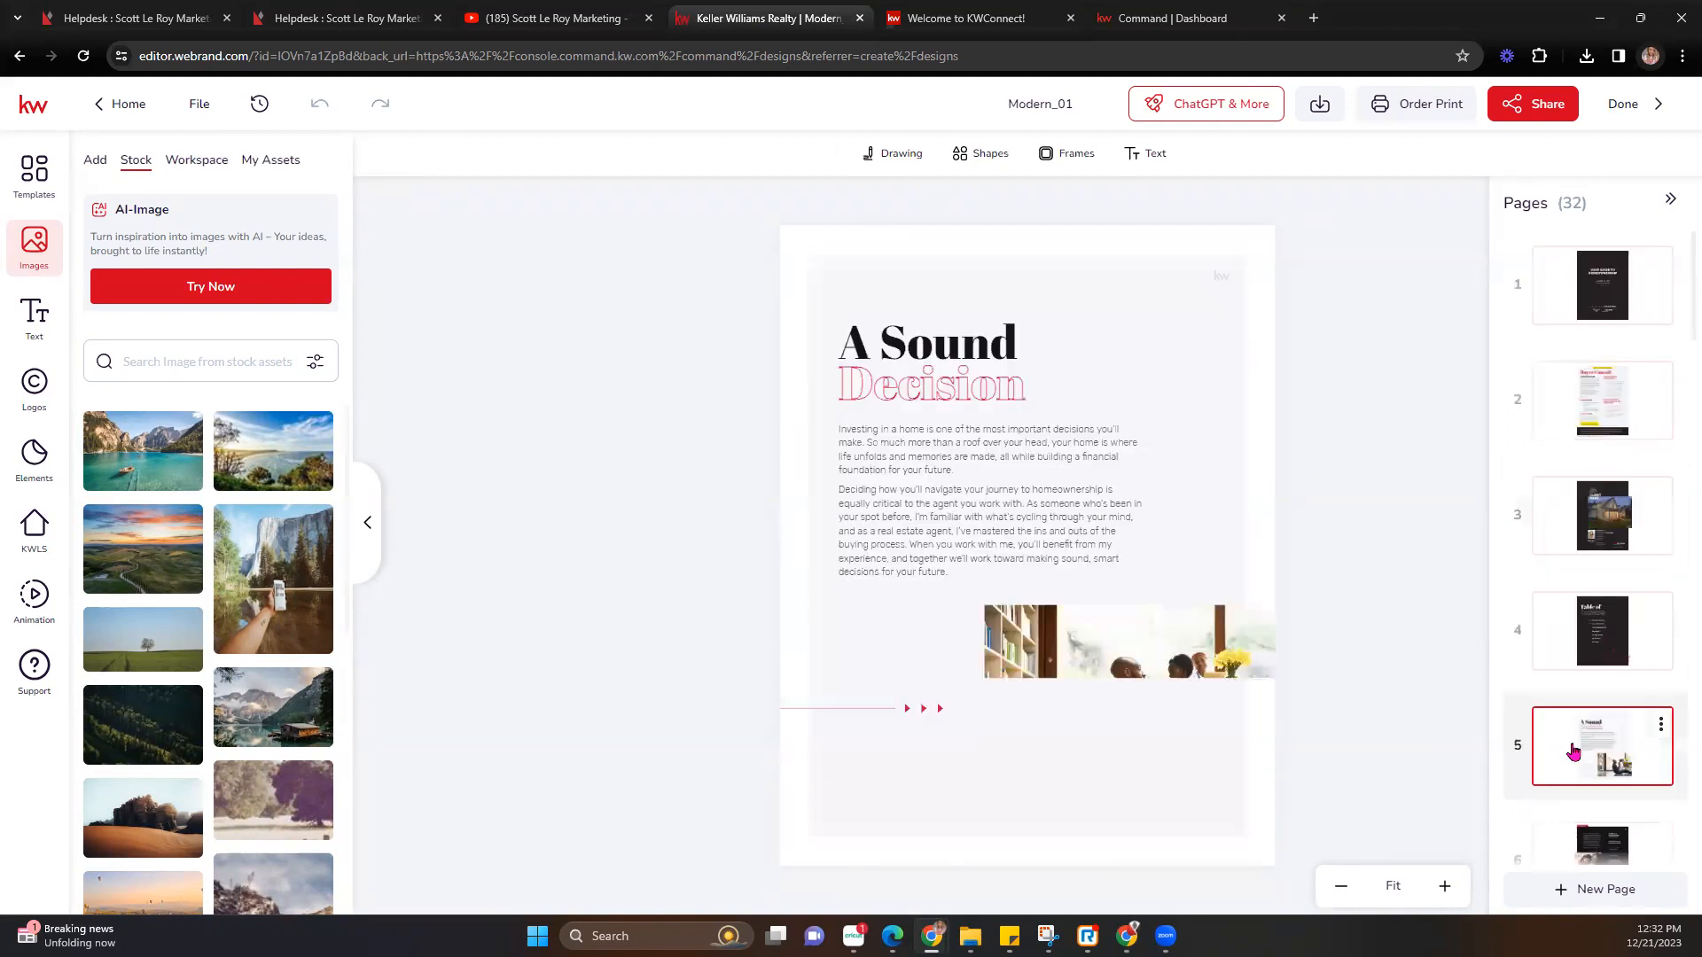
pyautogui.scroll(-2, 1582, 709)
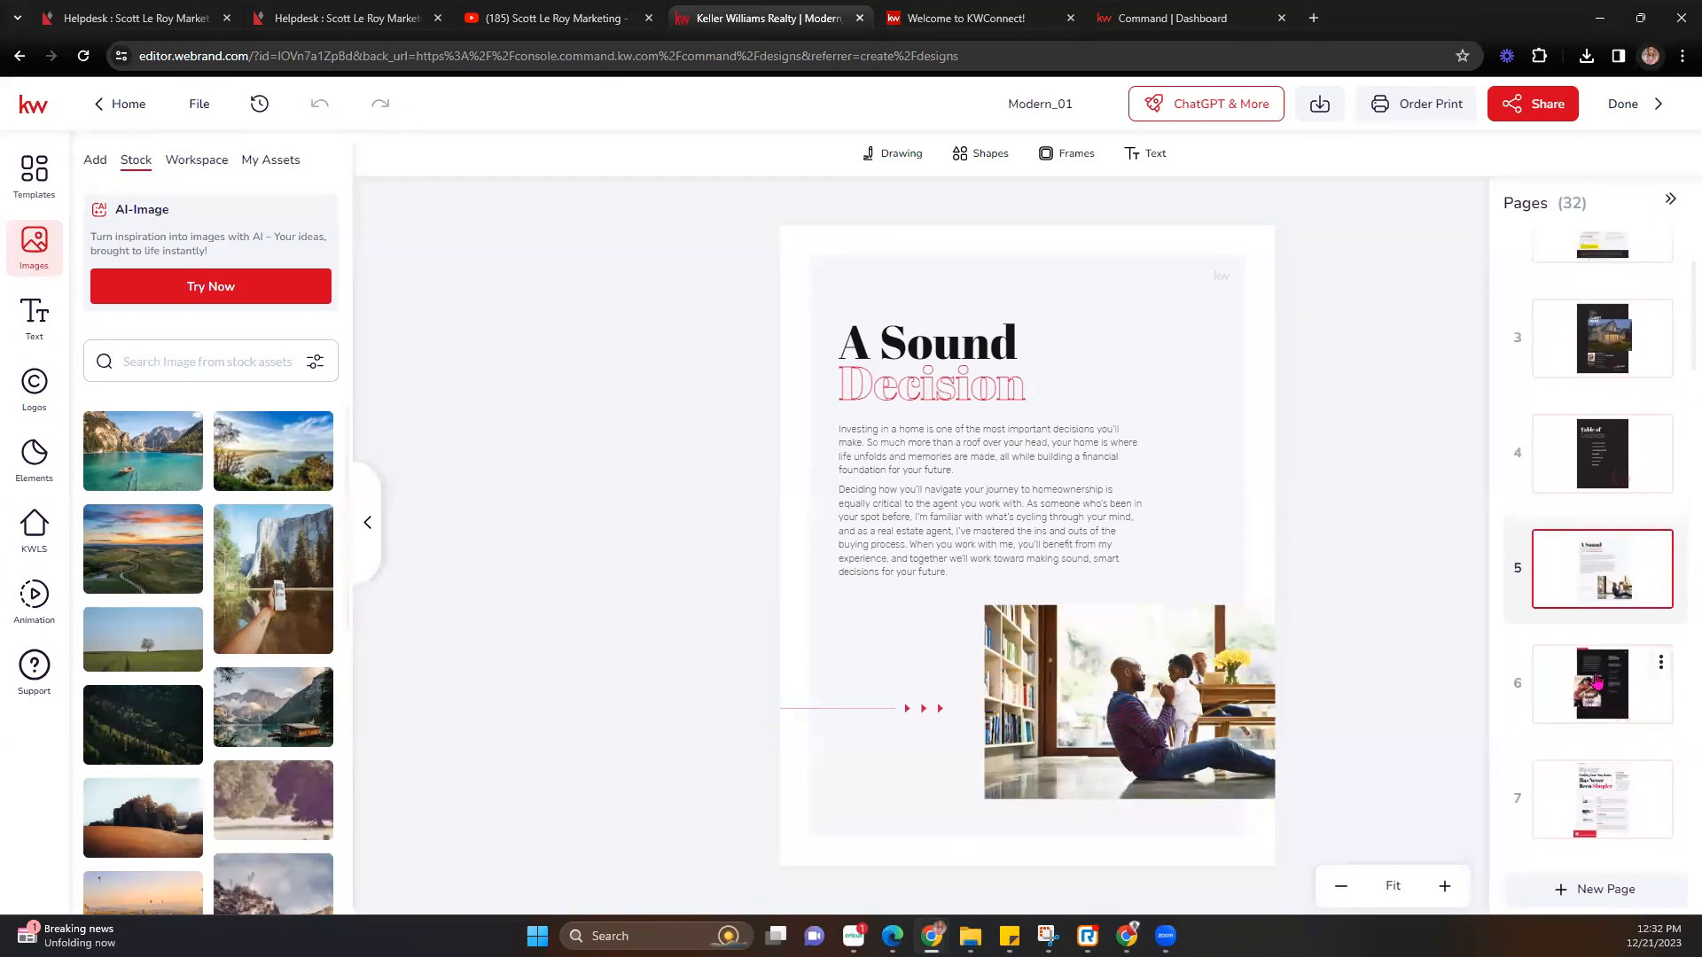
pyautogui.scroll(-2, 1591, 682)
pyautogui.click(1598, 611)
pyautogui.scroll(-1, 1597, 647)
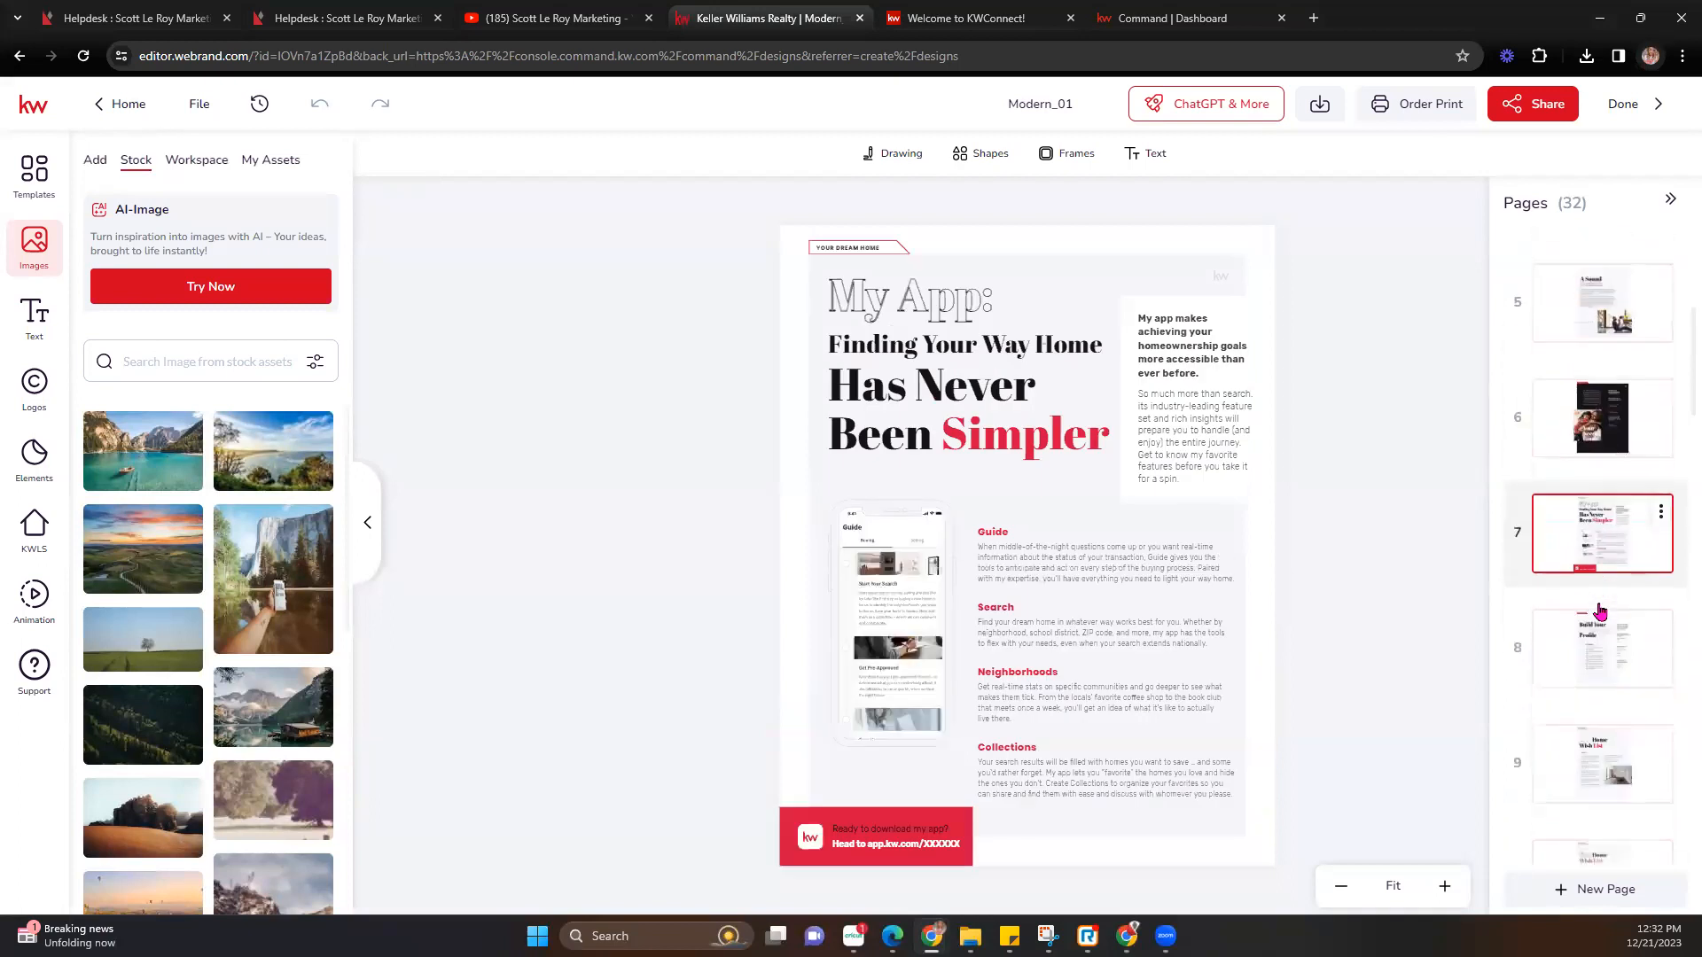
# View the Preference Profile, Home Wish List and page 10, then scroll the Pages panel back up.
pyautogui.click(1595, 683)
pyautogui.scroll(-2, 1595, 683)
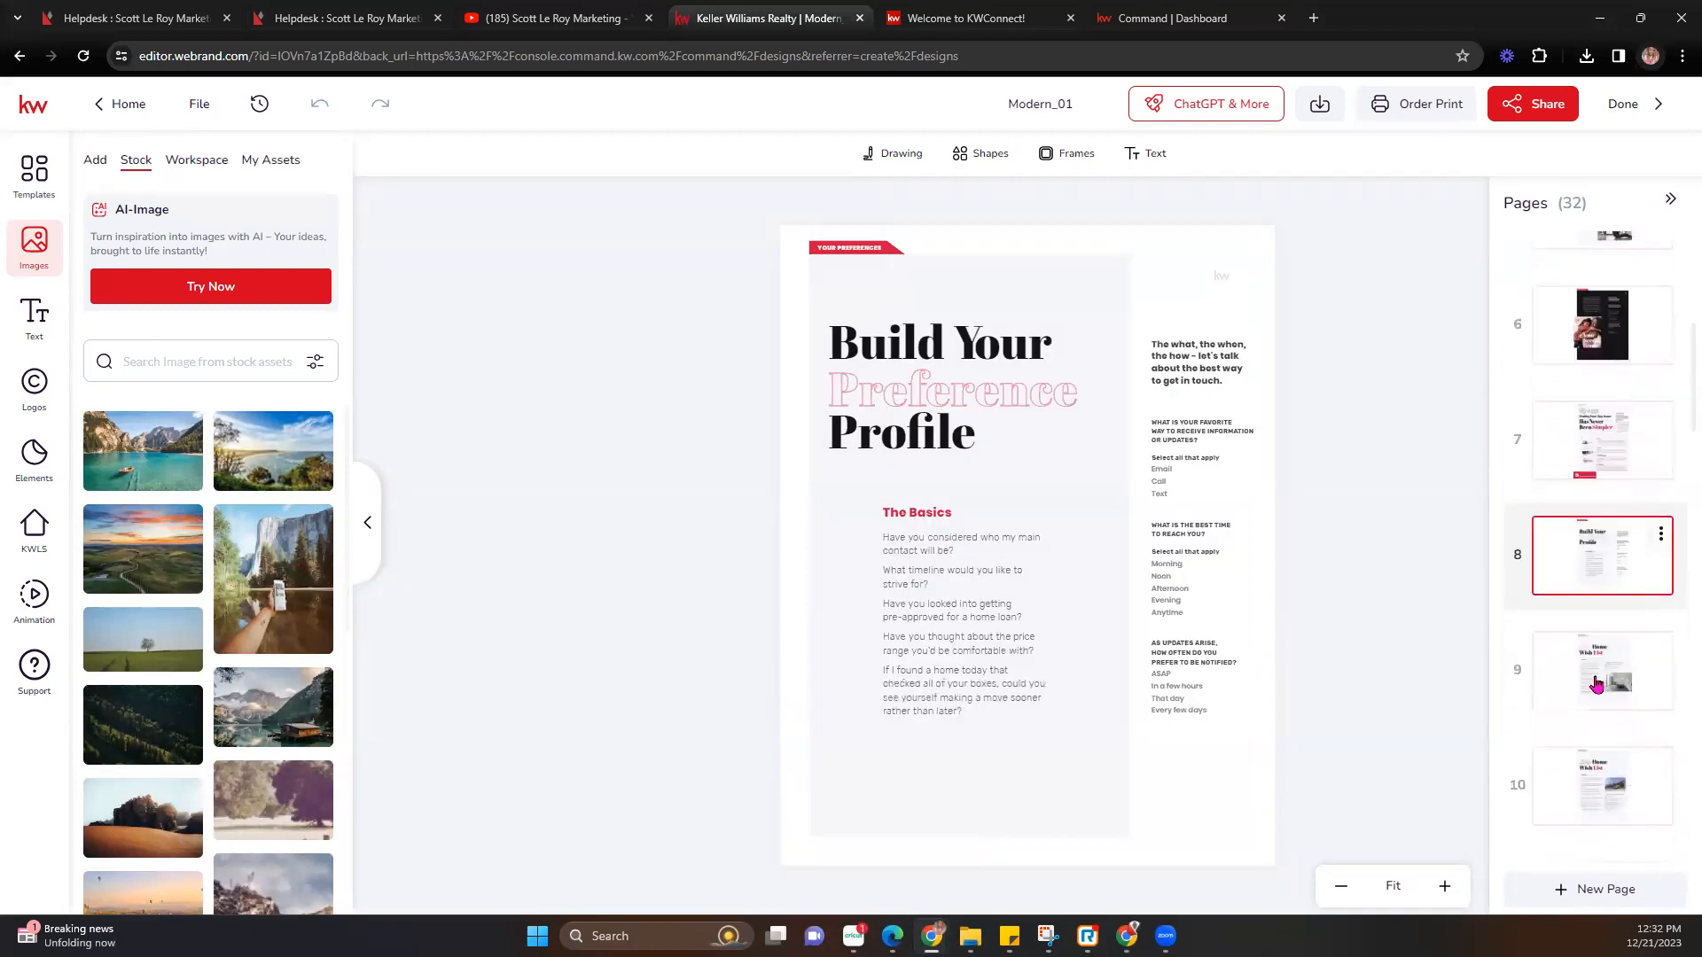
pyautogui.click(1598, 605)
pyautogui.click(1603, 700)
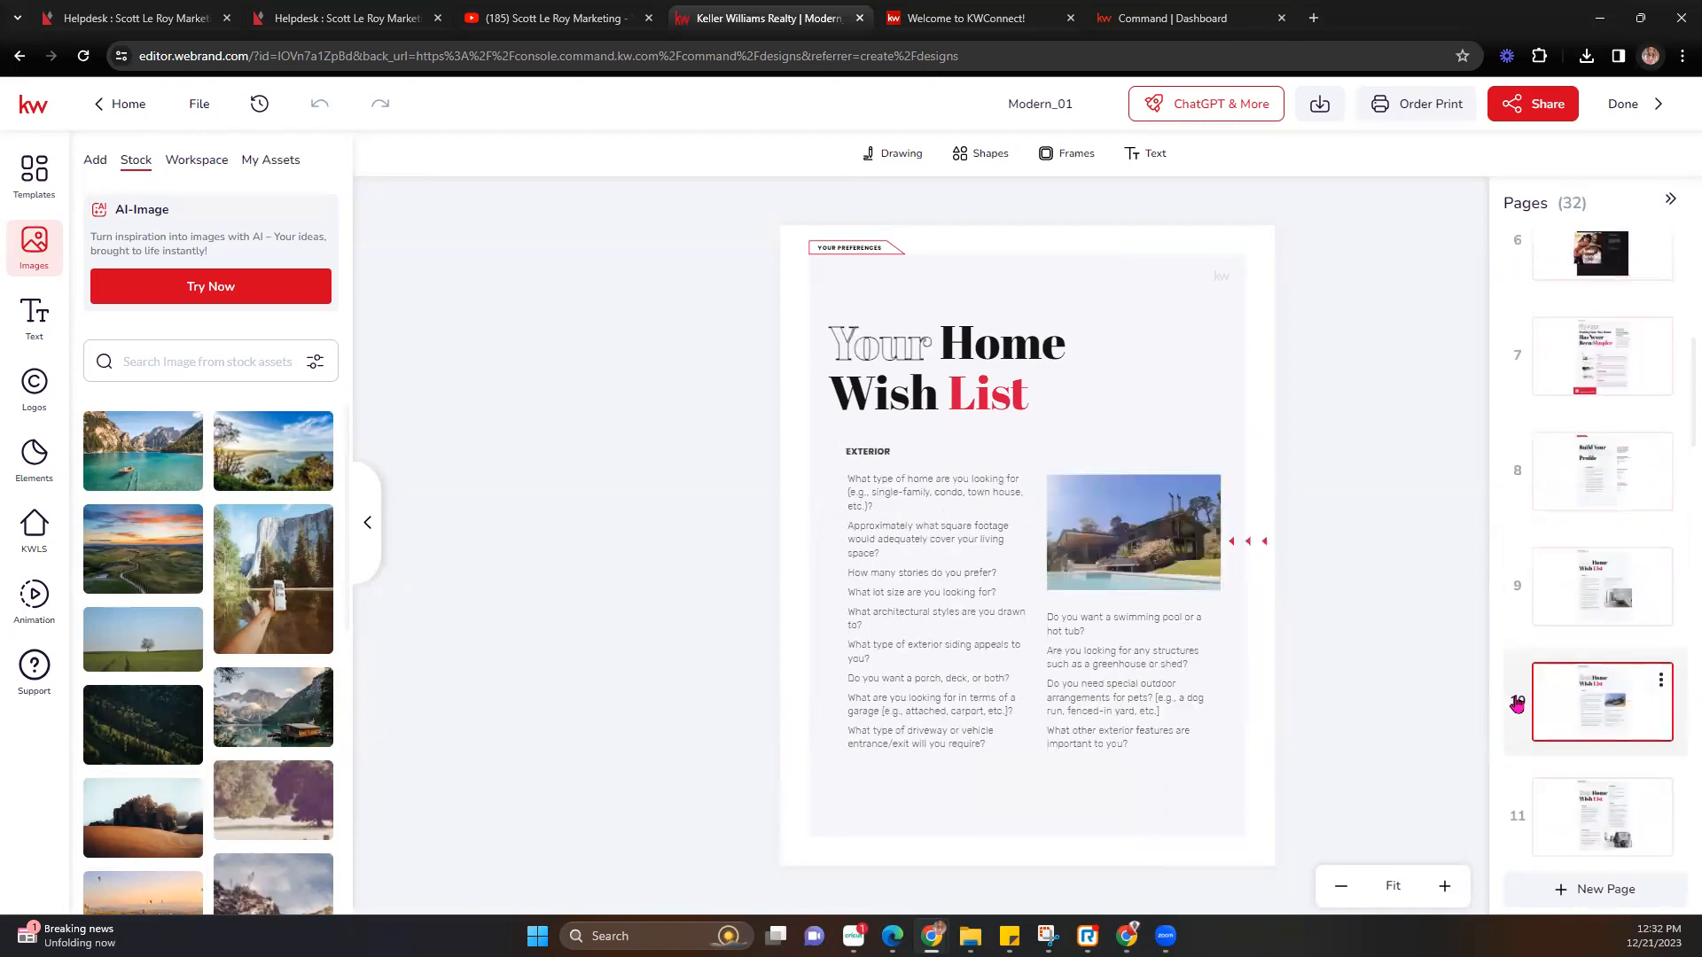
pyautogui.scroll(-10, 1551, 713)
pyautogui.scroll(-10, 1560, 718)
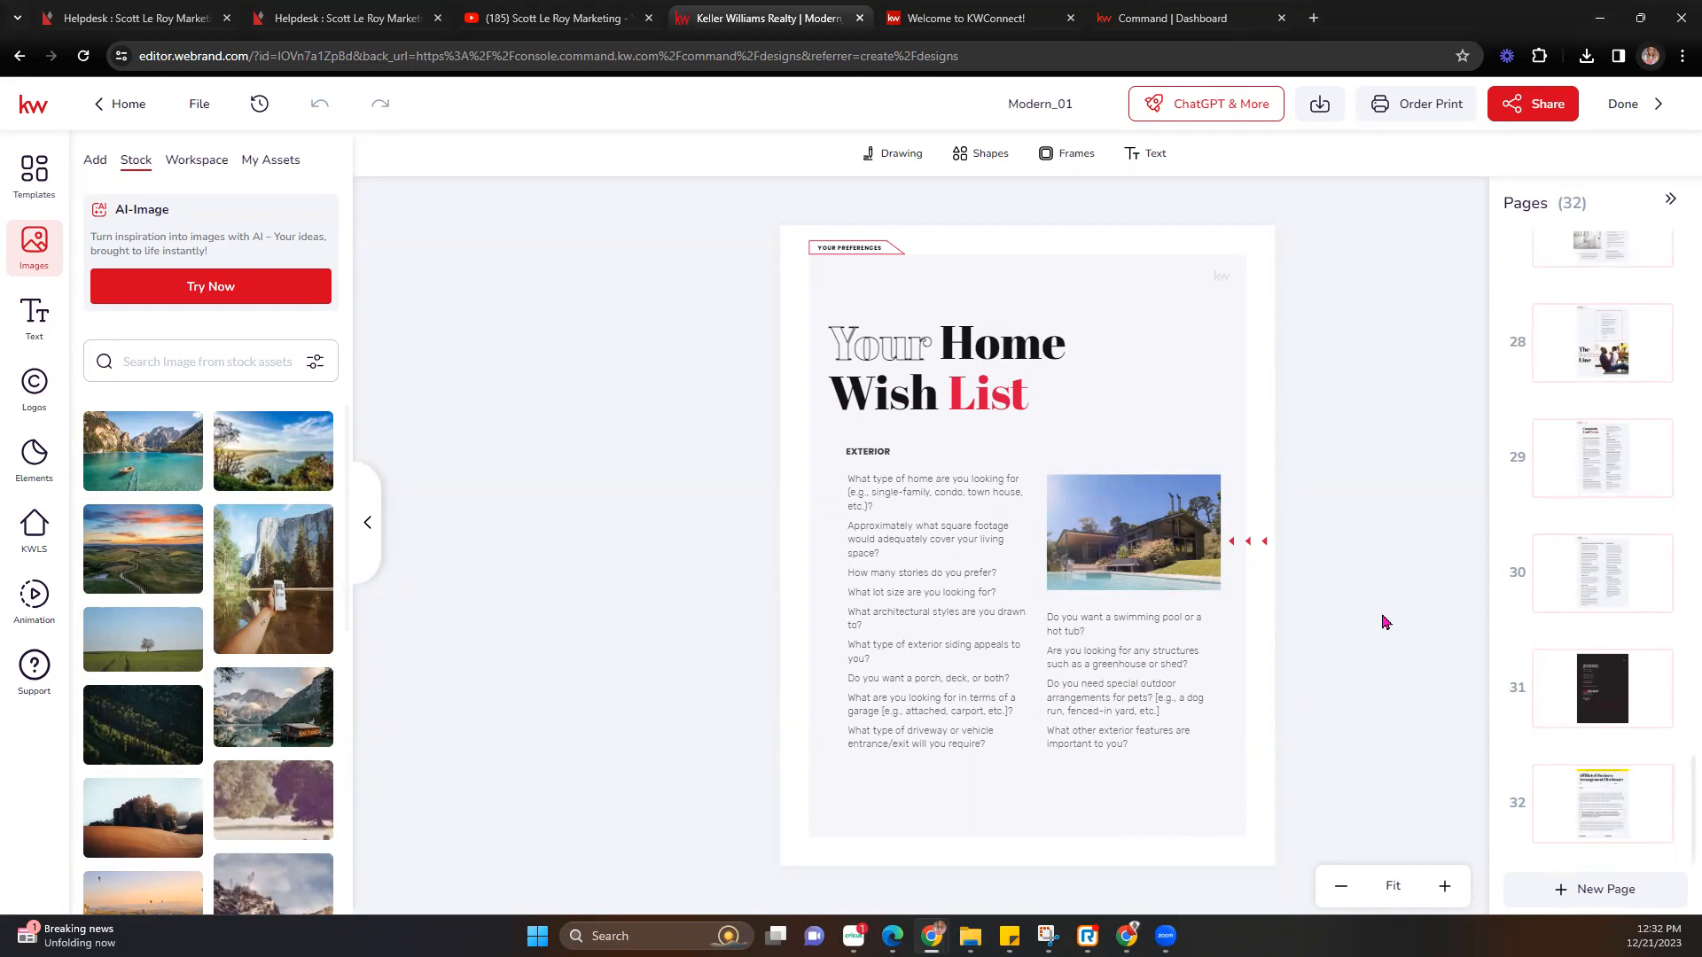
pyautogui.scroll(15, 1625, 621)
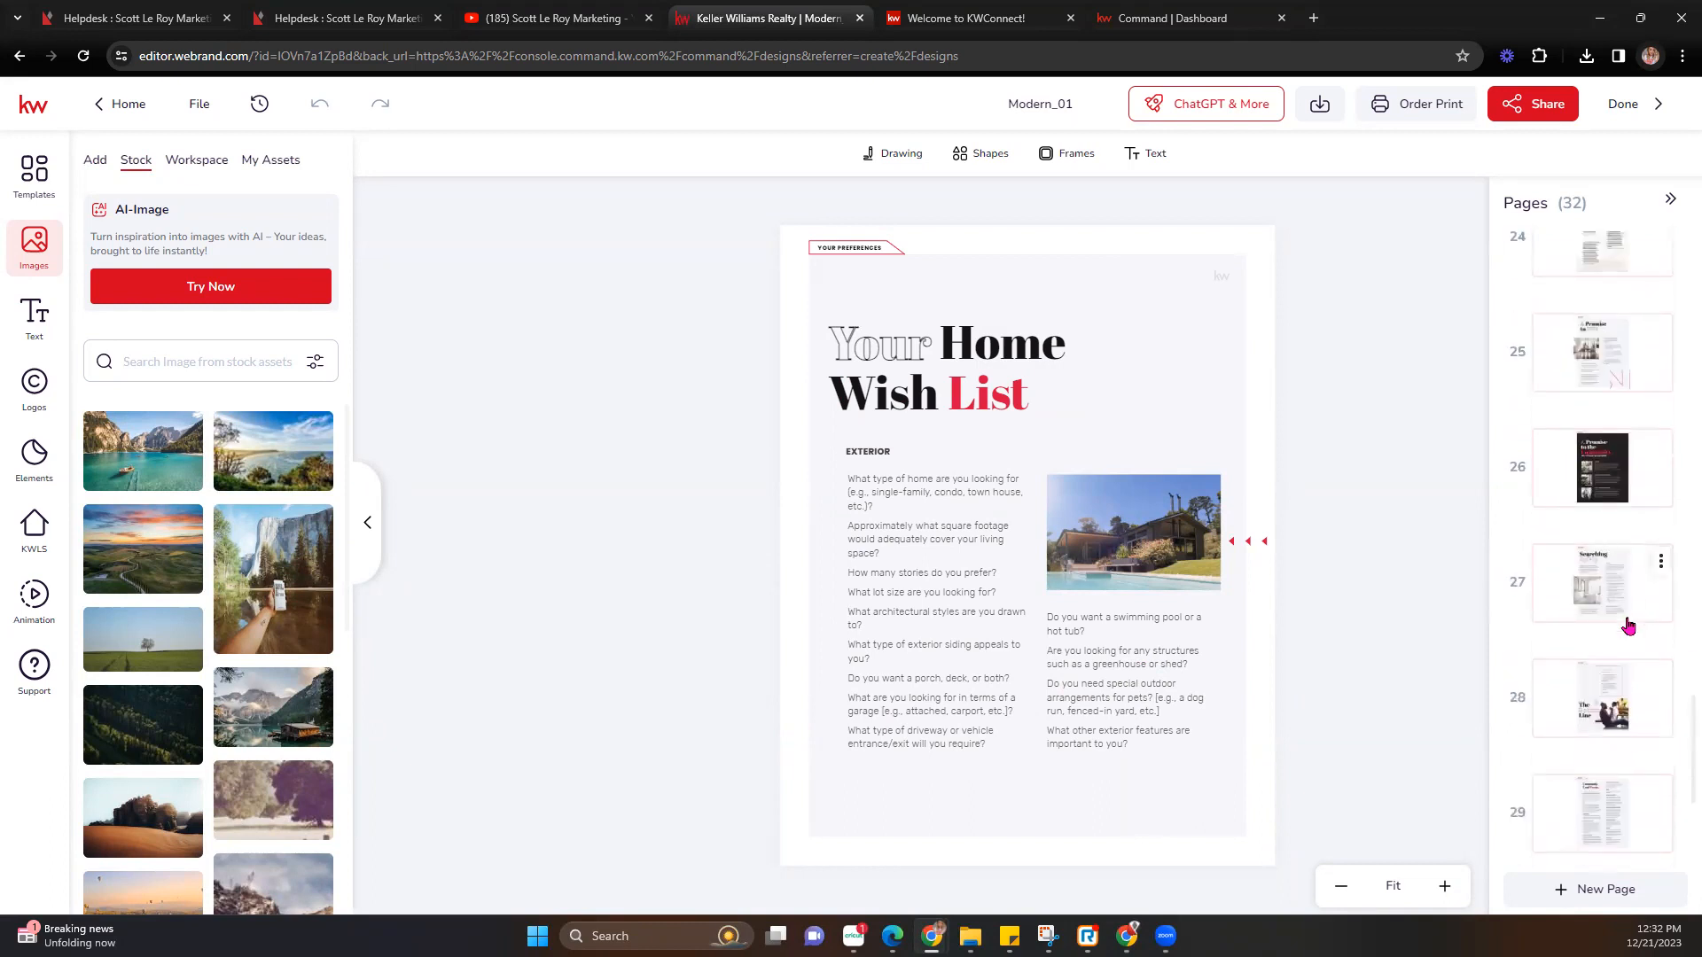
pyautogui.scroll(10, 1629, 626)
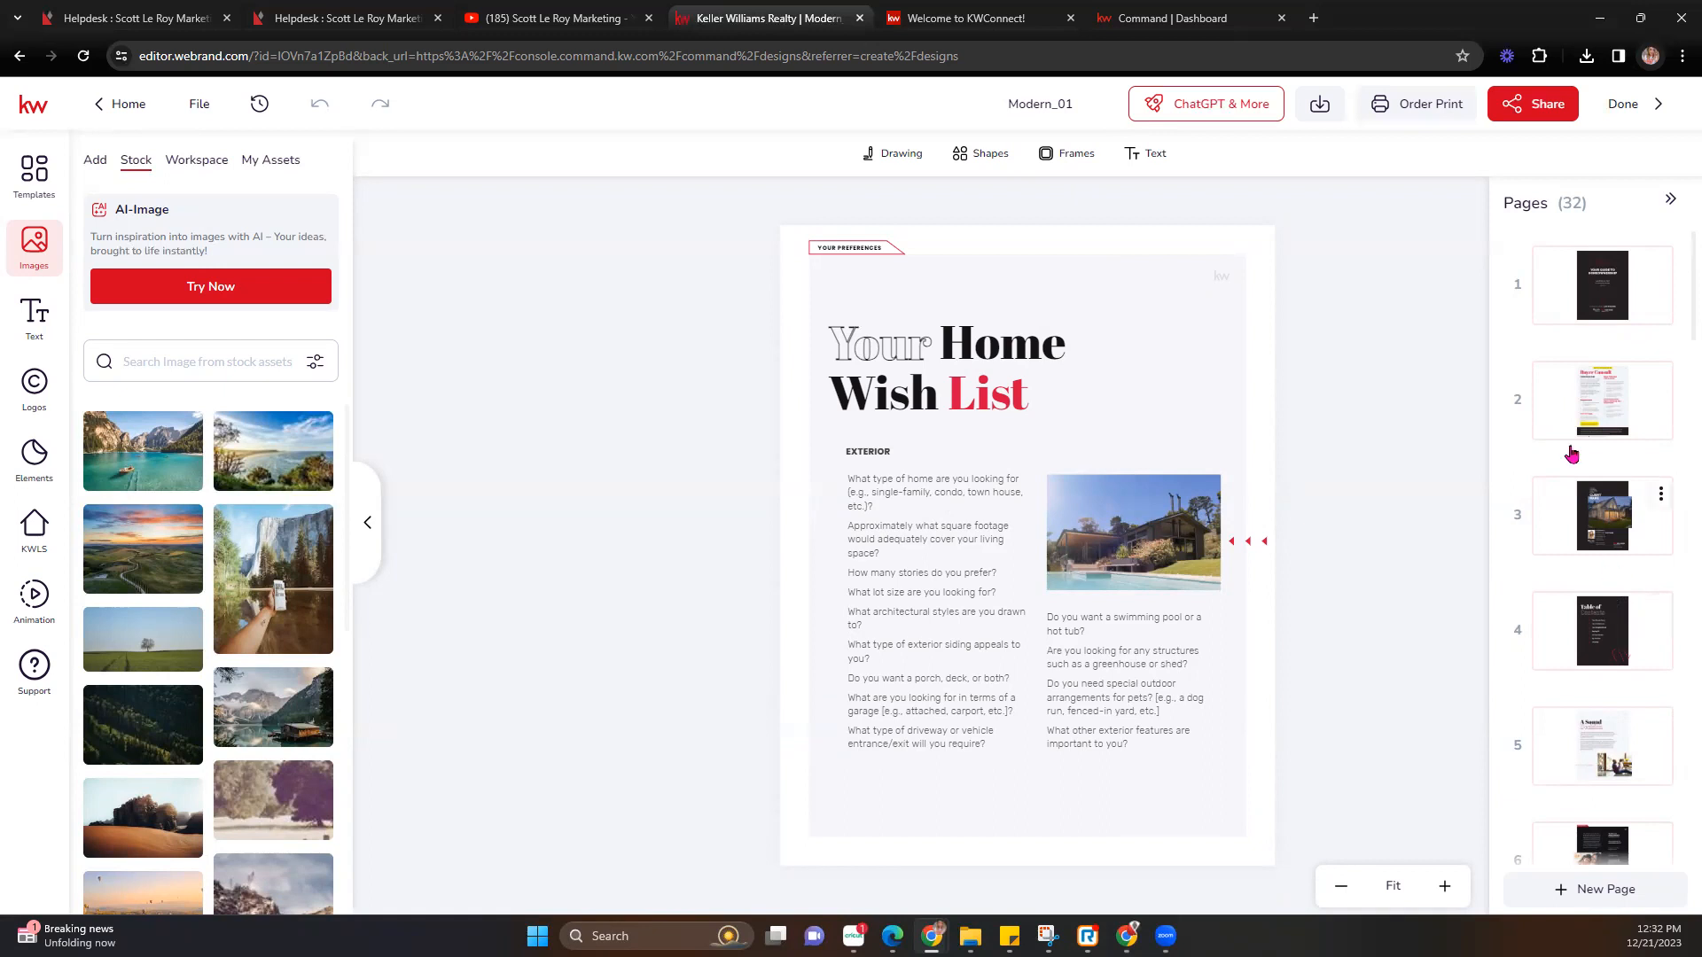
# Copy Modern_01's anyone-with-the-link viewer link and open a blank browser tab.
pyautogui.click(1504, 107)
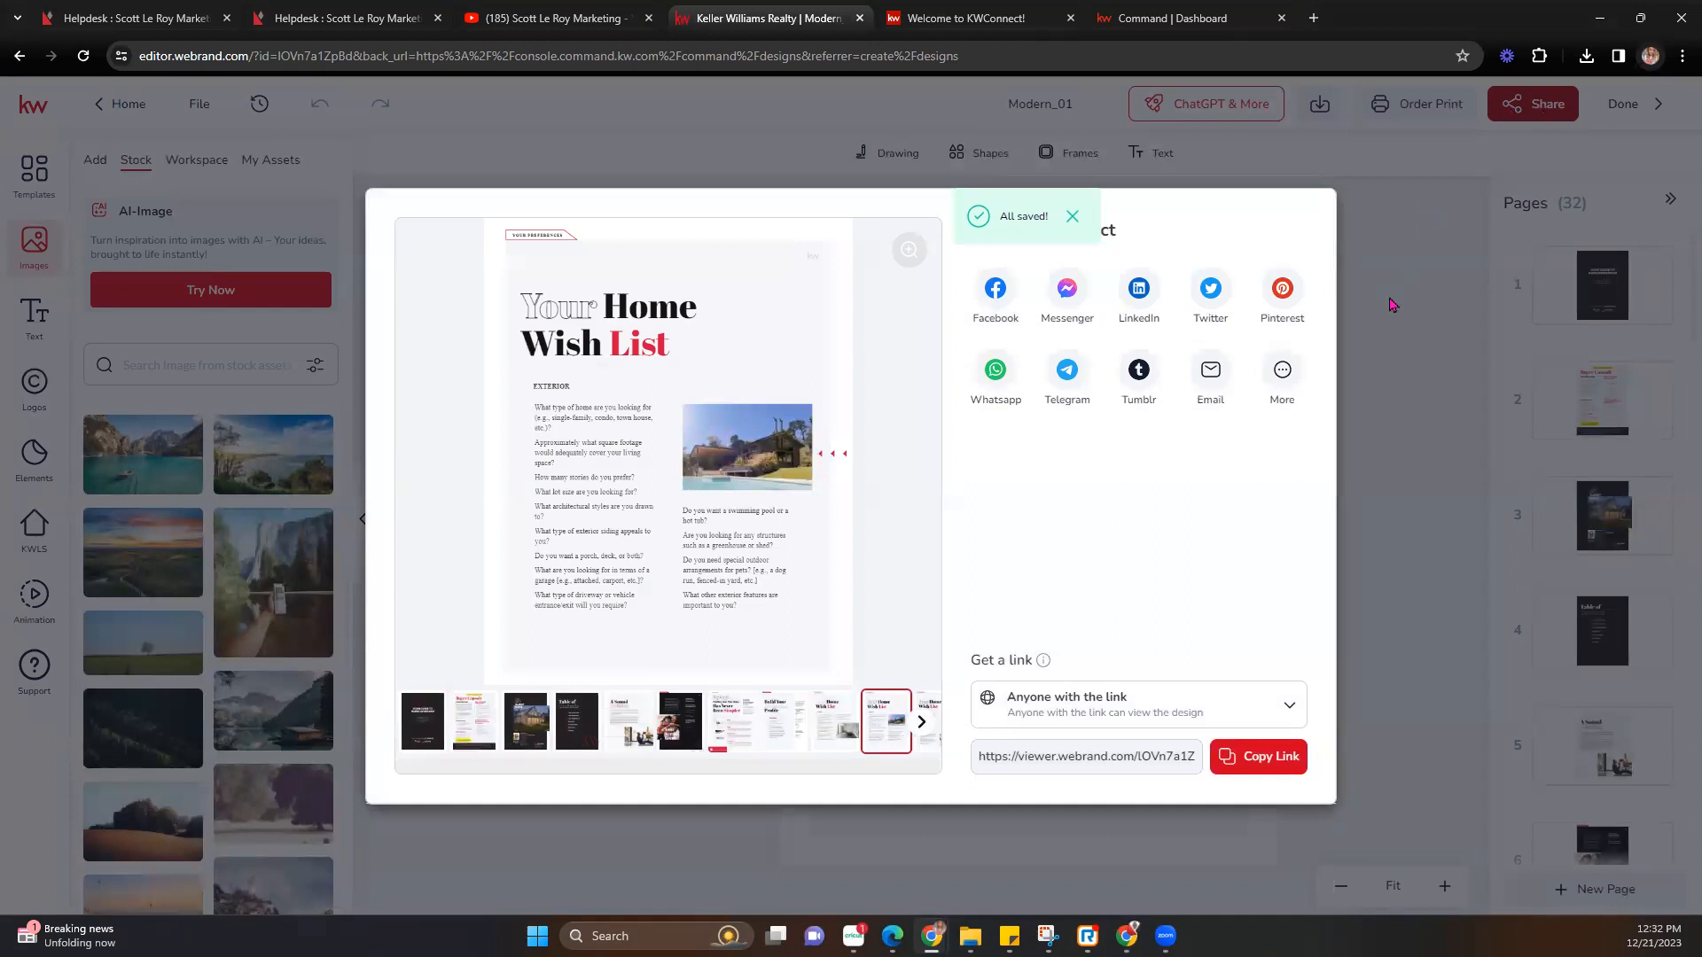
pyautogui.click(1151, 705)
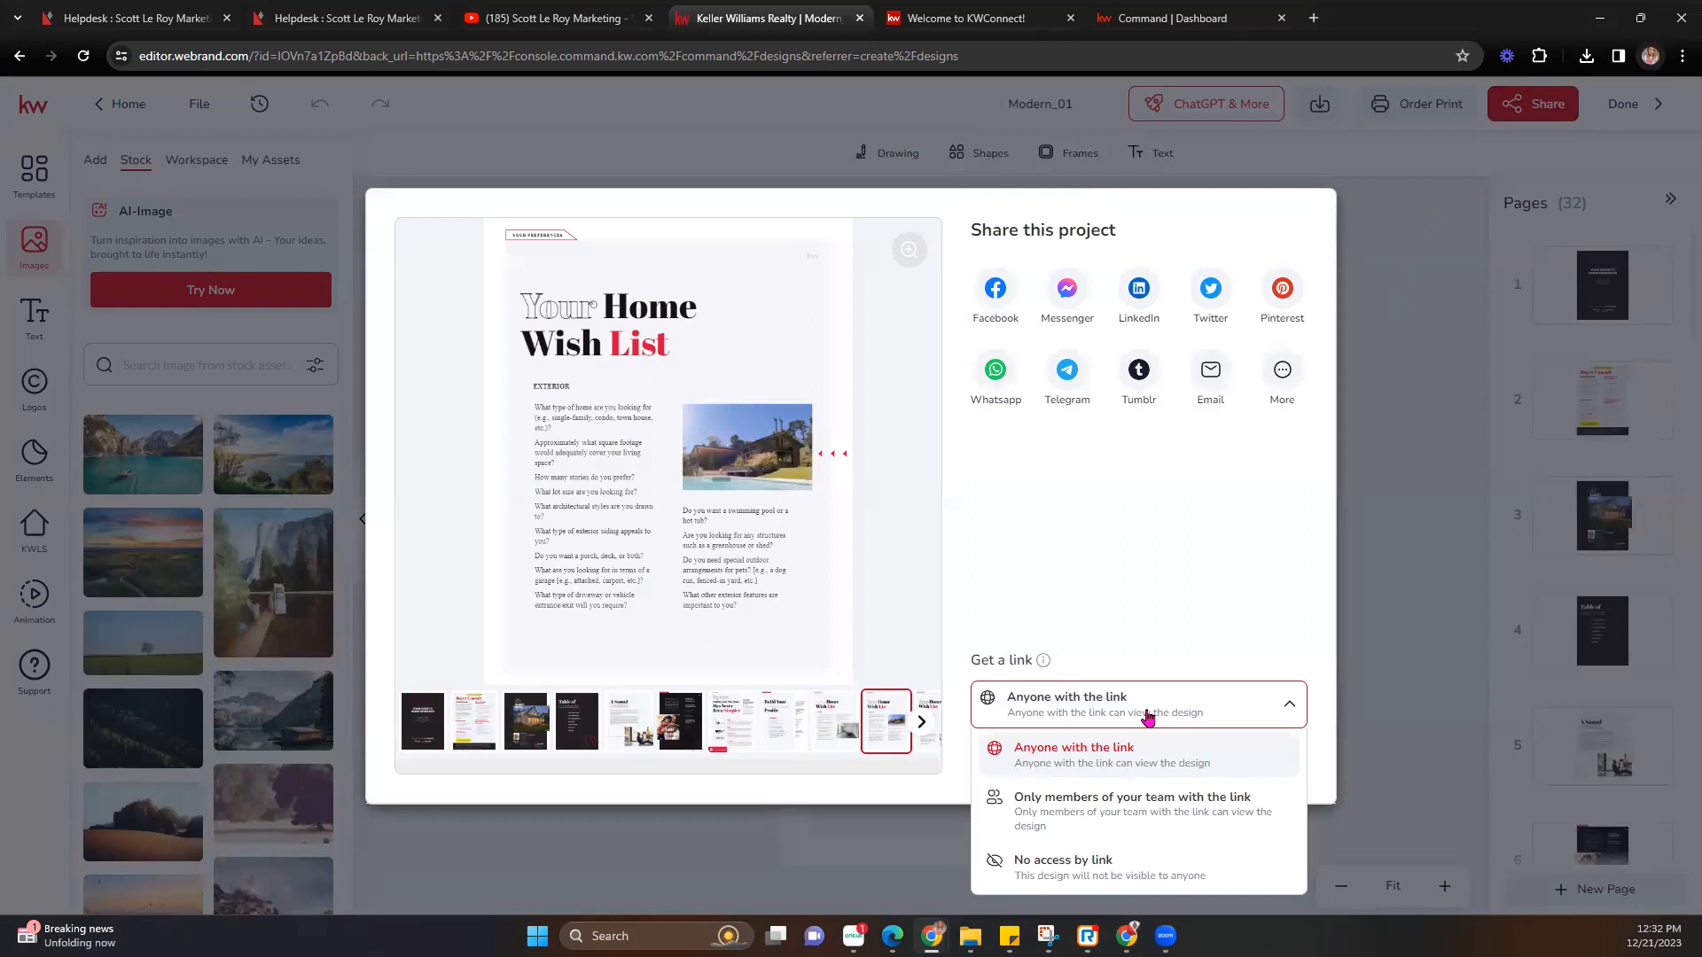
pyautogui.click(1148, 714)
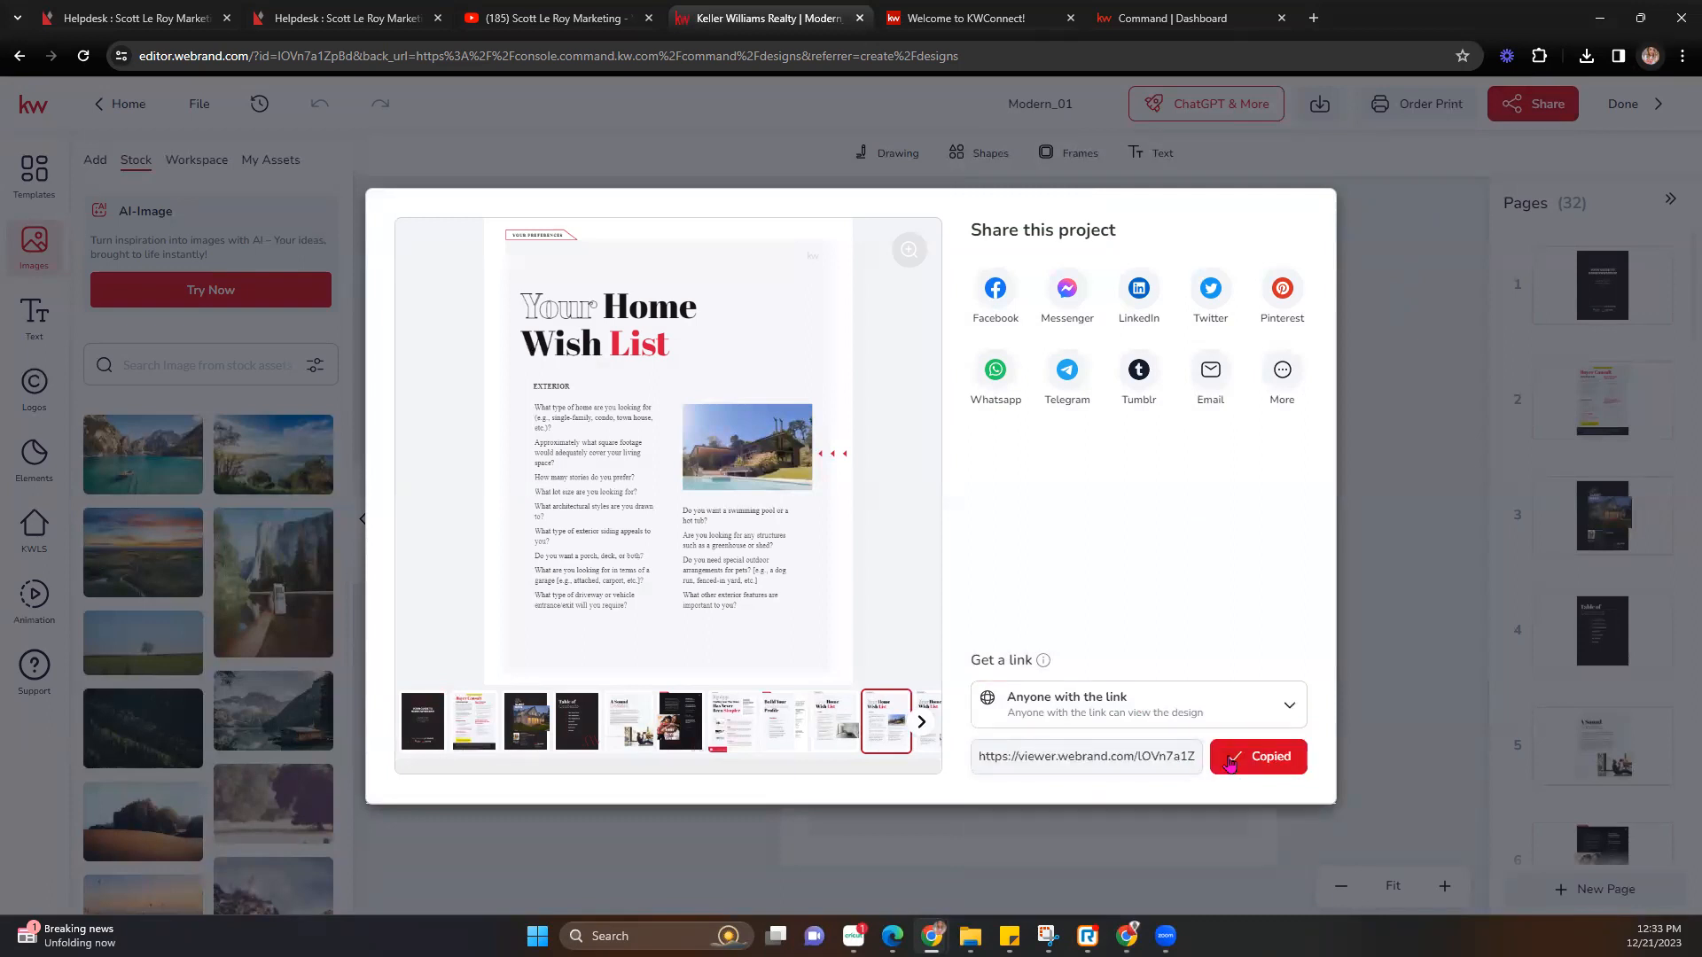
pyautogui.click(1313, 18)
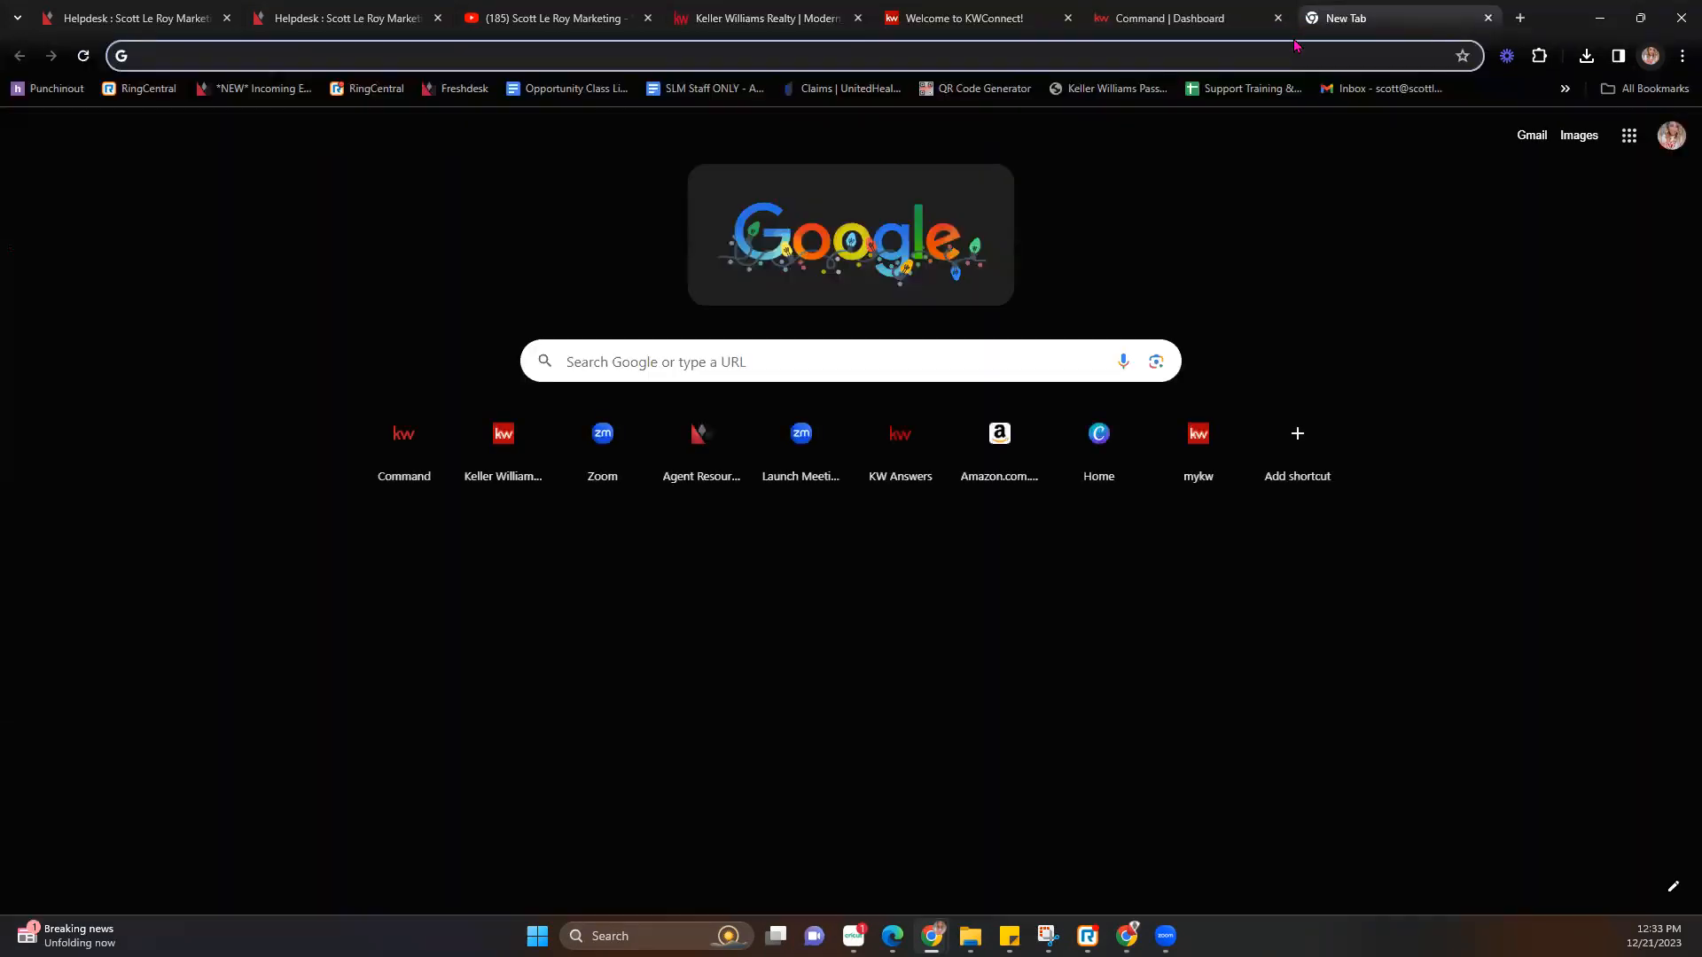
# Load the pasted viewer link and flip forward to the Your Home Wish List page.
pyautogui.press('Return')
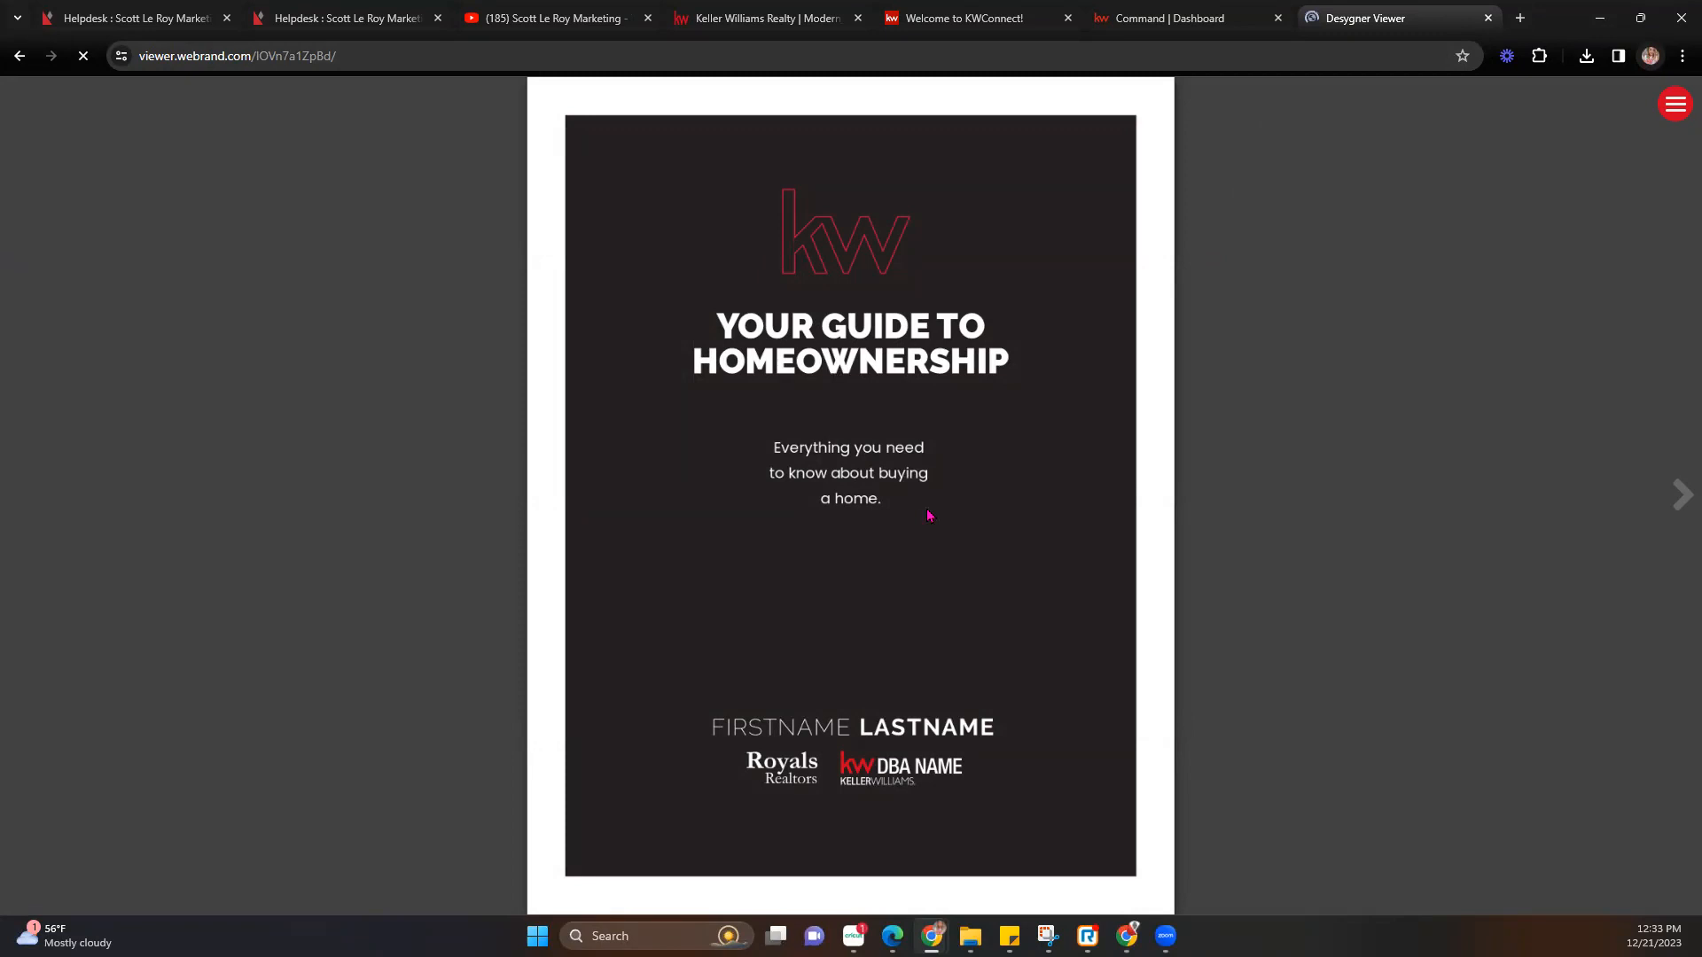
pyautogui.click(1682, 487)
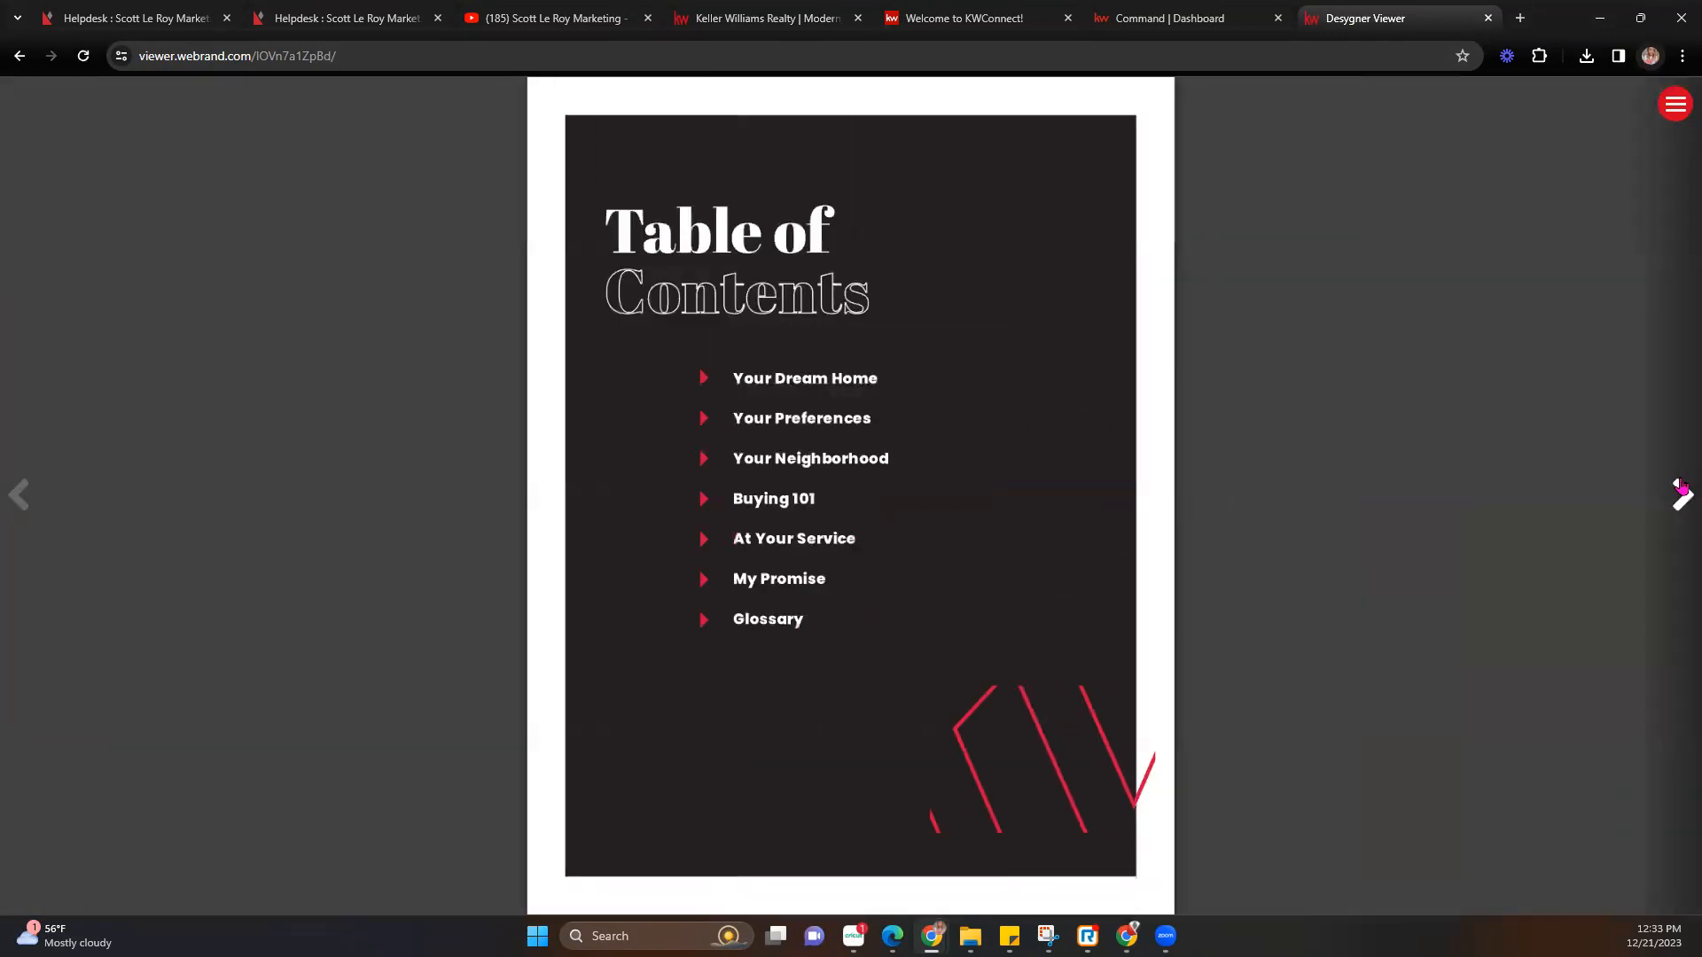
pyautogui.click(1681, 488)
pyautogui.click(1681, 487)
pyautogui.click(1682, 488)
pyautogui.click(1681, 488)
pyautogui.click(1681, 487)
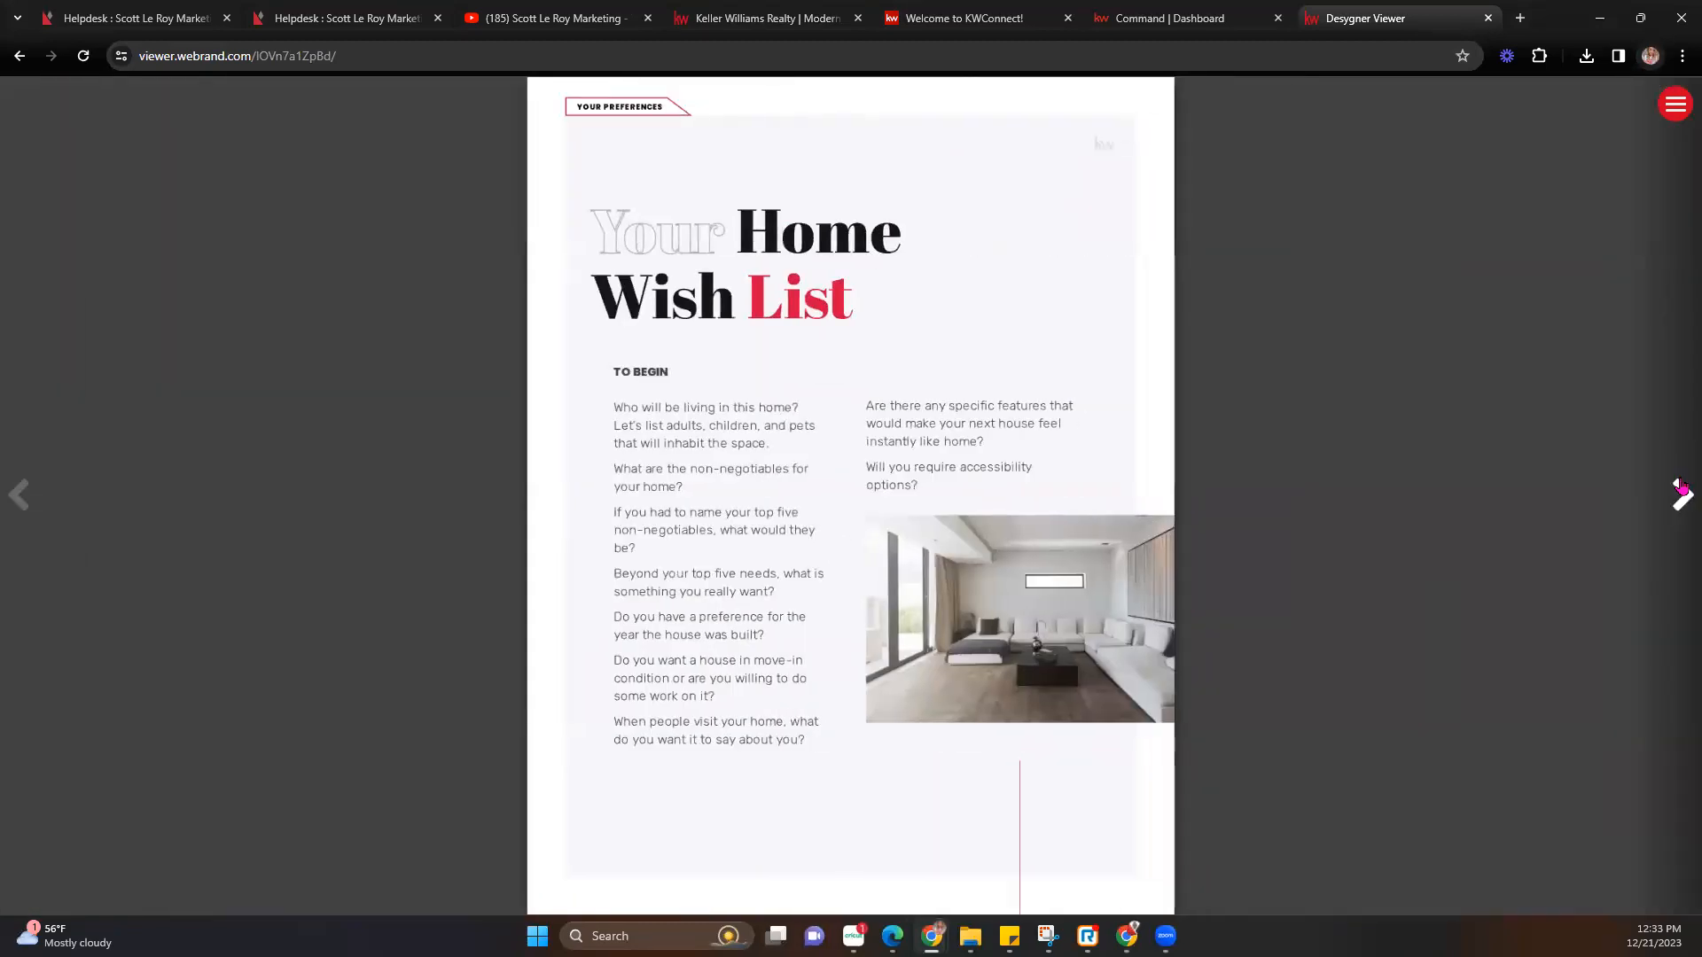
# Check the viewer's share menu, page on to the Living/Dining Room wish list, then return to KW Command.
pyautogui.click(1672, 107)
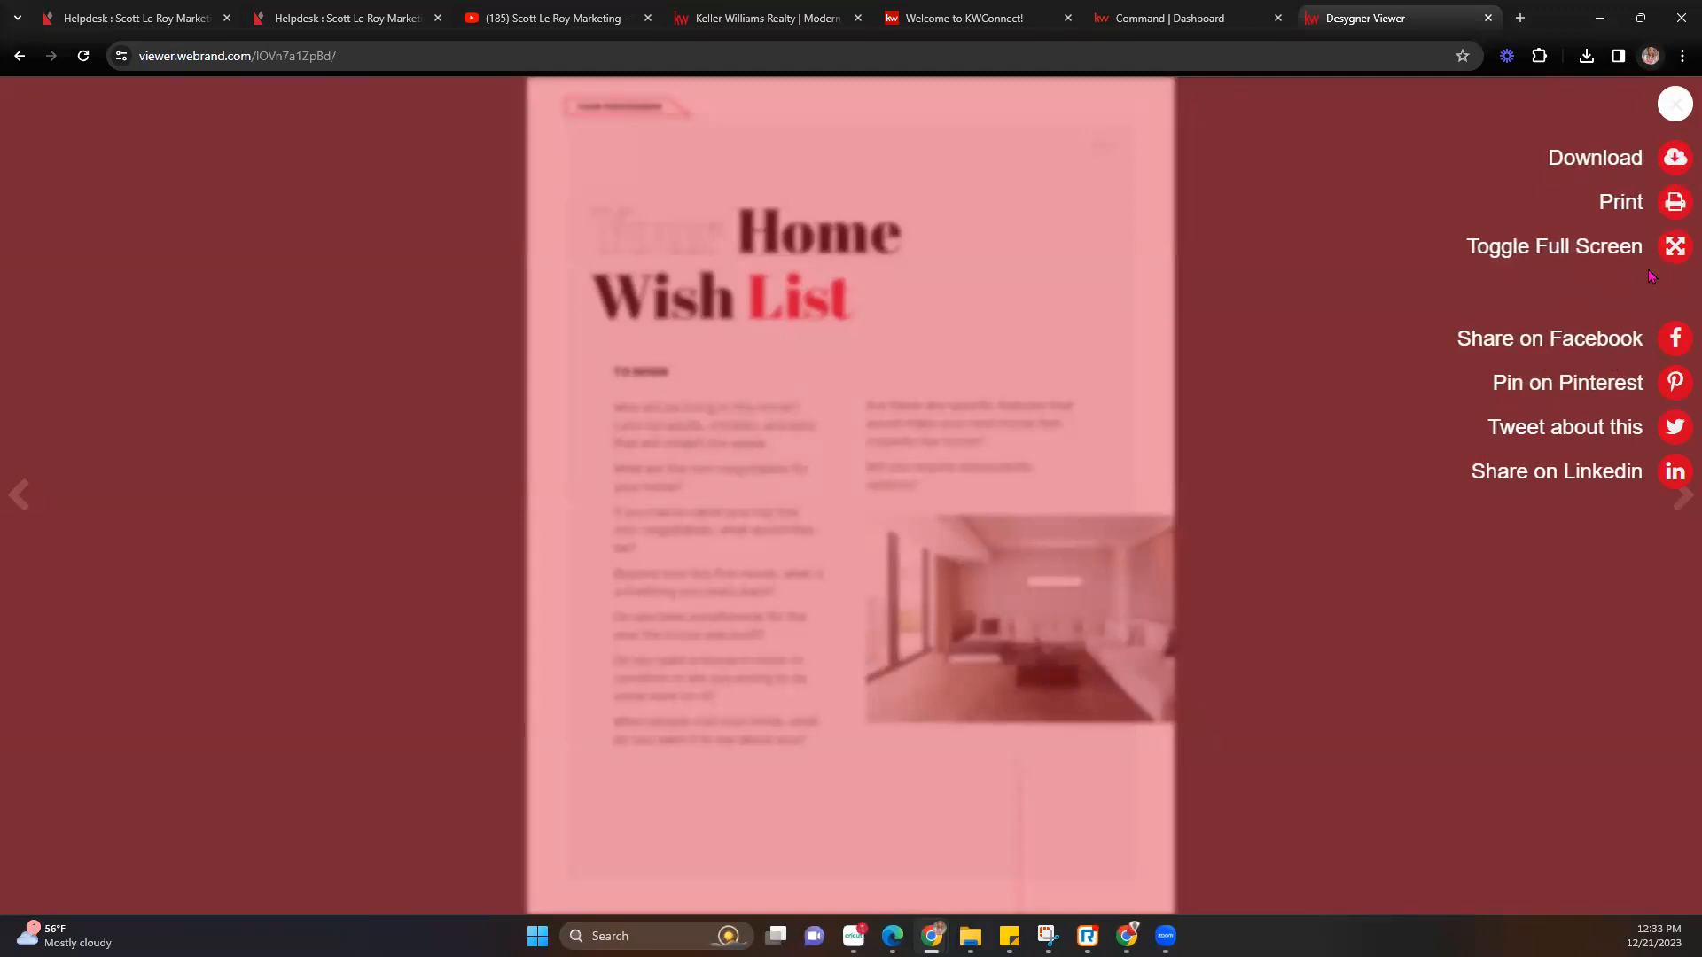
pyautogui.click(1664, 104)
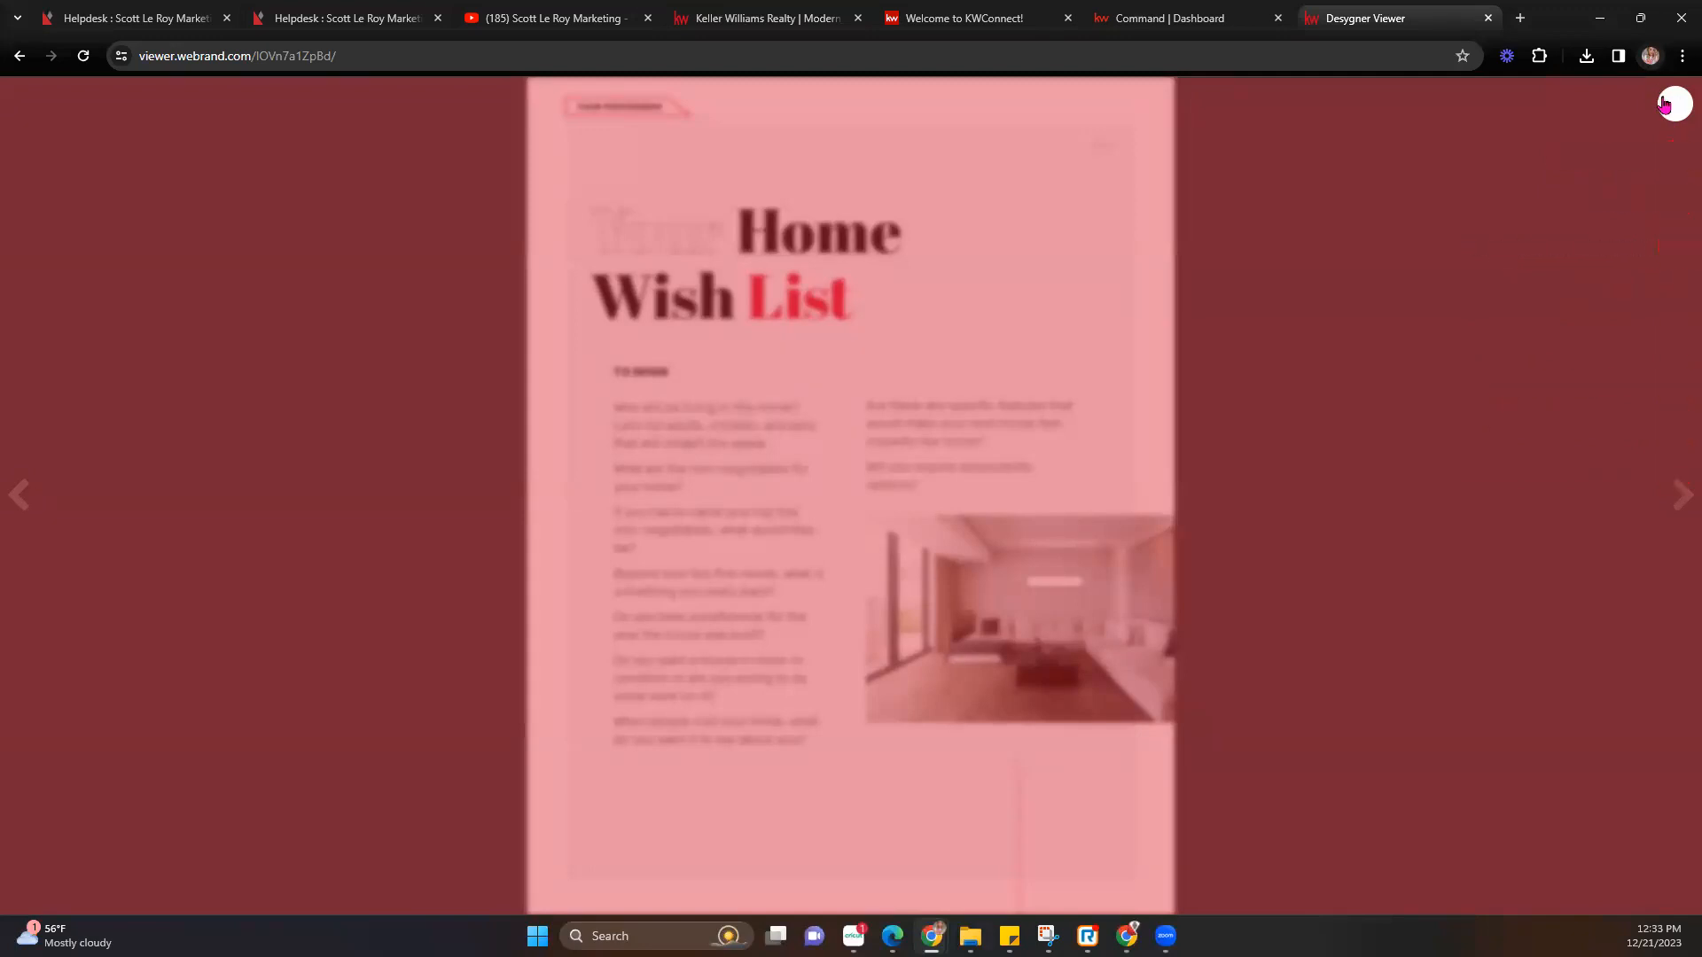
pyautogui.click(1678, 499)
pyautogui.click(1678, 496)
pyautogui.click(1677, 496)
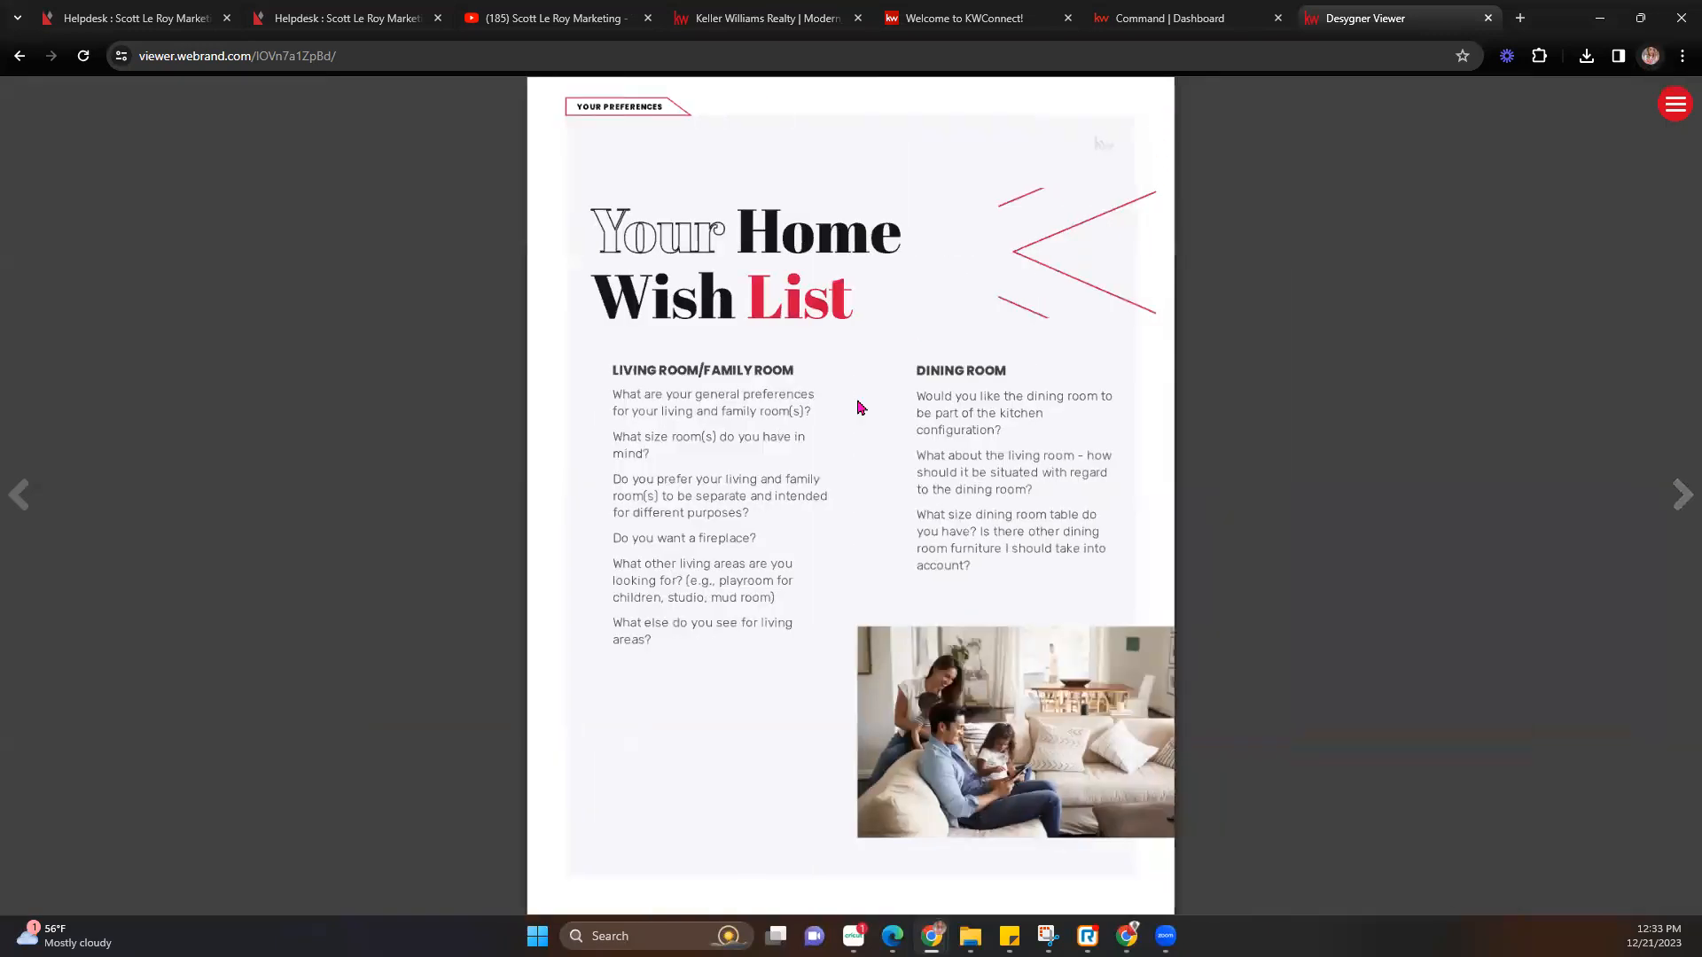
pyautogui.click(1161, 17)
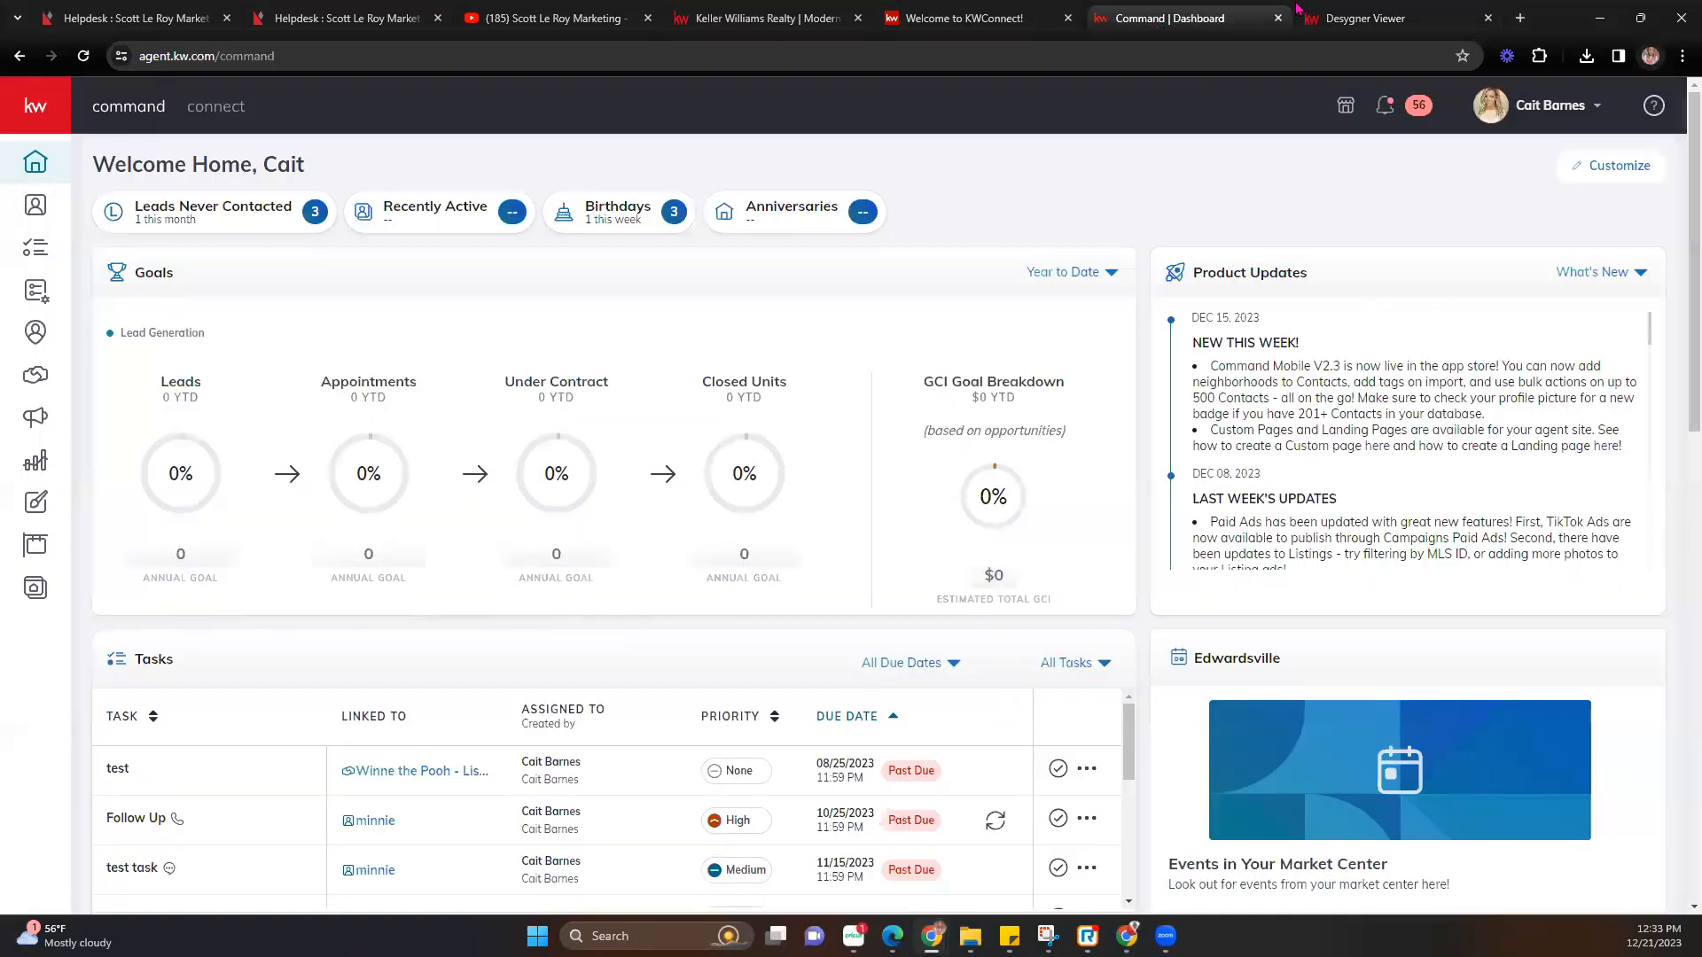
# Close the KWConnect and guide viewer tabs, dismiss the Share dialog, and exit Modern_01 with Done.
pyautogui.click(1299, 11)
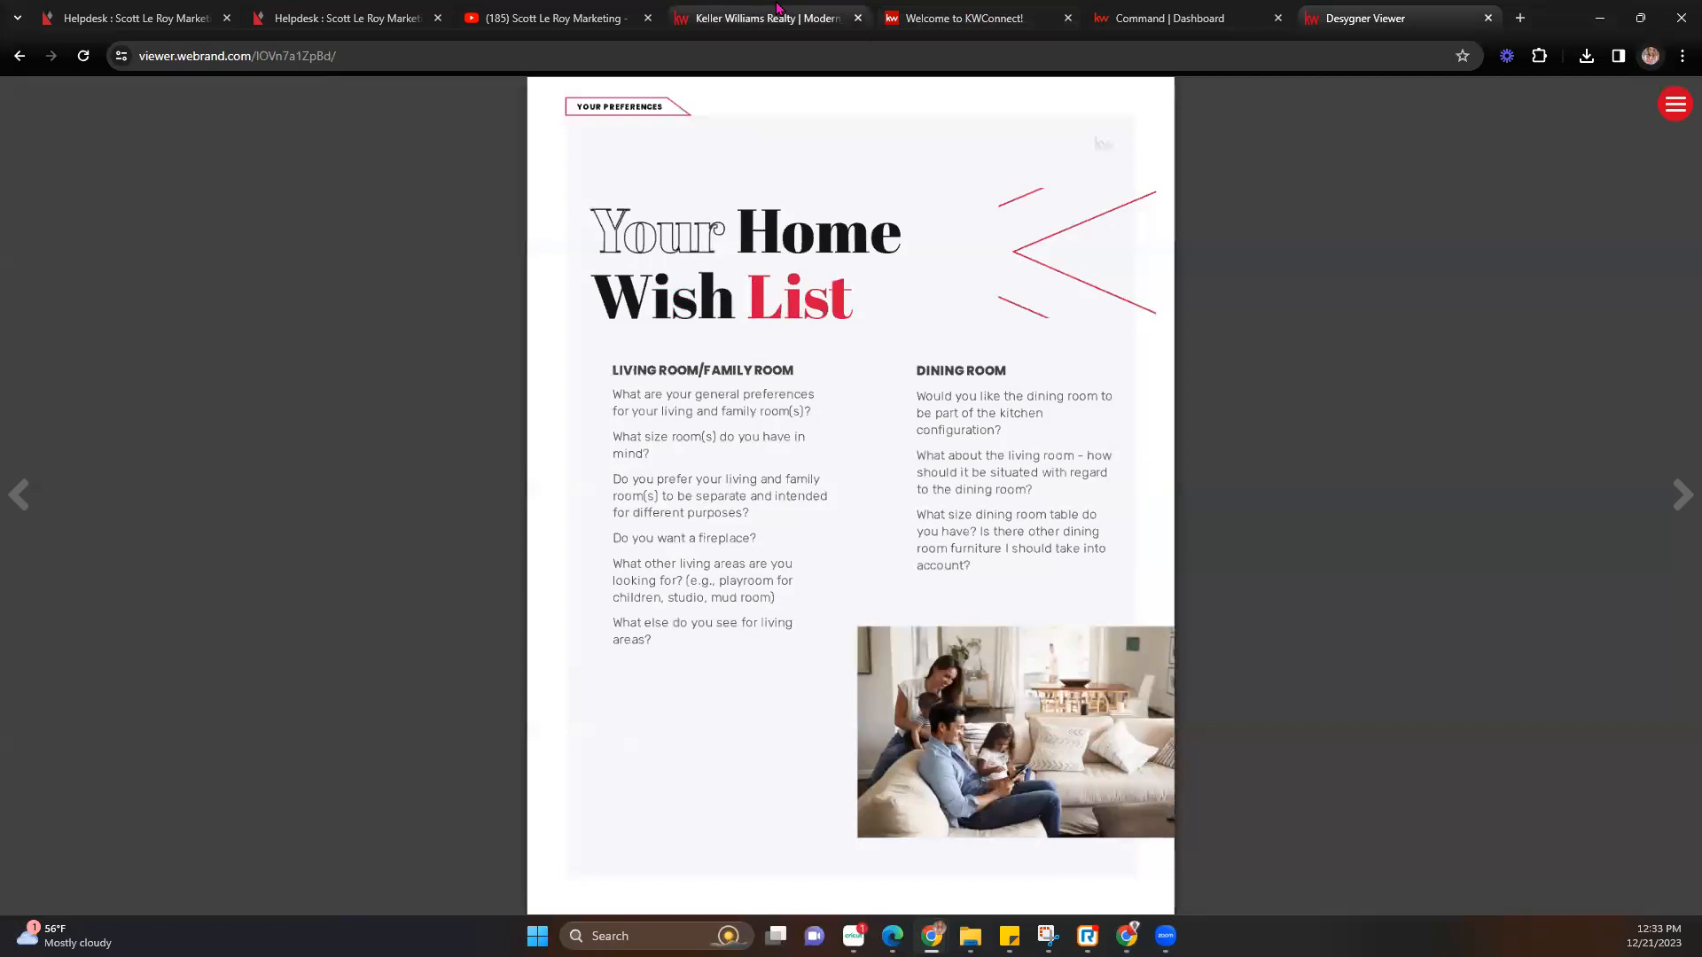
pyautogui.click(957, 18)
pyautogui.click(833, 18)
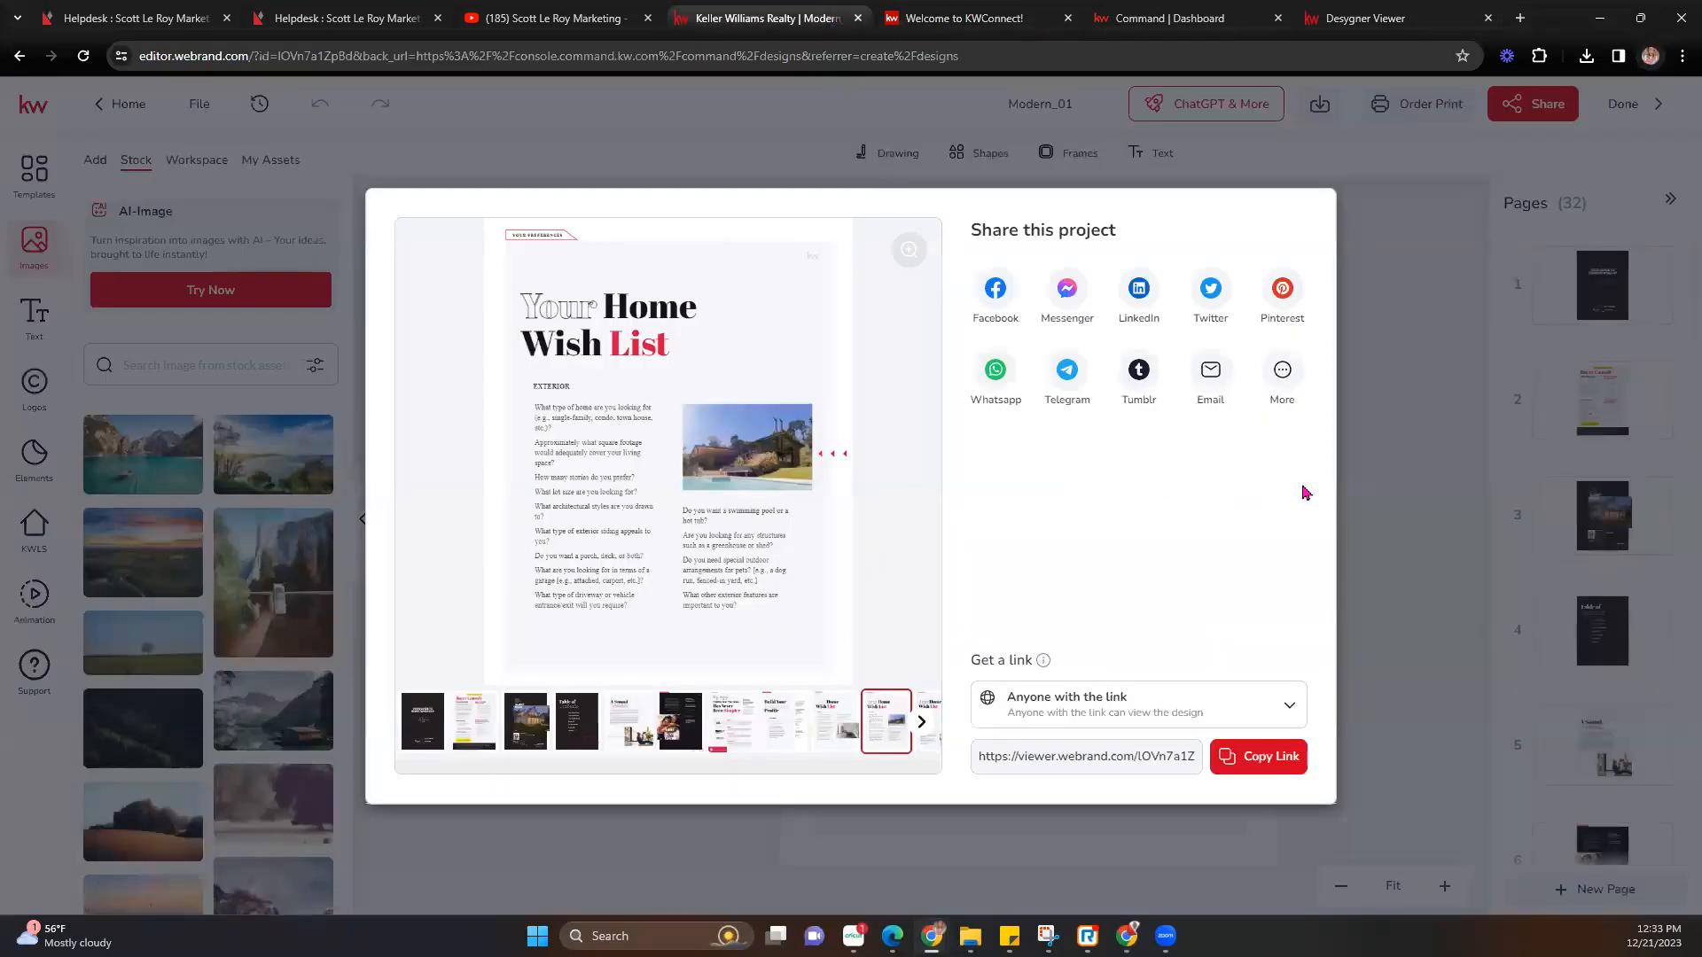
pyautogui.click(1055, 19)
pyautogui.click(1066, 18)
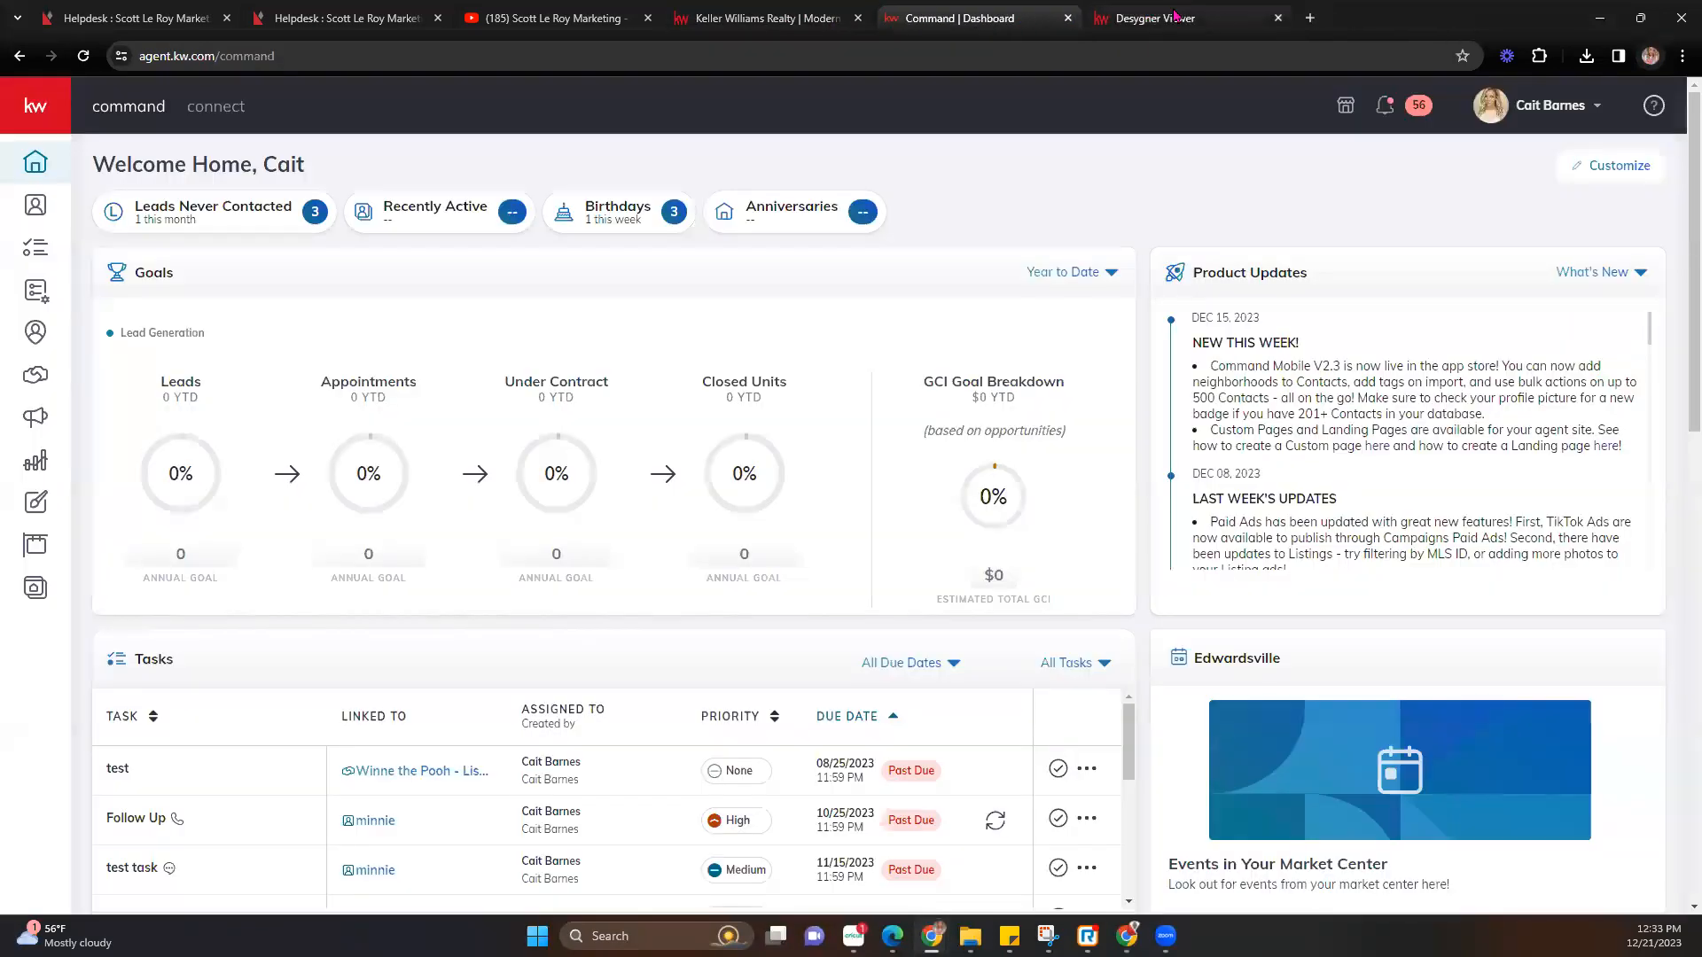
pyautogui.click(1270, 20)
pyautogui.click(1279, 17)
pyautogui.click(762, 18)
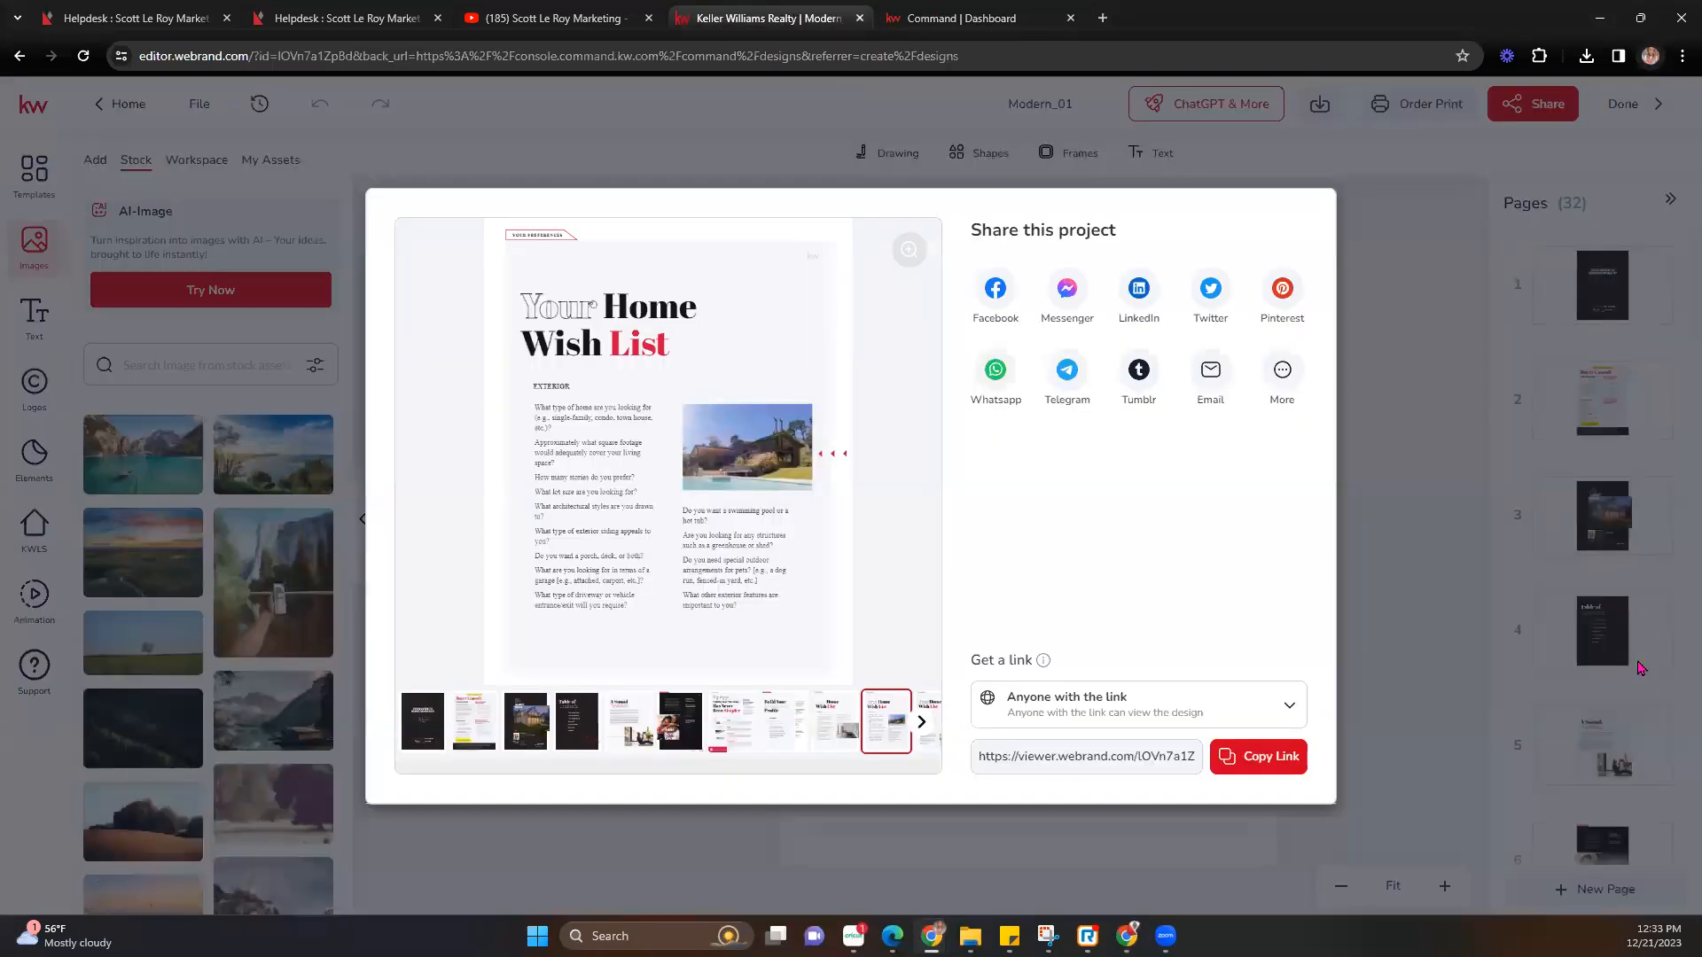
pyautogui.click(593, 162)
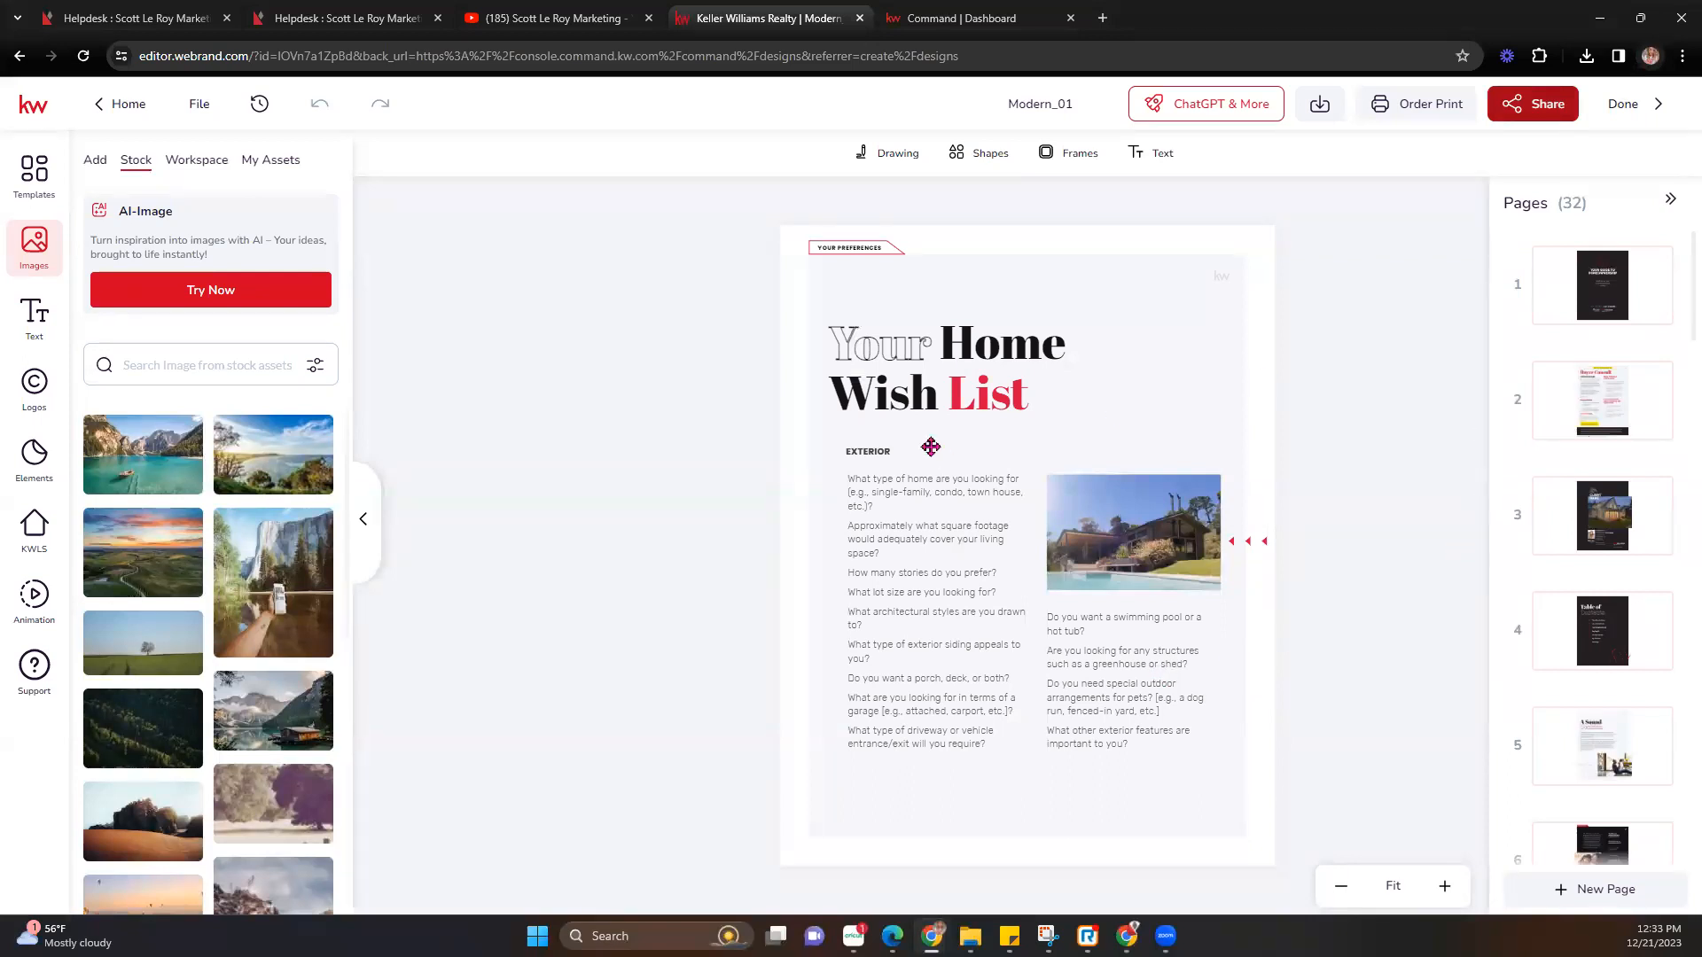
pyautogui.click(1641, 111)
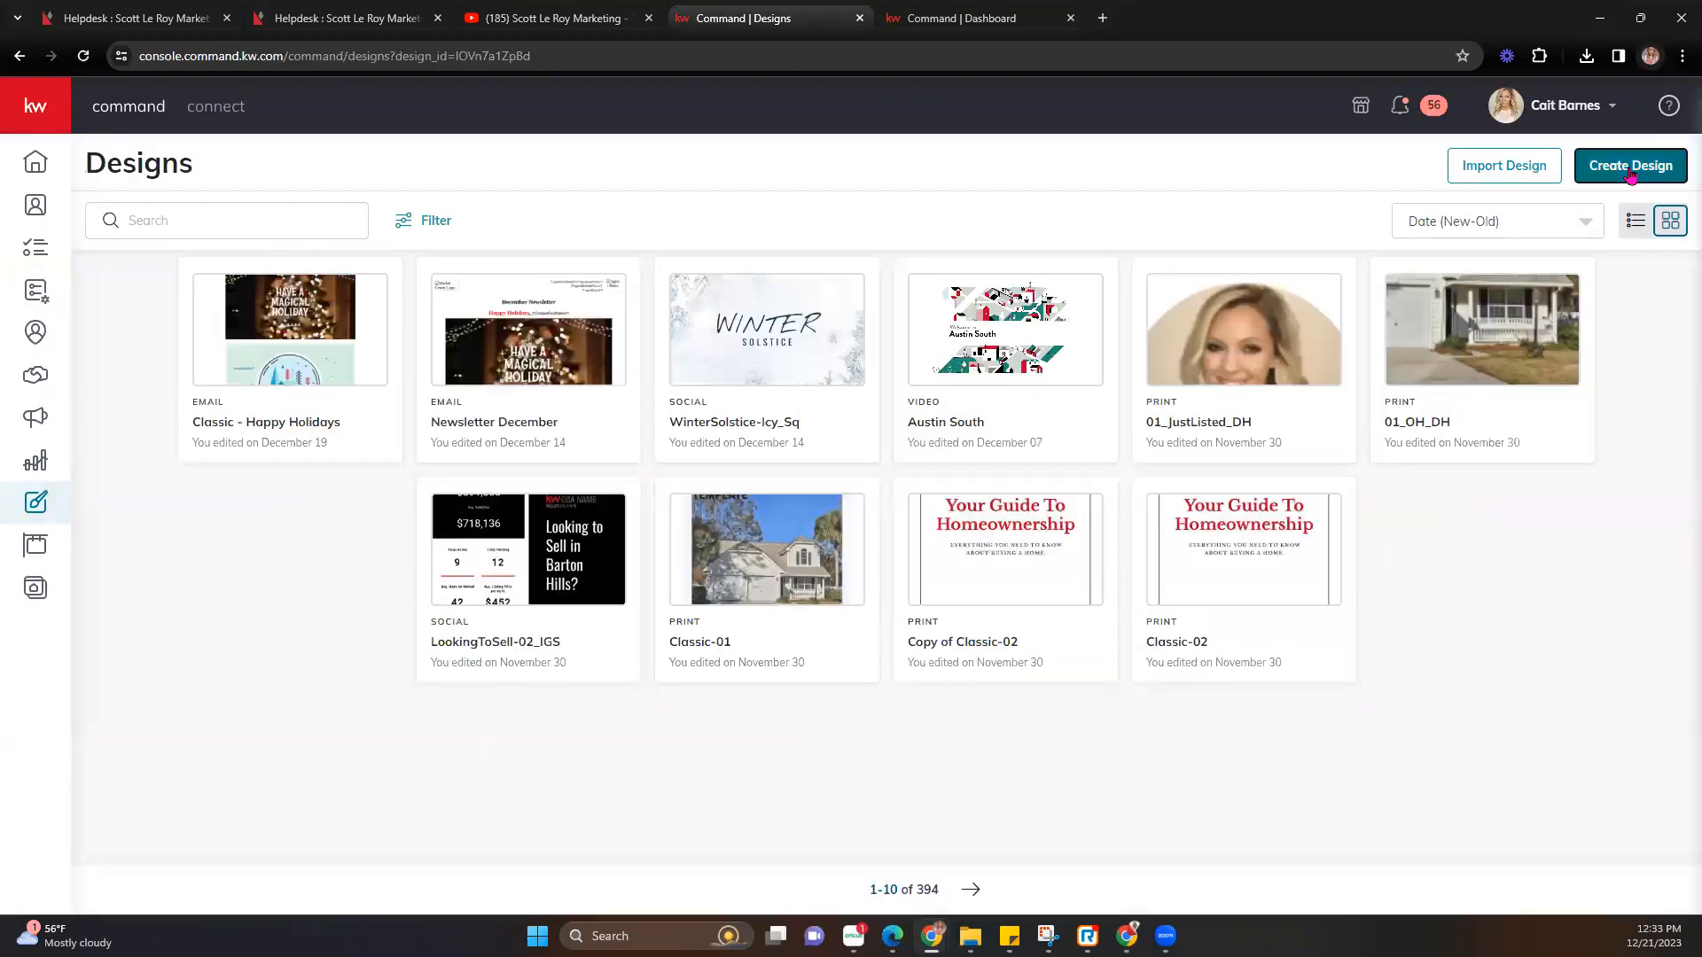
# Create a new Print design from the Listing Presentation template Classic-01.
pyautogui.click(1629, 175)
pyautogui.click(935, 486)
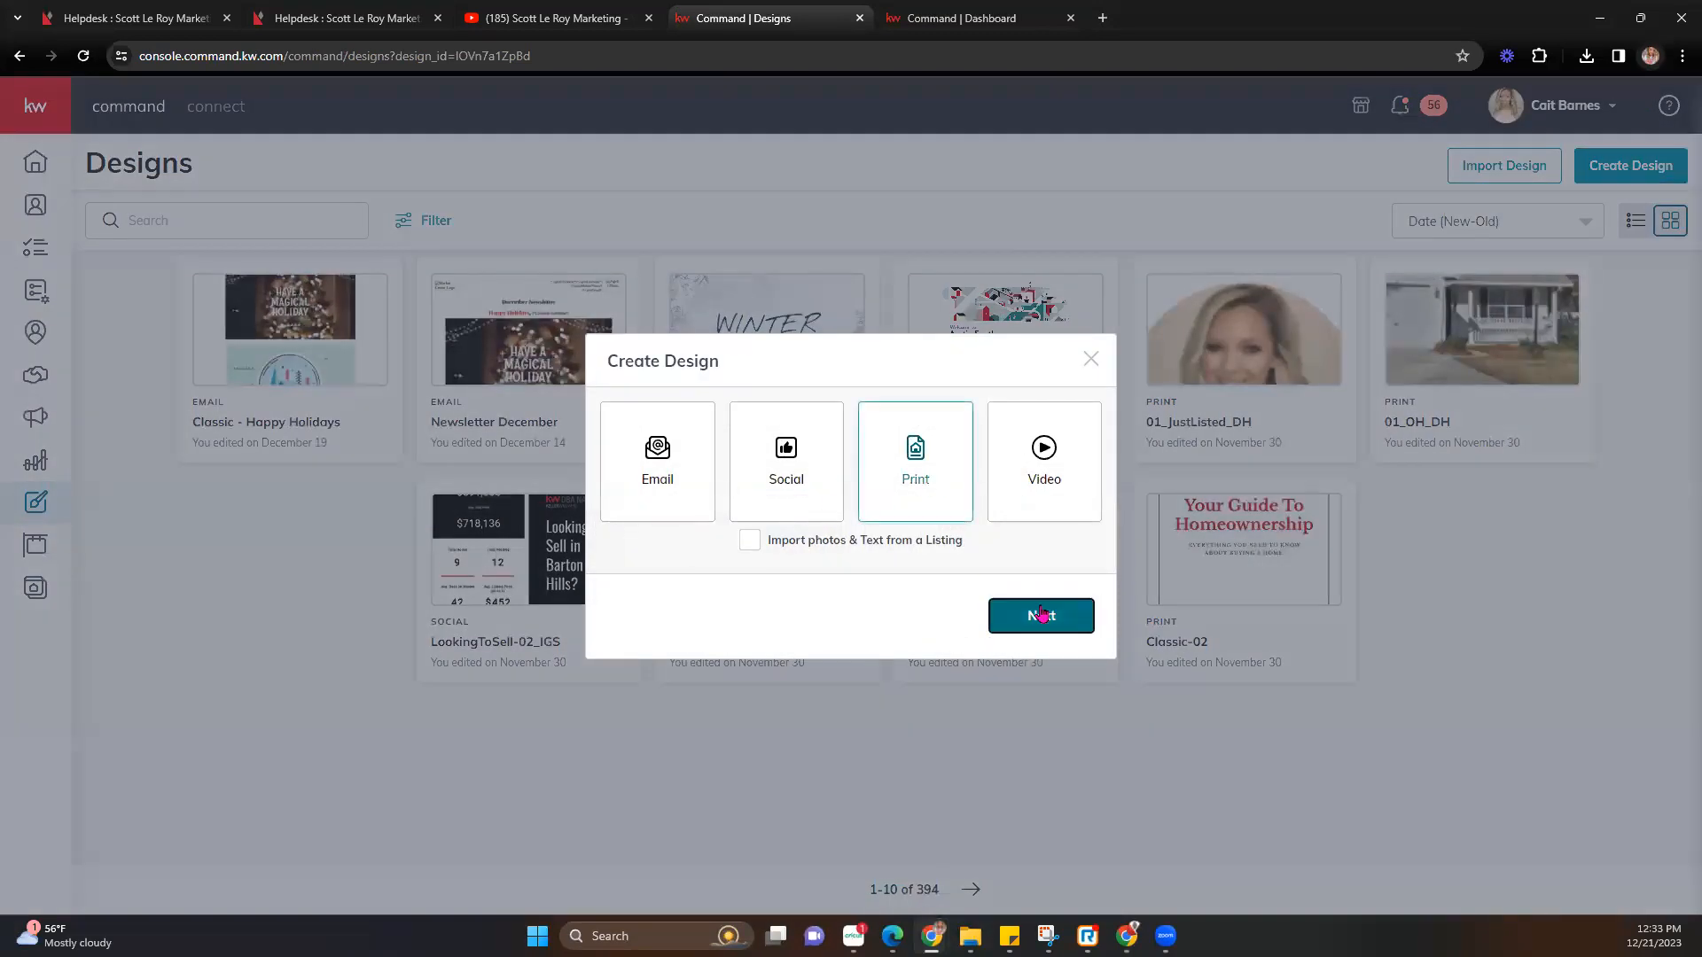
pyautogui.click(1040, 614)
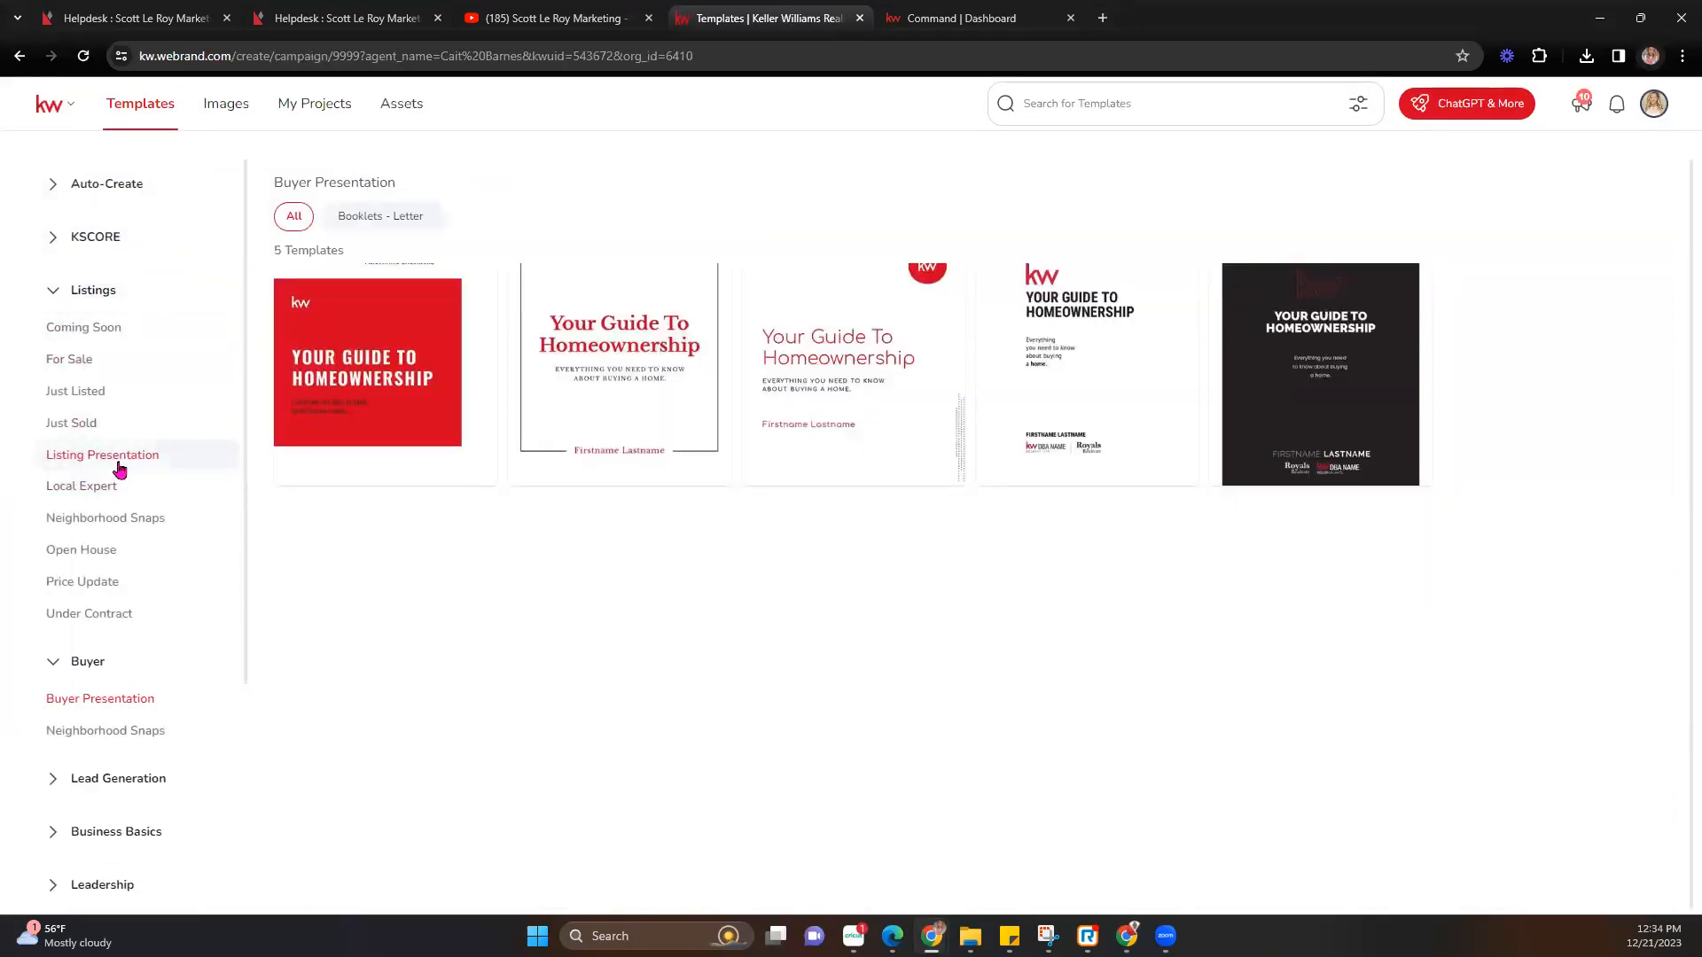
pyautogui.click(122, 463)
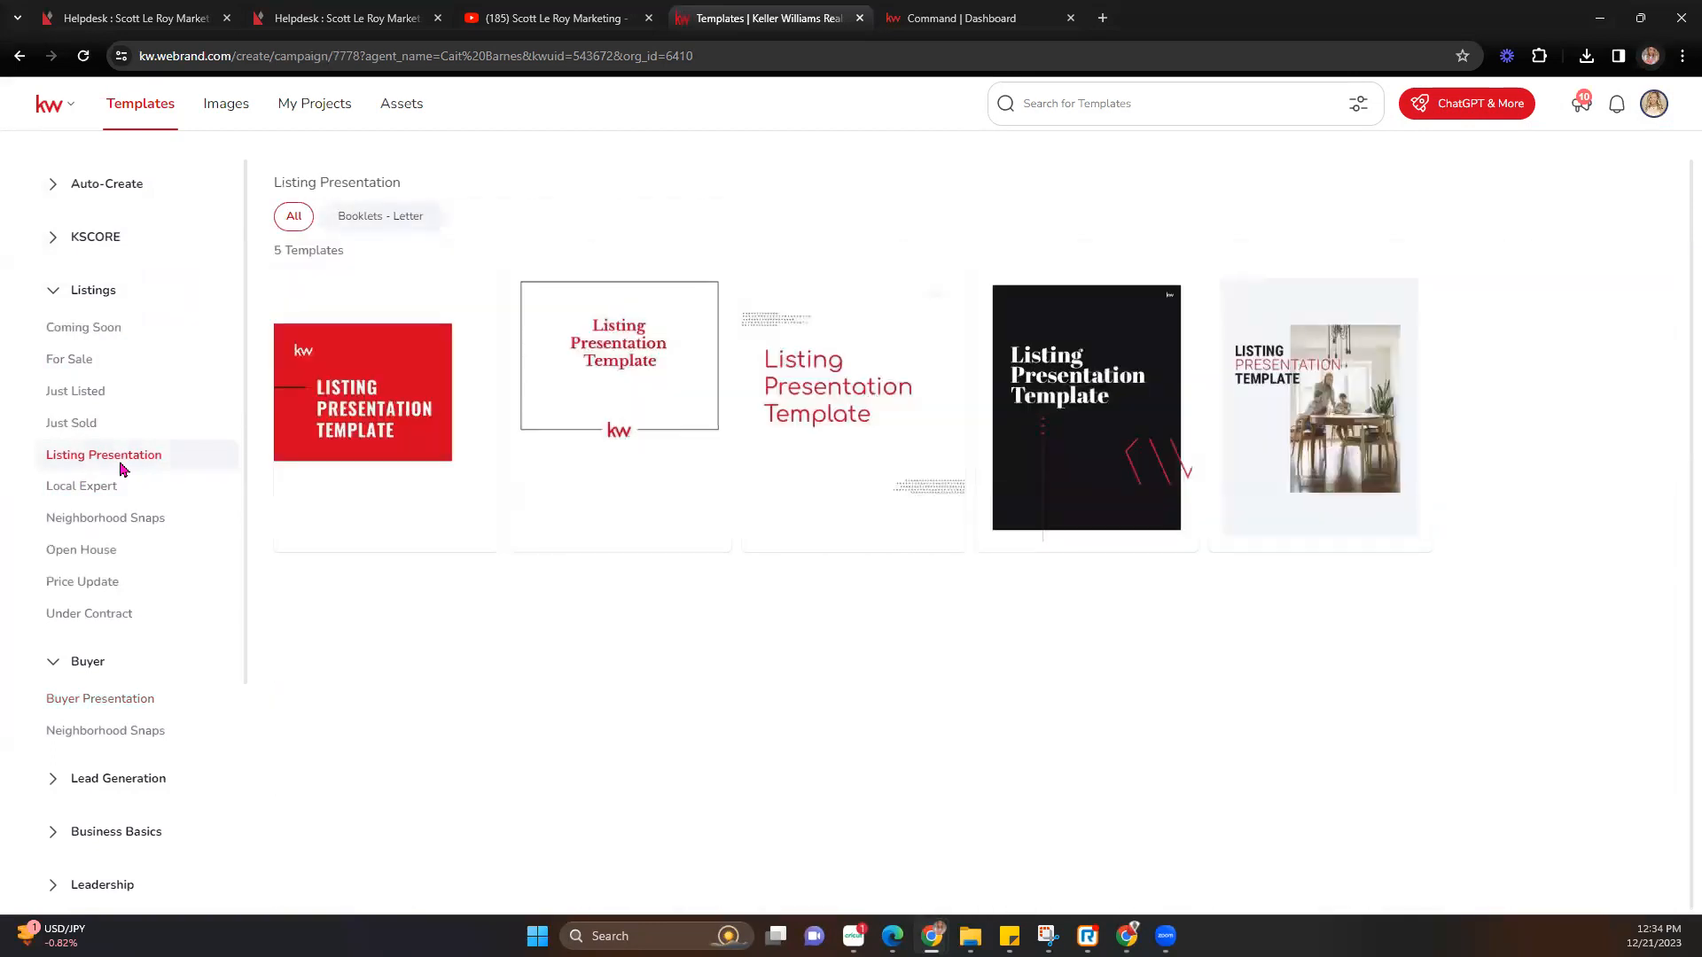
pyautogui.moveTo(1321, 474)
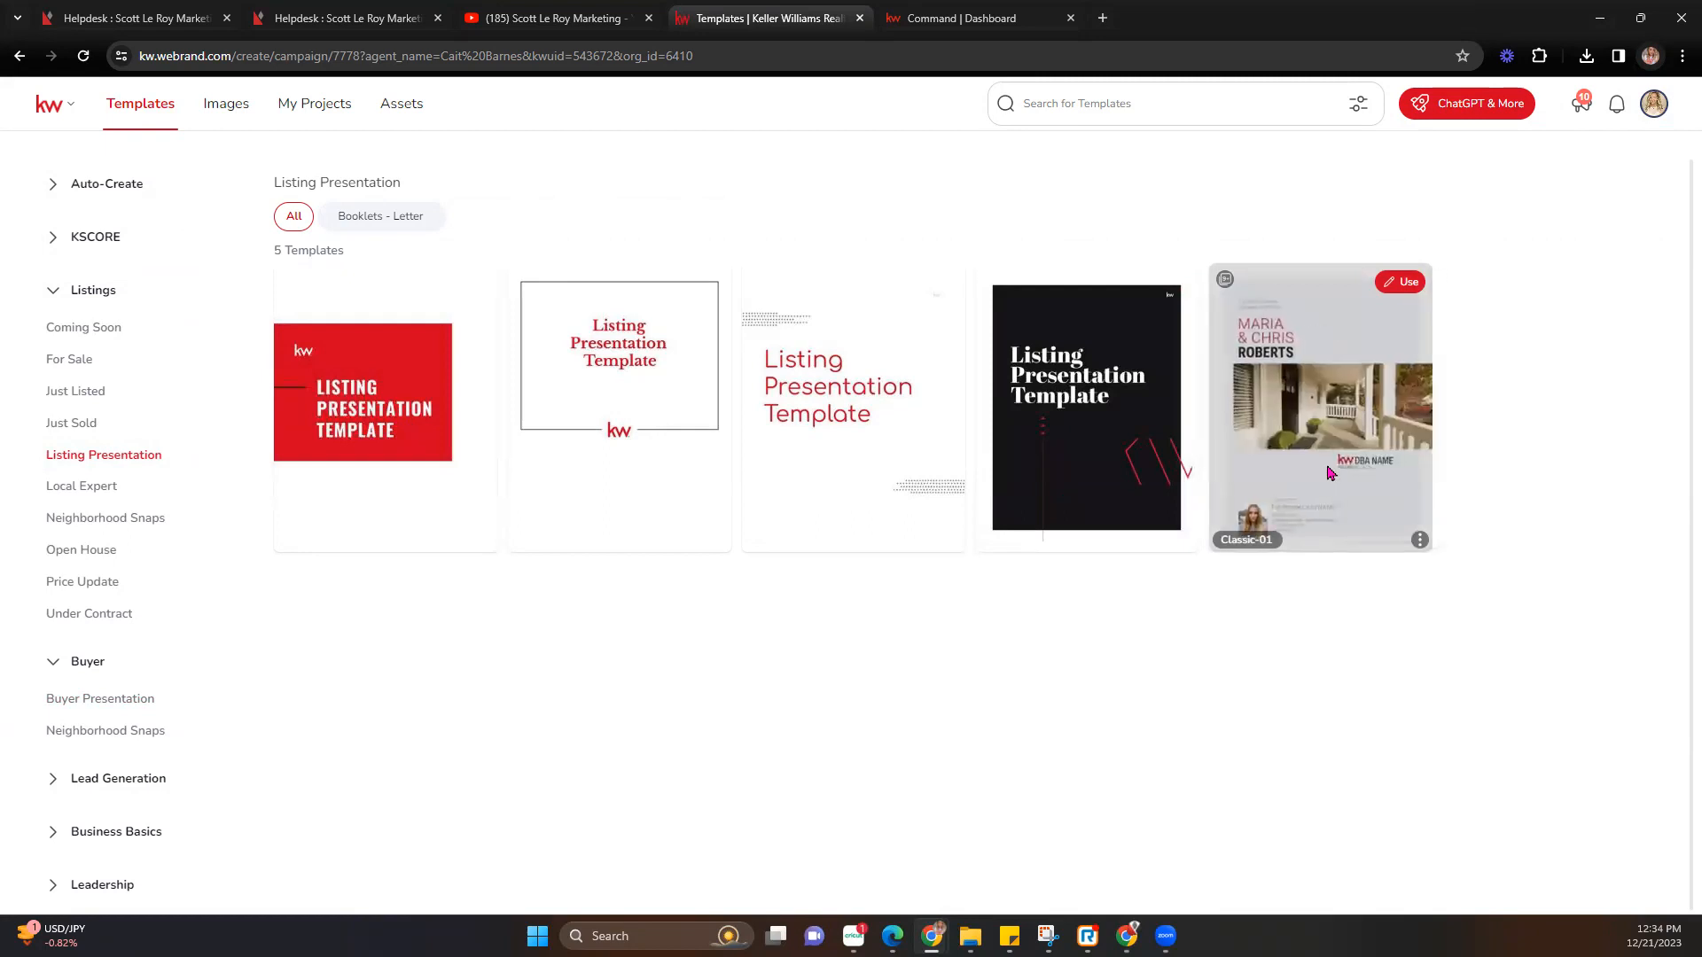
pyautogui.click(1407, 282)
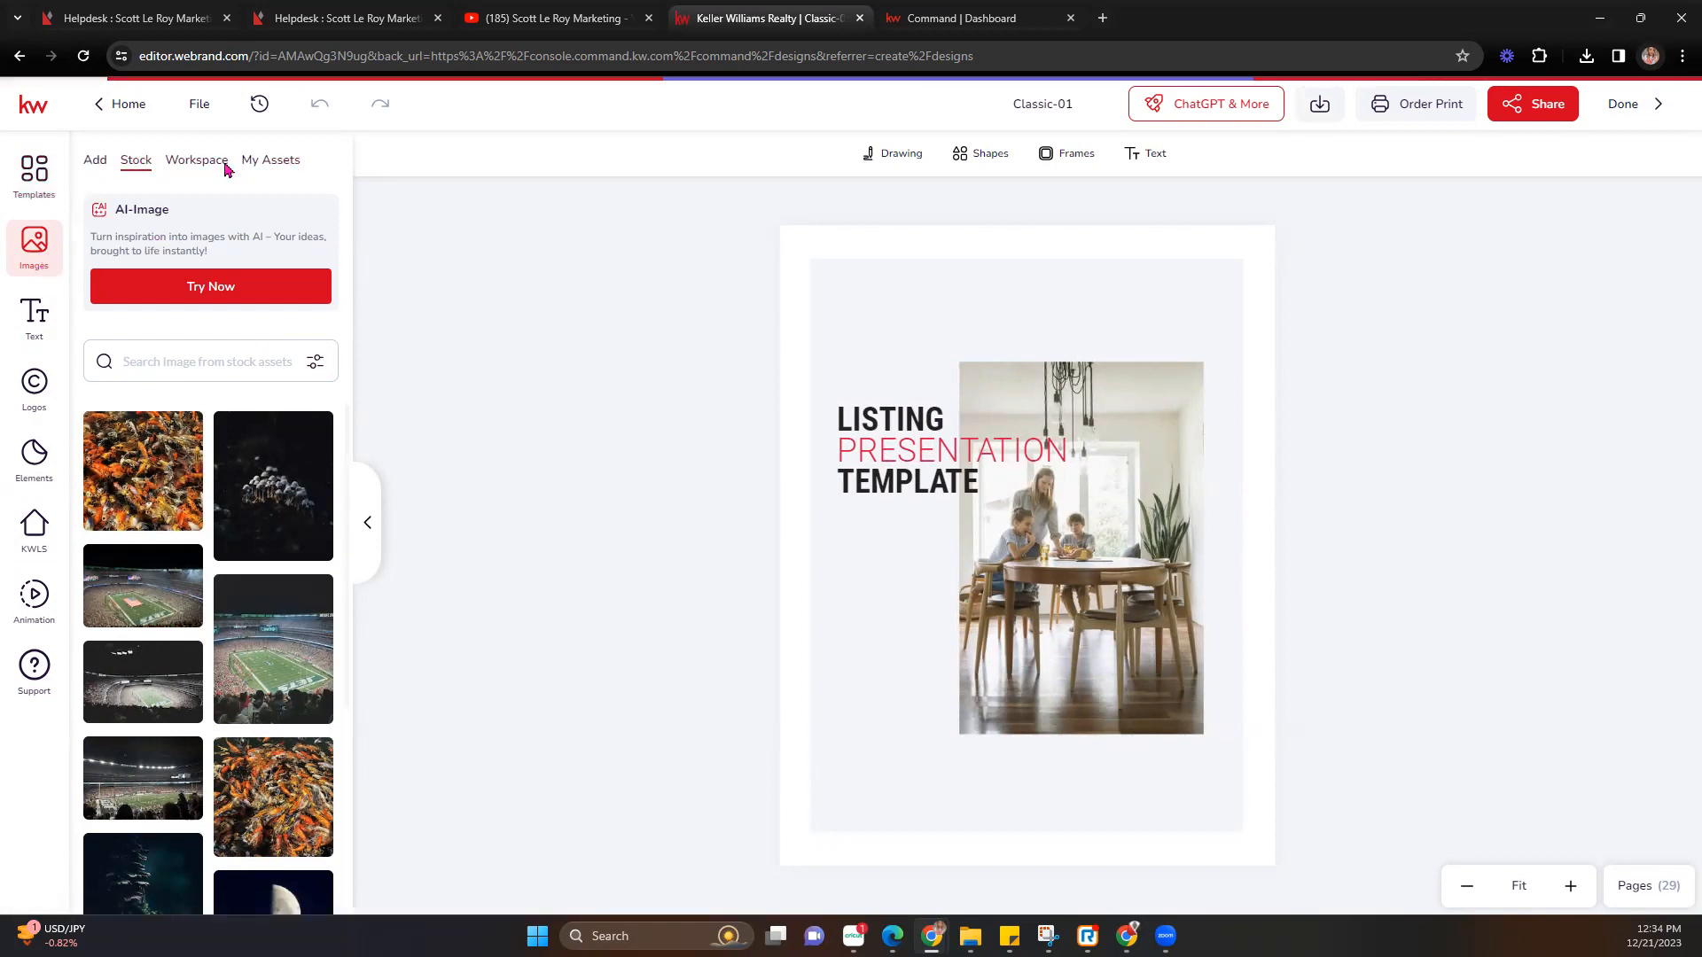
# Upload the Keller Williams Texas Wine Country logo JPG into the design's imported images.
pyautogui.click(95, 162)
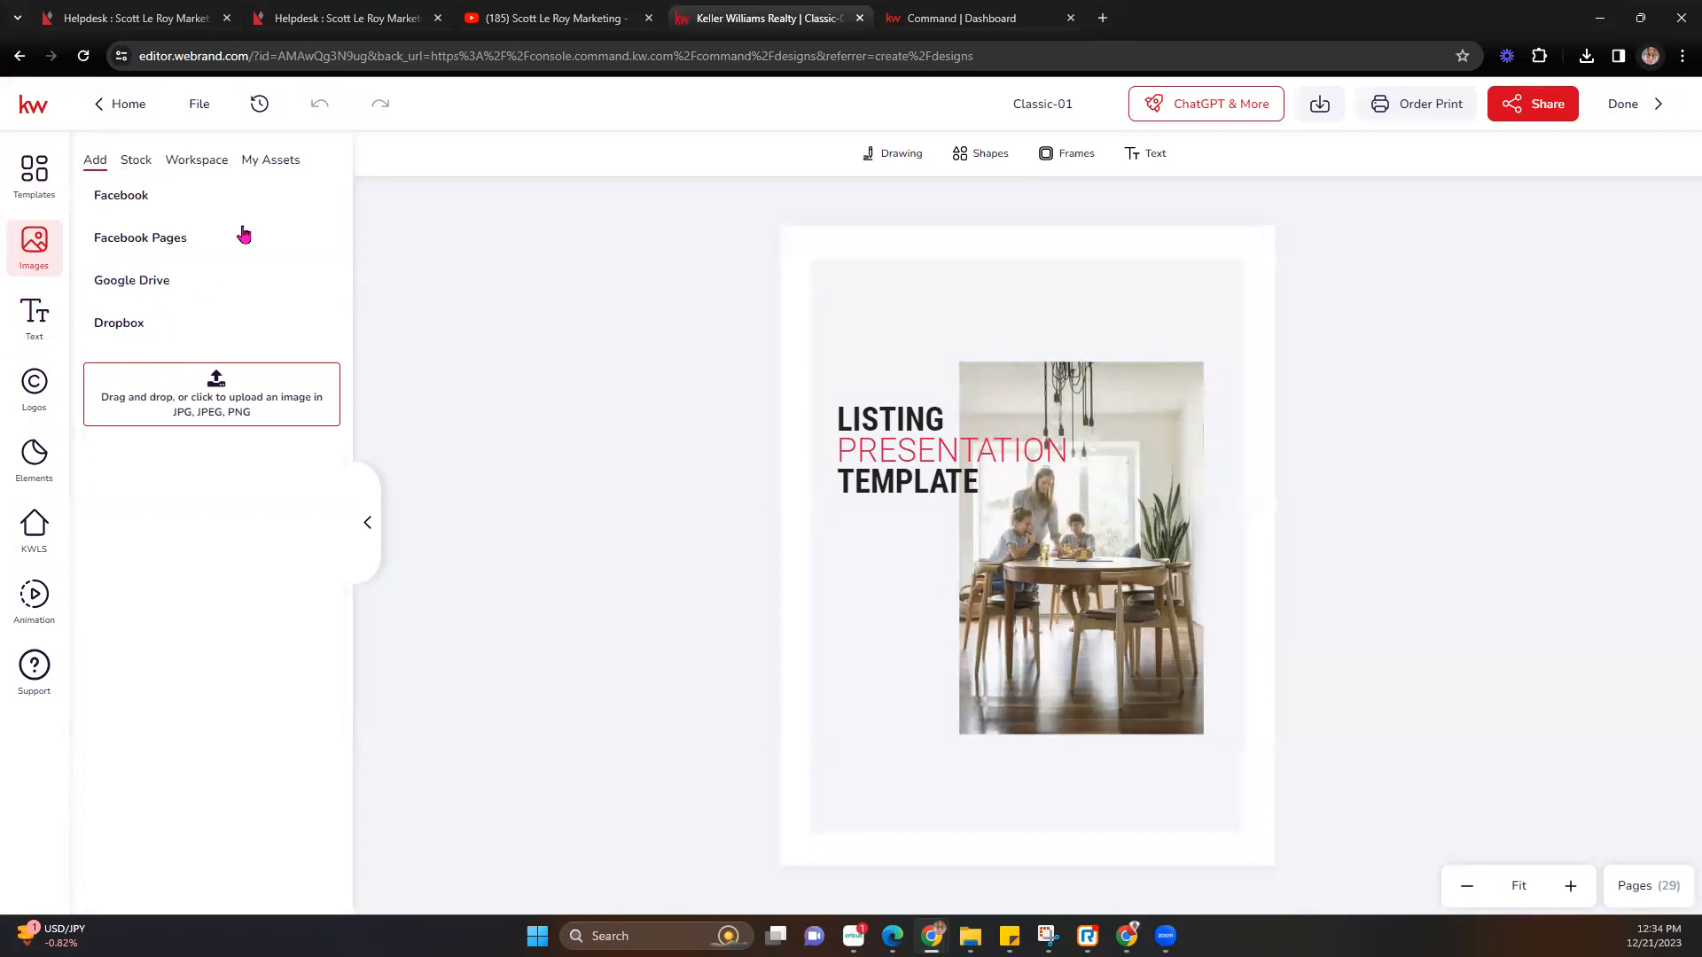
pyautogui.click(219, 401)
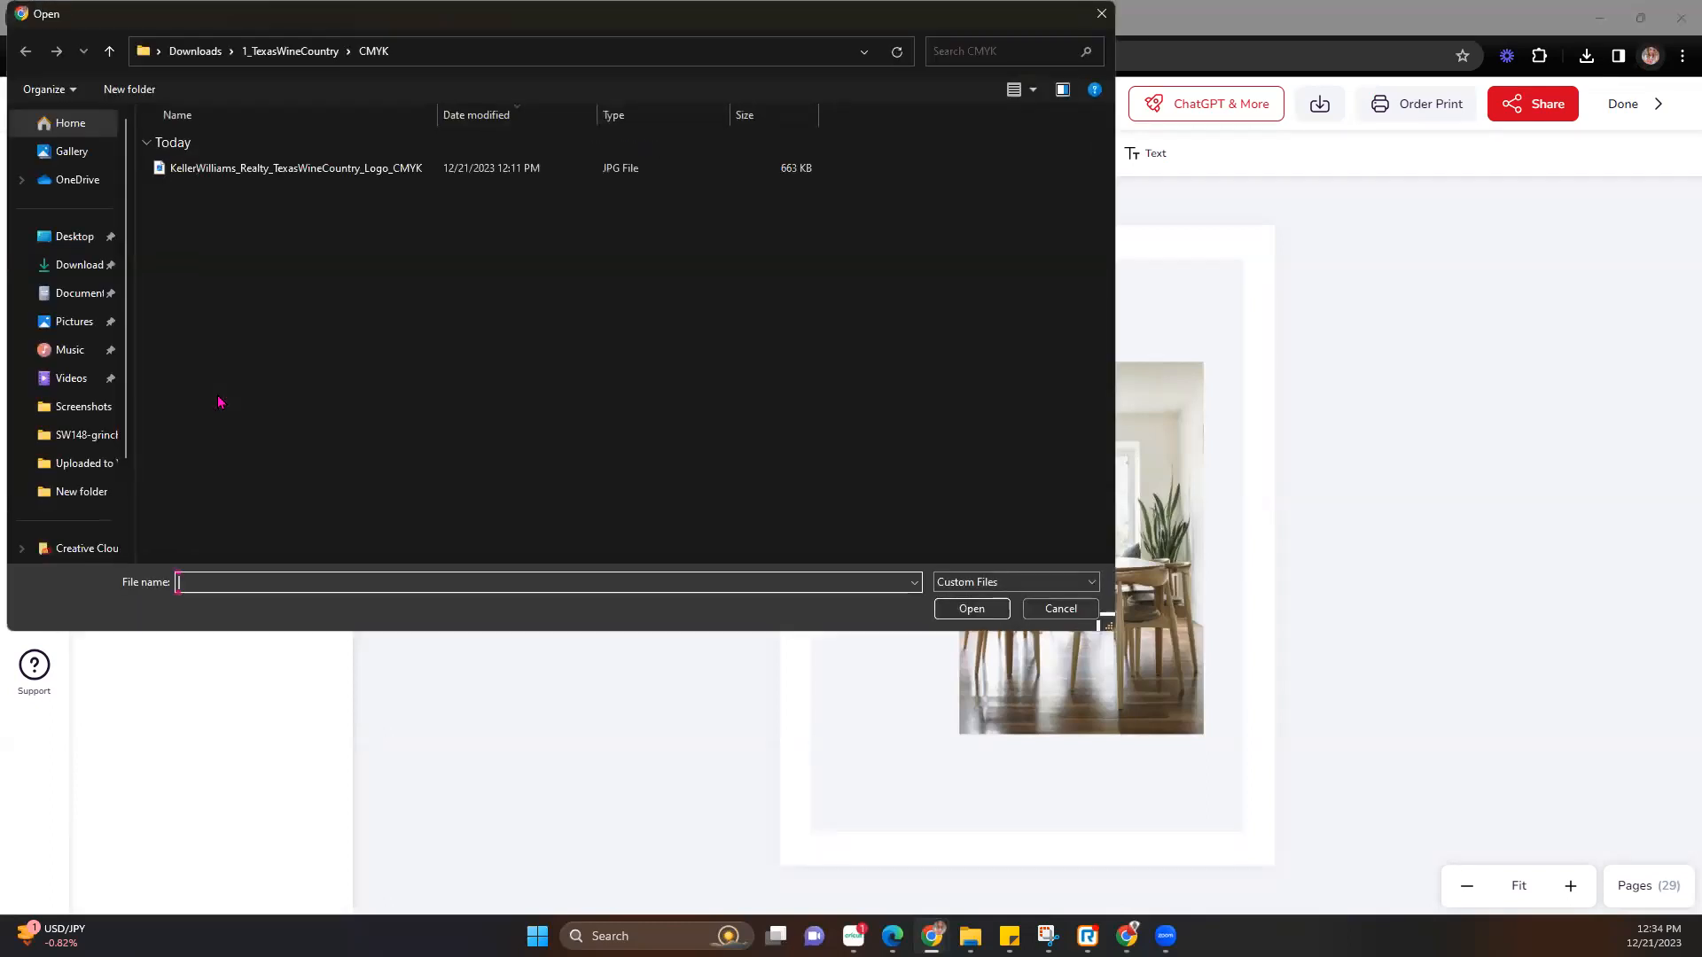
pyautogui.doubleClick(270, 169)
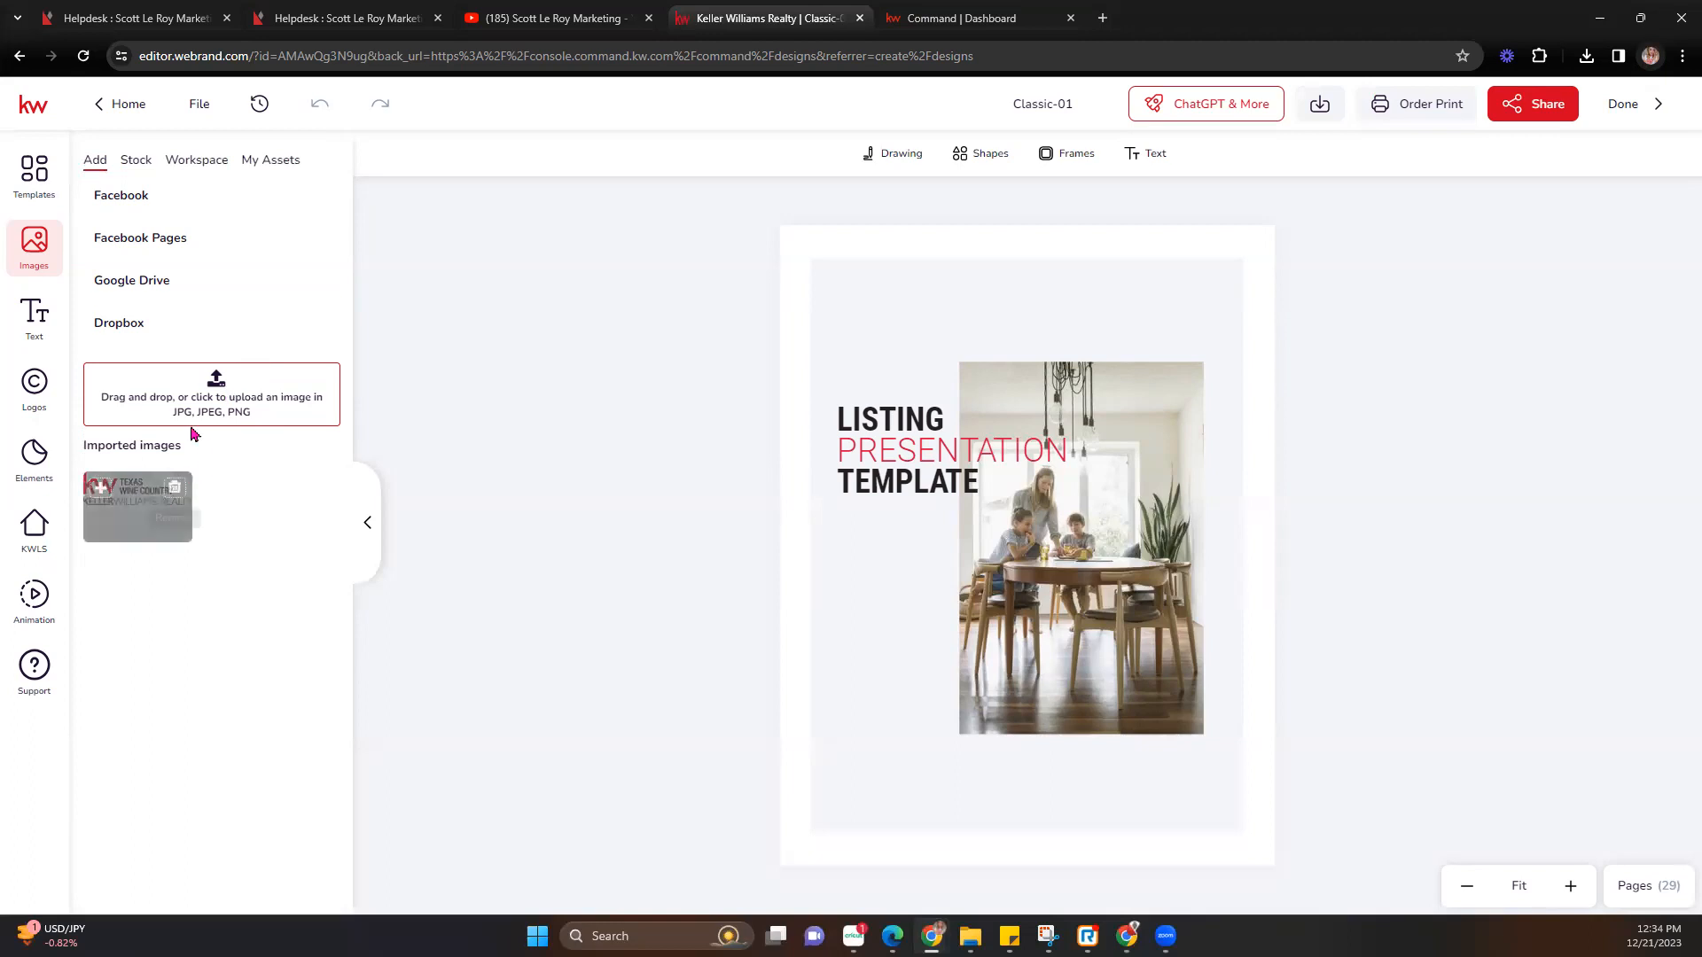
# Add a Title text block and place it above the LISTING PRESENTATION TEMPLATE heading.
pyautogui.click(40, 336)
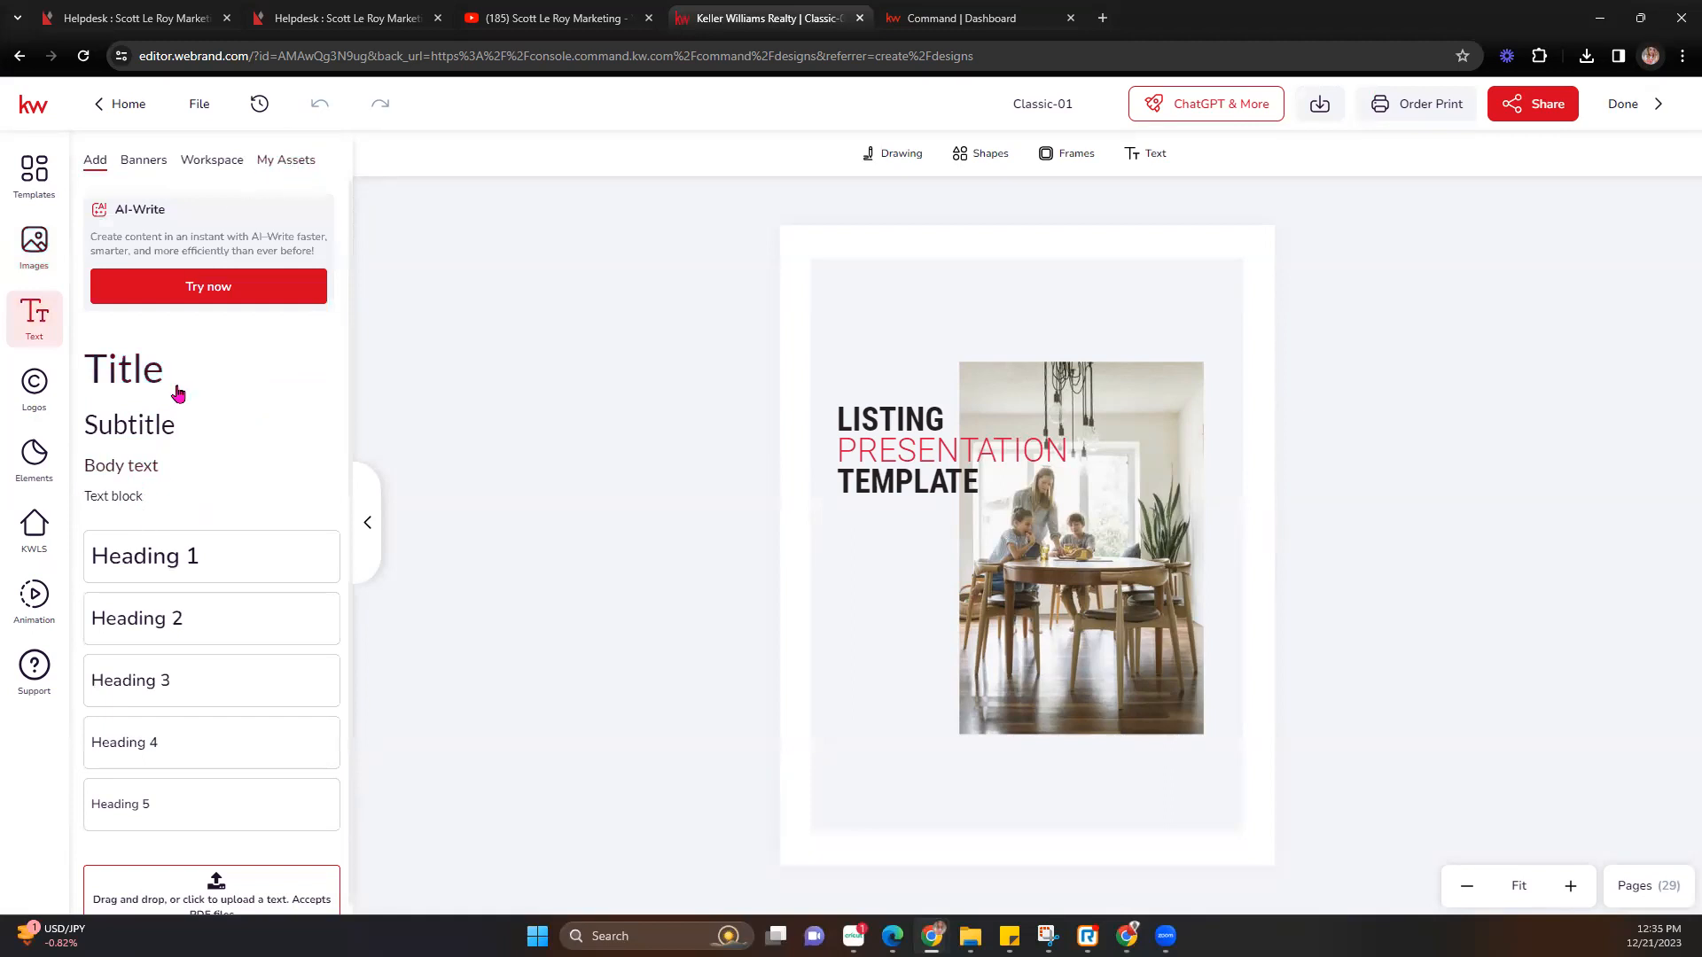
pyautogui.scroll(-1, 151, 749)
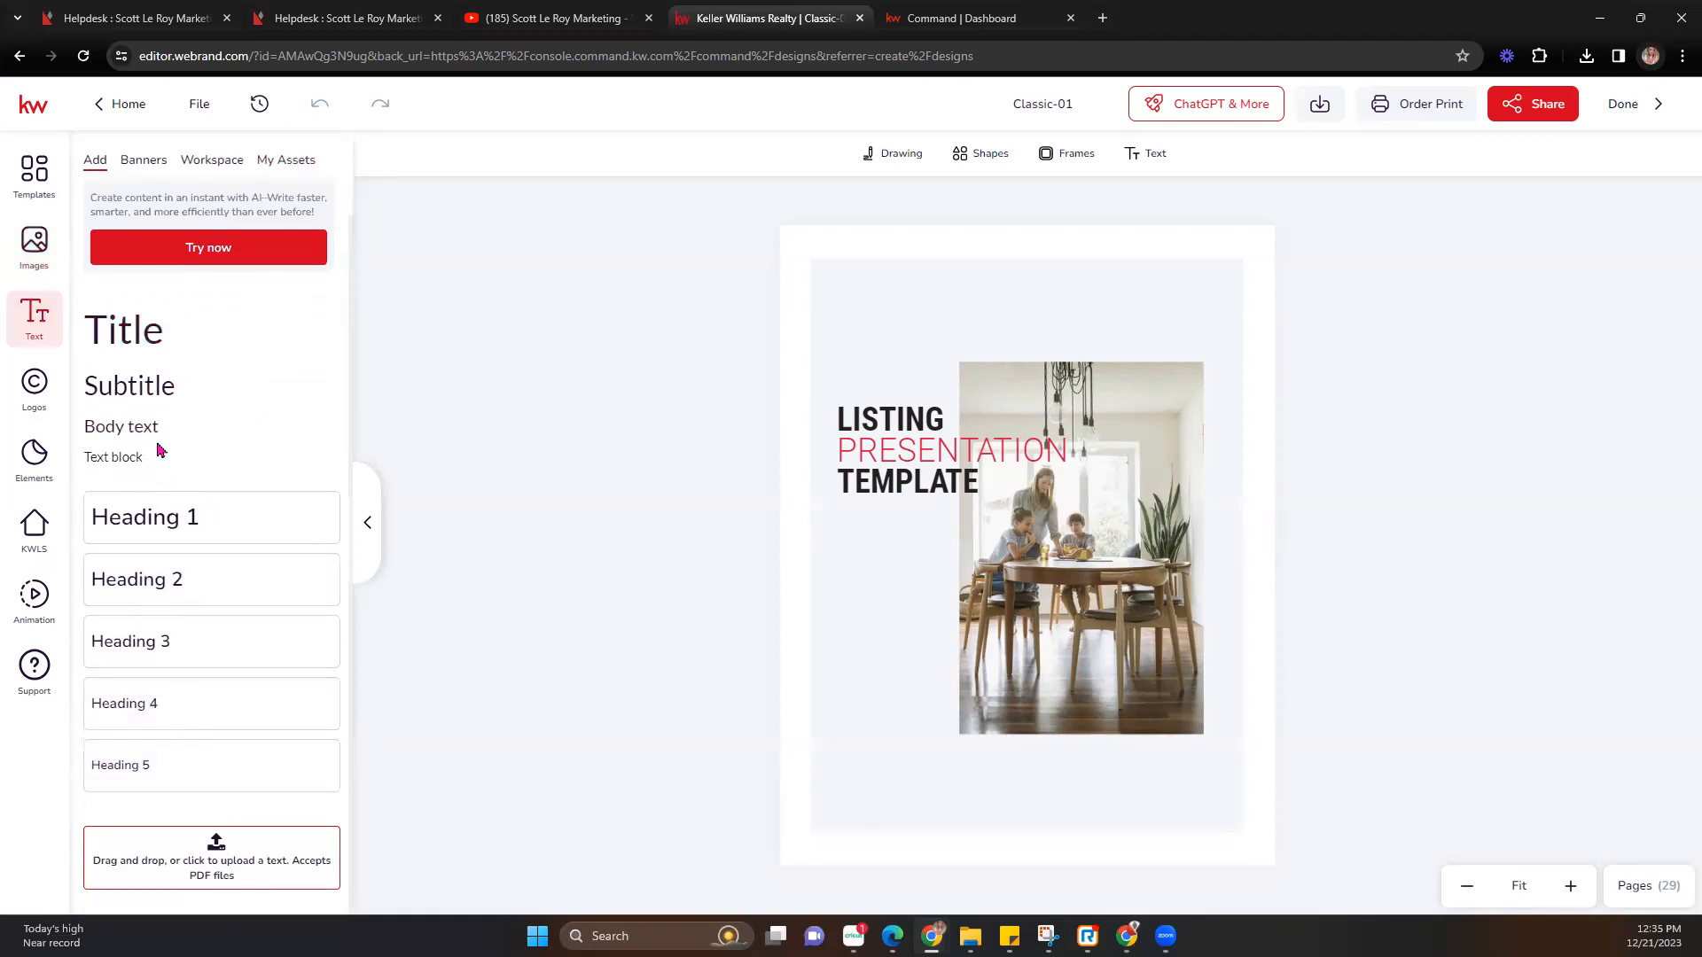
pyautogui.click(140, 334)
pyautogui.moveTo(1106, 545); pyautogui.dragTo(1072, 337)
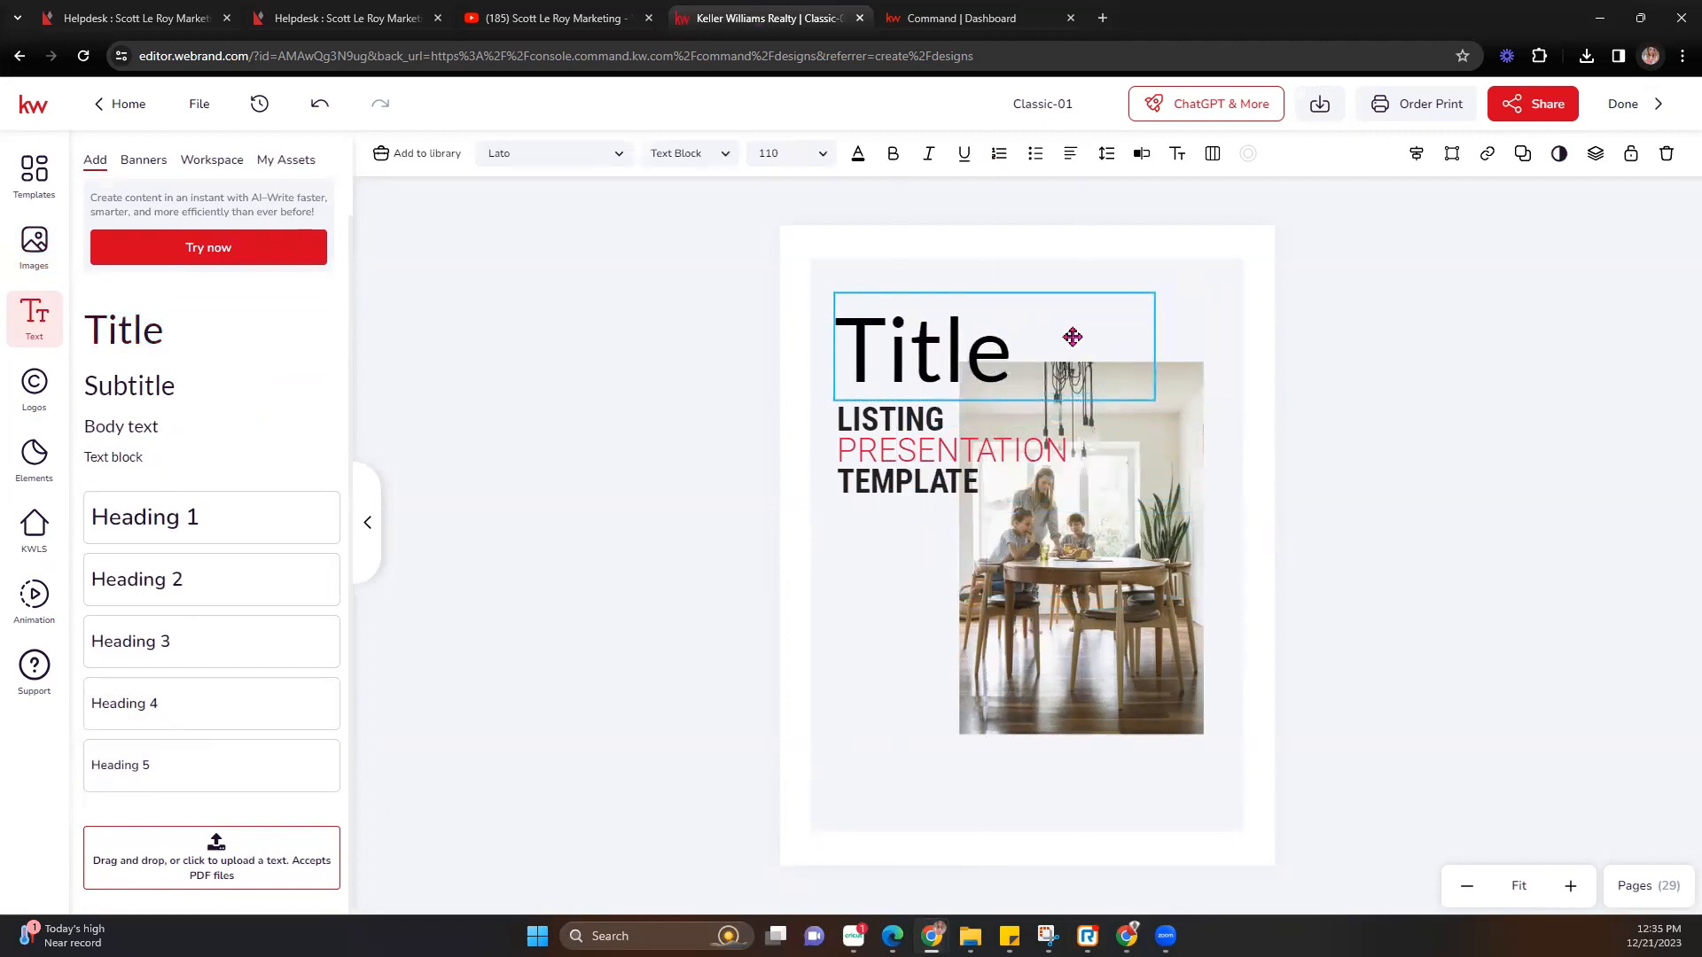
# Browse the Banners and Workspace text designs, then show the Logos Workspace folders.
pyautogui.click(154, 164)
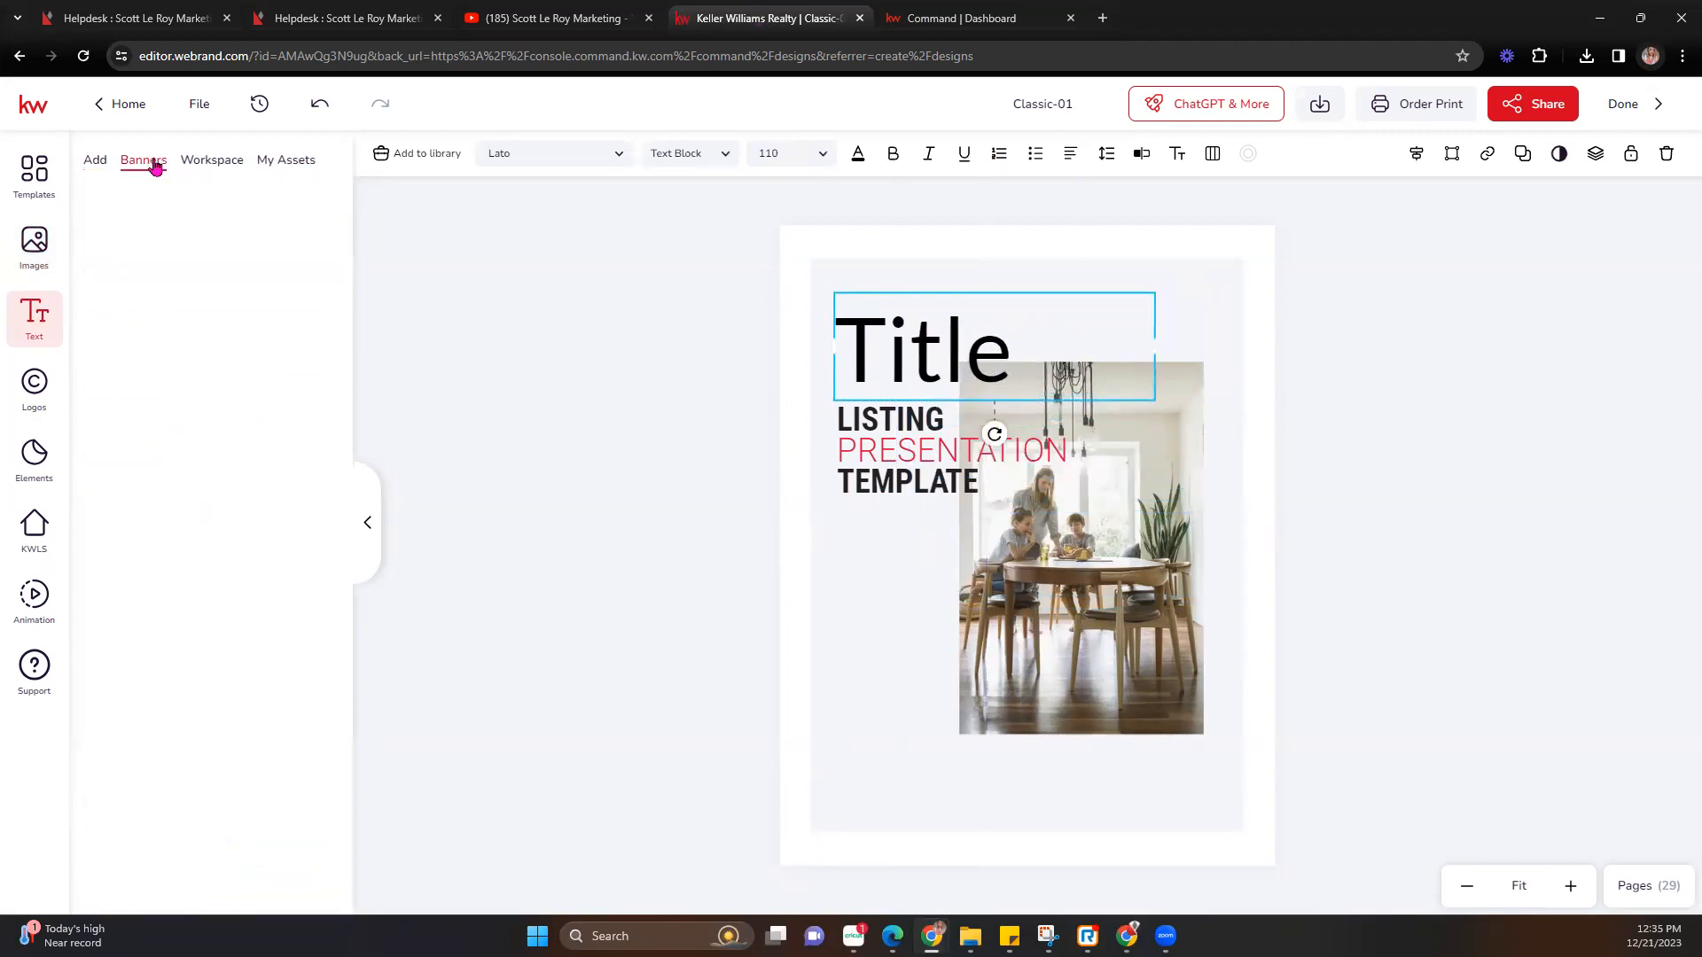
pyautogui.scroll(-15, 259, 332)
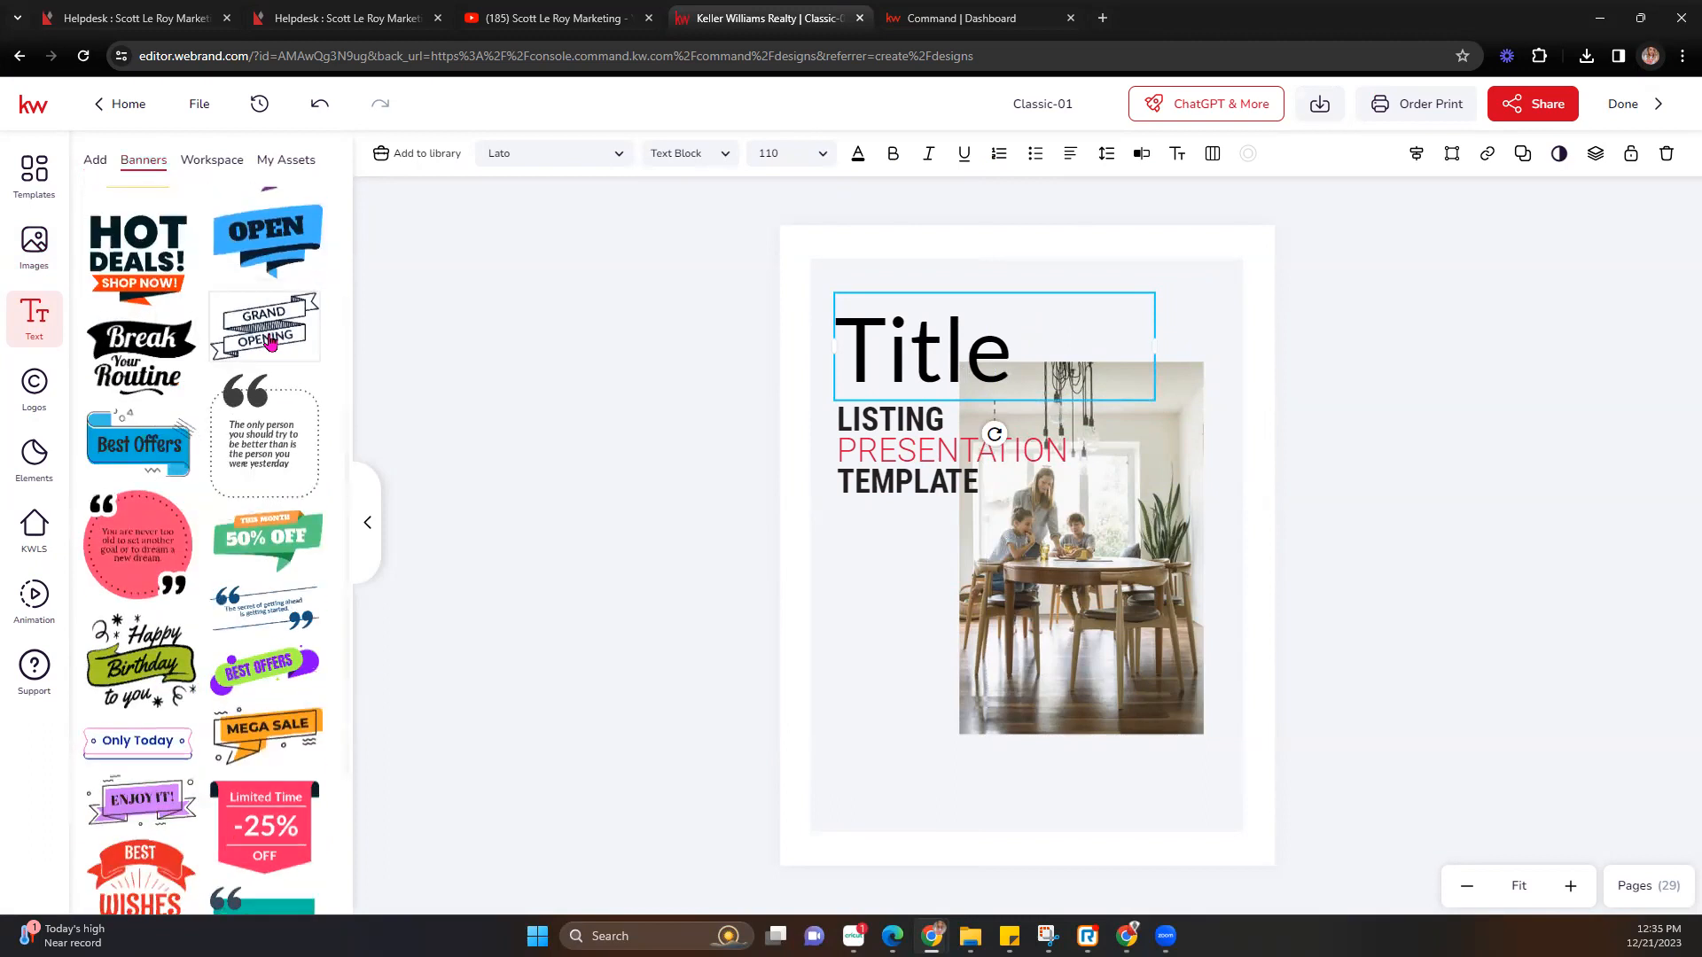
pyautogui.click(231, 163)
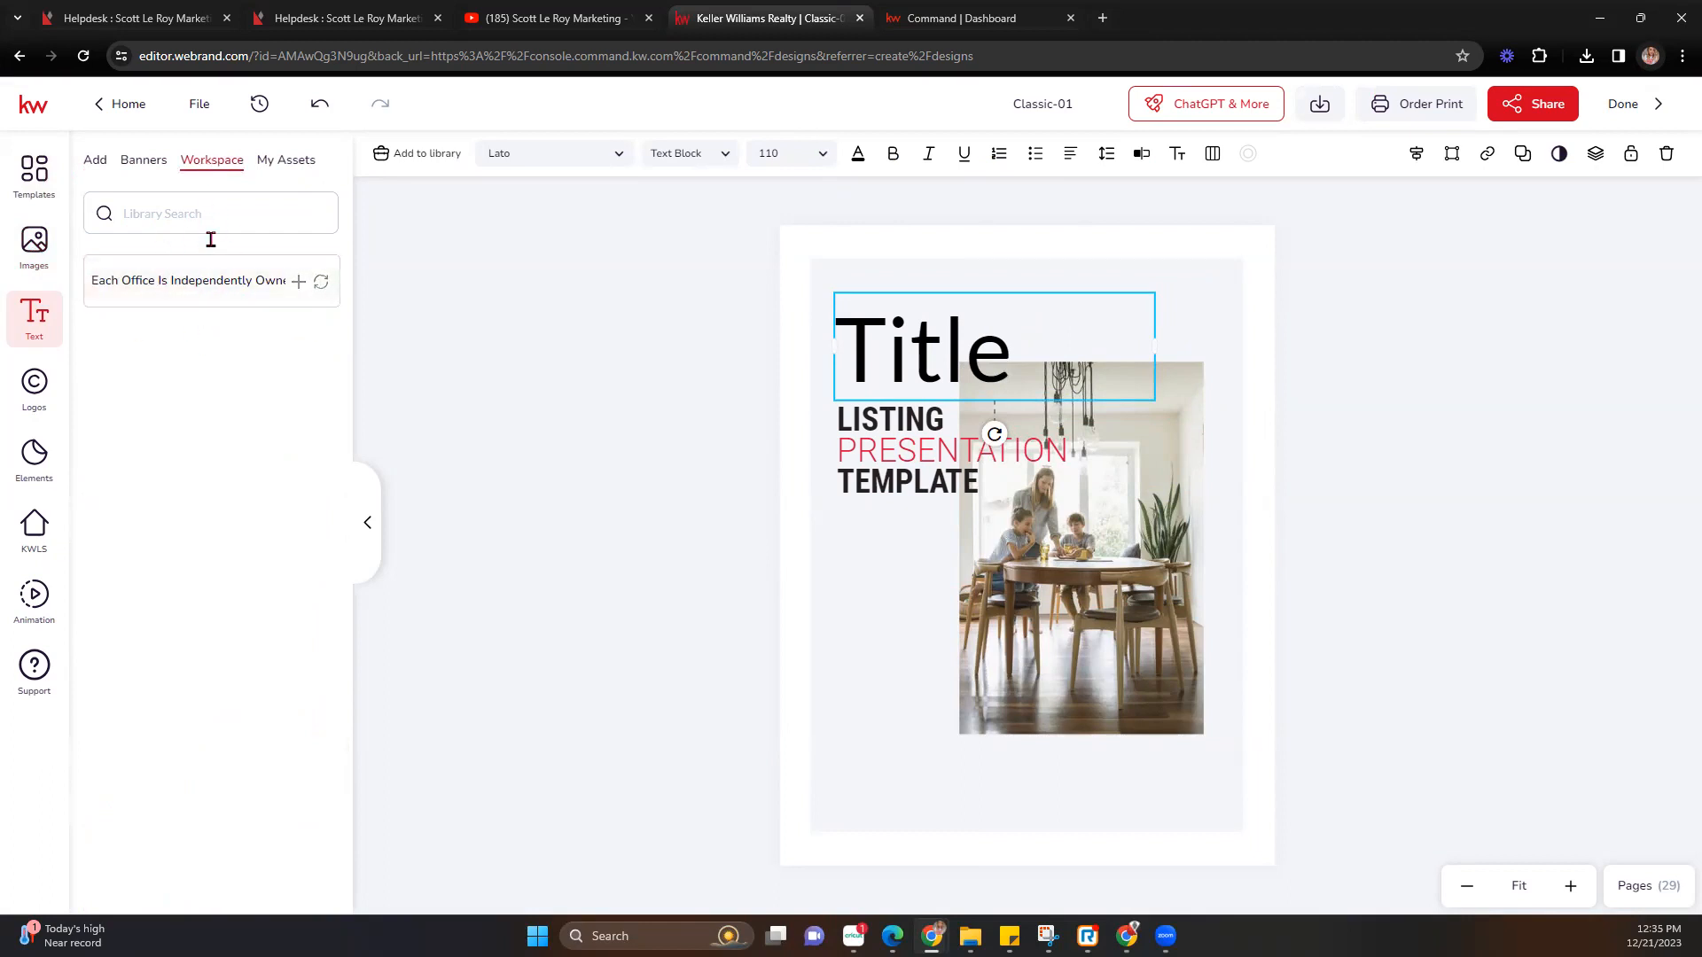
pyautogui.click(101, 161)
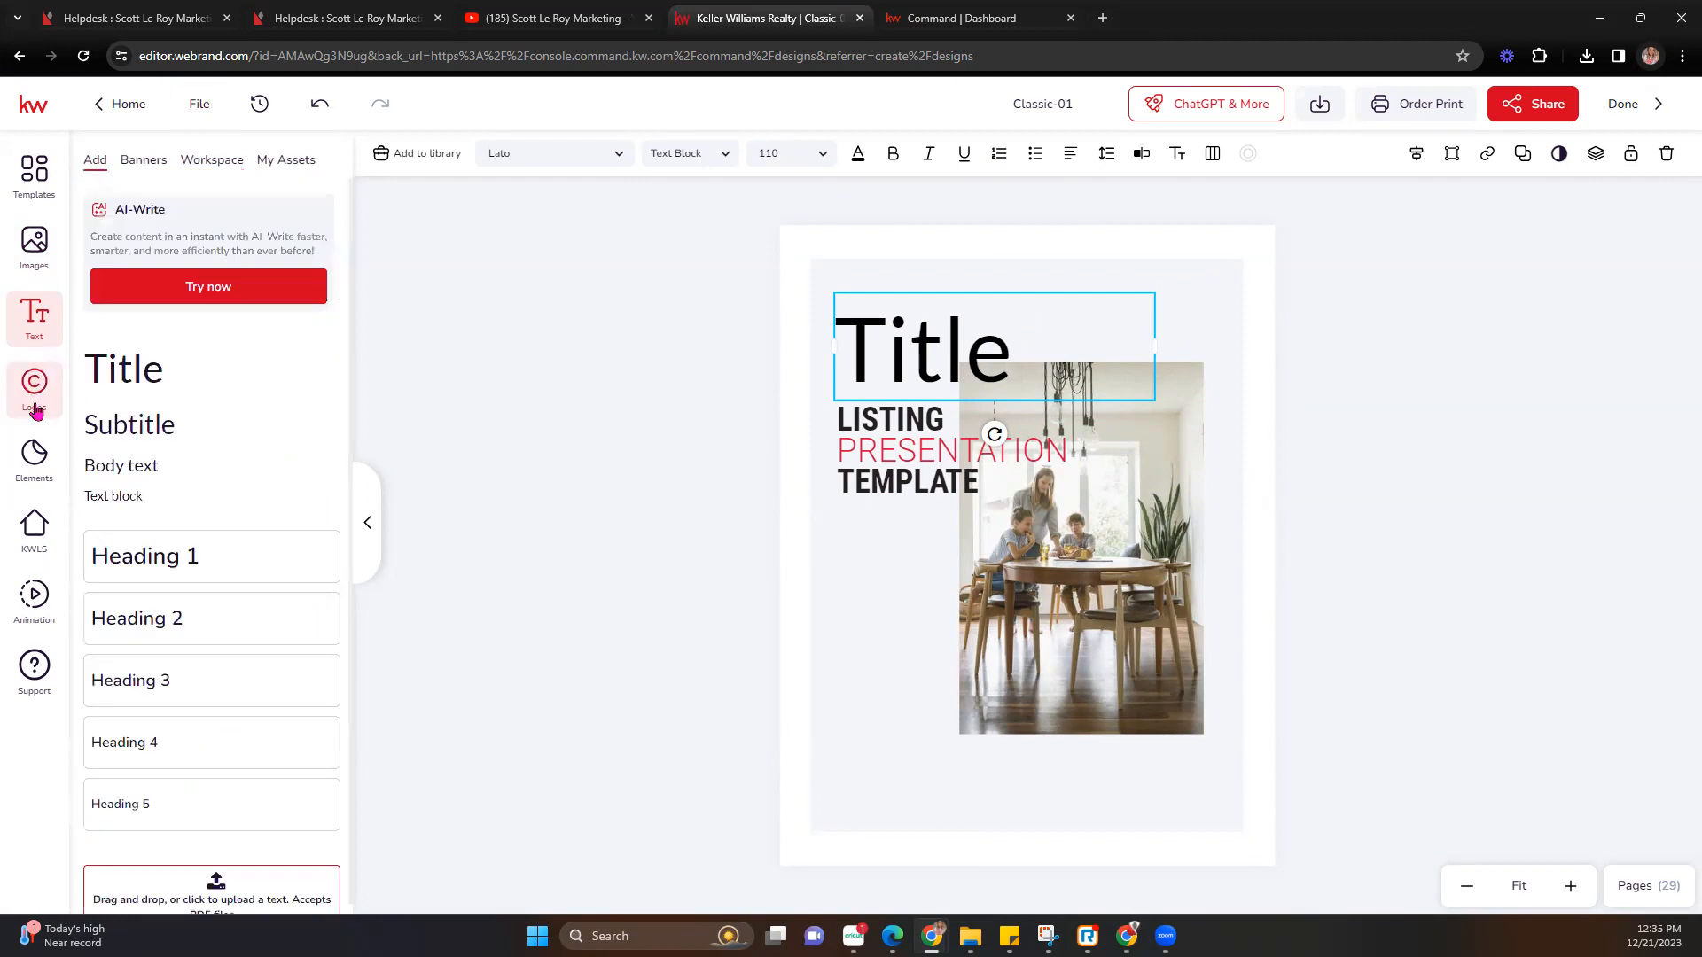
pyautogui.click(36, 403)
pyautogui.click(110, 163)
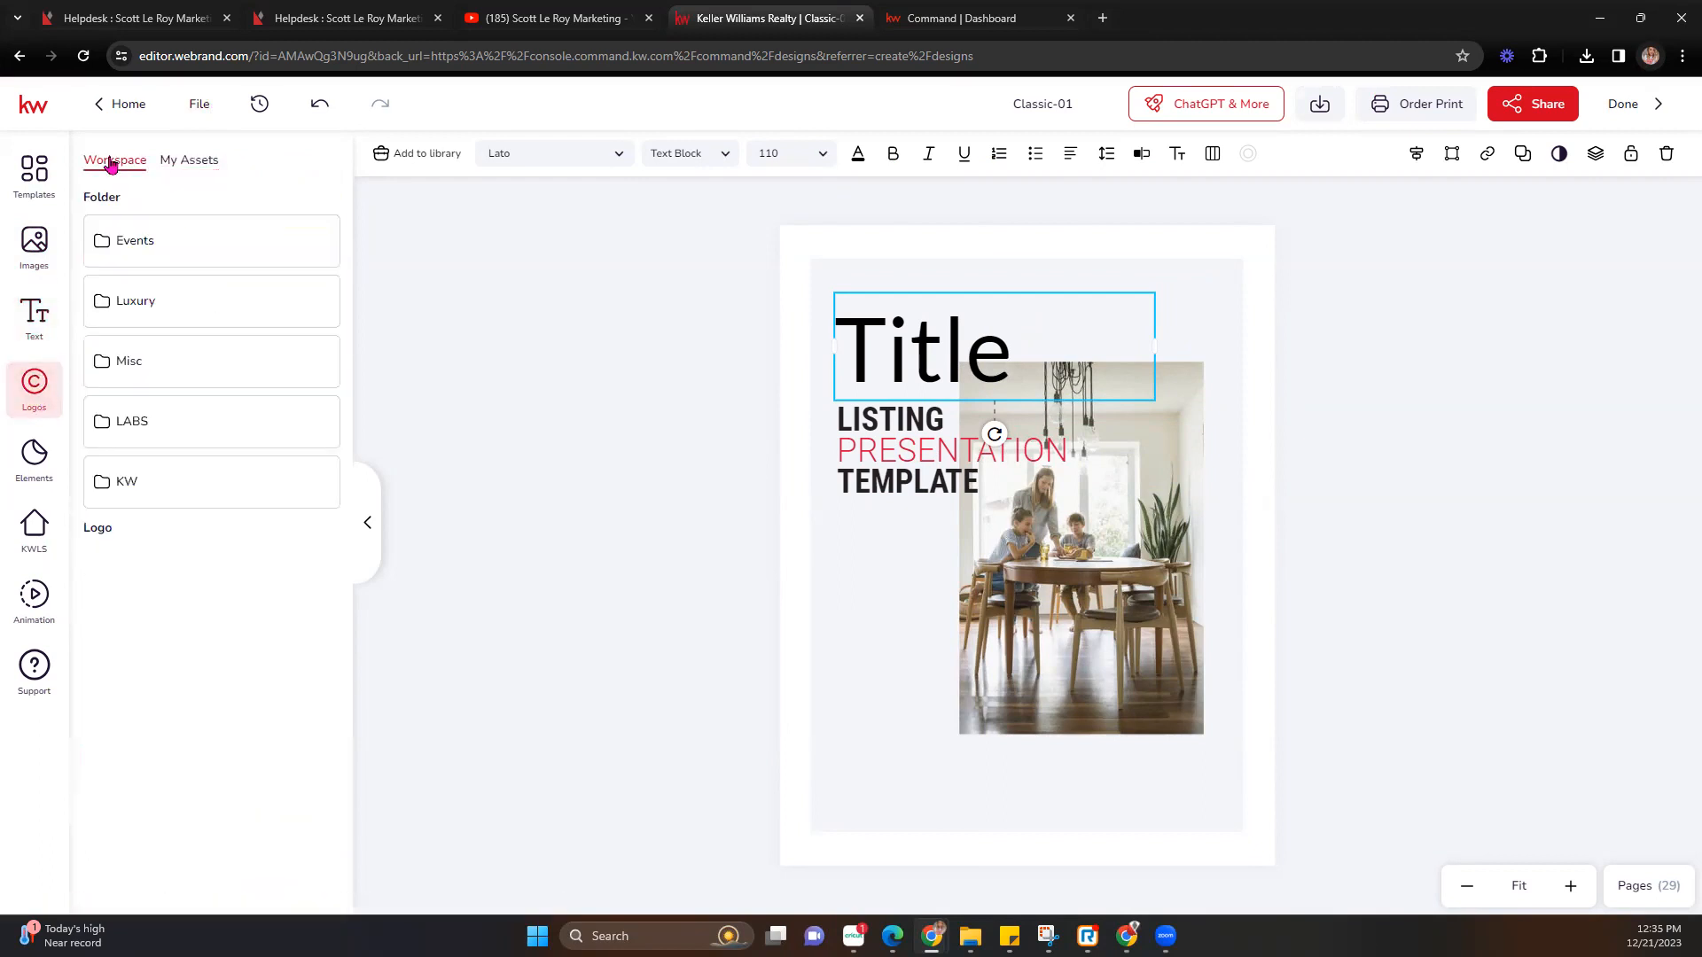
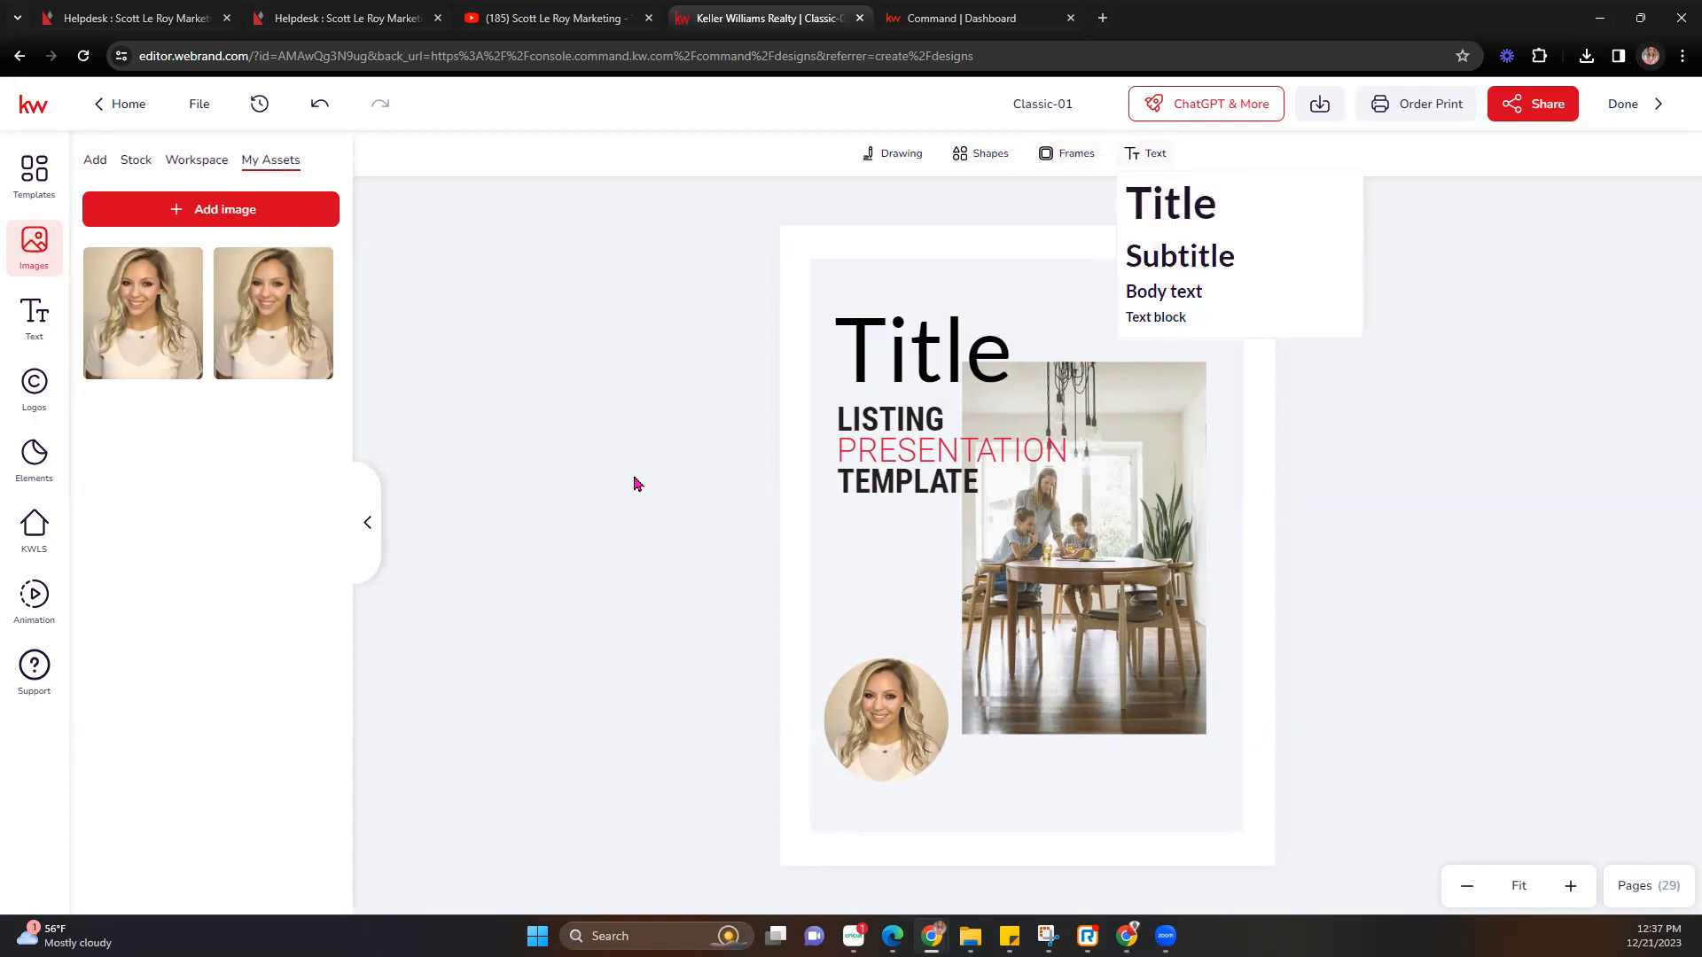
# Delete the round headshot photo from the Classic-01 cover and show the 29-page list.
pyautogui.click(882, 720)
pyautogui.press('Delete')
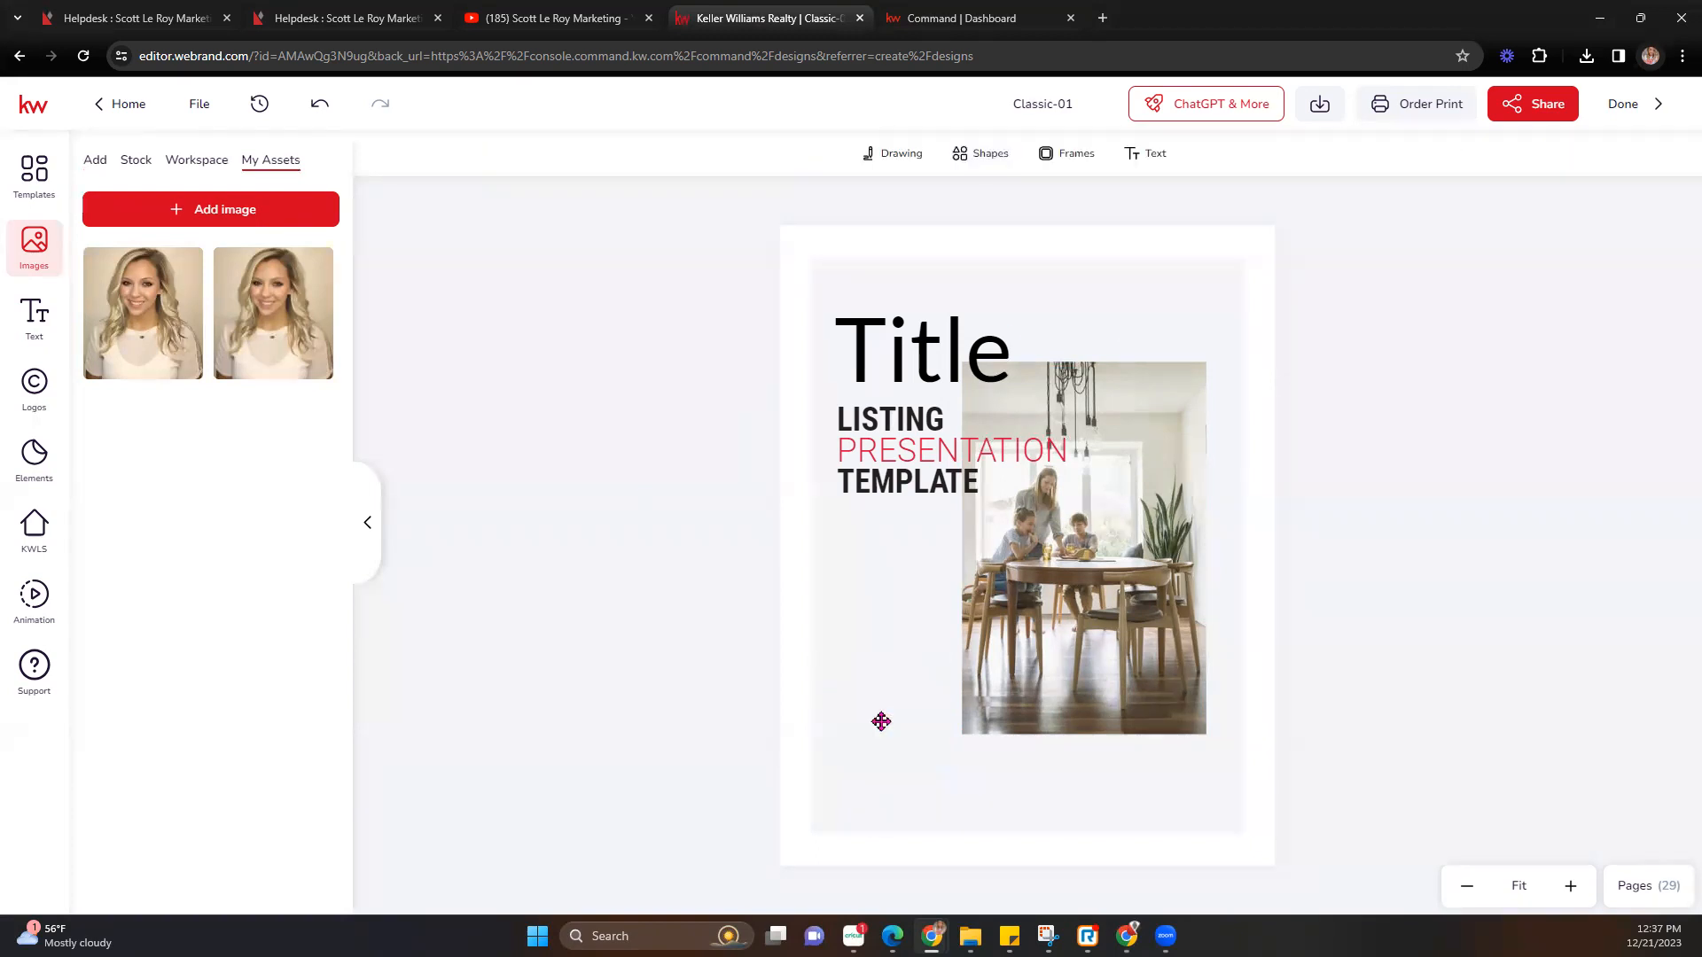
pyautogui.click(1635, 887)
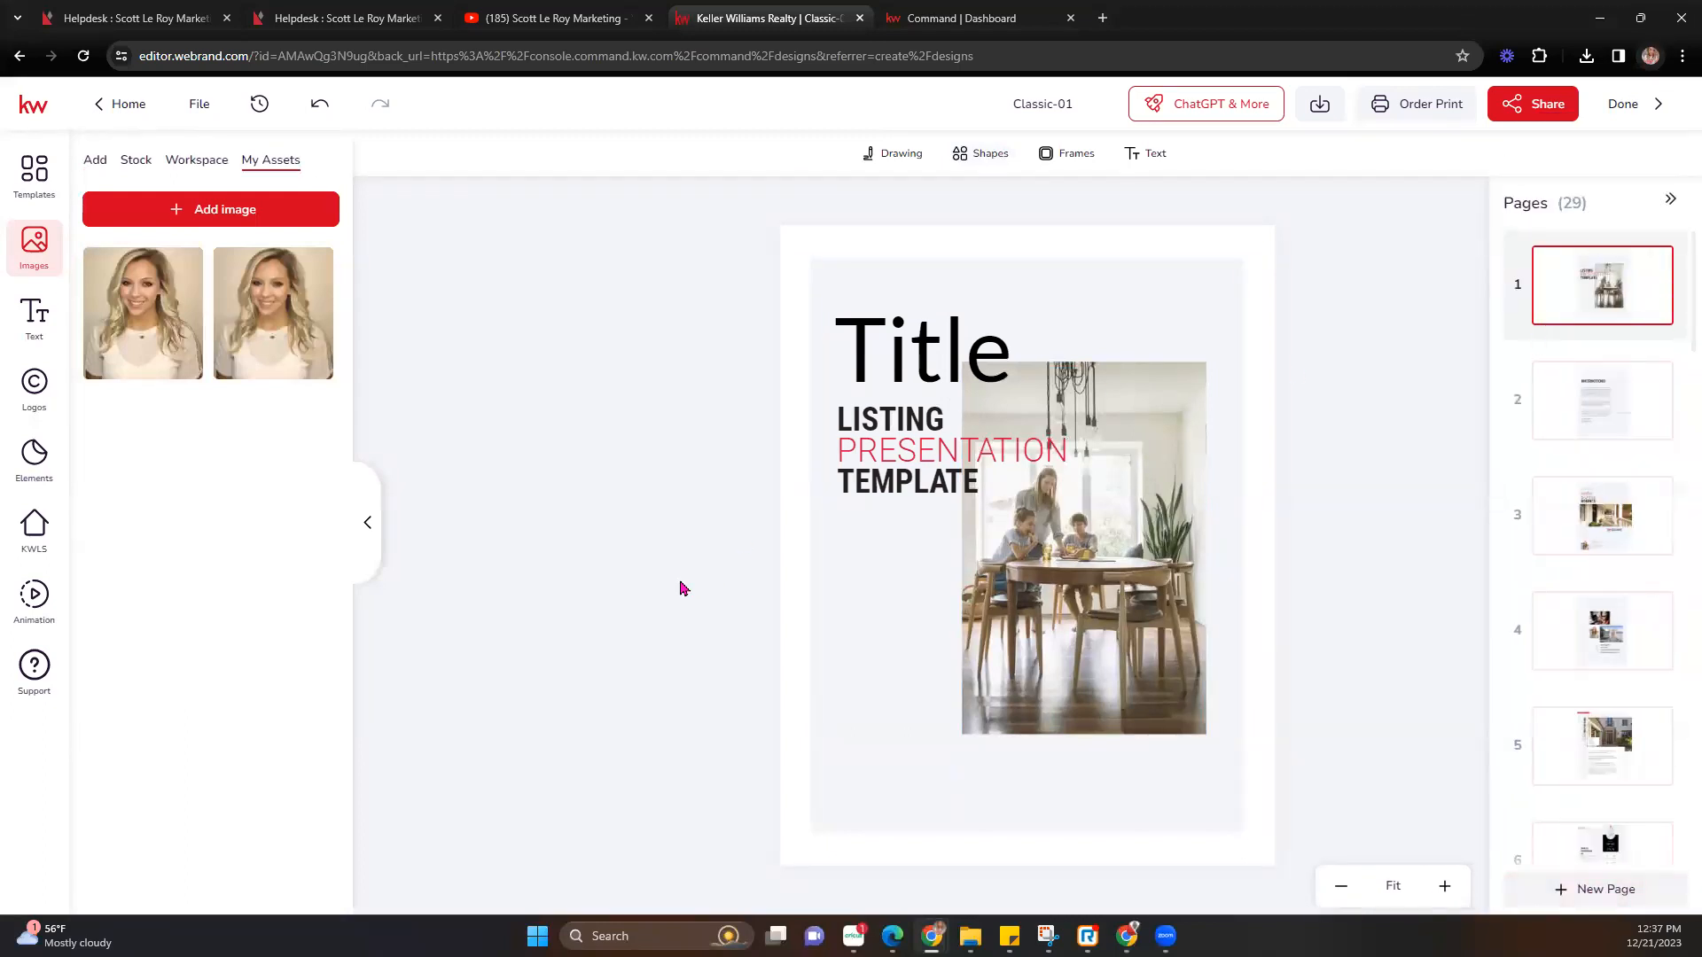
# Delete the Title heading from the cover and adjust the family photo's layer order.
pyautogui.click(935, 352)
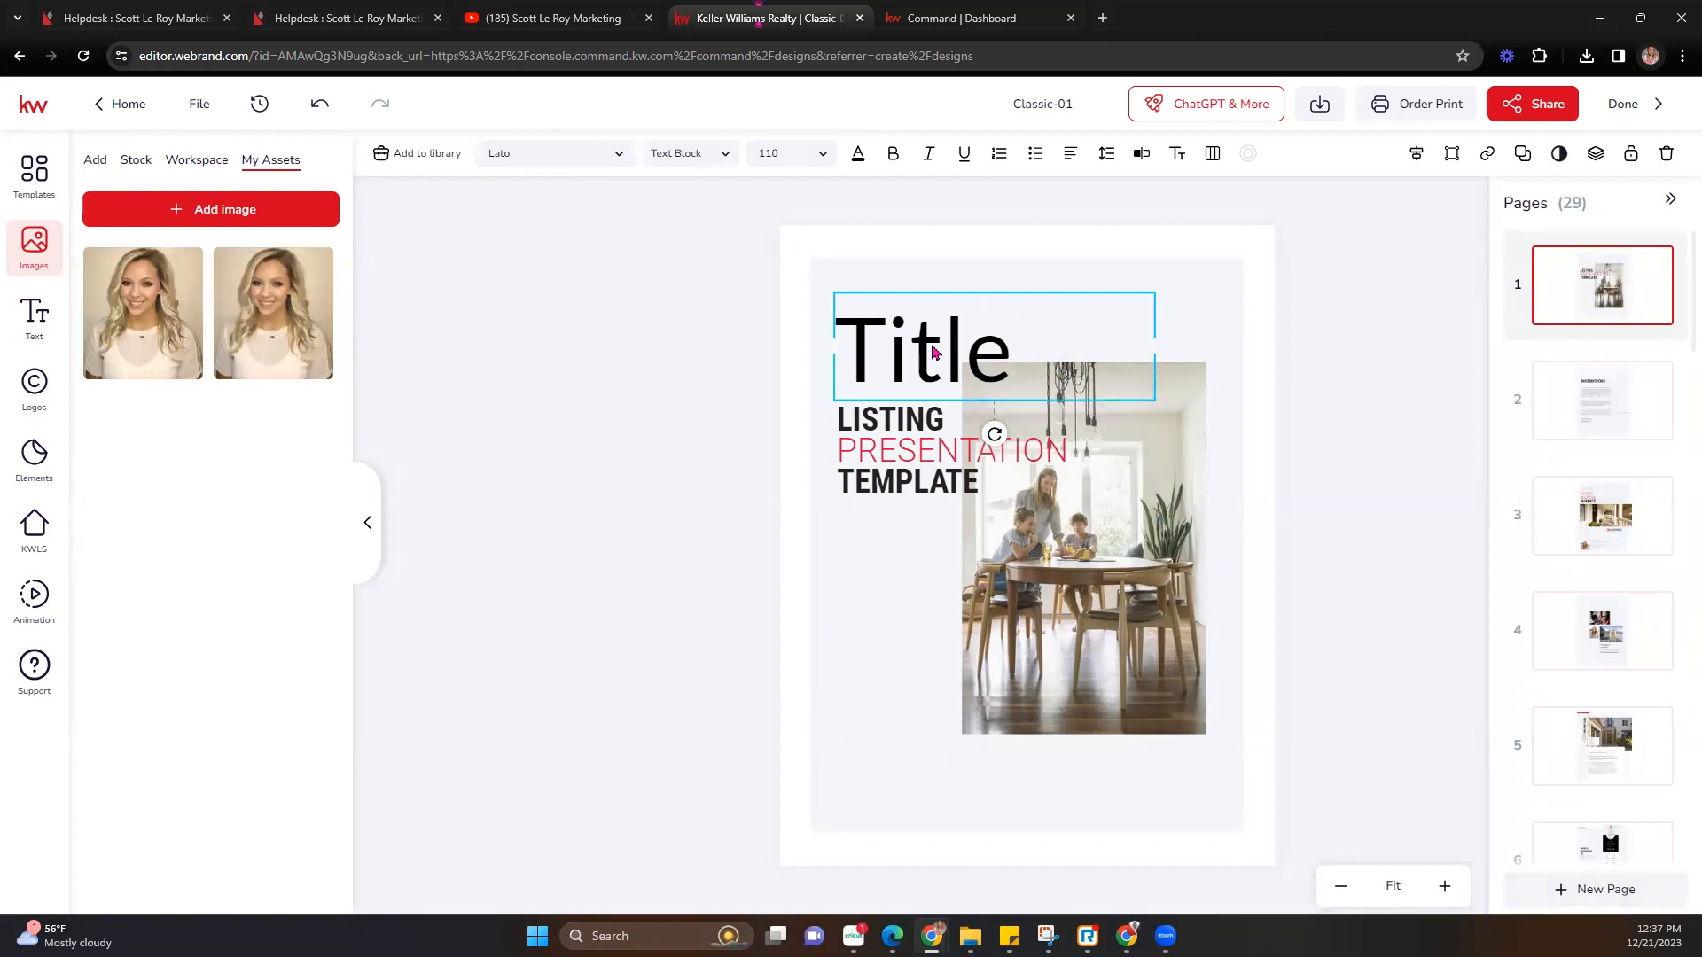
pyautogui.press('Delete')
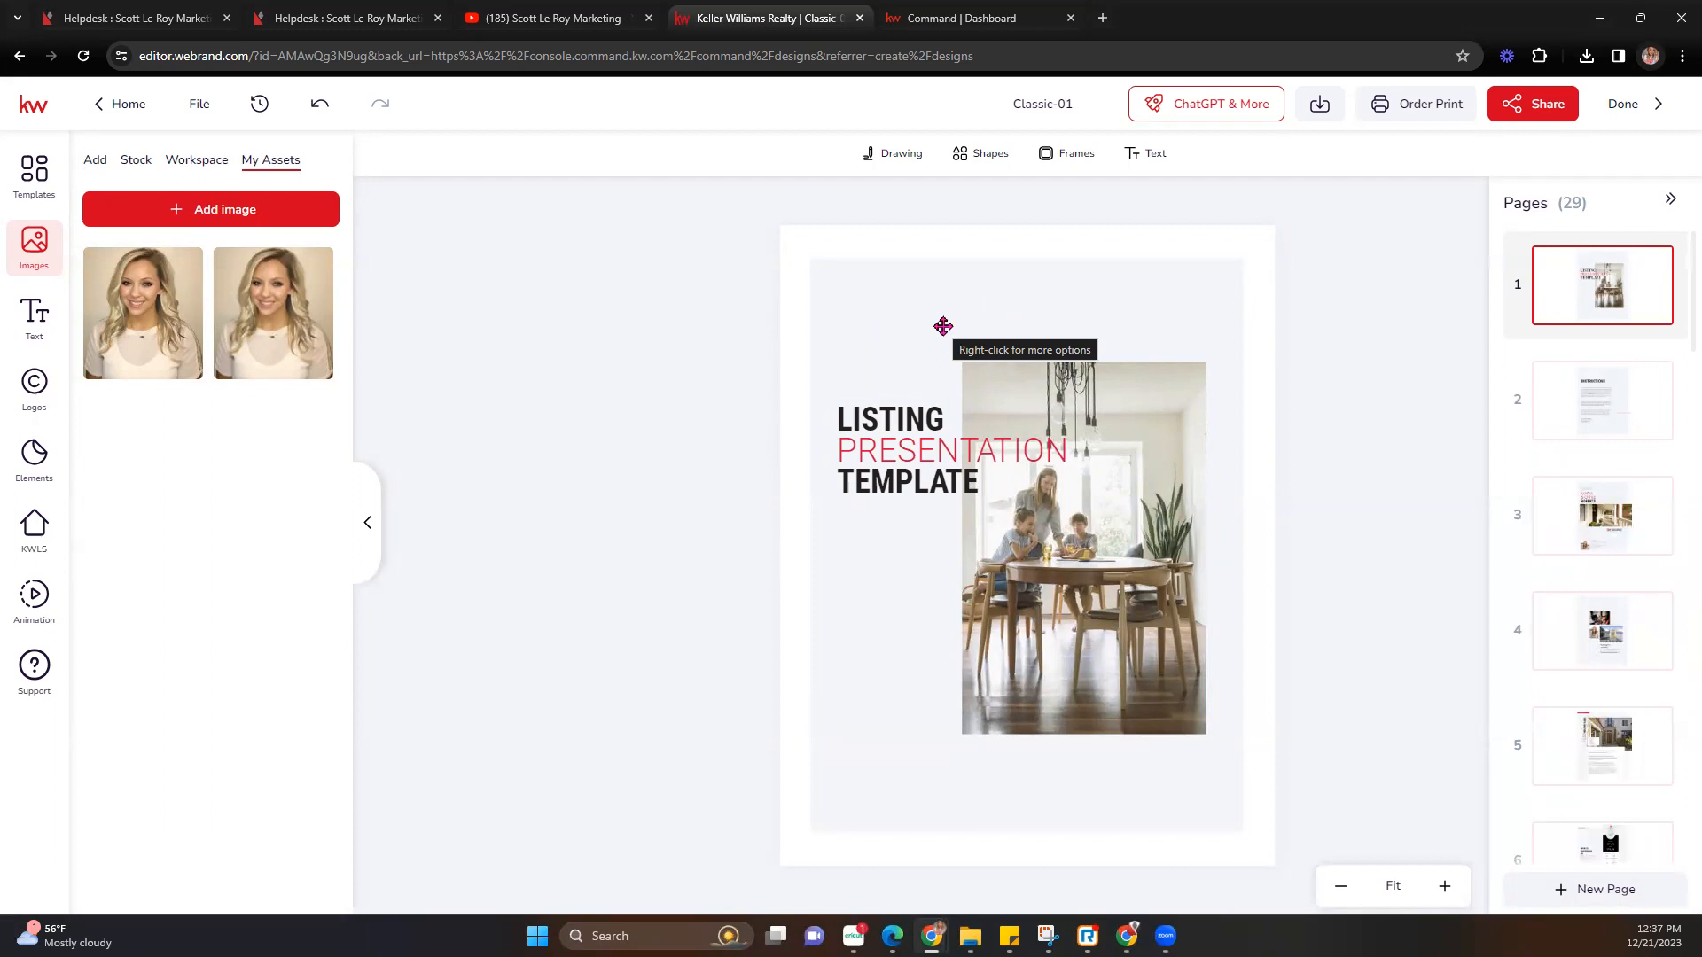
pyautogui.click(1060, 487)
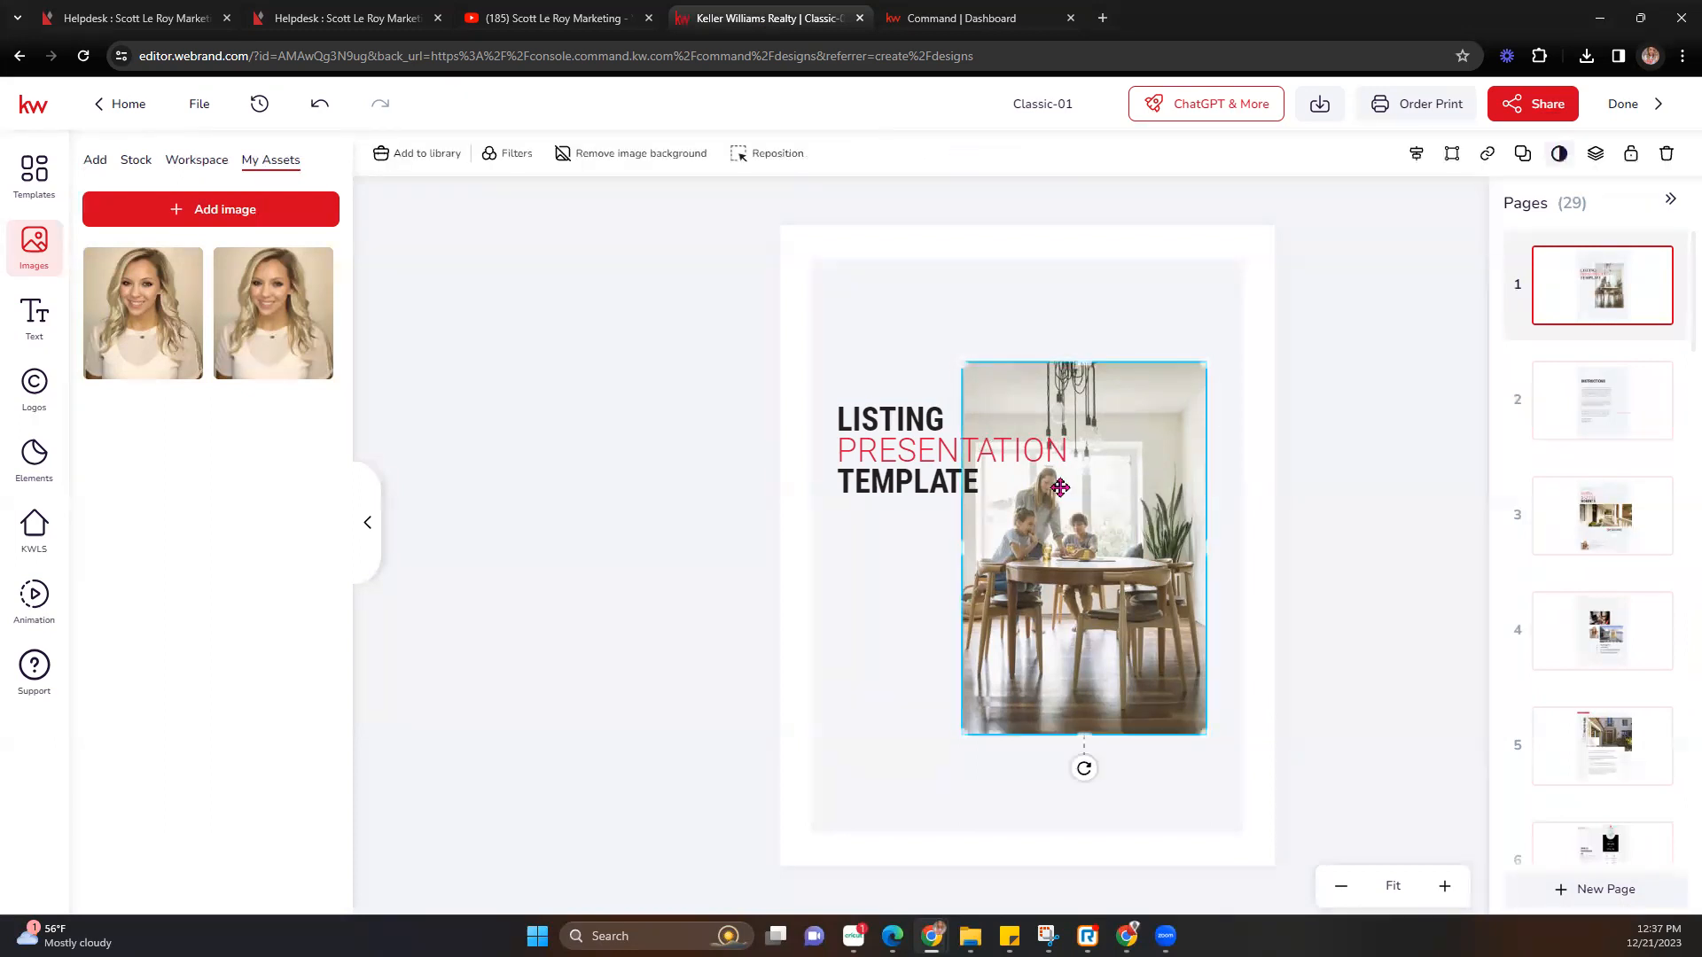
pyautogui.click(1595, 155)
pyautogui.click(1506, 195)
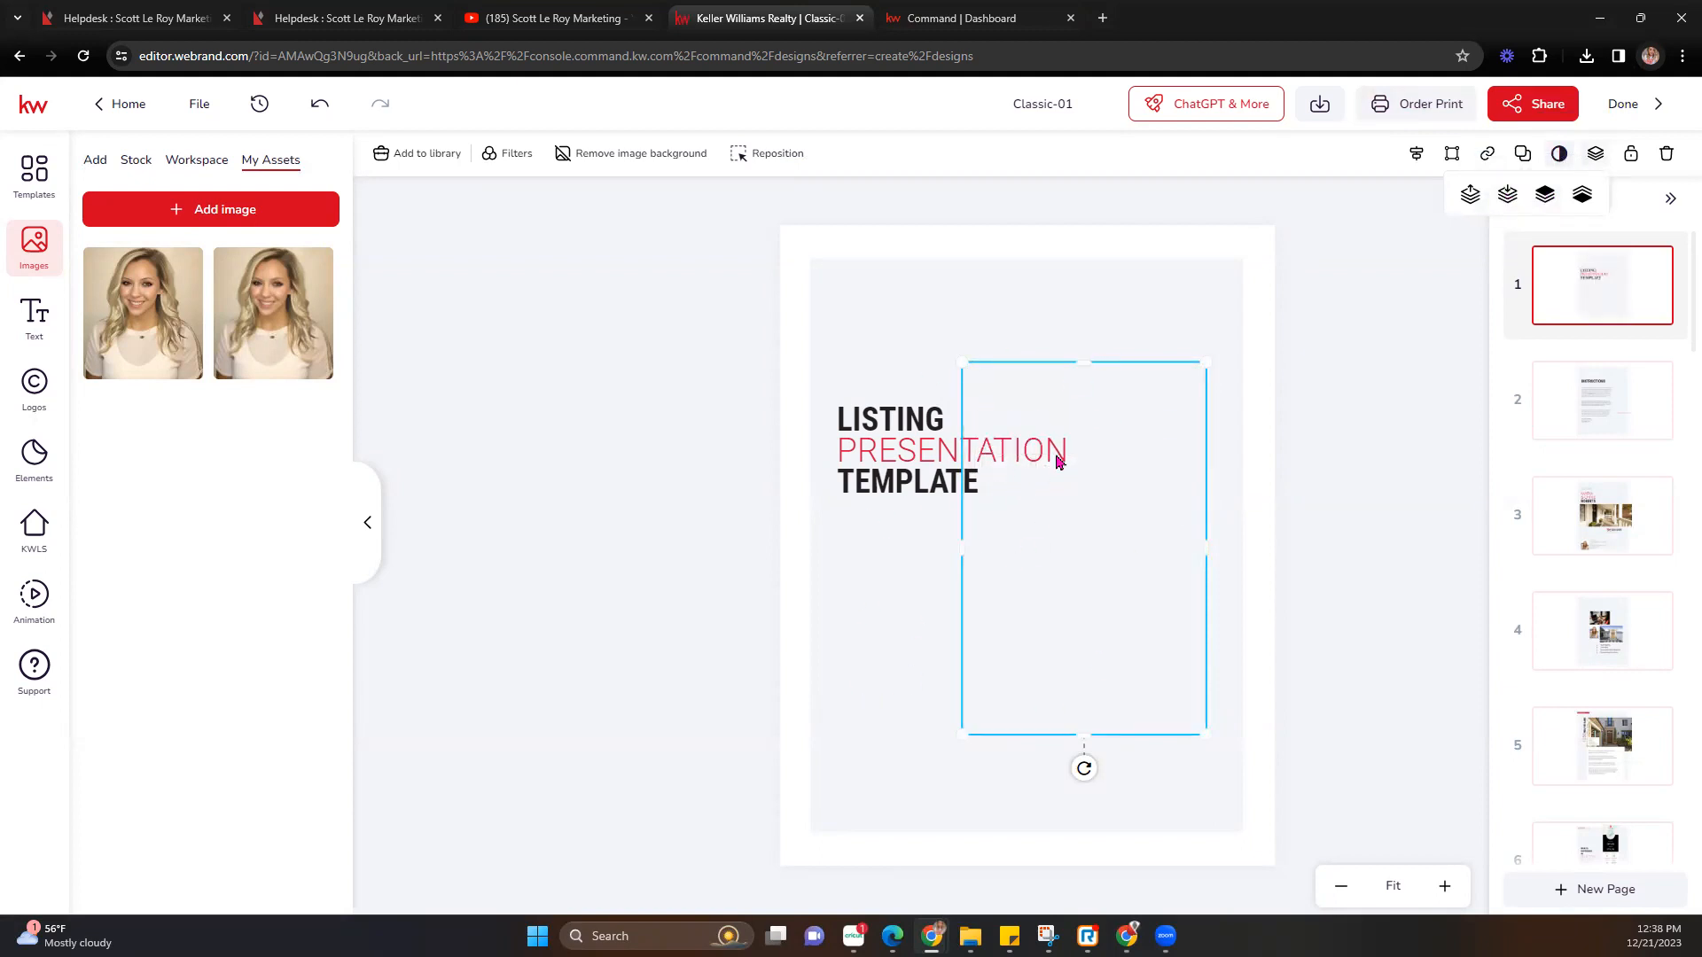
pyautogui.click(1477, 199)
pyautogui.click(1477, 199)
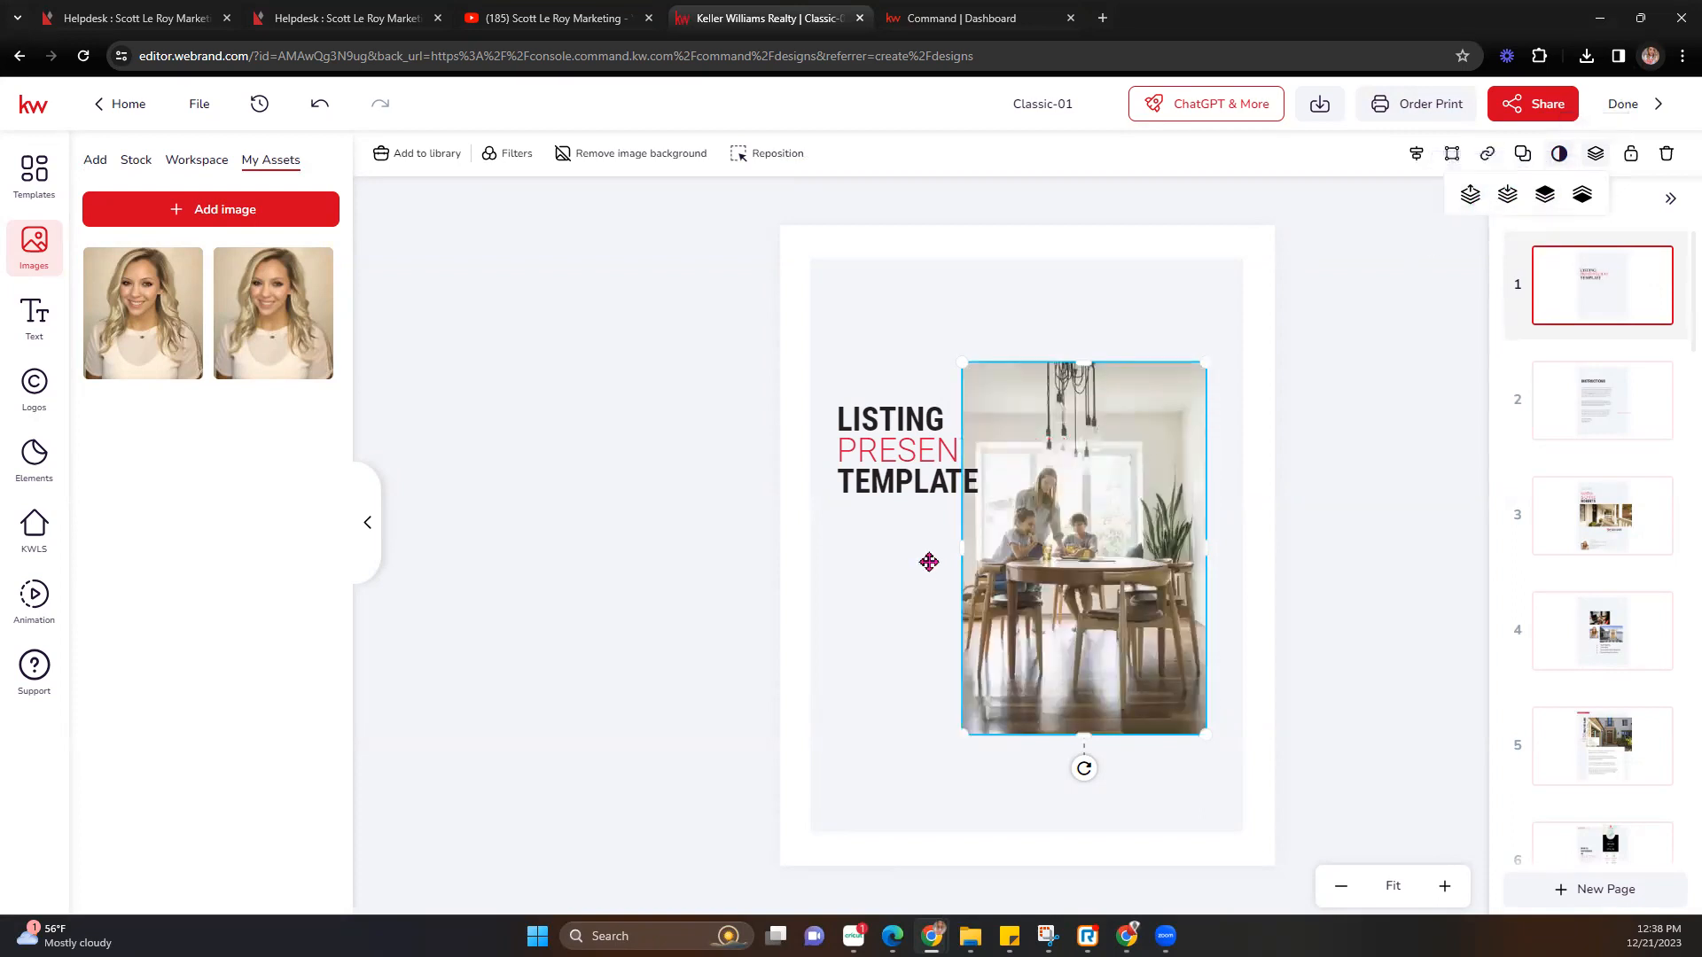
# Send the family photo behind the full PRESENTATION title, then go to page 2, Instructions.
pyautogui.click(648, 450)
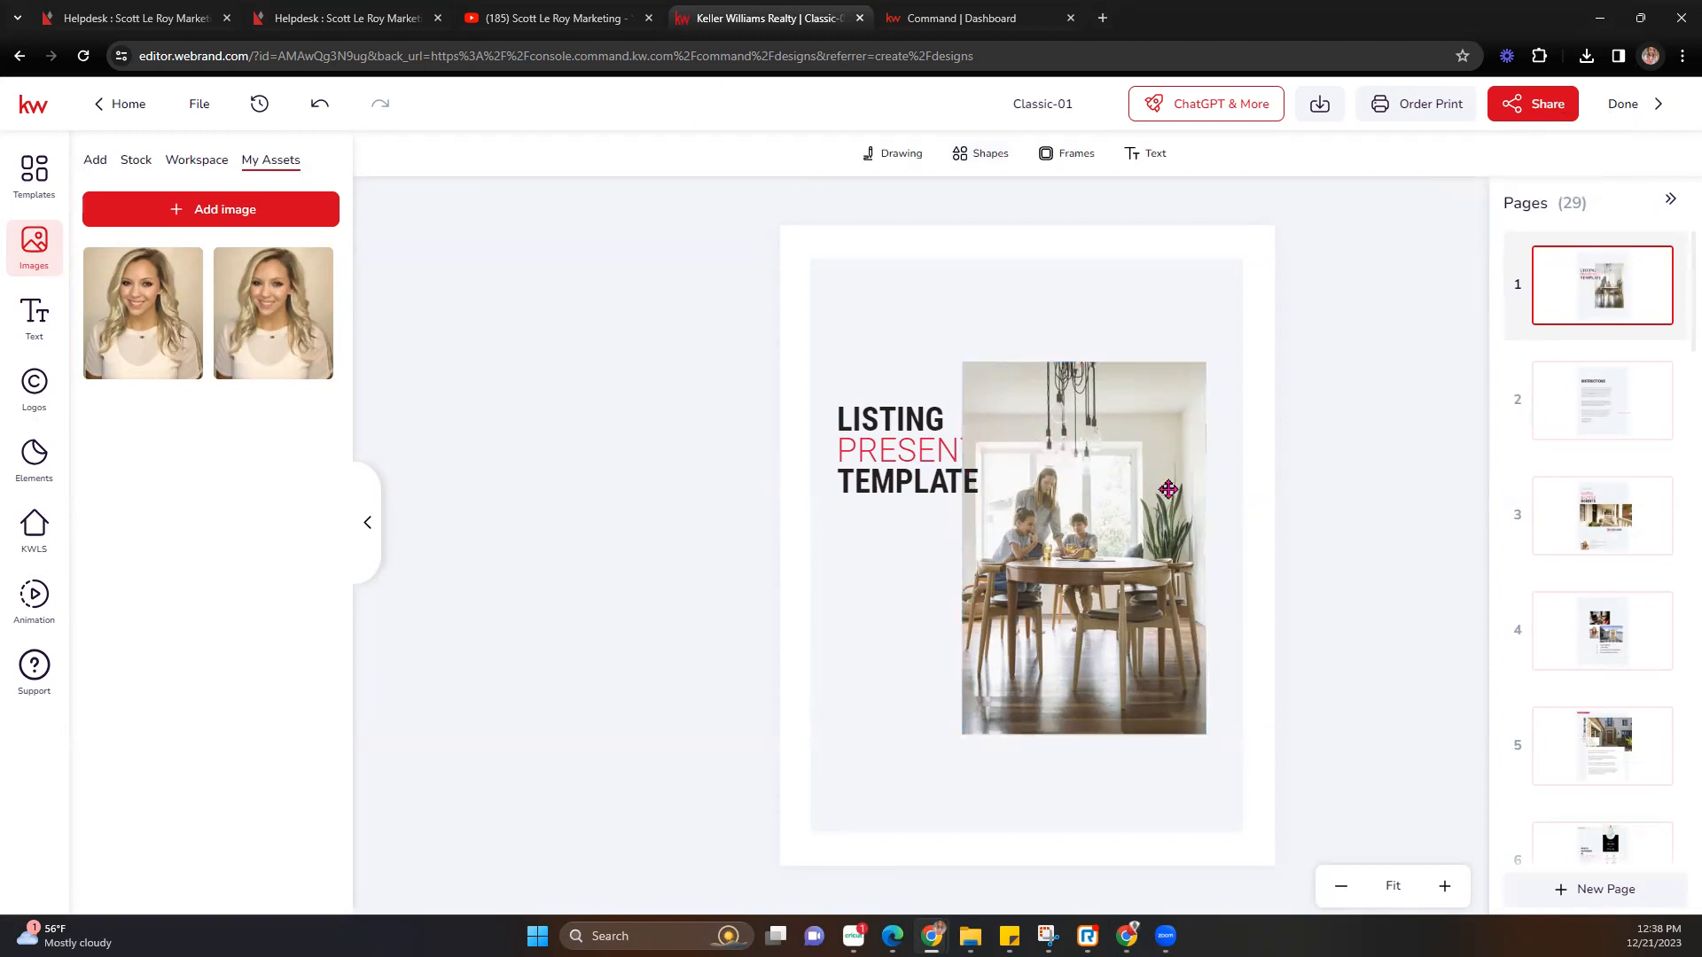
pyautogui.click(1116, 502)
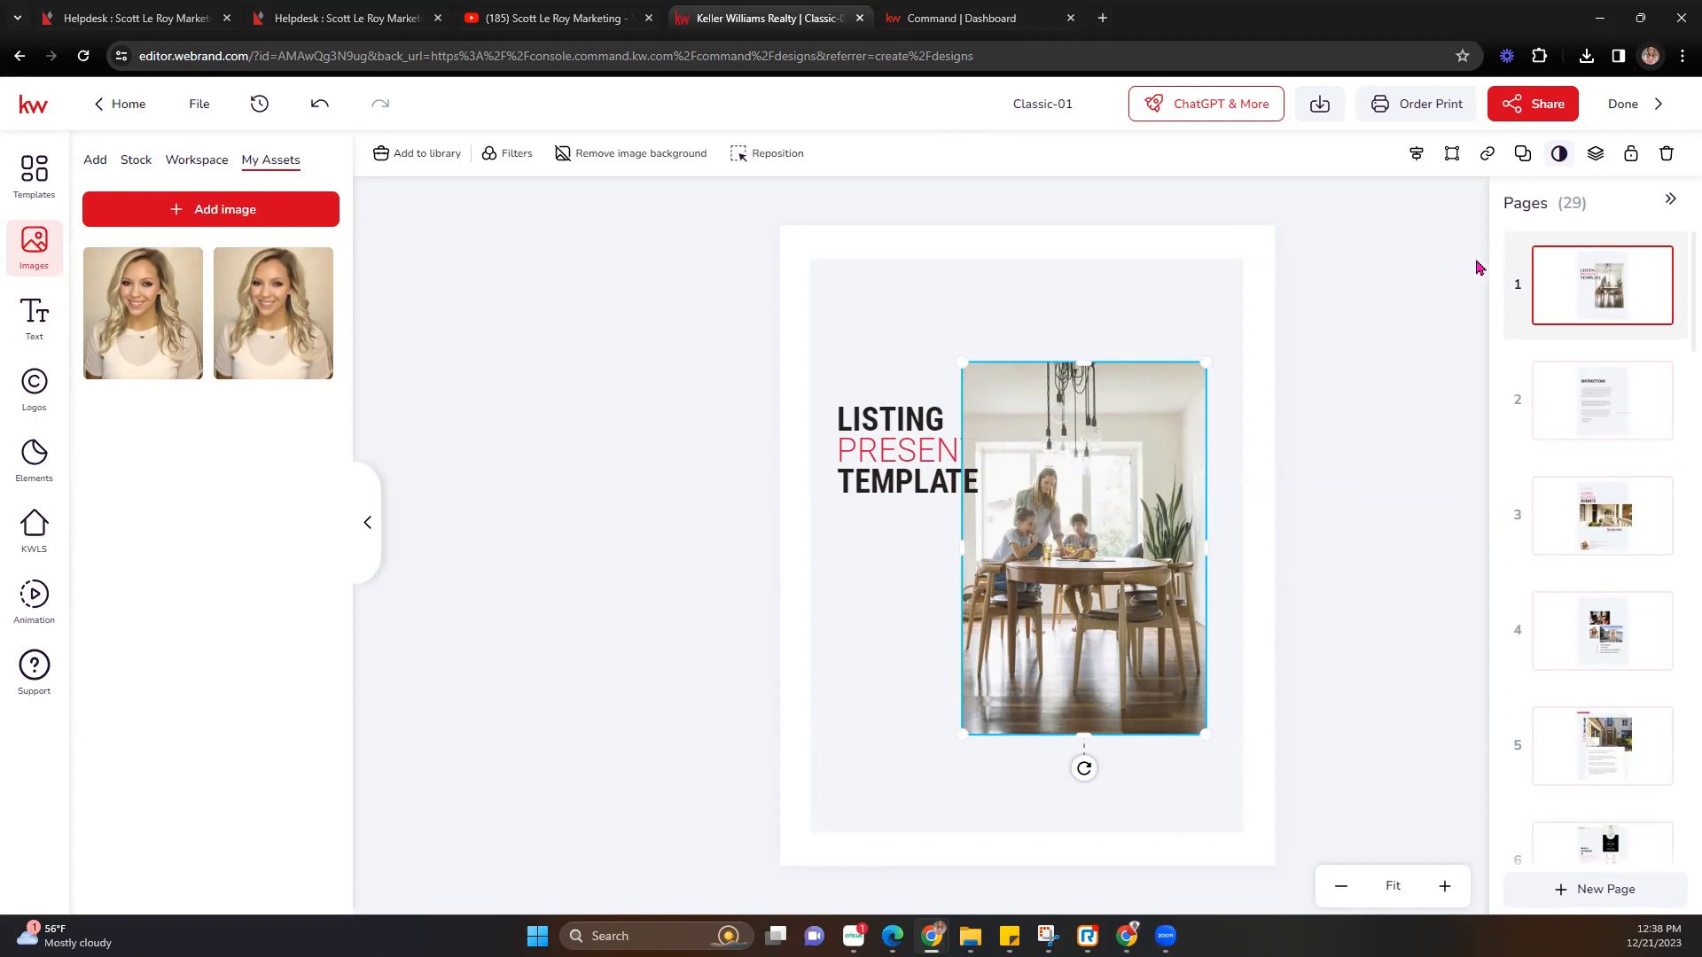
pyautogui.click(1594, 155)
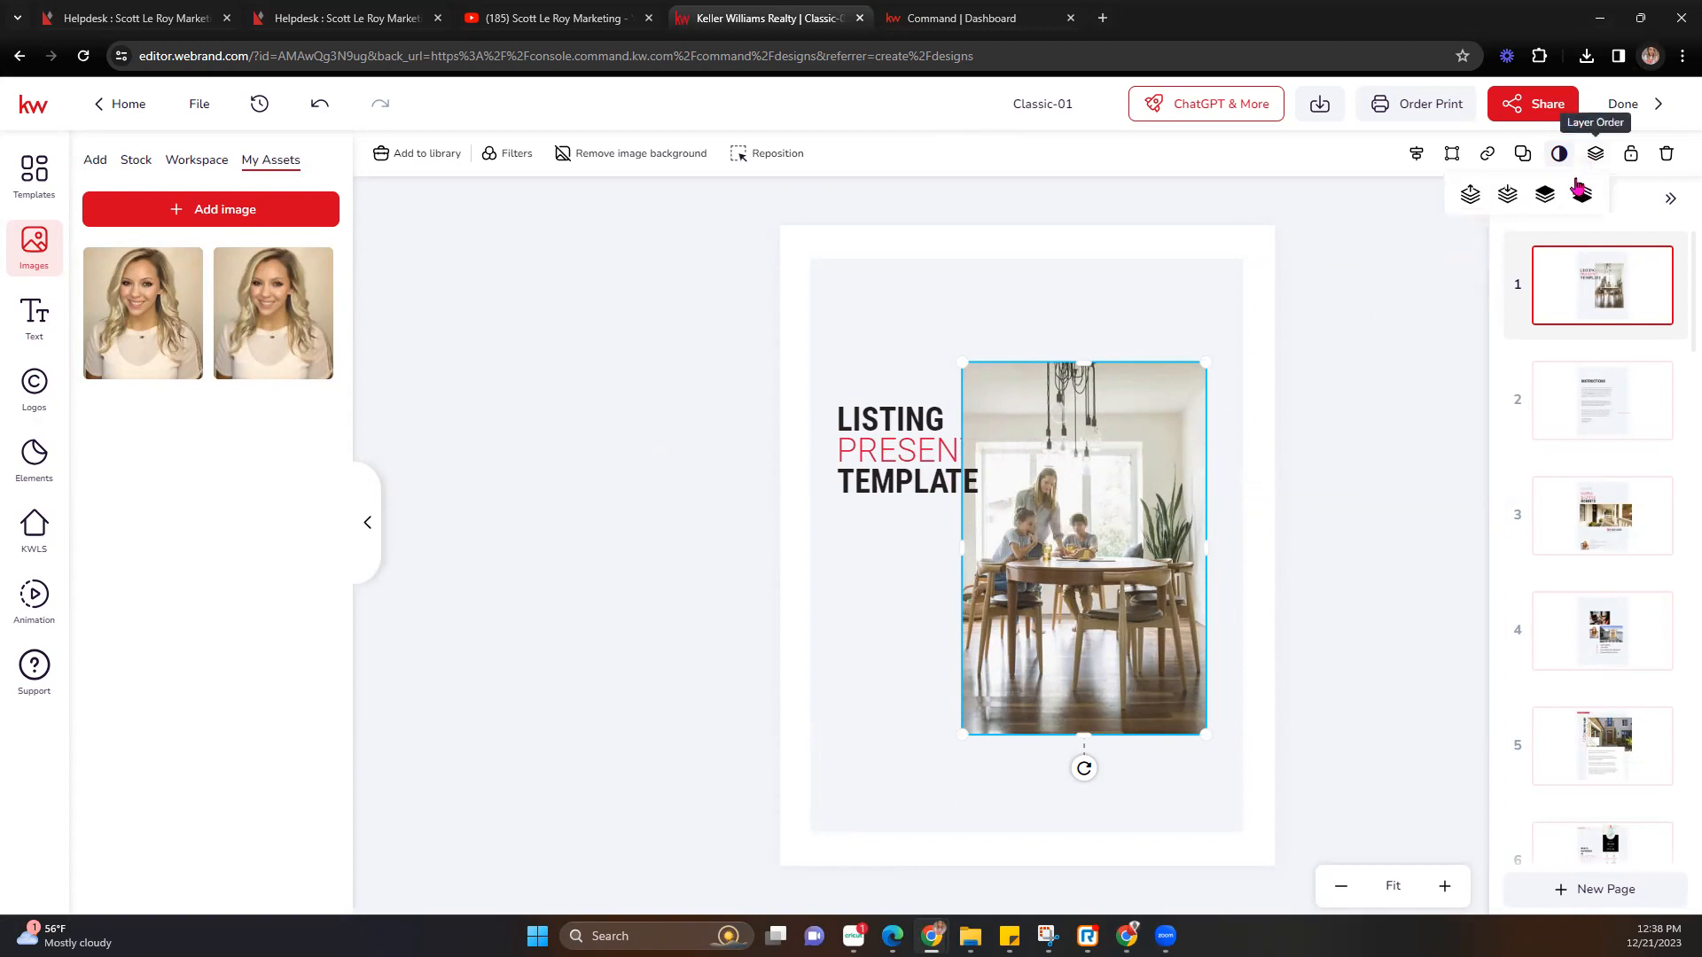
pyautogui.click(1506, 197)
pyautogui.click(1504, 197)
pyautogui.click(1472, 197)
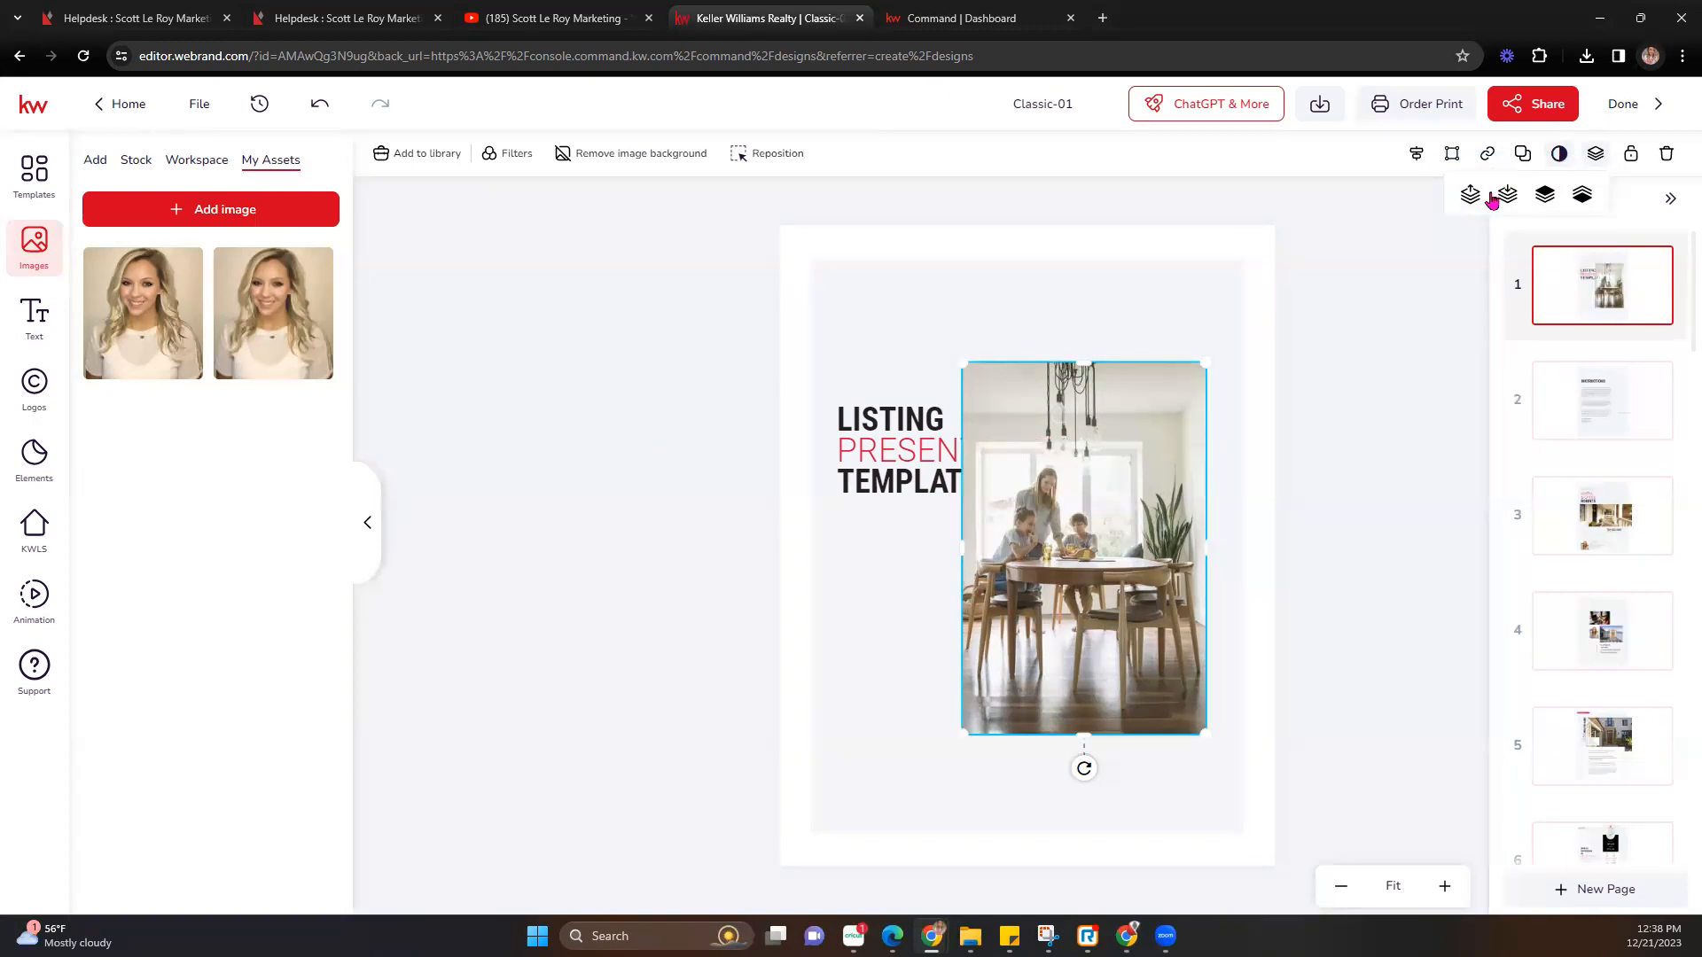
pyautogui.click(1509, 196)
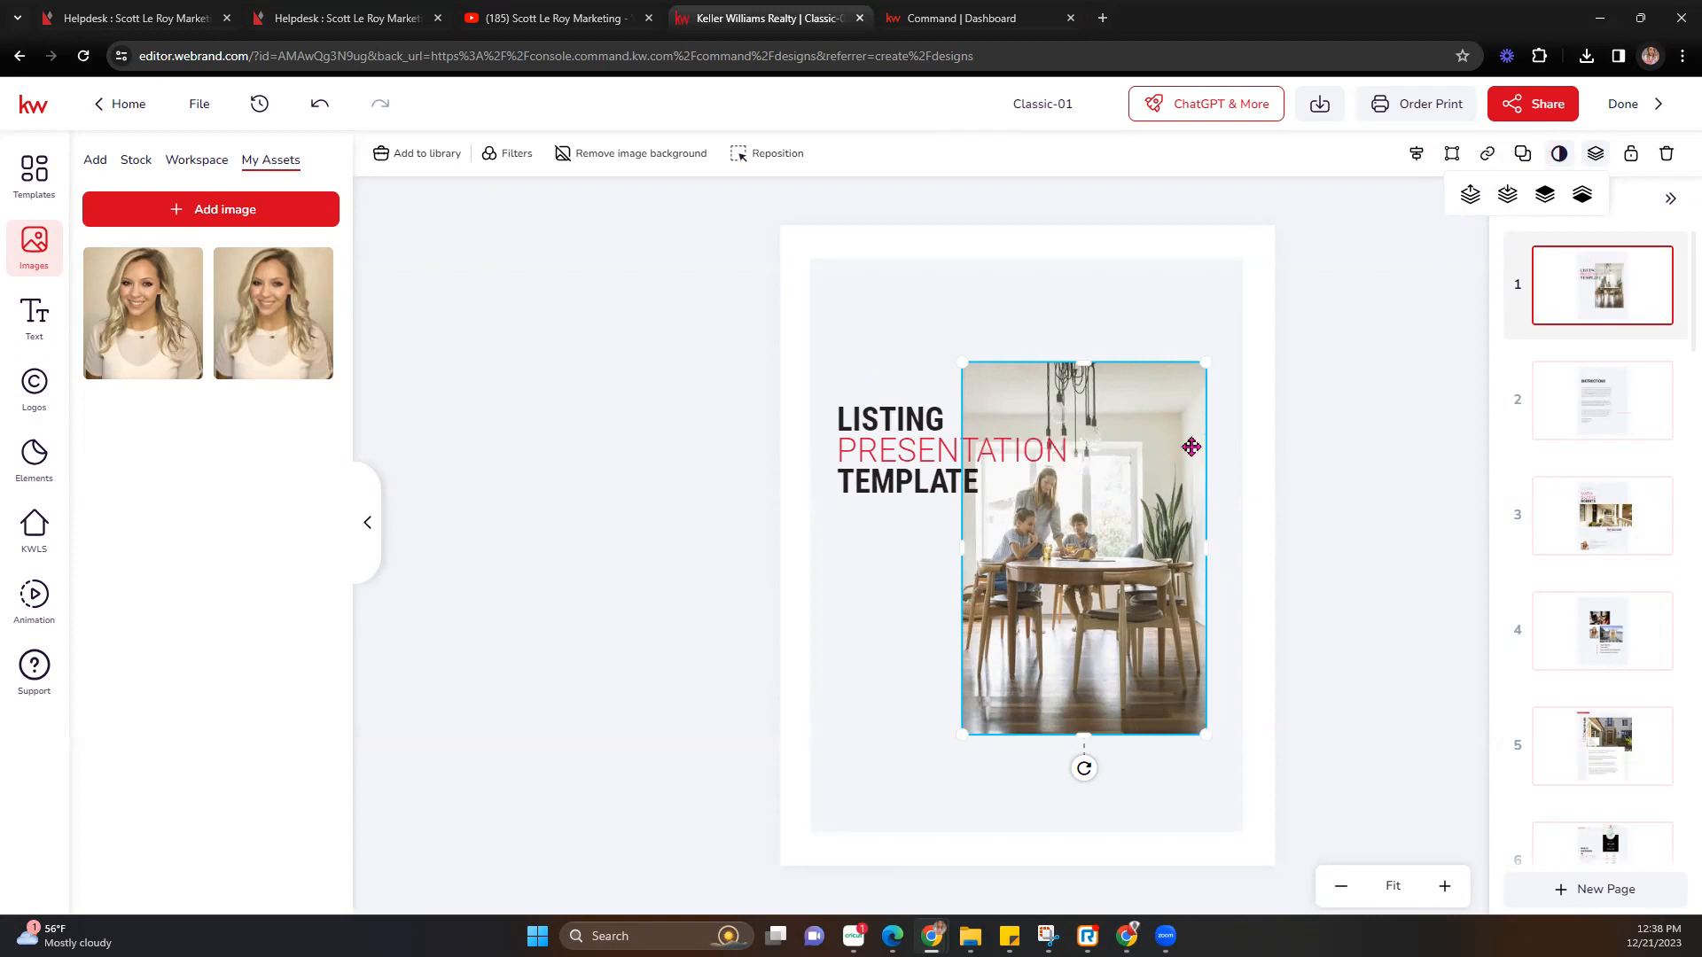
pyautogui.click(1346, 590)
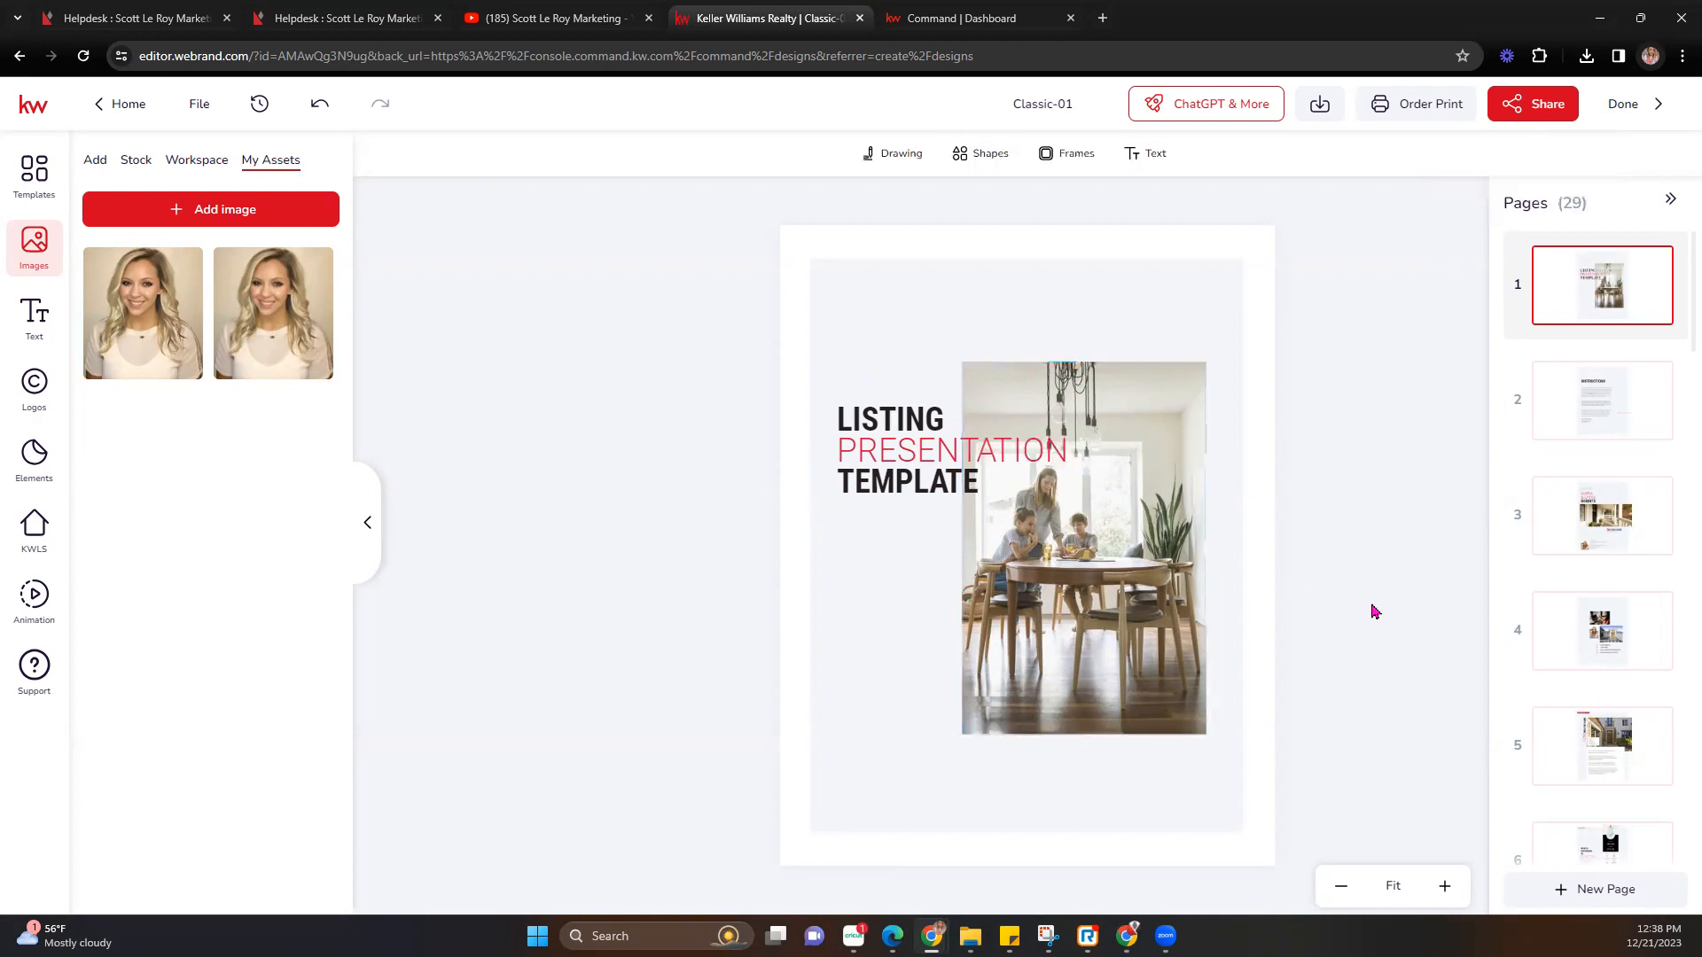
pyautogui.click(1609, 417)
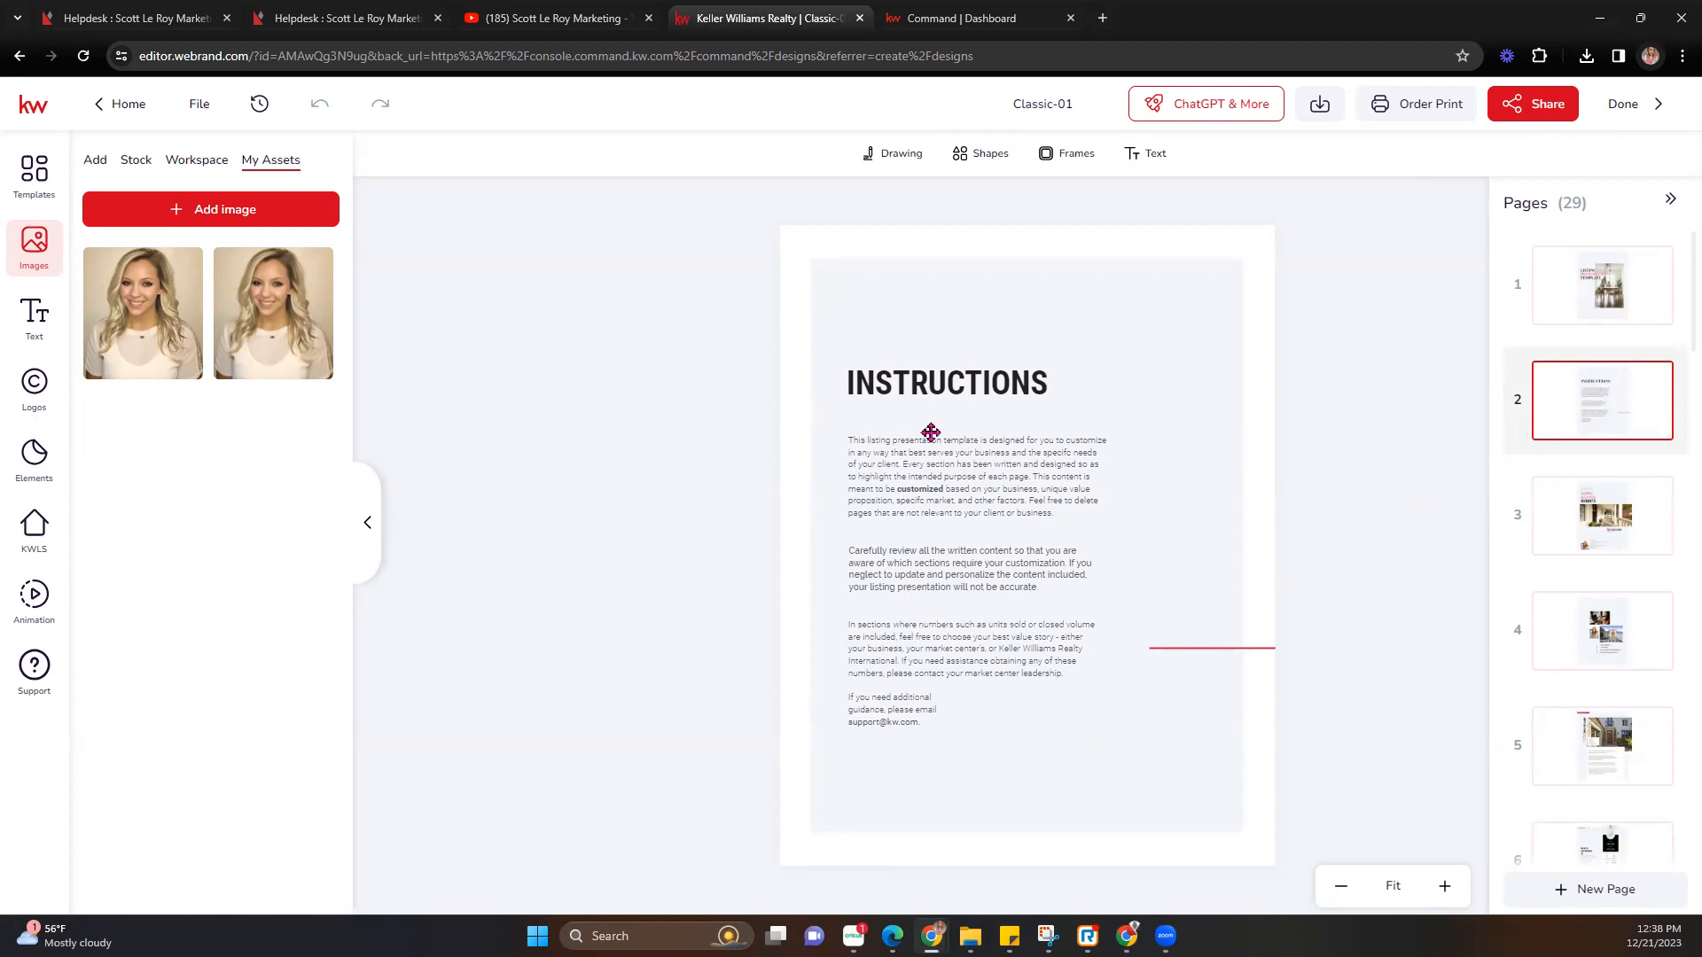
# On page 3, replace the DBA NAME logo with the AUSTIN SW logo.
pyautogui.click(1586, 519)
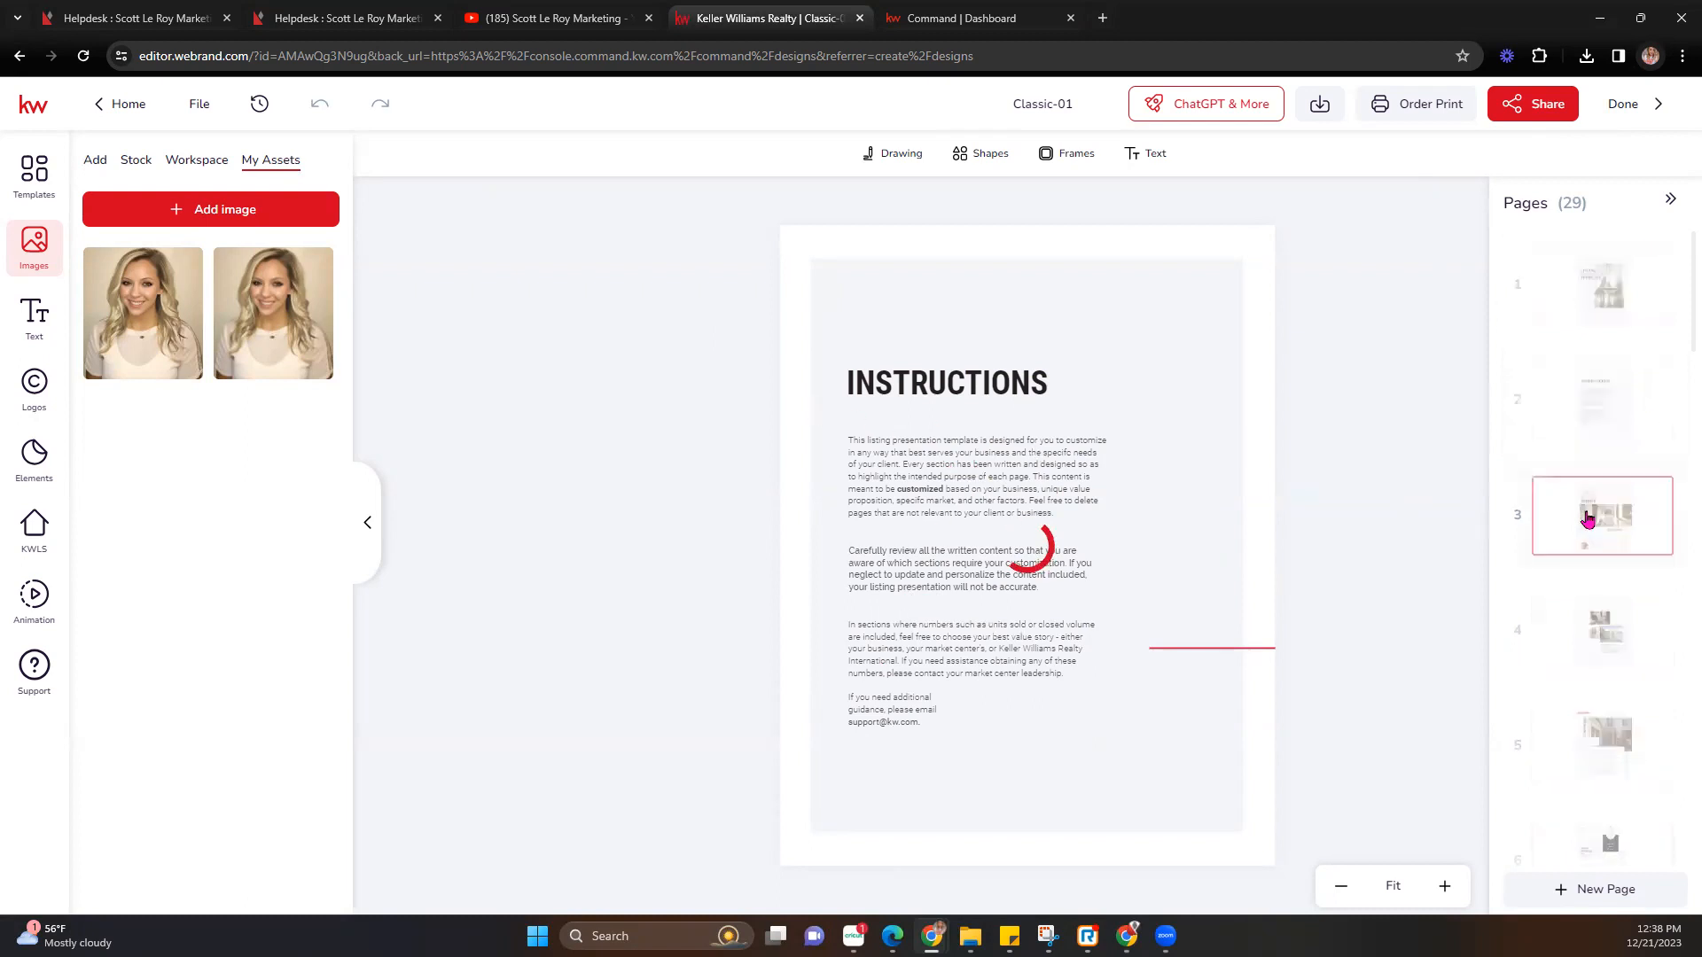
pyautogui.click(1140, 663)
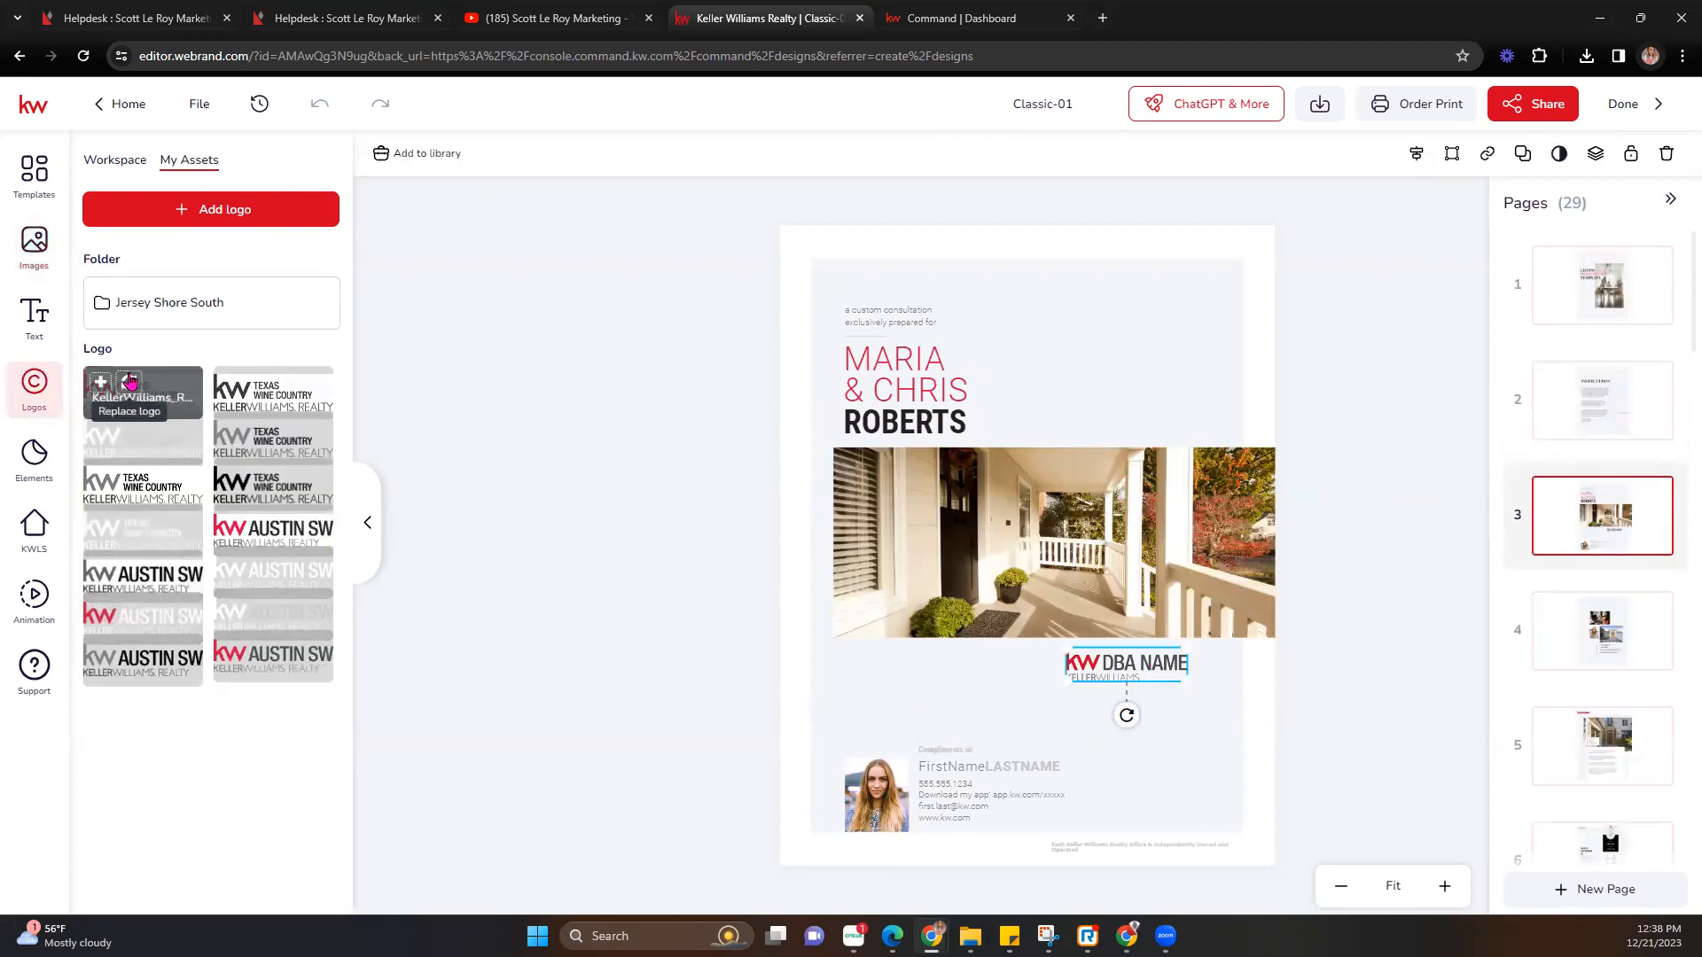
pyautogui.click(129, 383)
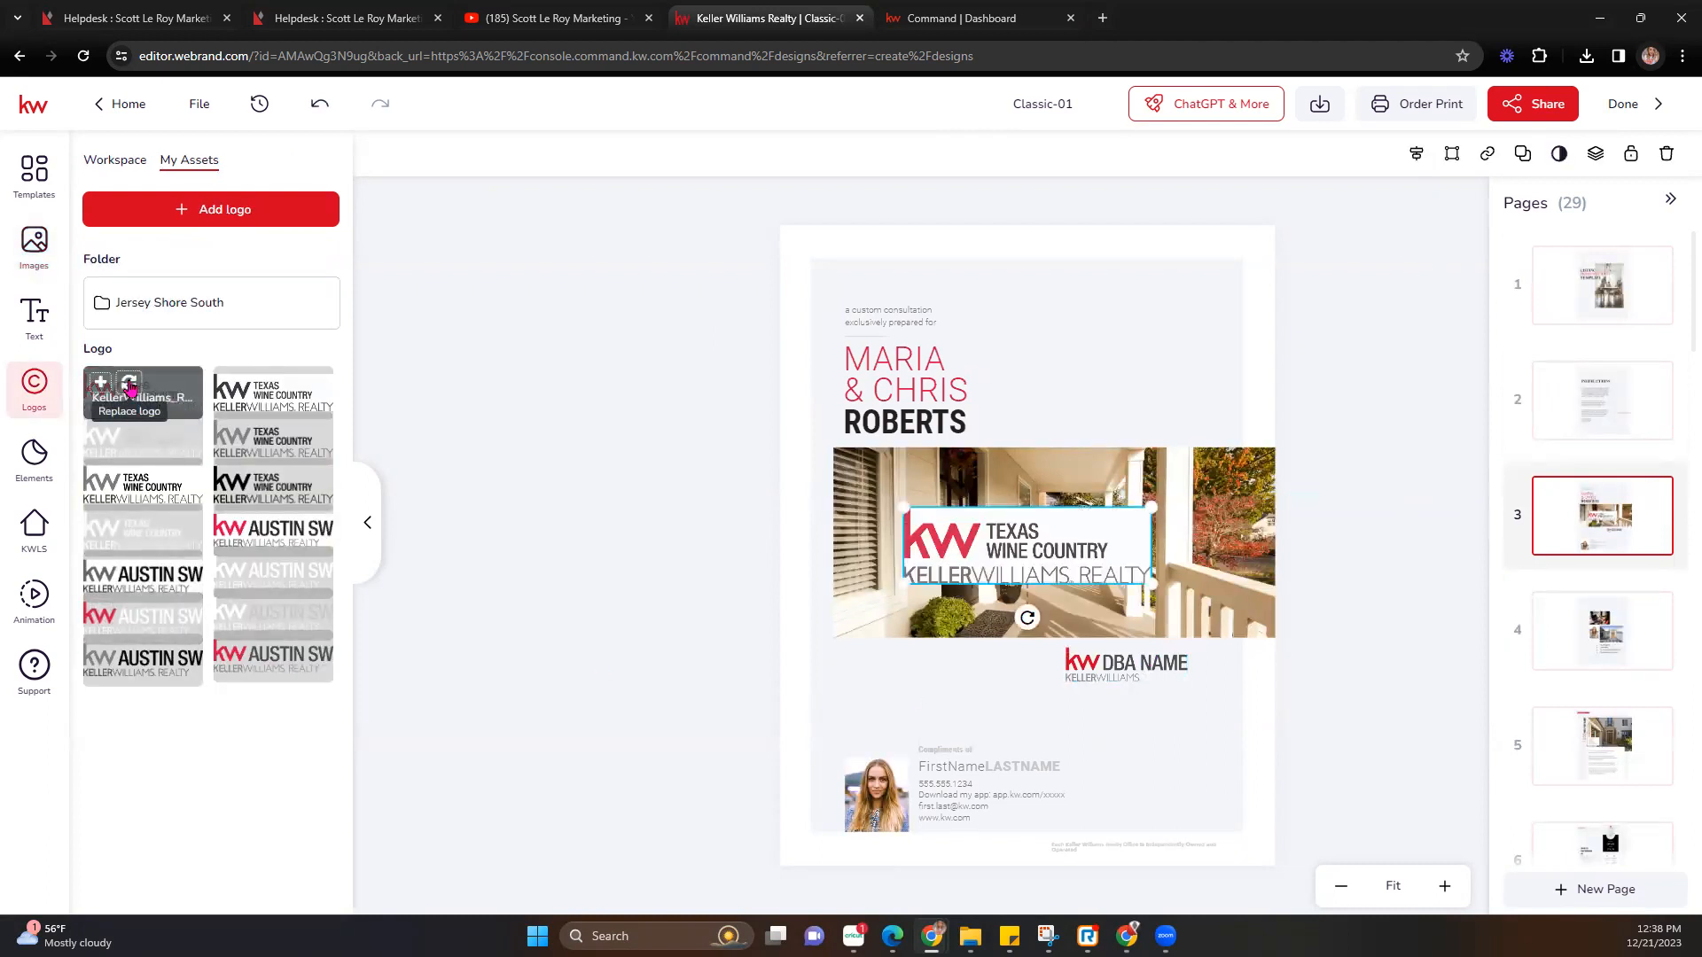
pyautogui.click(307, 109)
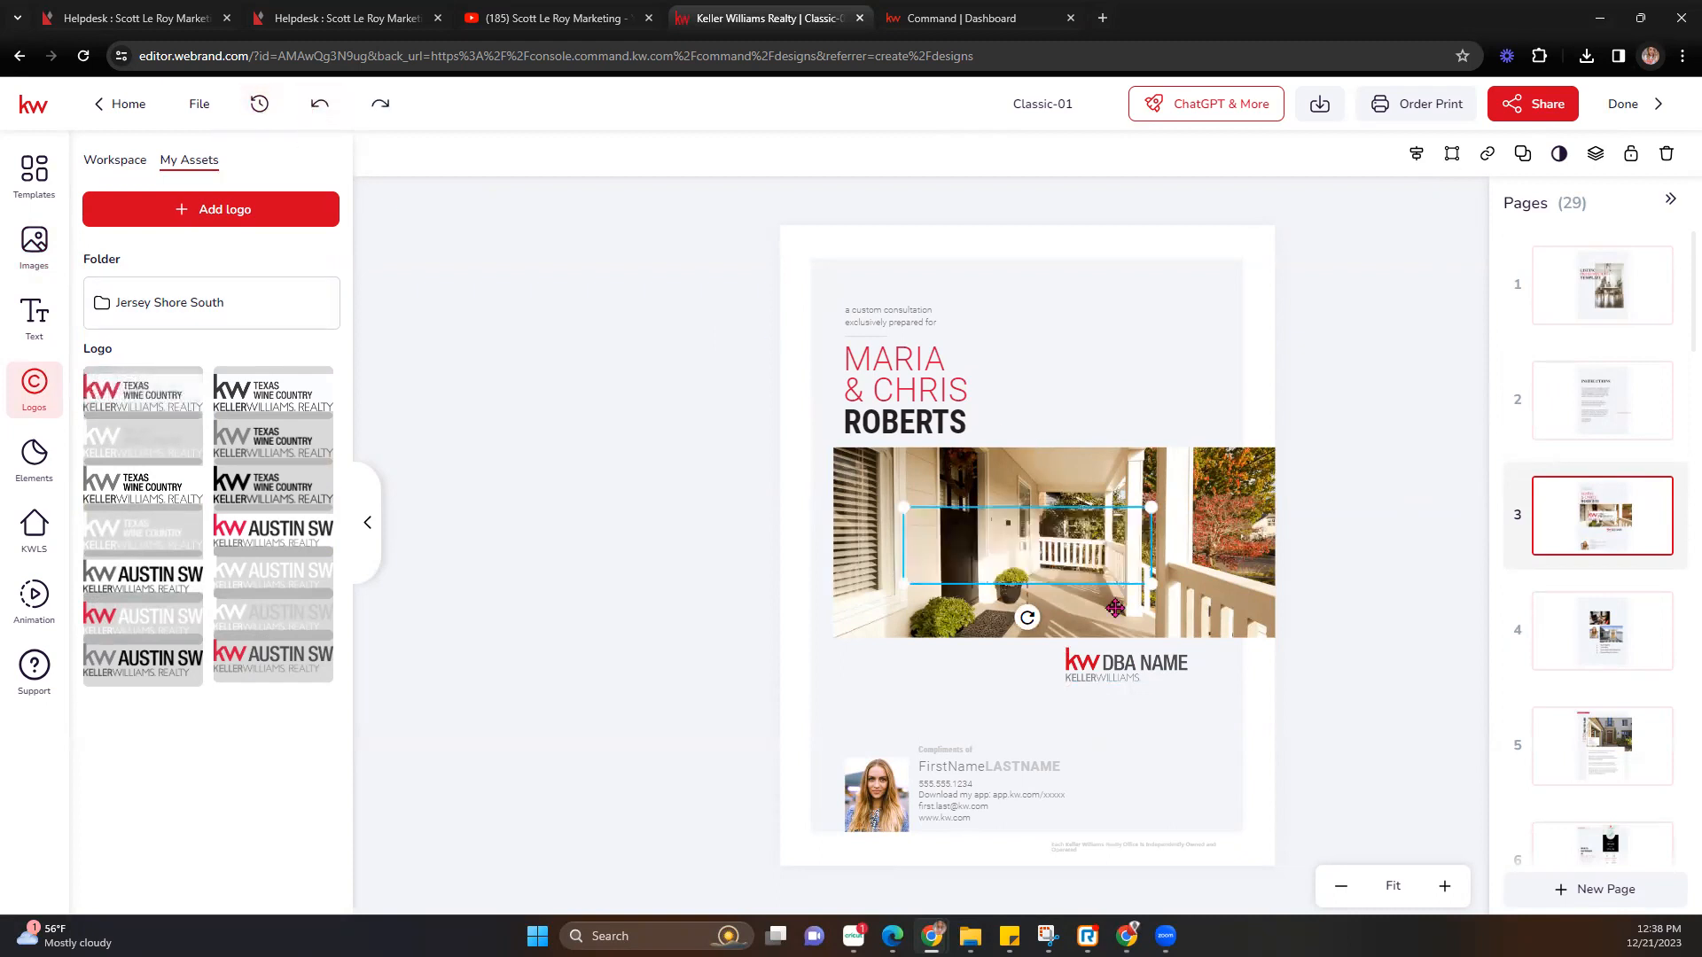
pyautogui.click(1152, 668)
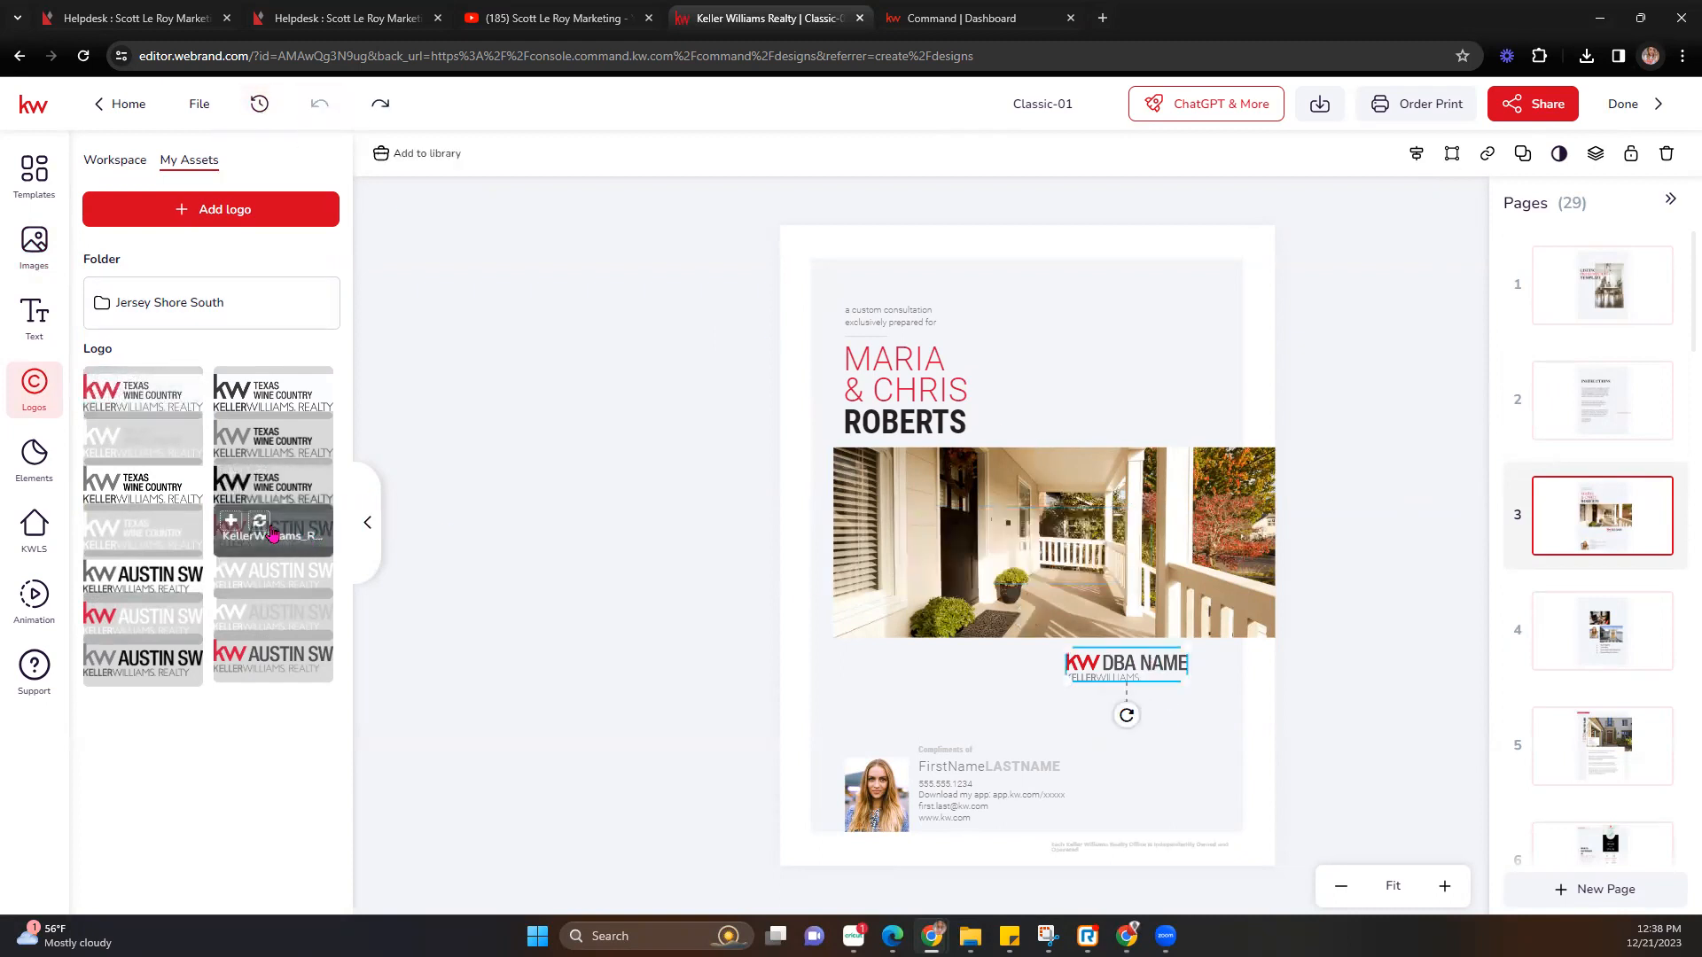
pyautogui.click(301, 529)
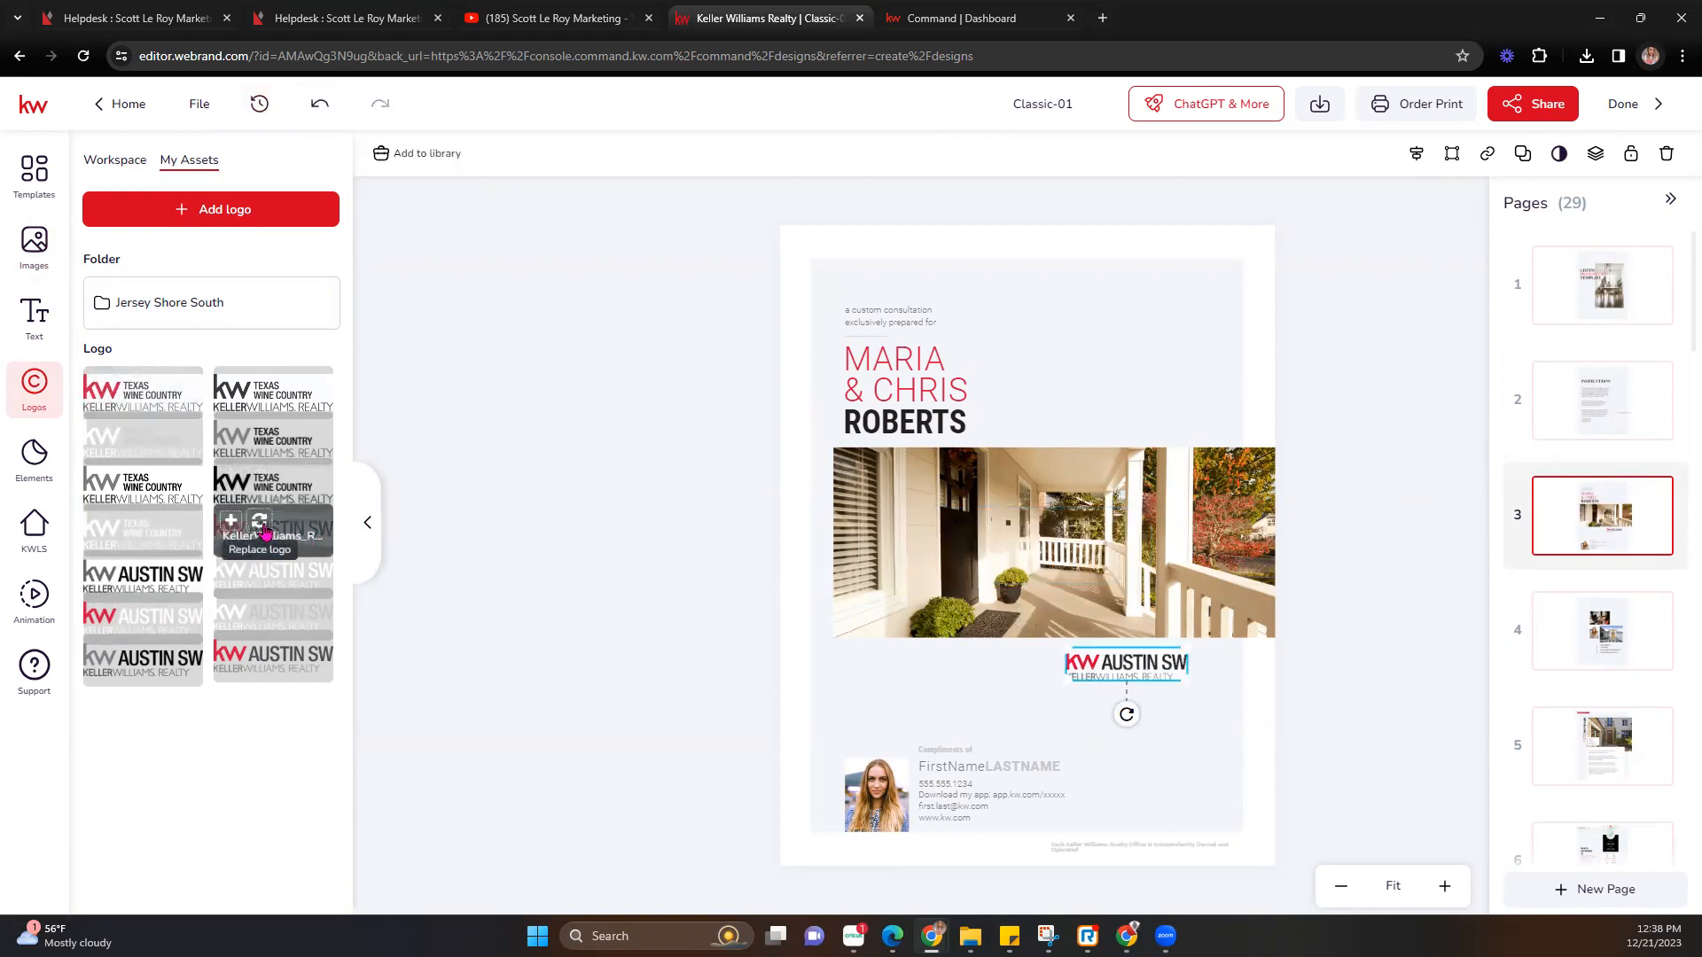
# Swap the page 3 agent photo for the saved headshot and check the logo and porch photo.
pyautogui.click(881, 781)
pyautogui.click(30, 247)
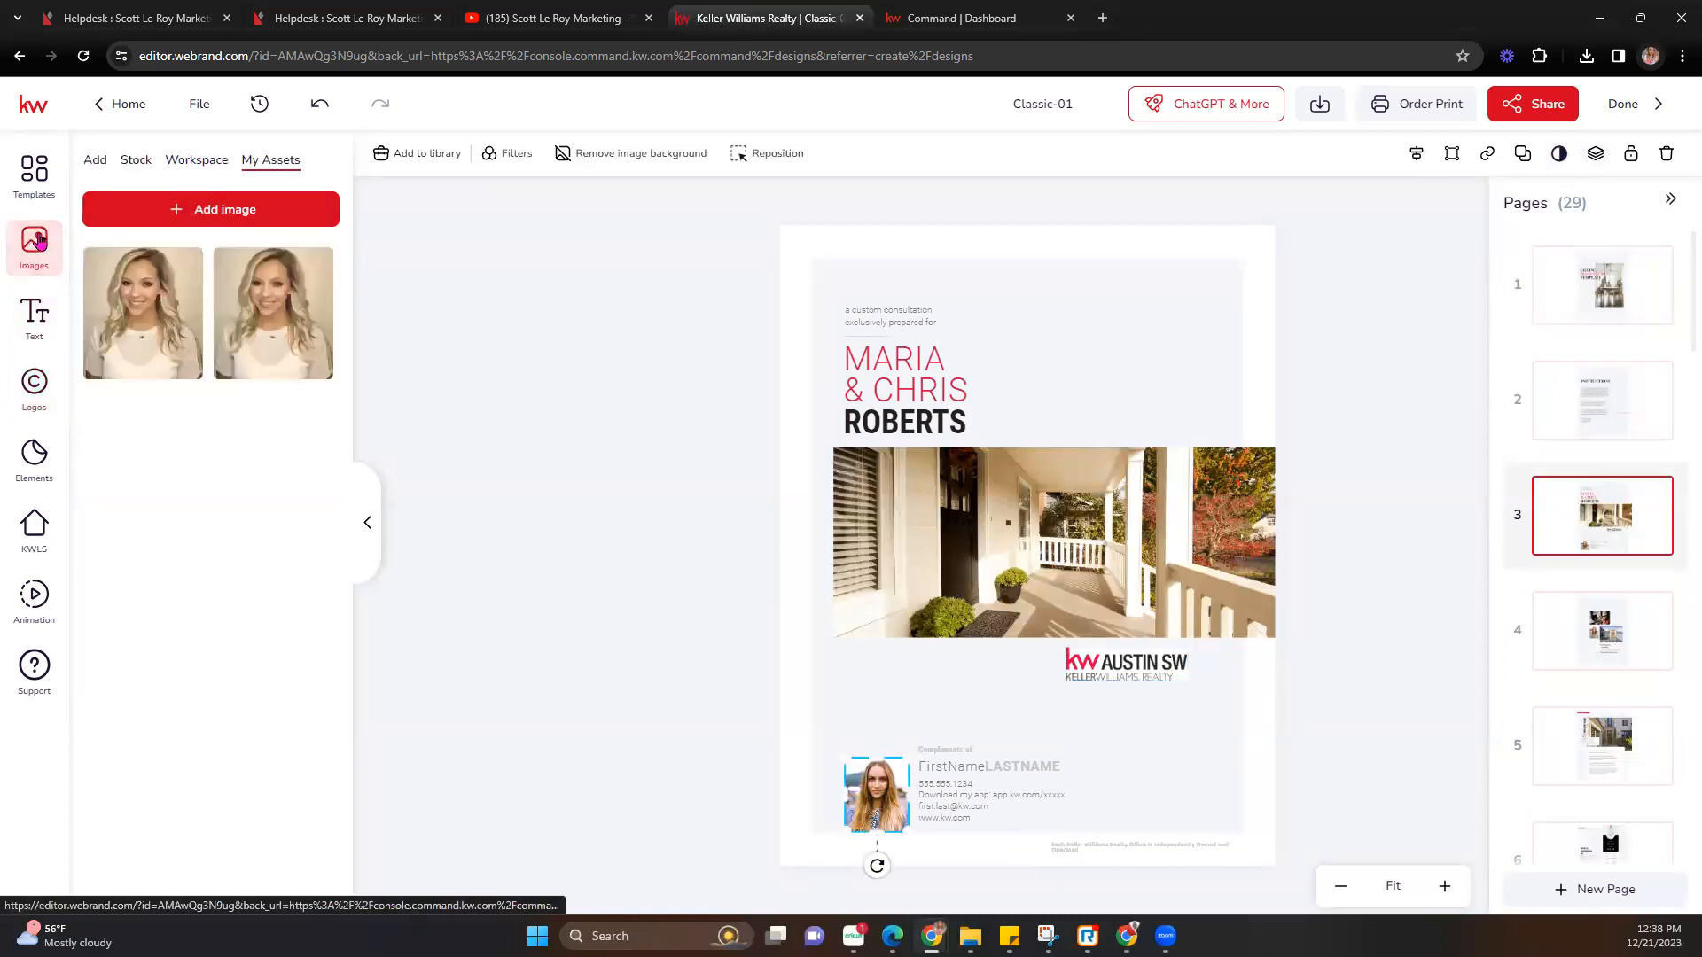
pyautogui.click(130, 266)
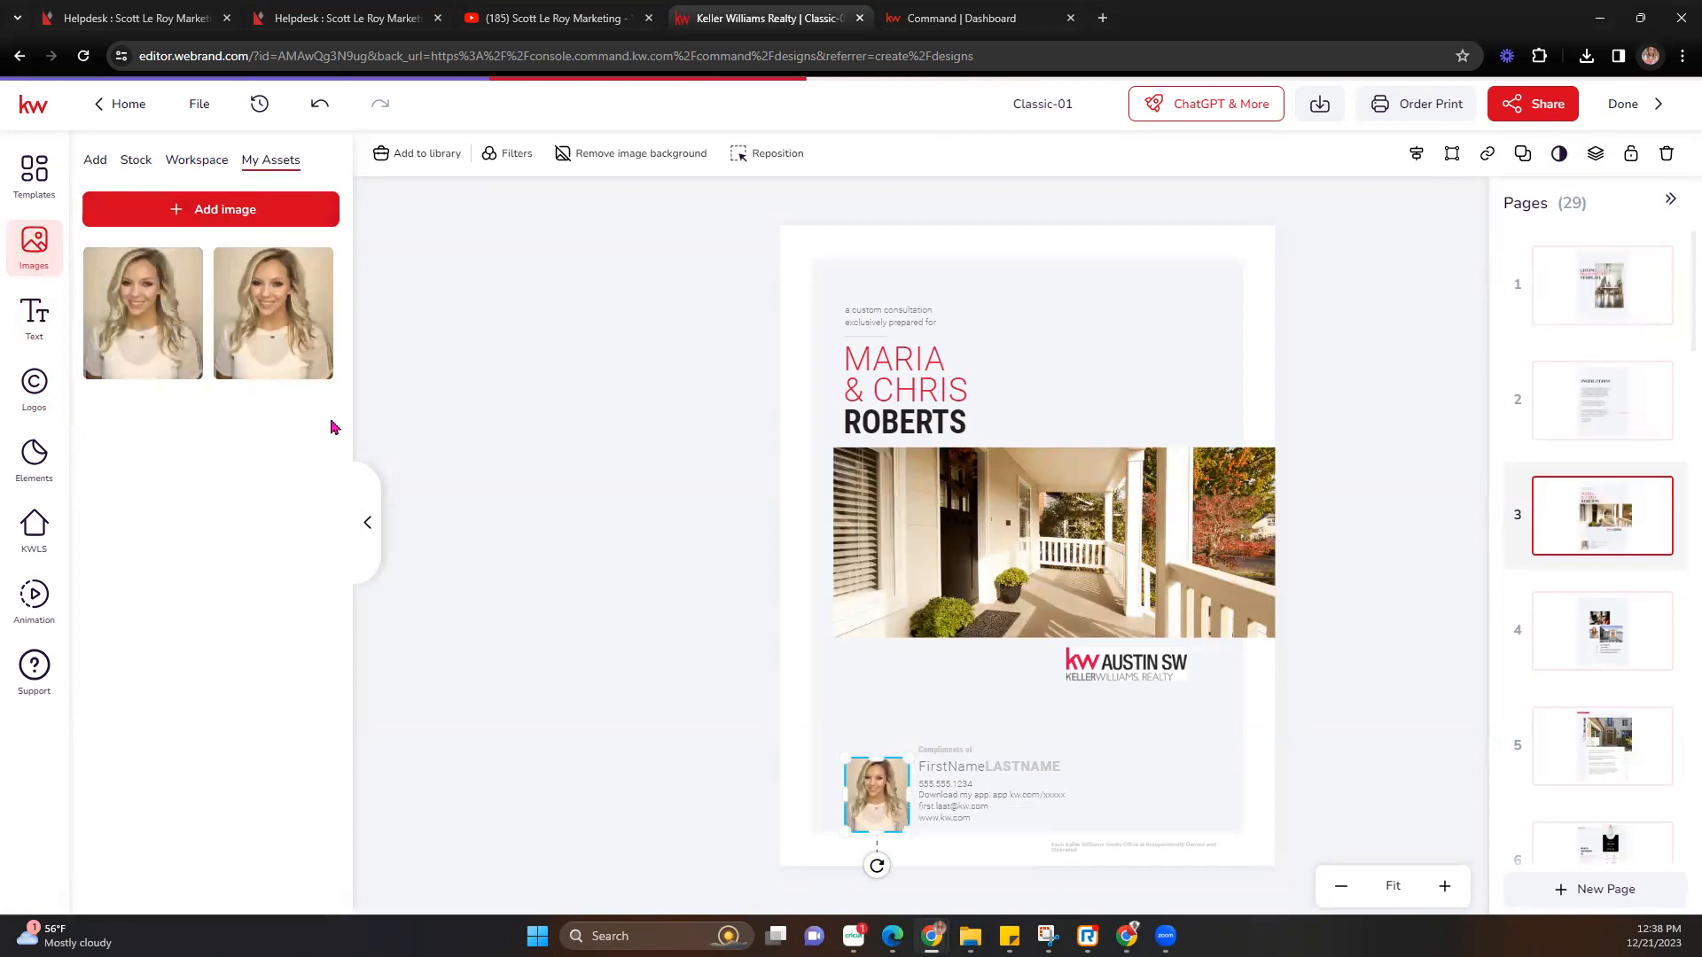
pyautogui.click(1108, 675)
pyautogui.click(34, 244)
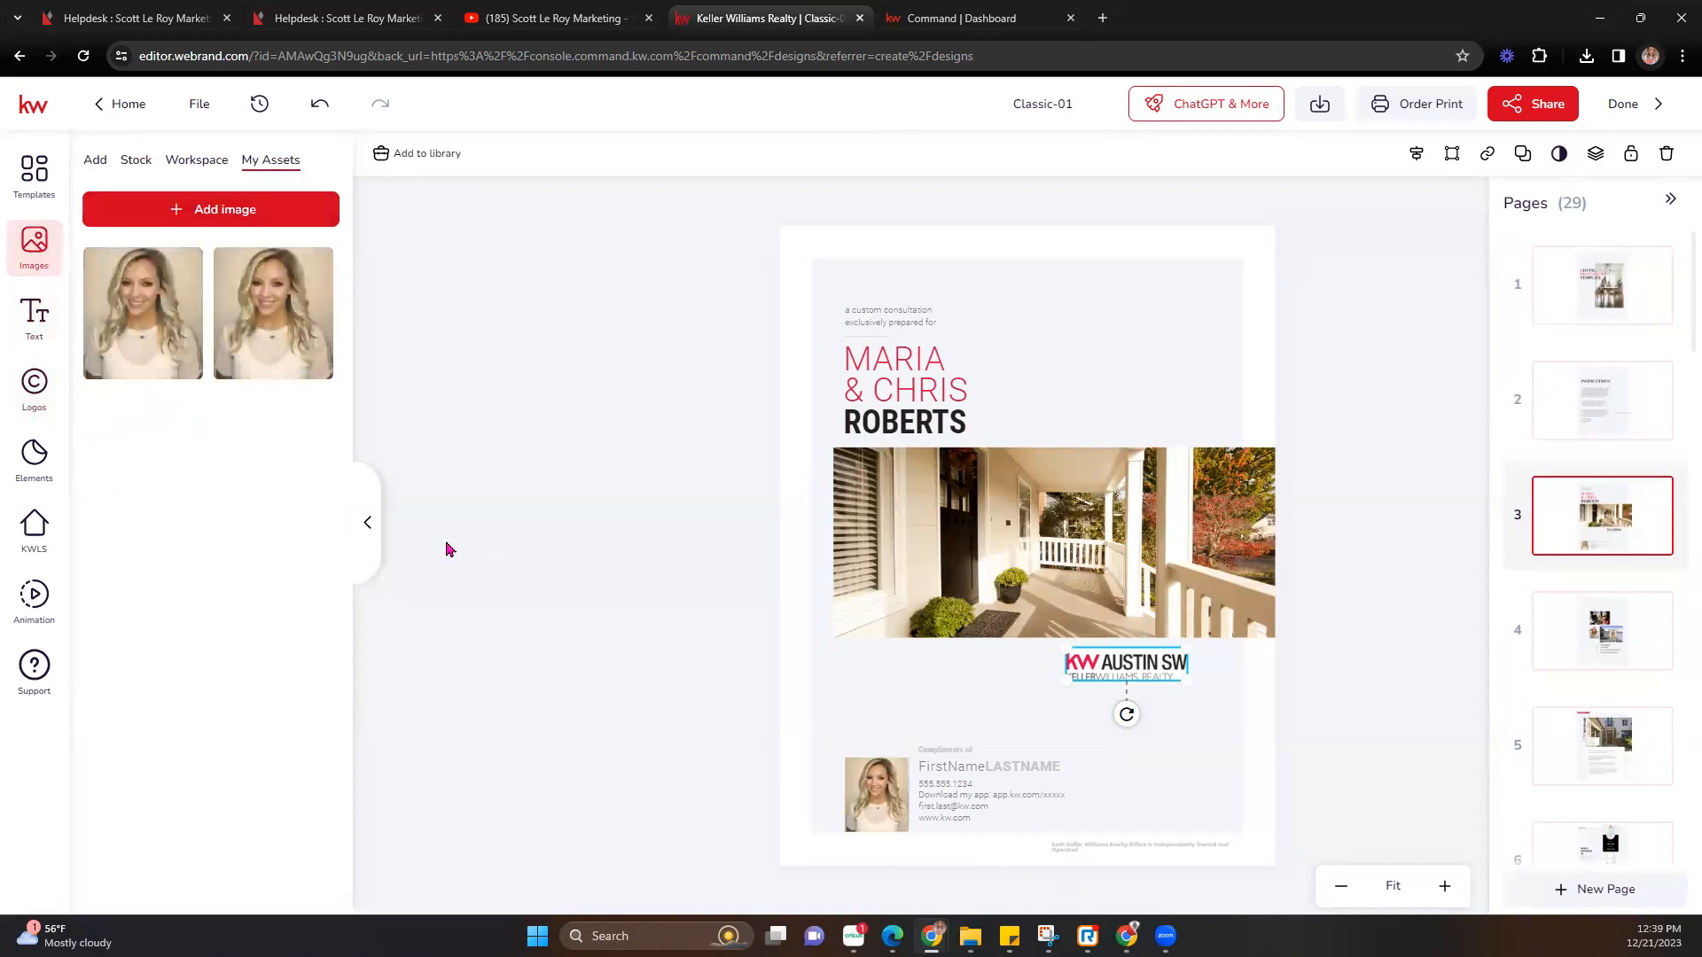
pyautogui.click(35, 386)
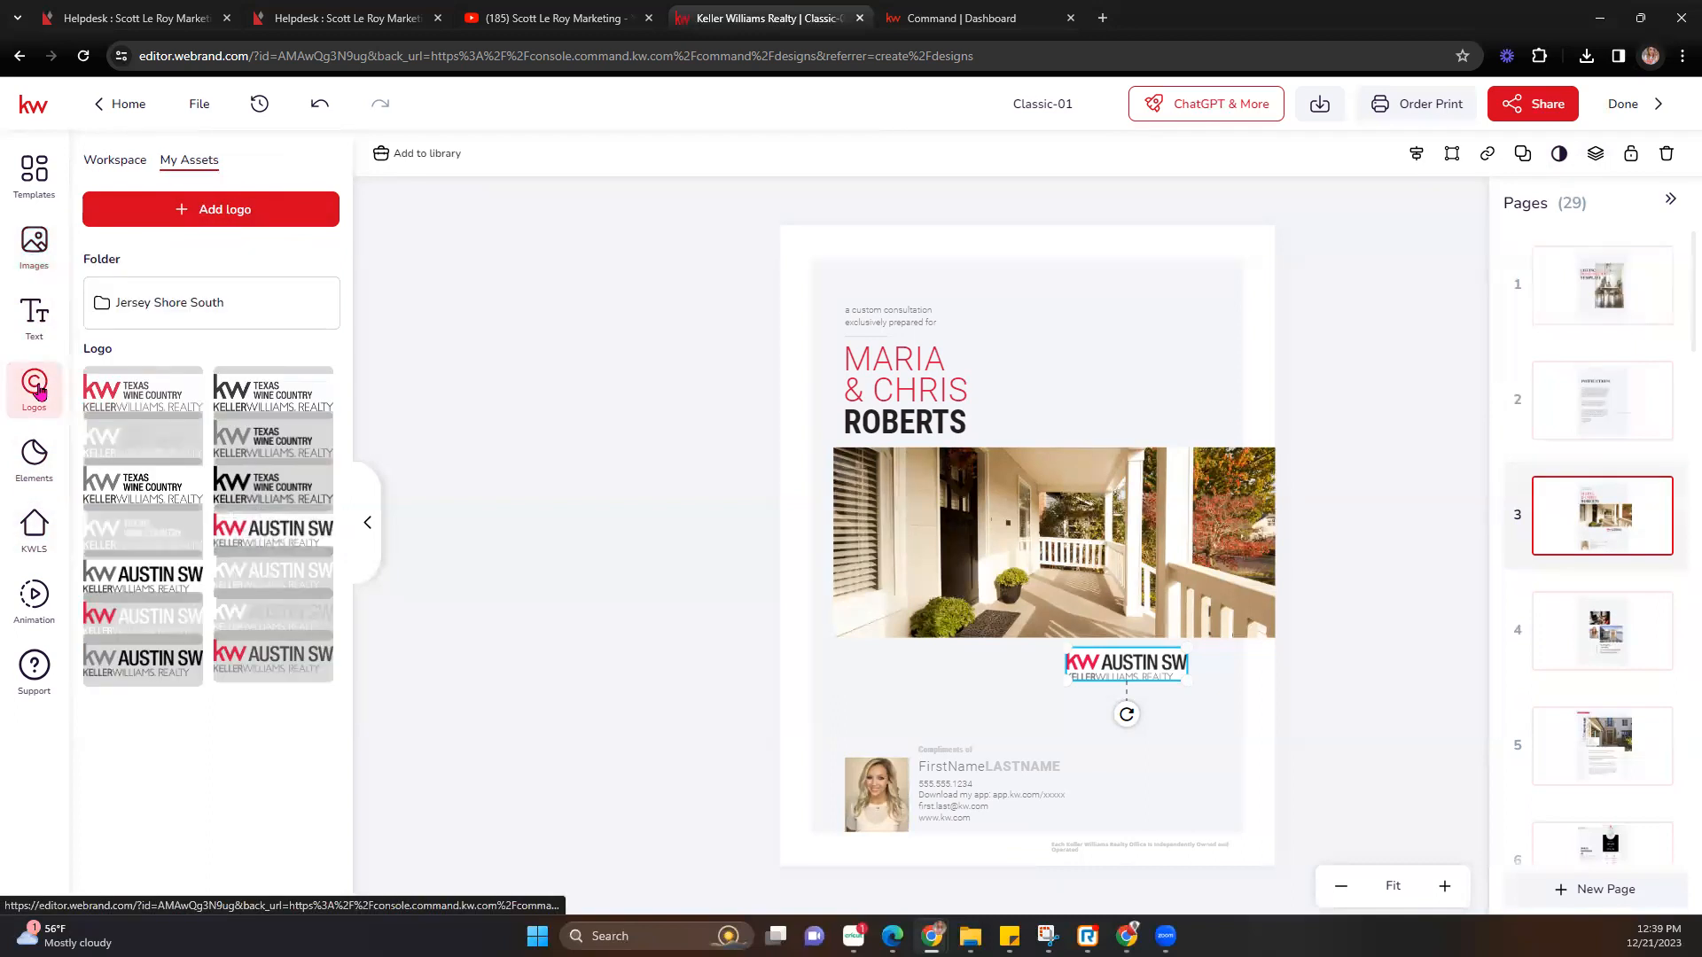
pyautogui.click(982, 498)
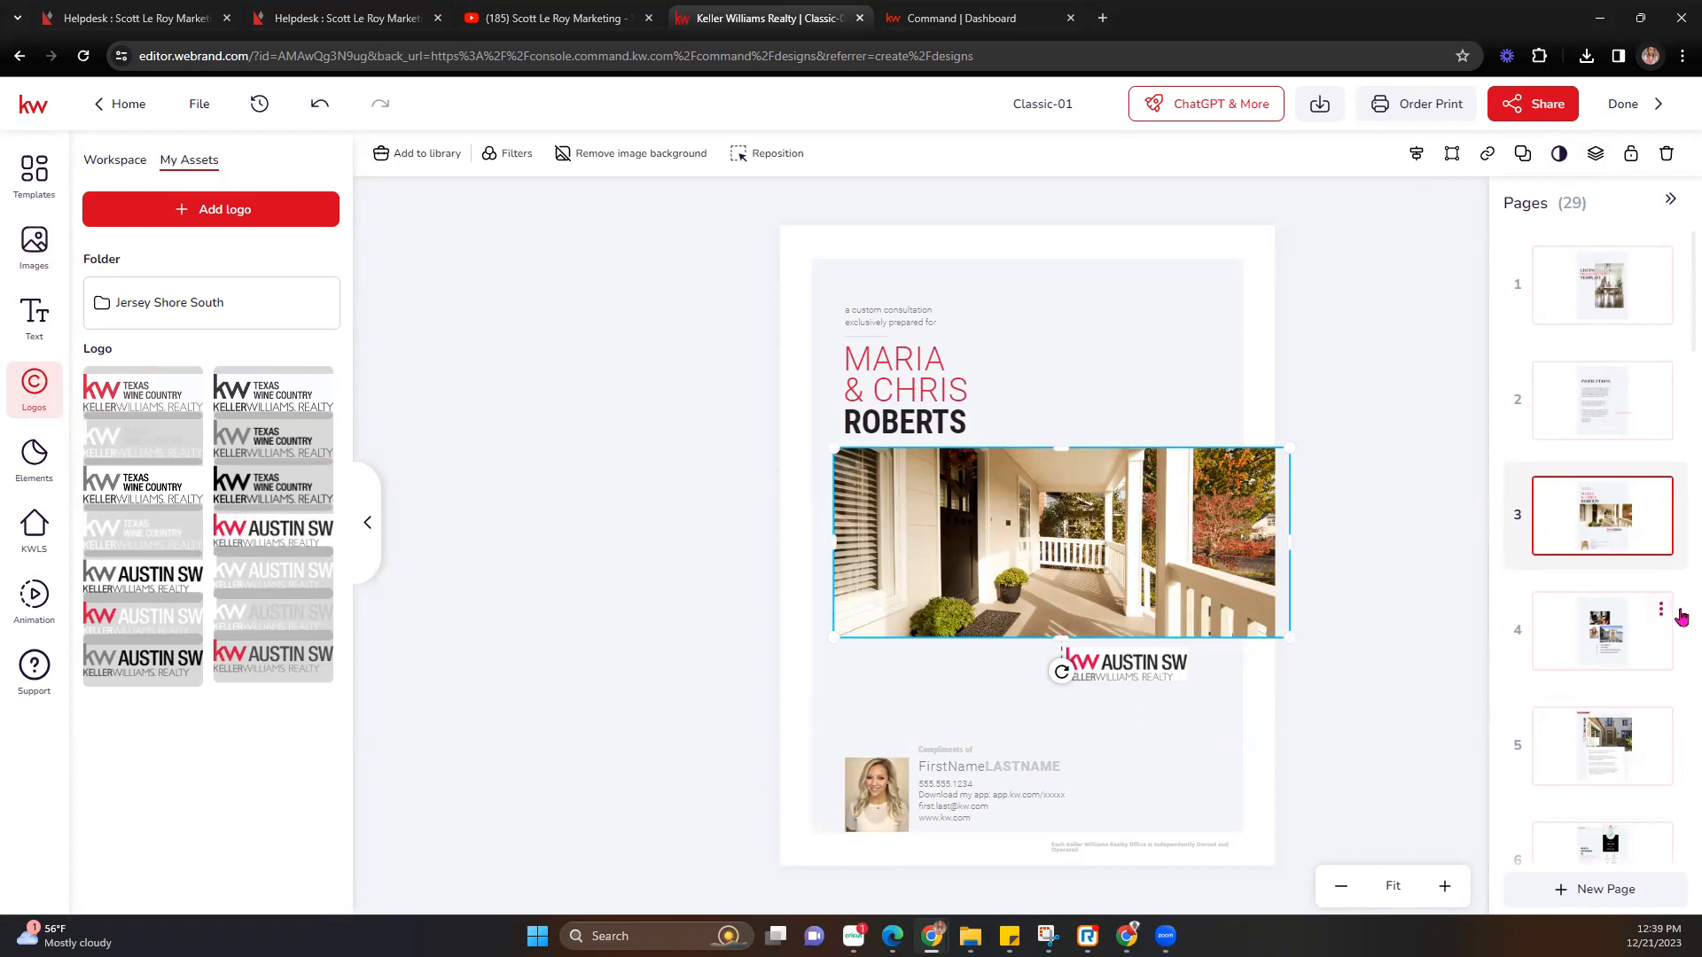
# Delete page 4, the Your Property photo collage, leaving 28 pages.
pyautogui.click(1574, 648)
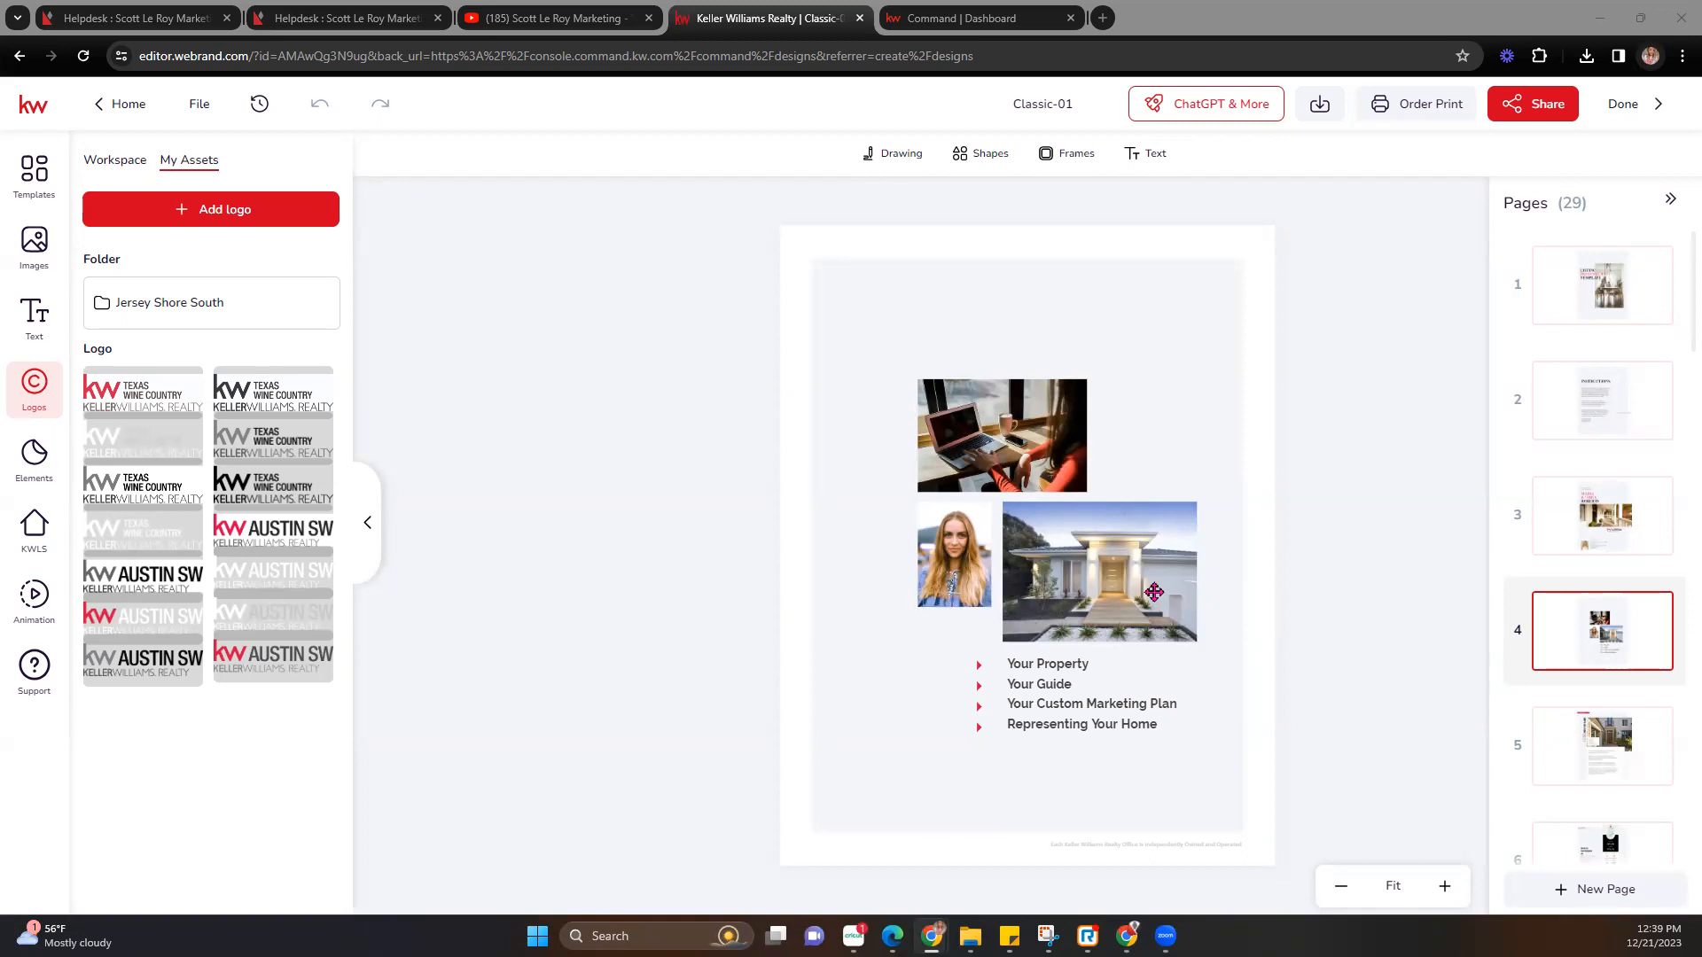
pyautogui.click(1046, 674)
pyautogui.click(1046, 675)
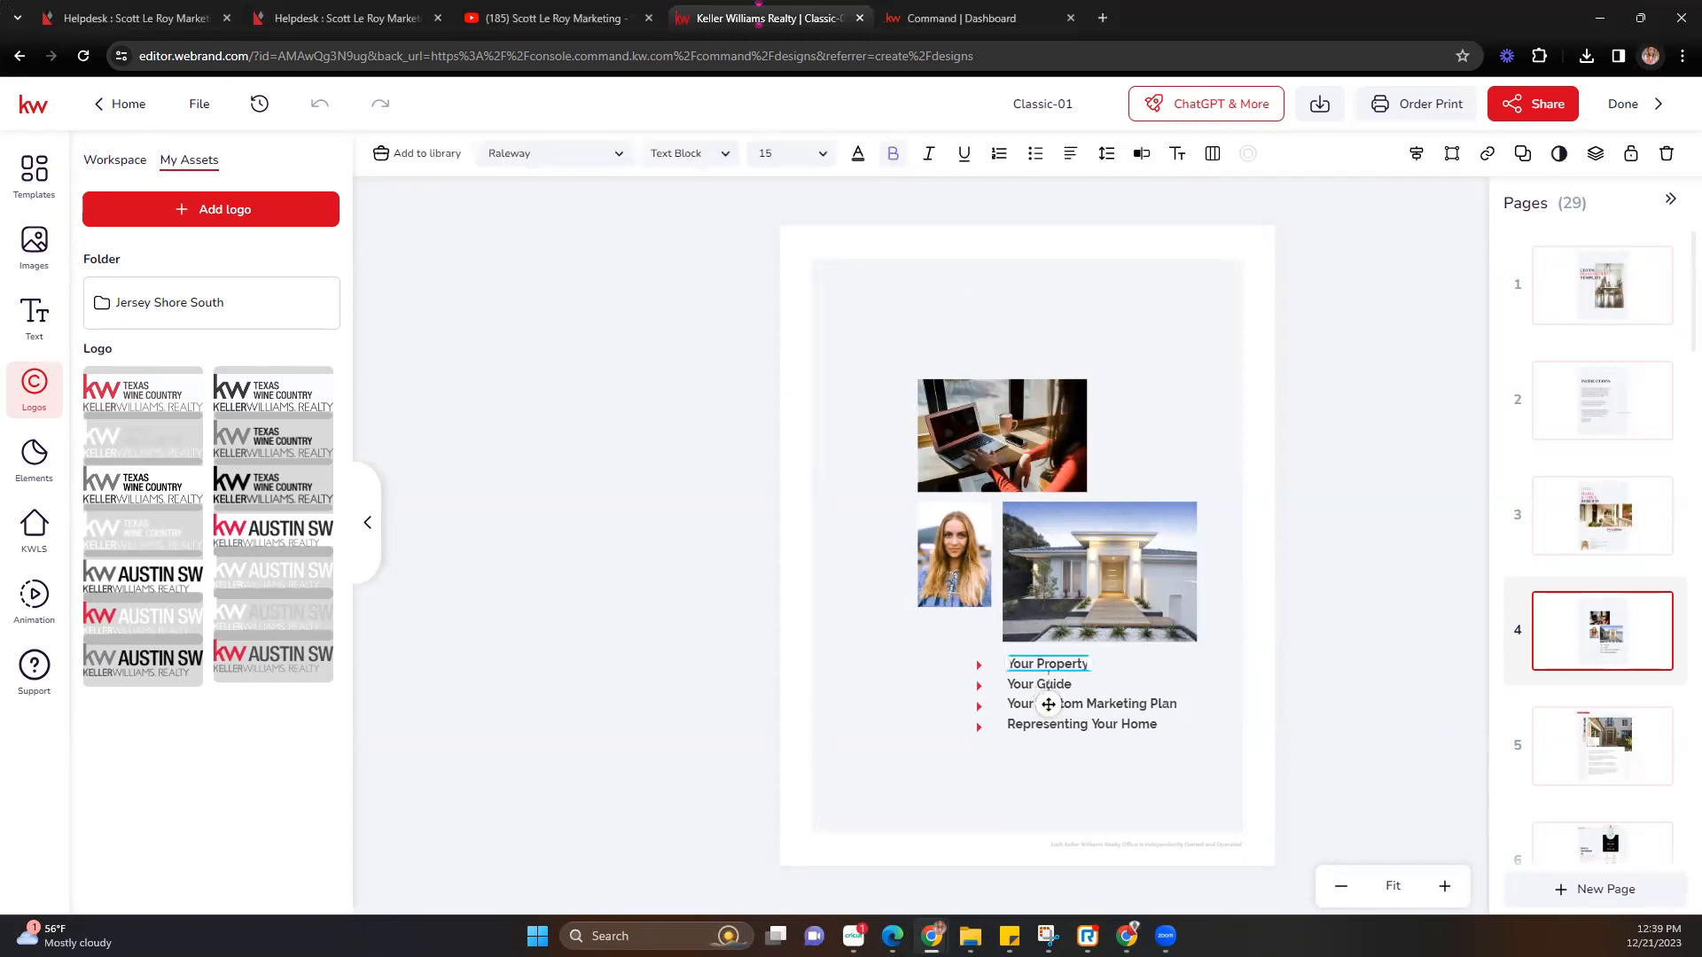
pyautogui.click(1660, 609)
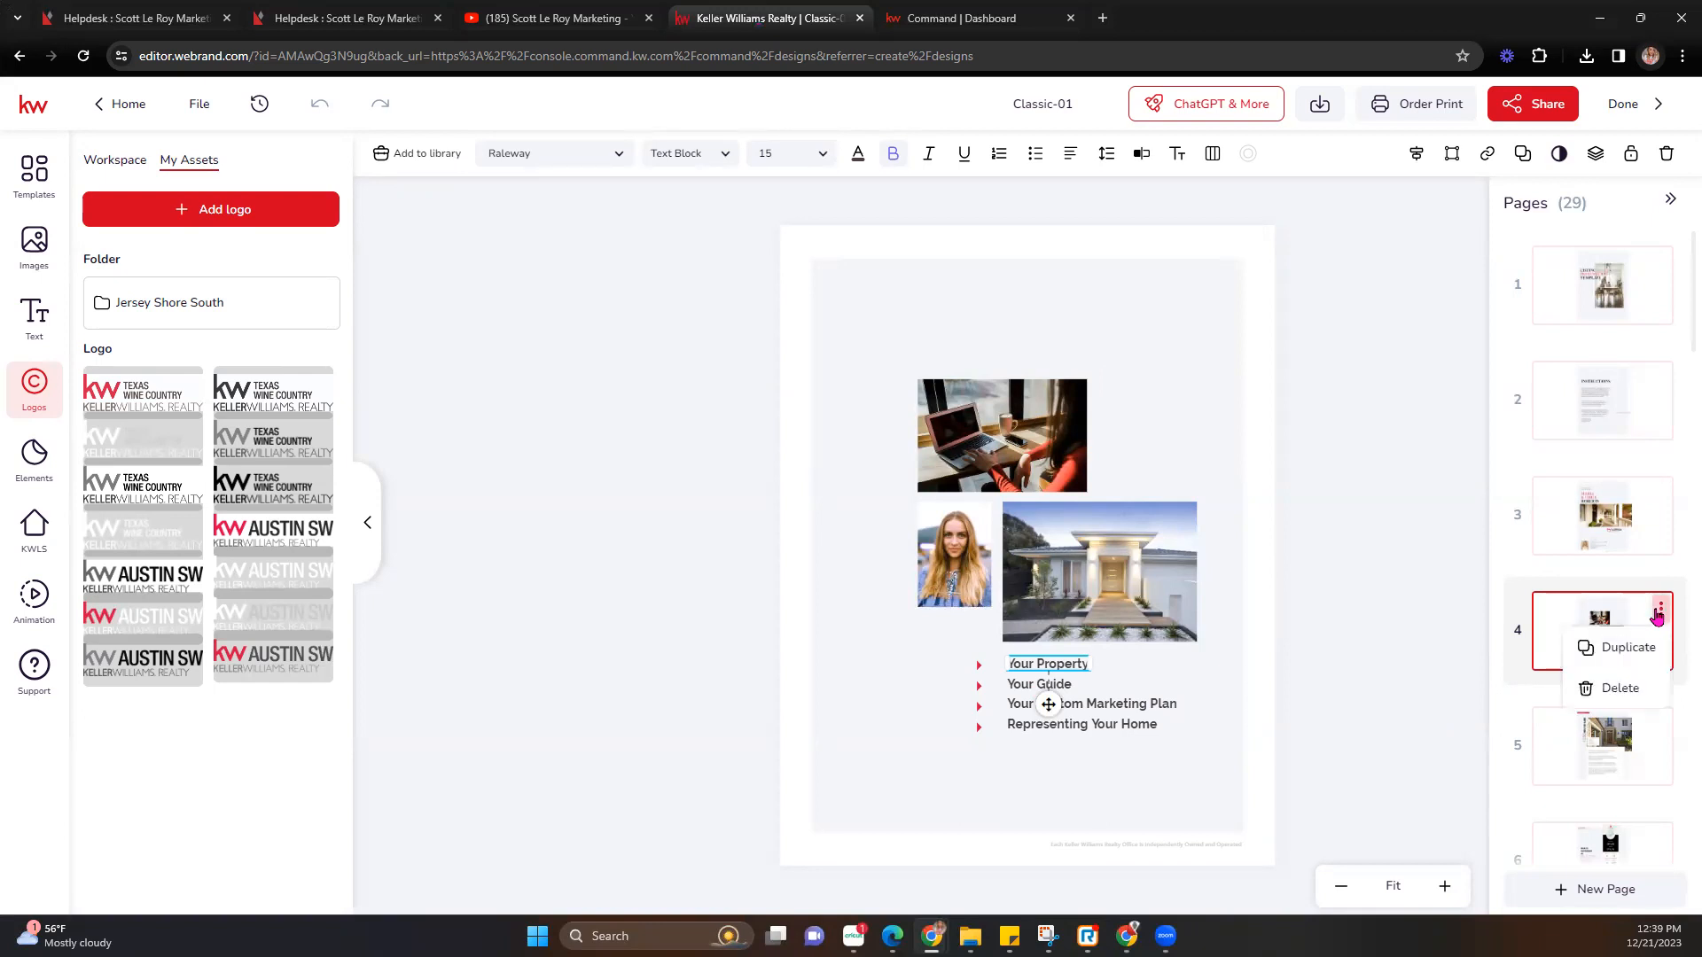
pyautogui.click(1626, 692)
pyautogui.click(773, 569)
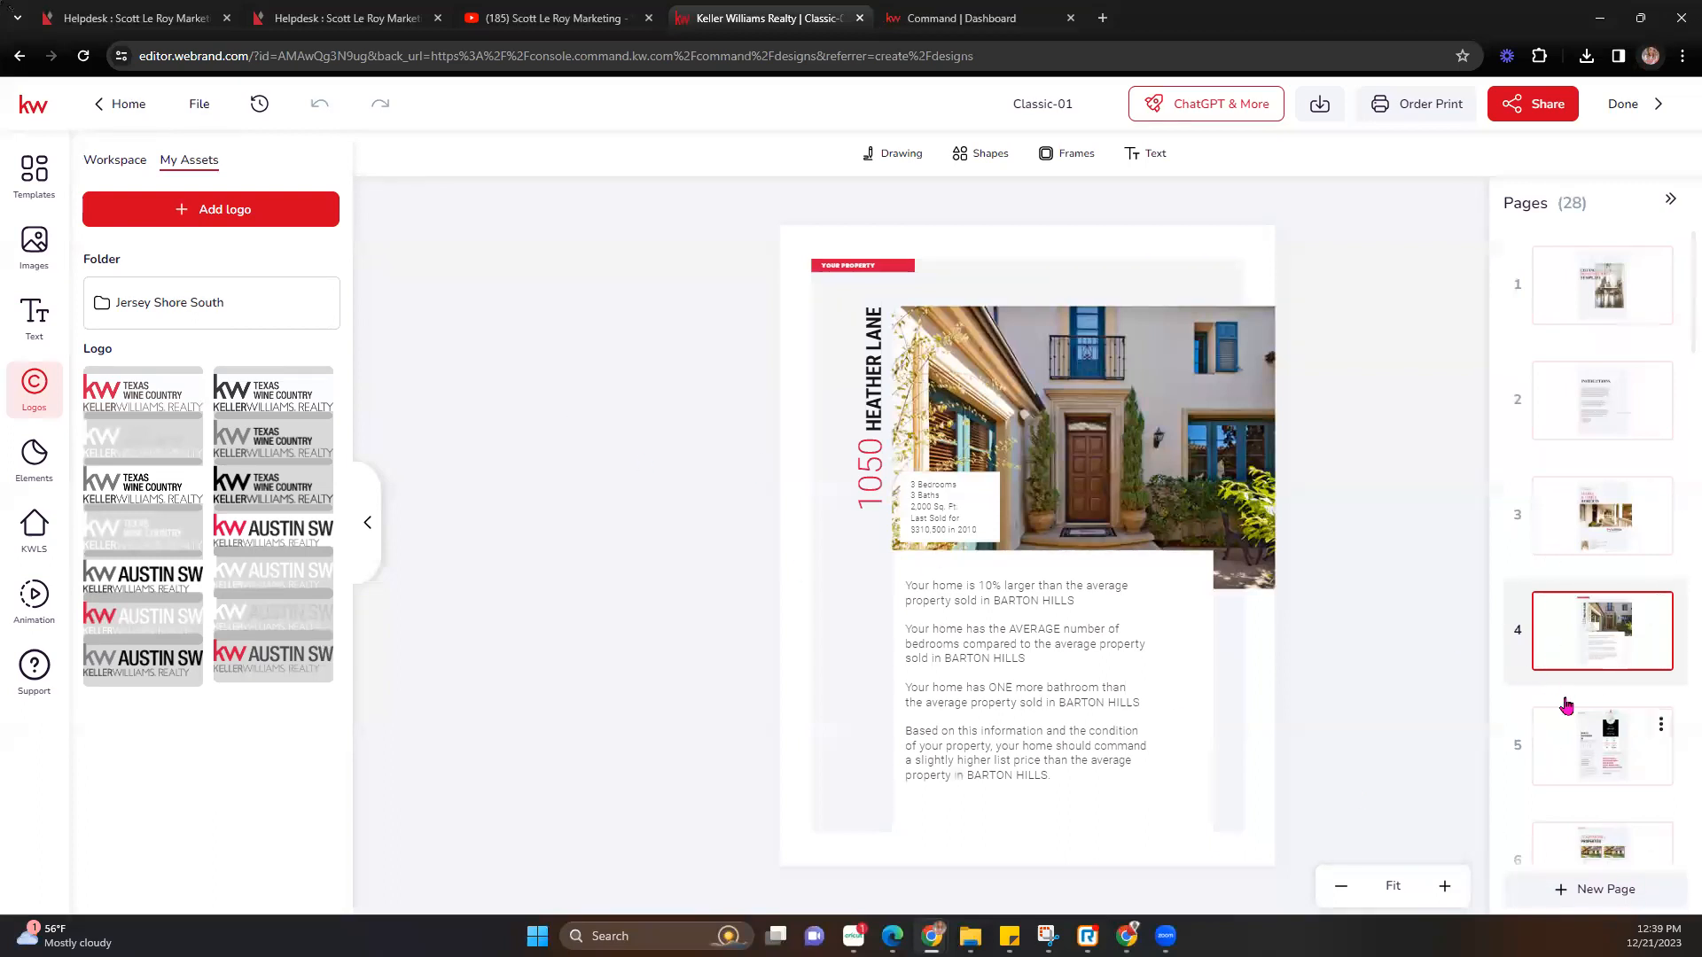
# Review pages 5 to 8, zooming to 118% on THE PROCESS checklist.
pyautogui.scroll(-1, 1564, 704)
pyautogui.click(1606, 656)
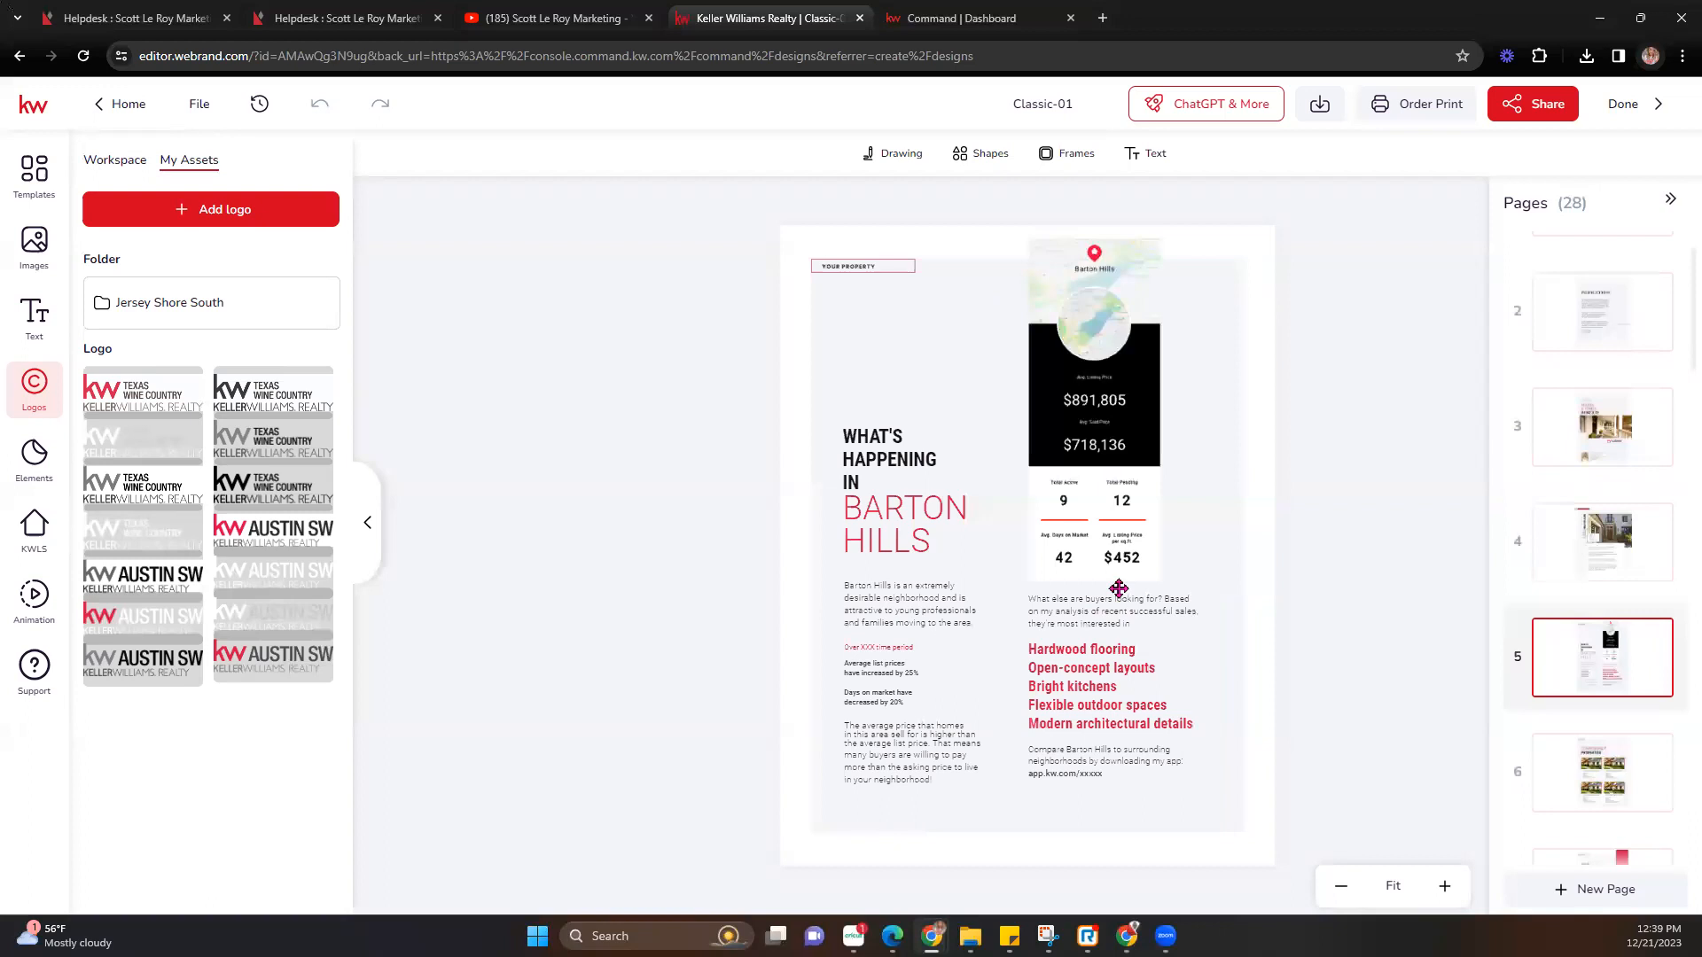
pyautogui.click(1112, 454)
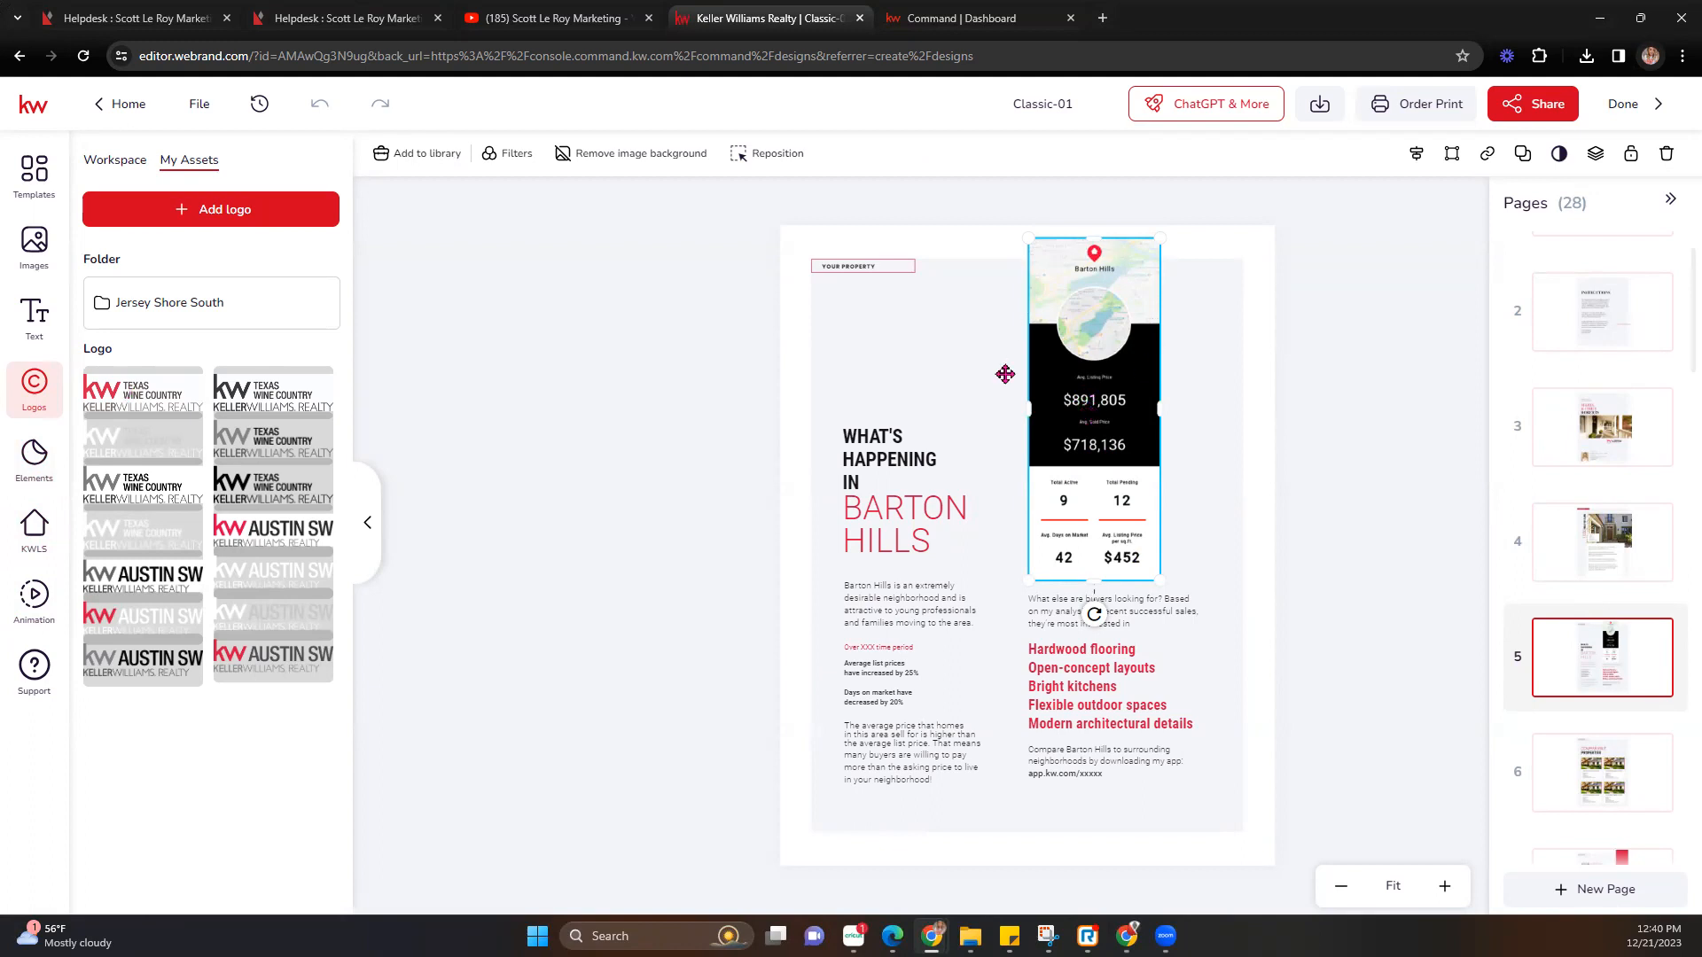
pyautogui.click(1592, 777)
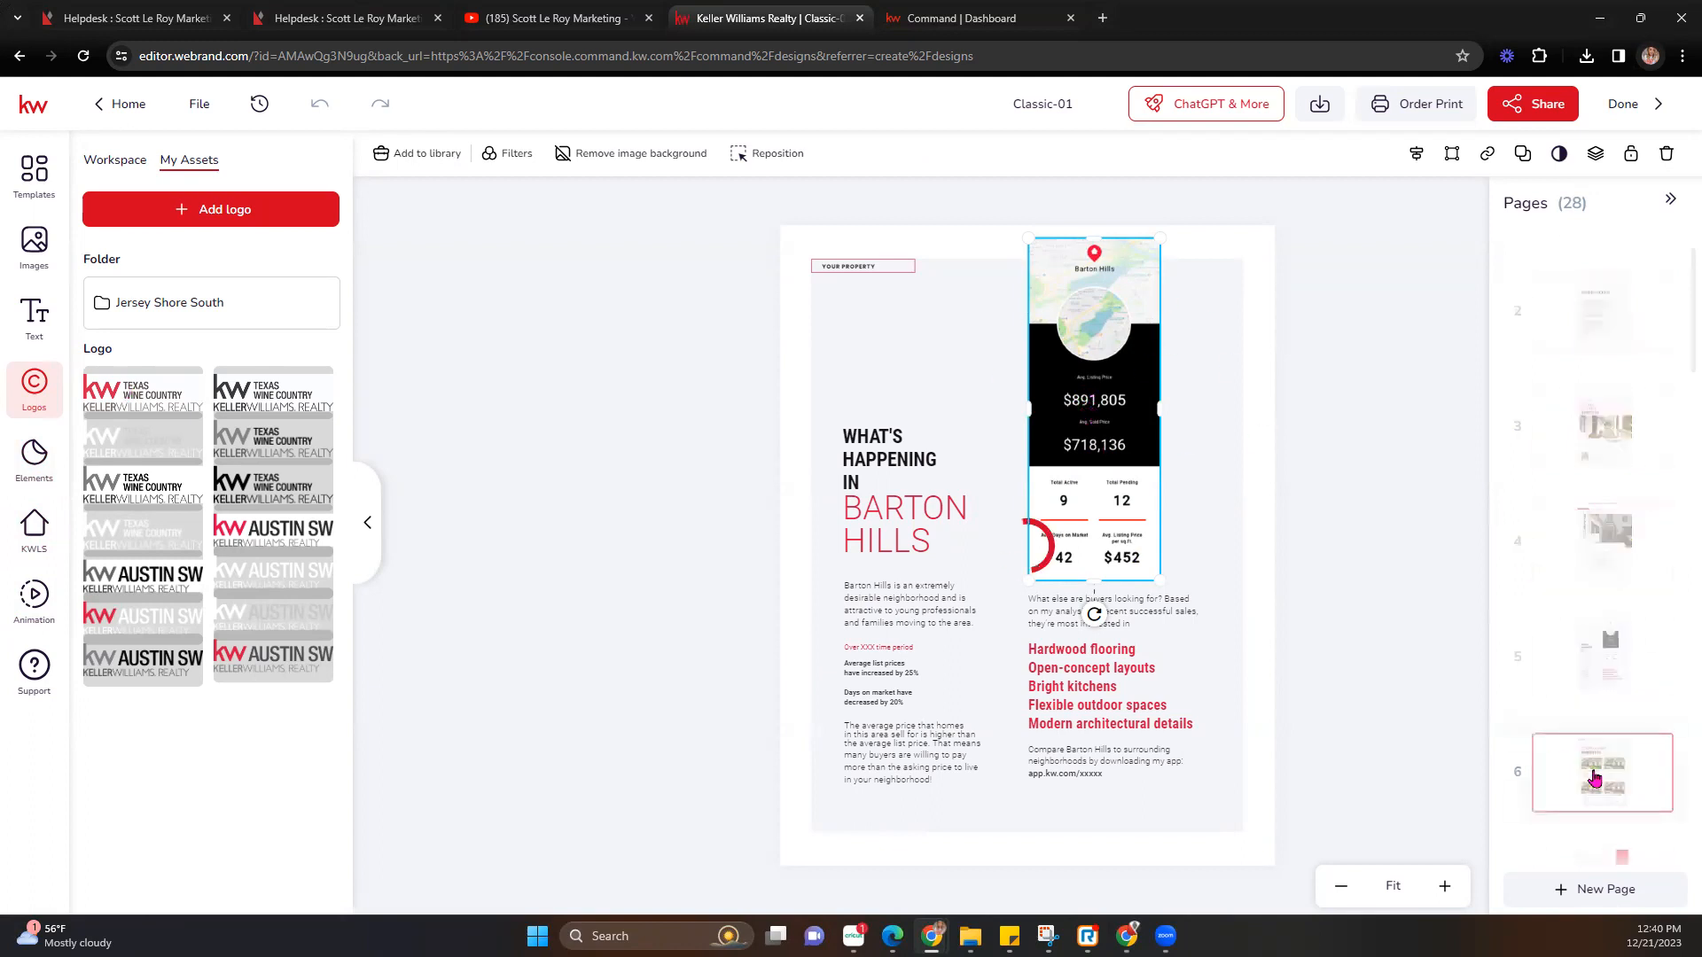
pyautogui.scroll(-3, 1608, 706)
pyautogui.click(1602, 627)
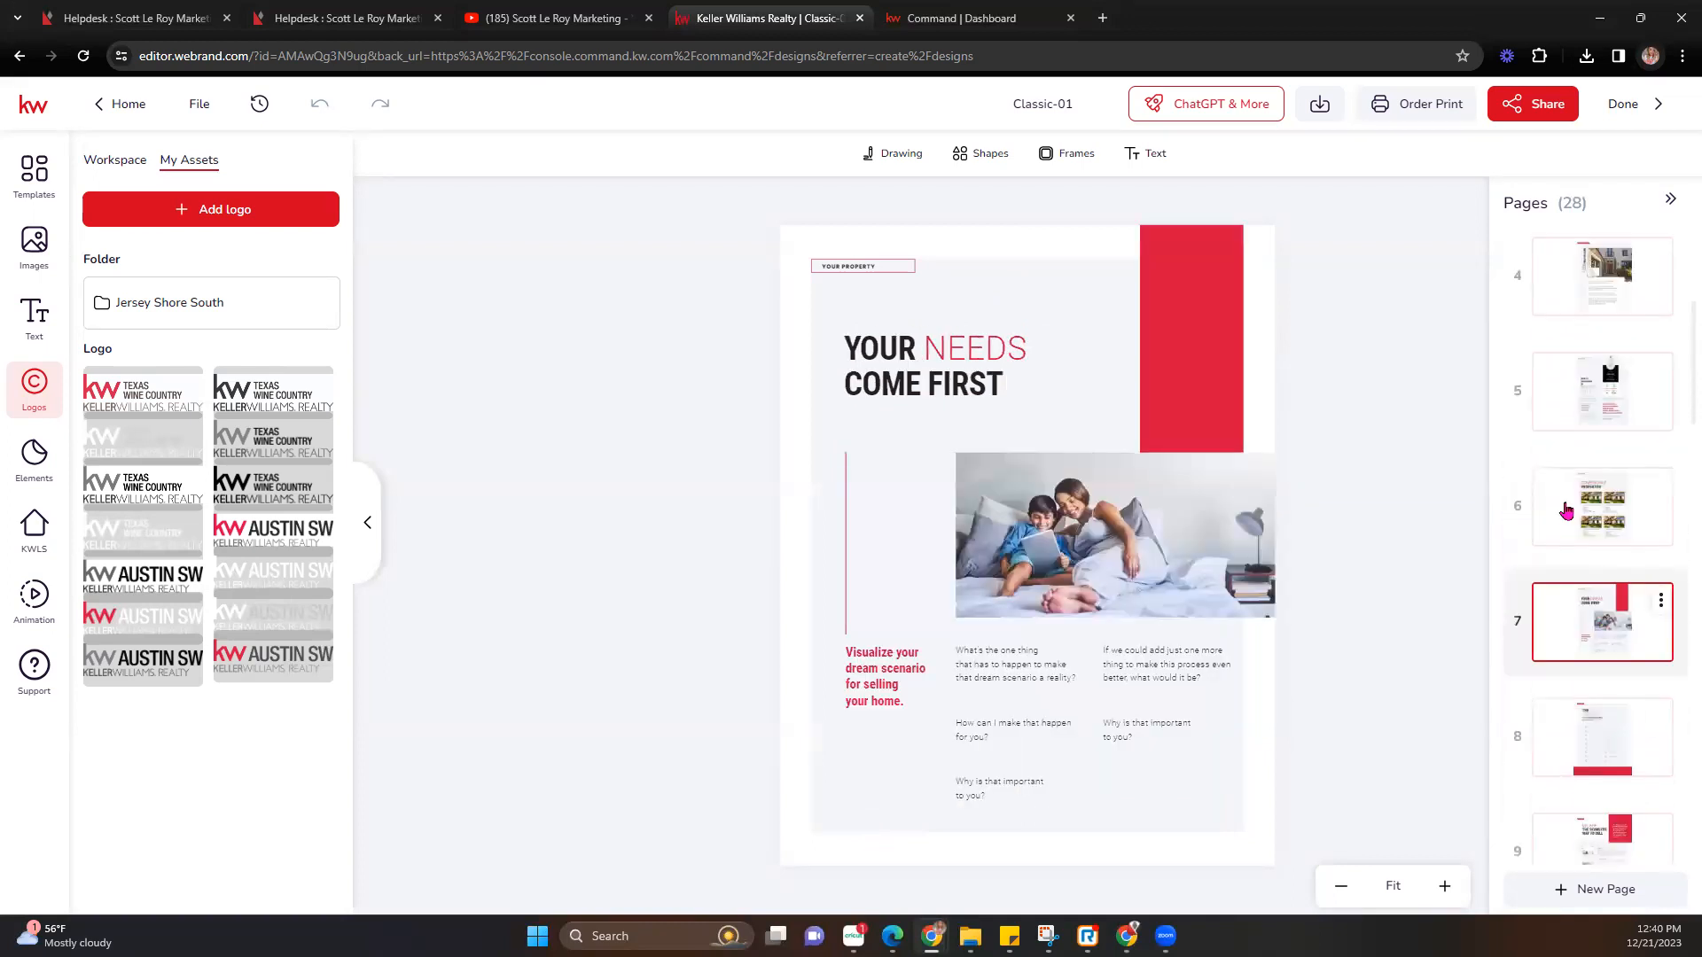
pyautogui.click(1587, 734)
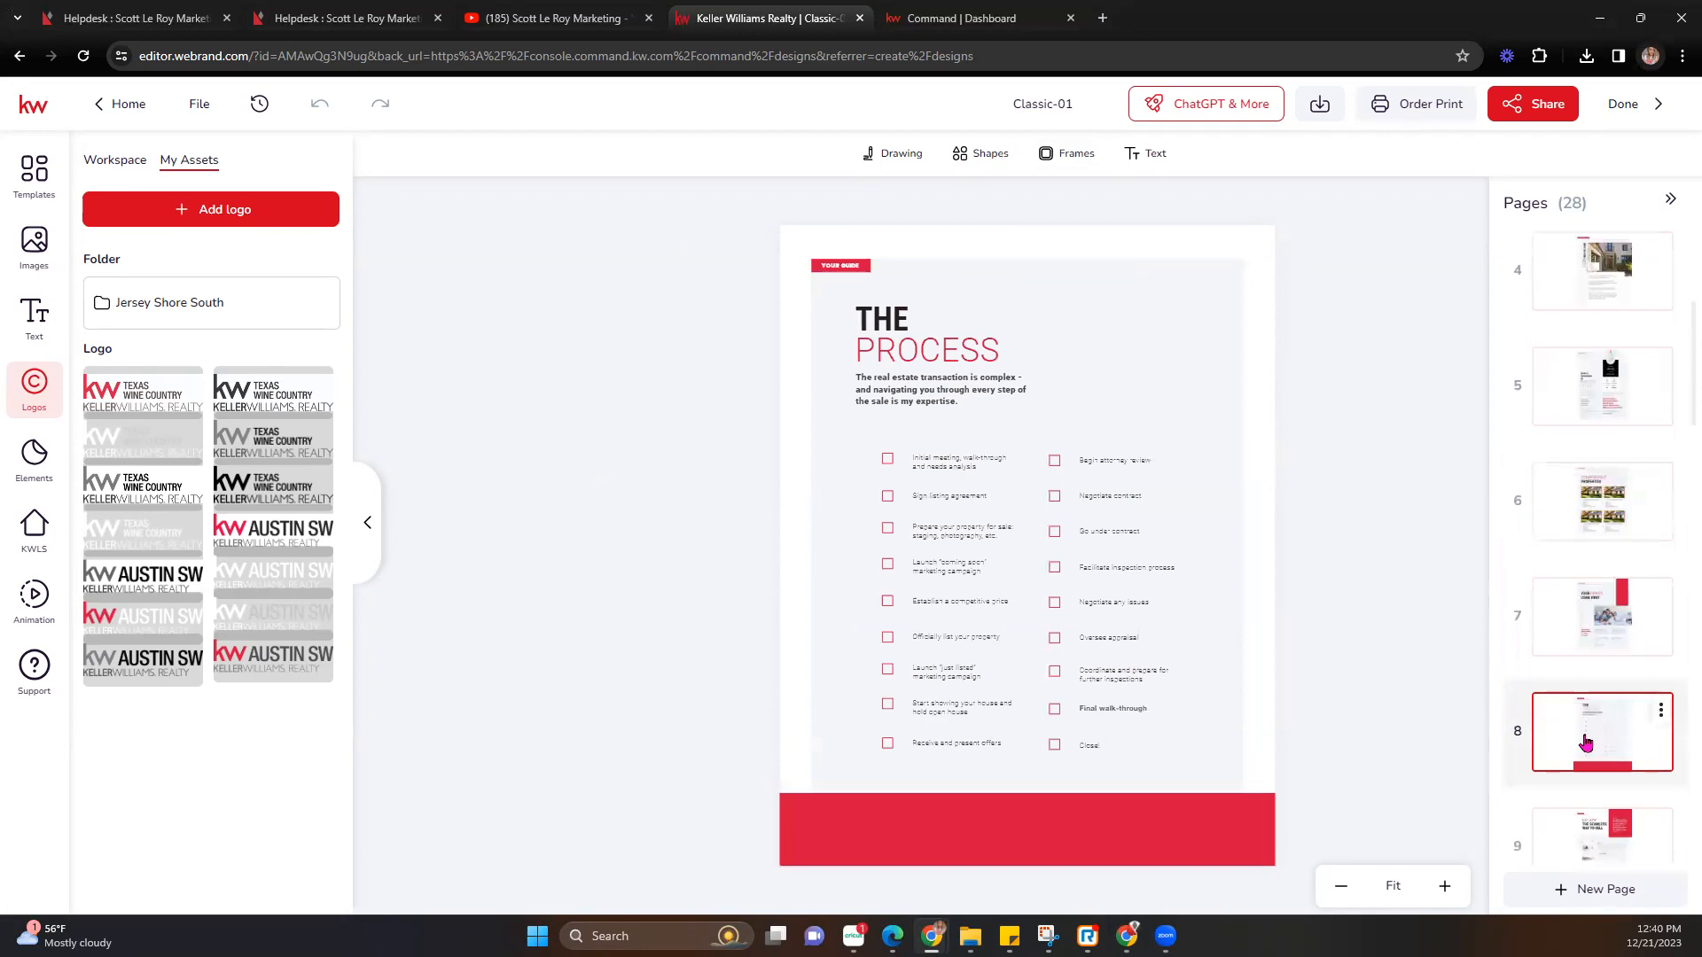
pyautogui.click(1445, 887)
pyautogui.click(1446, 886)
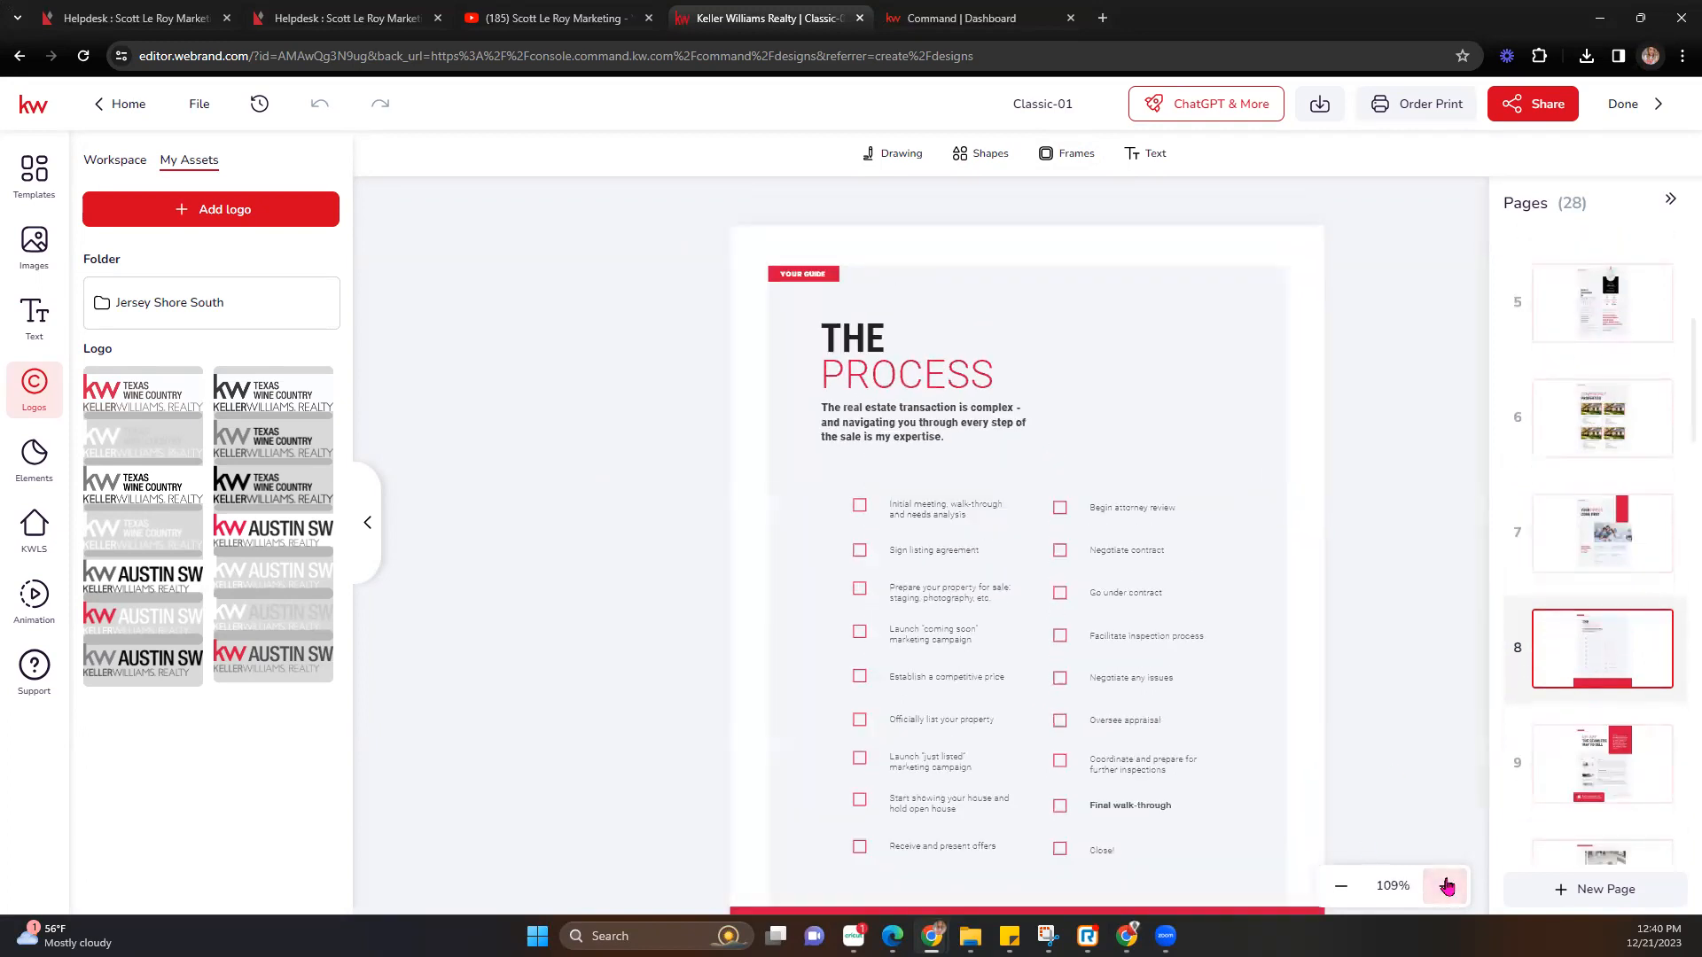
pyautogui.click(1445, 884)
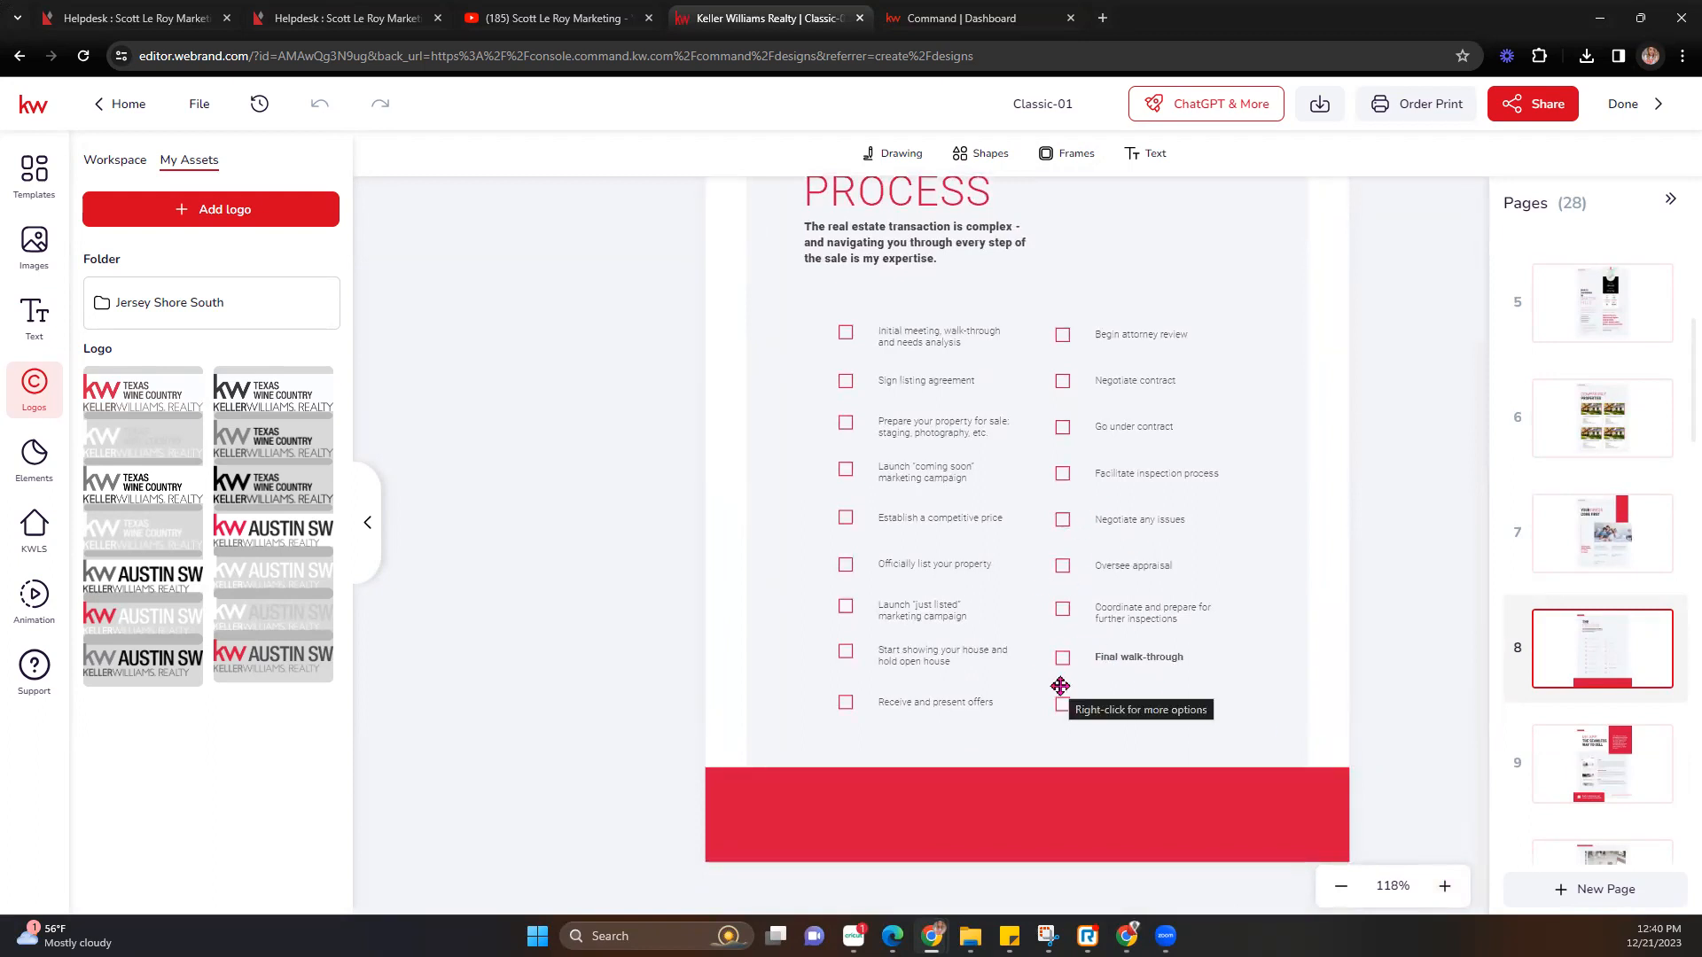
# Review pages 9 to 15, from MY APP through OPEN HOUSE STRATEGY.
pyautogui.click(1593, 771)
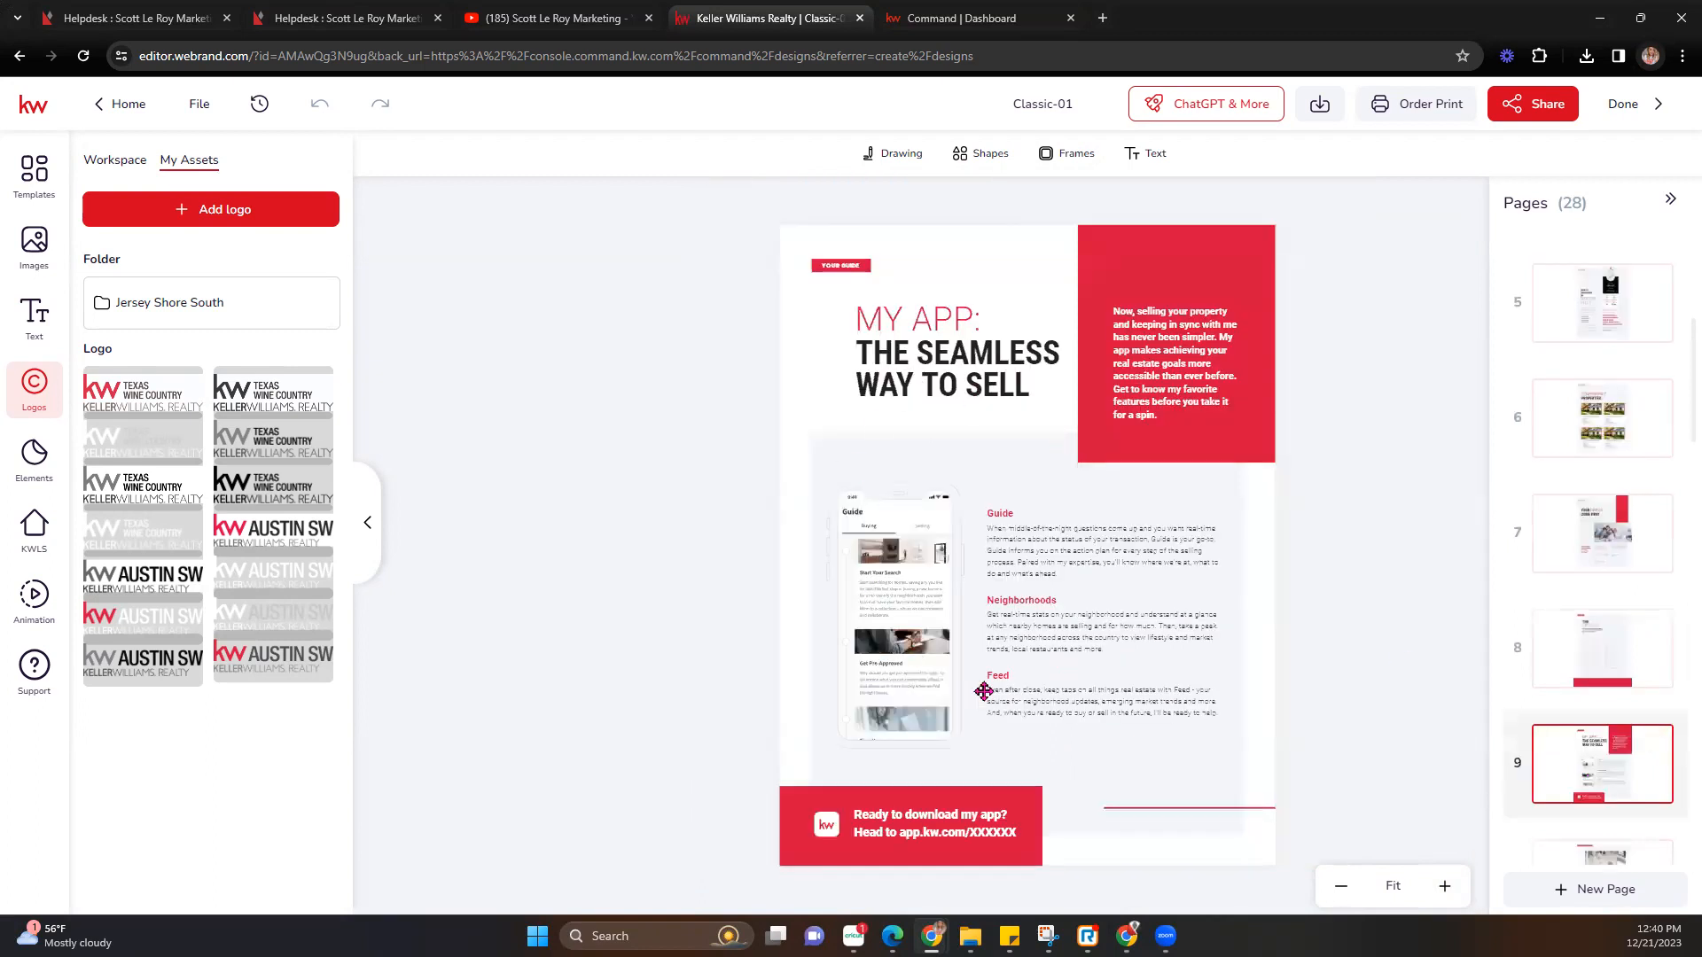
pyautogui.scroll(-1, 1611, 742)
pyautogui.click(1600, 716)
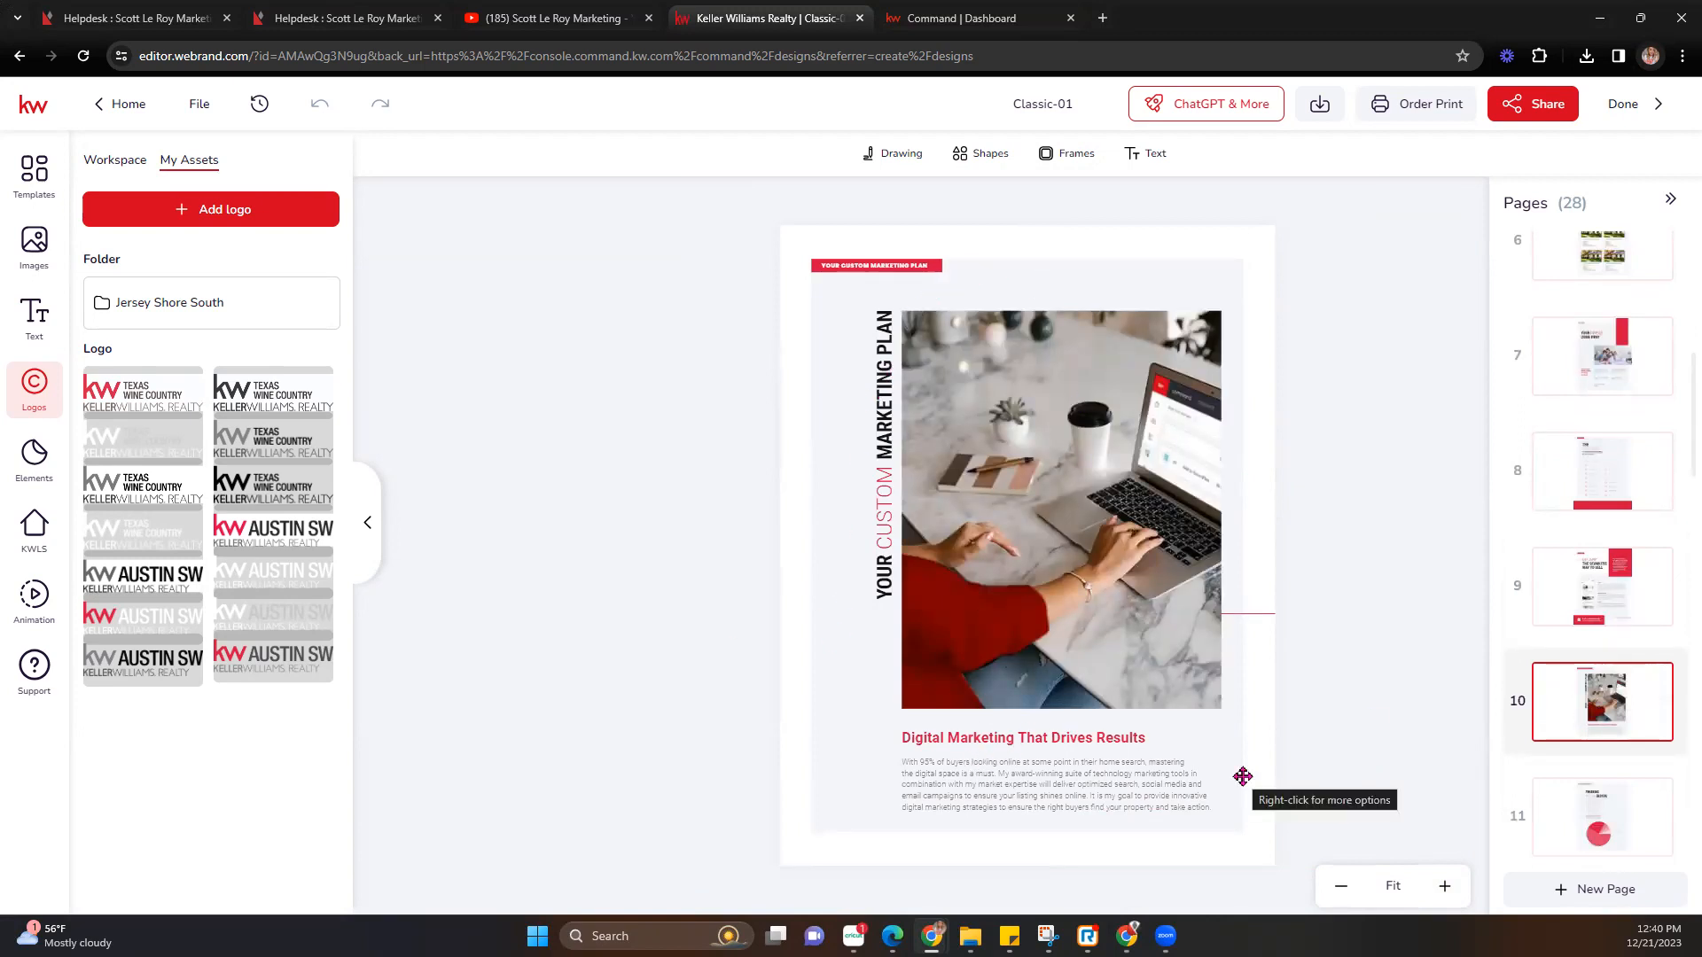
pyautogui.click(1580, 807)
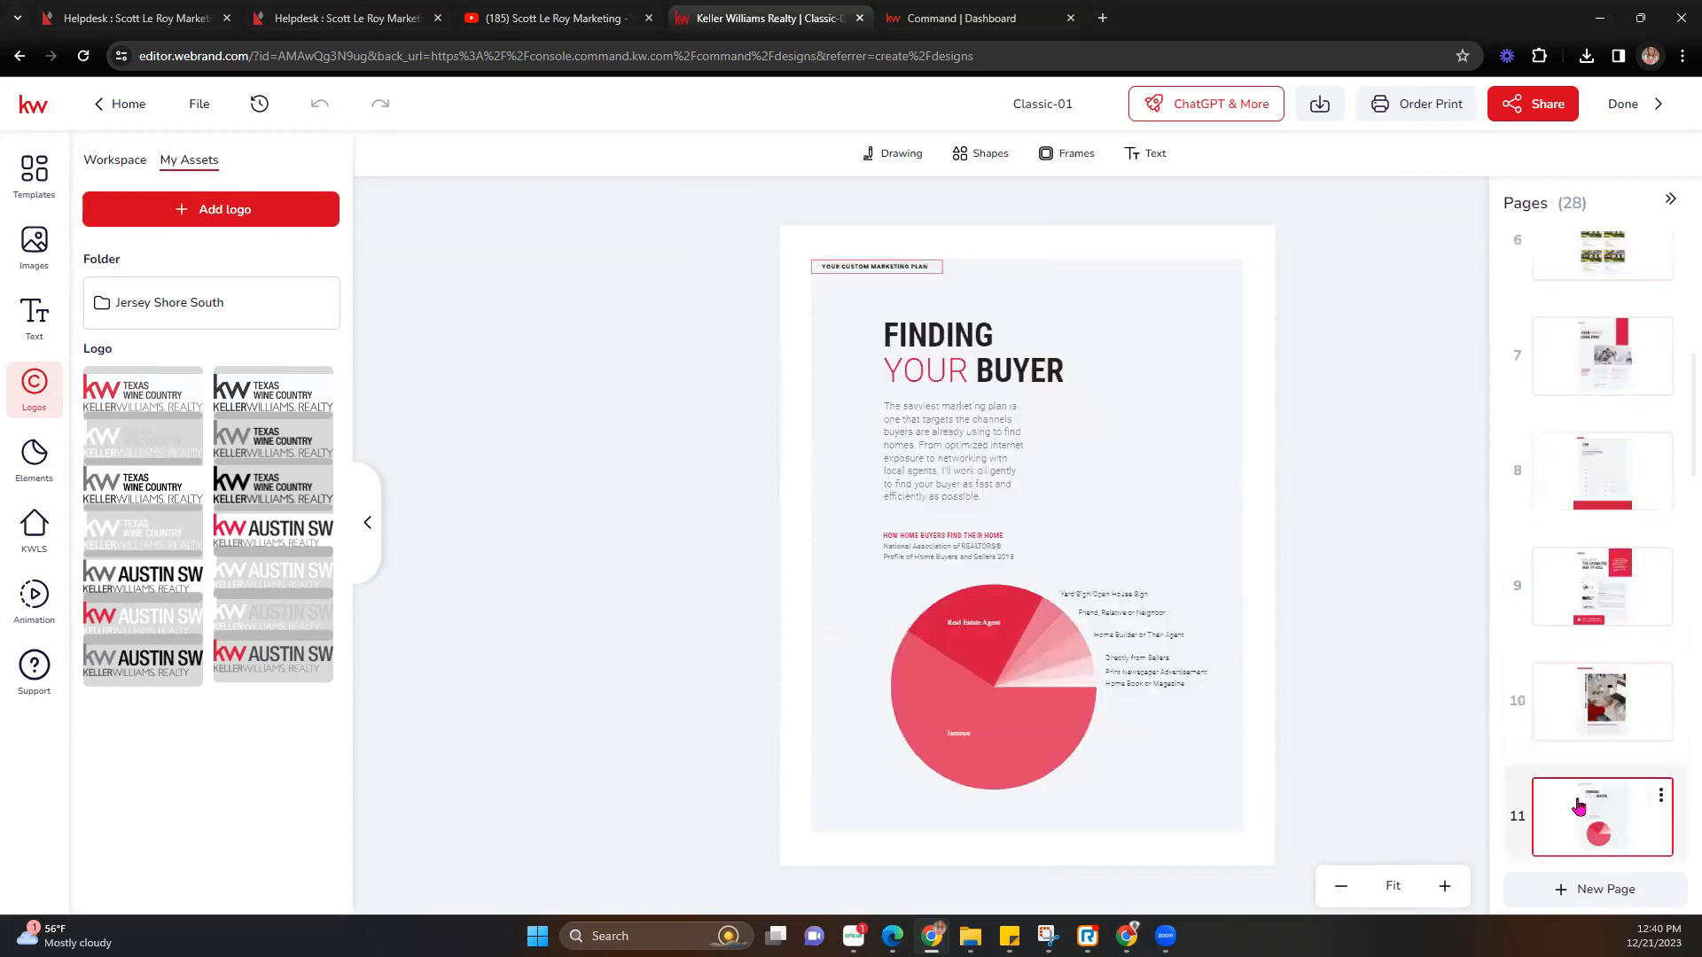
pyautogui.scroll(-3, 1633, 734)
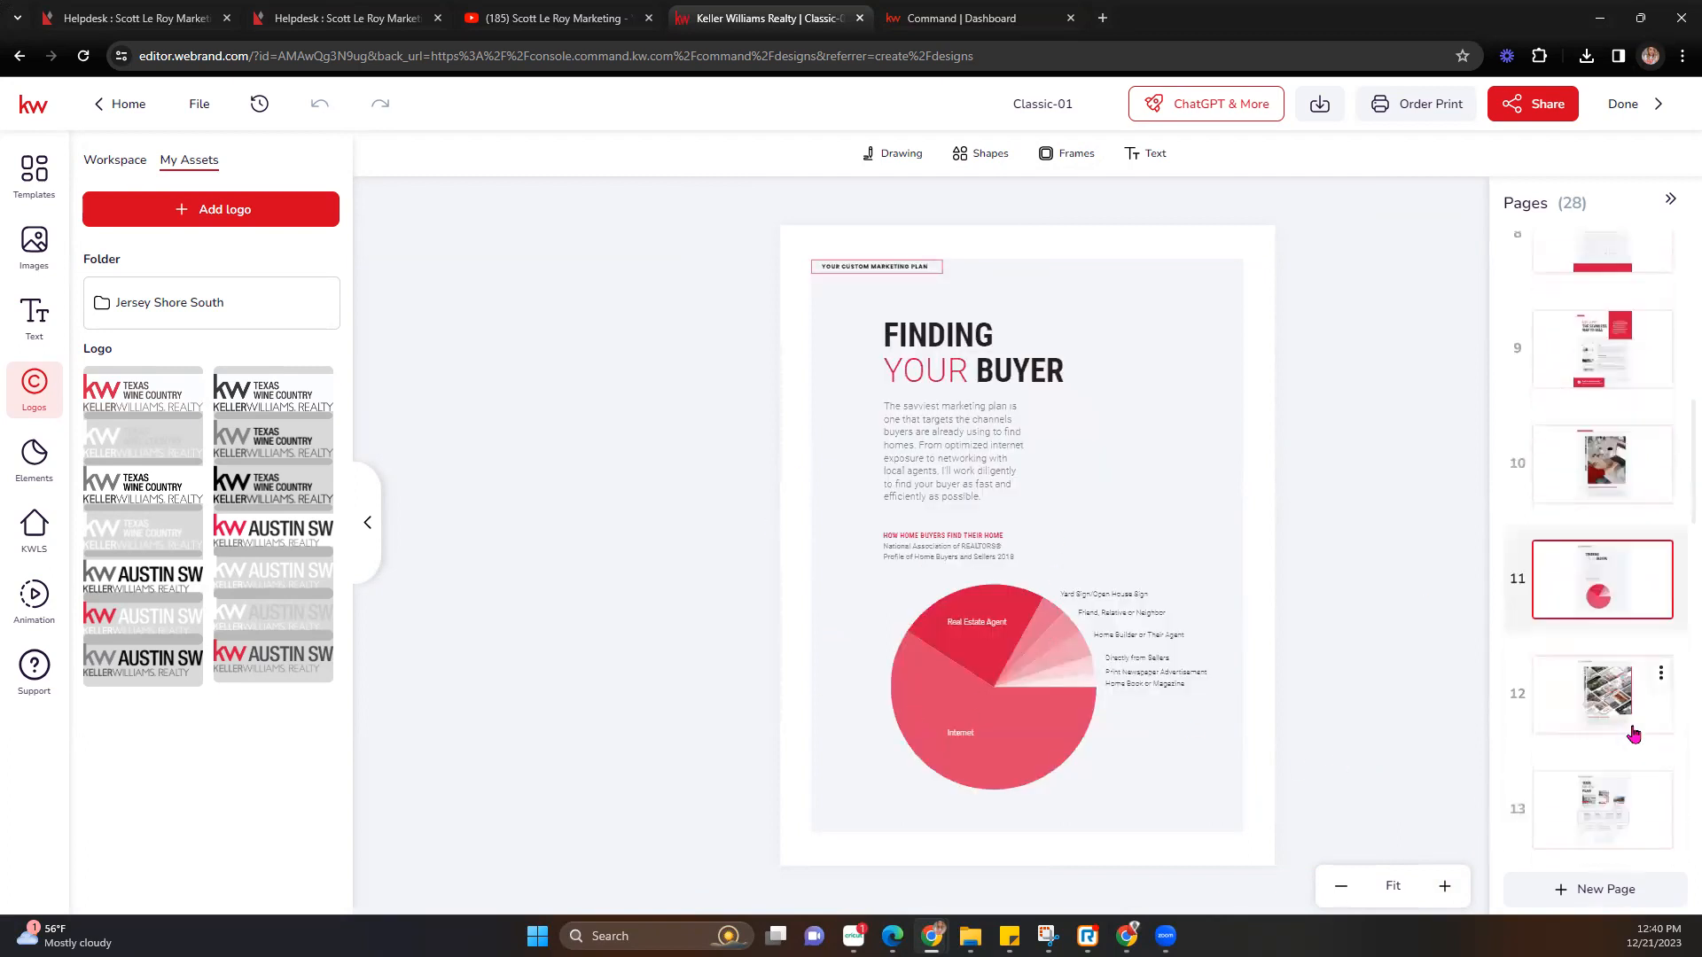
pyautogui.click(1595, 664)
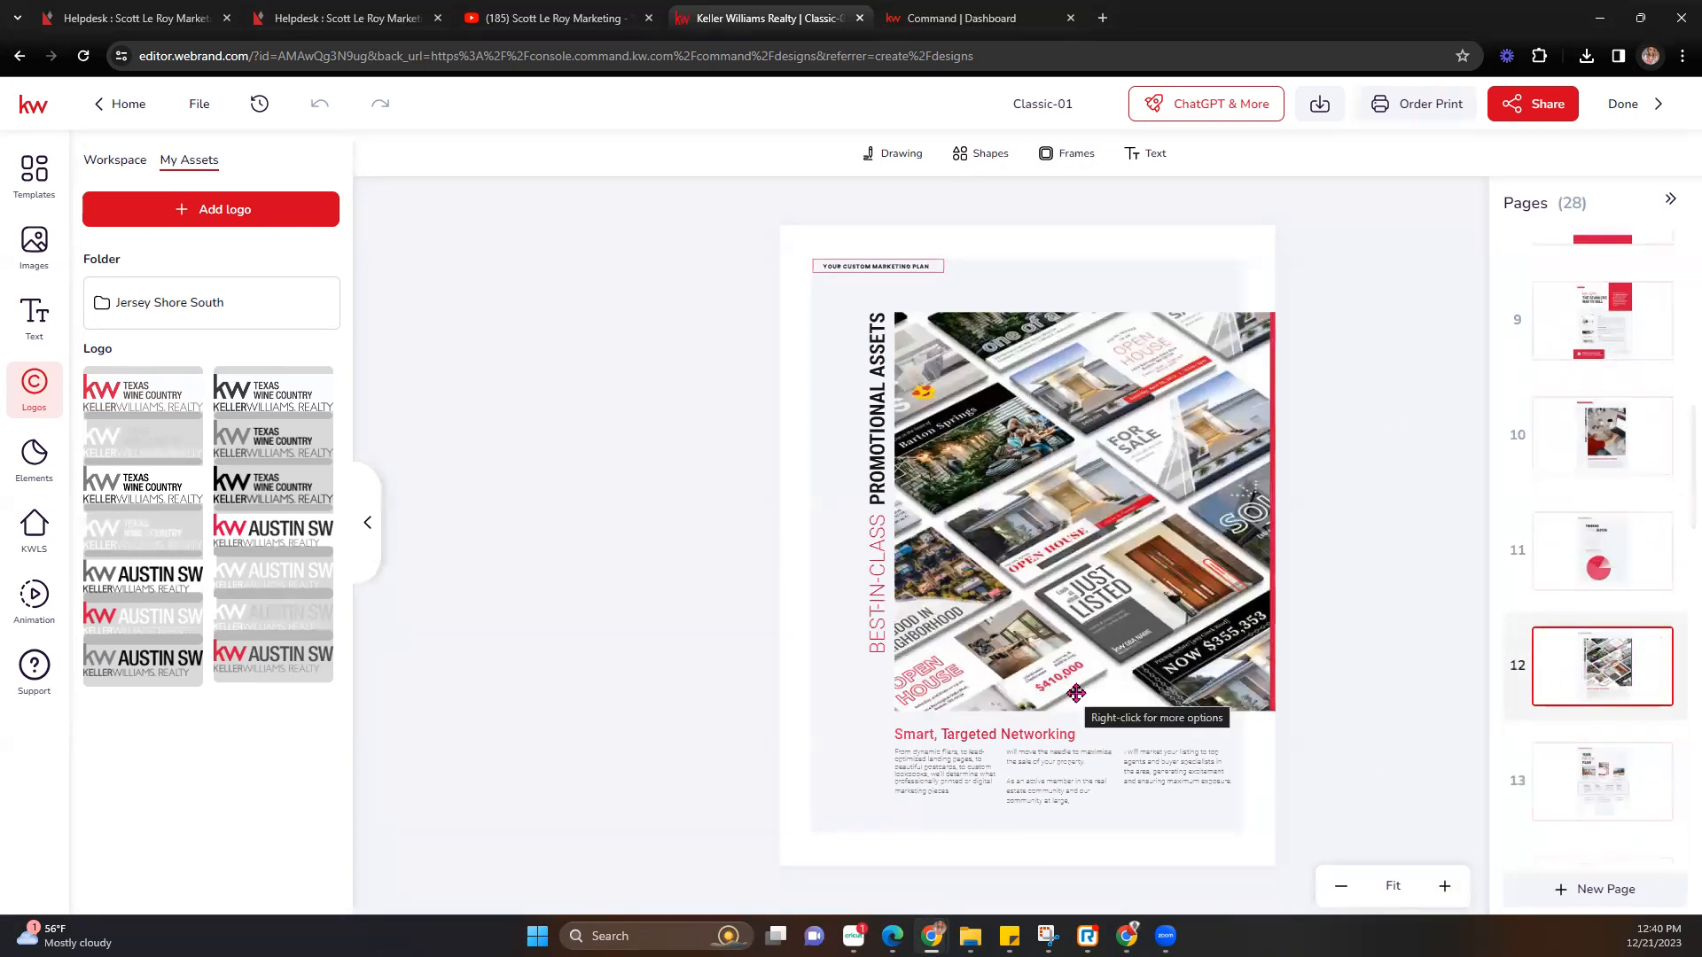
pyautogui.click(1634, 765)
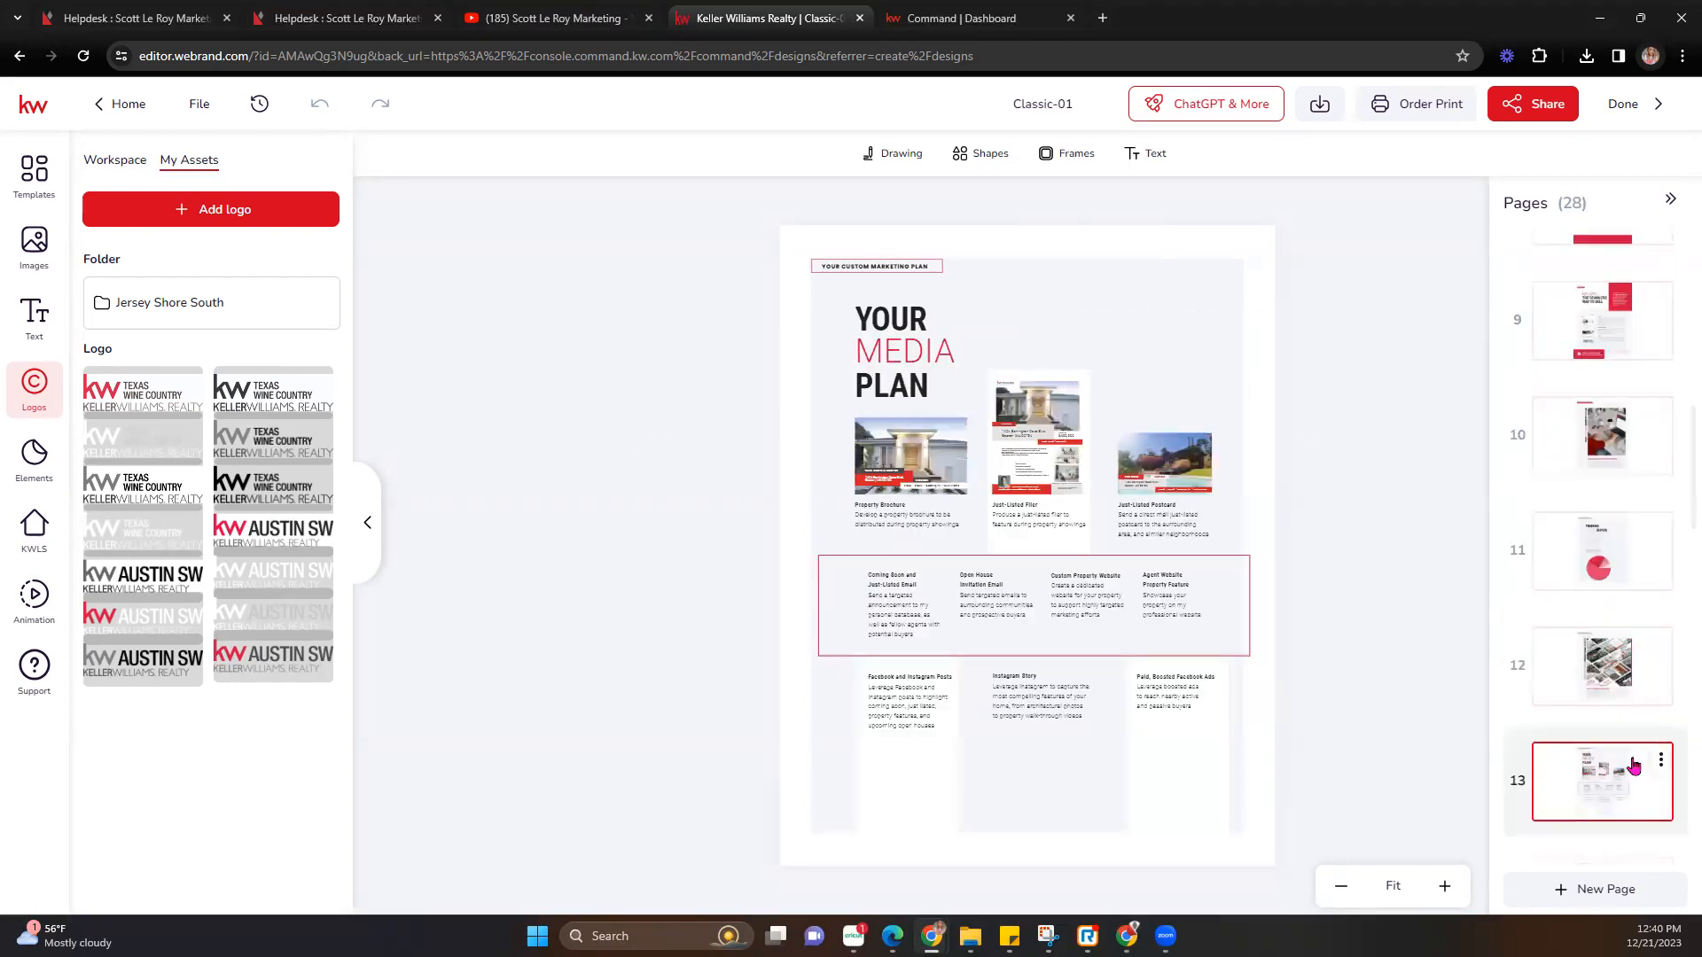
pyautogui.scroll(-2, 1633, 766)
pyautogui.click(1556, 703)
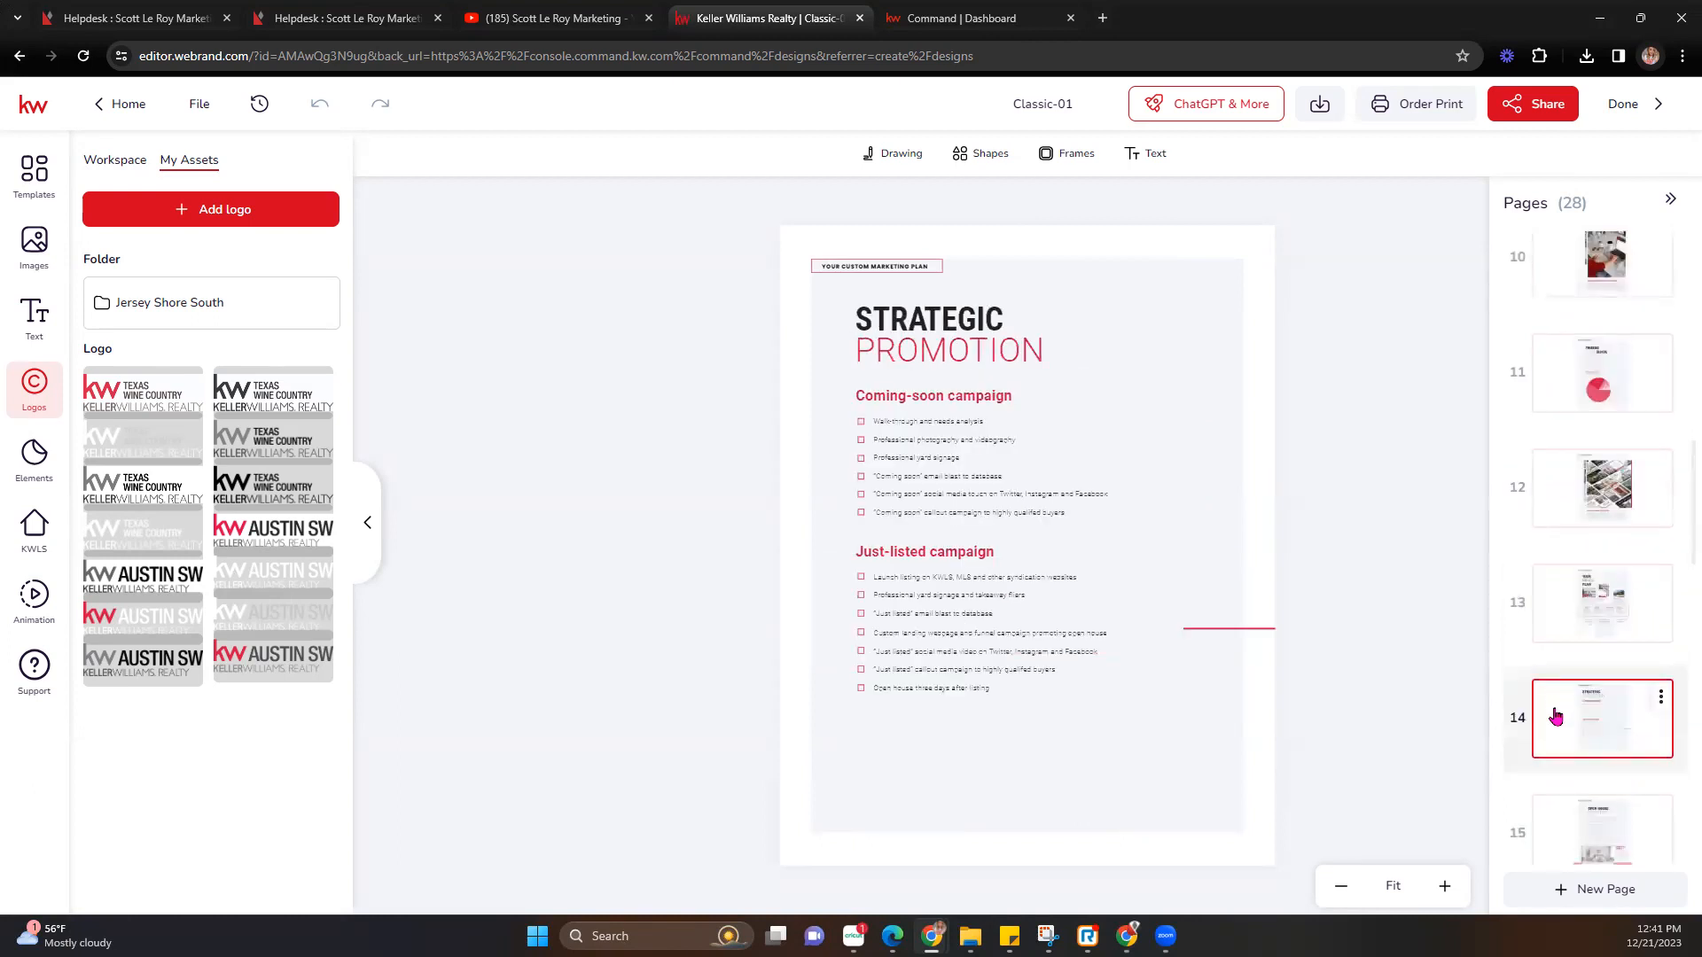
pyautogui.scroll(-1, 1558, 717)
pyautogui.click(1564, 747)
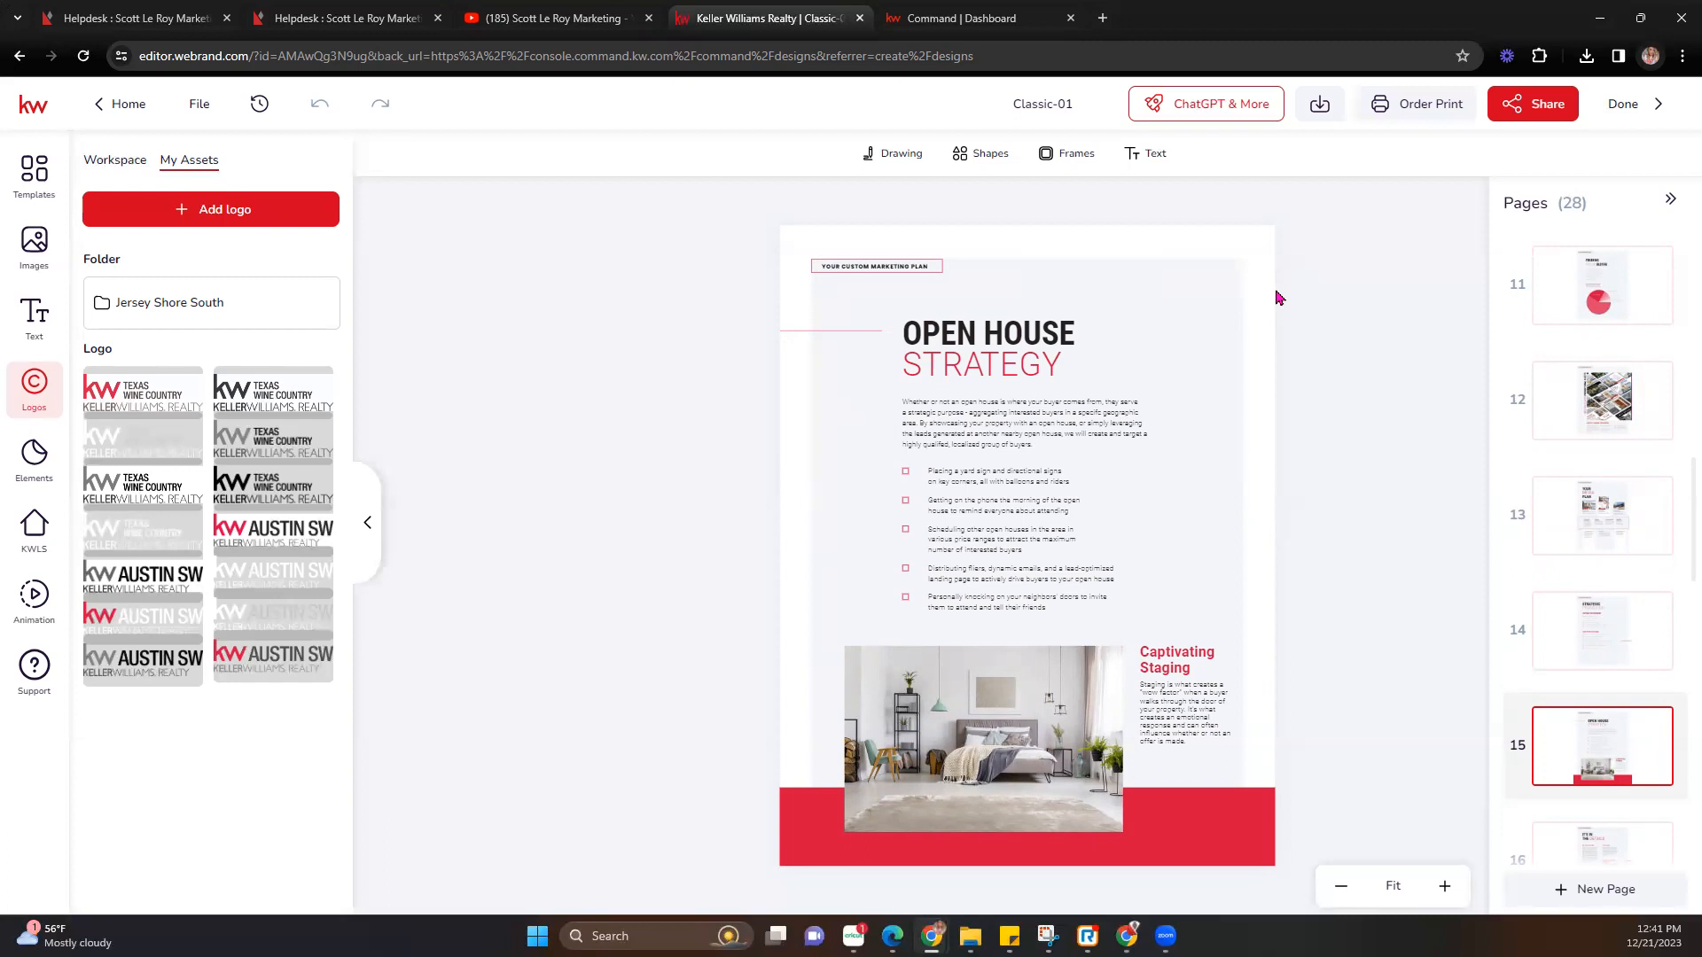
# Review pages 16 to 21, ending on A PORTFOLIO OF EXCELLENCE.
pyautogui.scroll(-1, 1611, 733)
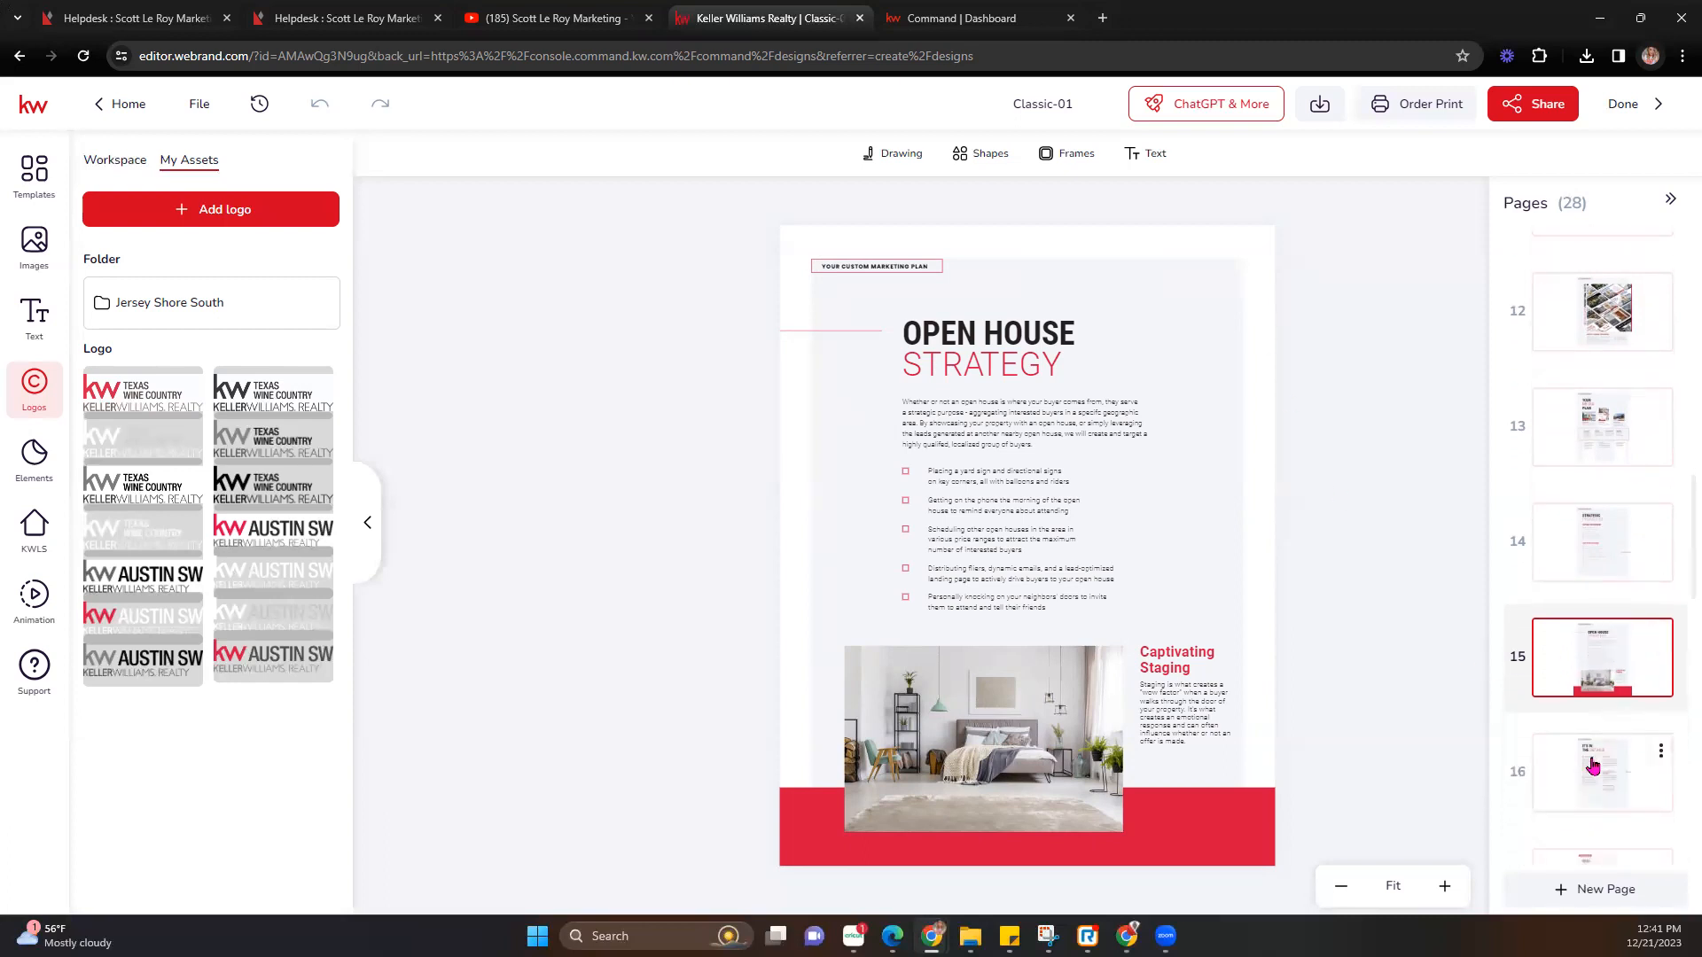
pyautogui.click(1562, 753)
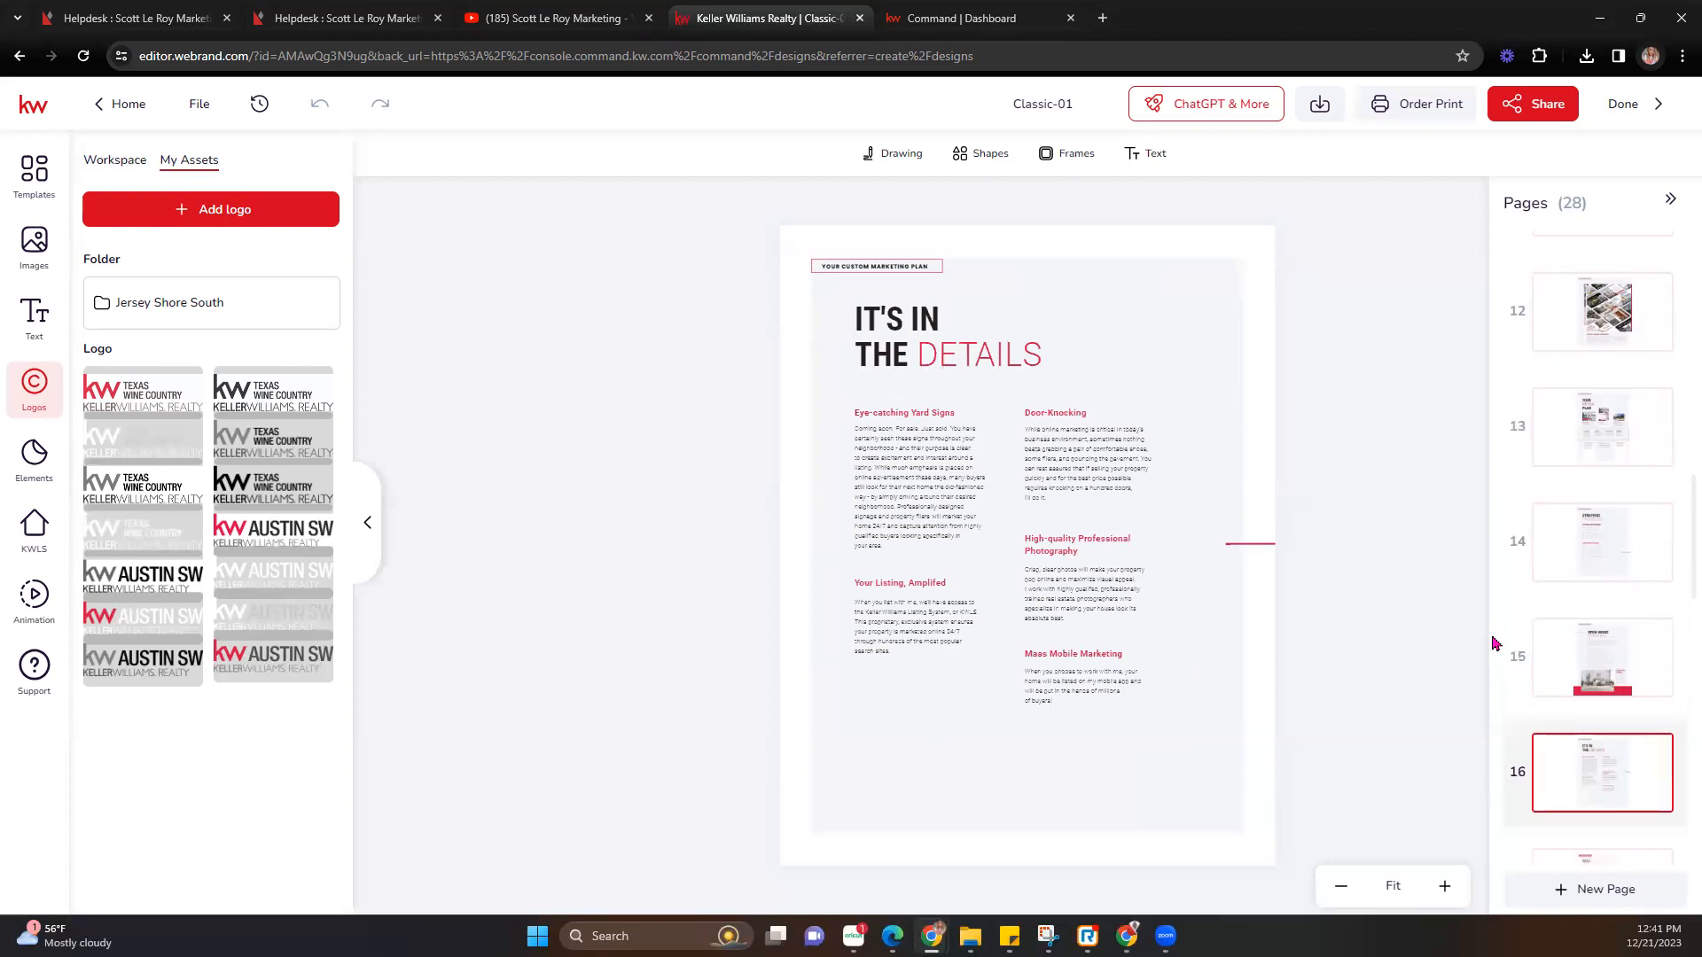
pyautogui.scroll(-2, 1622, 653)
pyautogui.click(1604, 706)
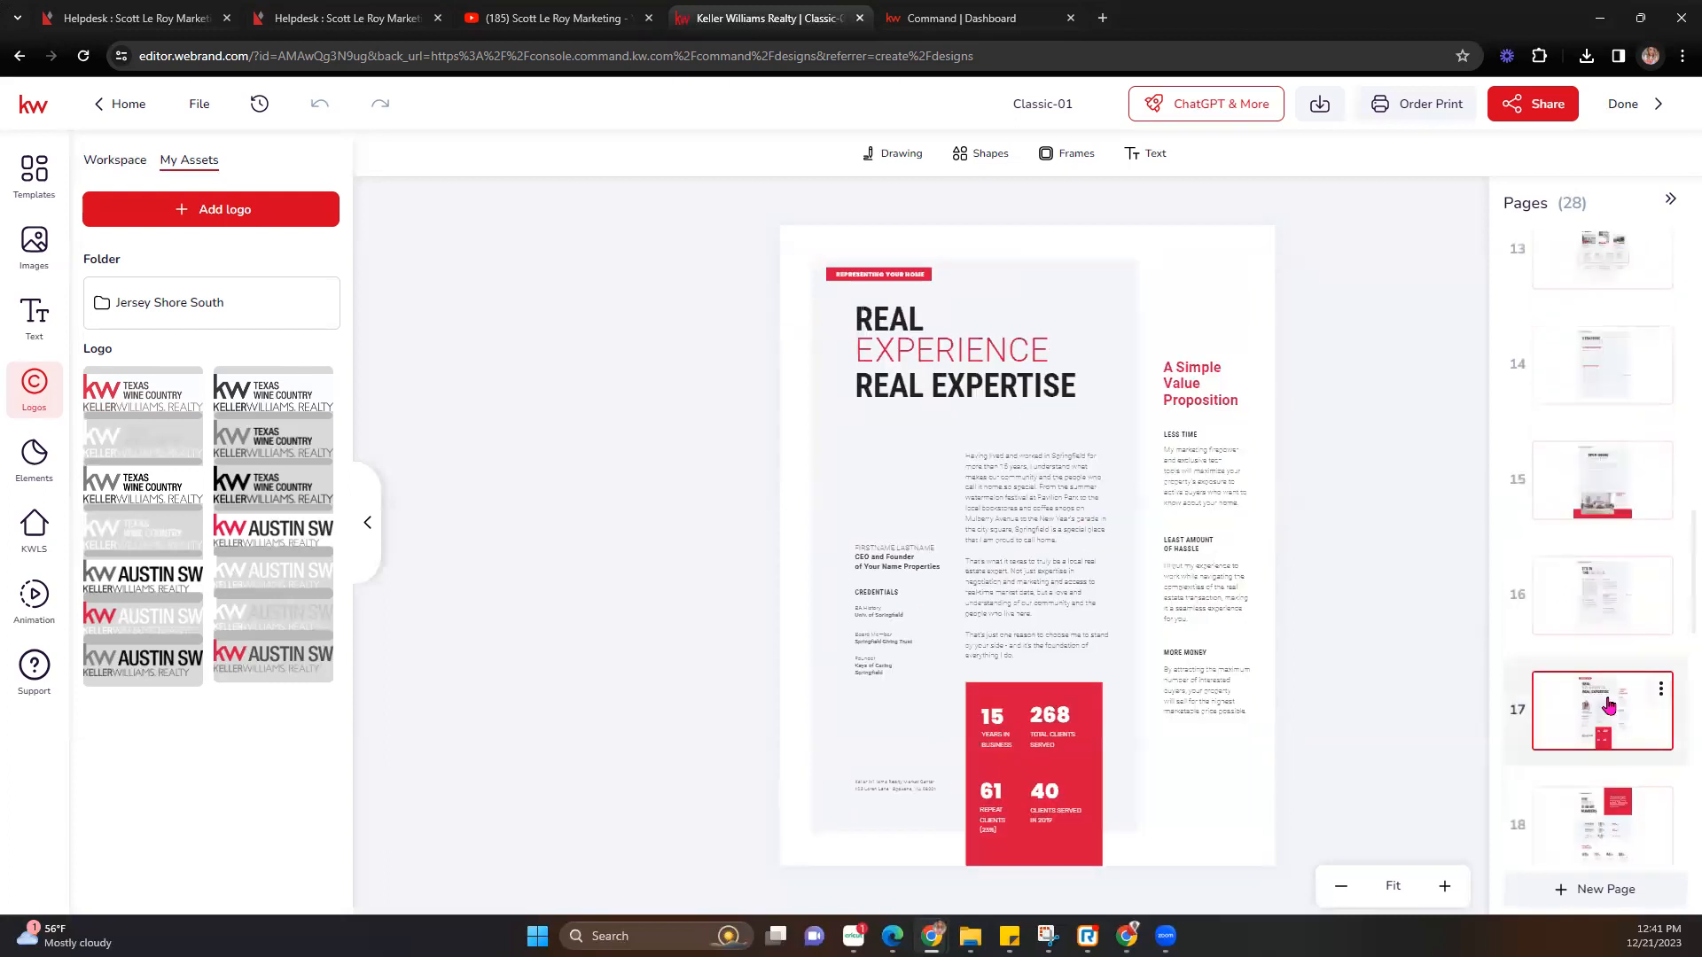
pyautogui.scroll(-3, 1609, 704)
pyautogui.click(1614, 578)
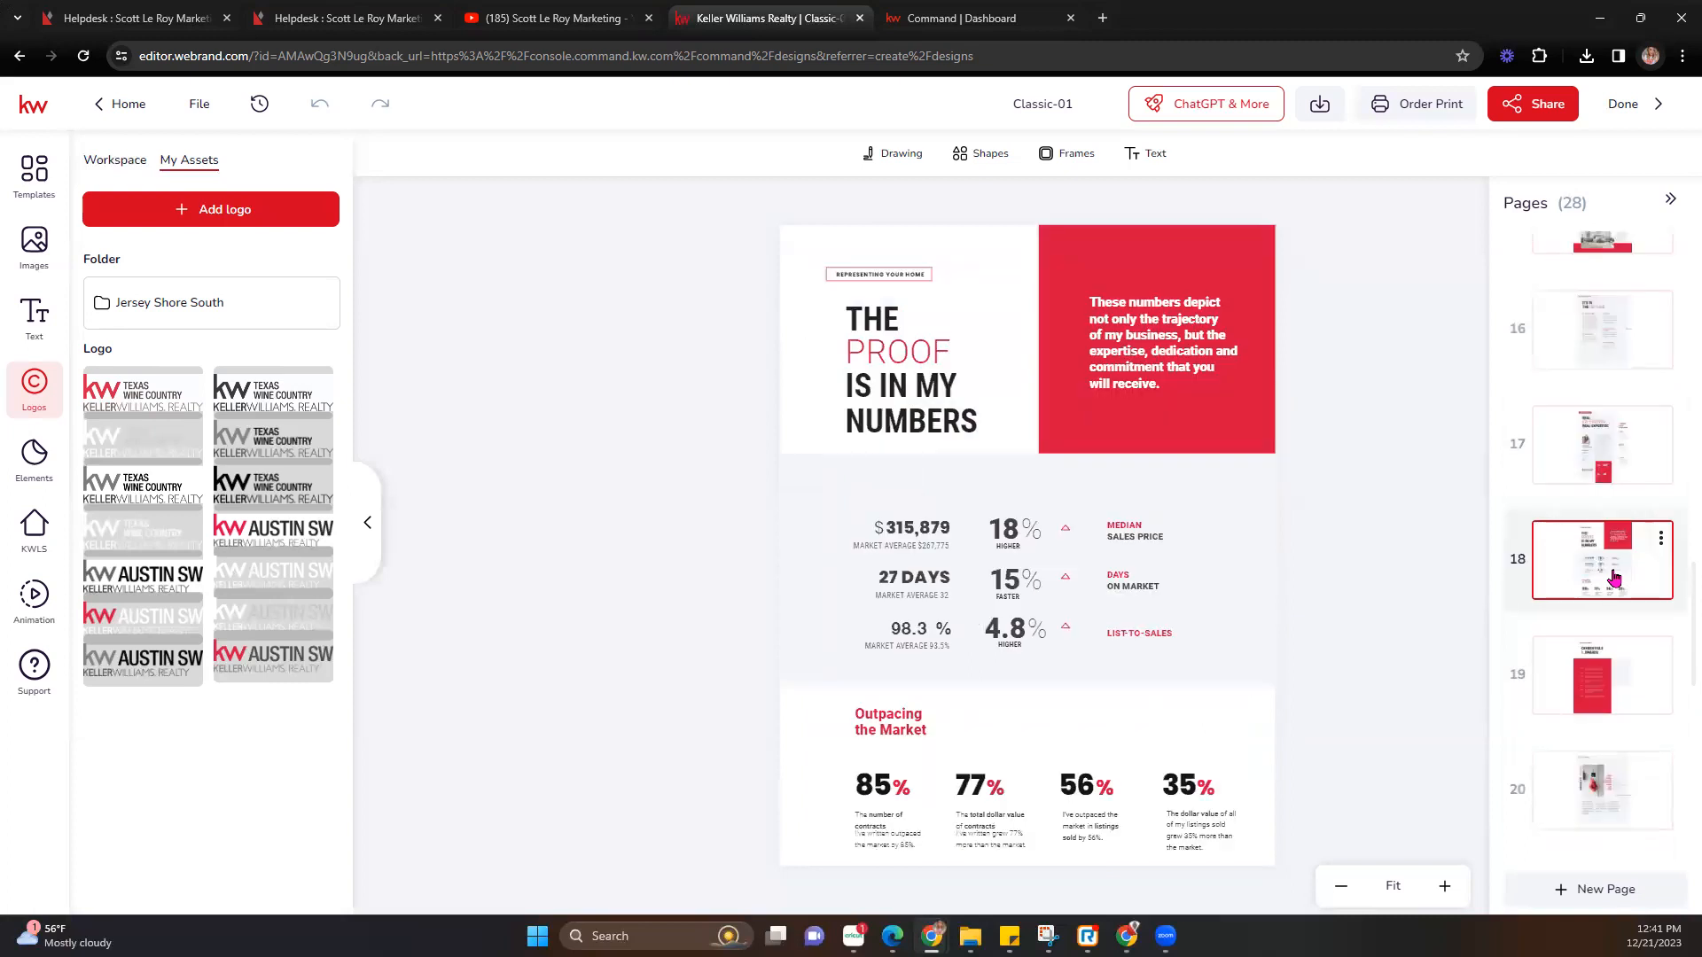
pyautogui.scroll(-2, 1613, 578)
pyautogui.click(1576, 523)
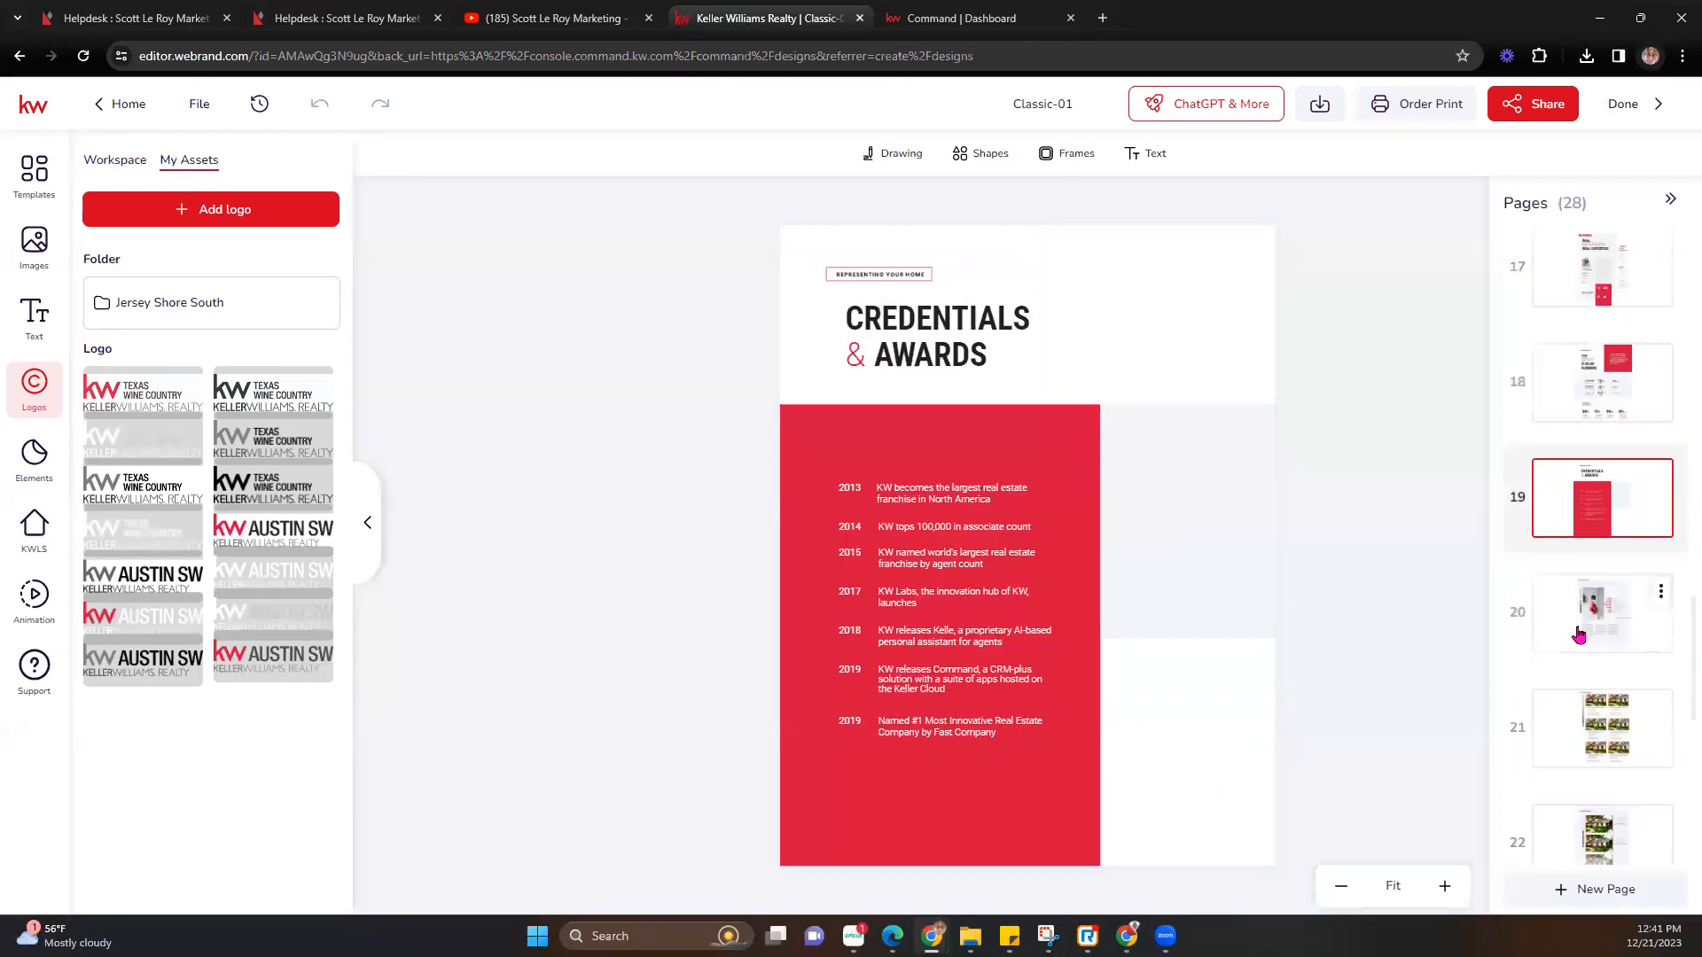
pyautogui.click(1583, 636)
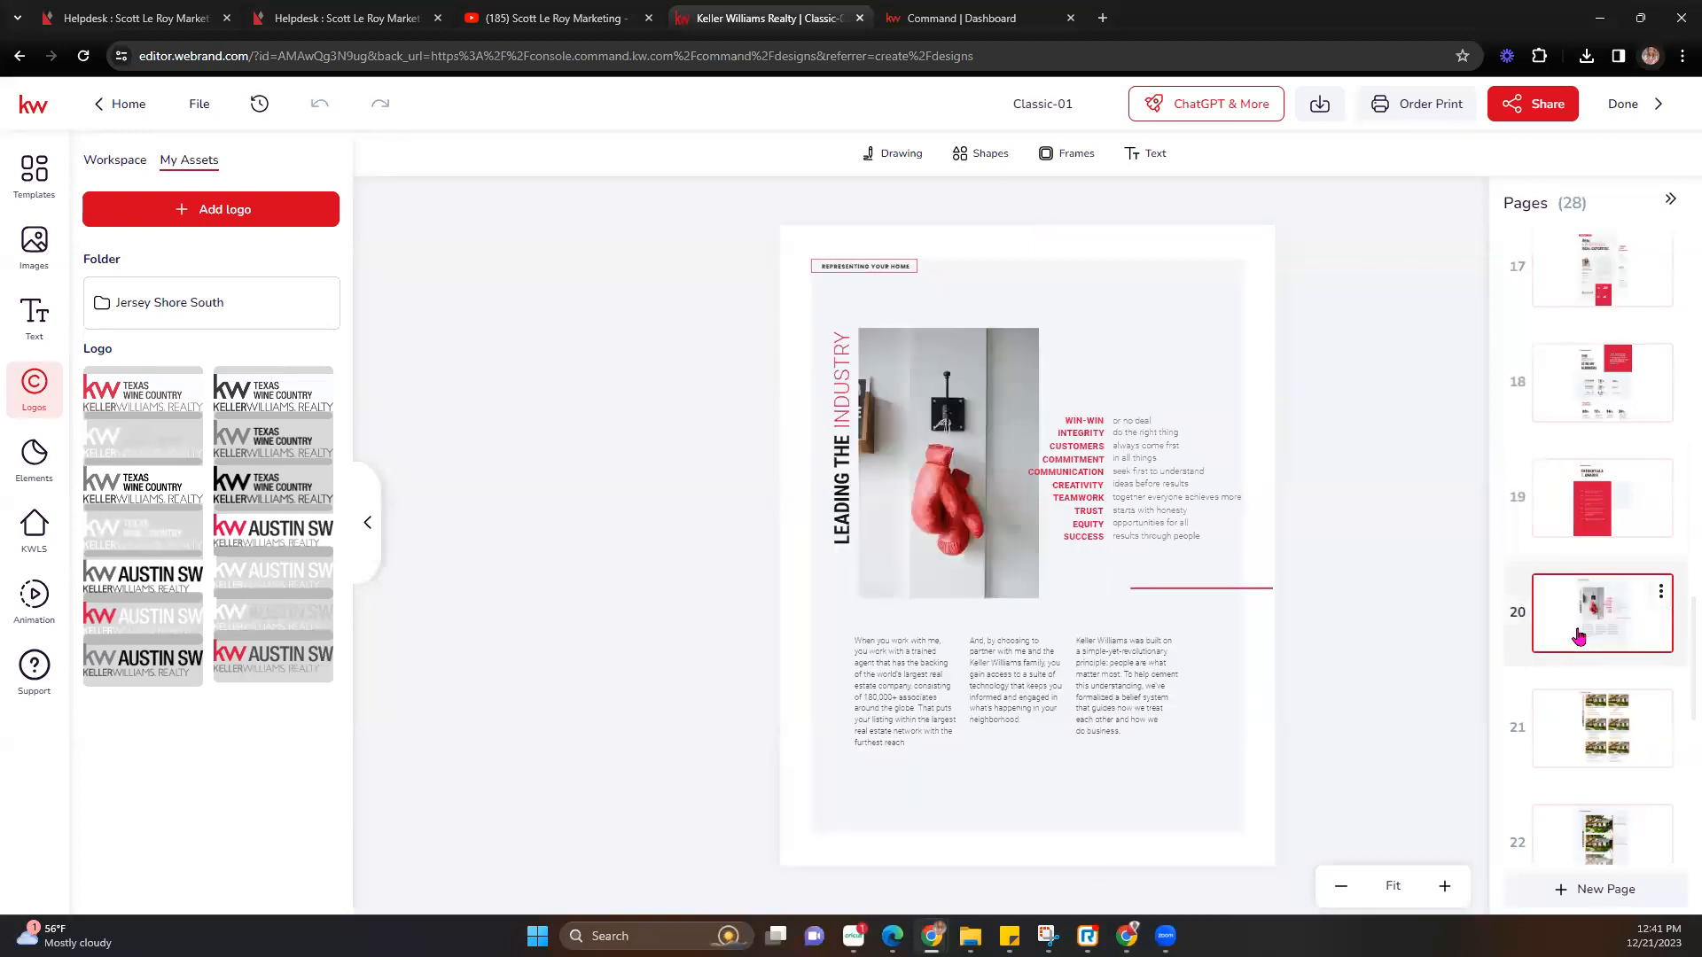
pyautogui.click(1577, 721)
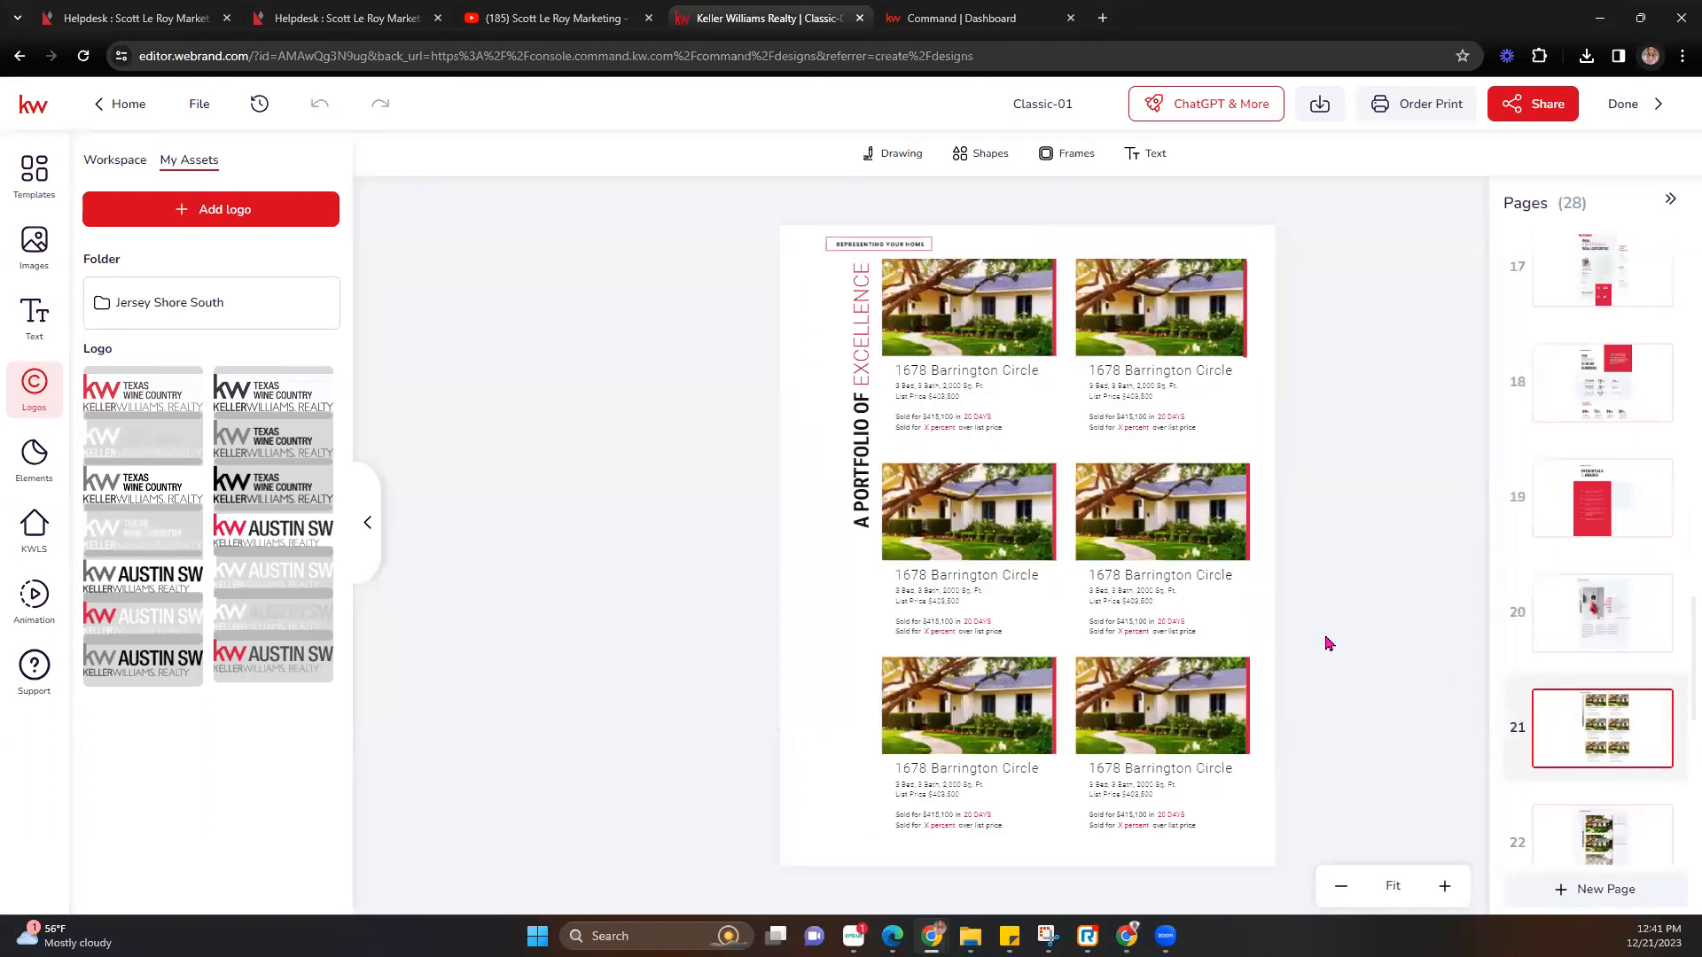
# Delete the bottom two listing tiles and their Sold for lines from page 21.
pyautogui.click(1214, 727)
pyautogui.moveTo(1351, 718)
pyautogui.mouseDown()
pyautogui.moveTo(884, 729)
pyautogui.moveTo(822, 848)
pyautogui.mouseUp()
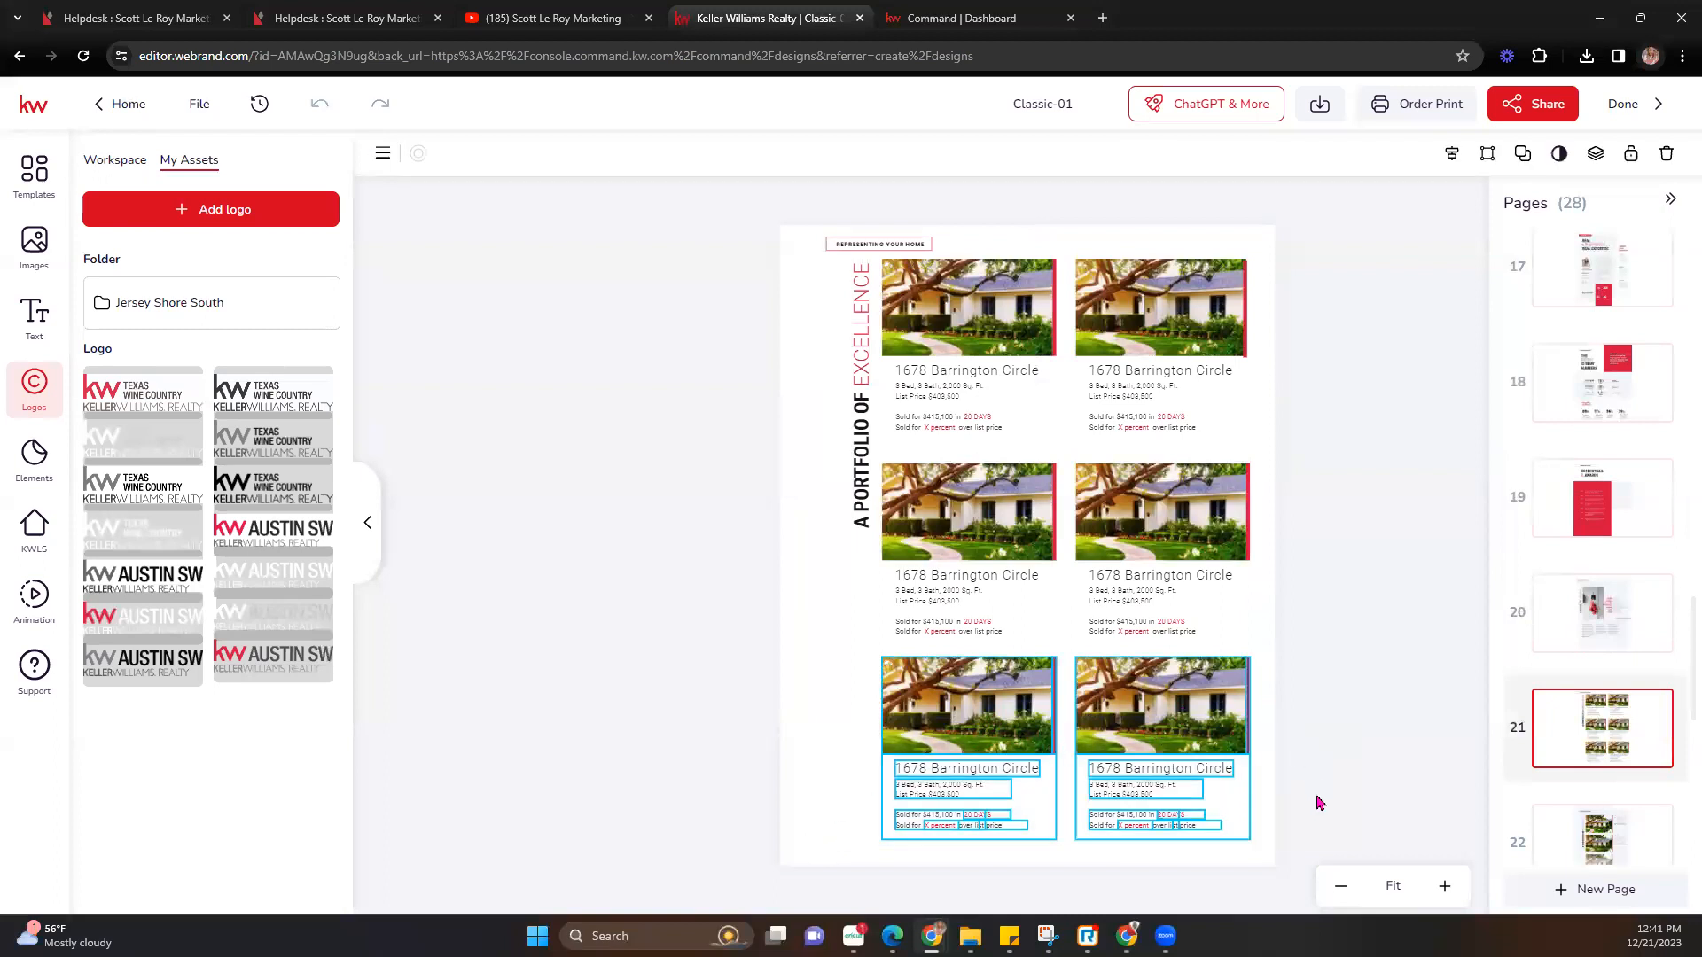
pyautogui.click(1336, 817)
pyautogui.moveTo(1346, 803)
pyautogui.mouseDown()
pyautogui.moveTo(1187, 813)
pyautogui.moveTo(881, 654)
pyautogui.moveTo(840, 679)
pyautogui.moveTo(884, 785)
pyautogui.mouseUp()
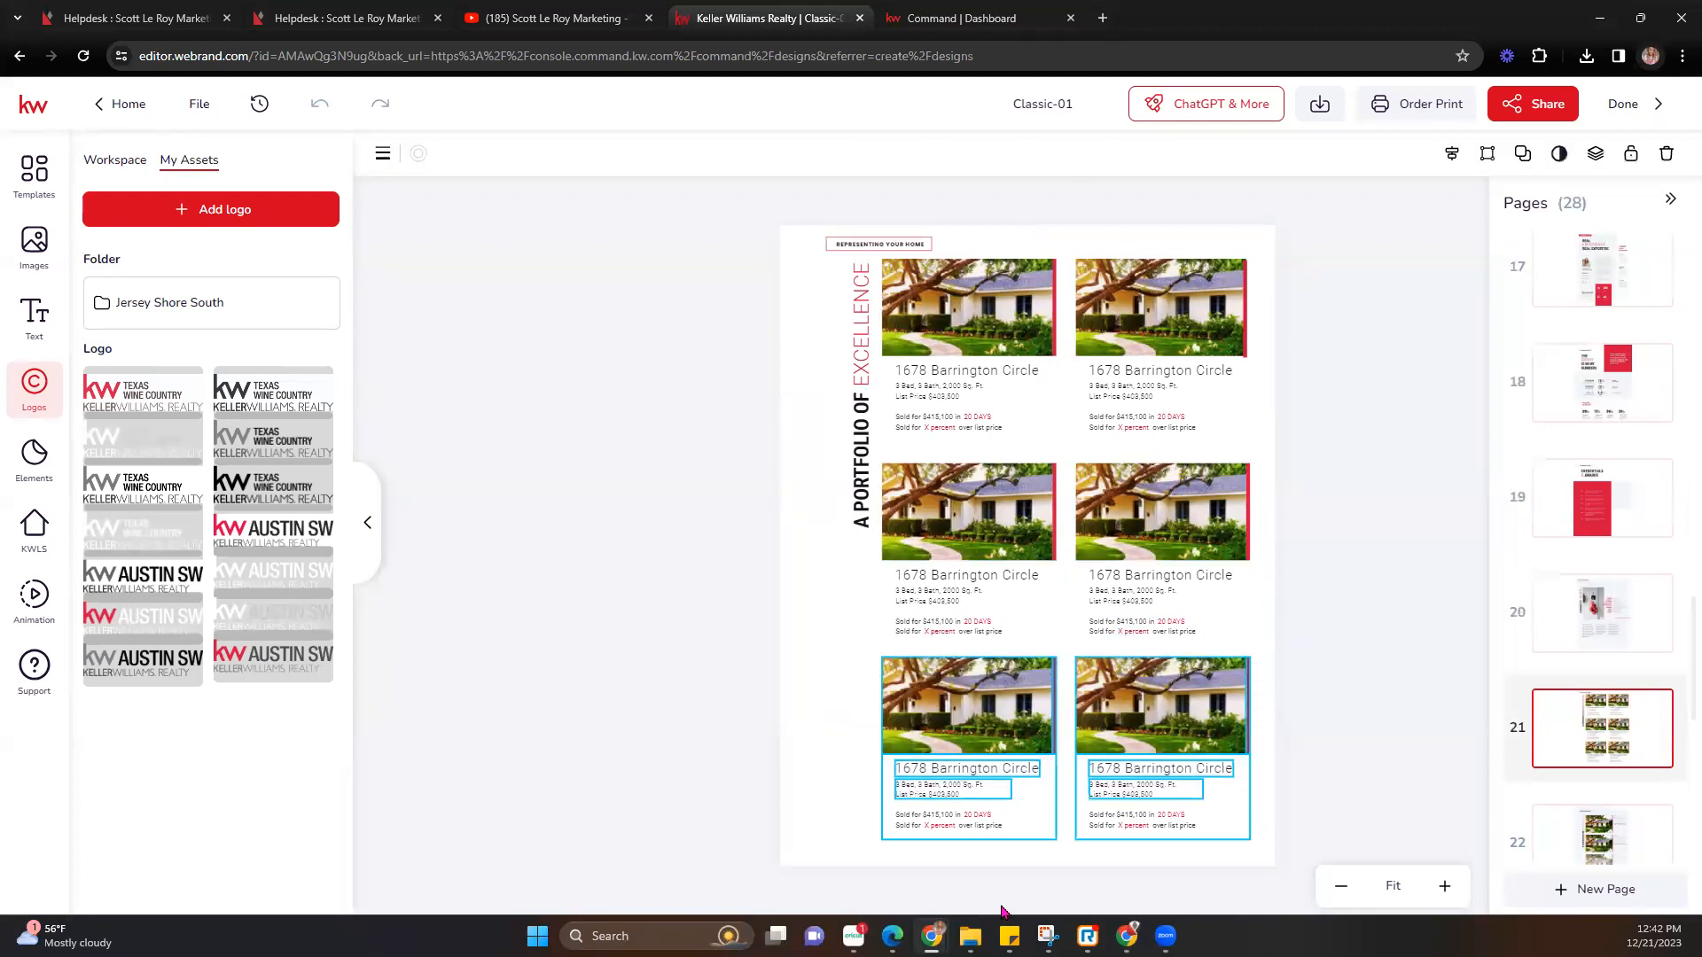
pyautogui.press('Delete')
pyautogui.moveTo(1345, 822); pyautogui.dragTo(867, 842)
pyautogui.press('Delete')
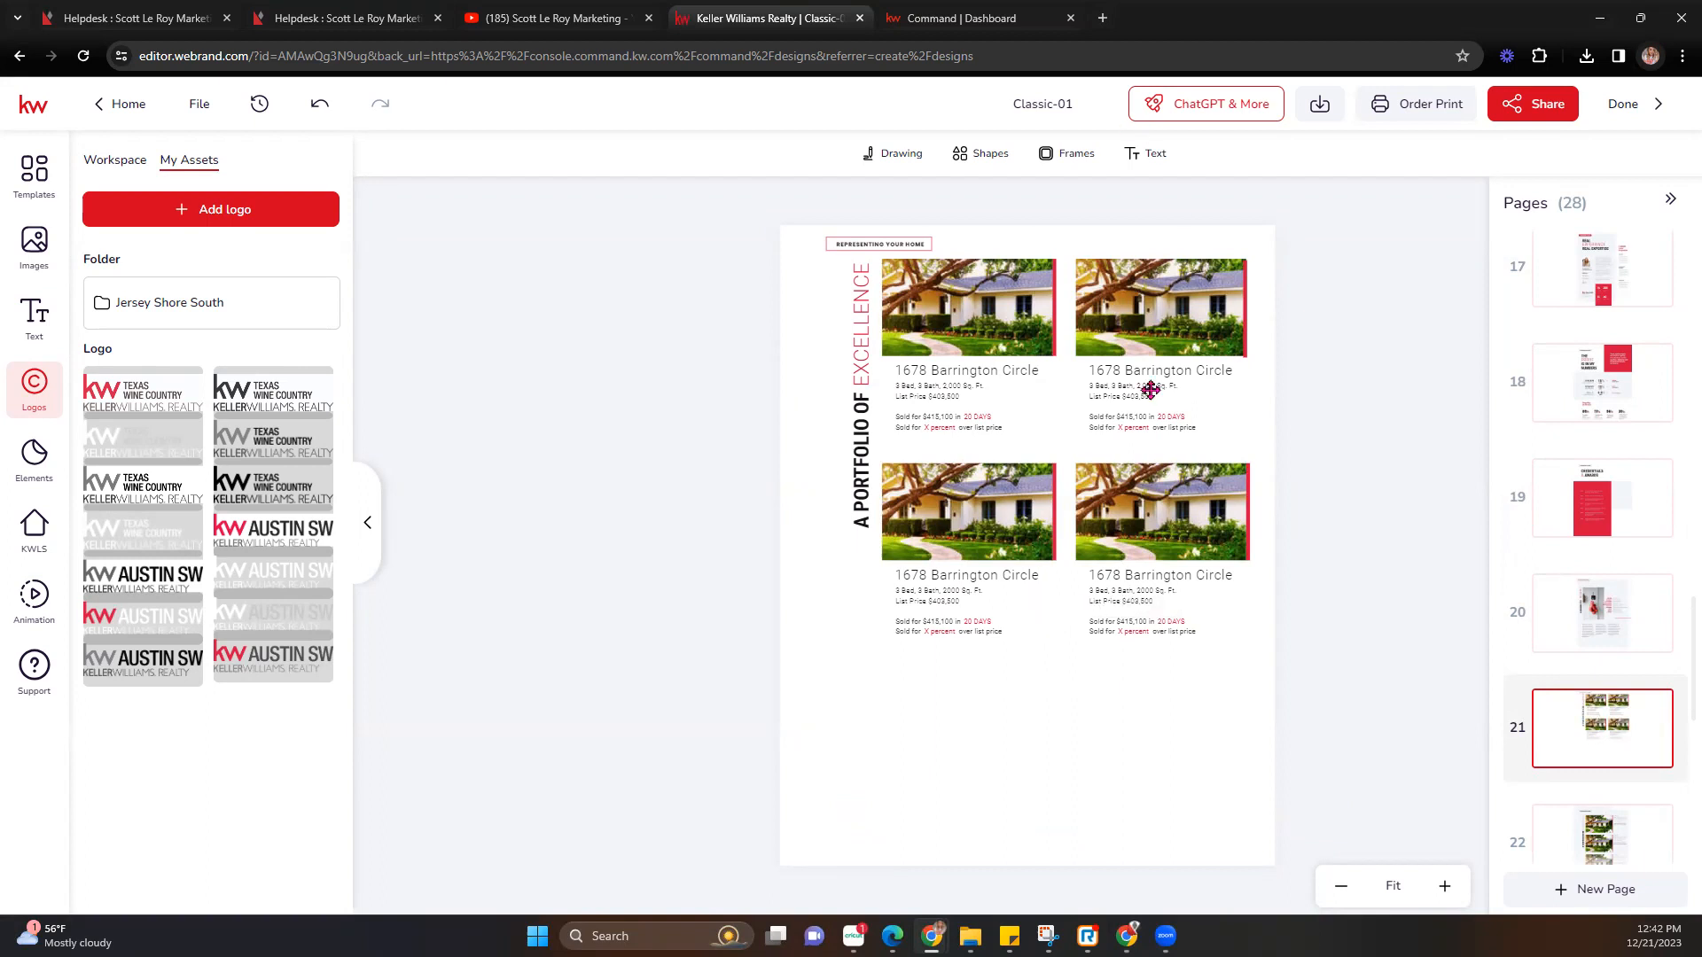
pyautogui.click(1124, 528)
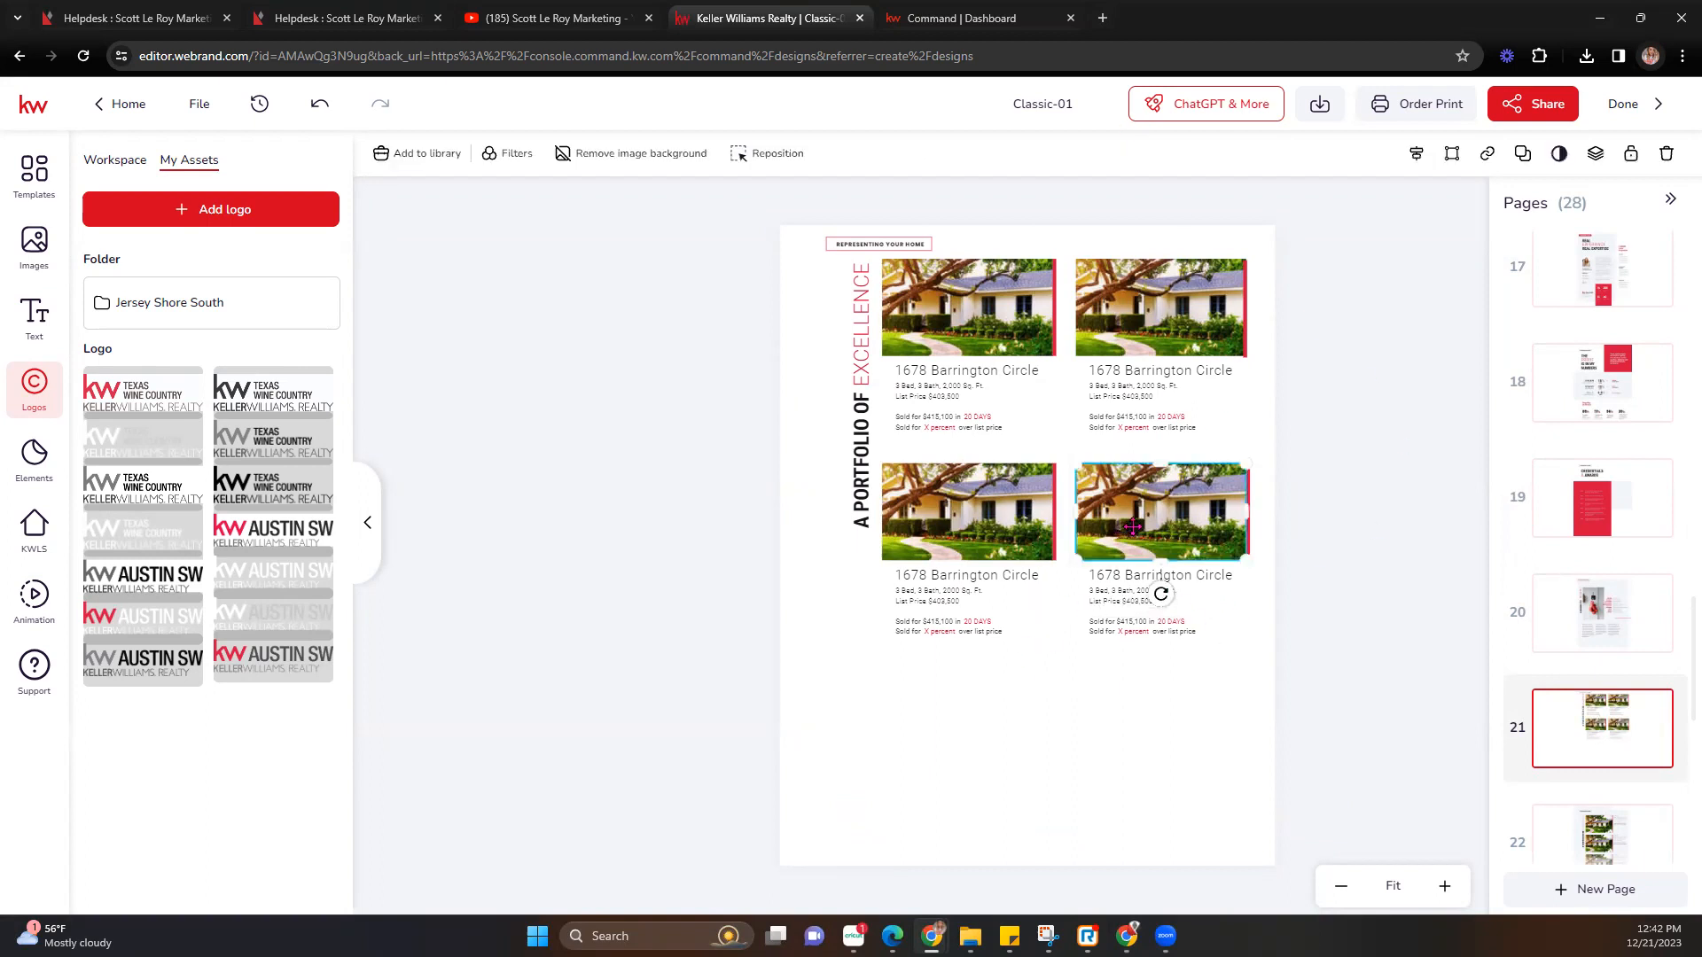
pyautogui.click(1458, 687)
pyautogui.scroll(-5, 1604, 709)
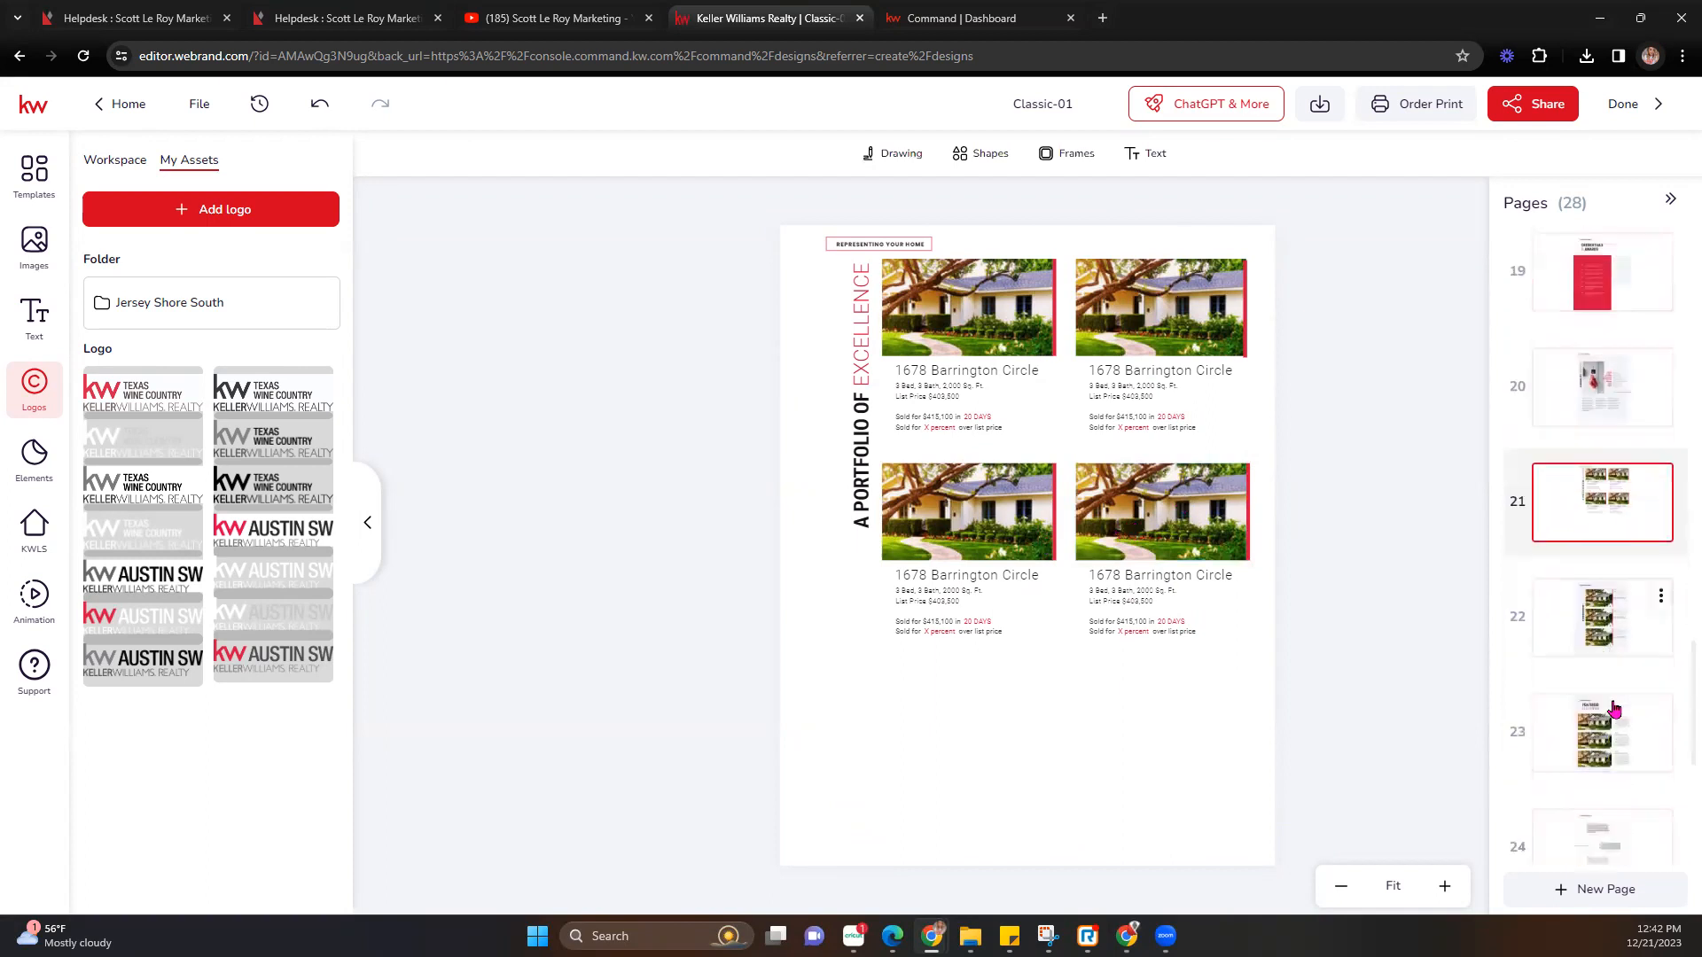
pyautogui.scroll(-4, 1609, 700)
# Check pages 26 and 28, then bring up the PDF for Printing download with 0.125 in bleed.
pyautogui.click(1595, 612)
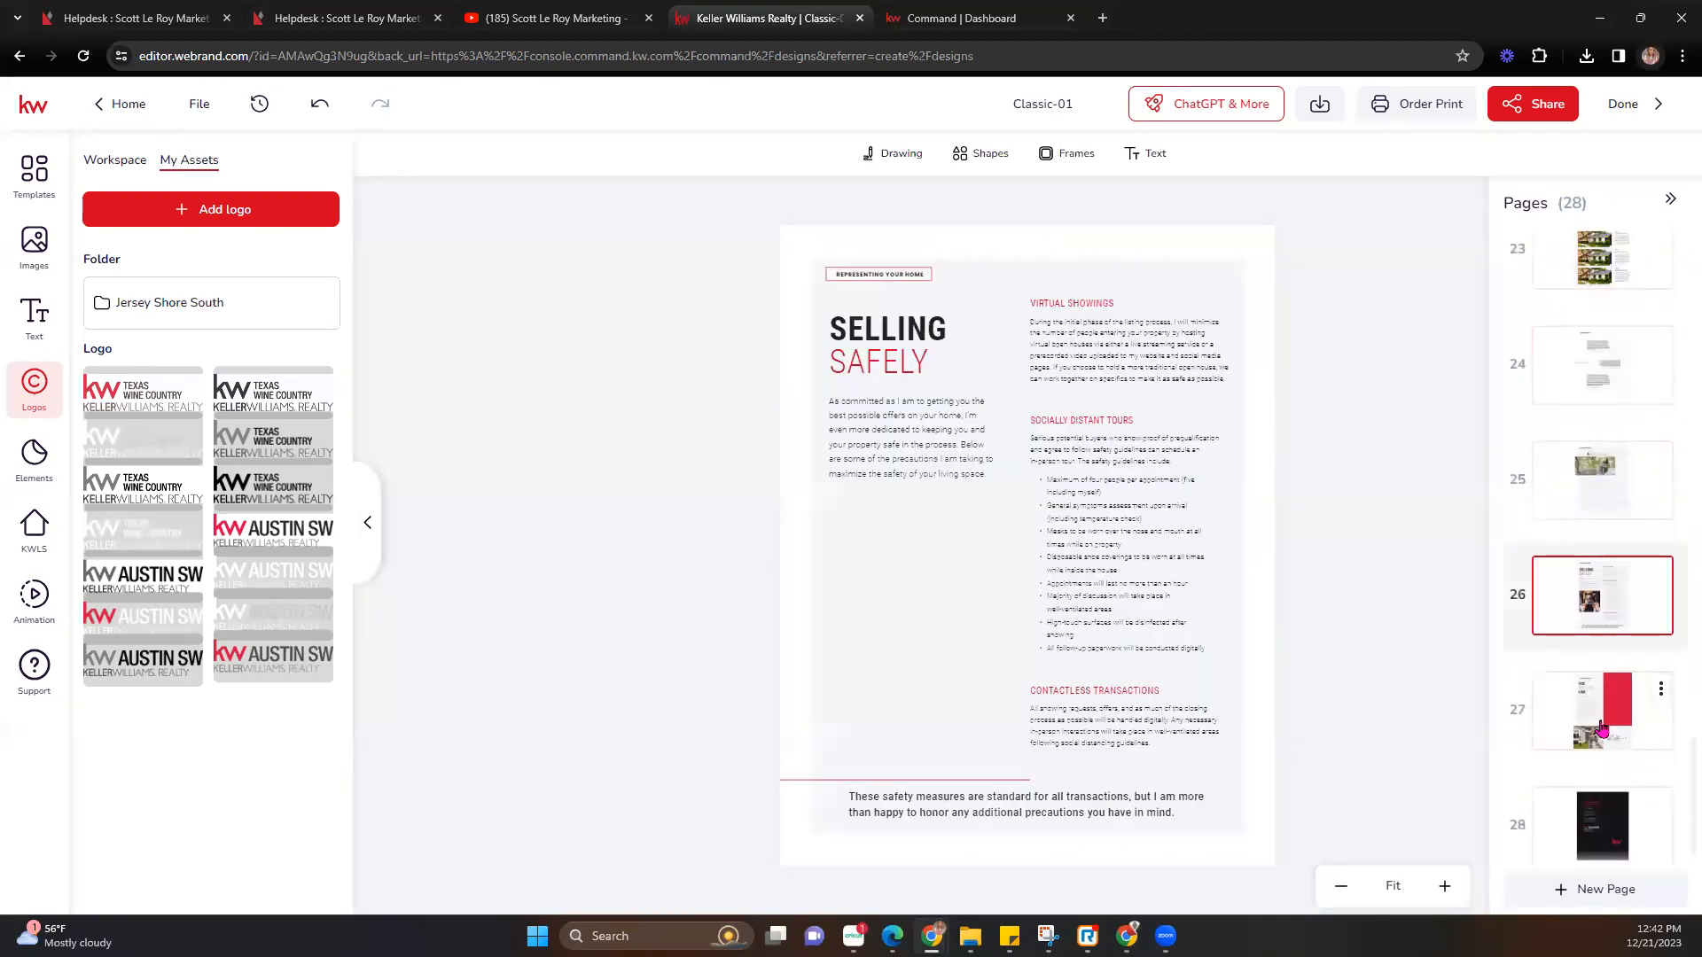
pyautogui.scroll(-1, 1649, 771)
pyautogui.click(1582, 817)
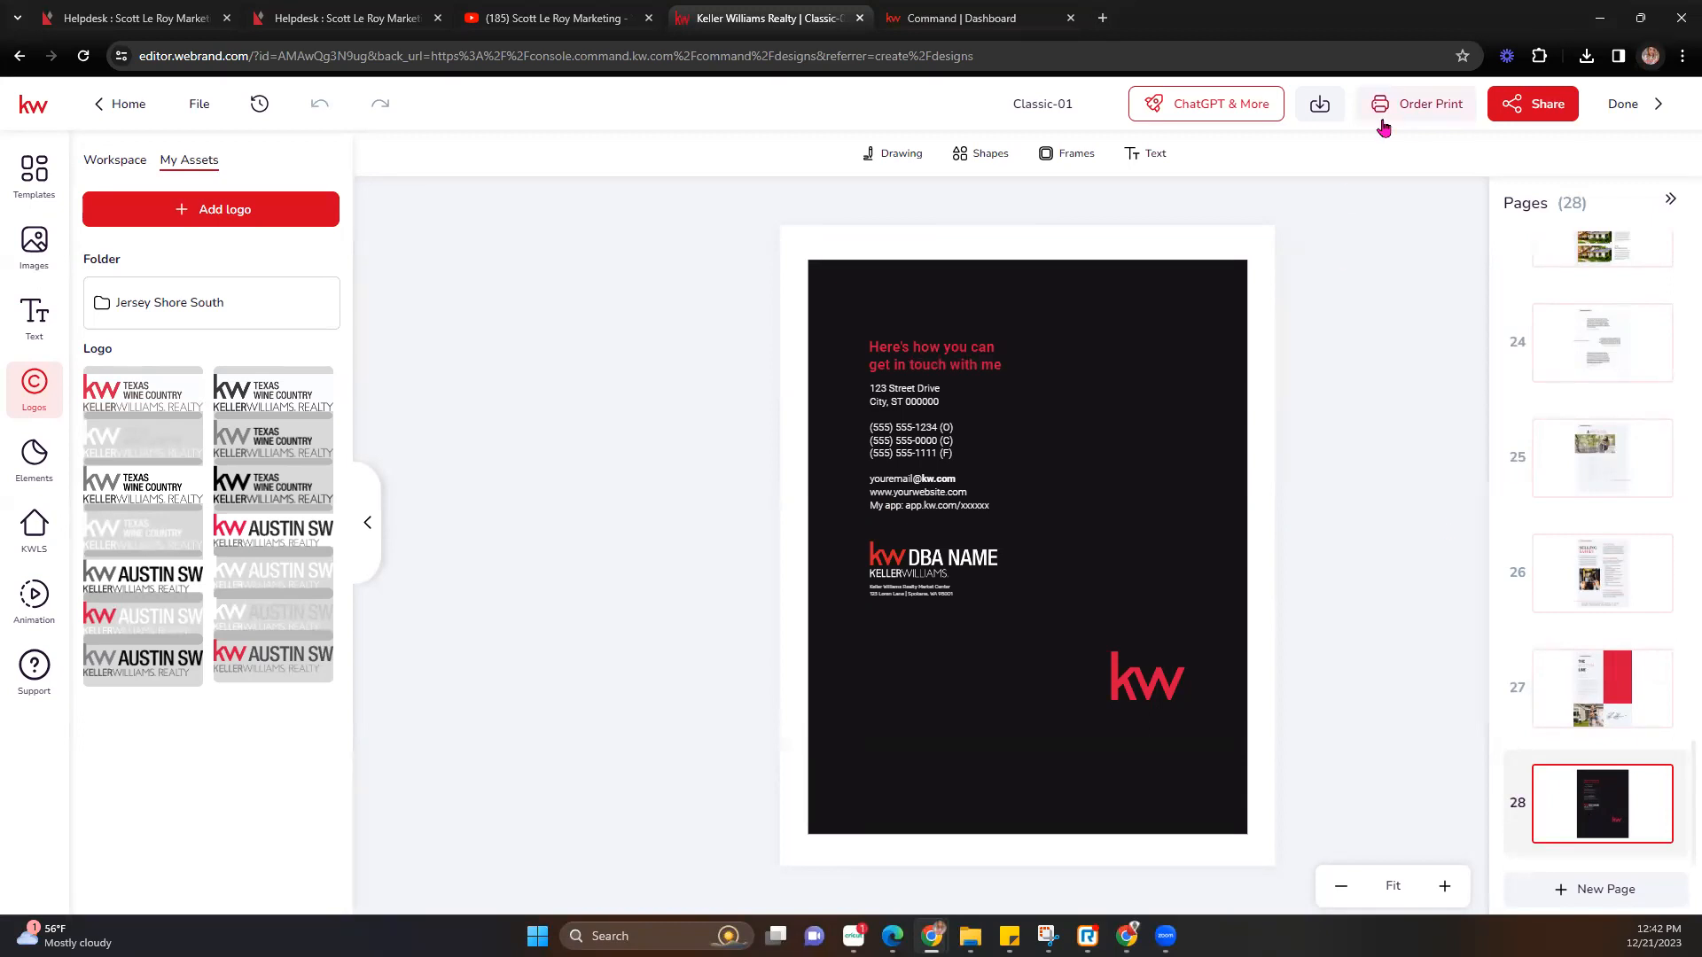
pyautogui.click(1315, 110)
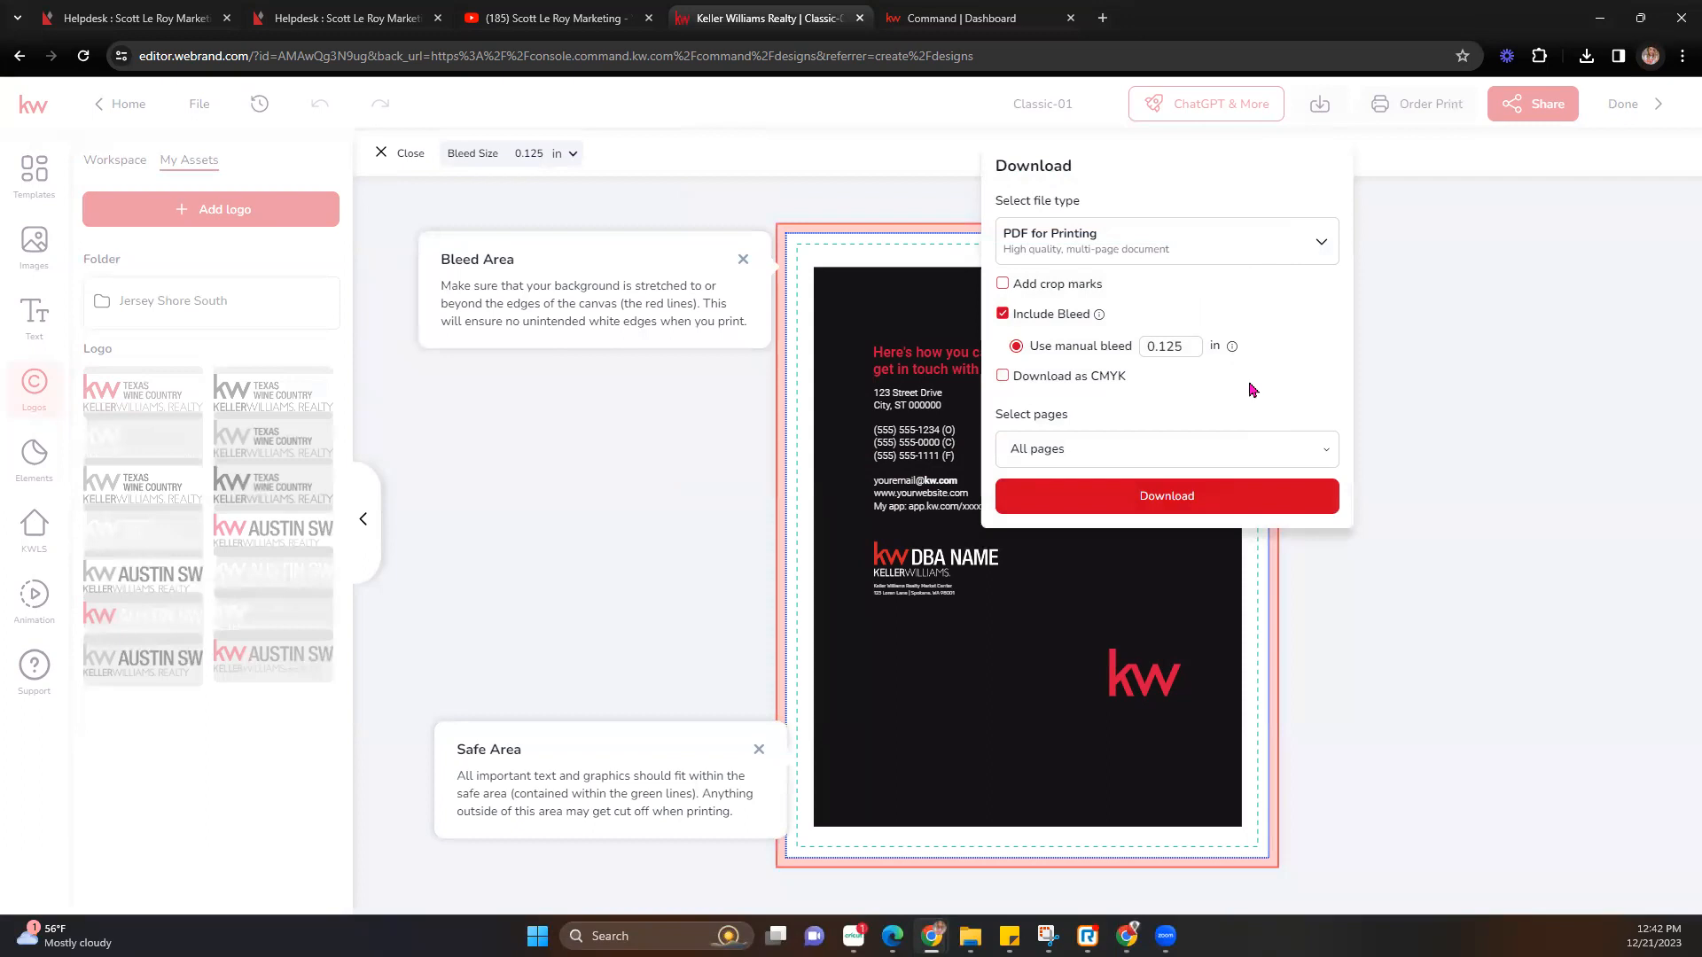
# Download the presentation as Classic-01.pdf and start a print order.
pyautogui.click(1237, 498)
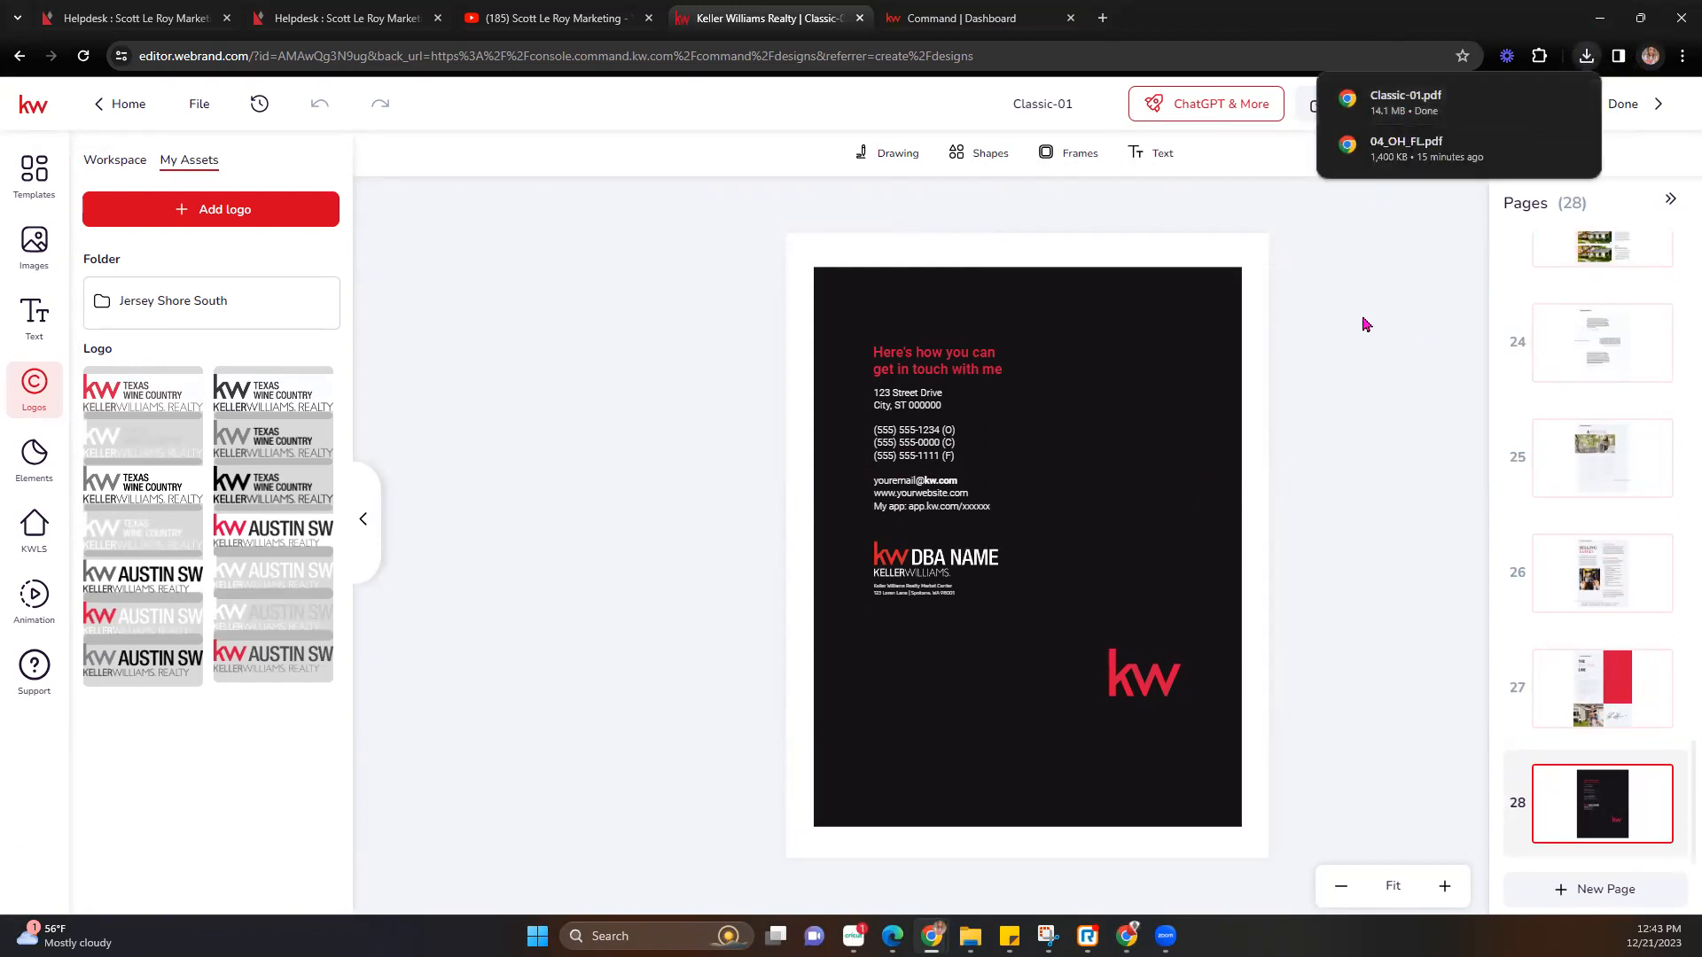
pyautogui.click(1407, 126)
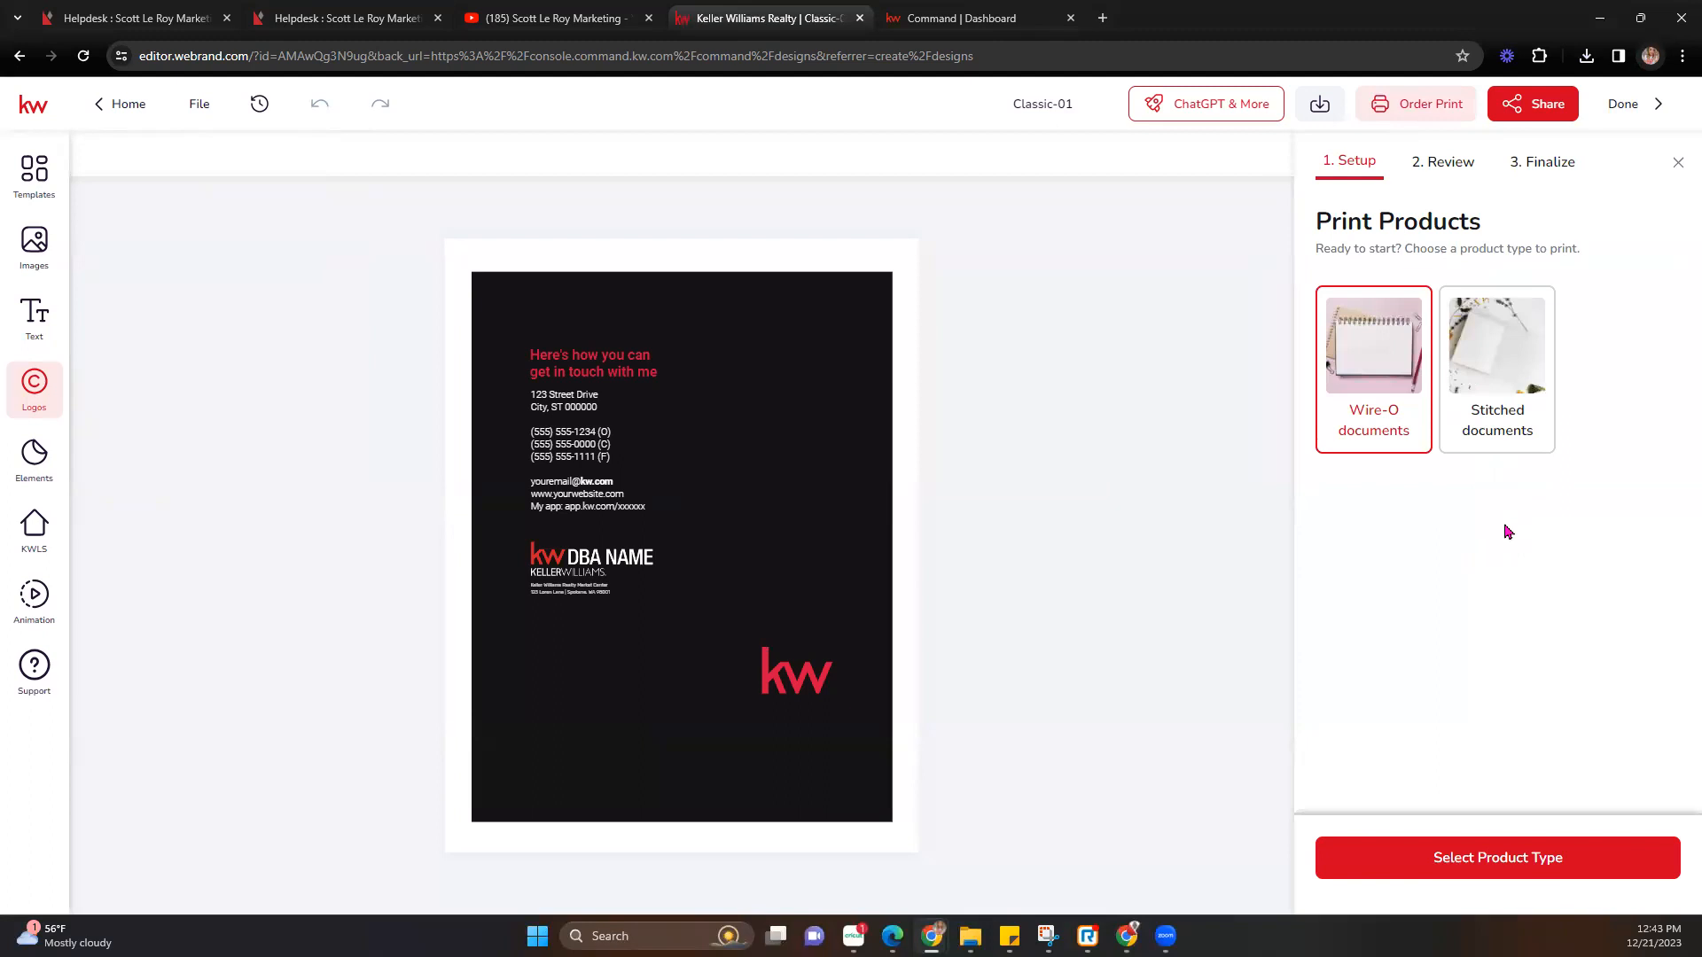
# Choose Stitched documents on 60-lb-text-uncoated paper.
pyautogui.click(1494, 368)
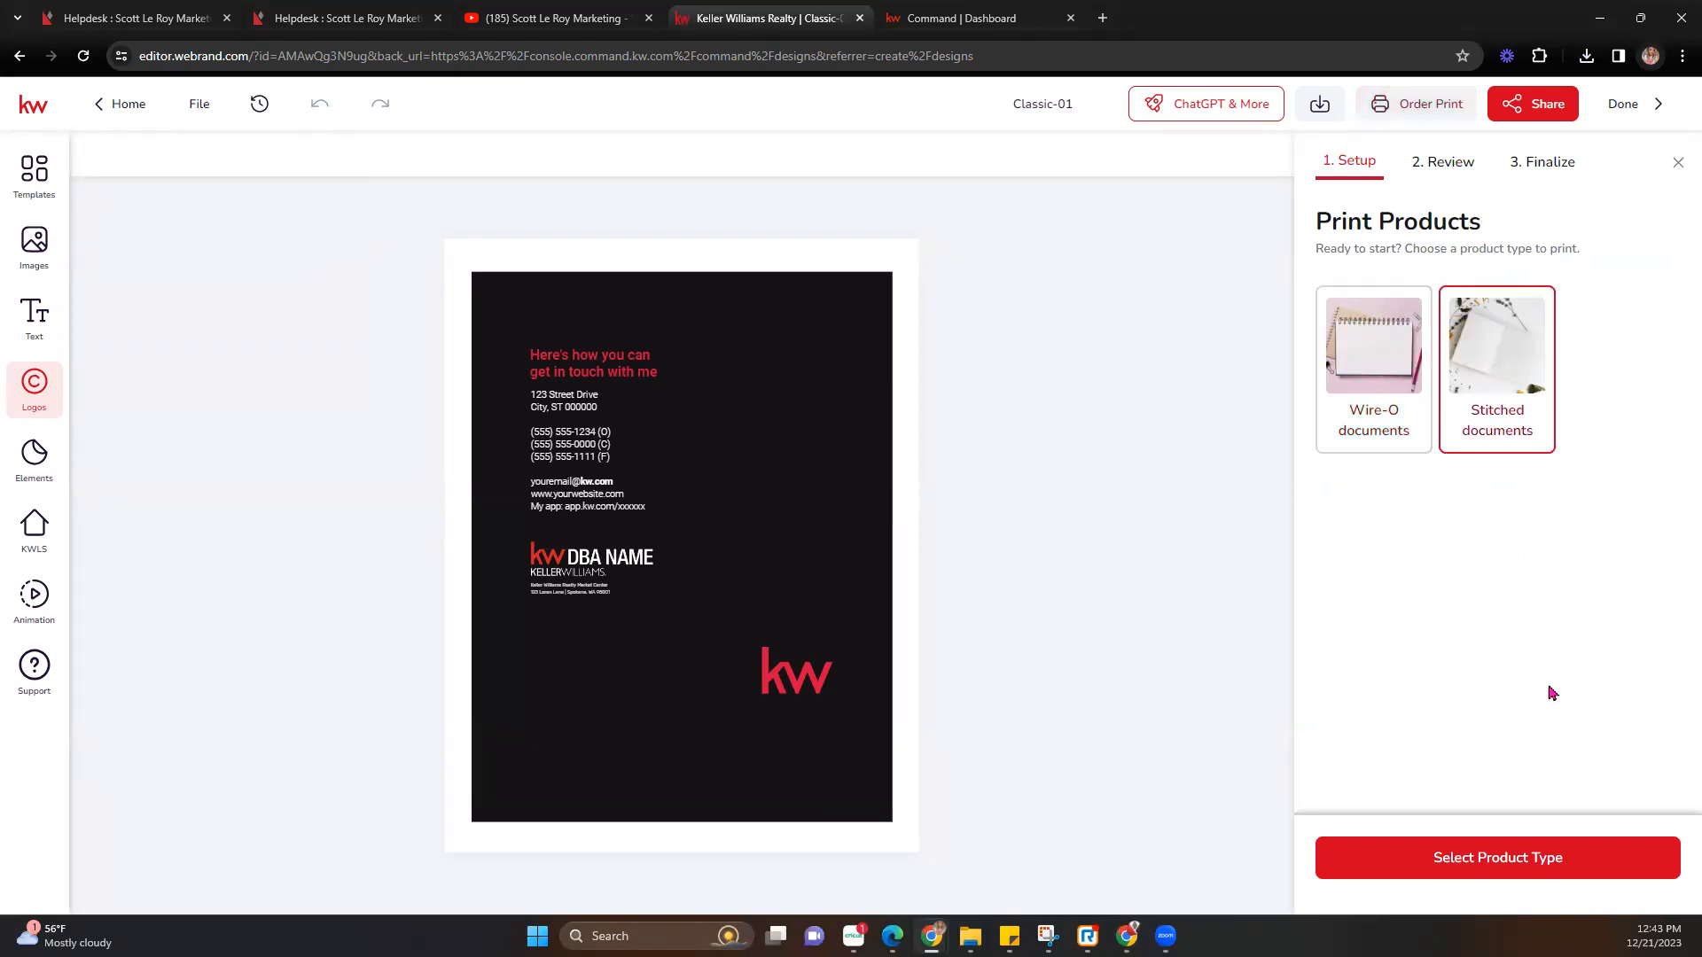
pyautogui.click(1524, 853)
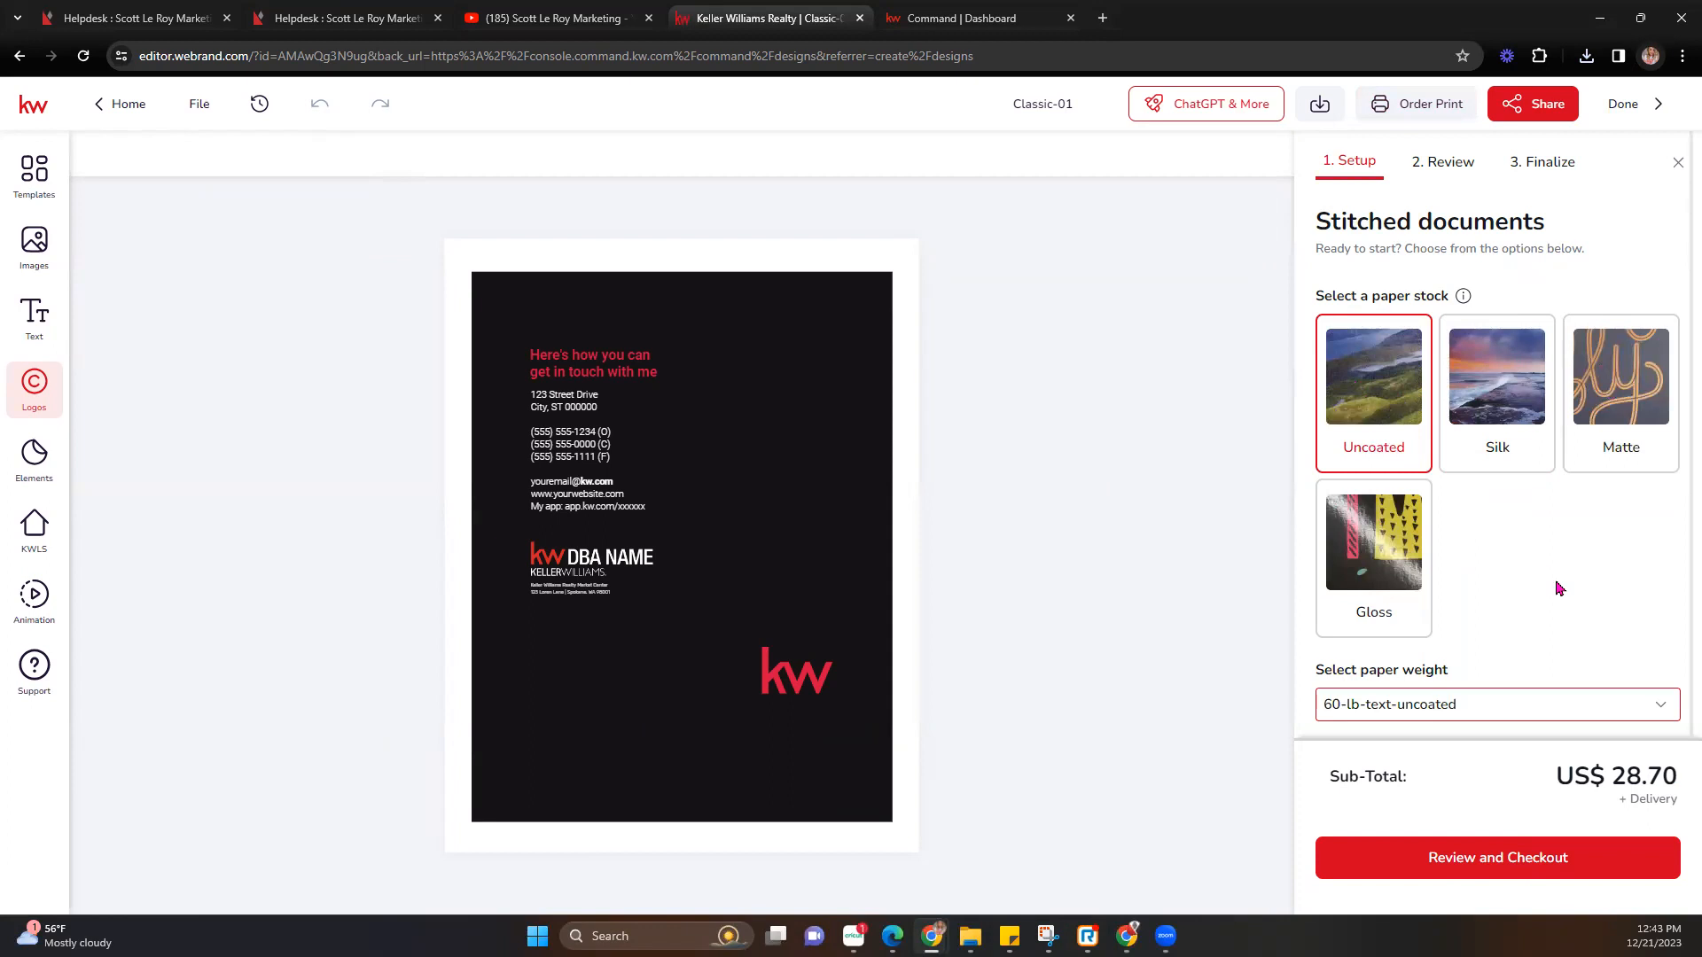
pyautogui.scroll(-1, 1365, 440)
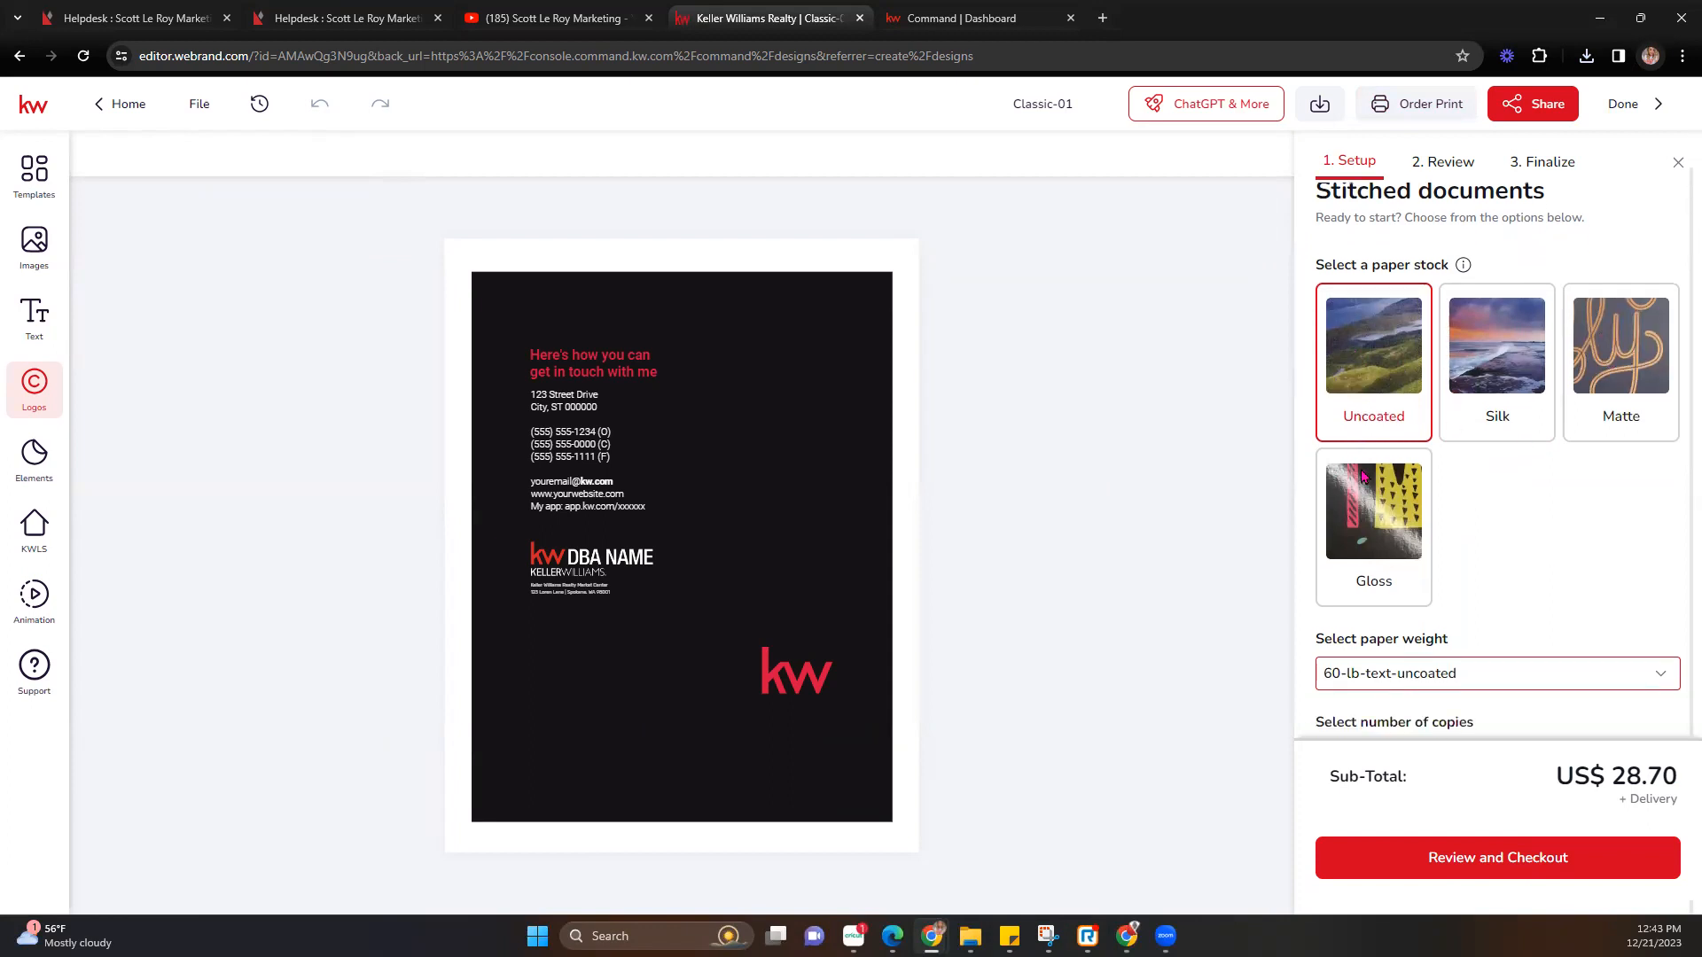
pyautogui.click(1476, 682)
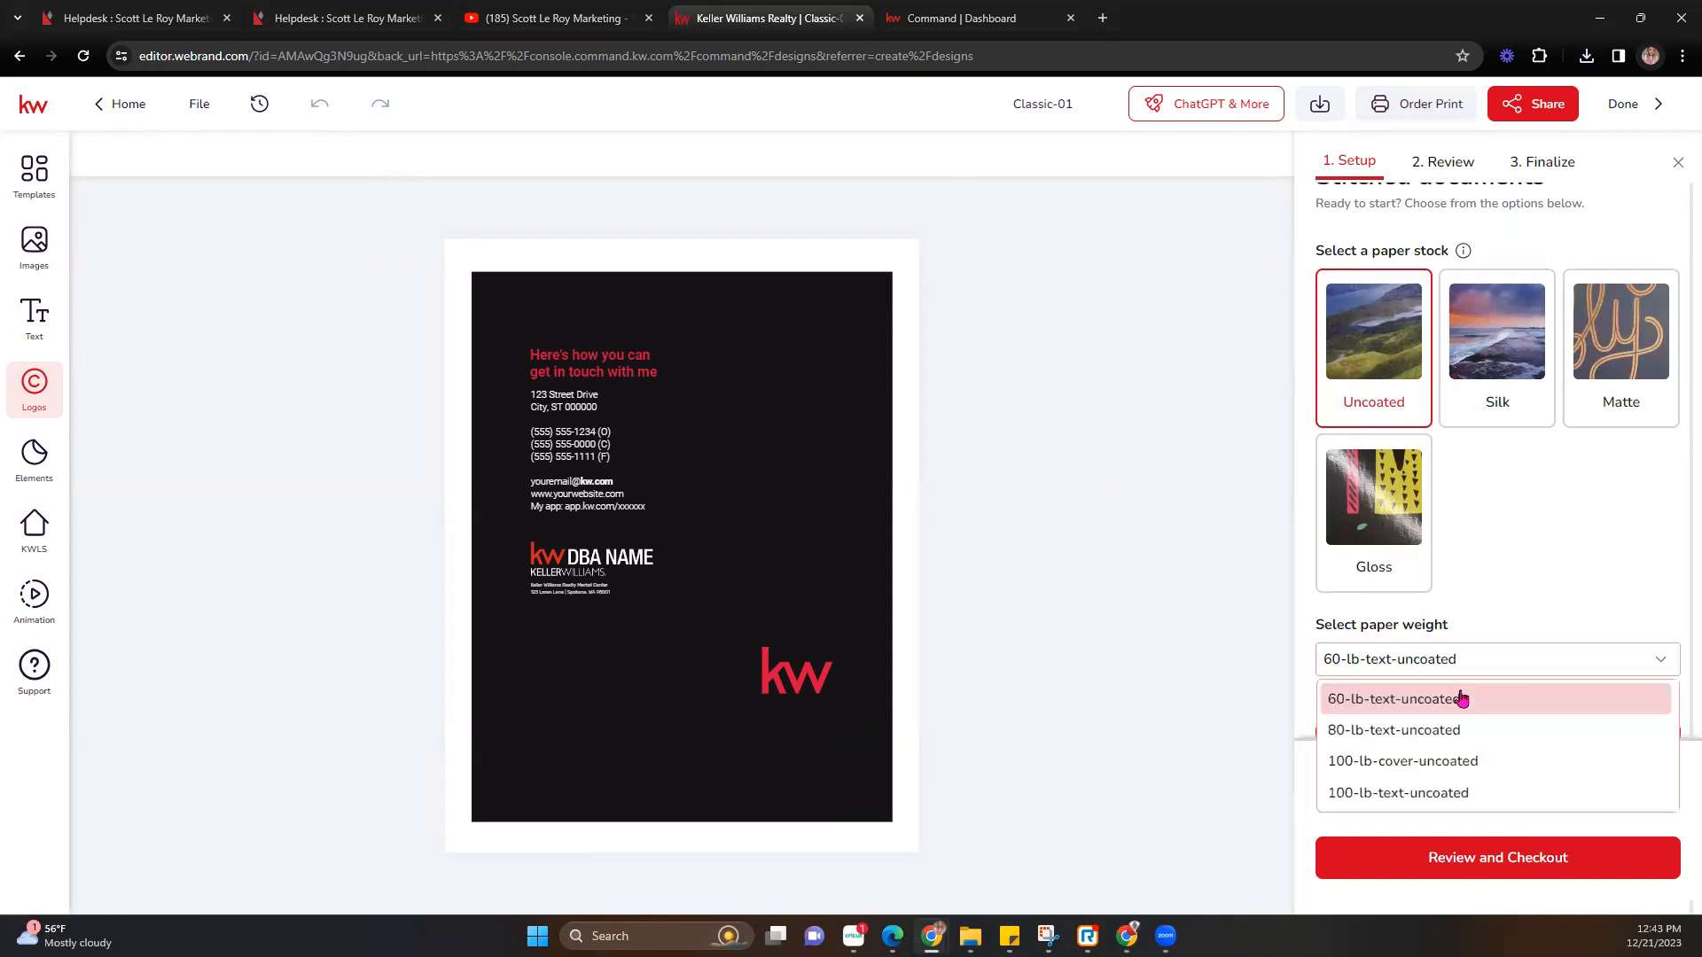
pyautogui.click(1564, 616)
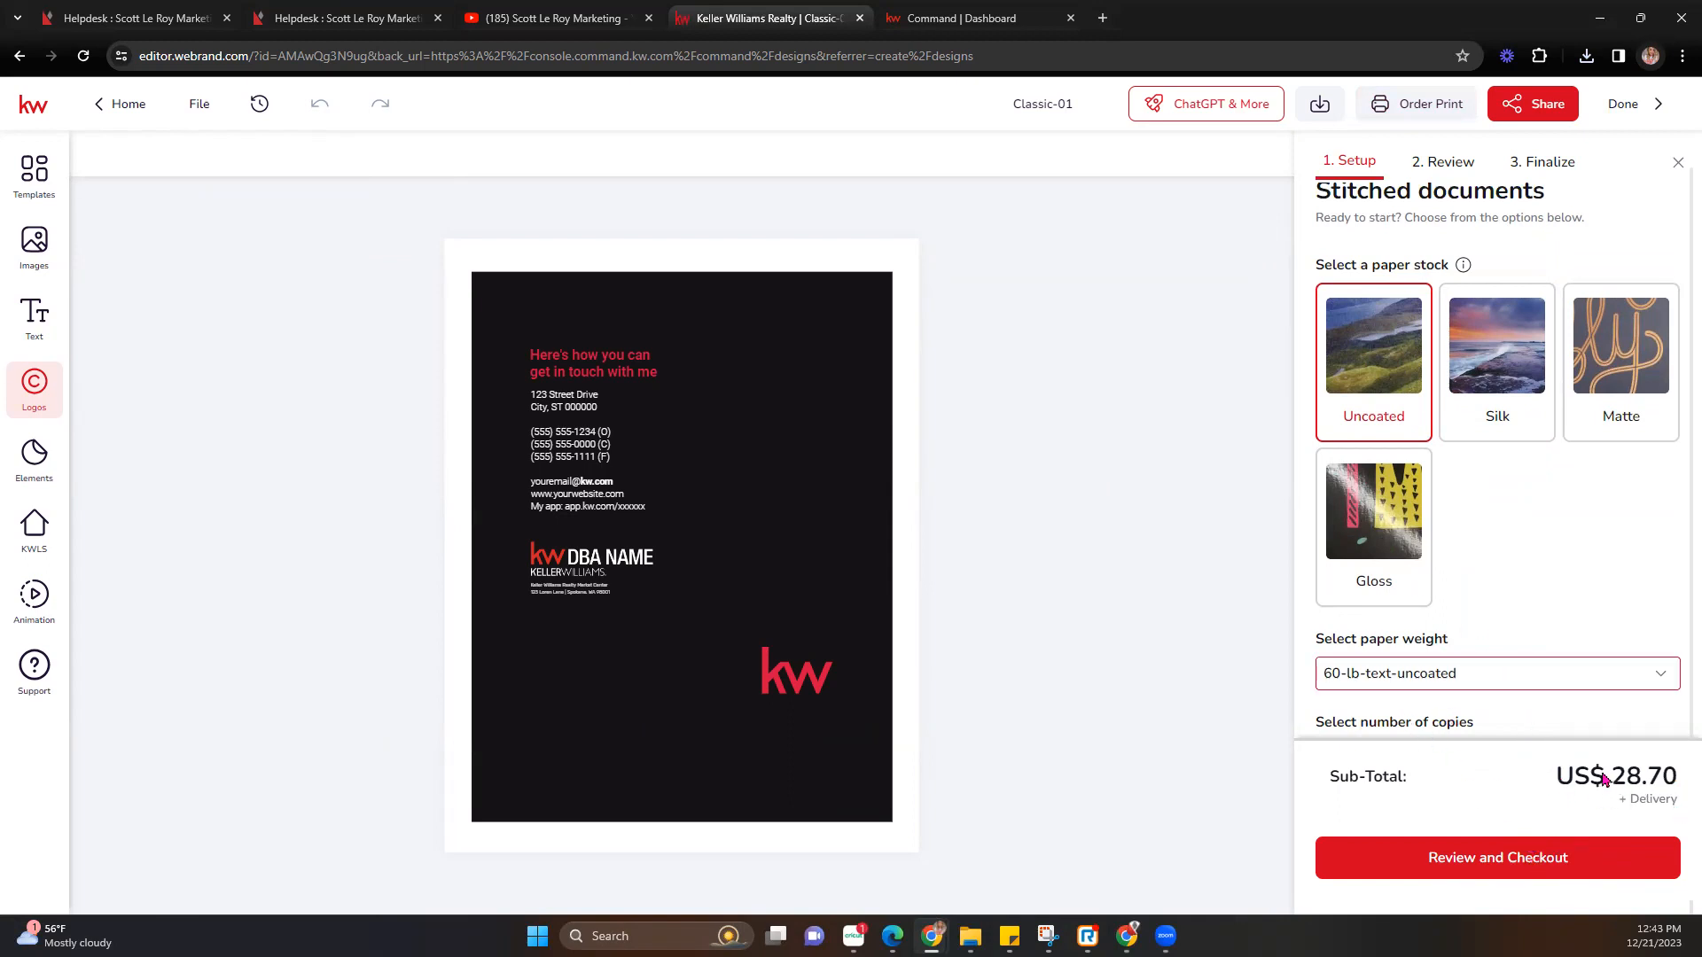
# Set the order to 10 copies and continue to design review before checkout.
pyautogui.hotkey('ctrl', '-')
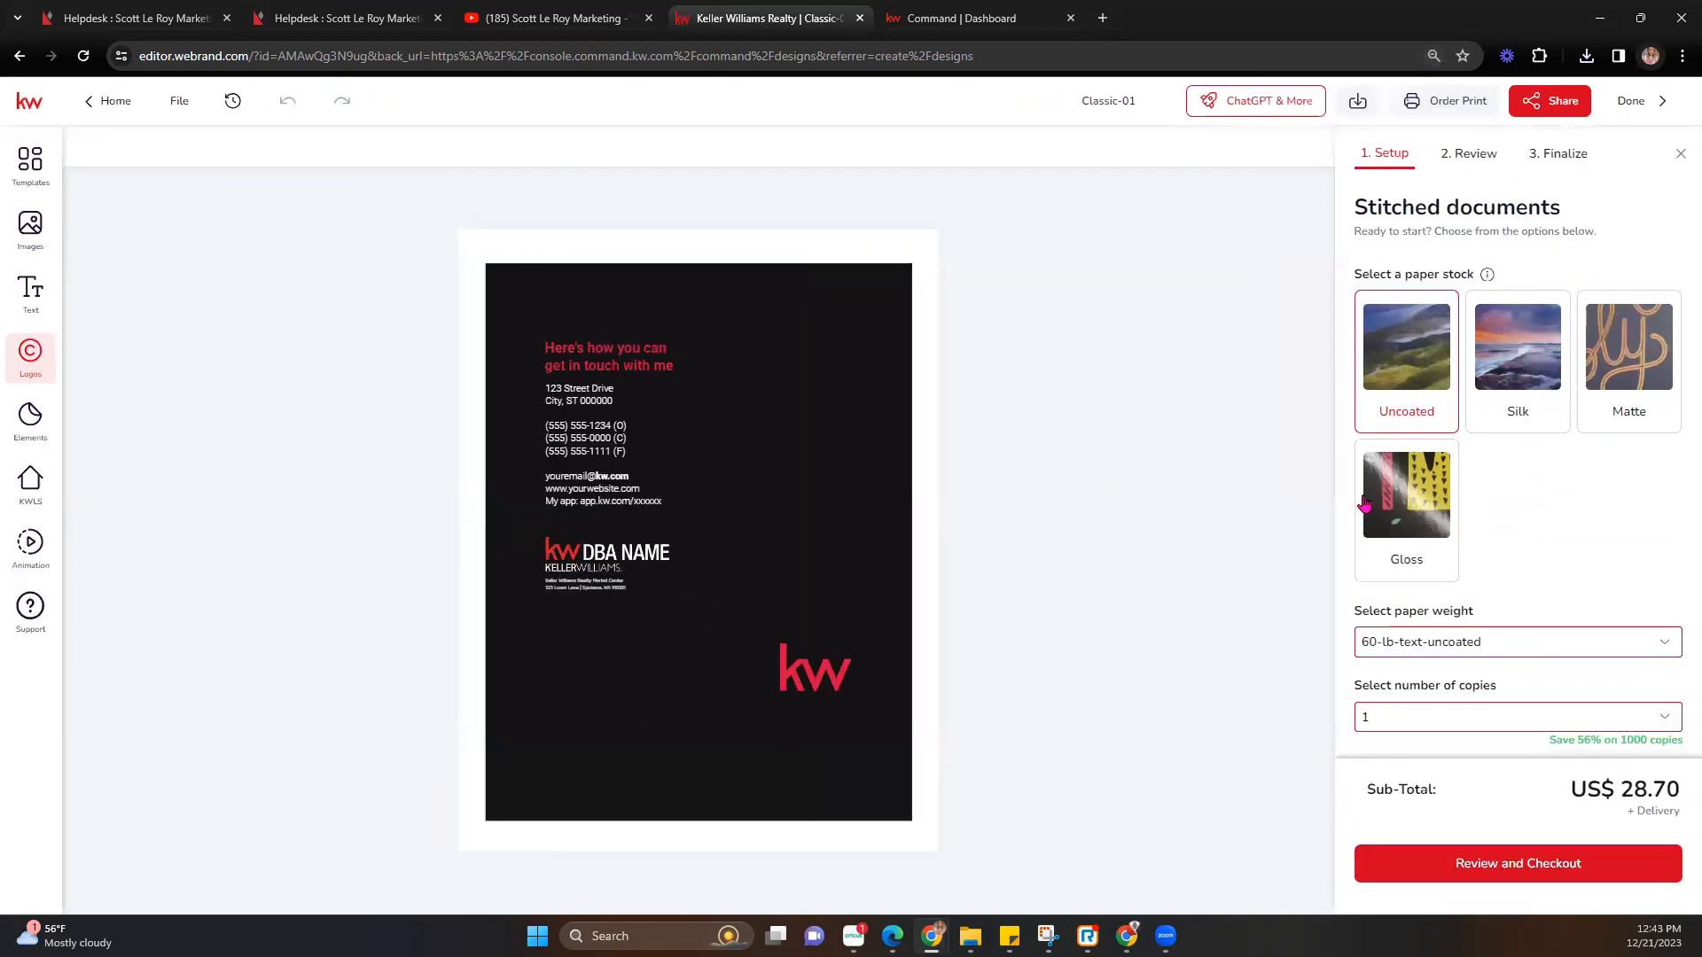
pyautogui.hotkey('ctrl', '+')
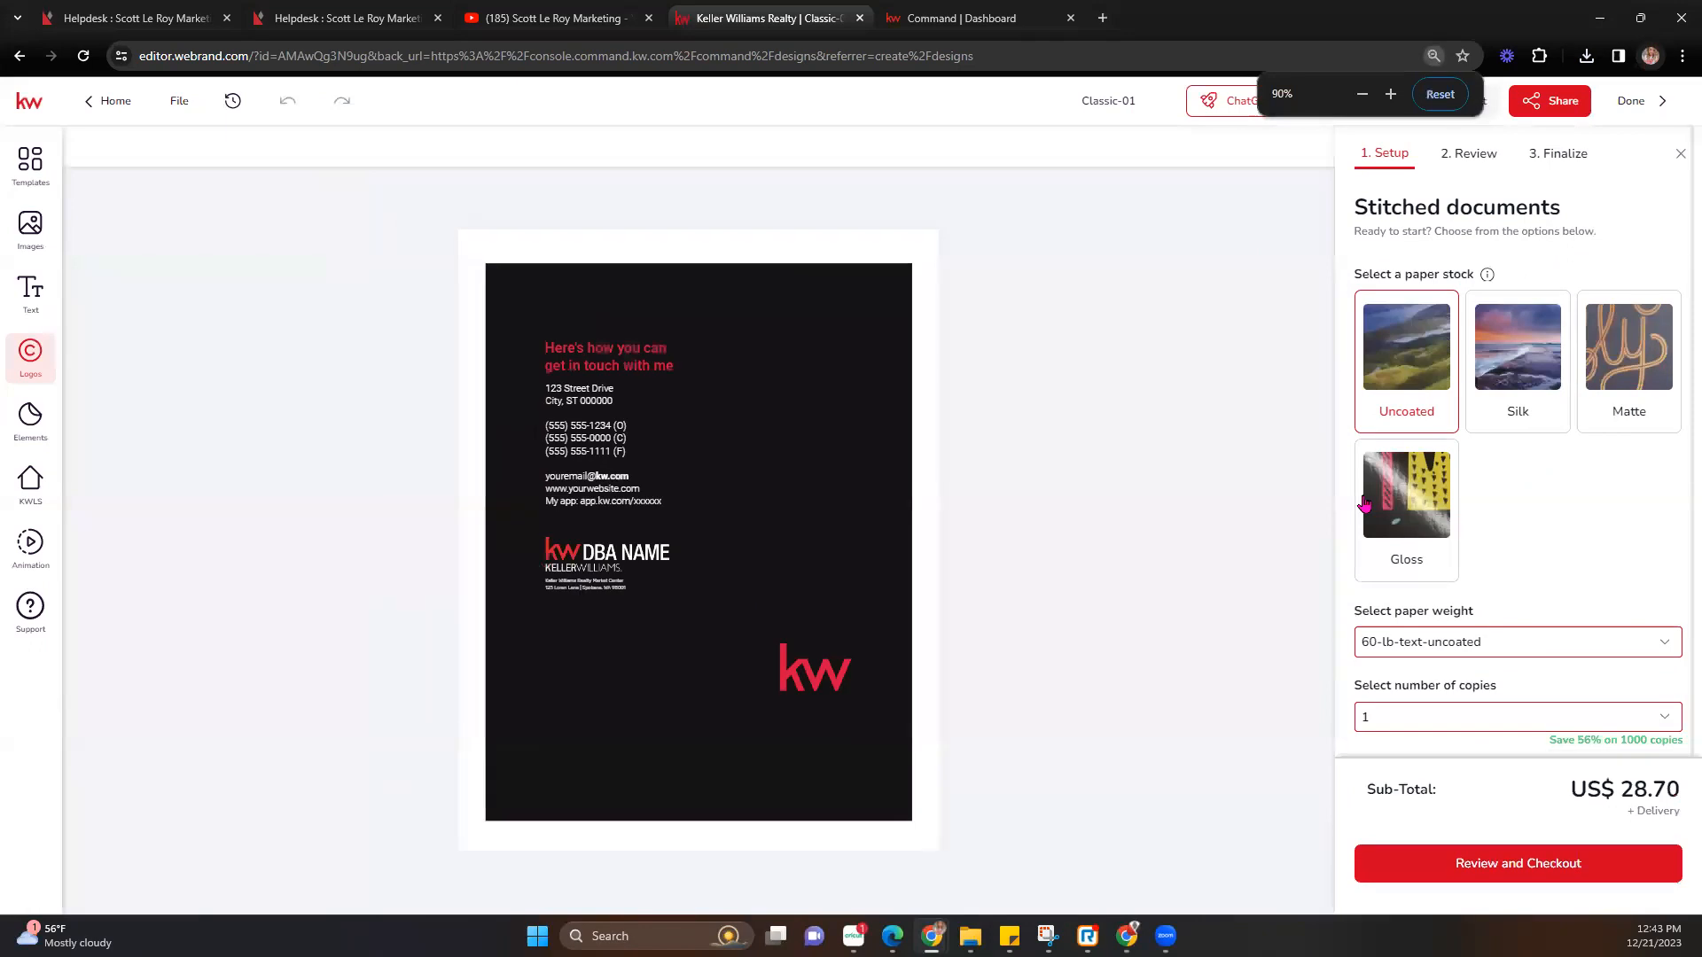
pyautogui.hotkey('ctrl', '-')
pyautogui.hotkey('ctrl', '+')
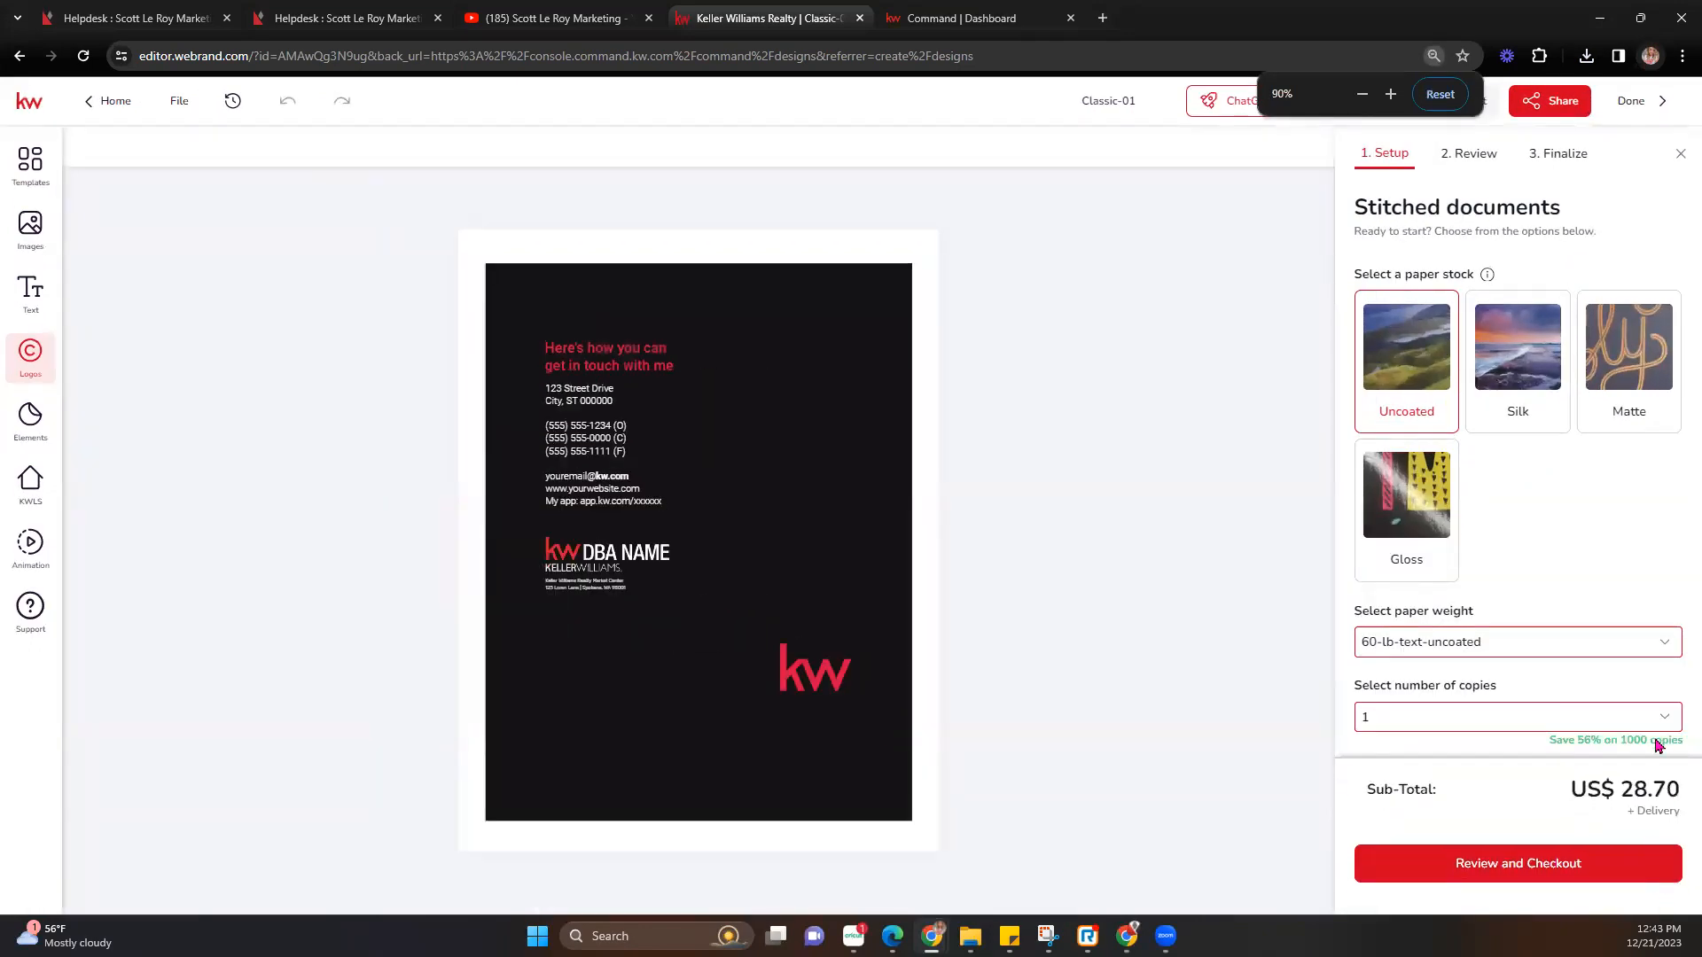
pyautogui.click(1657, 714)
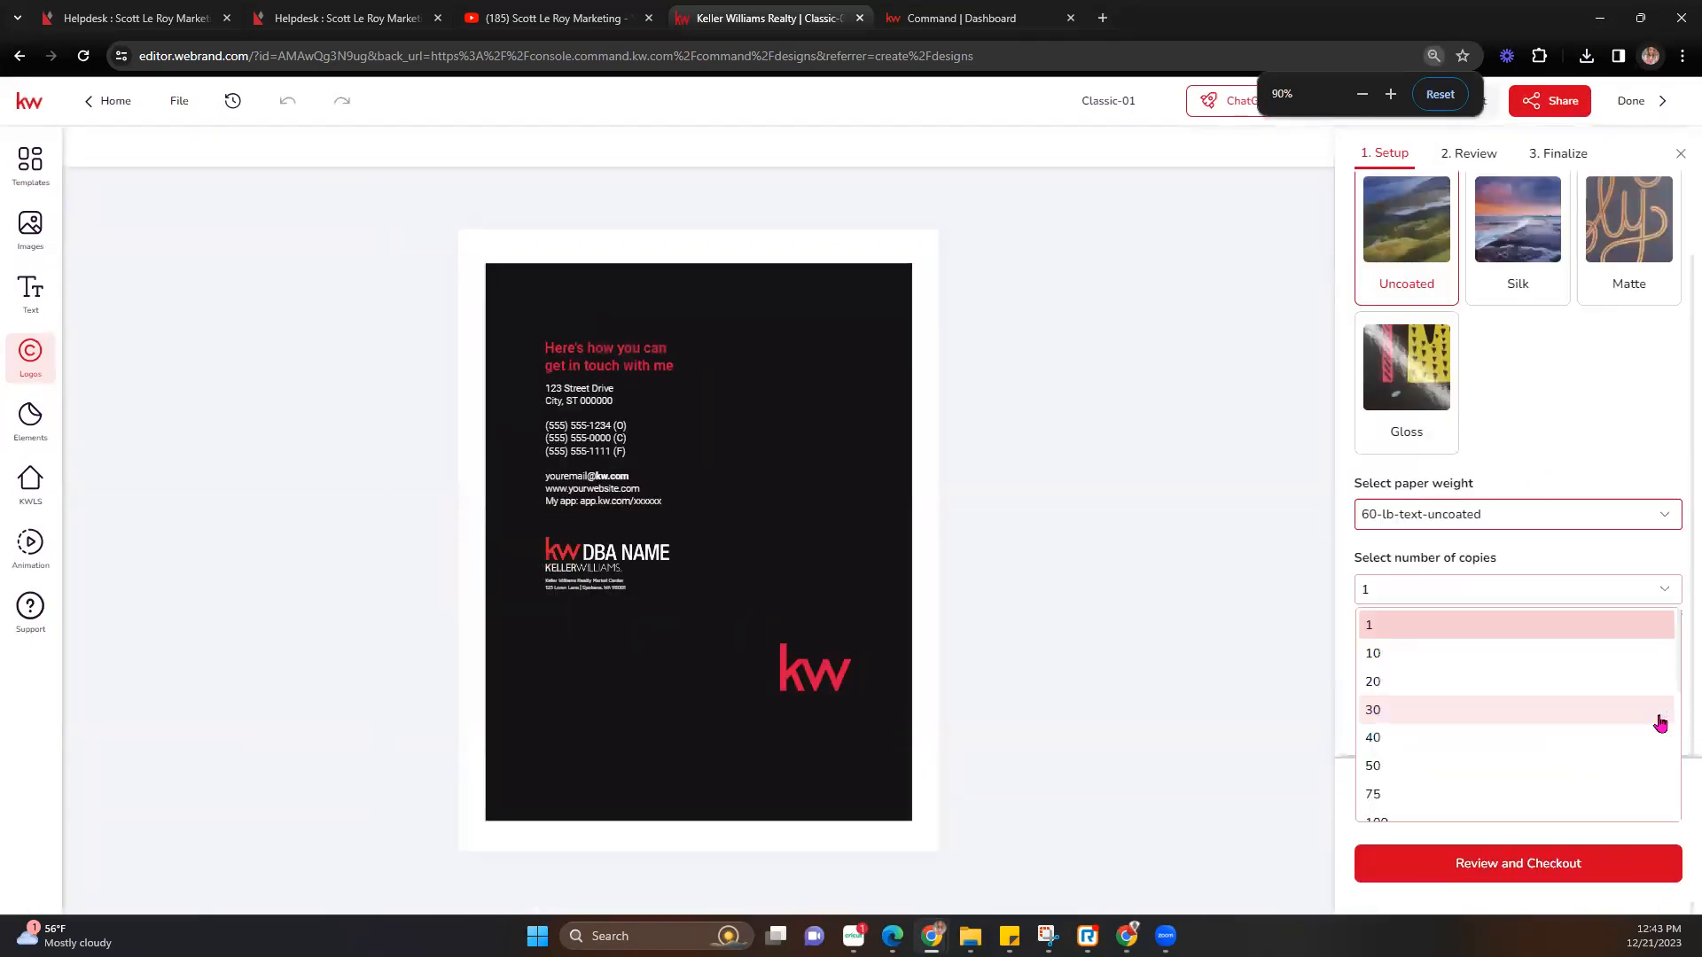
pyautogui.click(1399, 657)
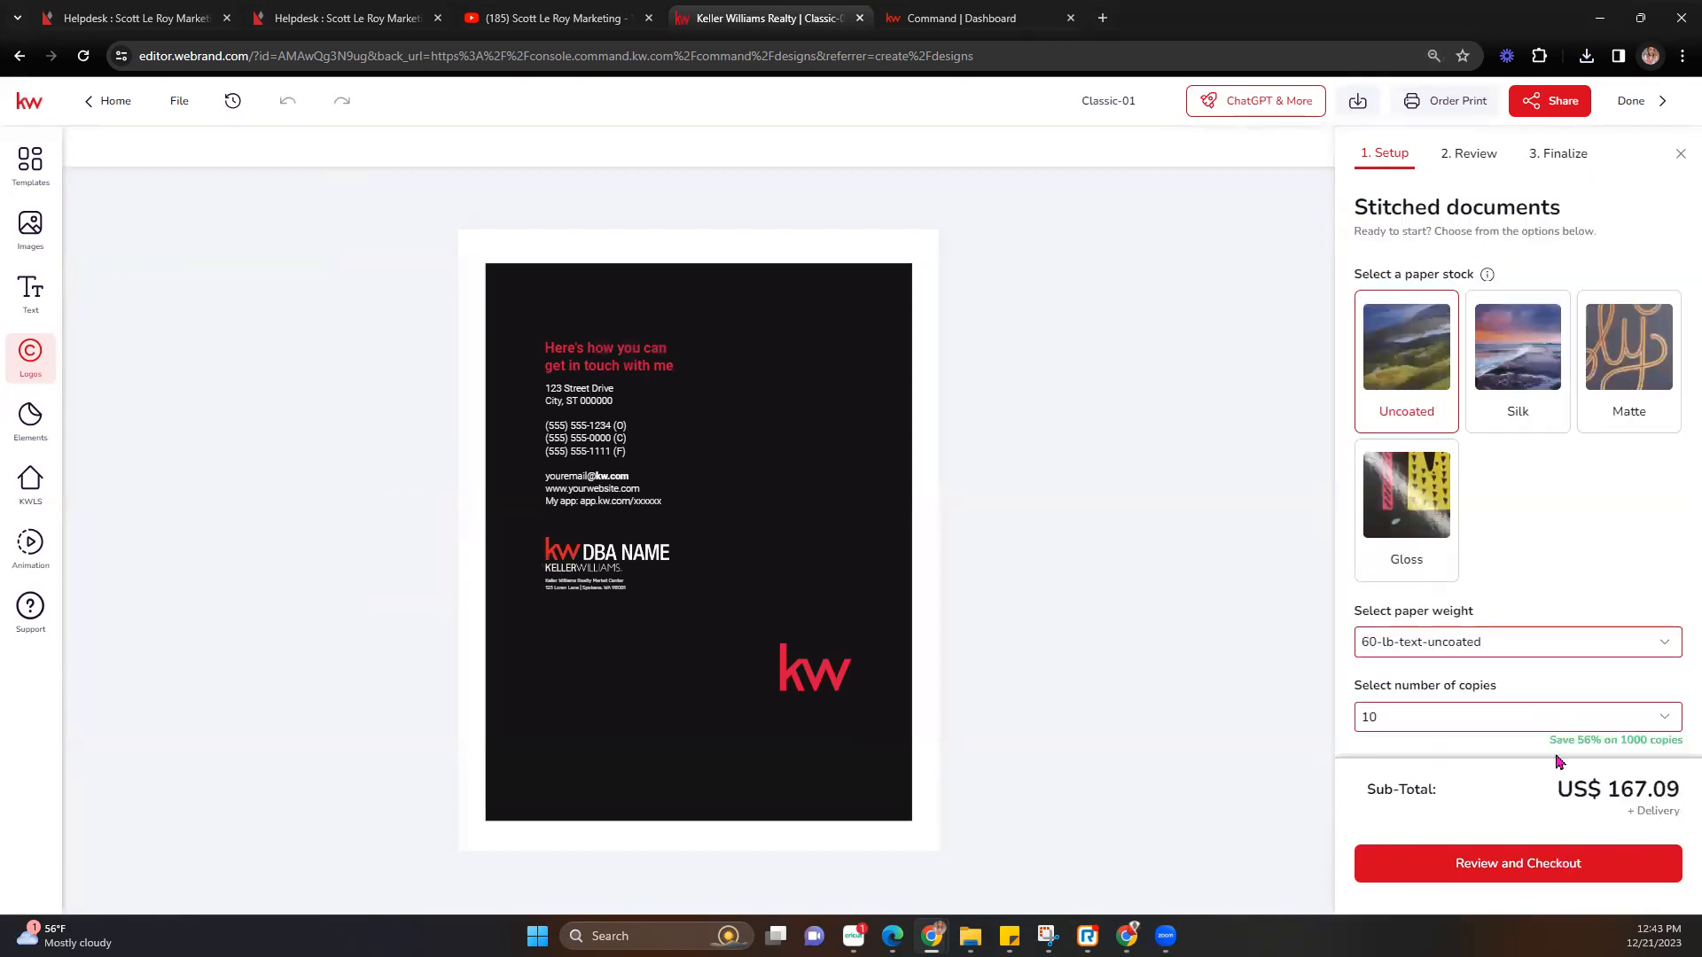
pyautogui.click(1558, 864)
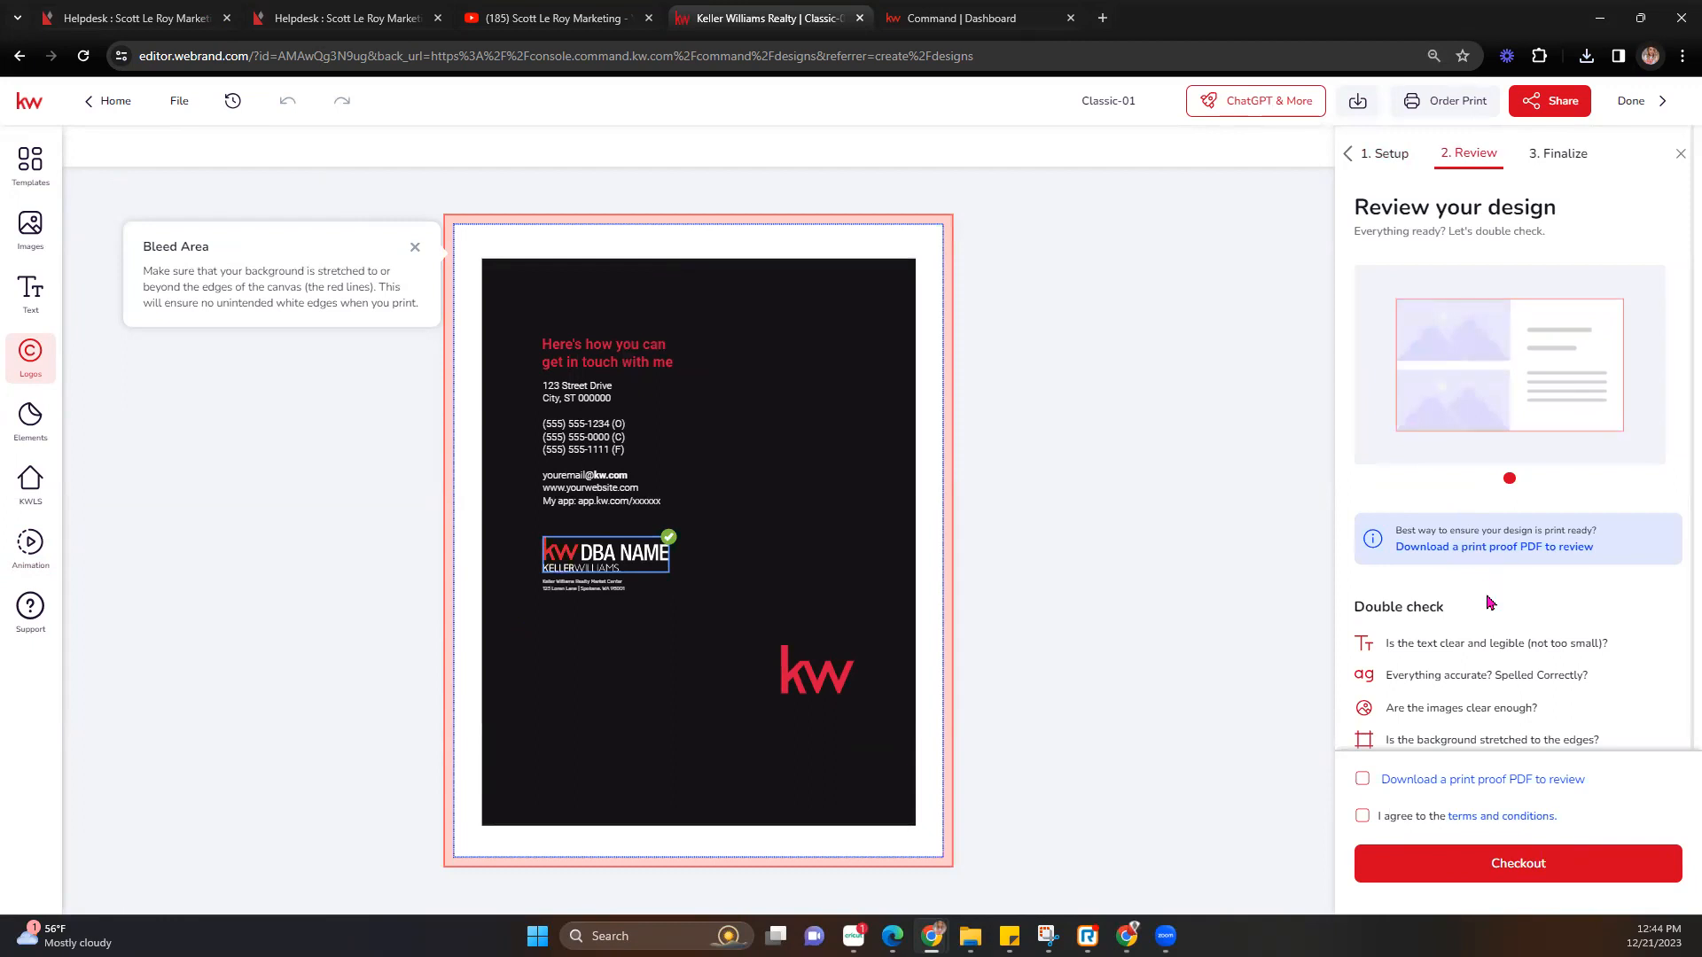
# Agree to the terms and conditions and request a print proof PDF to review.
pyautogui.scroll(-1, 1489, 603)
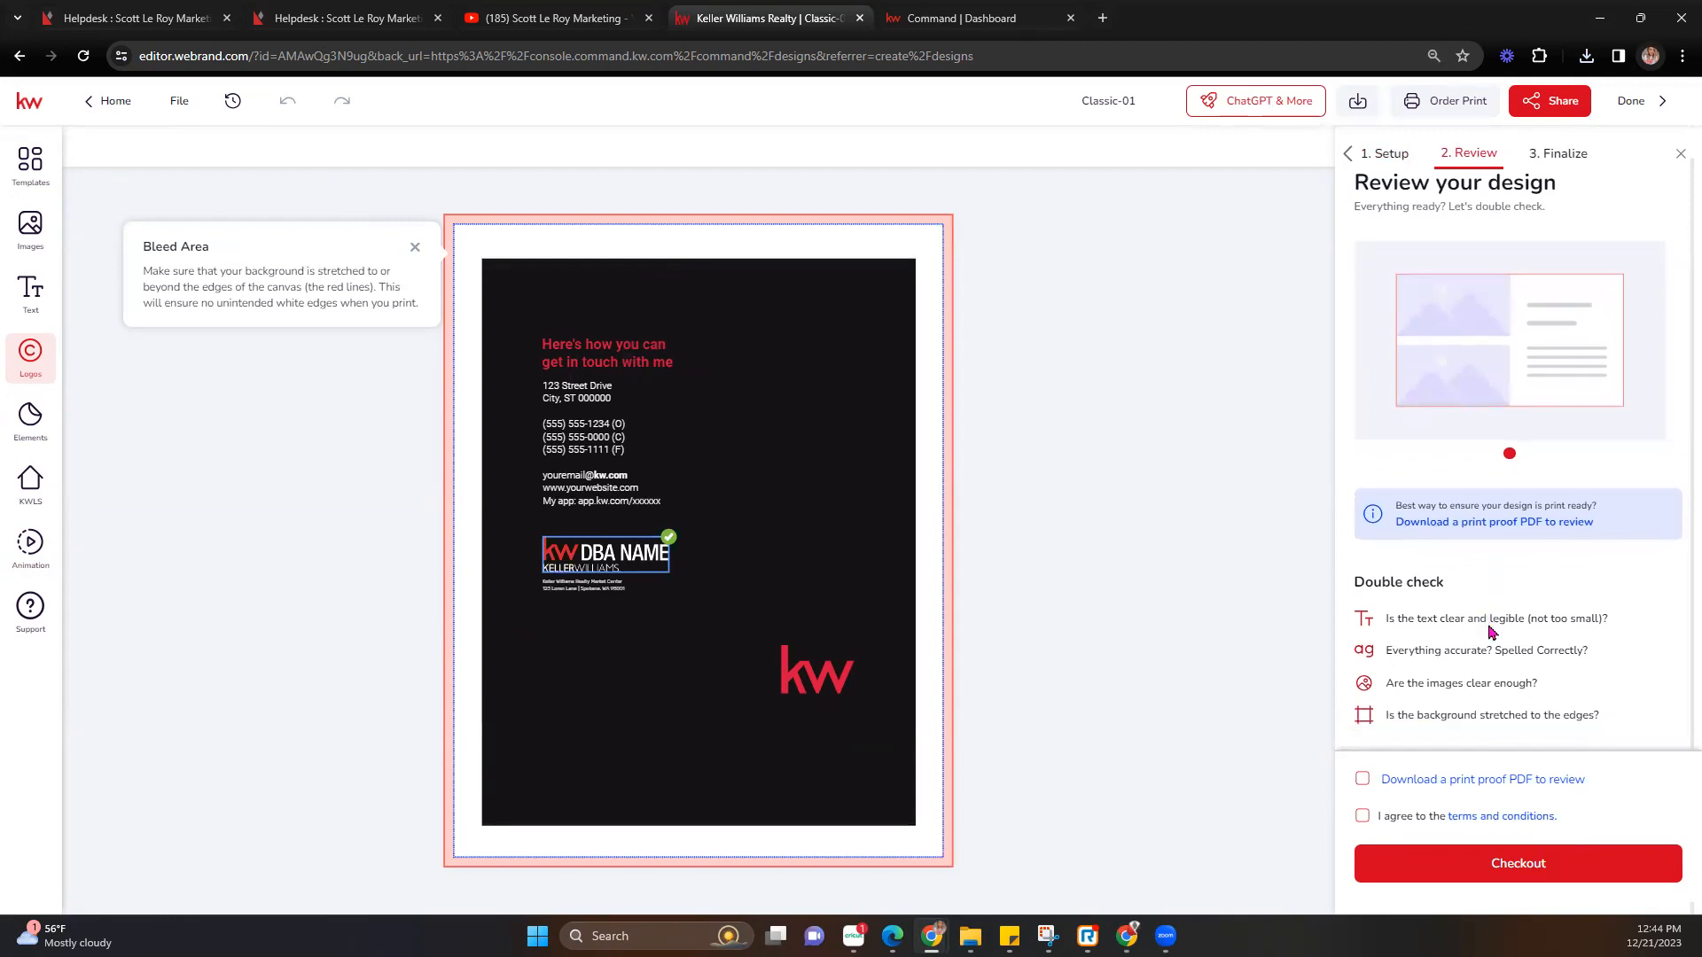
pyautogui.click(1361, 816)
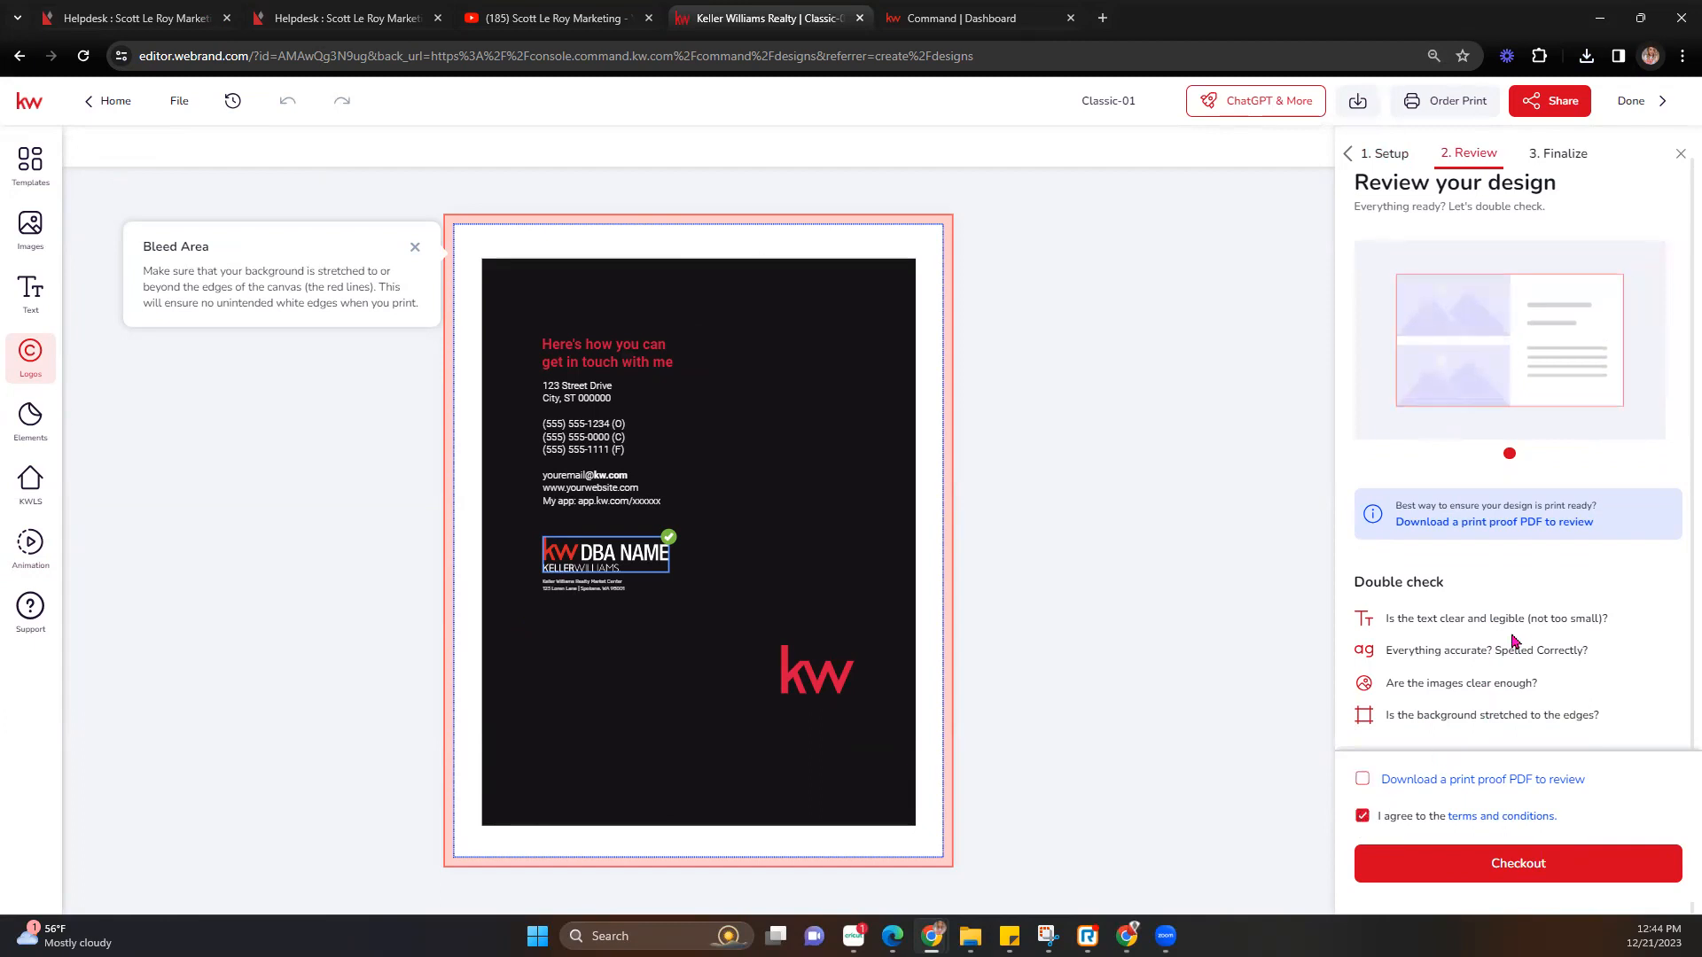
pyautogui.click(1495, 858)
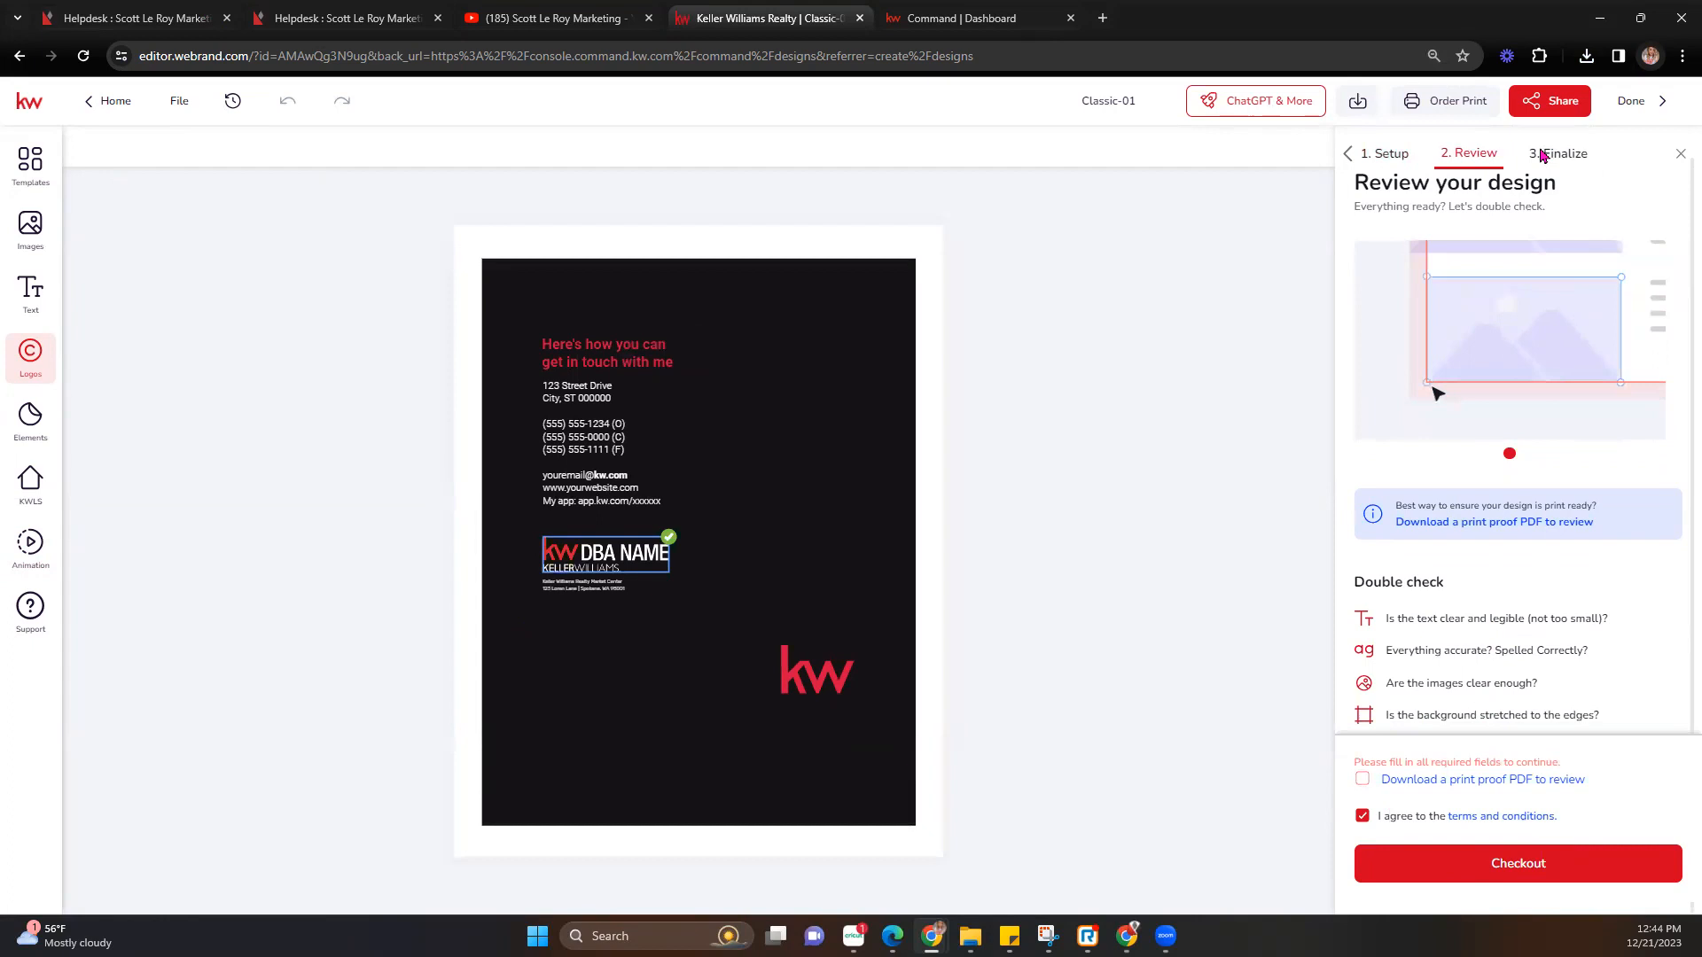
pyautogui.click(1361, 780)
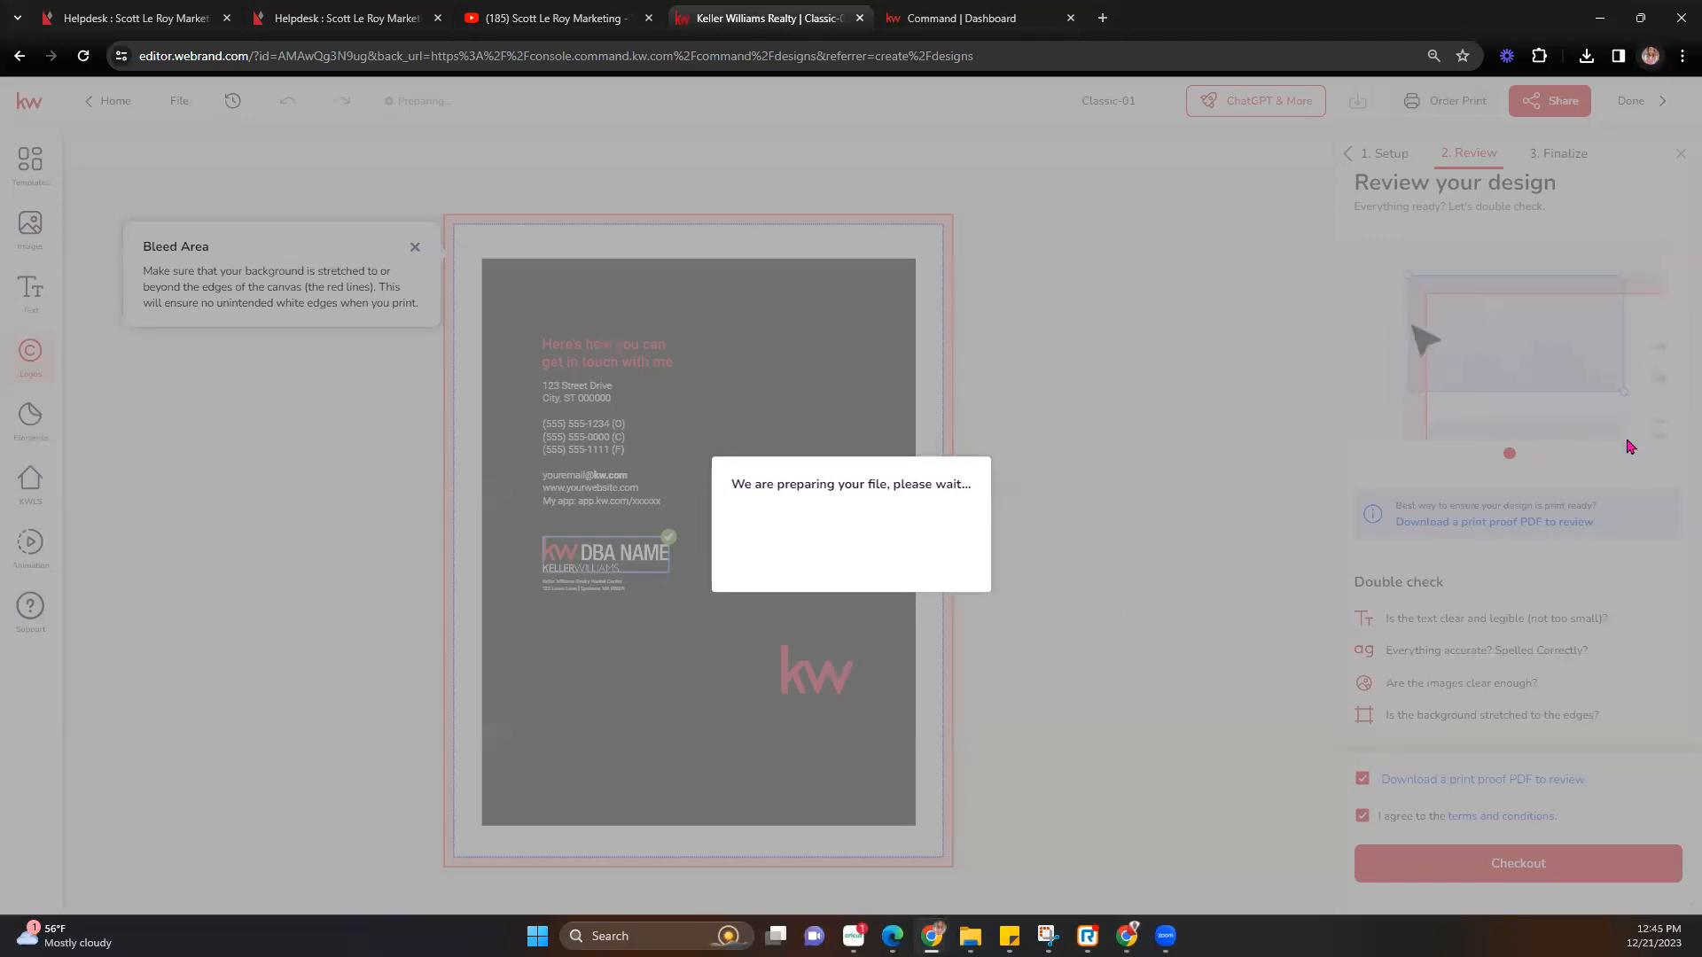
pyautogui.moveTo(594, 25)
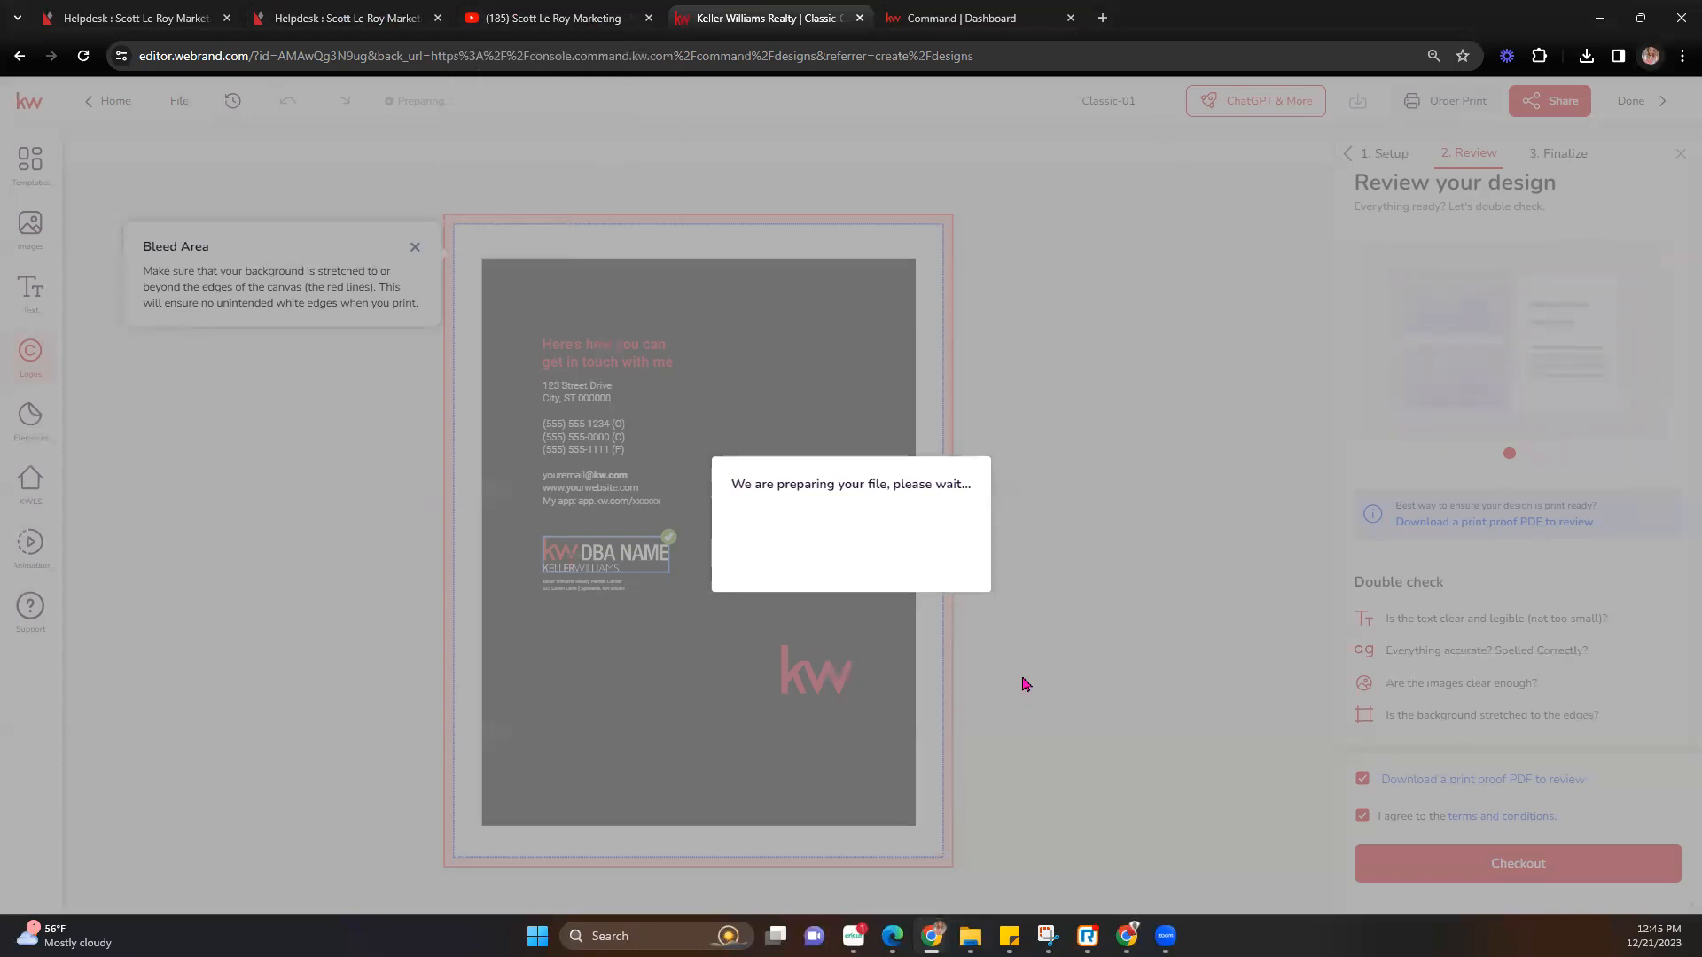